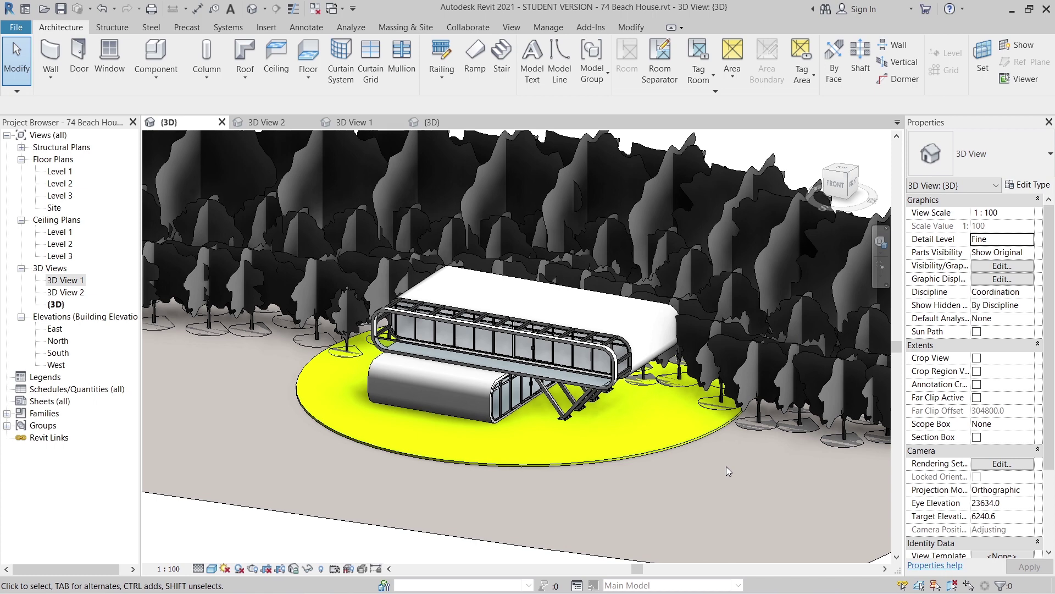
# Examine the finished beach house in the 3D view and in perspective views 3D View 2 and 3D View 1.
pyautogui.scroll(3, 569, 449)
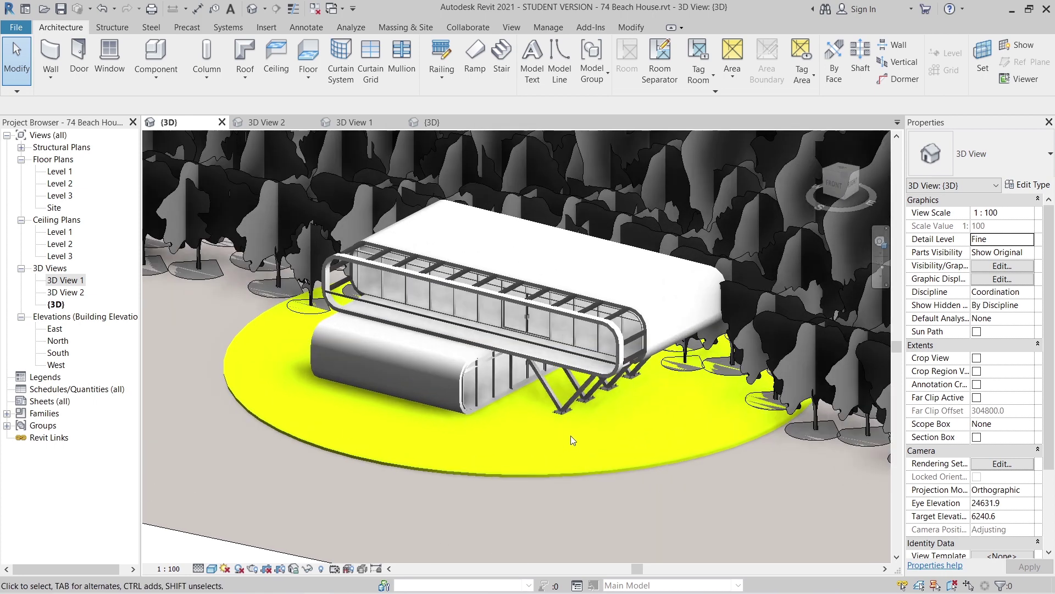
pyautogui.scroll(5, 574, 435)
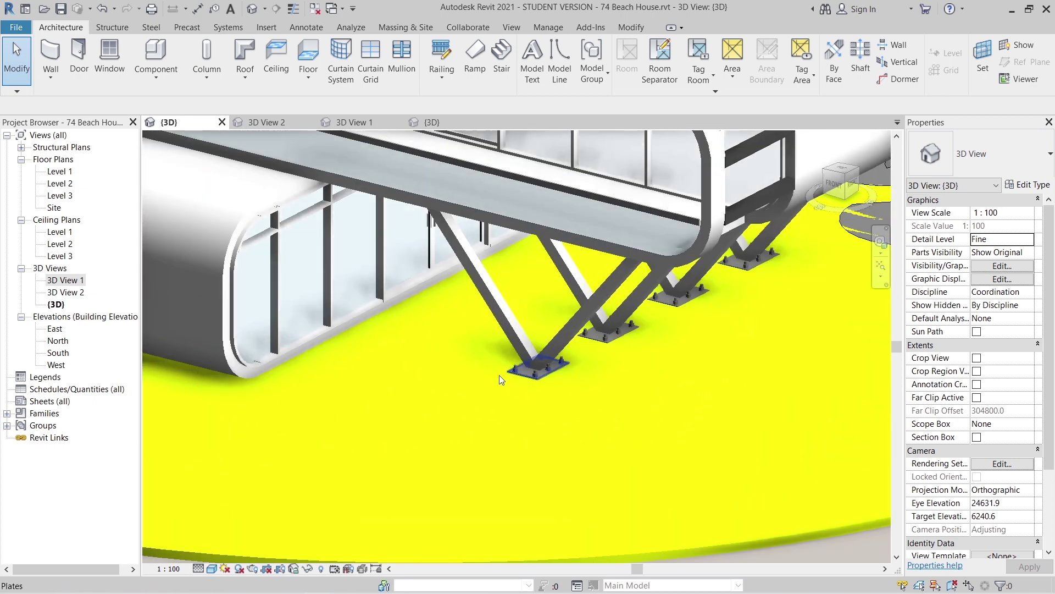
pyautogui.moveTo(563, 438); pyautogui.dragTo(555, 497, button='middle')
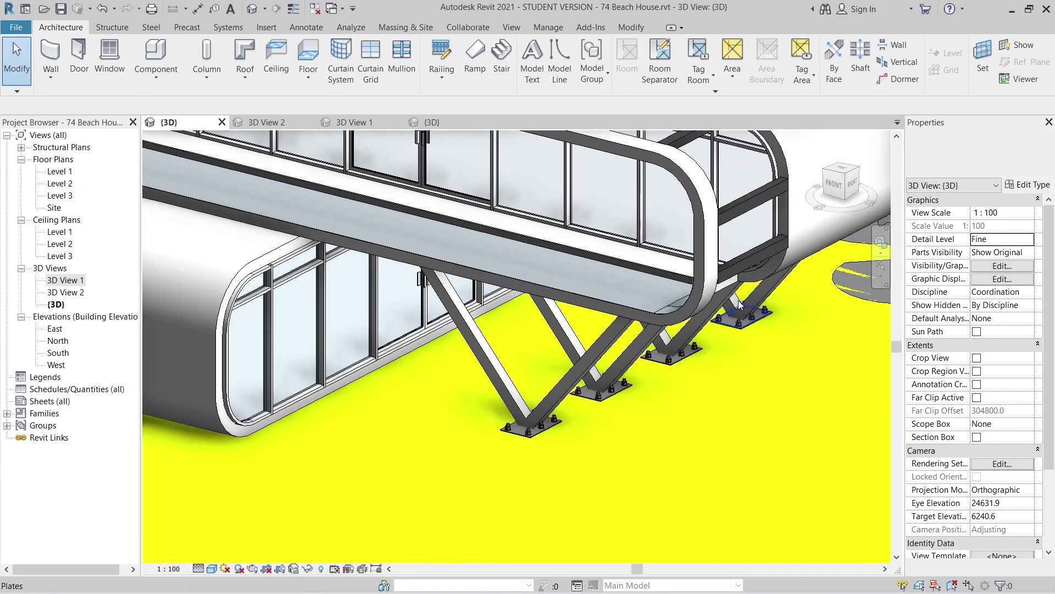
pyautogui.keyDown('shift'); pyautogui.moveTo(537, 462); pyautogui.dragTo(829, 459, button='middle'); pyautogui.keyUp('shift')
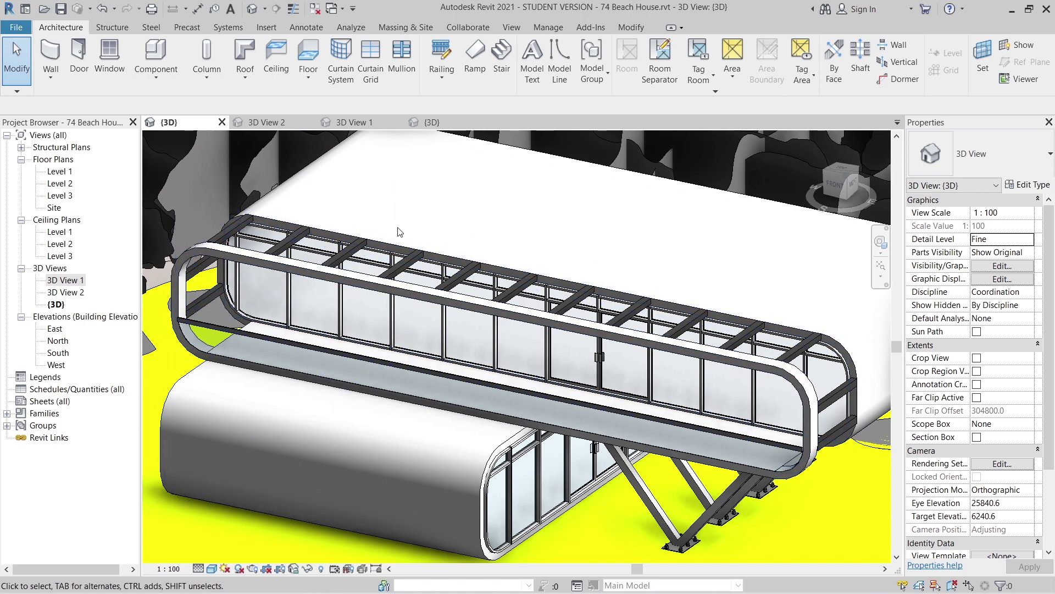
pyautogui.scroll(-5, 574, 447)
pyautogui.keyDown('shift'); pyautogui.moveTo(573, 447); pyautogui.dragTo(604, 439, button='middle'); pyautogui.keyUp('shift')
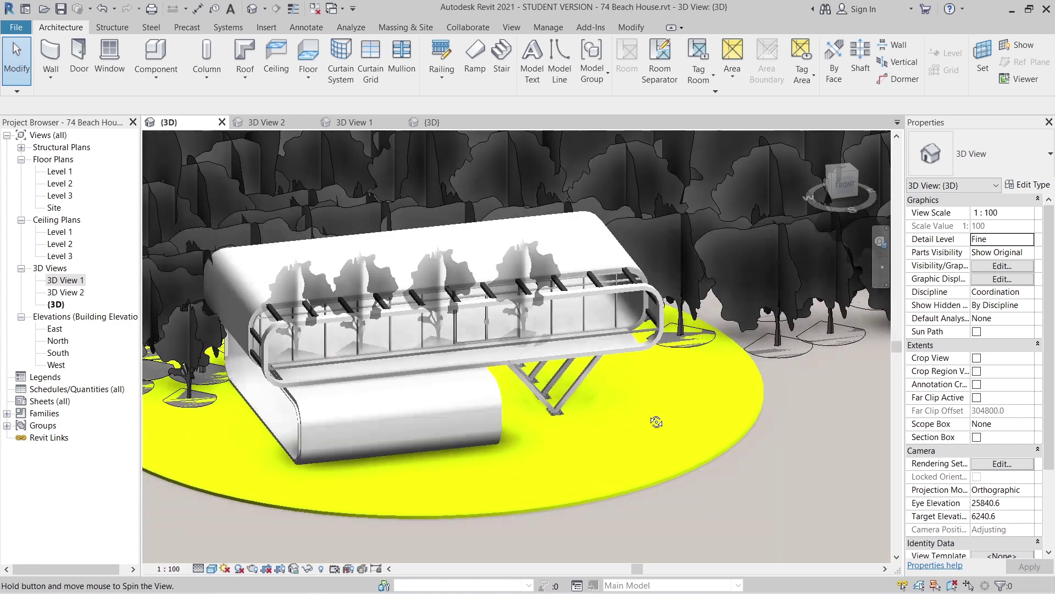
pyautogui.scroll(-3, 435, 302)
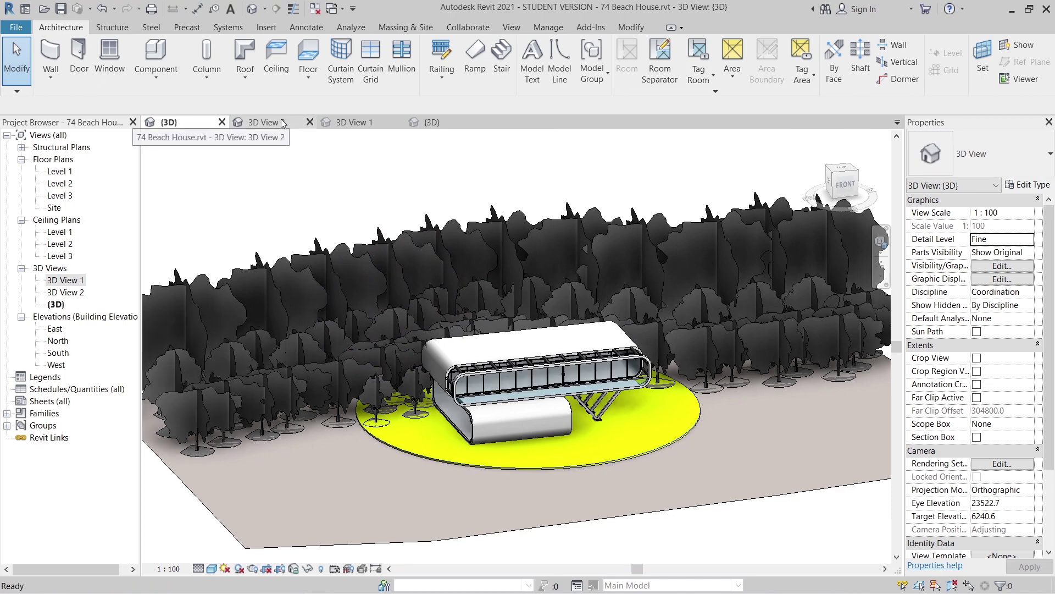
pyautogui.click(275, 122)
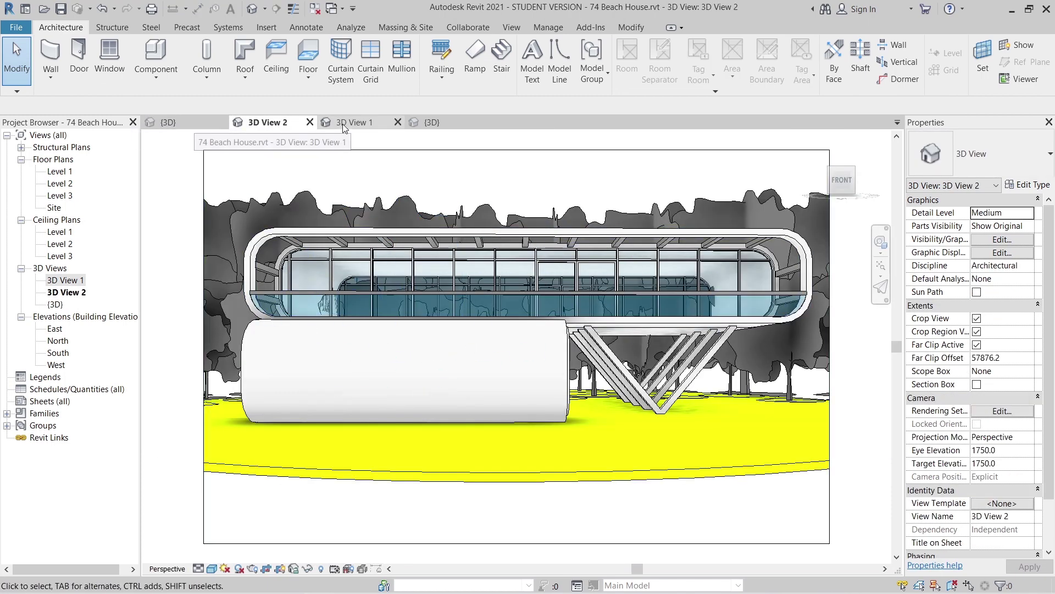
pyautogui.click(345, 123)
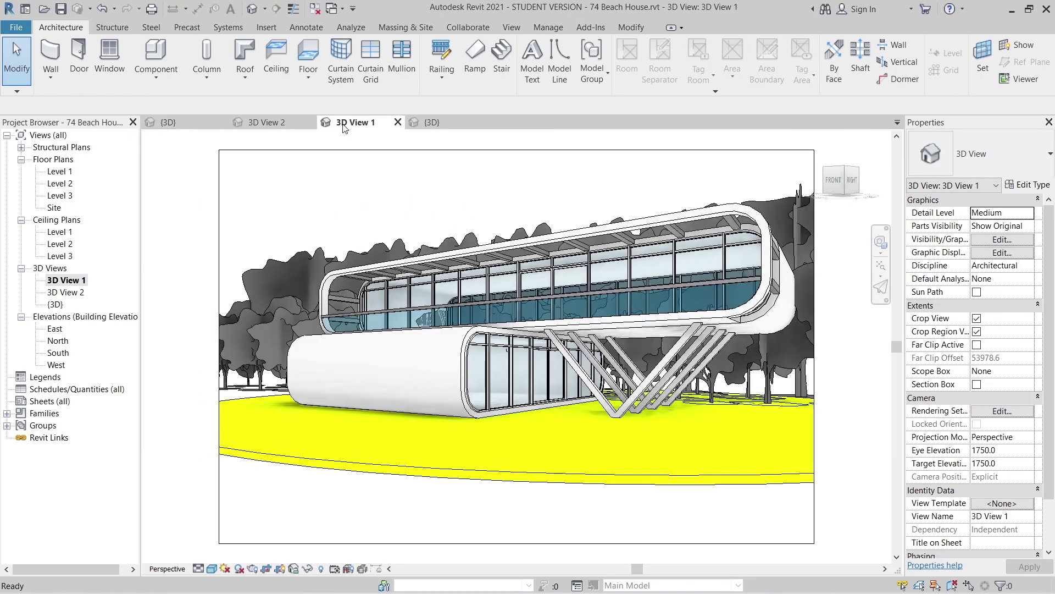
# Return to the beach house's {3D} view and close 3D View 2 and 3D View 1.
pyautogui.click(168, 122)
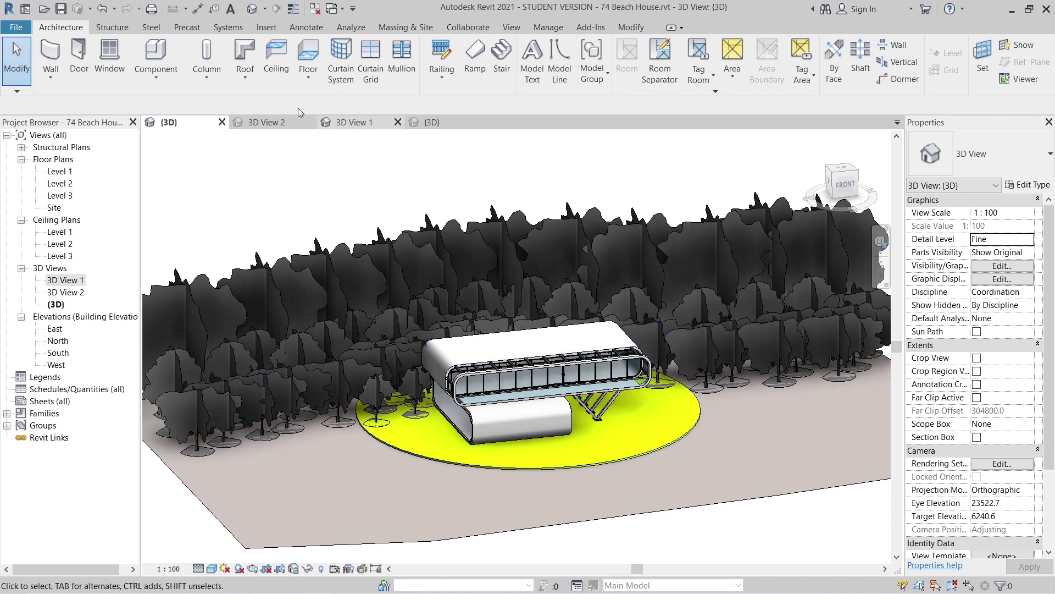
pyautogui.click(309, 122)
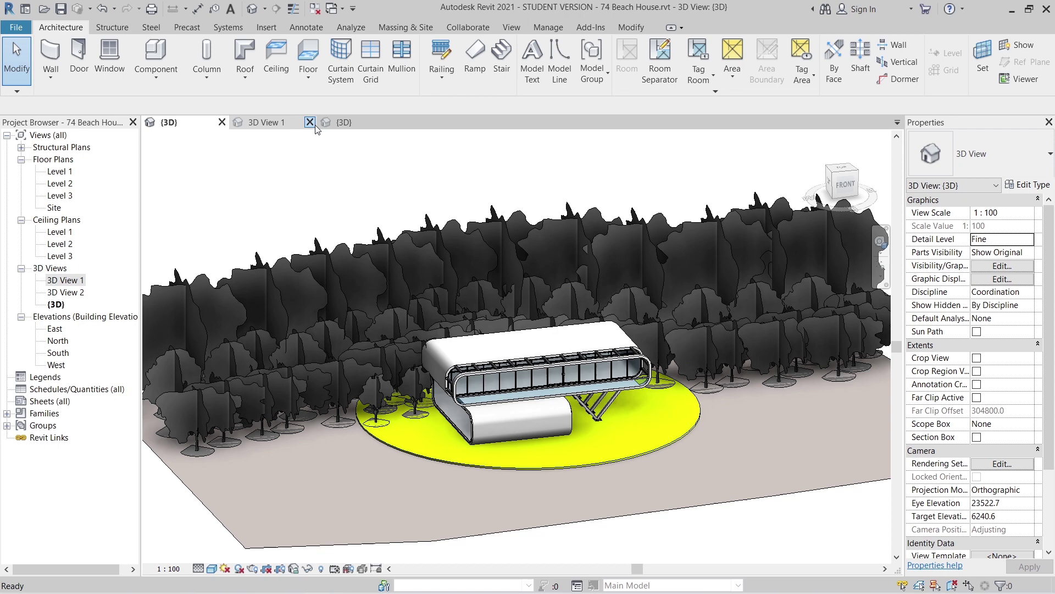
pyautogui.click(309, 122)
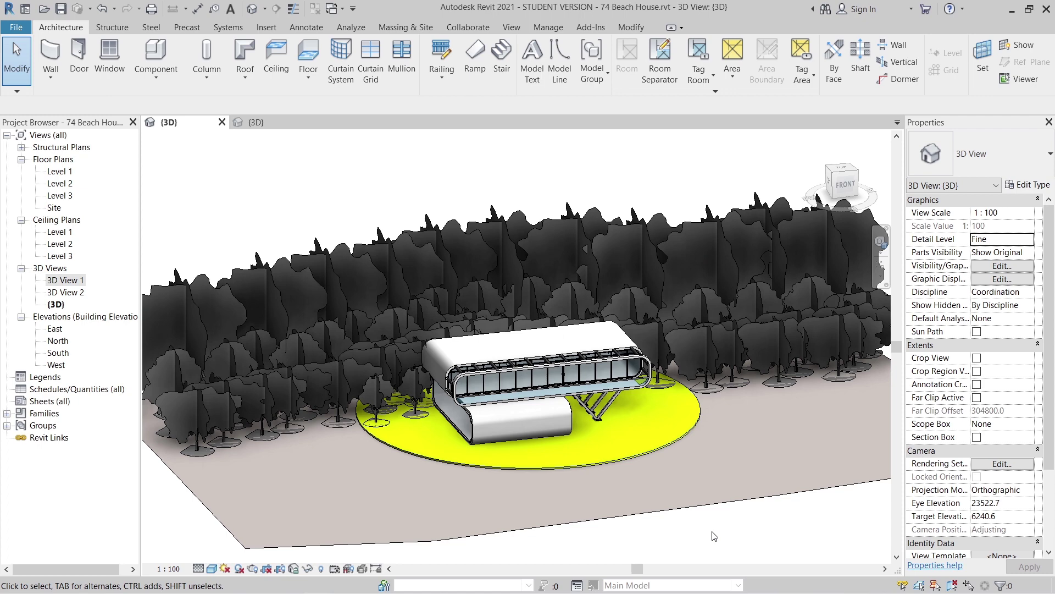
# Switch to the empty Project1 and open its Level 1 floor plan.
pyautogui.click(259, 126)
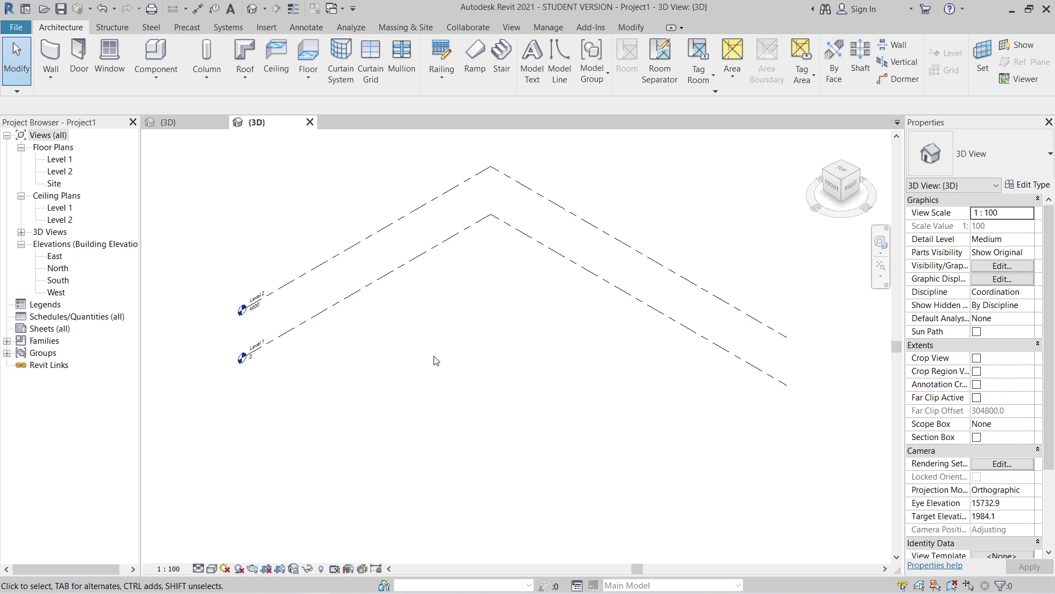
pyautogui.keyDown('shift'); pyautogui.moveTo(424, 389); pyautogui.dragTo(595, 392, button='middle'); pyautogui.keyUp('shift')
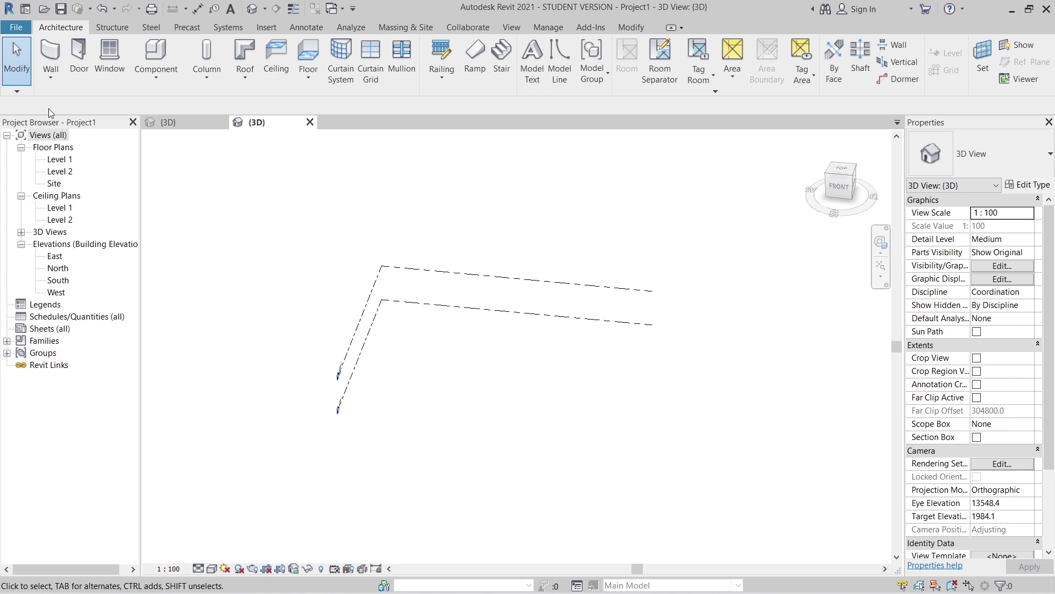
pyautogui.doubleClick(59, 158)
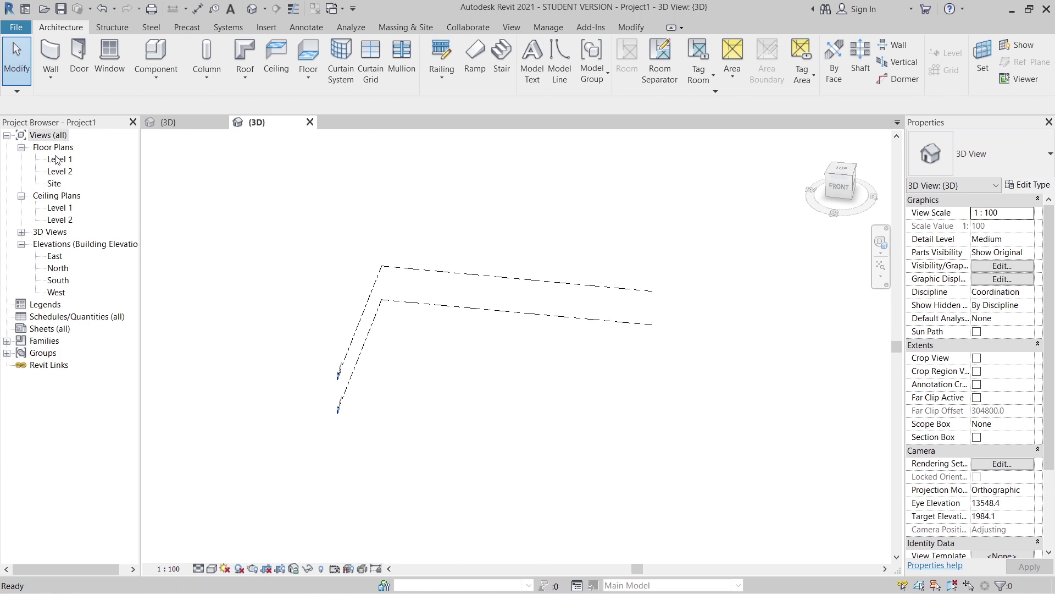
pyautogui.moveTo(455, 337); pyautogui.dragTo(440, 361, button='middle')
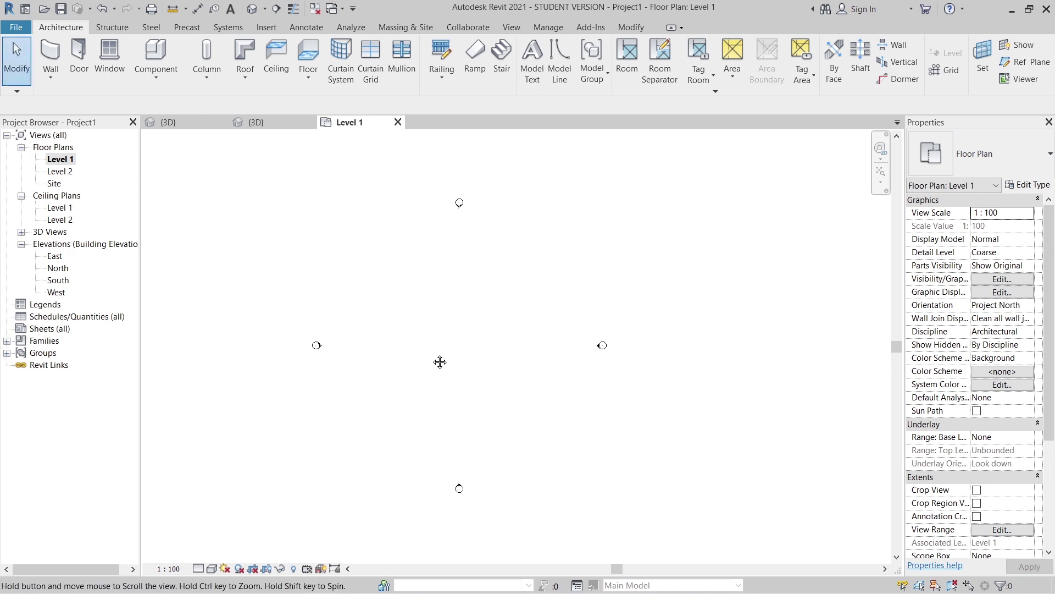
pyautogui.scroll(1, 405, 377)
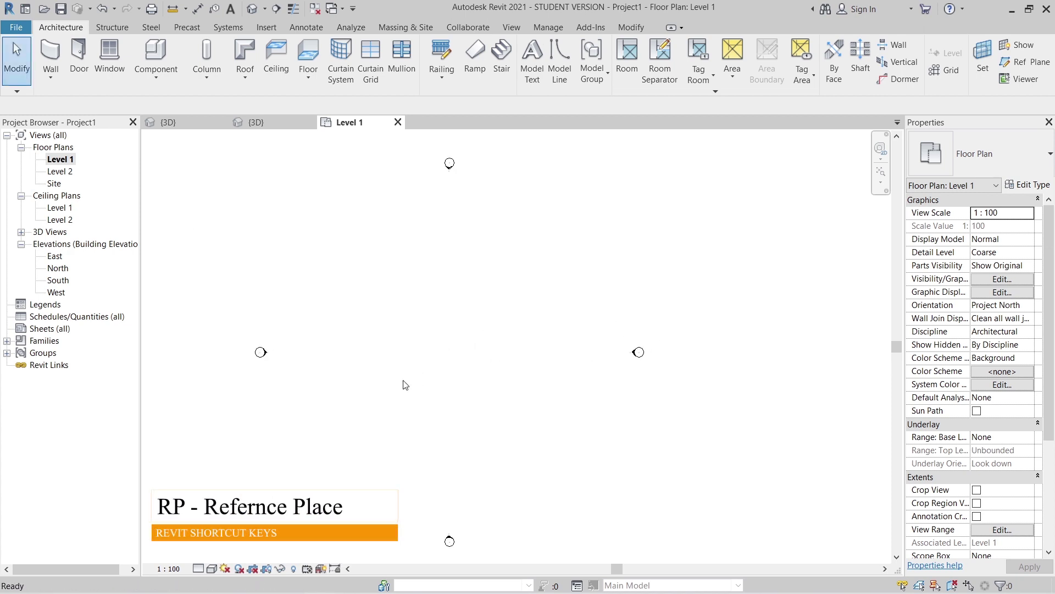
# Draw a horizontal reference plane between the east and west elevation markers, slightly below their line, leaving it unnamed.
pyautogui.press('r')
pyautogui.press('p')
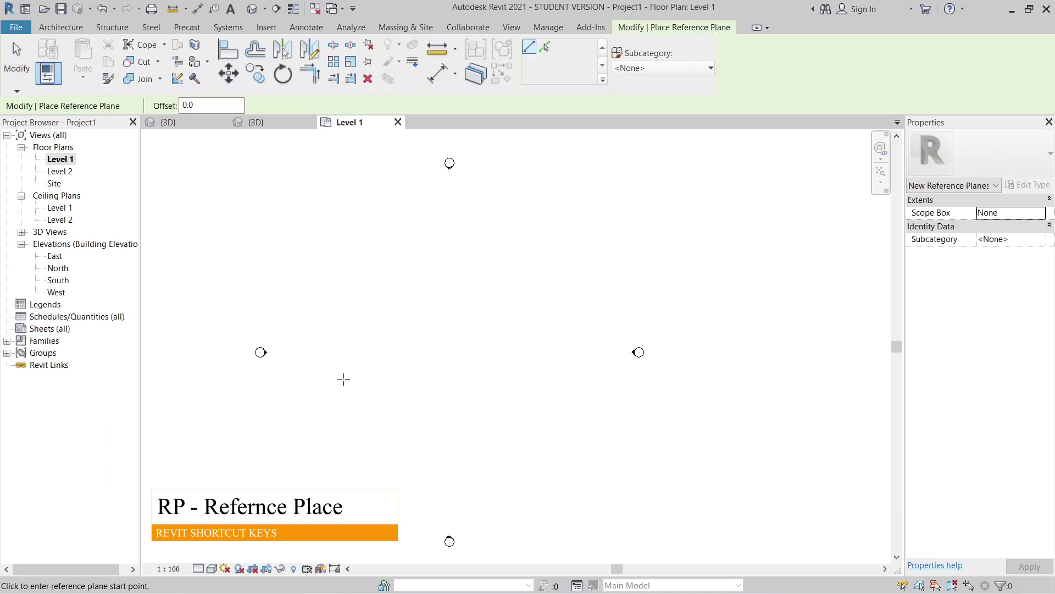
pyautogui.click(343, 380)
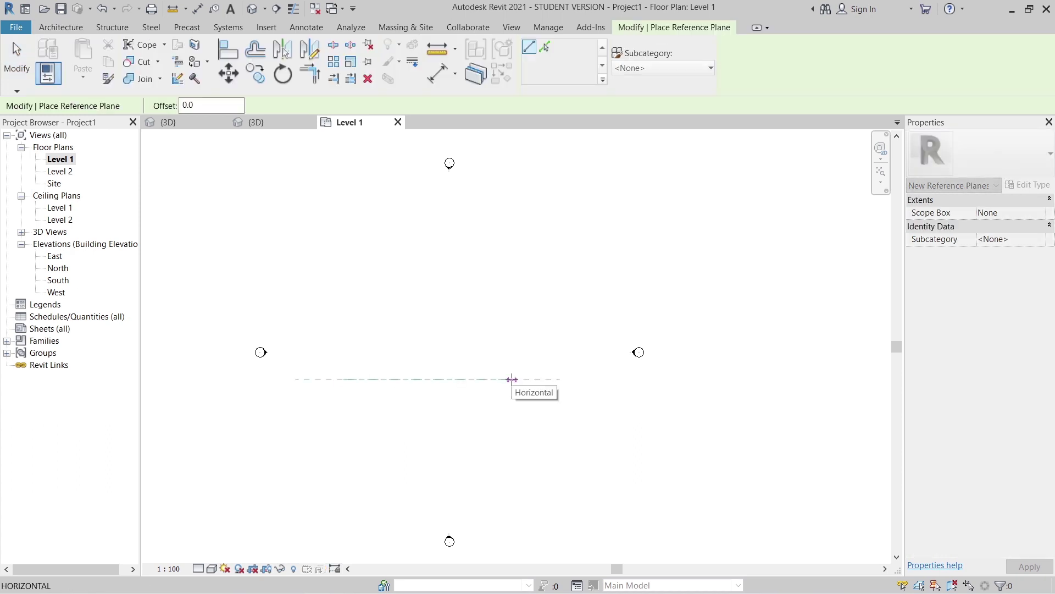
pyautogui.click(511, 380)
pyautogui.click(472, 390)
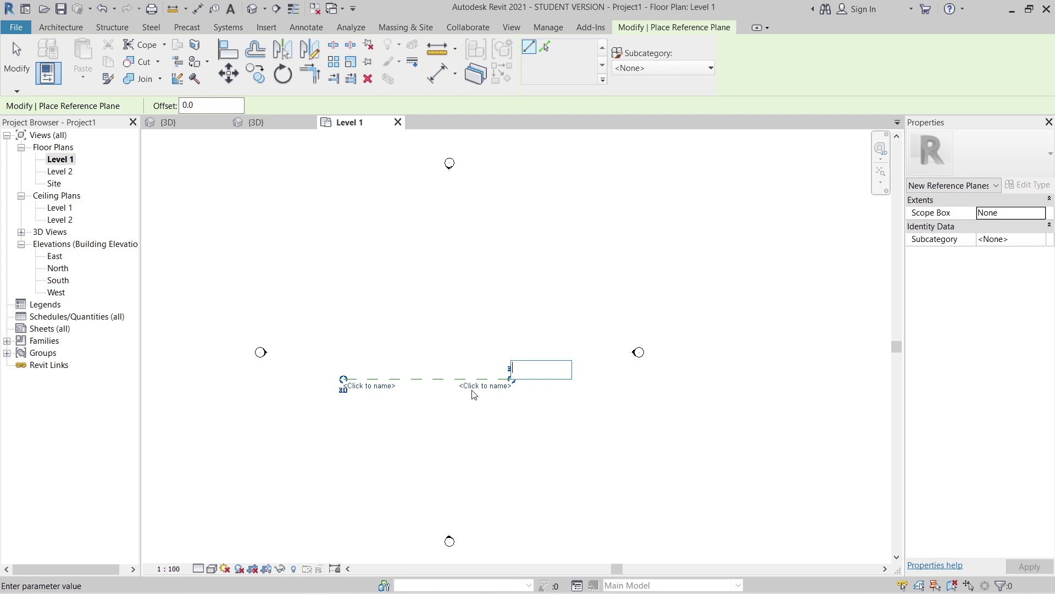
pyautogui.press('Escape')
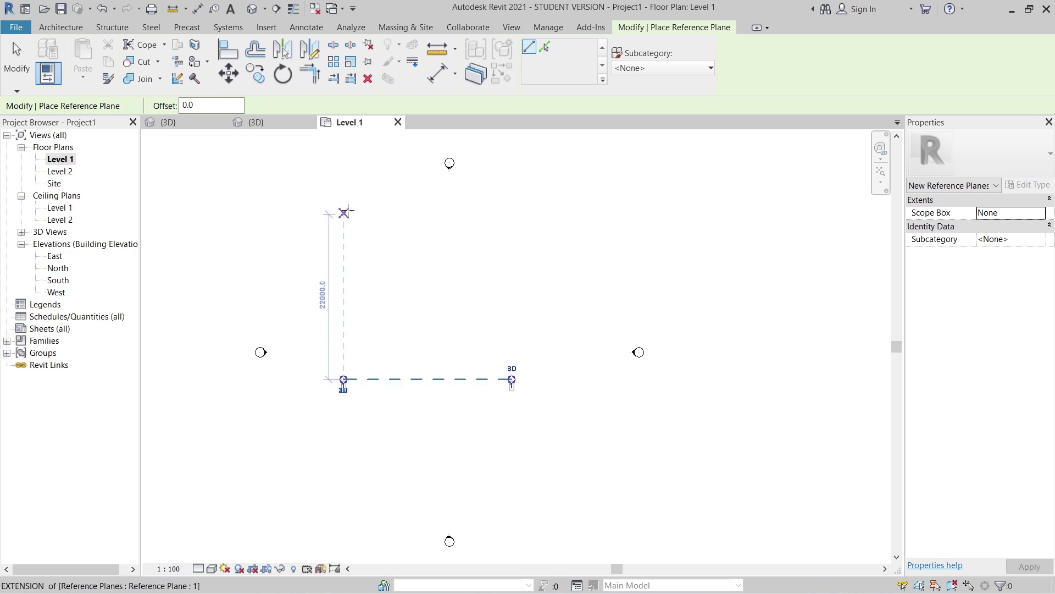
# Draw a vertical reference plane down to the left end of the horizontal plane and end the command.
pyautogui.click(343, 199)
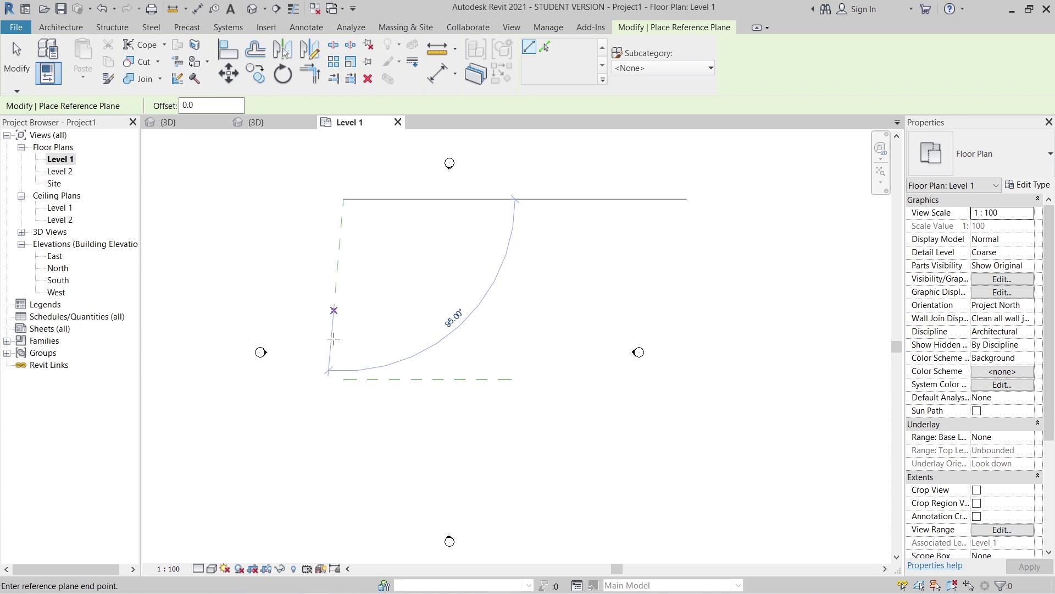
pyautogui.click(345, 372)
pyautogui.click(339, 228)
pyautogui.press('Escape')
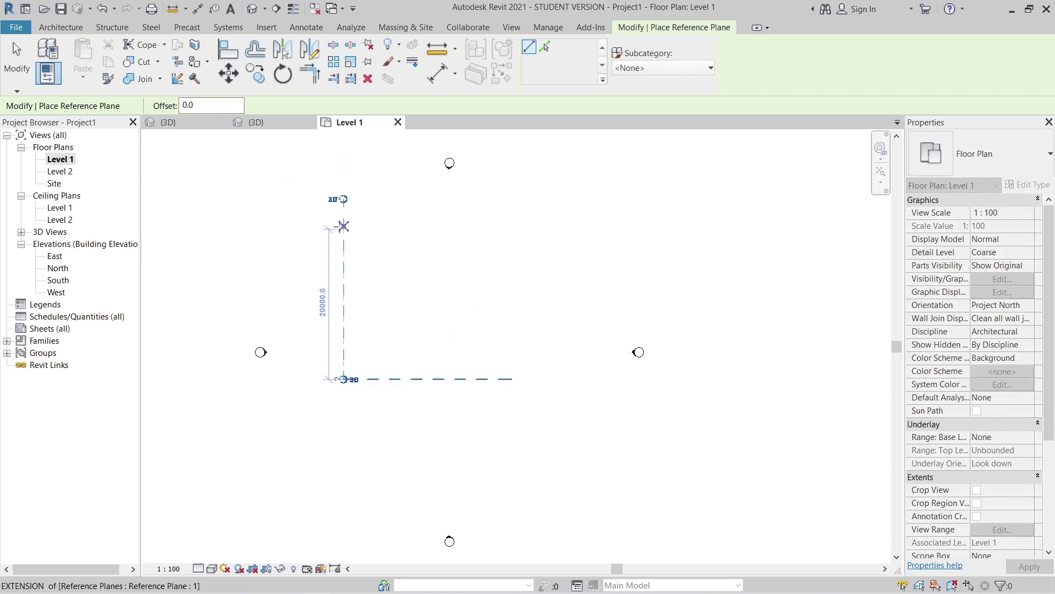
pyautogui.press('Escape')
# Open the South elevation and set the Level 2 elevation to 3 m.
pyautogui.scroll(-4, 431, 233)
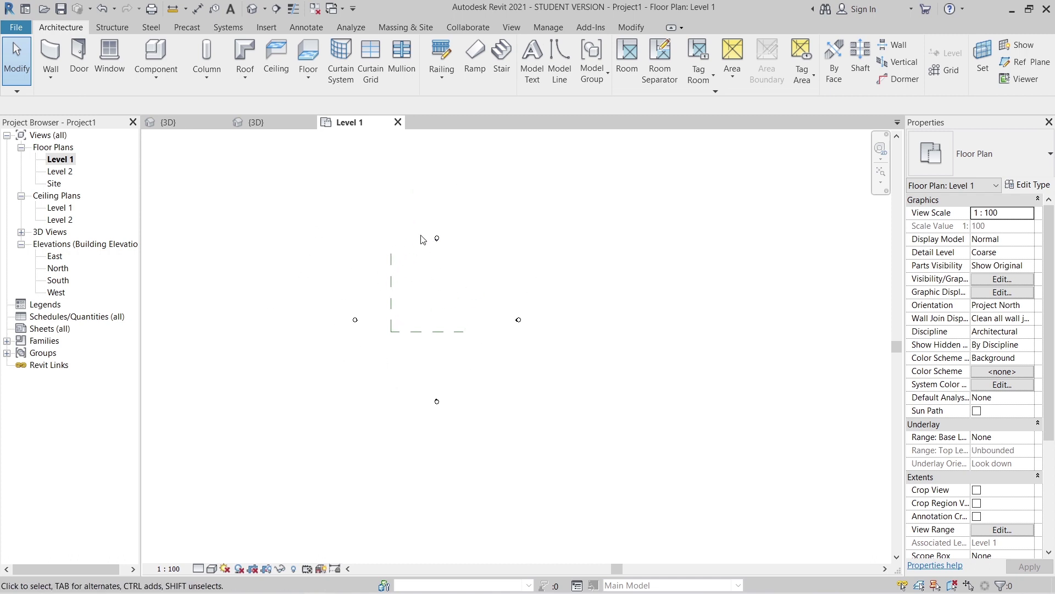
pyautogui.doubleClick(59, 281)
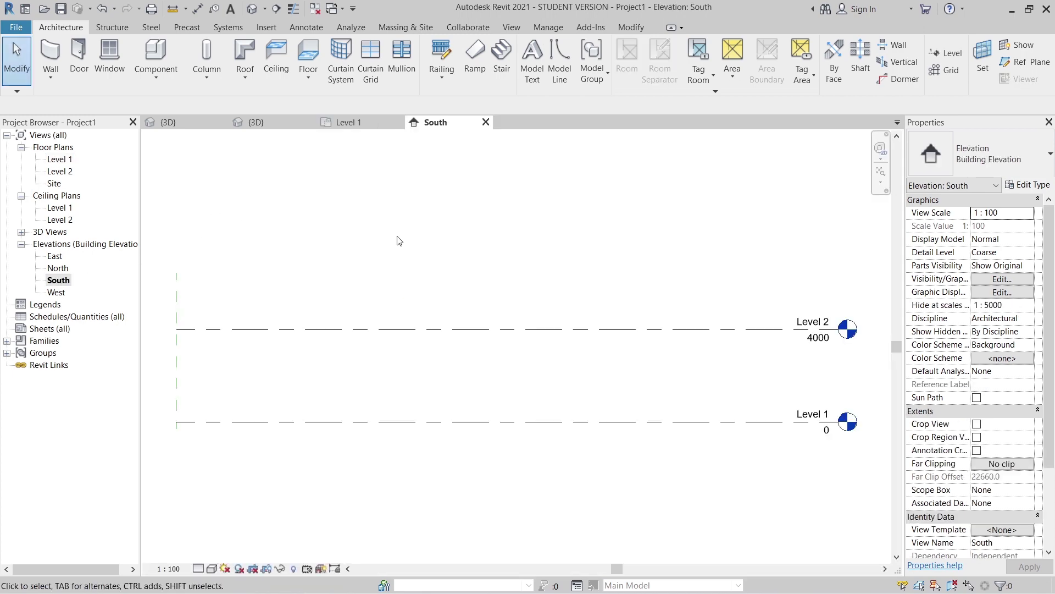
pyautogui.moveTo(538, 248); pyautogui.dragTo(401, 238, button='middle')
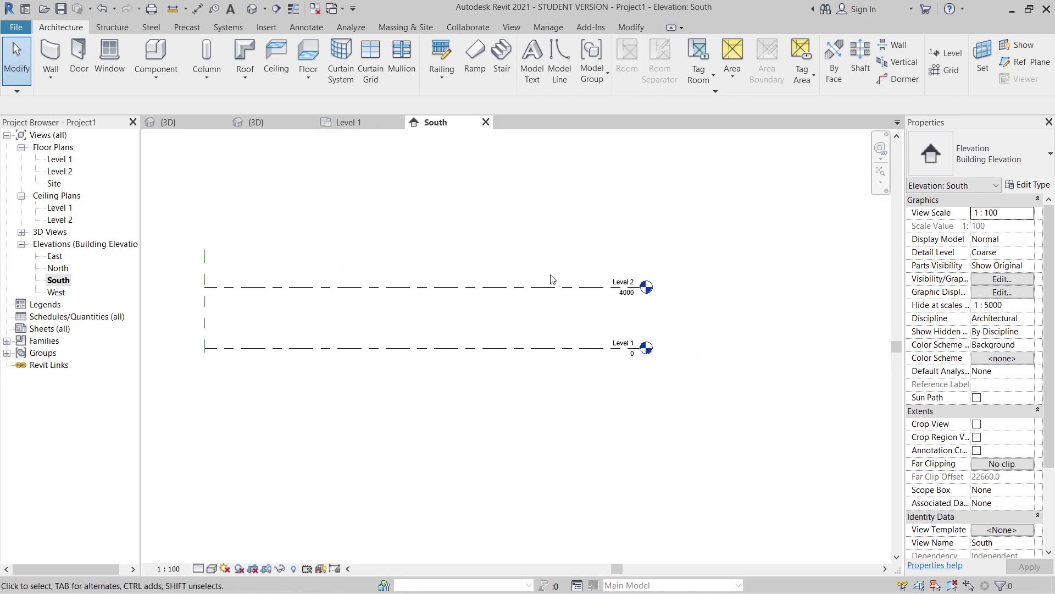
pyautogui.click(554, 287)
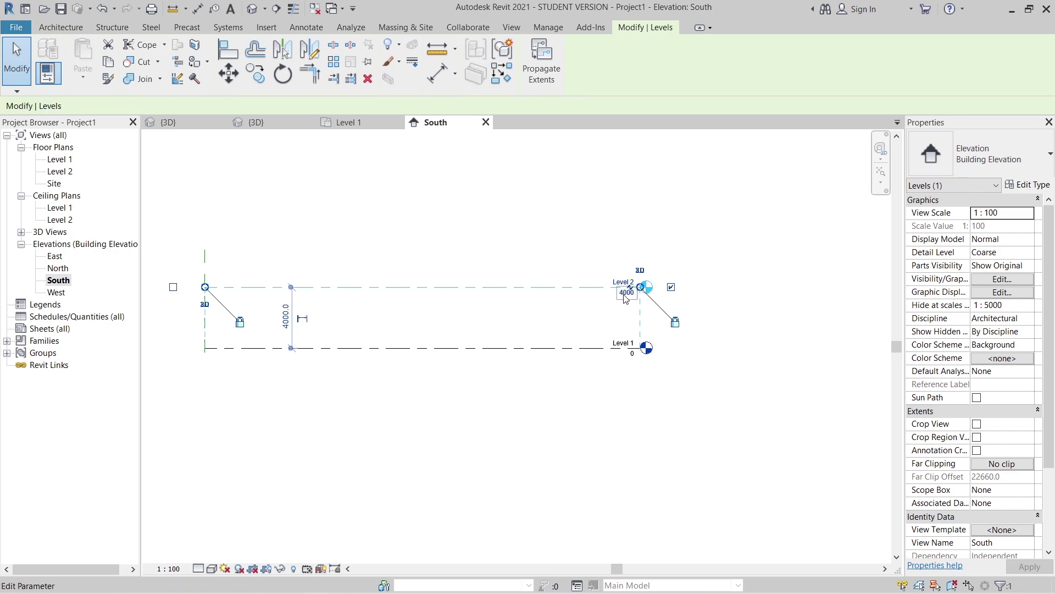
pyautogui.click(625, 296)
pyautogui.write('3m')
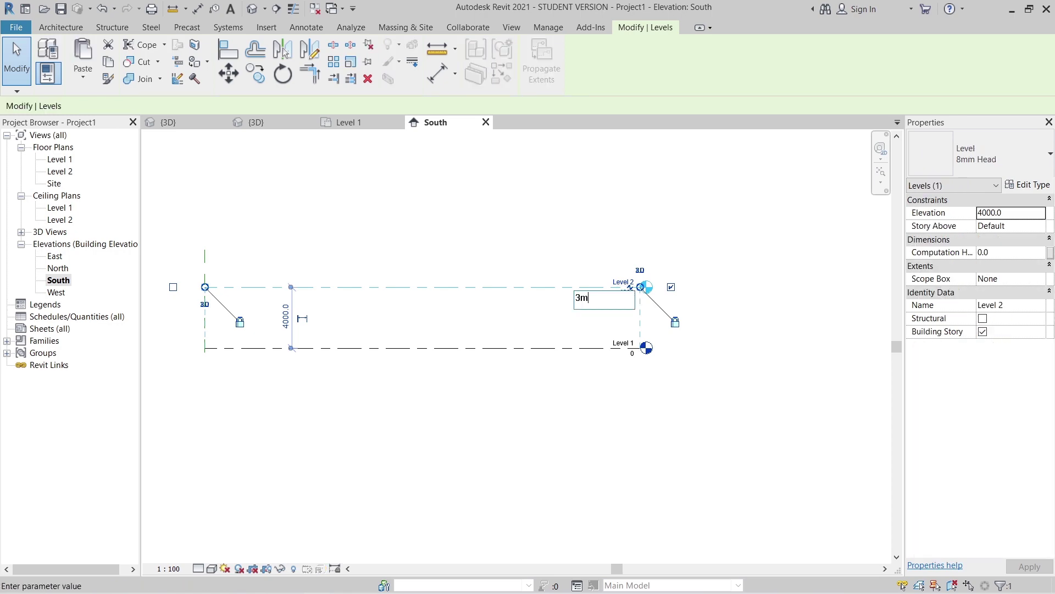
pyautogui.press('Return')
pyautogui.press('Escape')
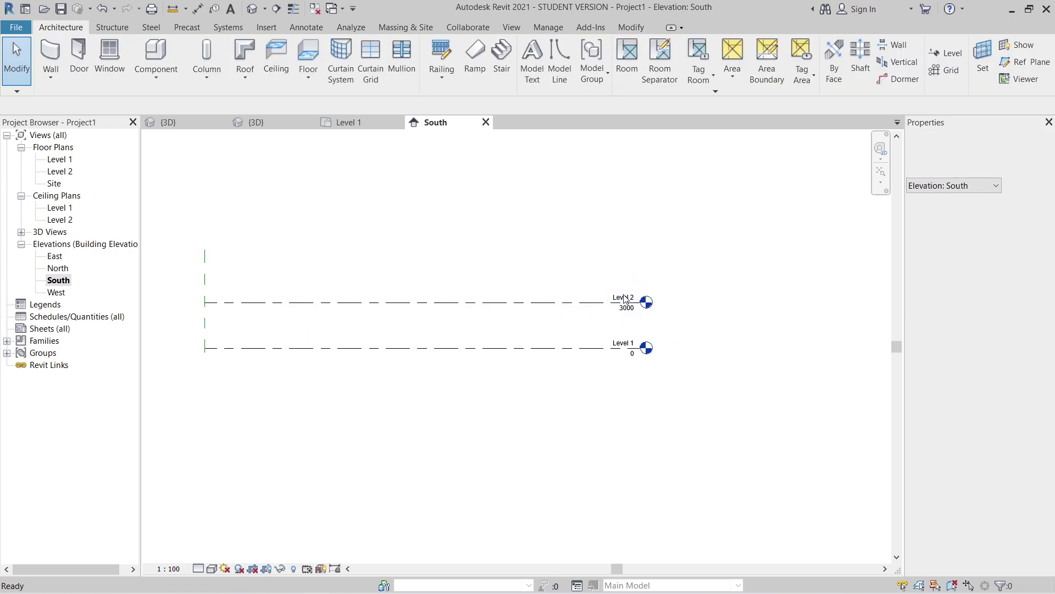
# Check the beach house's upper storey in its 3D view, and return to Project1's South elevation.
pyautogui.scroll(-2, 443, 255)
pyautogui.moveTo(443, 255); pyautogui.dragTo(420, 273, button='middle')
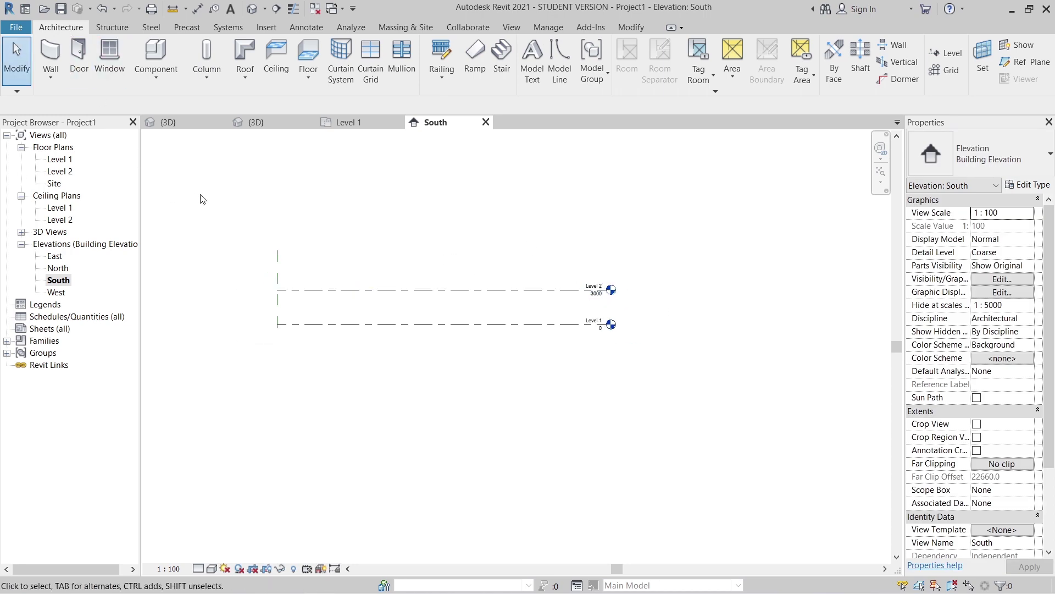
pyautogui.click(183, 123)
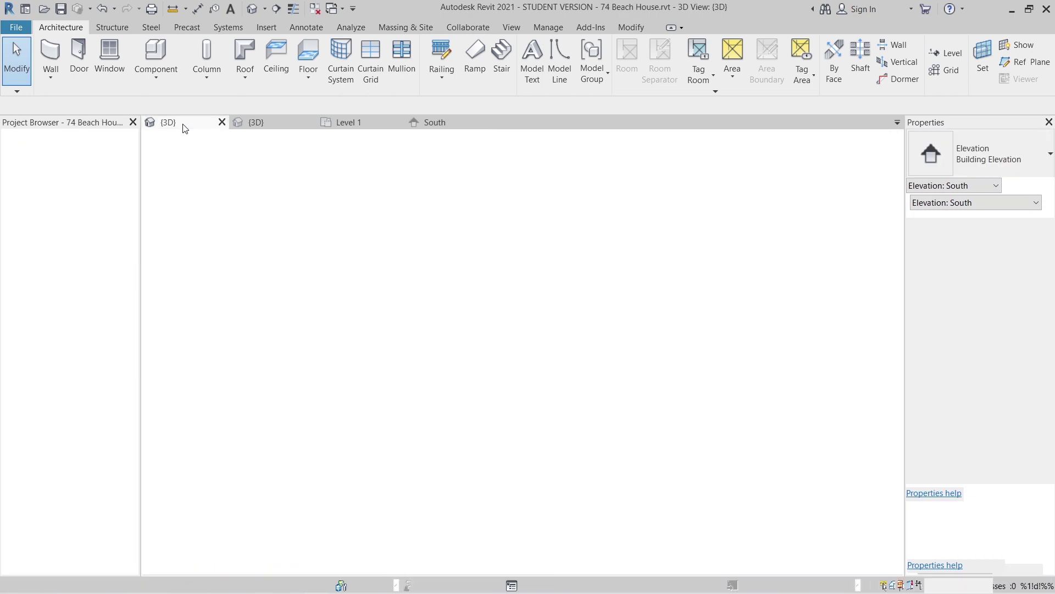
pyautogui.scroll(5, 552, 446)
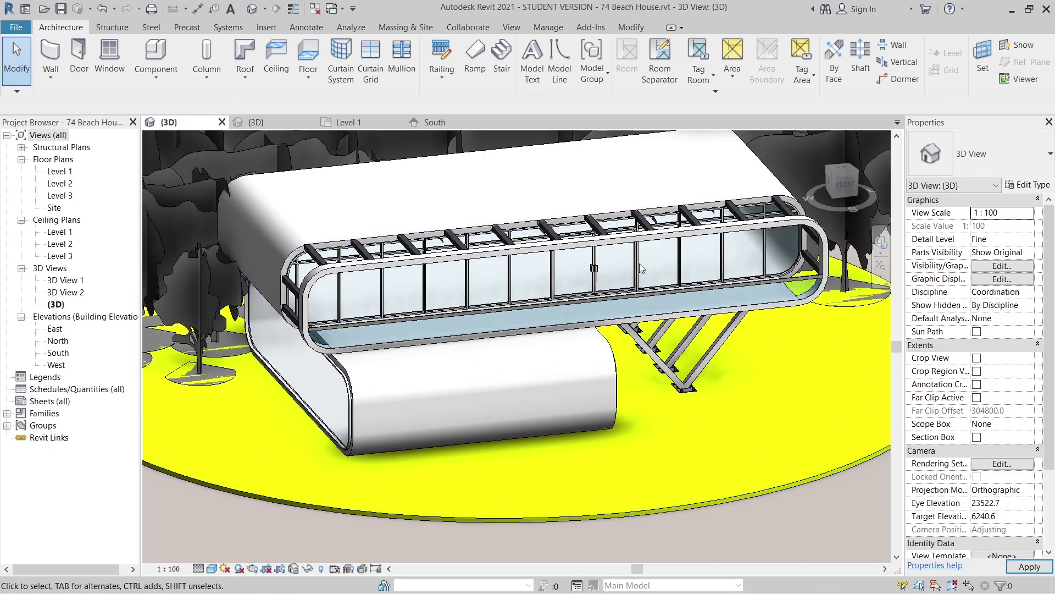
pyautogui.click(443, 122)
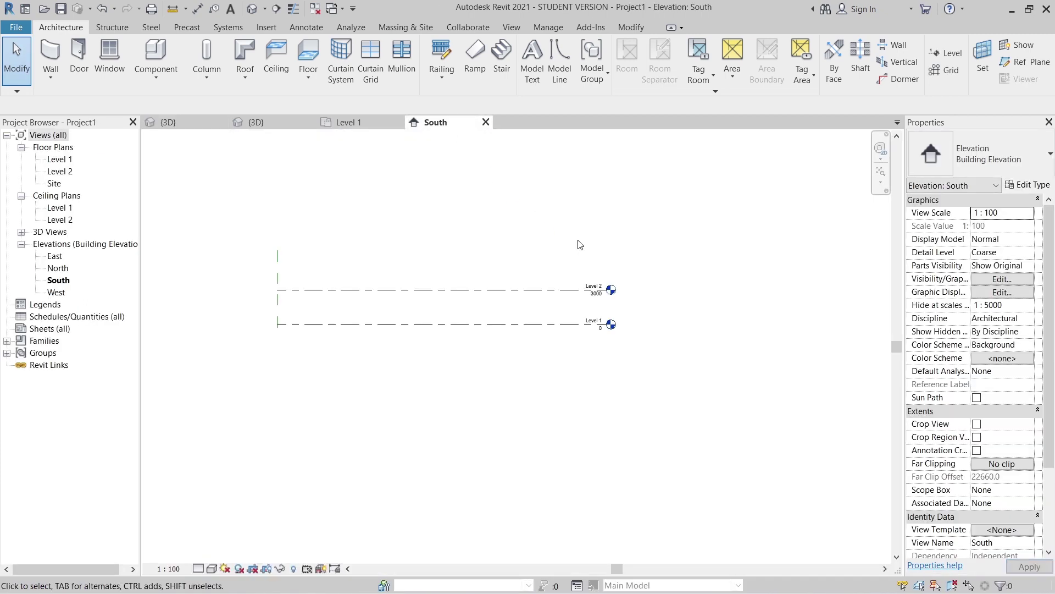
pyautogui.moveTo(577, 241); pyautogui.dragTo(554, 254, button='middle')
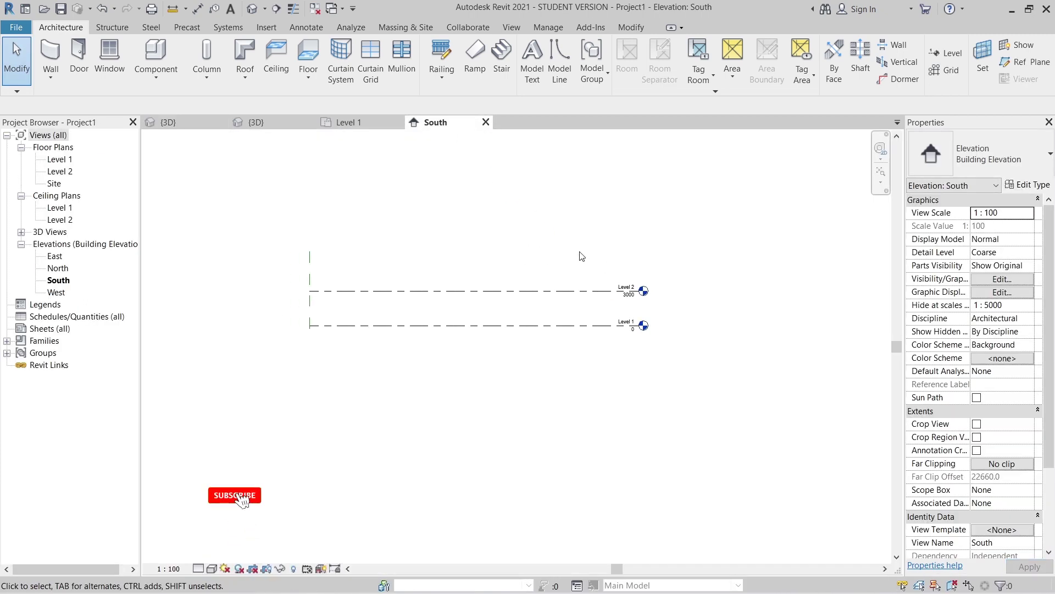
# Start an in-place component in the Roofs category, named Roofs 1.
pyautogui.click(154, 80)
pyautogui.click(151, 130)
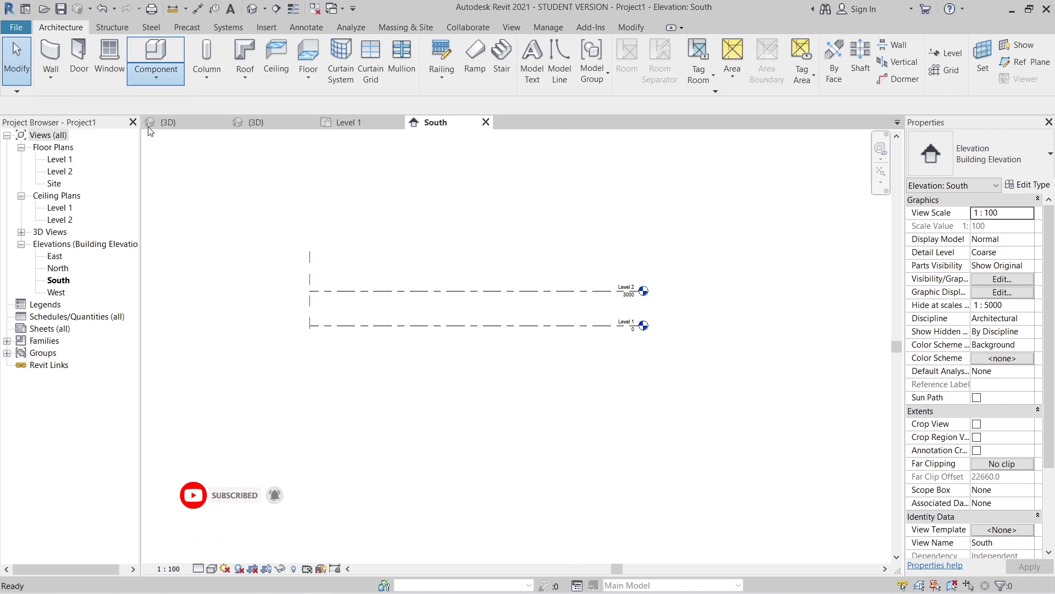
pyautogui.moveTo(458, 132); pyautogui.dragTo(462, 186)
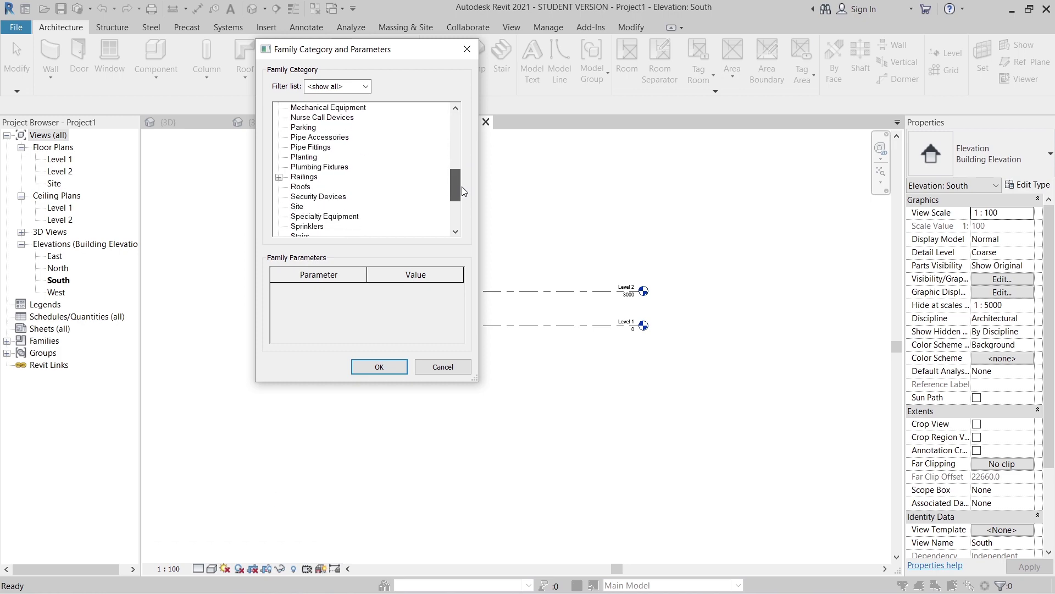
pyautogui.click(300, 186)
pyautogui.click(388, 366)
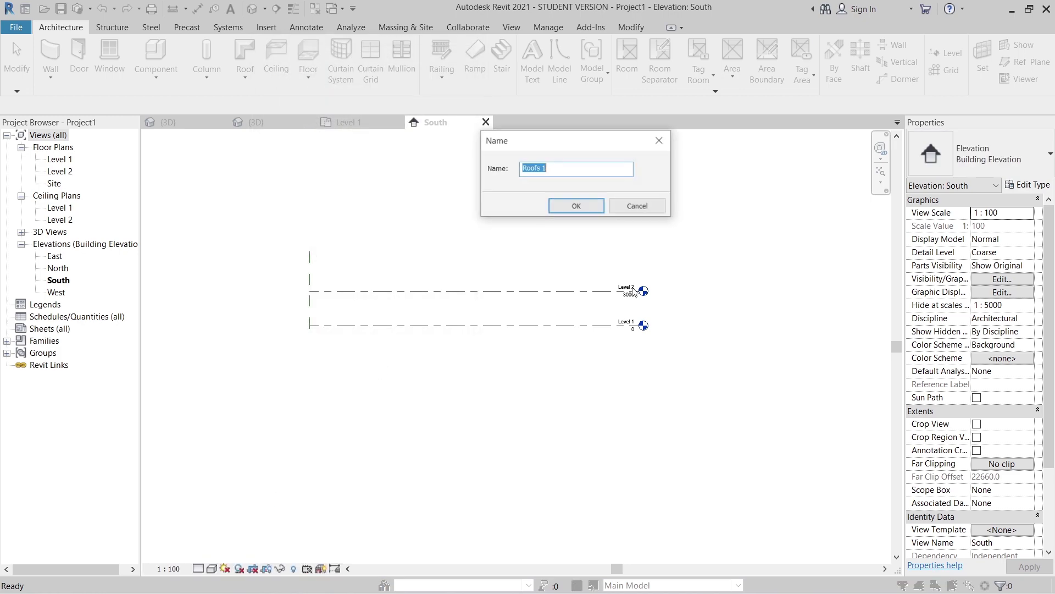
pyautogui.click(577, 206)
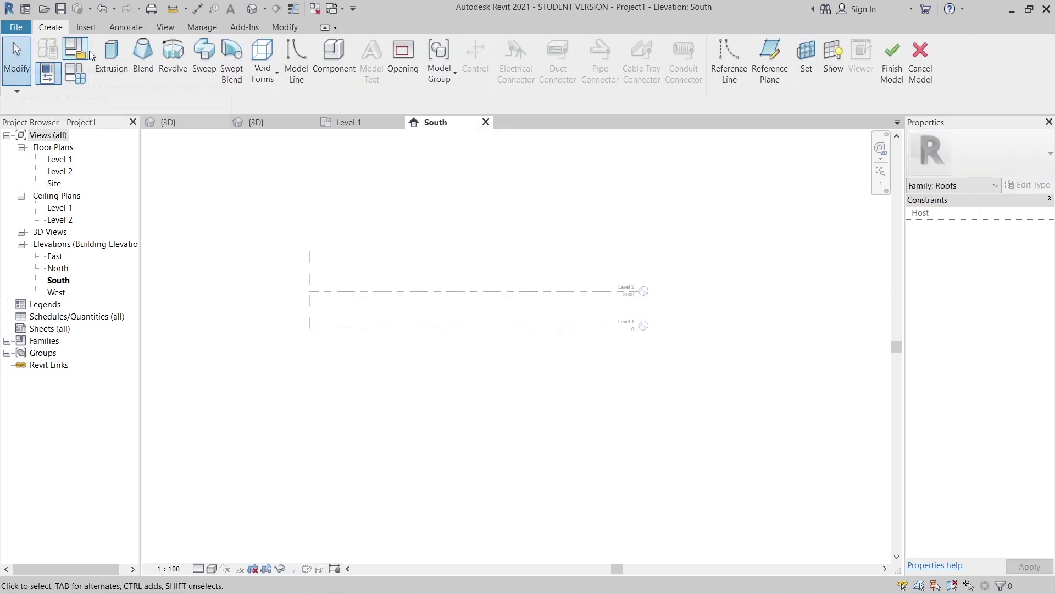
# Start a solid extrusion with Reference Plane : 1 as its work plane.
pyautogui.click(111, 55)
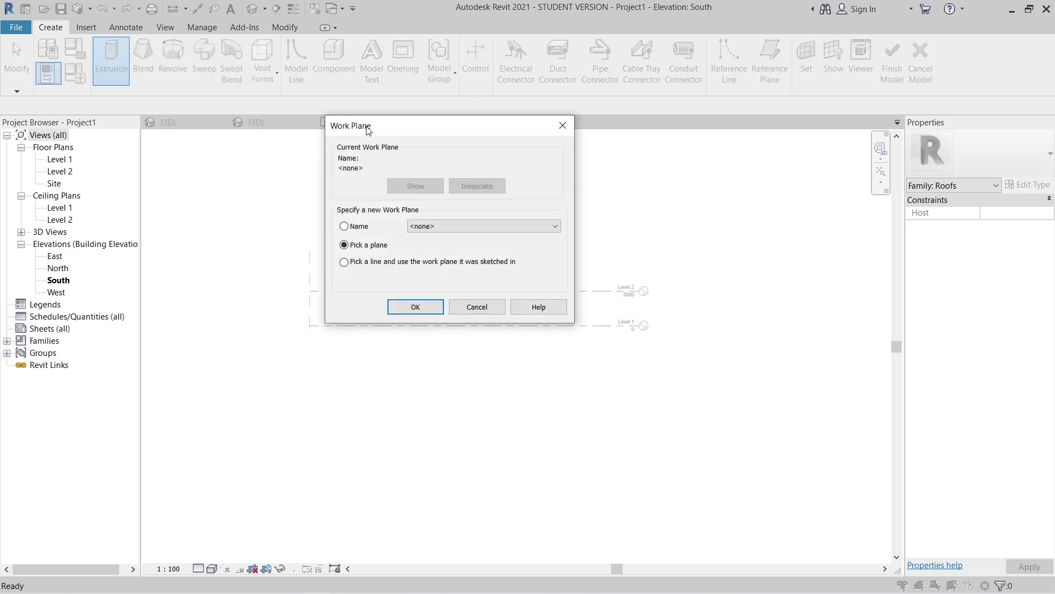
pyautogui.moveTo(366, 126); pyautogui.dragTo(370, 117)
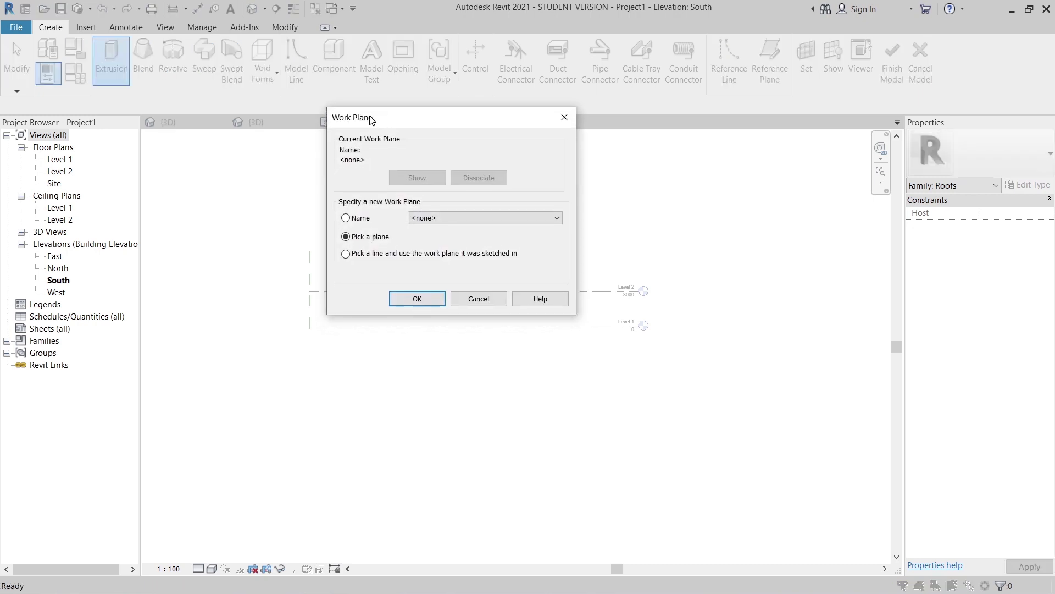
pyautogui.click(346, 218)
pyautogui.click(468, 219)
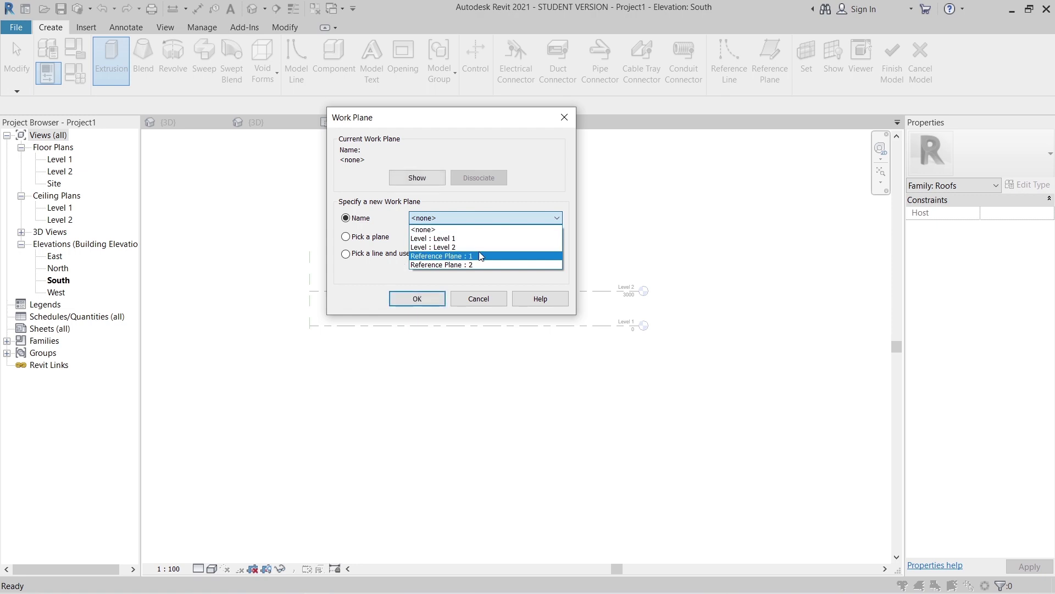
pyautogui.click(484, 257)
pyautogui.click(434, 298)
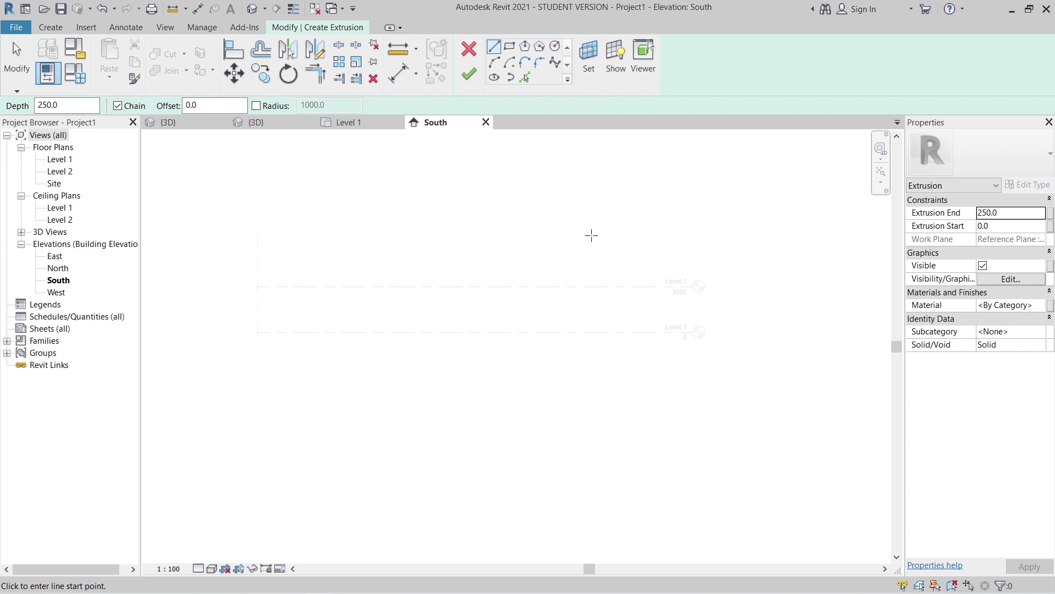
# Sketch a rectangle spanning from Level 2 down to Level 1 and set its width to 12000 mm.
pyautogui.click(509, 46)
pyautogui.click(373, 280)
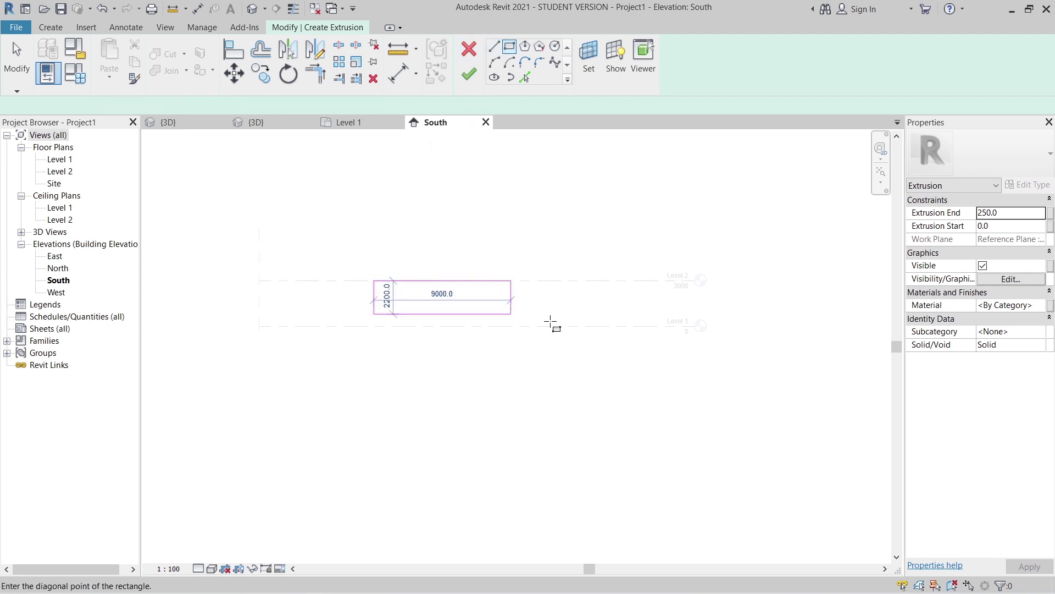
pyautogui.click(605, 326)
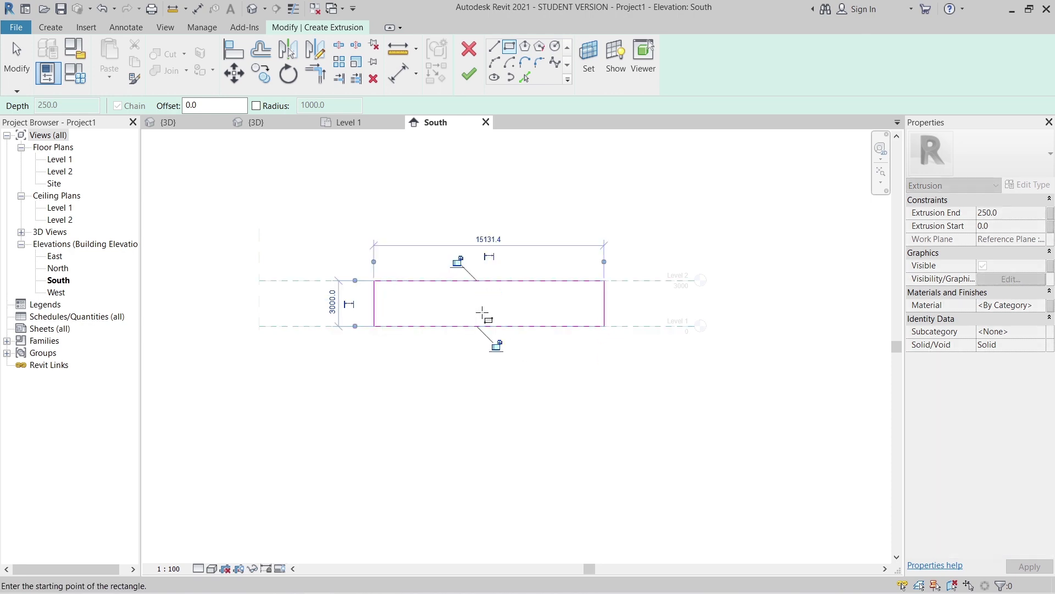
pyautogui.click(493, 241)
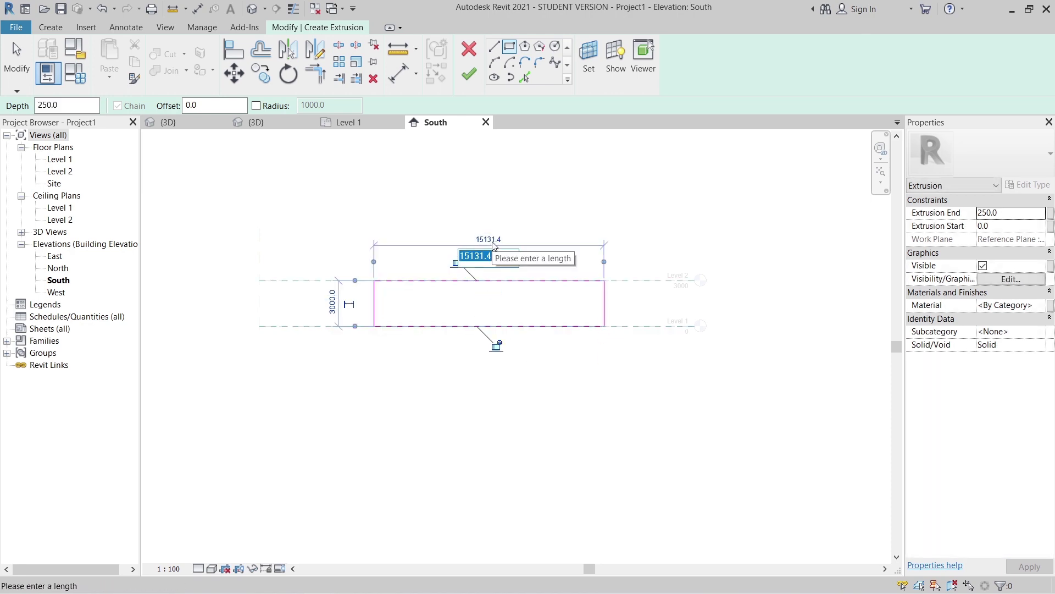
pyautogui.write('12000')
pyautogui.press('Return')
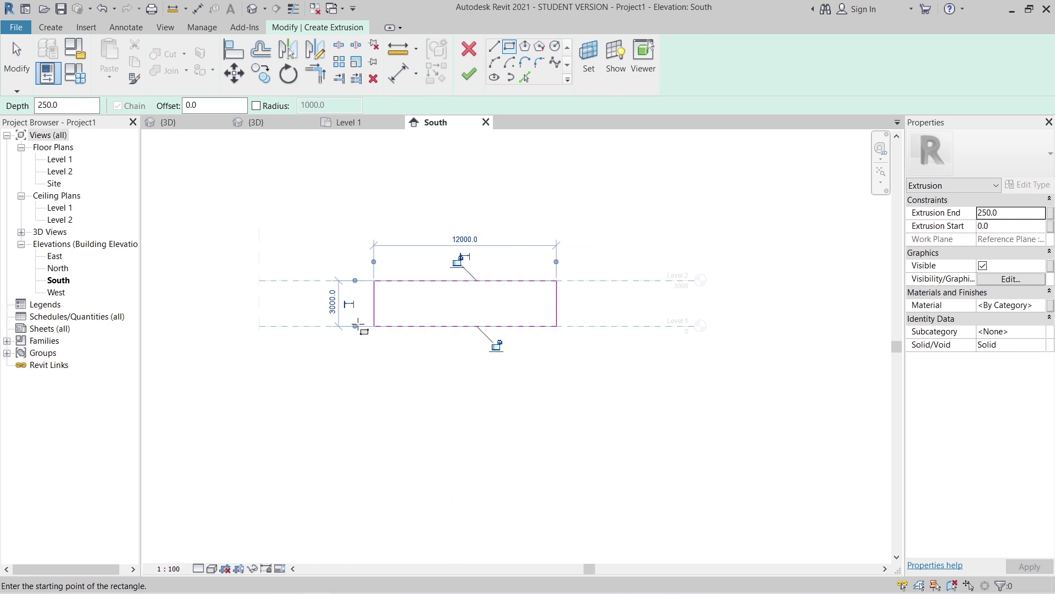
pyautogui.press('Escape')
pyautogui.press('Escape')
# Round all four corners of the rectangle with fillet arcs of 1000 mm radius.
pyautogui.scroll(-2, 436, 391)
pyautogui.scroll(4, 423, 369)
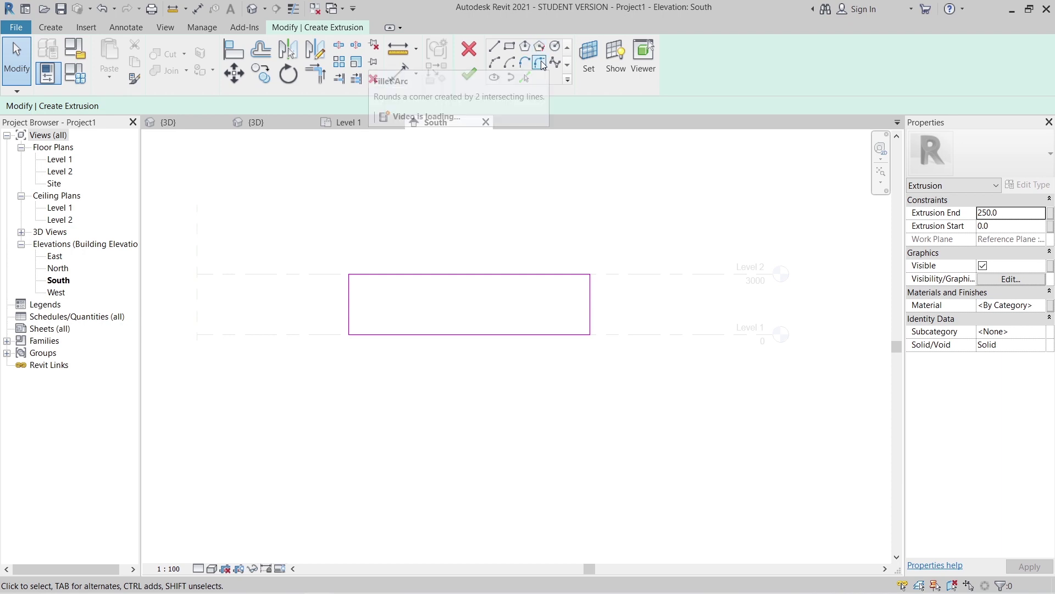
pyautogui.click(541, 64)
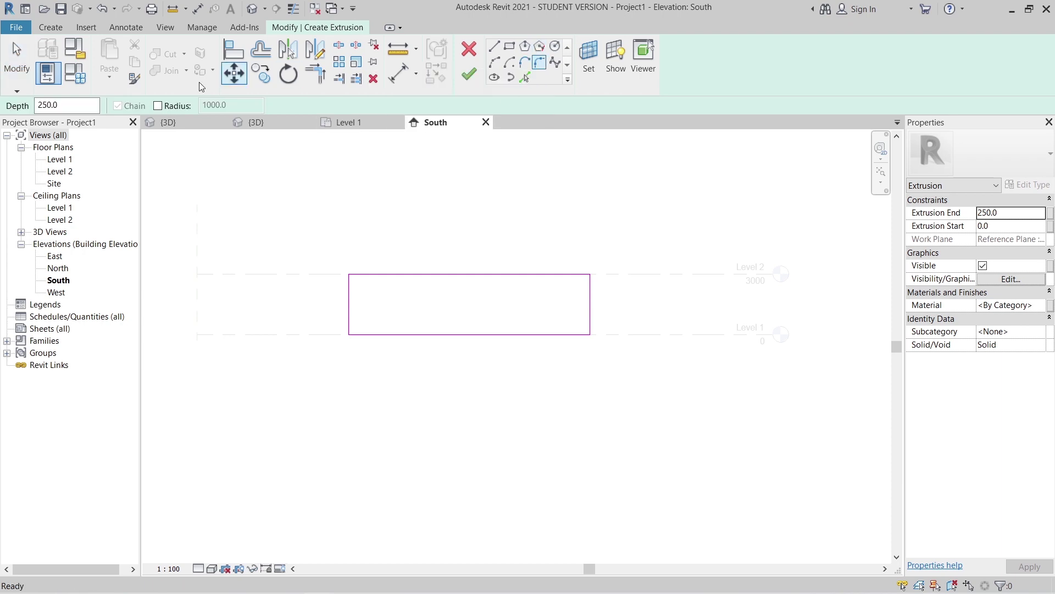
pyautogui.click(166, 106)
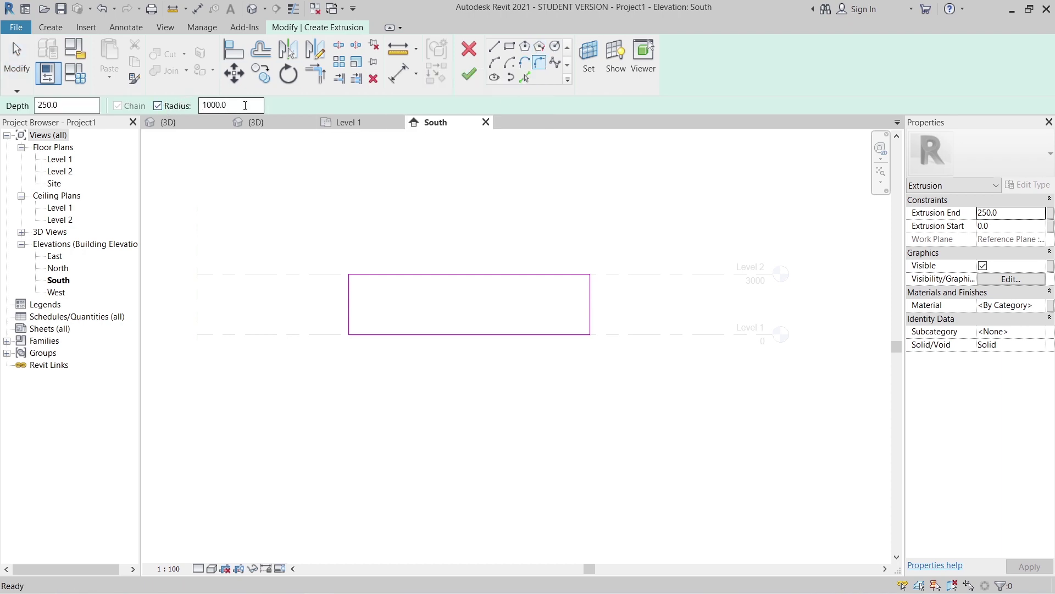
pyautogui.click(350, 303)
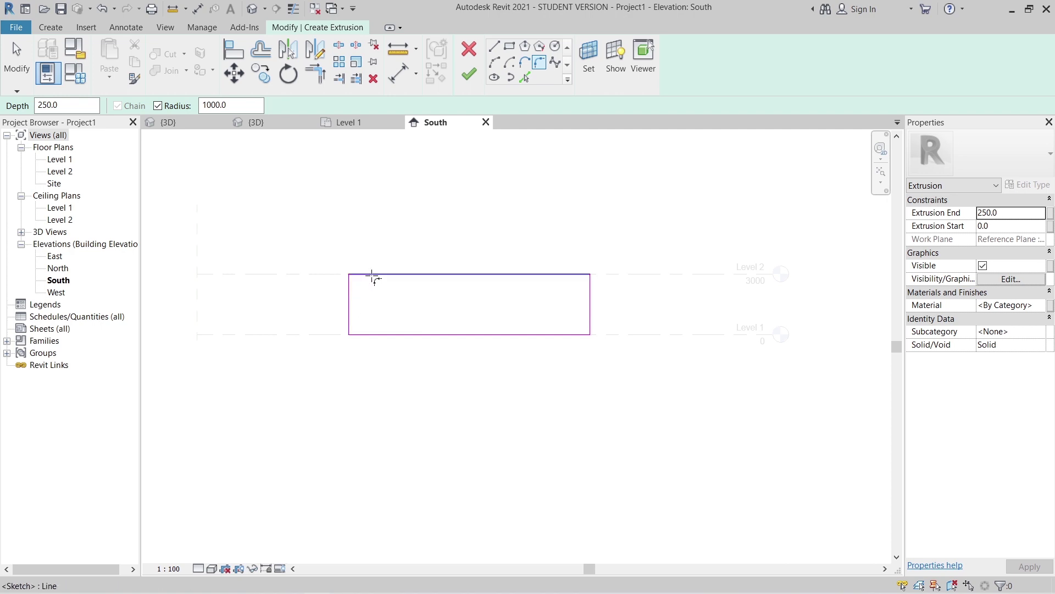
pyautogui.click(373, 275)
pyautogui.scroll(2, 386, 327)
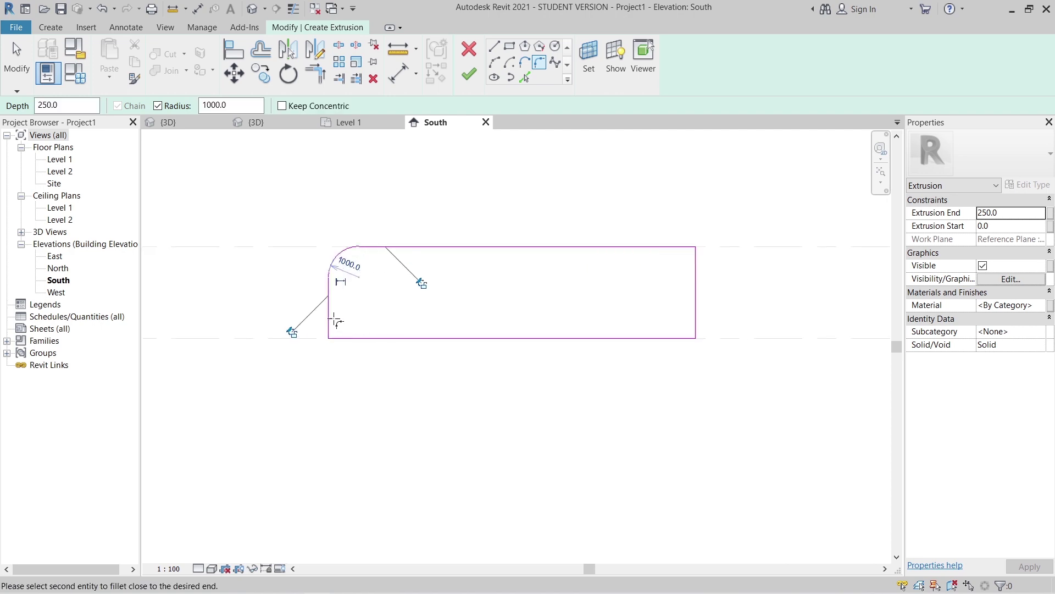
pyautogui.click(379, 344)
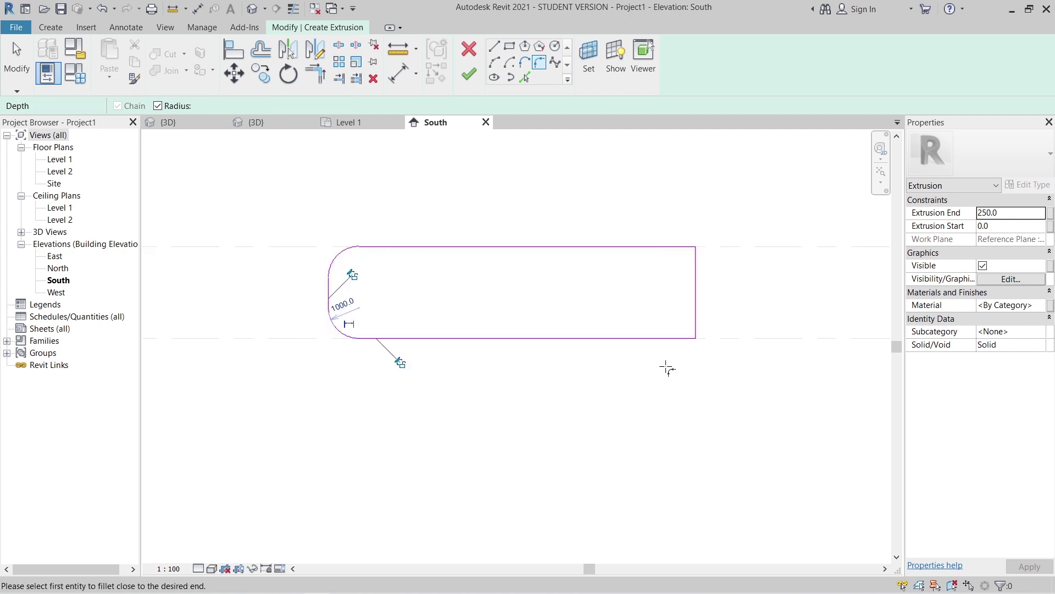
pyautogui.click(694, 311)
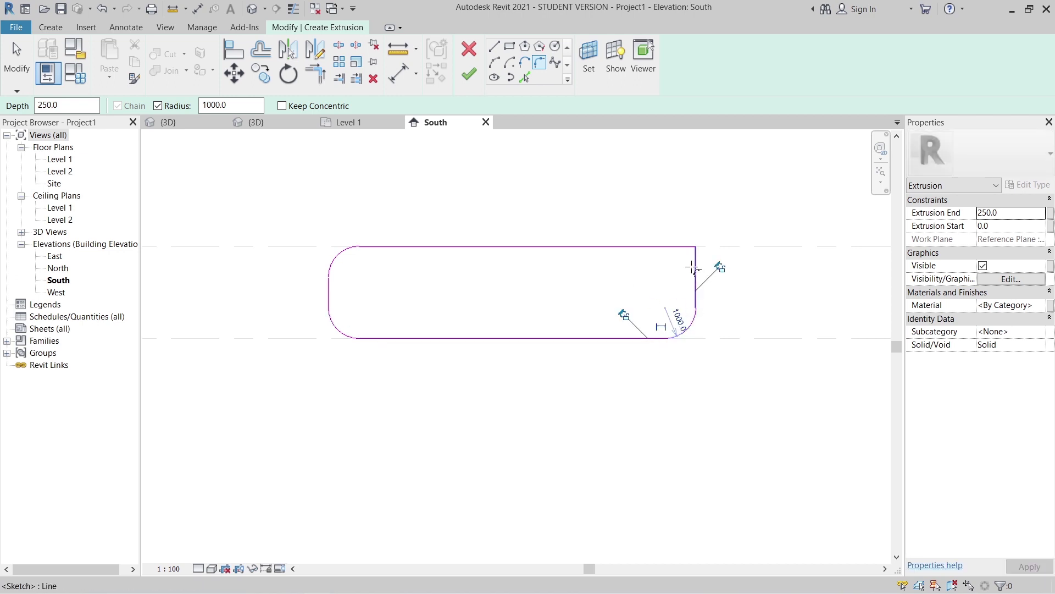
pyautogui.click(660, 247)
pyautogui.press('Escape')
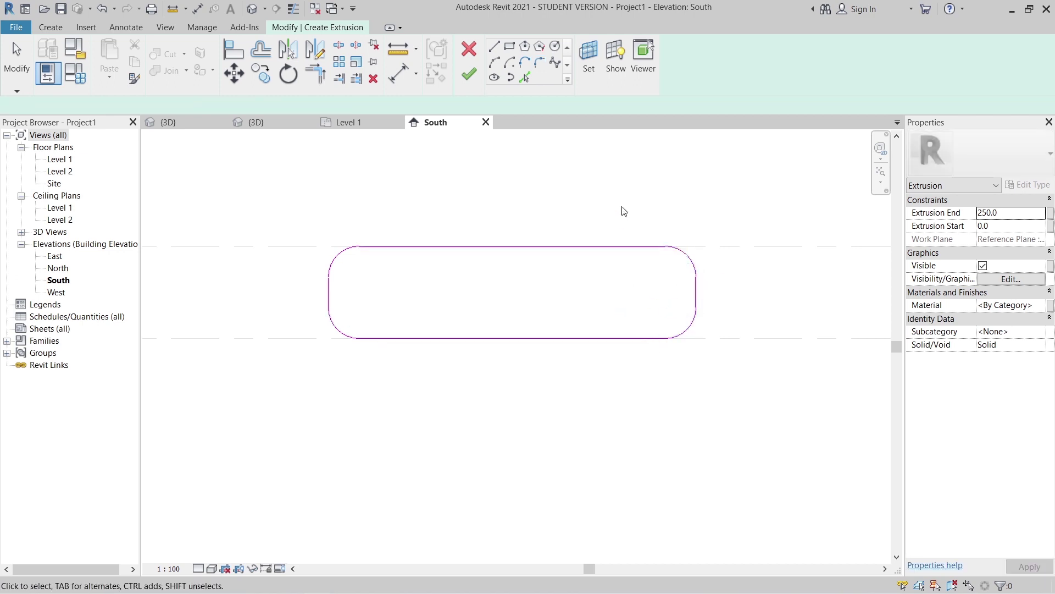
pyautogui.press('Escape')
# Create an inner loop by picking every line and arc of the rounded outline with a 250 mm inward offset.
pyautogui.moveTo(568, 215); pyautogui.dragTo(578, 203, button='middle')
pyautogui.click(526, 78)
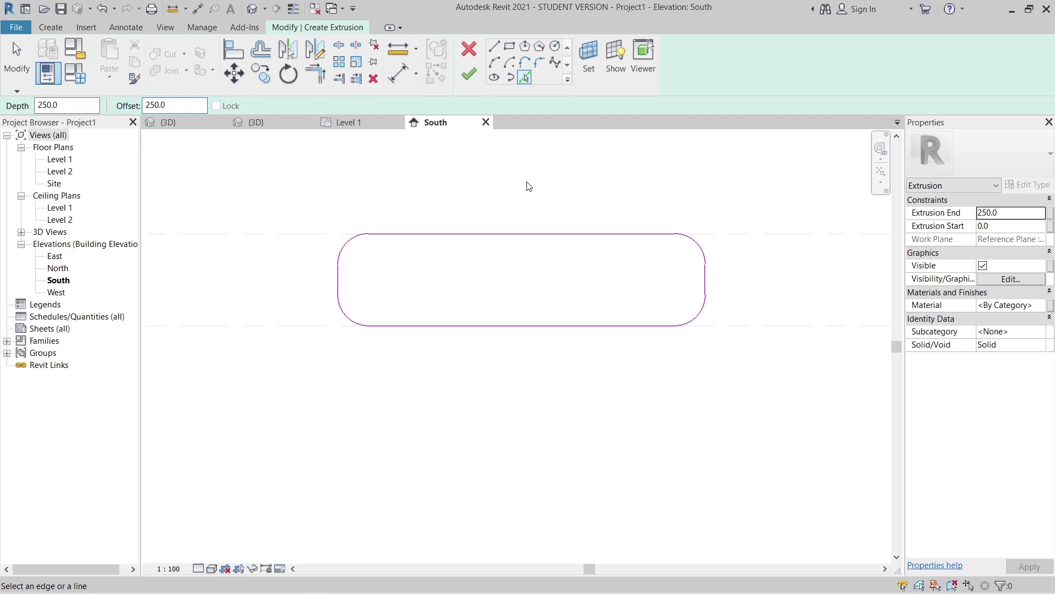
pyautogui.click(392, 235)
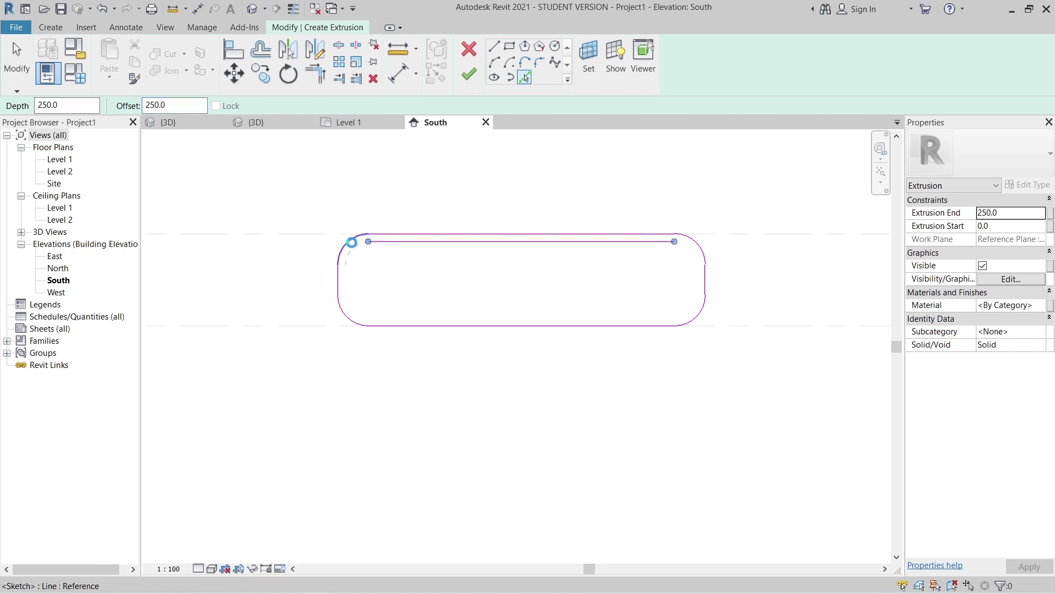
pyautogui.click(348, 244)
pyautogui.click(342, 287)
pyautogui.click(346, 323)
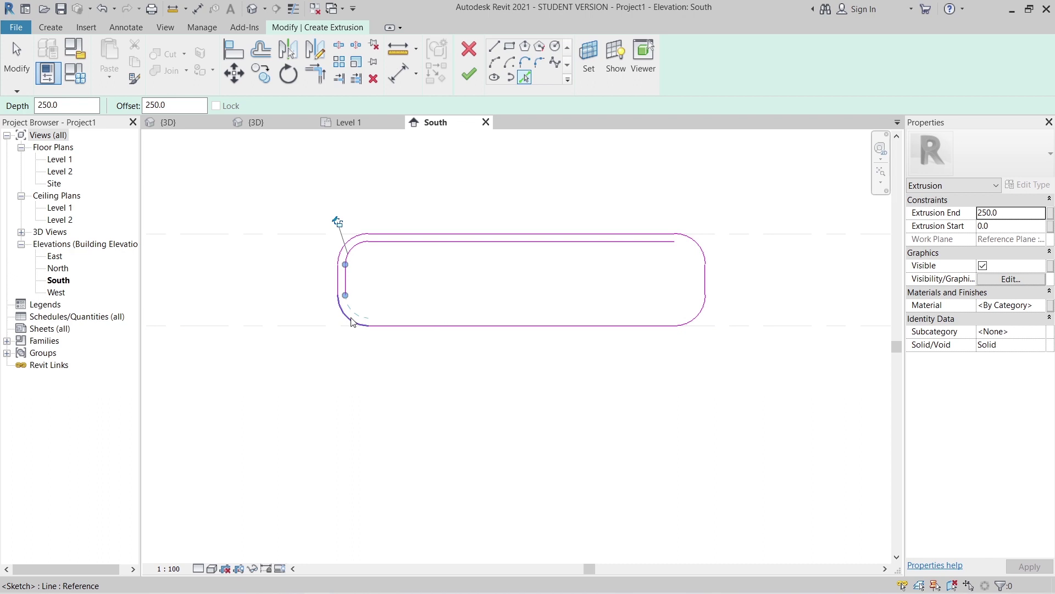
pyautogui.click(394, 325)
pyautogui.click(695, 315)
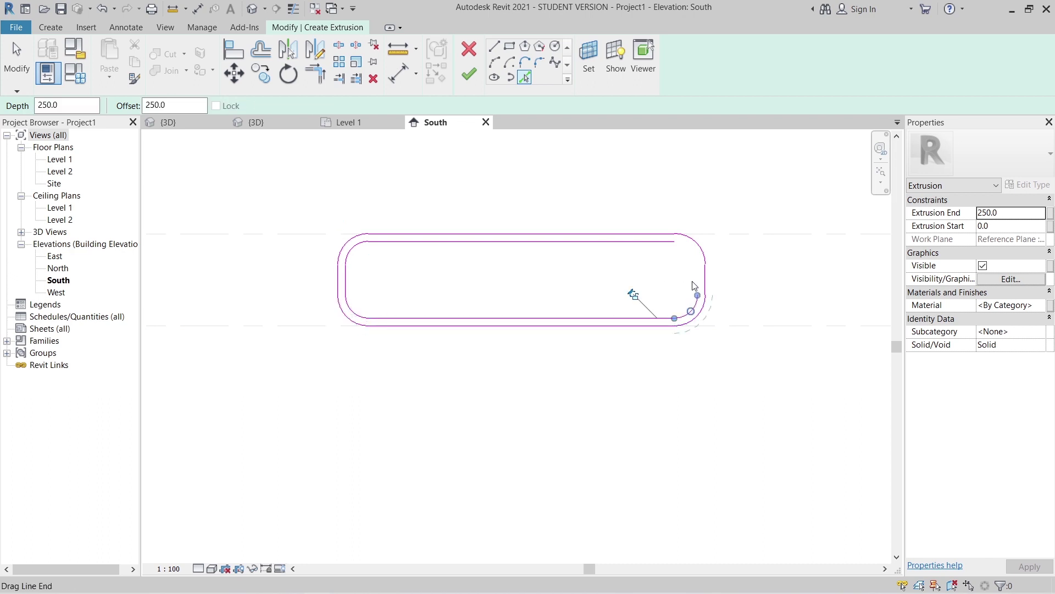
pyautogui.click(705, 280)
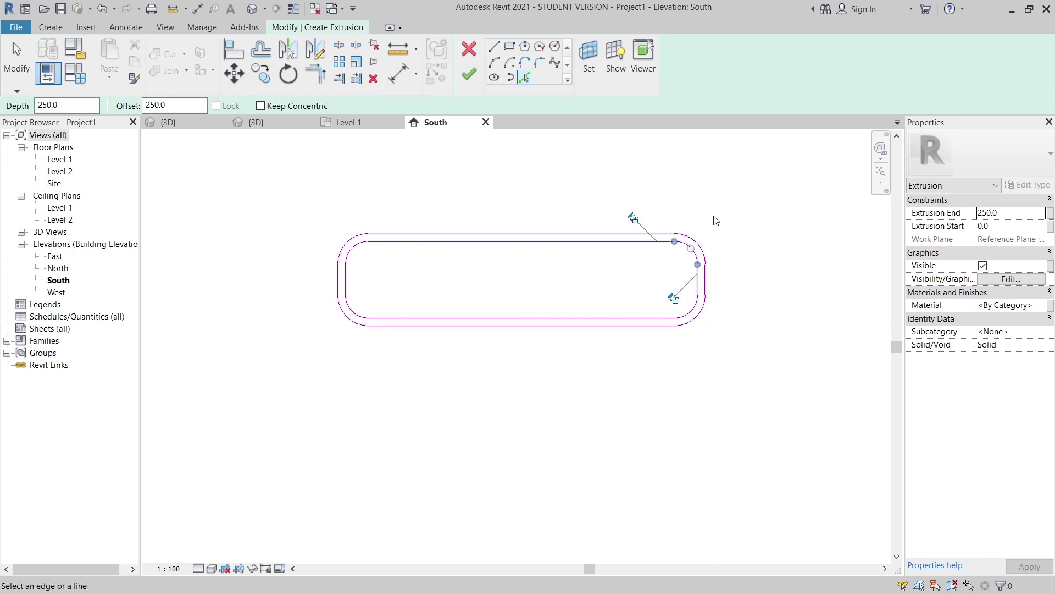
pyautogui.press('Escape')
pyautogui.press('Escape')
# Set the extrusion end to 5000 mm.
pyautogui.scroll(-2, 641, 228)
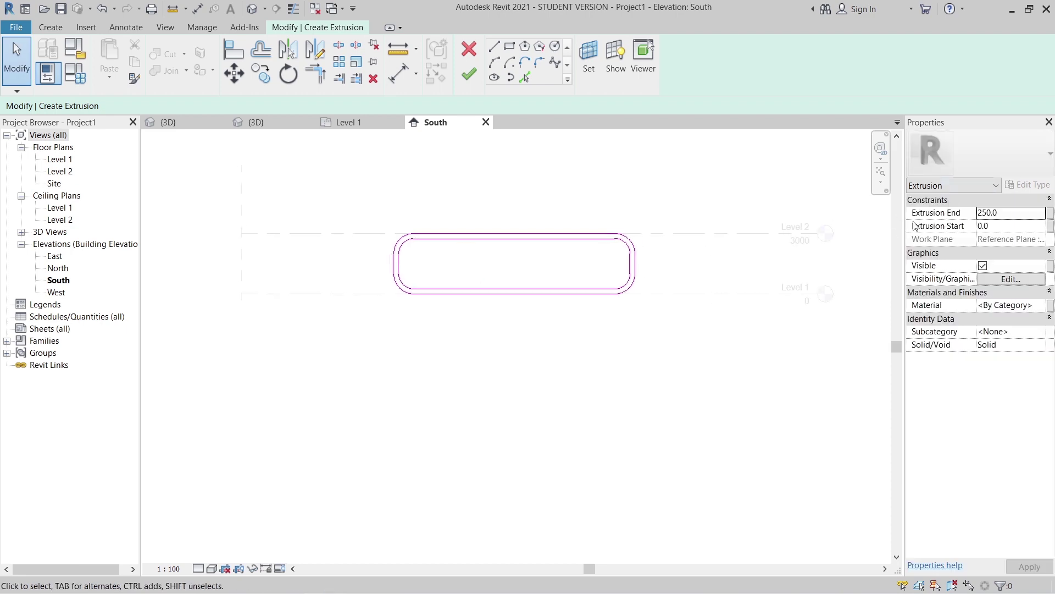
pyautogui.click(954, 218)
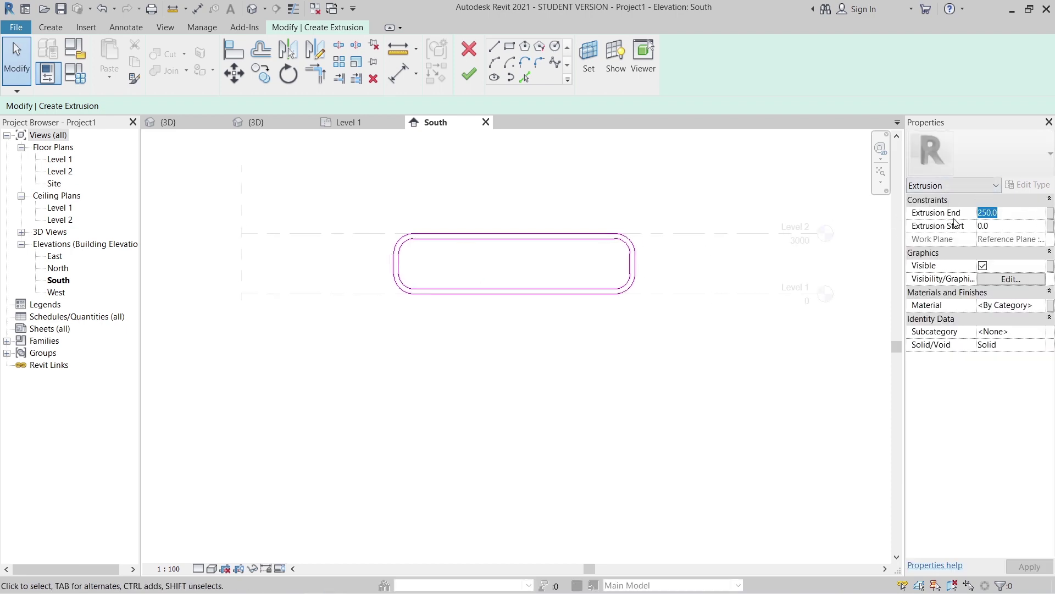
pyautogui.press('Return')
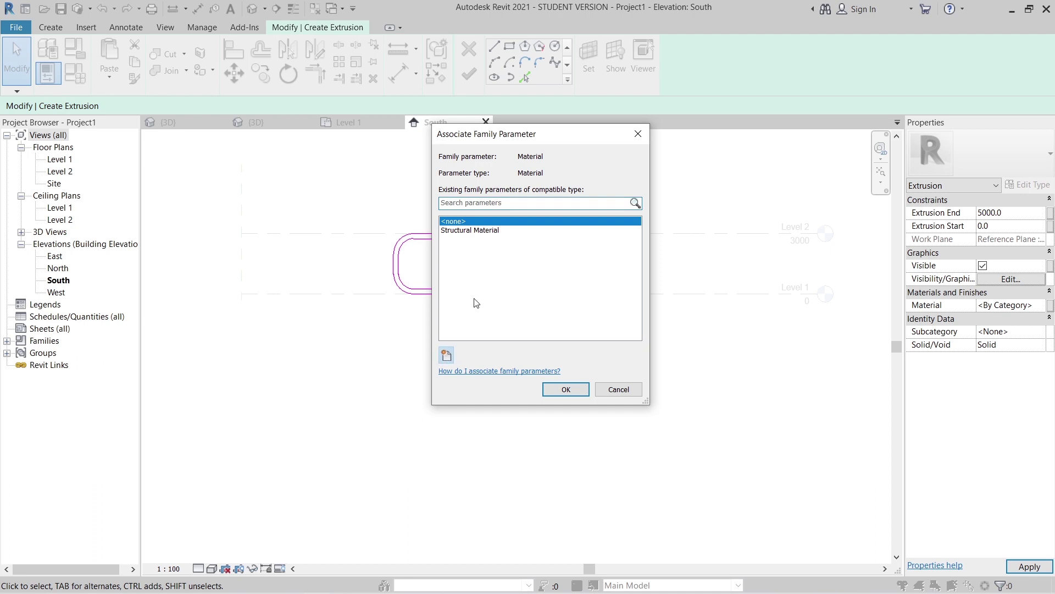
# Associate the extrusion's material with a new family type parameter named "Materrail", grouped under Materials and Finishes.
pyautogui.write('M')
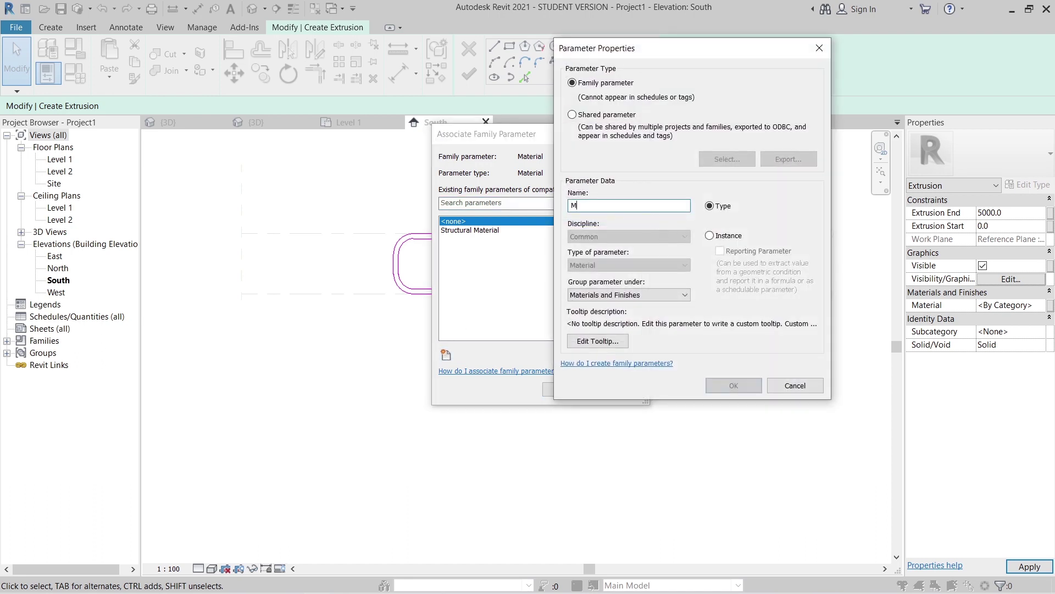
pyautogui.write('aterrail')
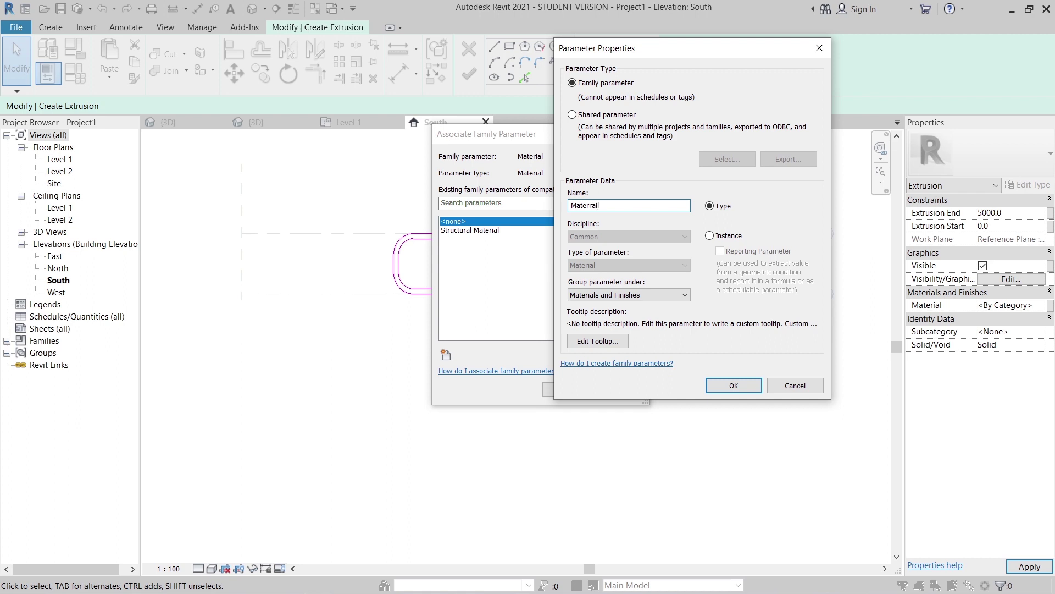
pyautogui.press('Return')
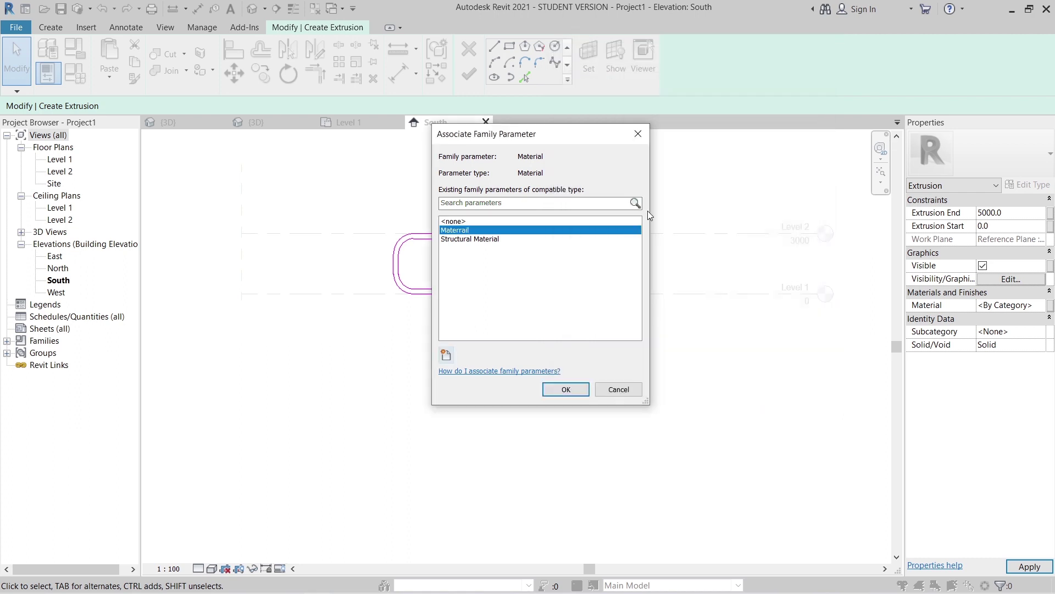
pyautogui.click(565, 389)
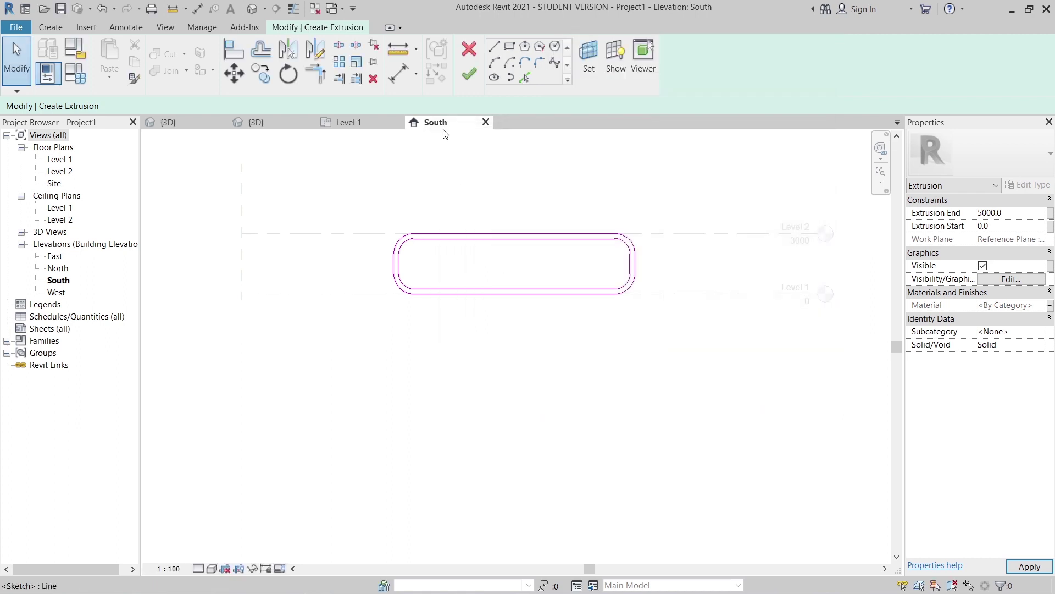
# Finish the extrusion sketch and complete the in-place roof model.
pyautogui.click(469, 77)
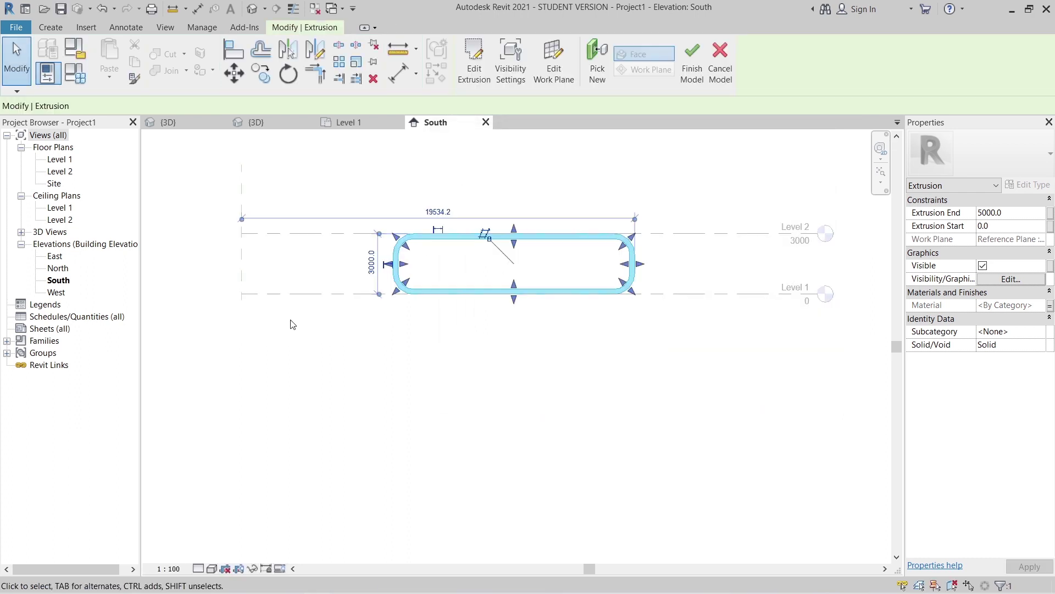
pyautogui.click(50, 27)
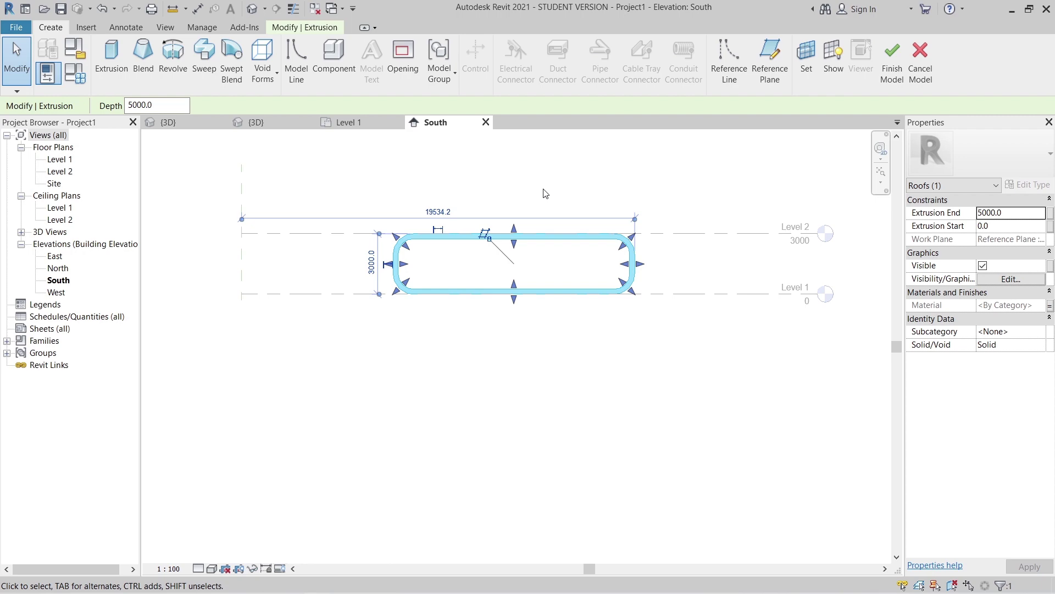
pyautogui.click(892, 61)
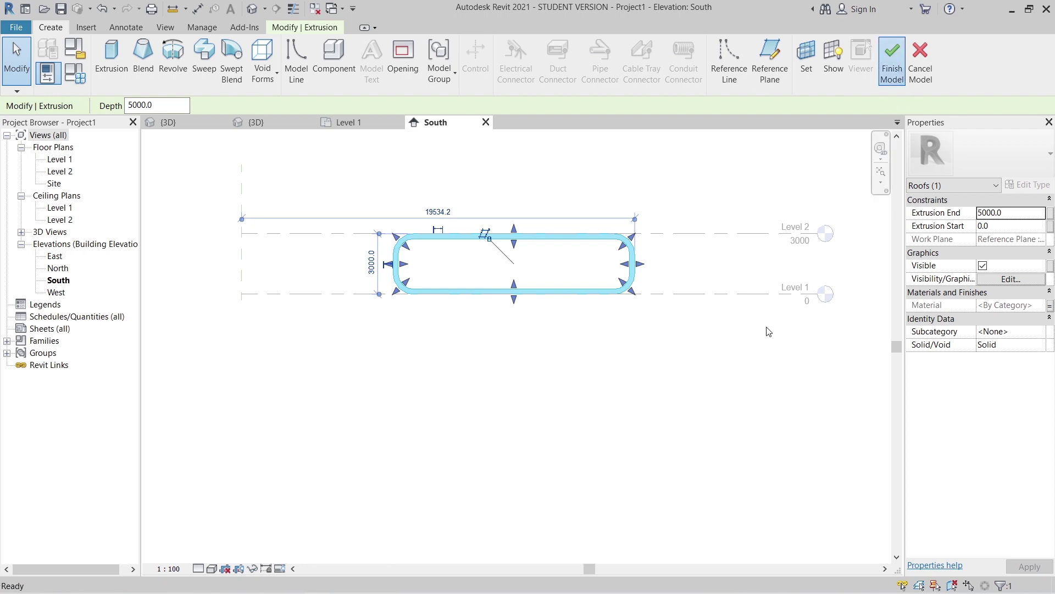
pyautogui.click(430, 221)
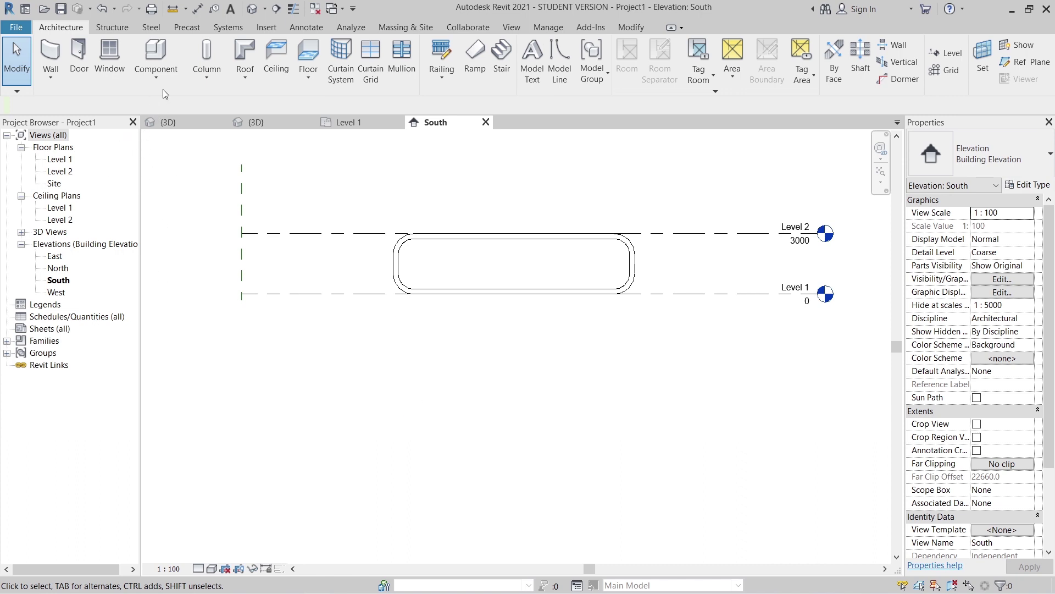
pyautogui.click(156, 76)
pyautogui.click(146, 130)
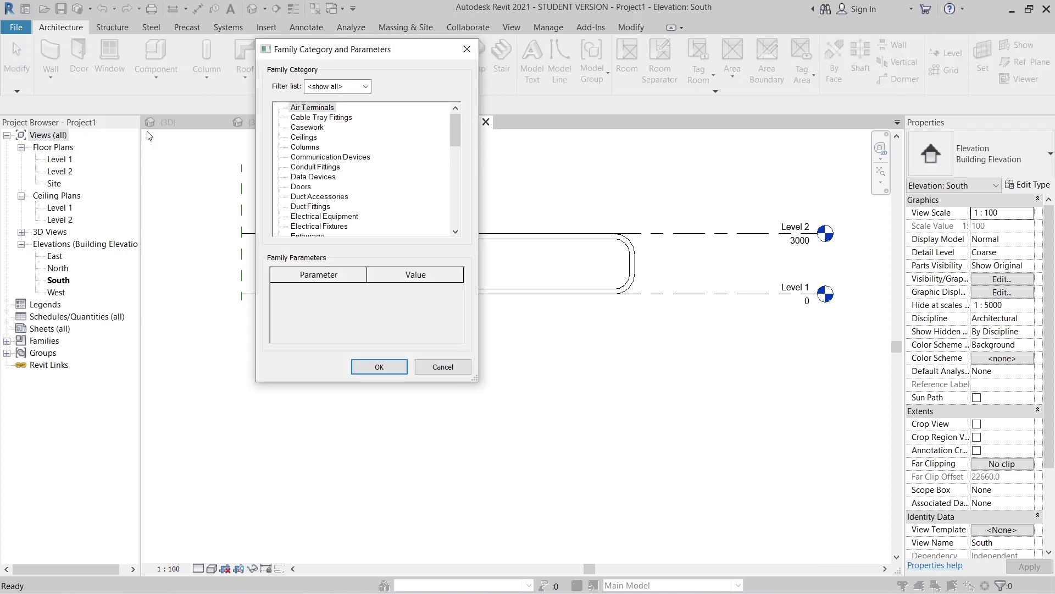
pyautogui.press('Escape')
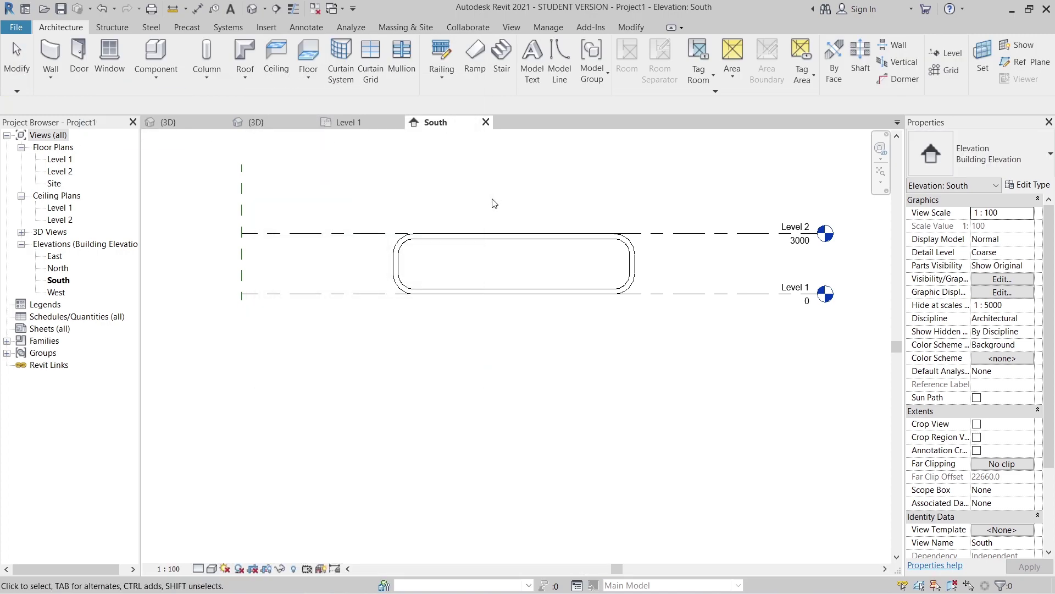
# Rotate the rounded roof shell 90 degrees clockwise about its centre in the top-facing 3D view.
pyautogui.click(277, 122)
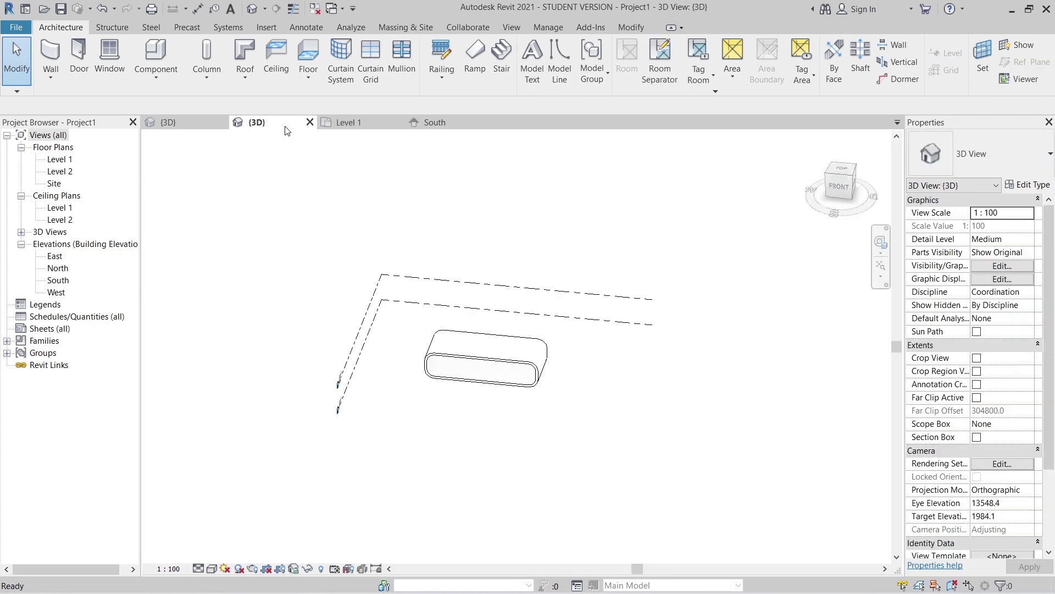
pyautogui.click(844, 176)
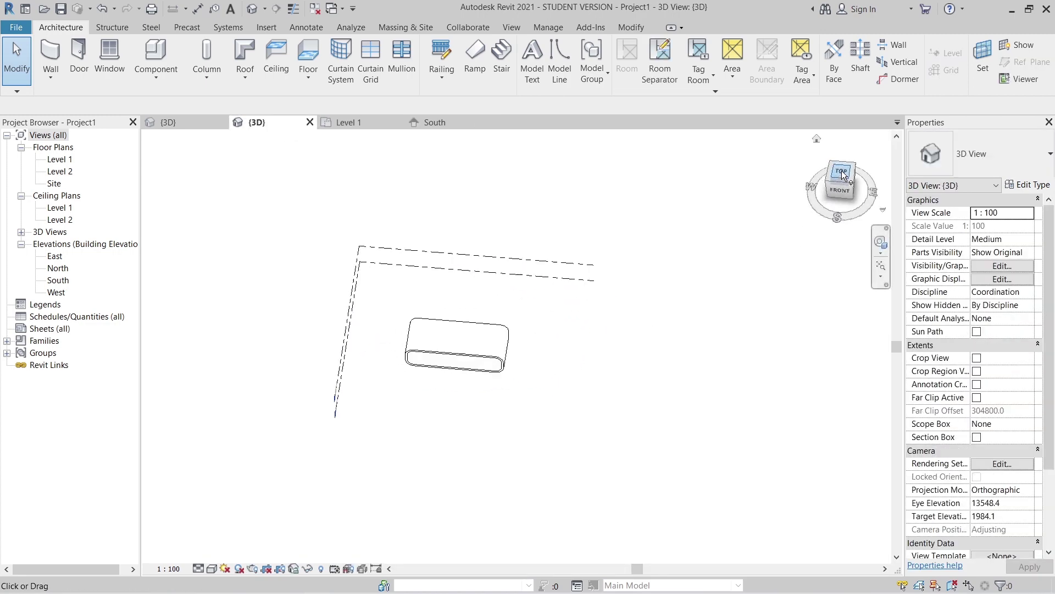
pyautogui.moveTo(374, 283); pyautogui.dragTo(676, 467)
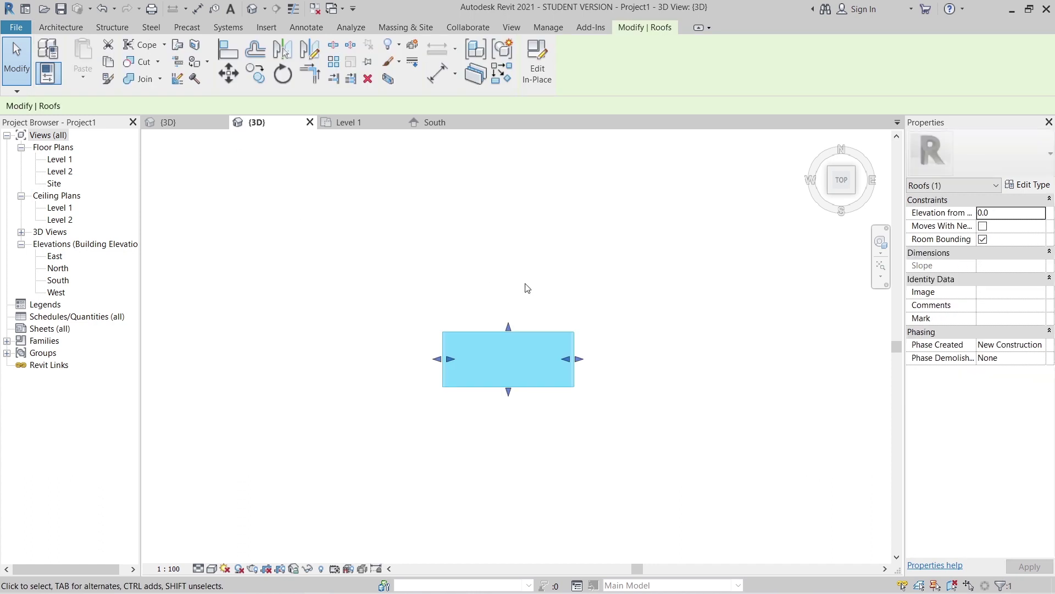
pyautogui.press('r')
pyautogui.press('o')
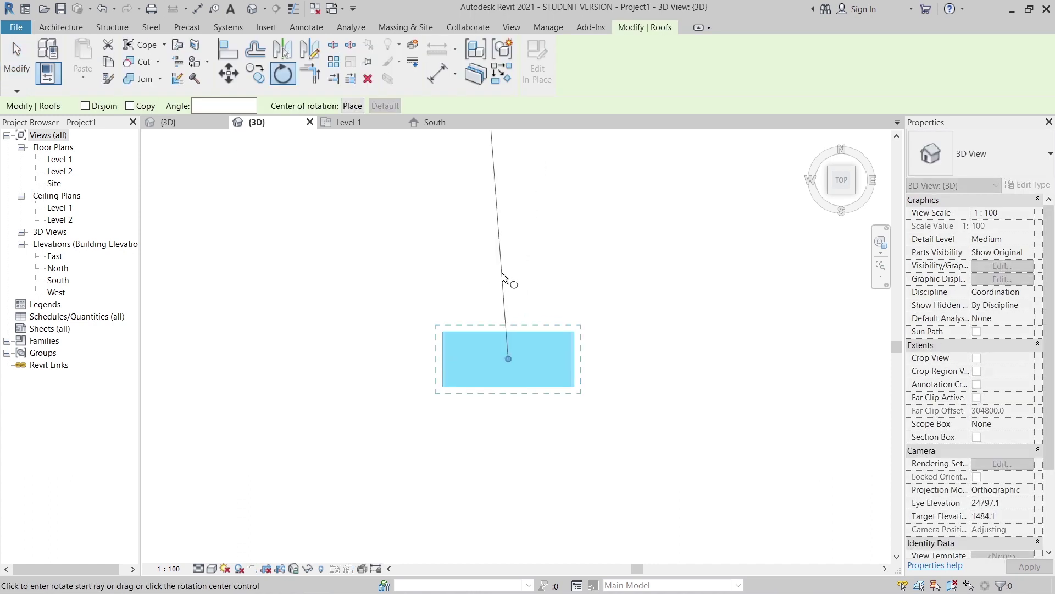
pyautogui.click(509, 277)
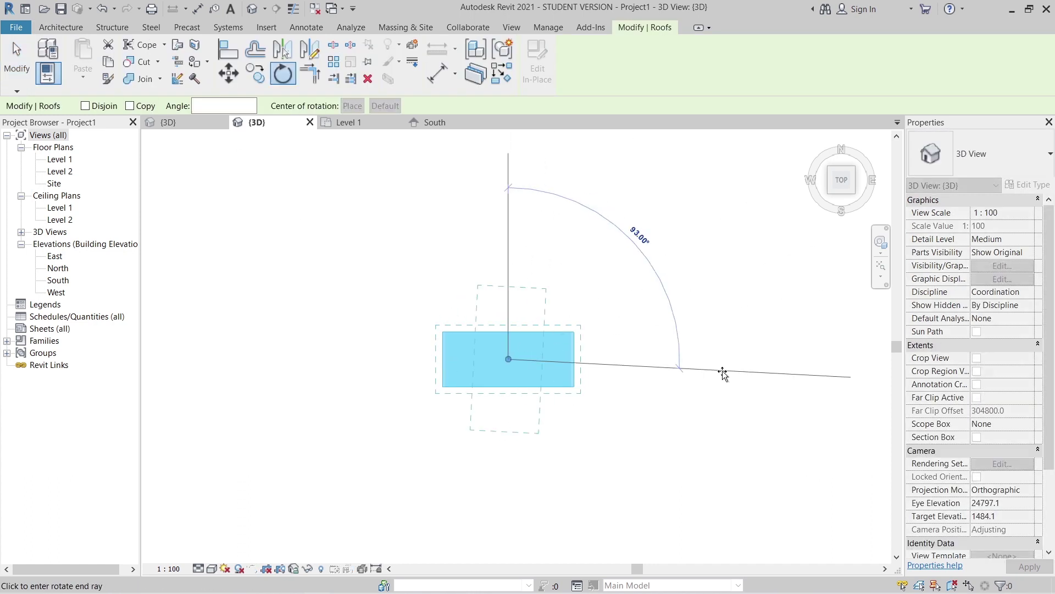
pyautogui.click(724, 372)
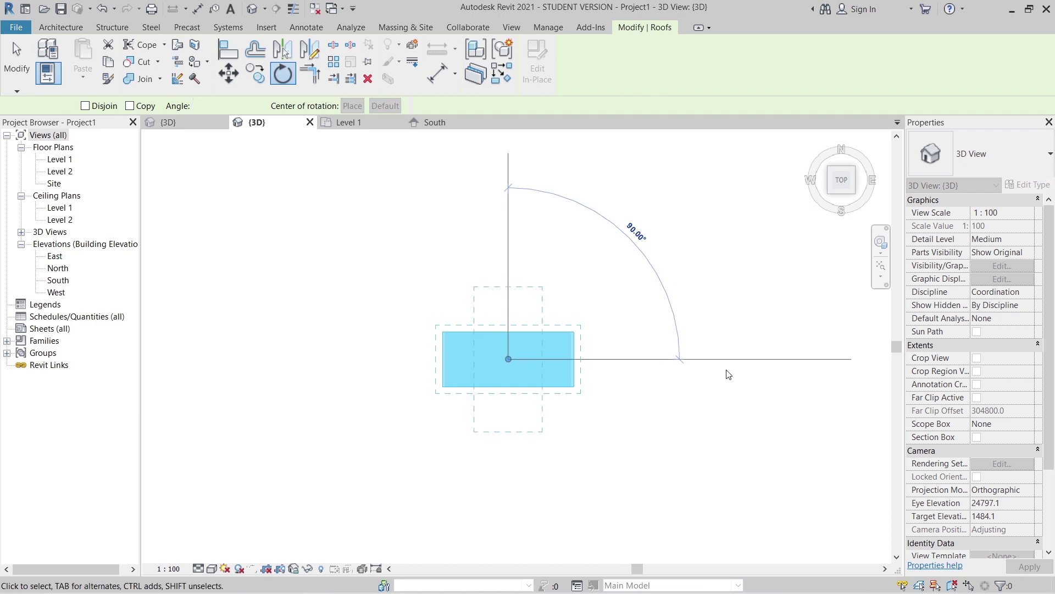
pyautogui.click(728, 370)
pyautogui.scroll(-2, 720, 370)
pyautogui.moveTo(717, 365); pyautogui.dragTo(677, 361, button='middle')
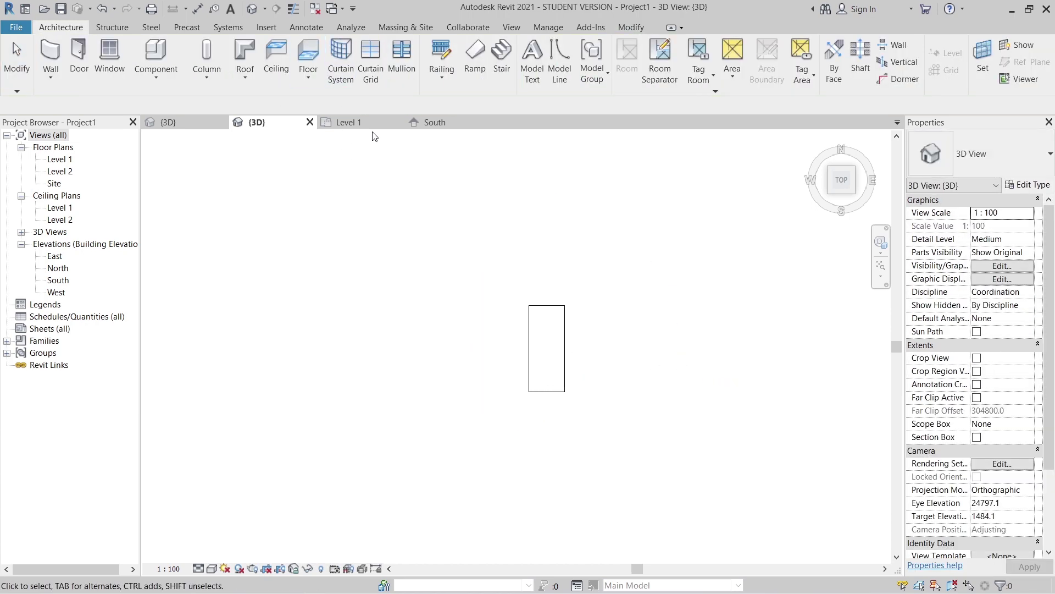
# Start a second in-place model in the Roofs category from the South elevation, keeping the suggested name.
pyautogui.click(434, 122)
pyautogui.moveTo(596, 249); pyautogui.dragTo(533, 270, button='middle')
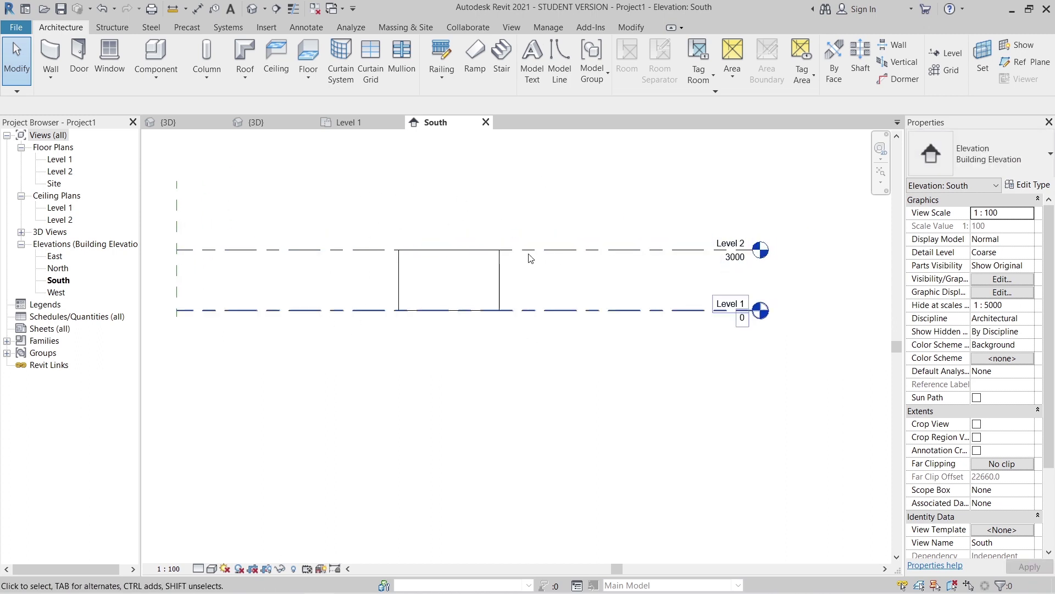
pyautogui.moveTo(461, 235); pyautogui.dragTo(463, 236, button='middle')
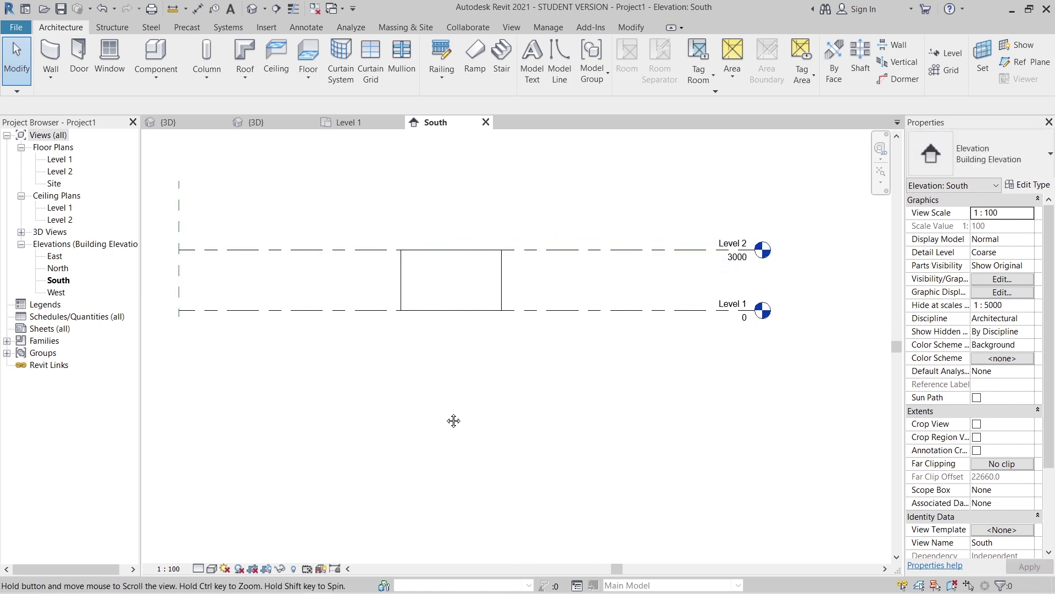
pyautogui.click(159, 83)
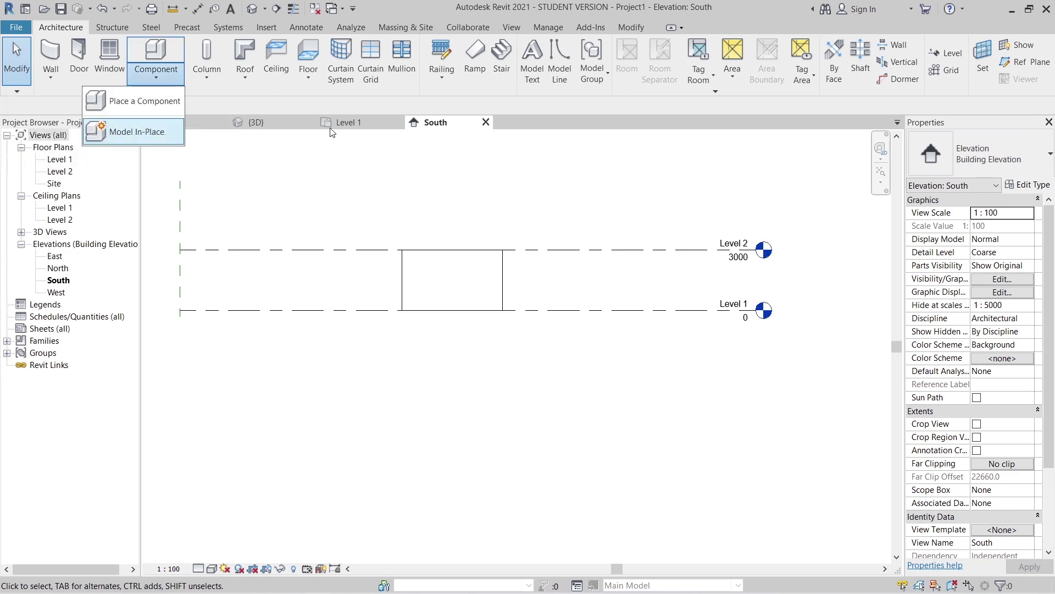
pyautogui.click(141, 132)
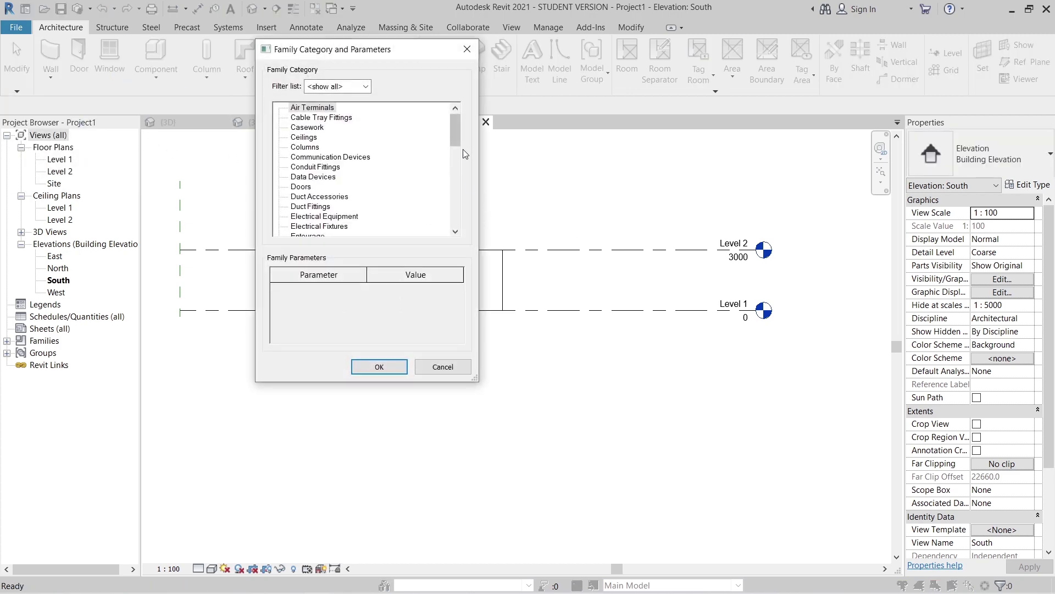
pyautogui.moveTo(457, 145); pyautogui.dragTo(483, 223)
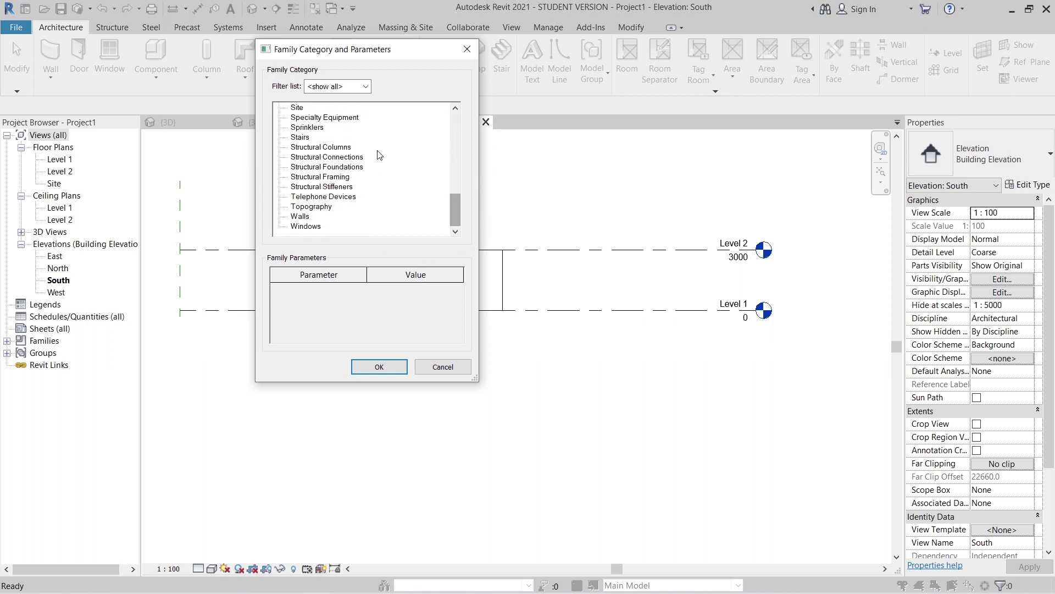
pyautogui.scroll(2, 302, 144)
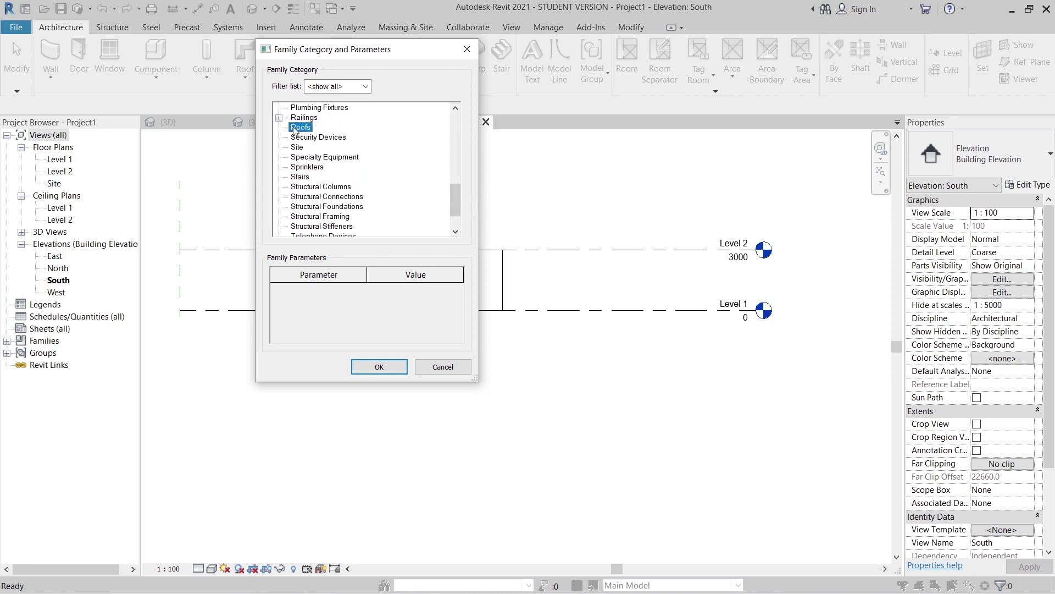
pyautogui.click(378, 365)
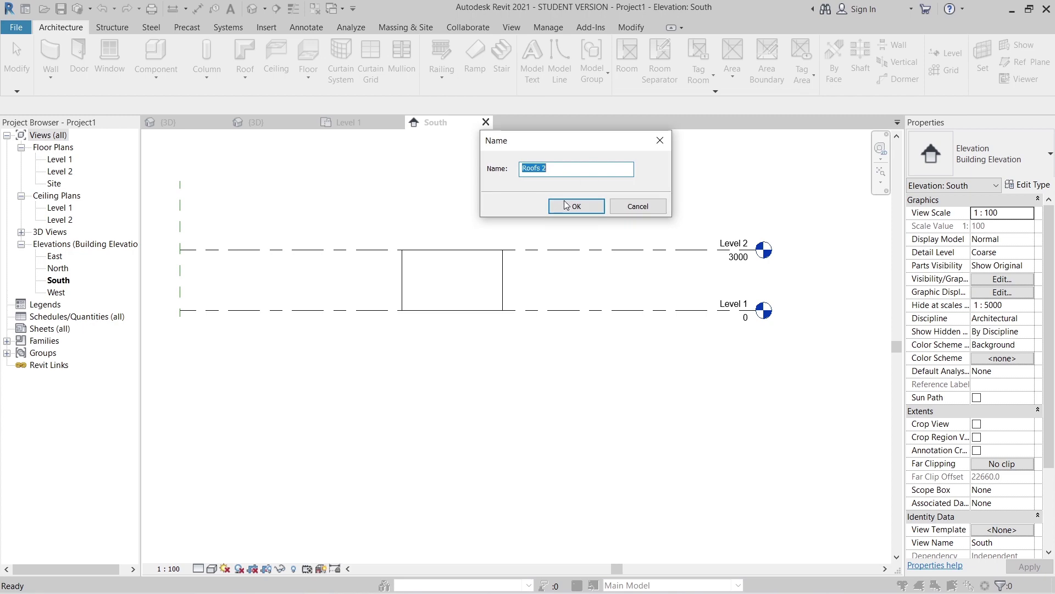
pyautogui.click(566, 205)
# Start an extrusion using a named reference plane parallel to the South elevation as its work plane.
pyautogui.click(114, 54)
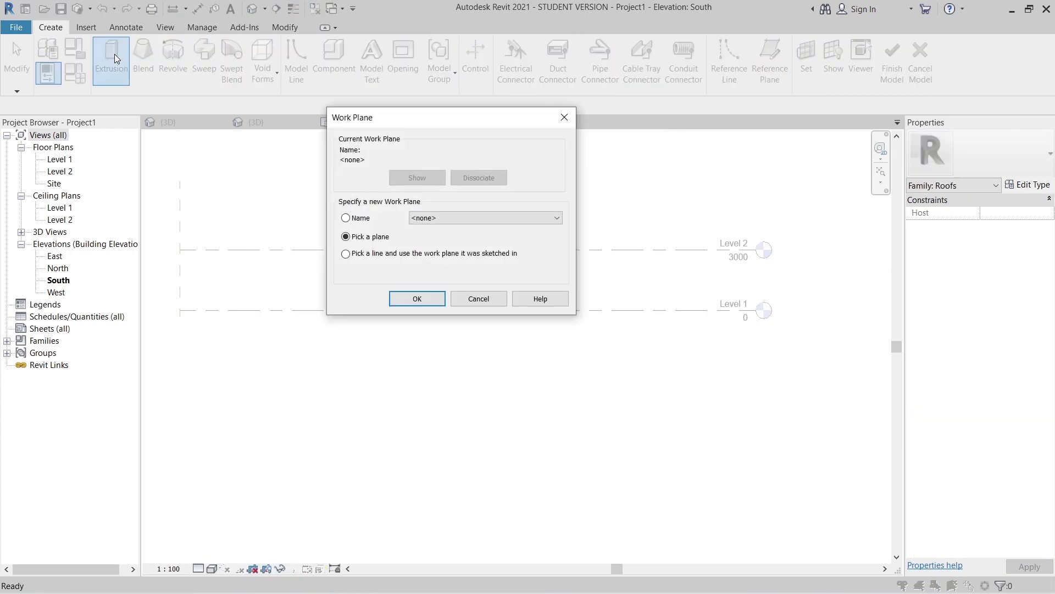
pyautogui.click(346, 217)
pyautogui.click(453, 216)
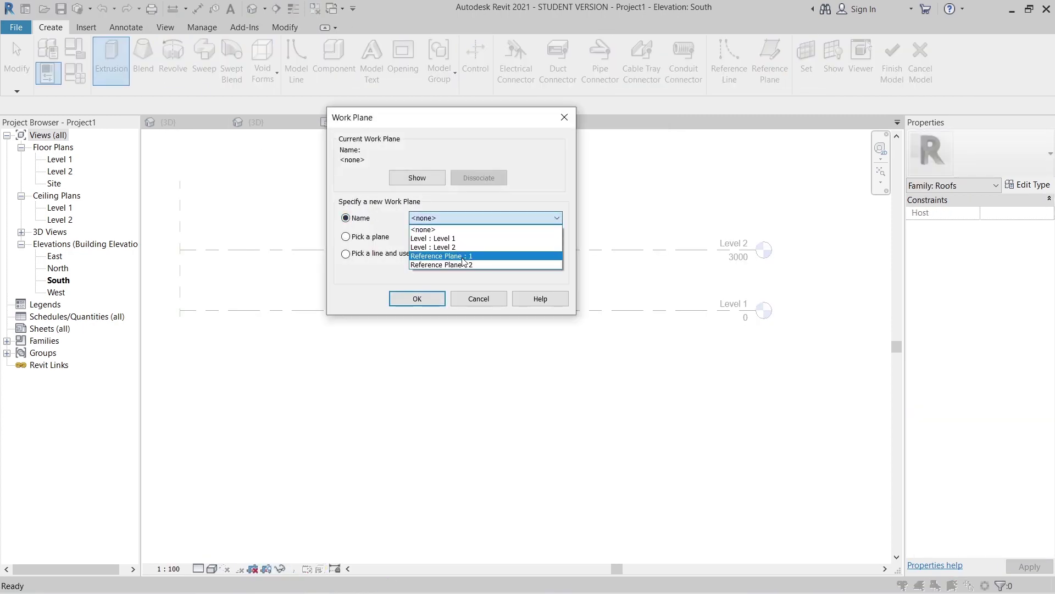
pyautogui.click(465, 262)
pyautogui.click(417, 299)
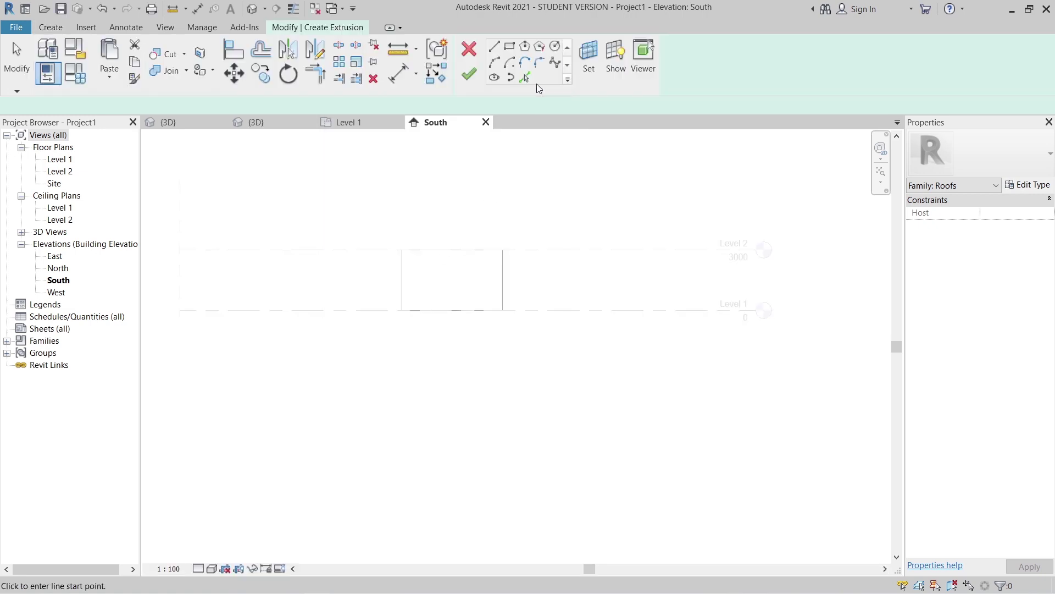
# Sketch a rectangle about 15400 mm wide and 4500 mm high, rising from the lower shell's upper left corner at Level 2.
pyautogui.click(509, 47)
pyautogui.click(402, 250)
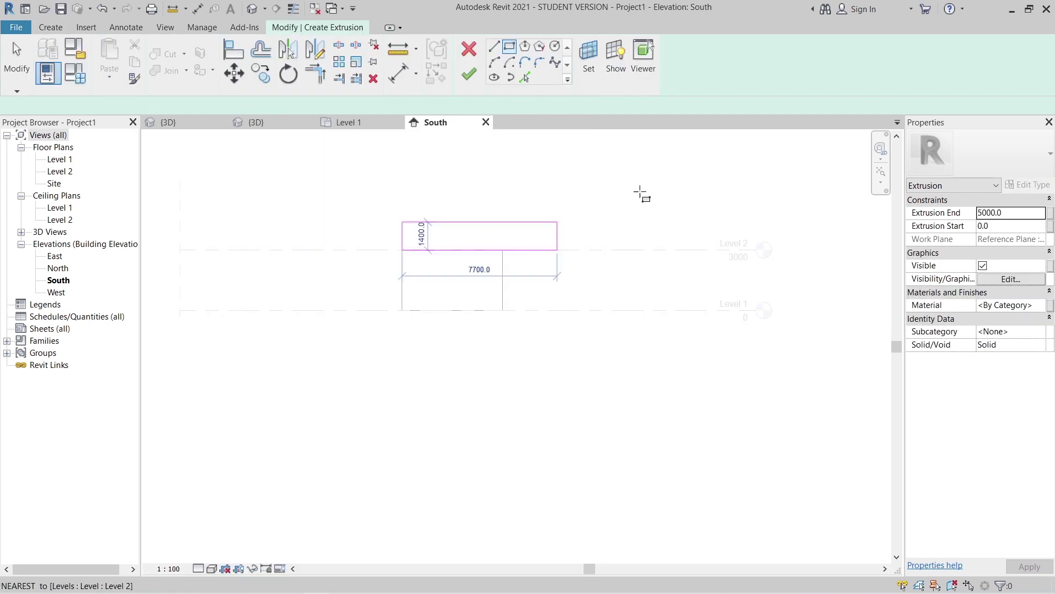
pyautogui.click(712, 159)
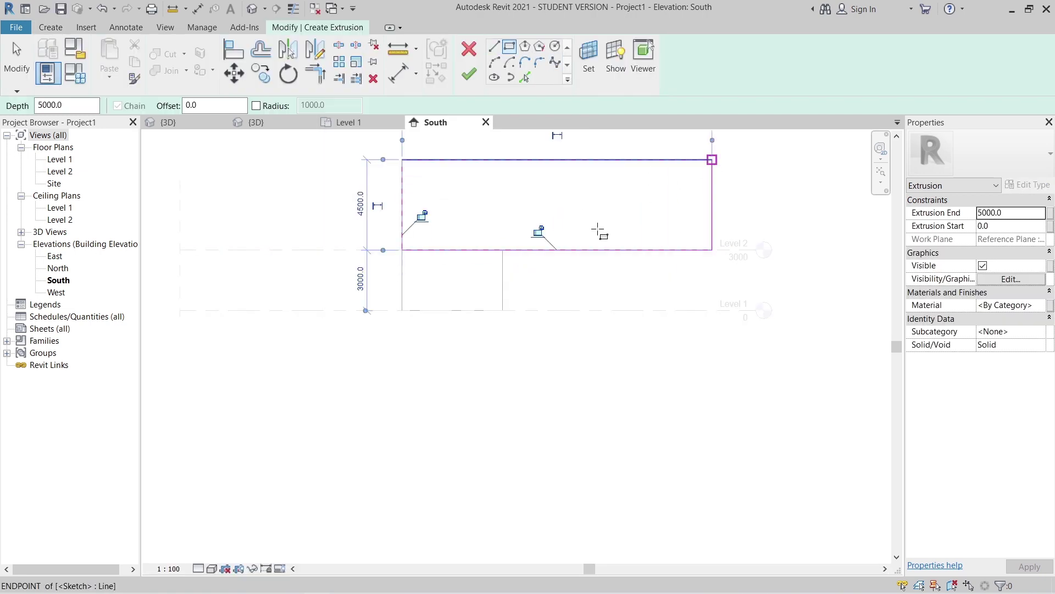
# Set the sketched rectangle's height to 3000 mm and its width to 16000 mm.
pyautogui.click(360, 207)
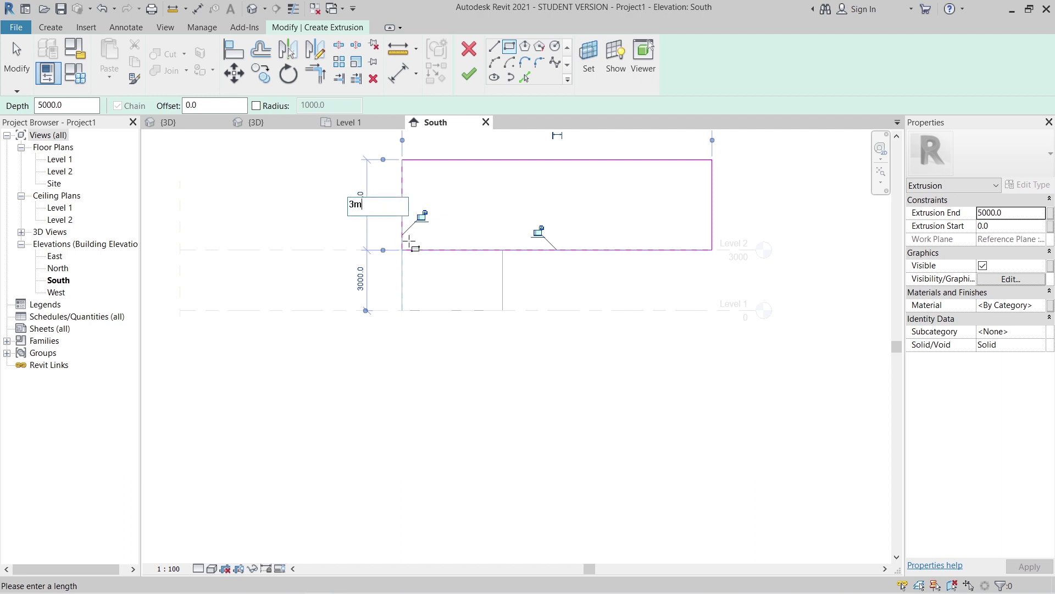
pyautogui.press('Return')
pyautogui.moveTo(431, 316); pyautogui.dragTo(398, 399, button='middle')
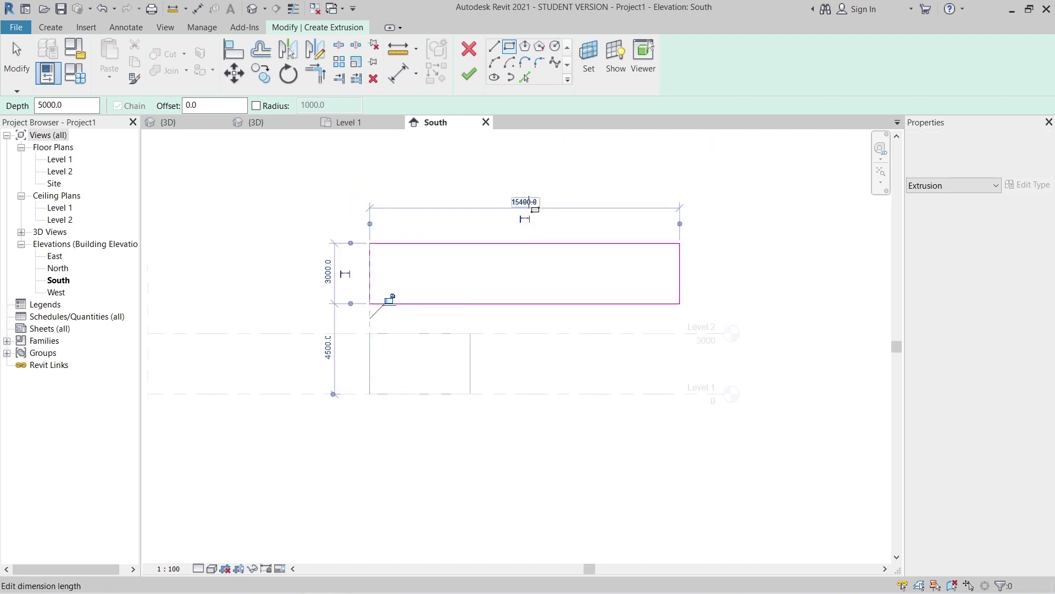
pyautogui.click(527, 203)
pyautogui.write('16000')
pyautogui.press('Return')
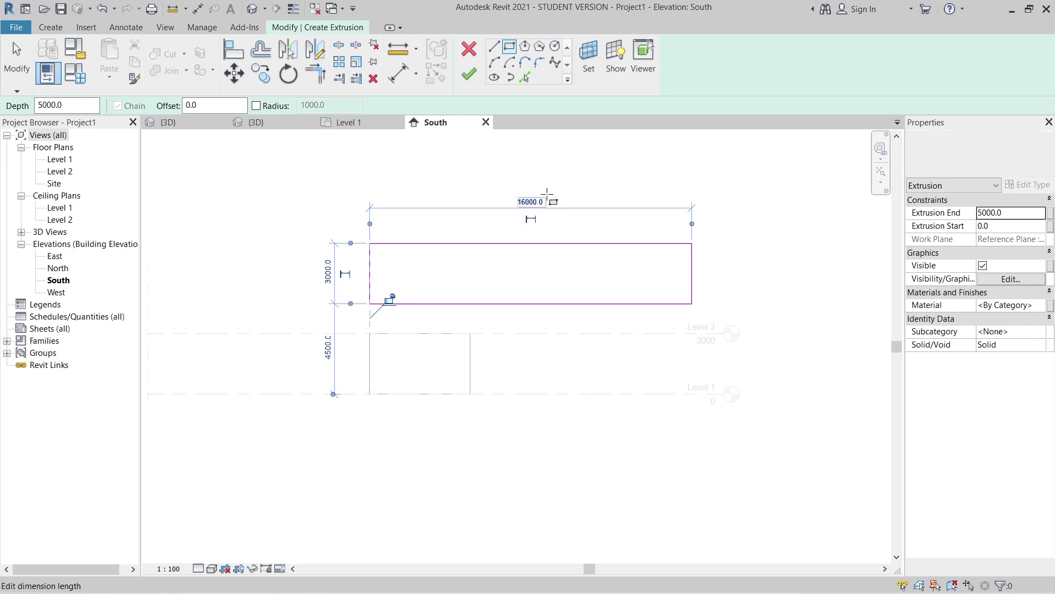
pyautogui.press('Escape')
pyautogui.moveTo(244, 178)
pyautogui.mouseDown()
pyautogui.moveTo(581, 260)
pyautogui.moveTo(759, 336)
pyautogui.mouseUp()
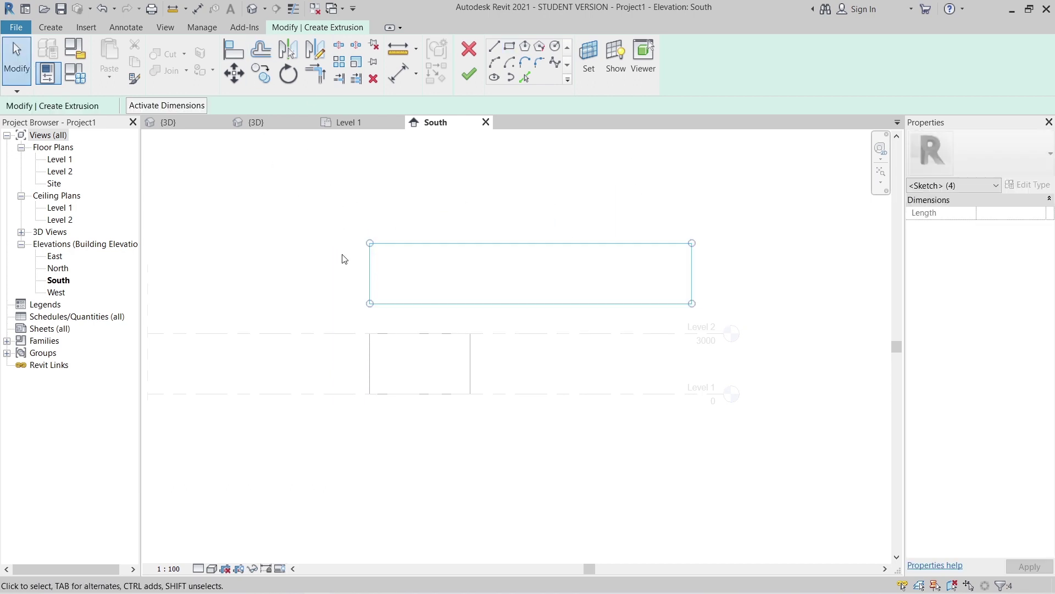
pyautogui.click(299, 141)
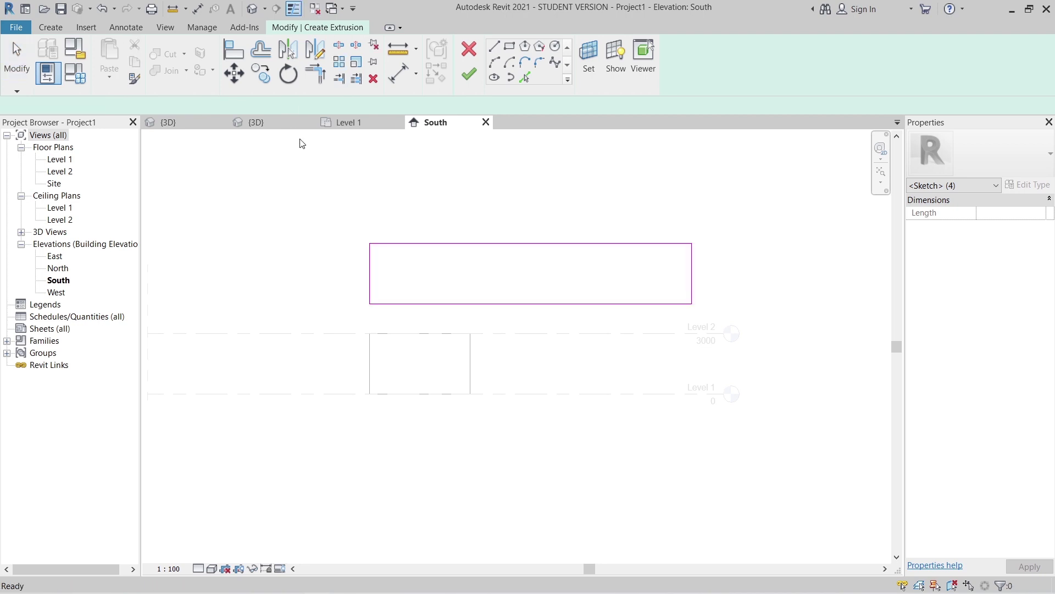
pyautogui.moveTo(646, 366); pyautogui.dragTo(405, 148)
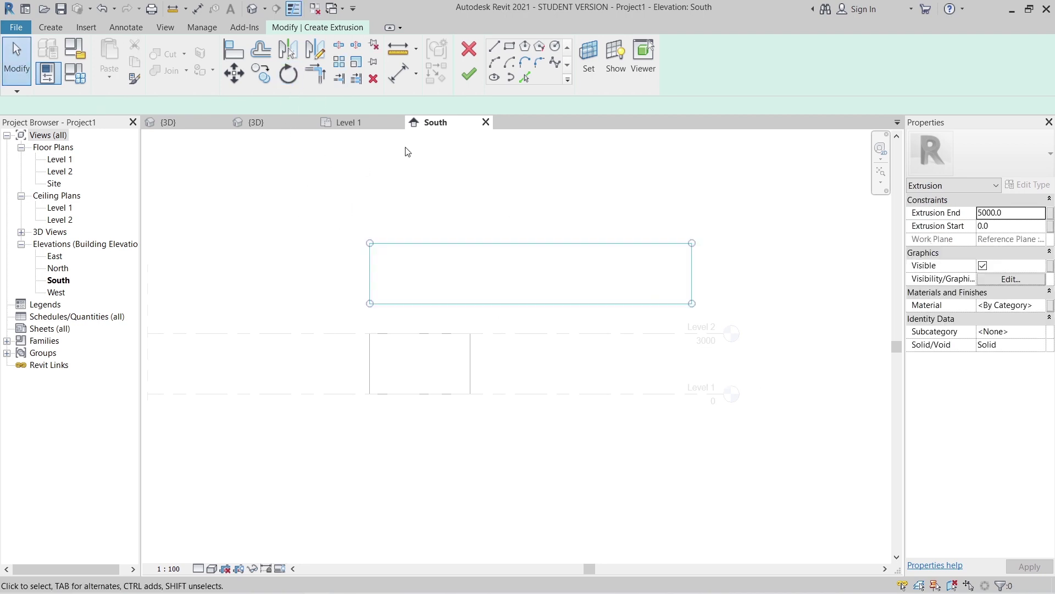
pyautogui.click(332, 215)
# Move the whole rectangle straight down so its lower left corner meets the lower shell's upper left corner at Level 2.
pyautogui.scroll(1, 383, 280)
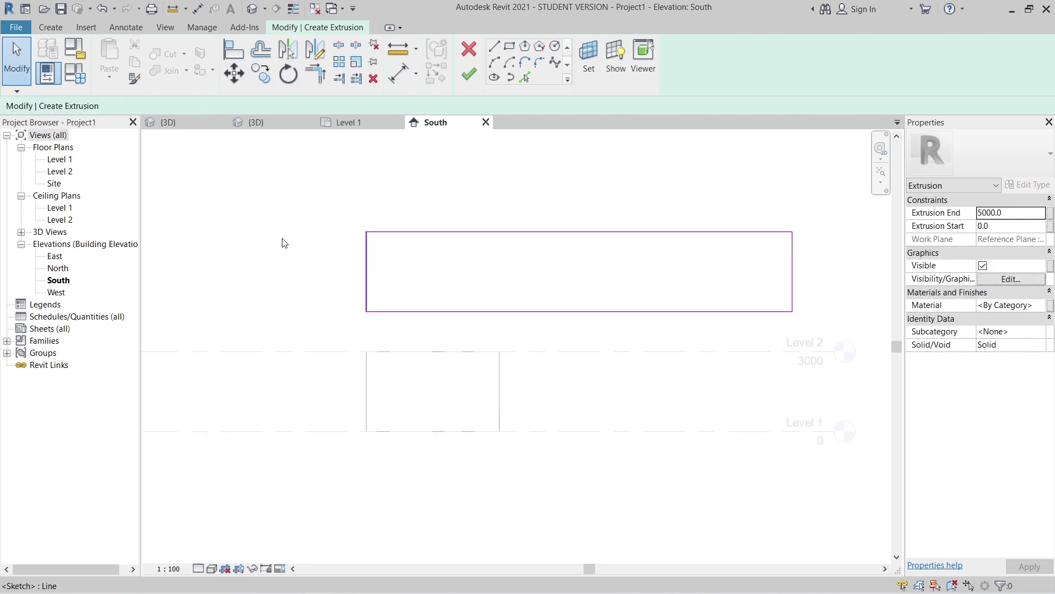
pyautogui.moveTo(287, 193)
pyautogui.mouseDown()
pyautogui.moveTo(941, 331)
pyautogui.moveTo(834, 356)
pyautogui.mouseUp()
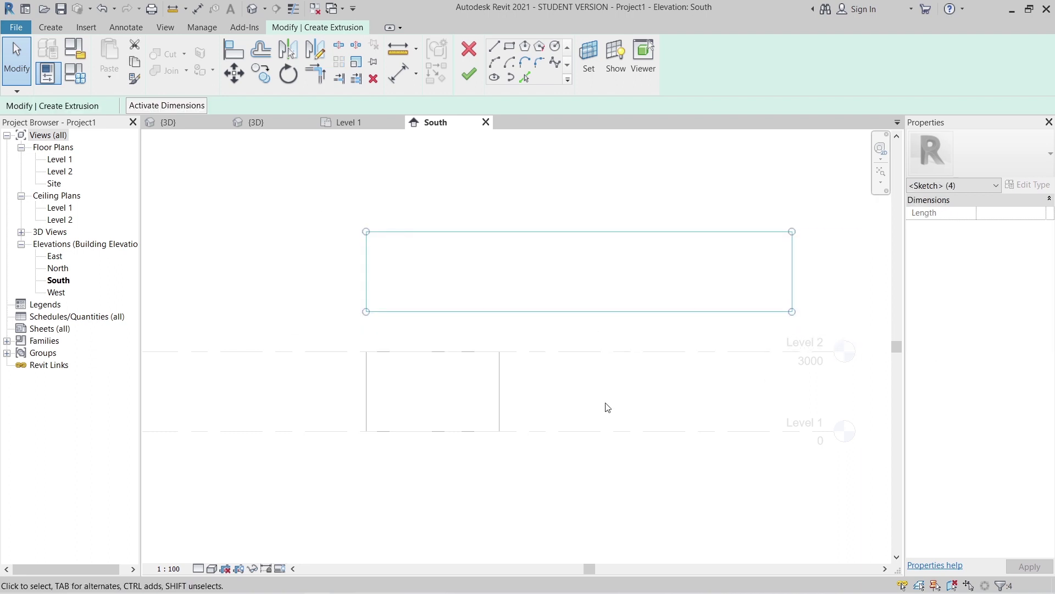
pyautogui.press('m')
pyautogui.press('v')
pyautogui.click(367, 311)
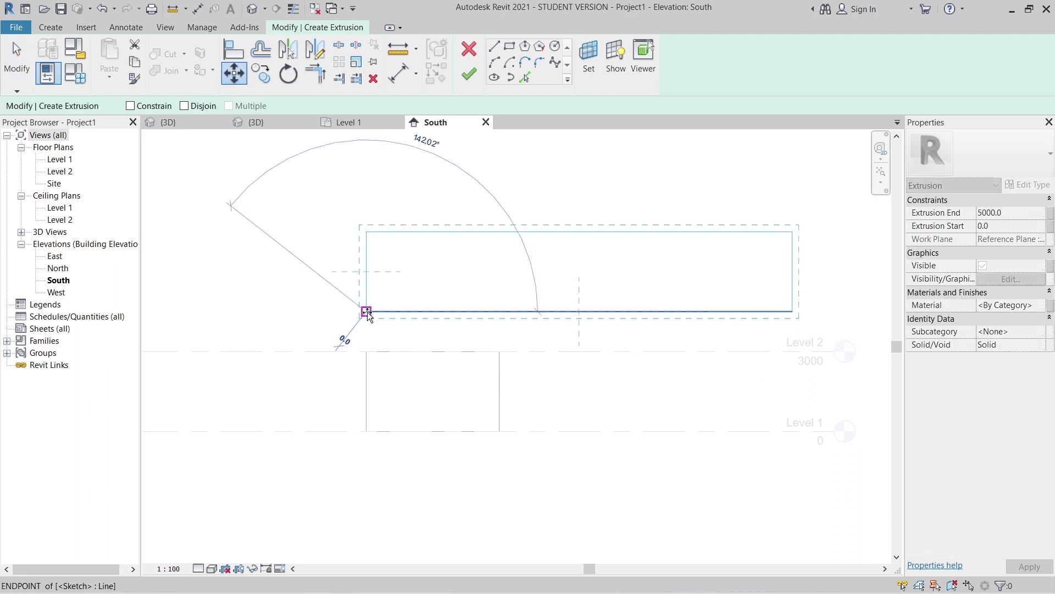
pyautogui.click(373, 351)
pyautogui.press('Escape')
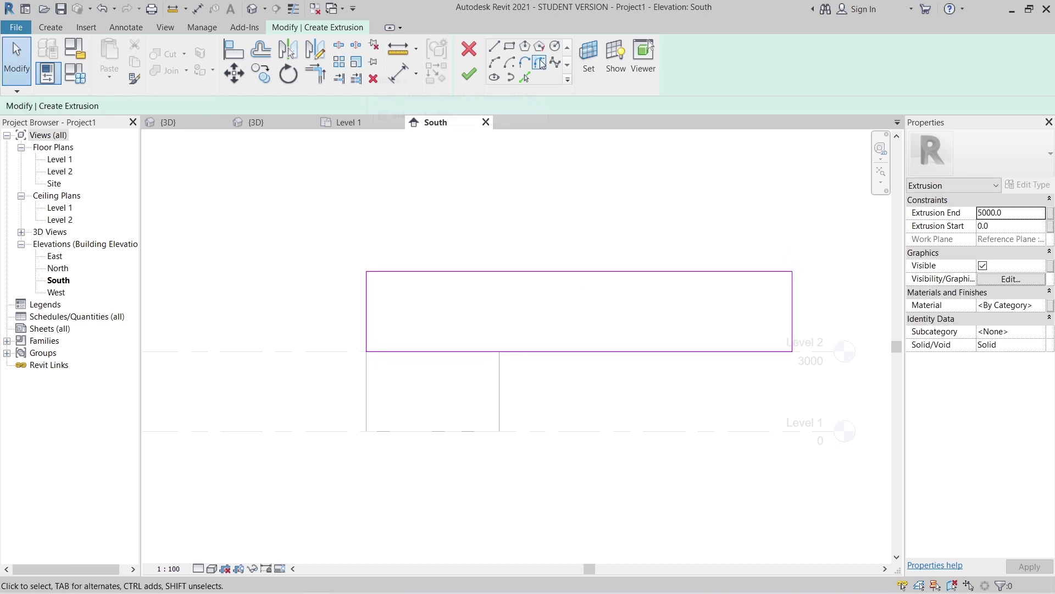
# Round all four corners of the sketched rectangle with 1000 mm radius fillet arcs.
pyautogui.click(540, 63)
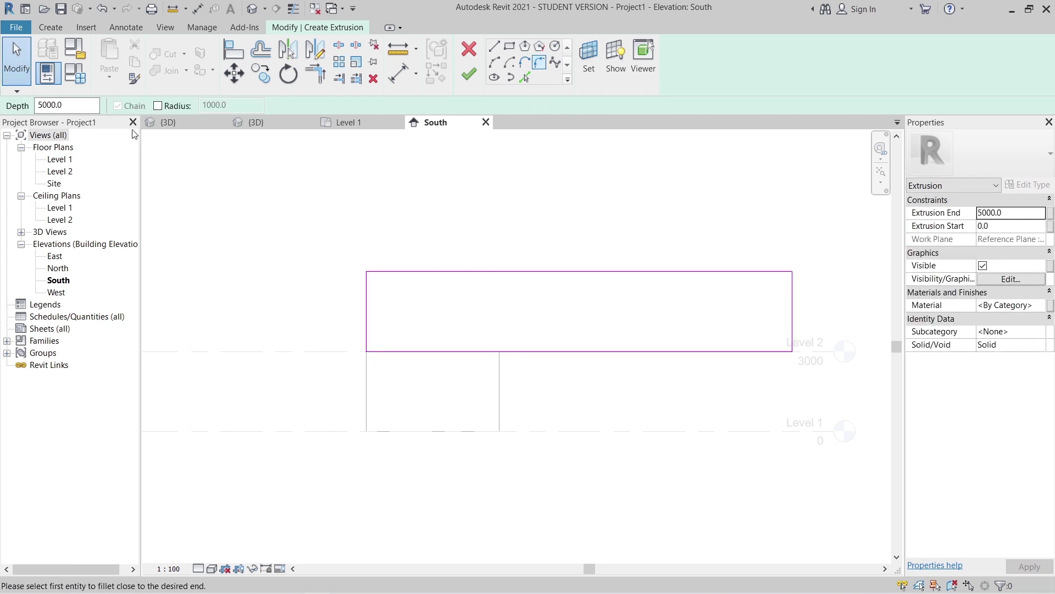
pyautogui.click(157, 106)
pyautogui.click(396, 273)
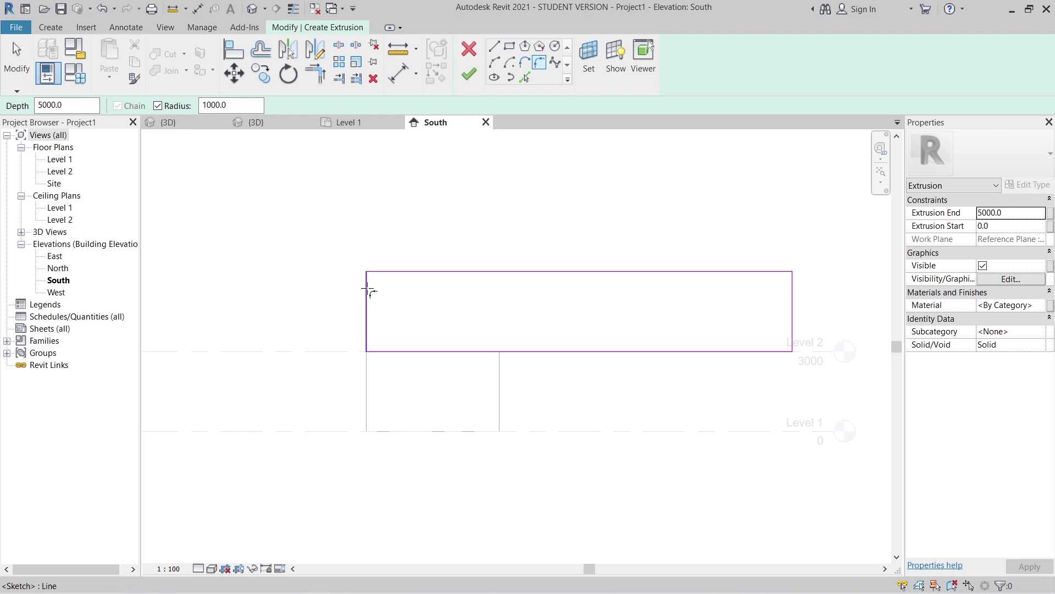
pyautogui.click(366, 292)
pyautogui.click(367, 339)
pyautogui.click(707, 350)
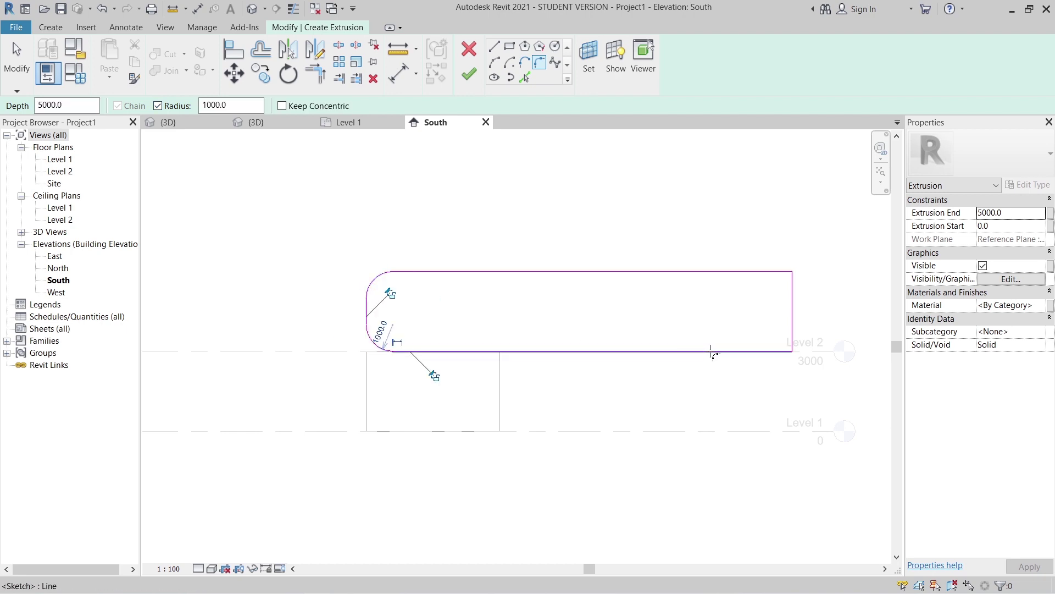
pyautogui.click(759, 350)
pyautogui.click(792, 333)
pyautogui.moveTo(666, 326); pyautogui.dragTo(576, 382, button='middle')
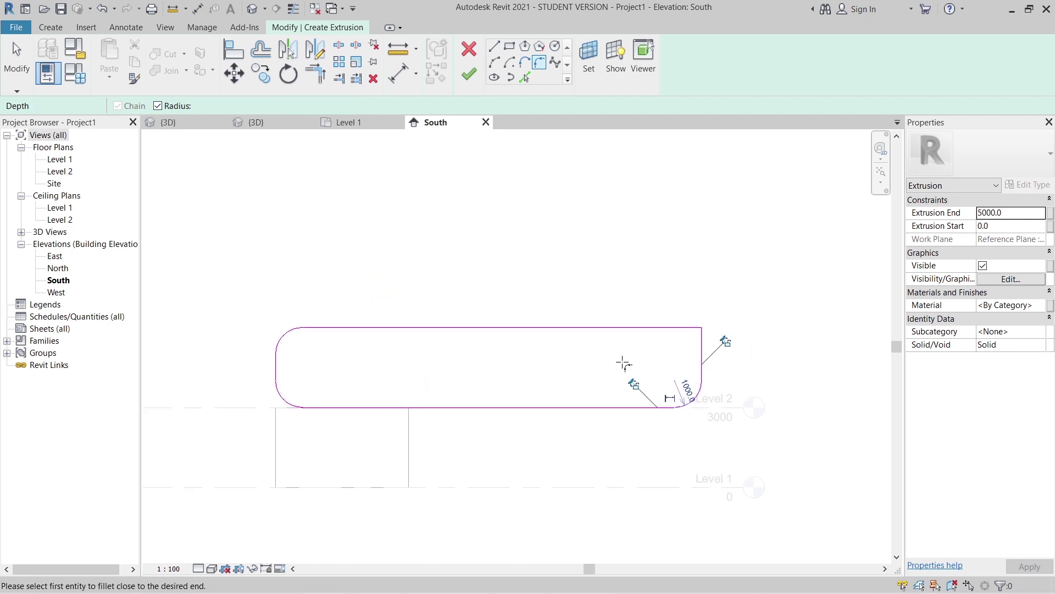
pyautogui.click(639, 329)
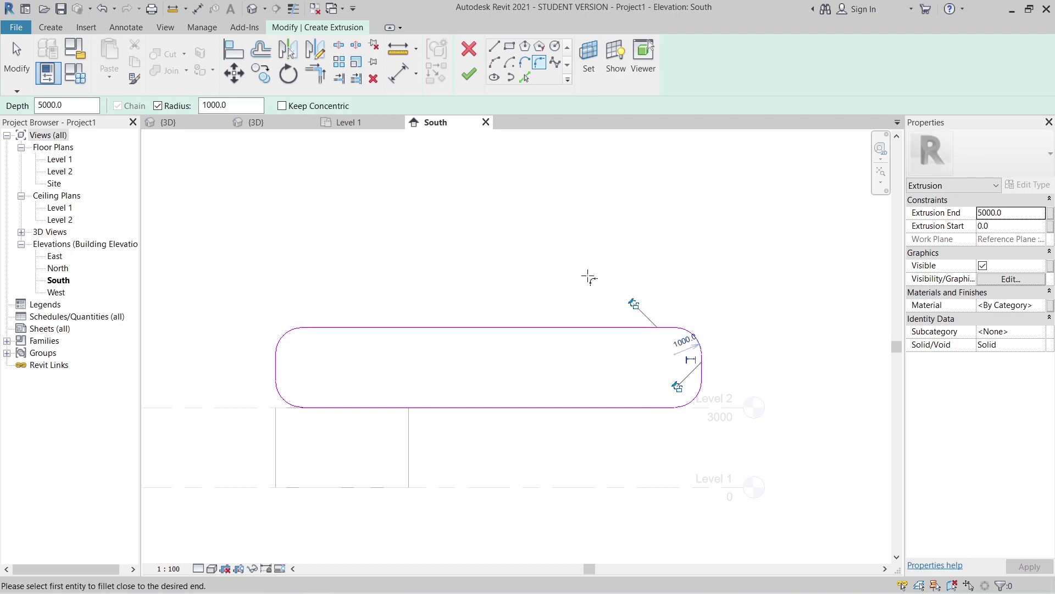
pyautogui.press('Escape')
pyautogui.press('Escape')
# Create a closed inner outline by picking the rounded rectangle's edges with a 250 mm inward offset.
pyautogui.scroll(-2, 587, 280)
pyautogui.moveTo(588, 280); pyautogui.dragTo(576, 263, button='middle')
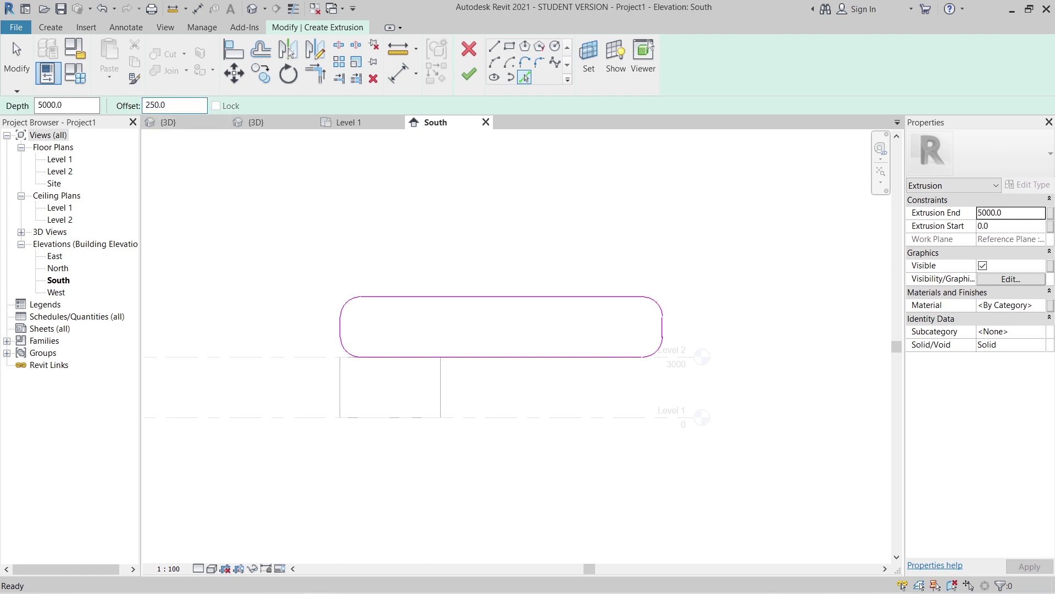
pyautogui.click(346, 328)
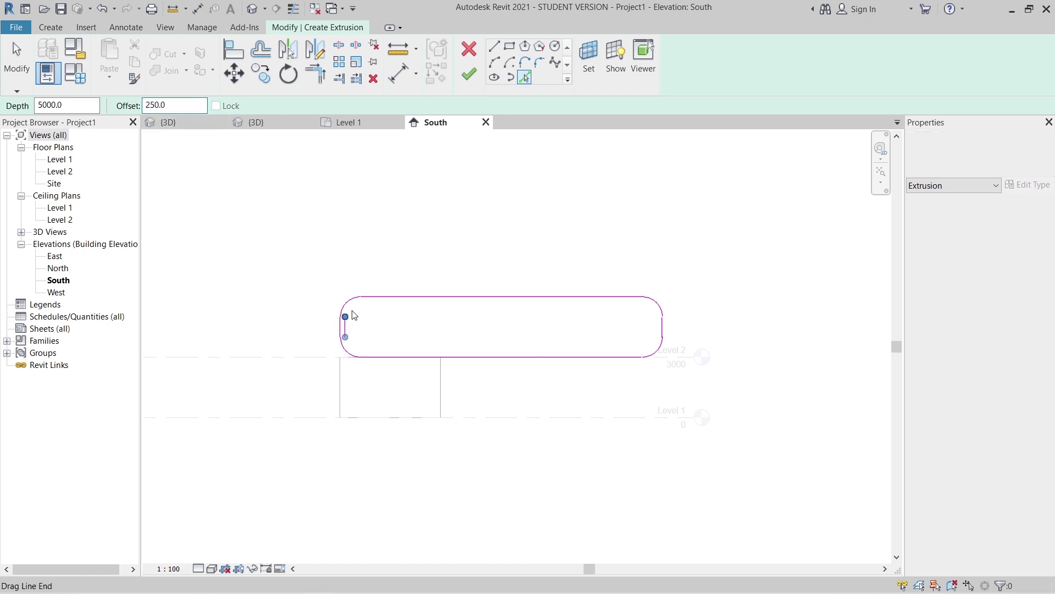
pyautogui.click(658, 307)
pyautogui.moveTo(657, 318); pyautogui.dragTo(662, 342)
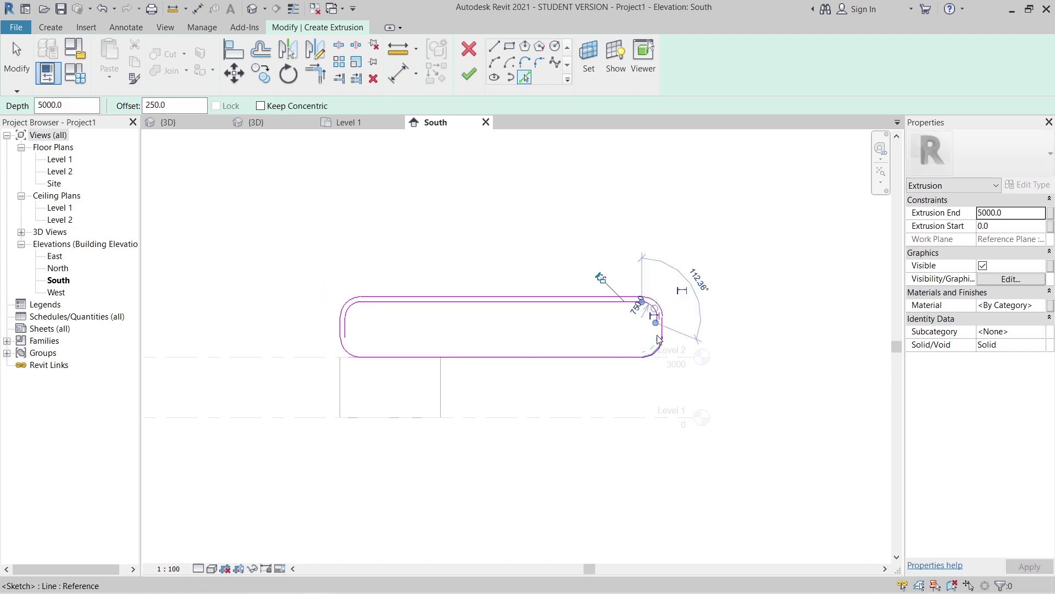
pyautogui.click(651, 352)
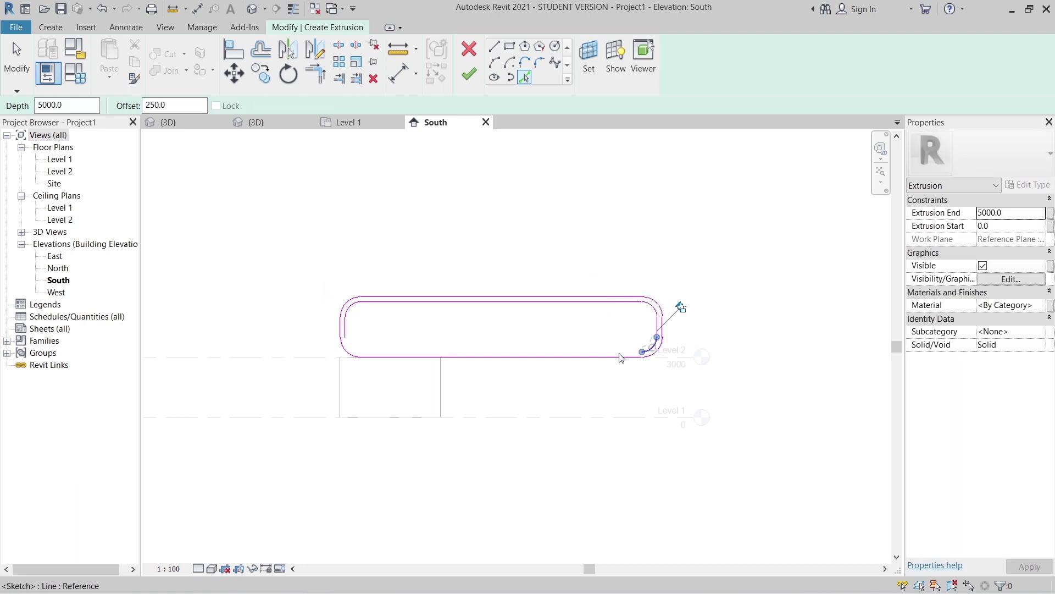
pyautogui.click(604, 357)
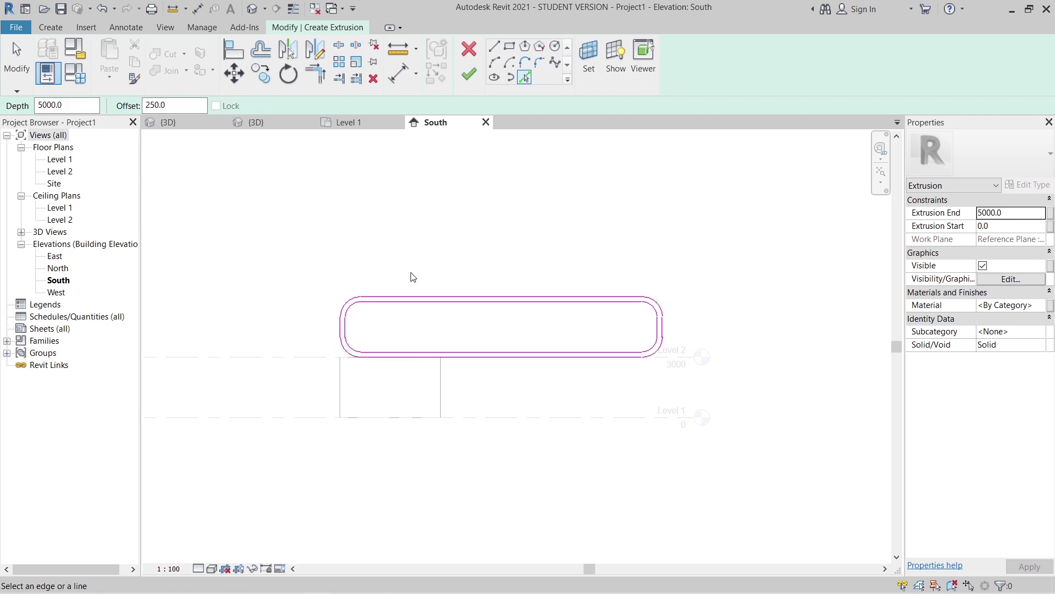
pyautogui.scroll(-2, 412, 275)
pyautogui.moveTo(413, 275); pyautogui.dragTo(412, 260, button='middle')
pyautogui.press('Escape')
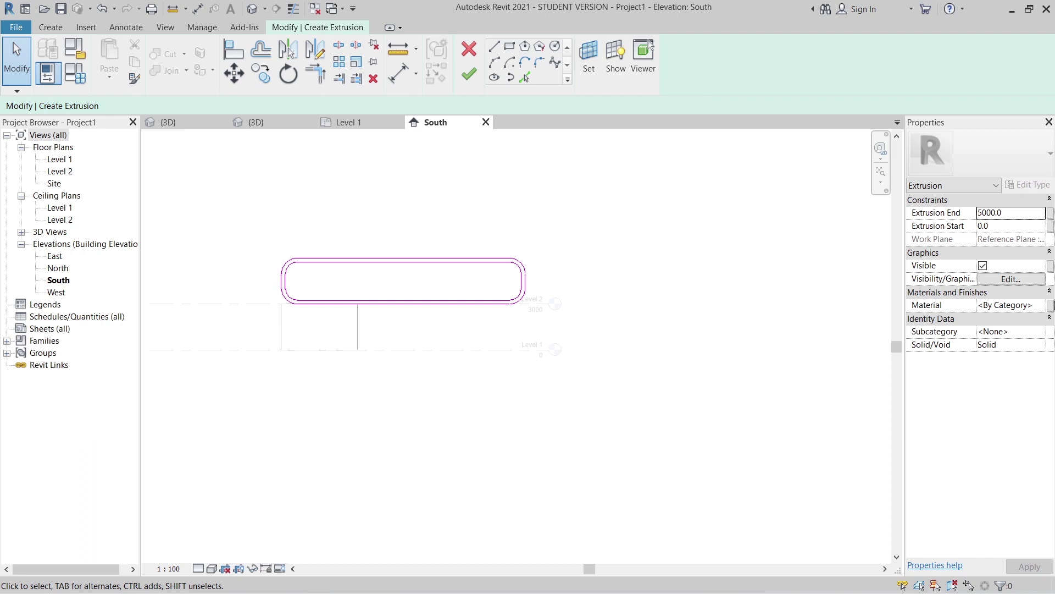
# Associate the extrusion's material with a new family parameter named Material and finish the extrusion sketch.
pyautogui.click(1051, 306)
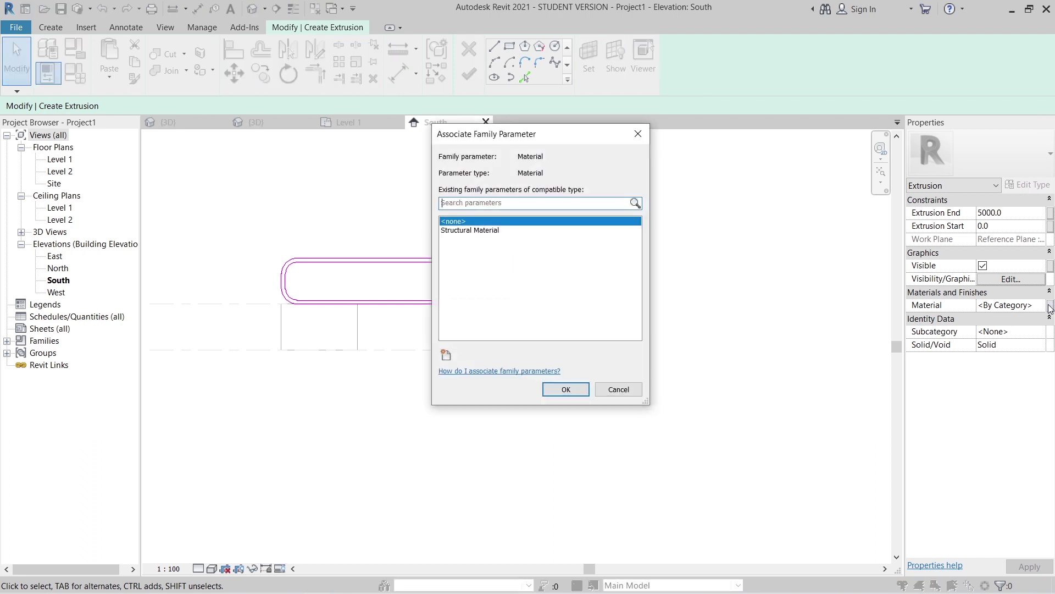
pyautogui.click(445, 355)
pyautogui.write('Mata')
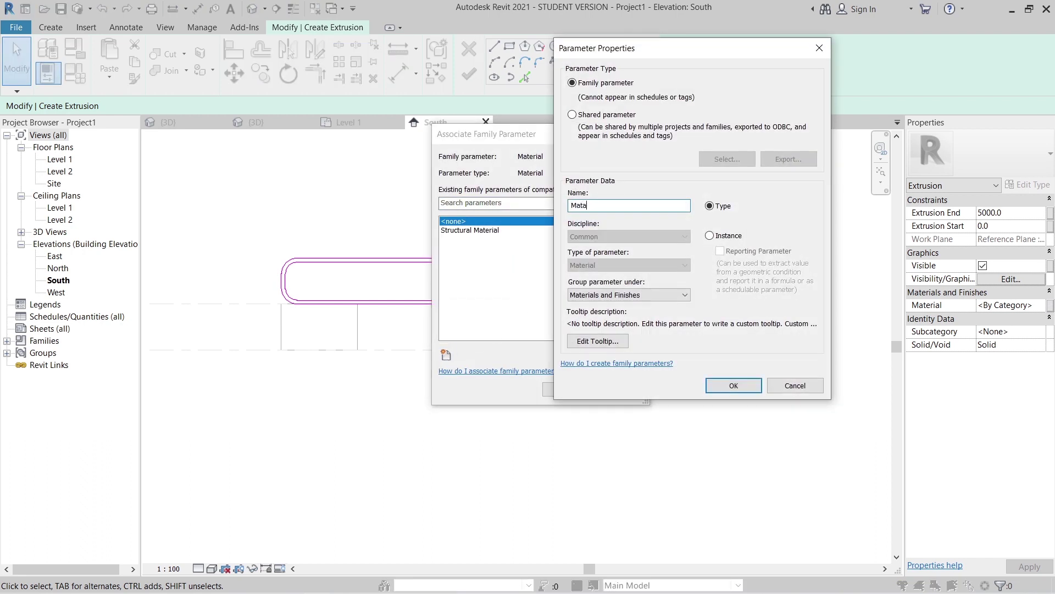
pyautogui.press('Return')
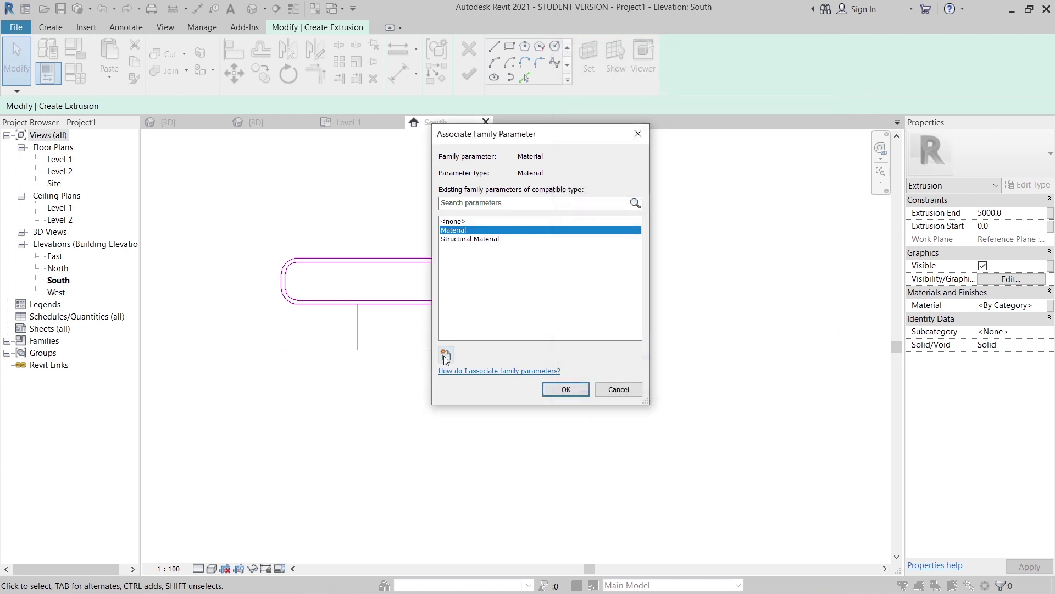
pyautogui.click(566, 389)
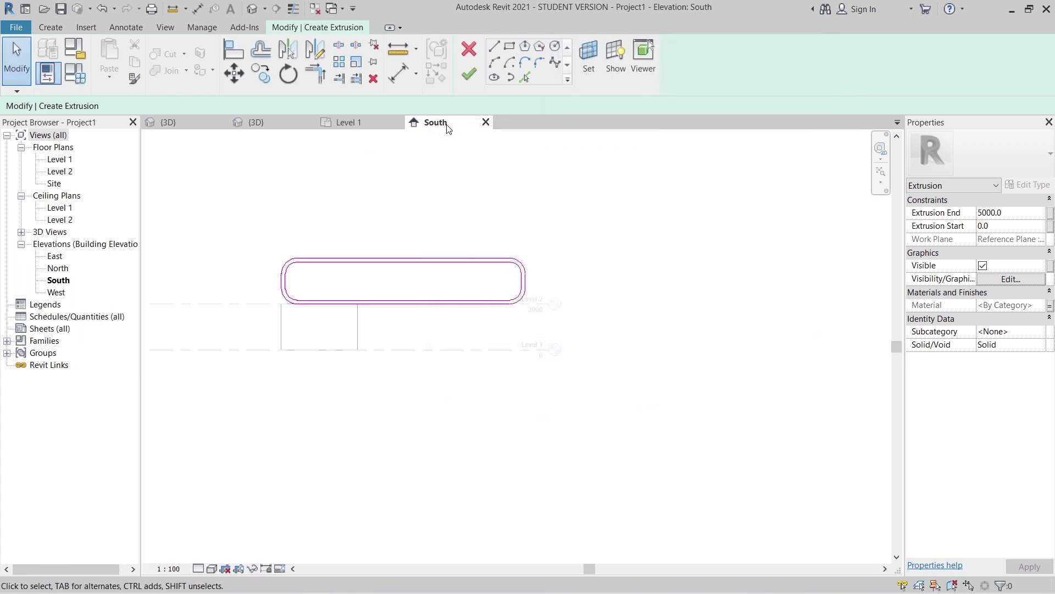
pyautogui.click(467, 76)
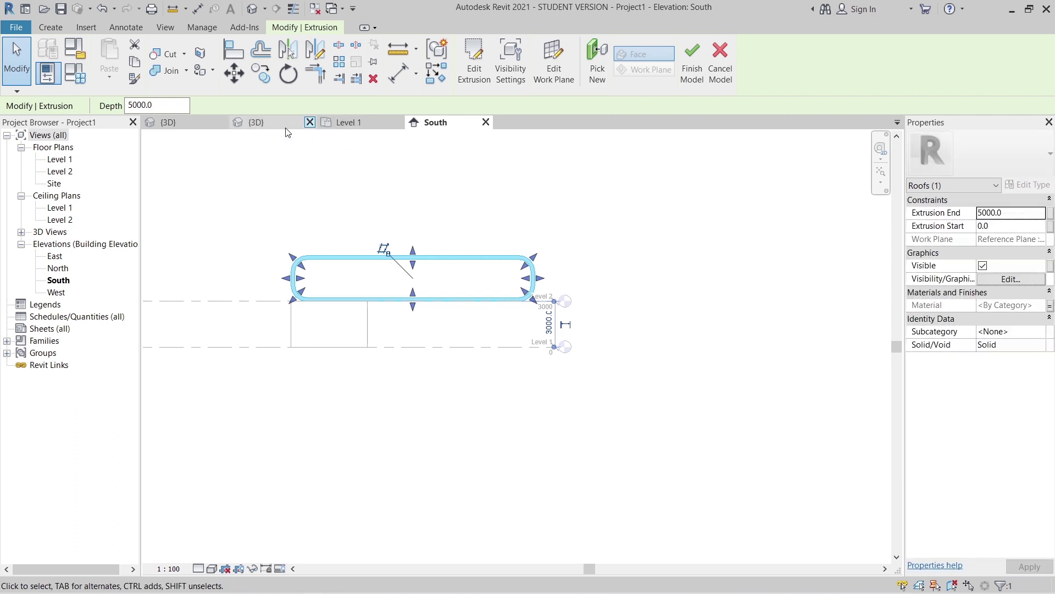
# In the 3D top view, stretch the upper extrusion to an end of about 10160 mm and a start of about 3323 mm.
pyautogui.click(258, 122)
pyautogui.keyDown('shift'); pyautogui.moveTo(416, 366); pyautogui.dragTo(709, 363, button='middle'); pyautogui.keyUp('shift')
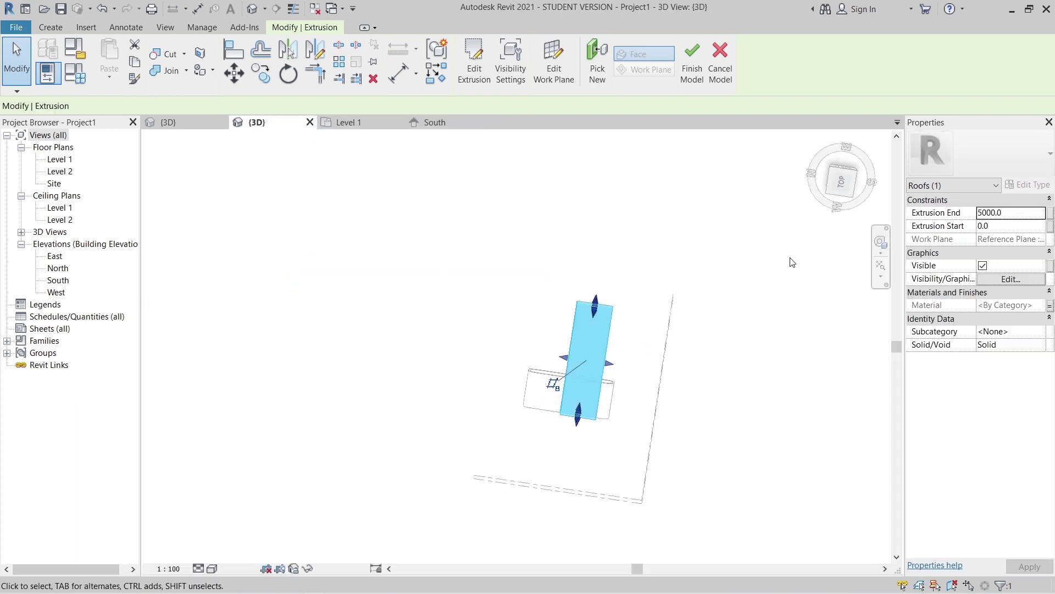
pyautogui.click(838, 183)
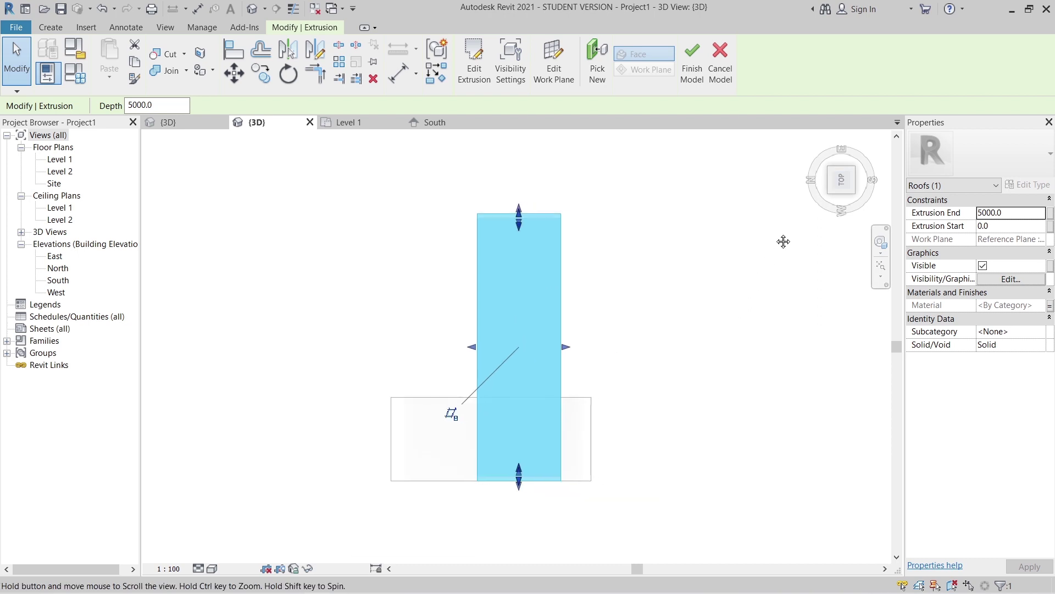
pyautogui.moveTo(477, 329); pyautogui.dragTo(403, 329)
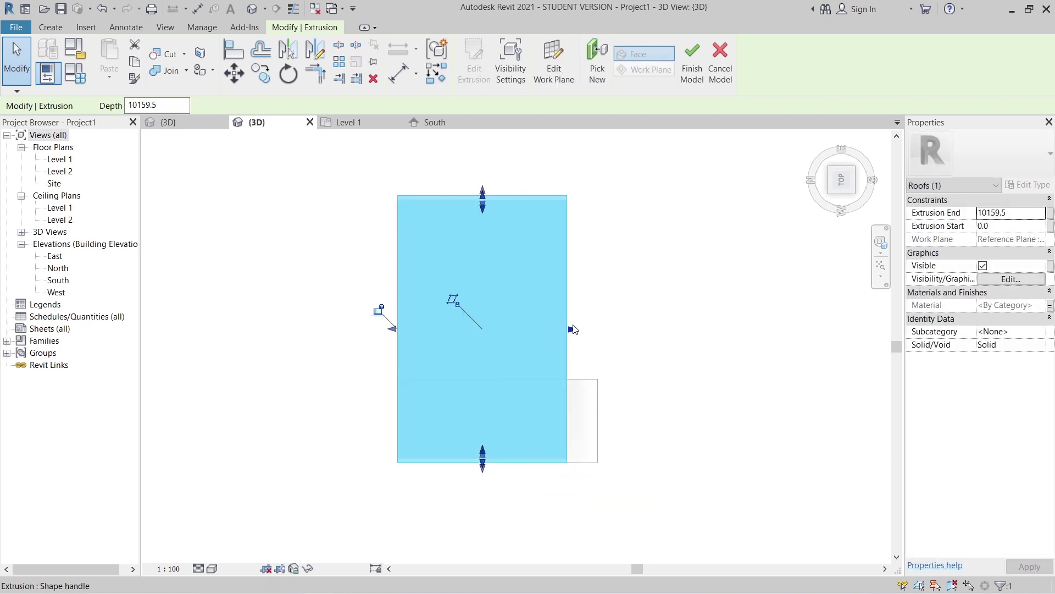
pyautogui.moveTo(538, 326); pyautogui.dragTo(512, 331)
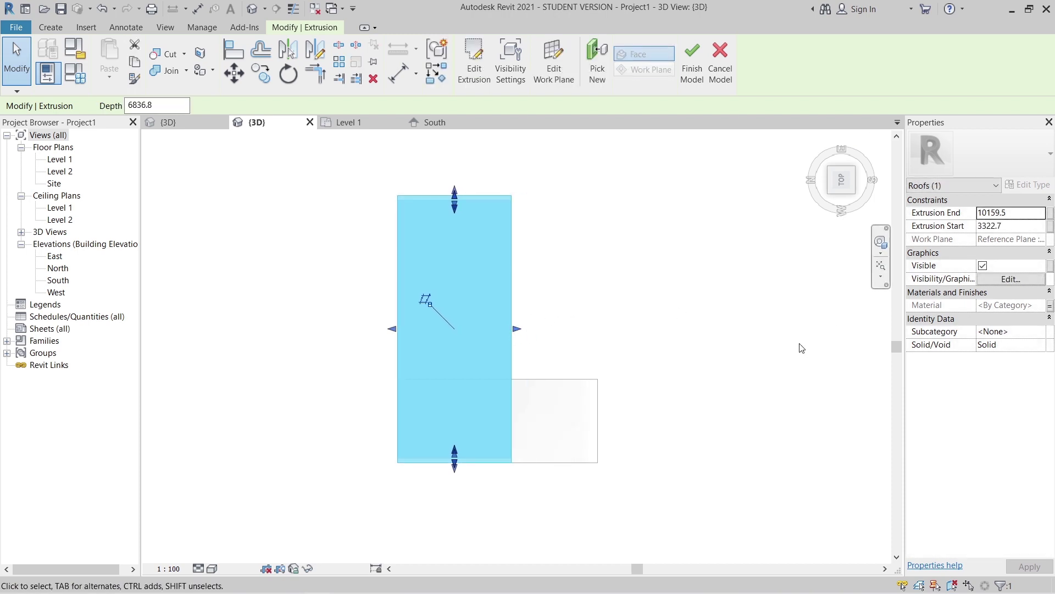
# Set the extrusion end to 10000 mm and the extrusion start to 3000 mm, and finish the in-place roof model.
pyautogui.click(1015, 214)
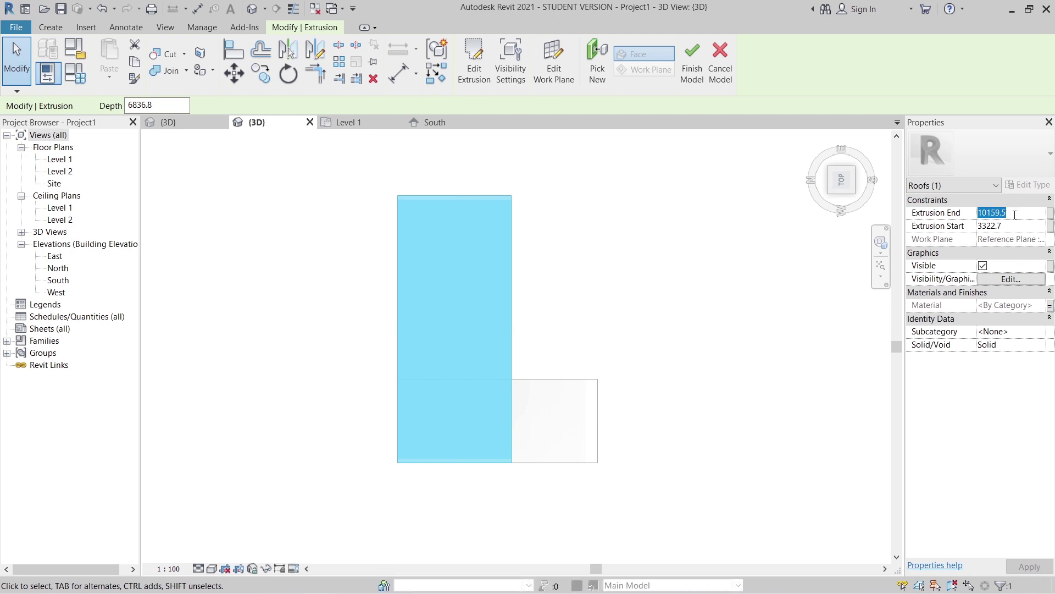
pyautogui.write('10m')
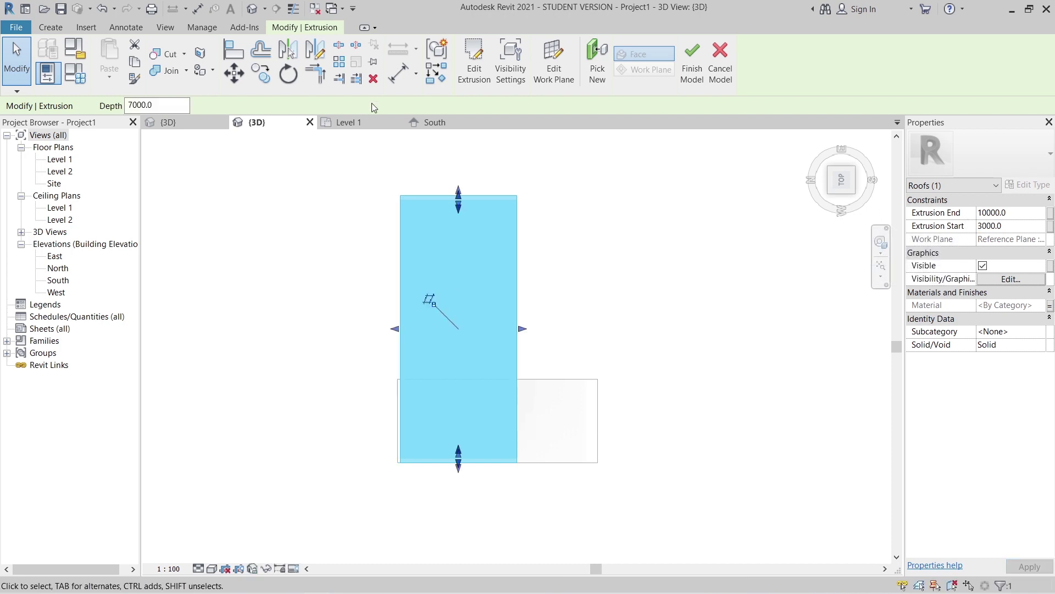
pyautogui.click(295, 204)
pyautogui.keyDown('shift'); pyautogui.moveTo(476, 462); pyautogui.dragTo(481, 265, button='middle'); pyautogui.keyUp('shift')
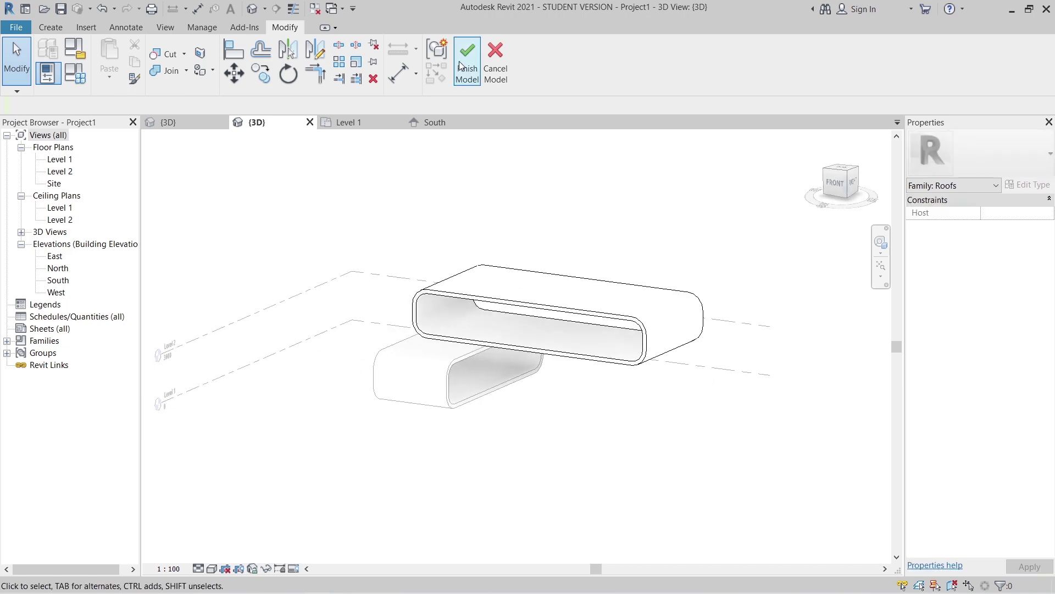
pyautogui.scroll(-2, 499, 223)
pyautogui.keyDown('shift'); pyautogui.moveTo(384, 311); pyautogui.dragTo(668, 324, button='middle'); pyautogui.keyUp('shift')
pyautogui.scroll(2, 528, 367)
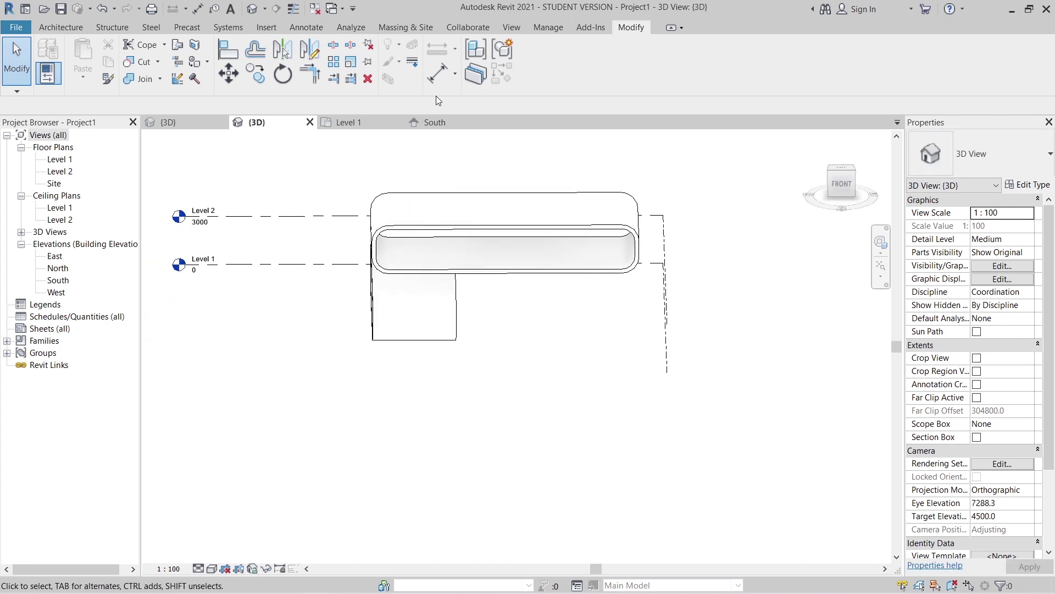
# In the South elevation, extend the Level 1 and Level 2 lines so their heads clear the upper shell.
pyautogui.click(428, 123)
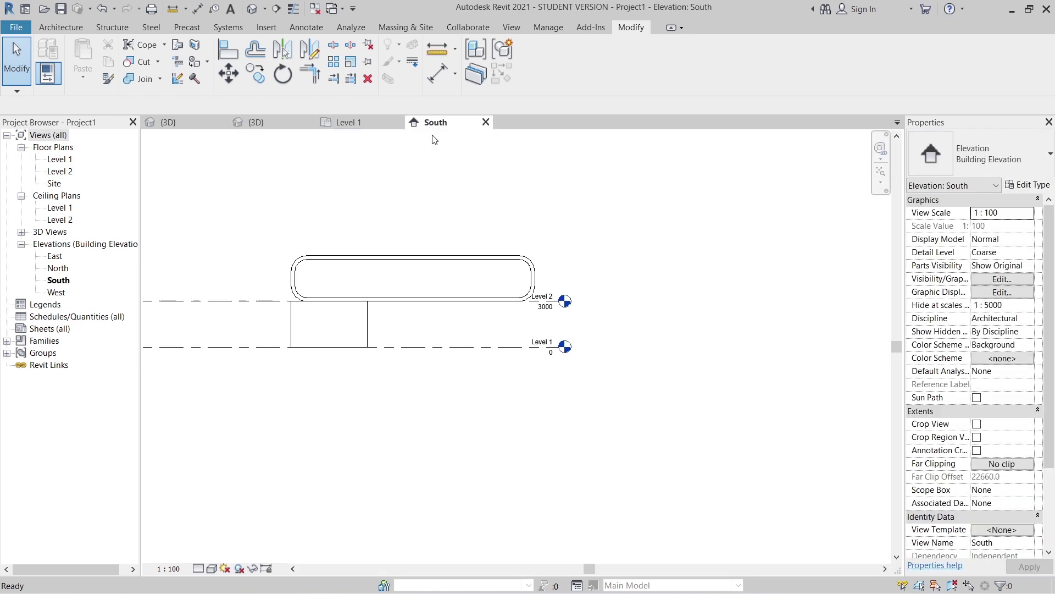
pyautogui.scroll(-1, 479, 213)
pyautogui.moveTo(484, 214); pyautogui.dragTo(537, 245, button='middle')
pyautogui.click(322, 304)
pyautogui.scroll(1, 537, 312)
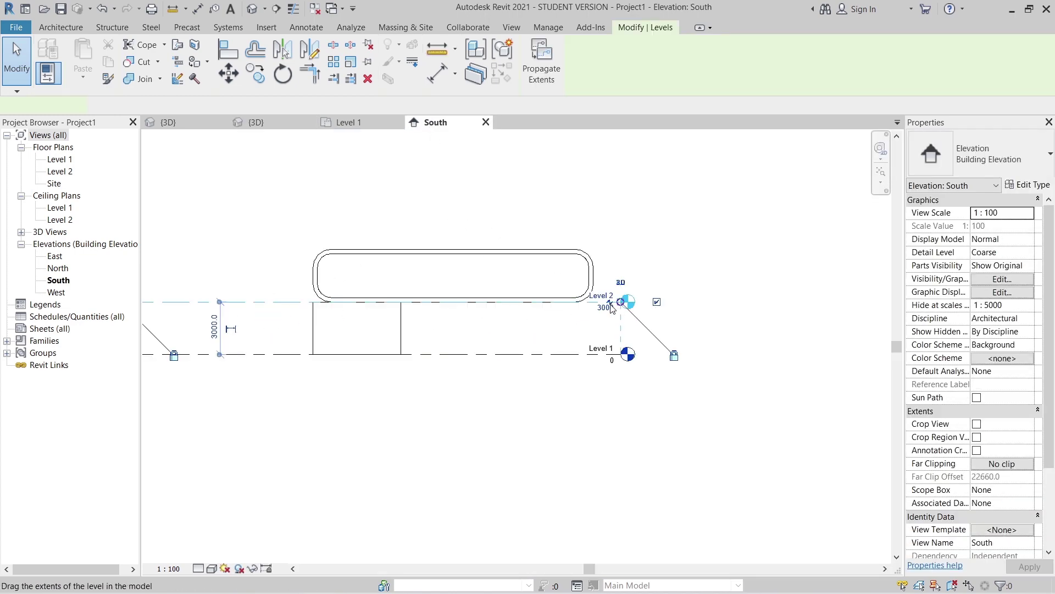
pyautogui.moveTo(693, 301); pyautogui.dragTo(698, 302)
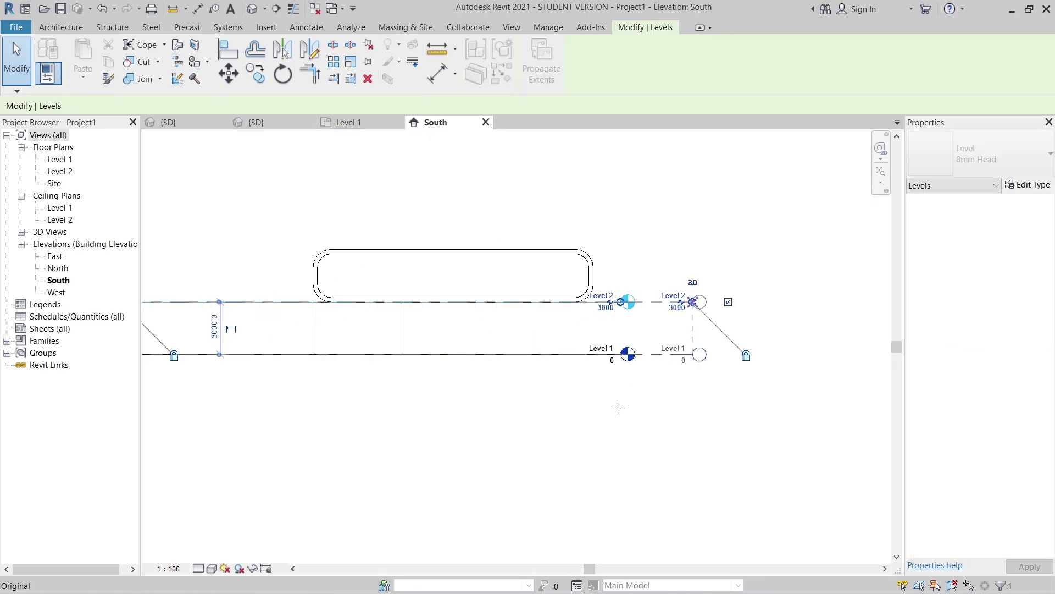
pyautogui.click(611, 417)
# Start a model line using Reference Plane : 1 as its work plane.
pyautogui.press('l')
pyautogui.press('i')
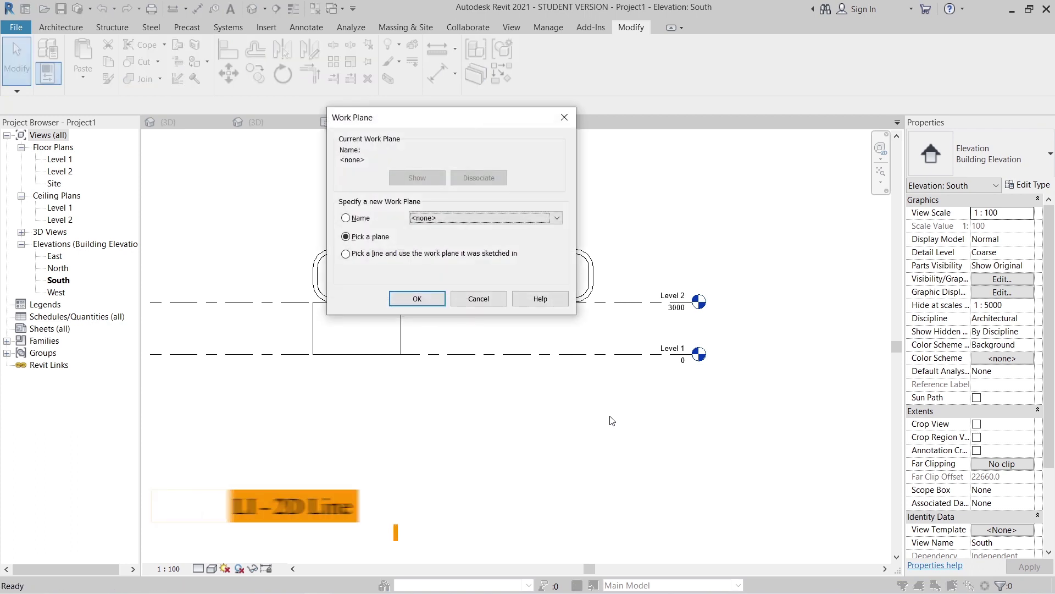
pyautogui.click(443, 219)
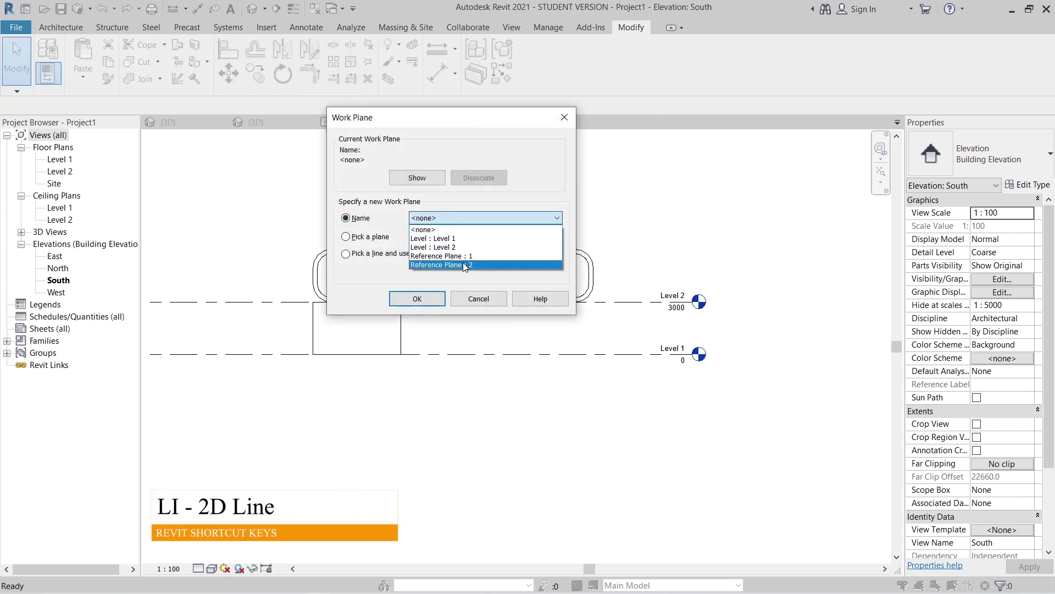
pyautogui.click(462, 263)
pyautogui.click(470, 220)
pyautogui.click(463, 262)
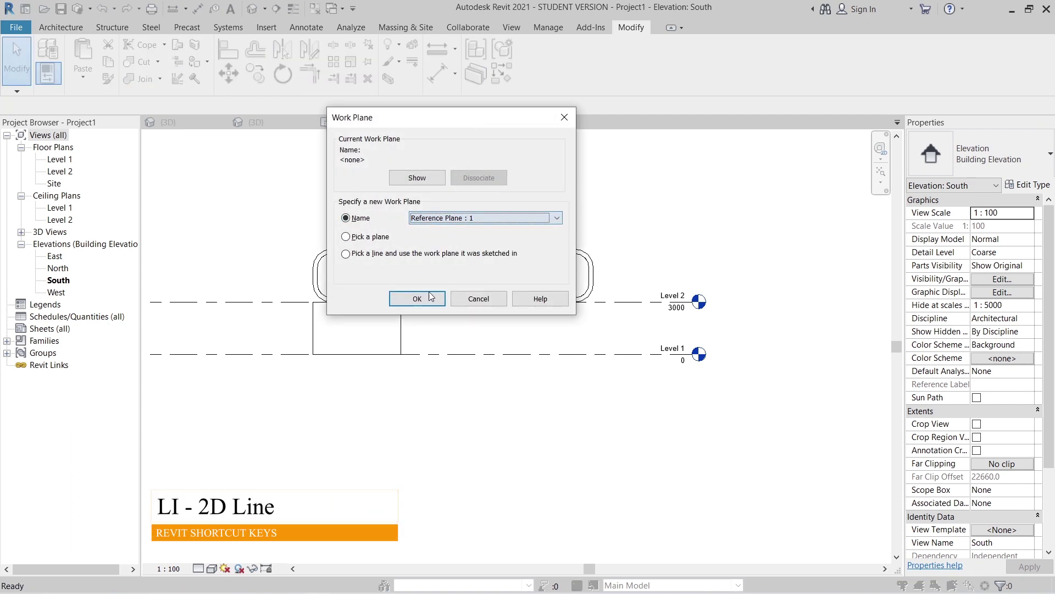
pyautogui.click(417, 299)
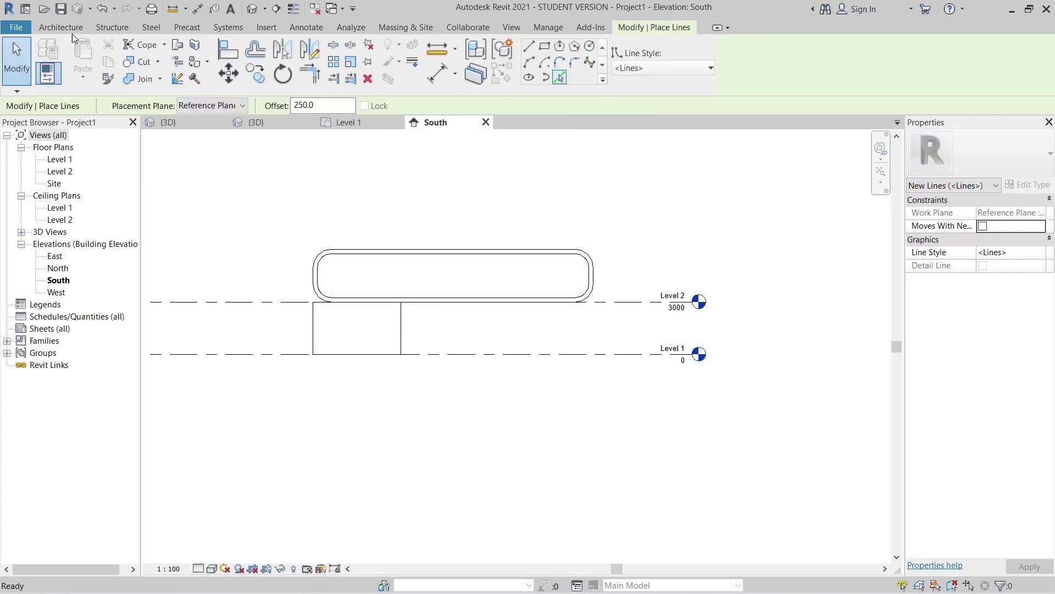
# Draw a 10000 mm horizontal line offset 250 mm below the upper shell, from the lower shell's edge to the far corner arc's start.
pyautogui.click(530, 48)
pyautogui.scroll(3, 420, 329)
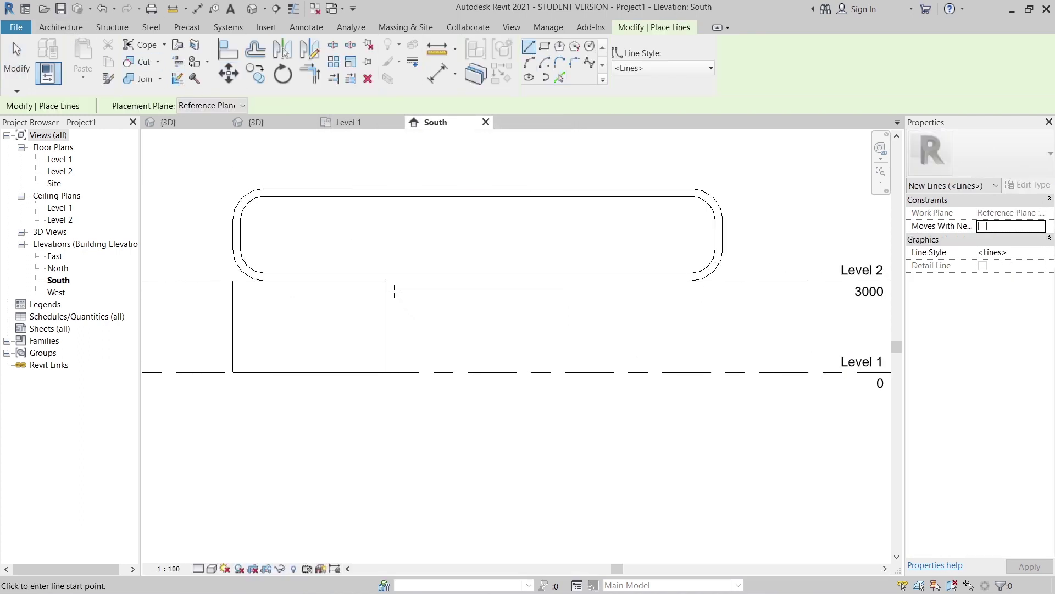
pyautogui.click(385, 280)
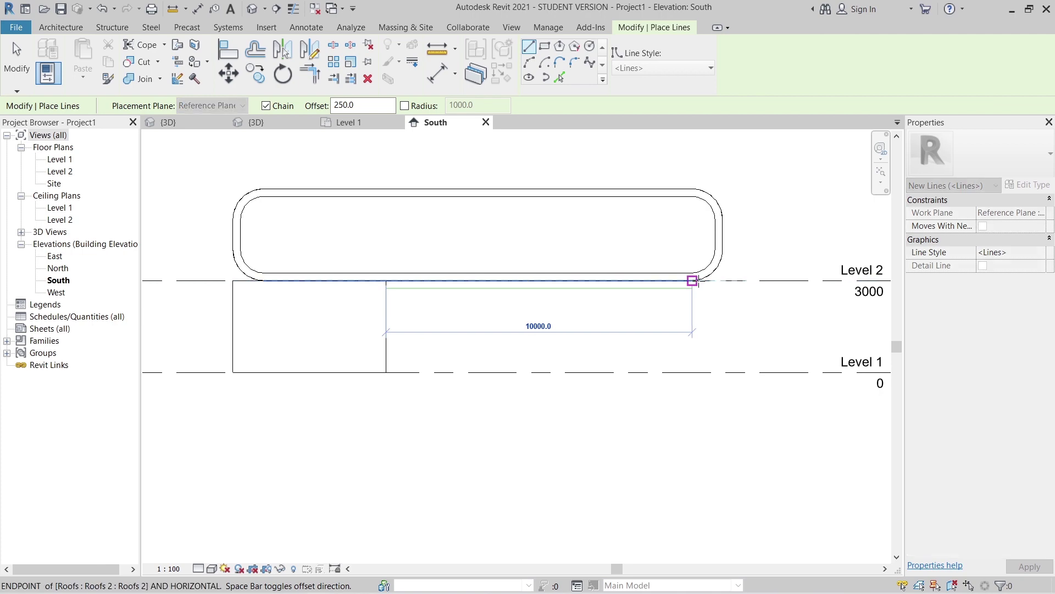
pyautogui.click(692, 281)
pyautogui.press('Escape')
pyautogui.press('Escape')
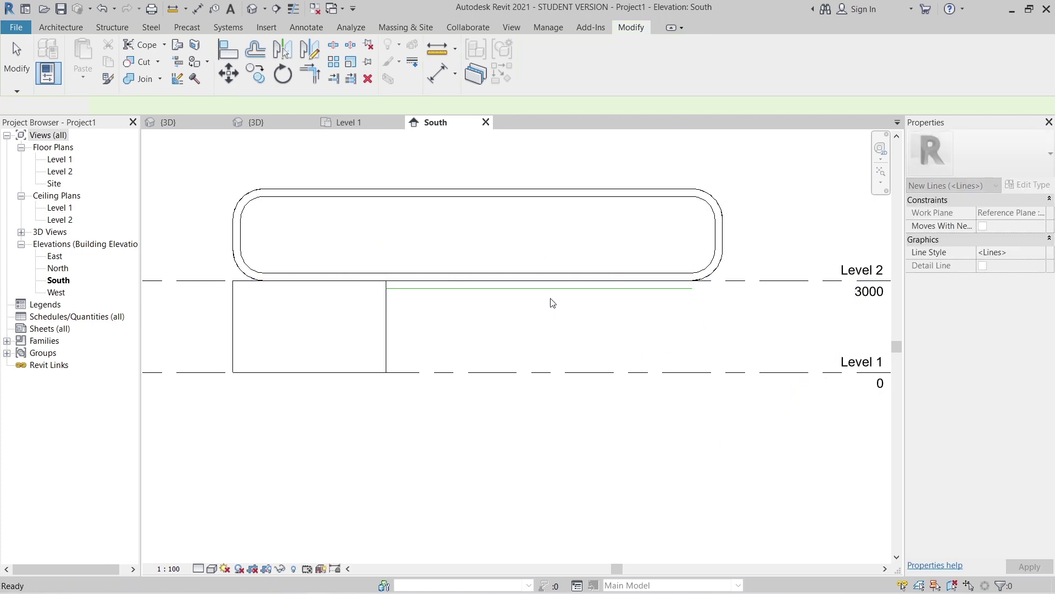
# Move the 10000 mm horizontal line up 250 mm onto Level 2, against the underside of the upper shell.
pyautogui.click(229, 72)
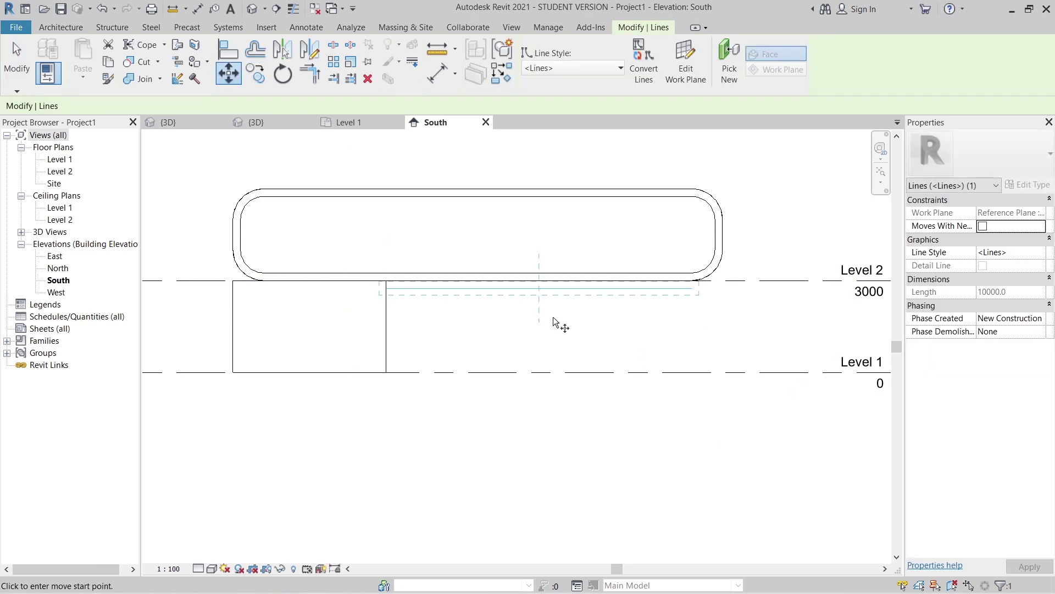
pyautogui.scroll(3, 544, 300)
pyautogui.click(532, 275)
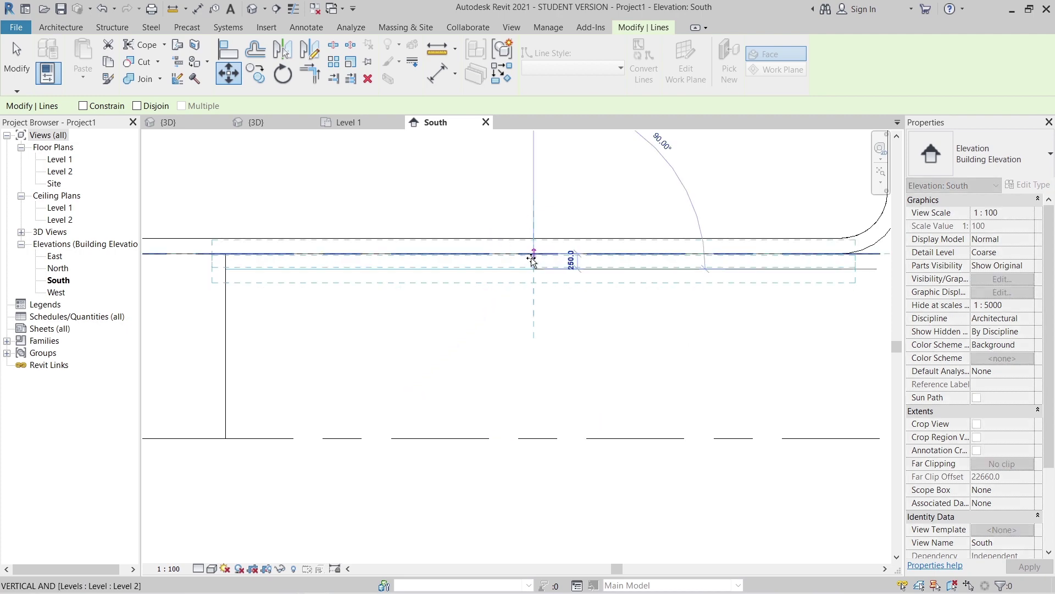
pyautogui.click(535, 254)
pyautogui.press('Escape')
pyautogui.scroll(-2, 547, 313)
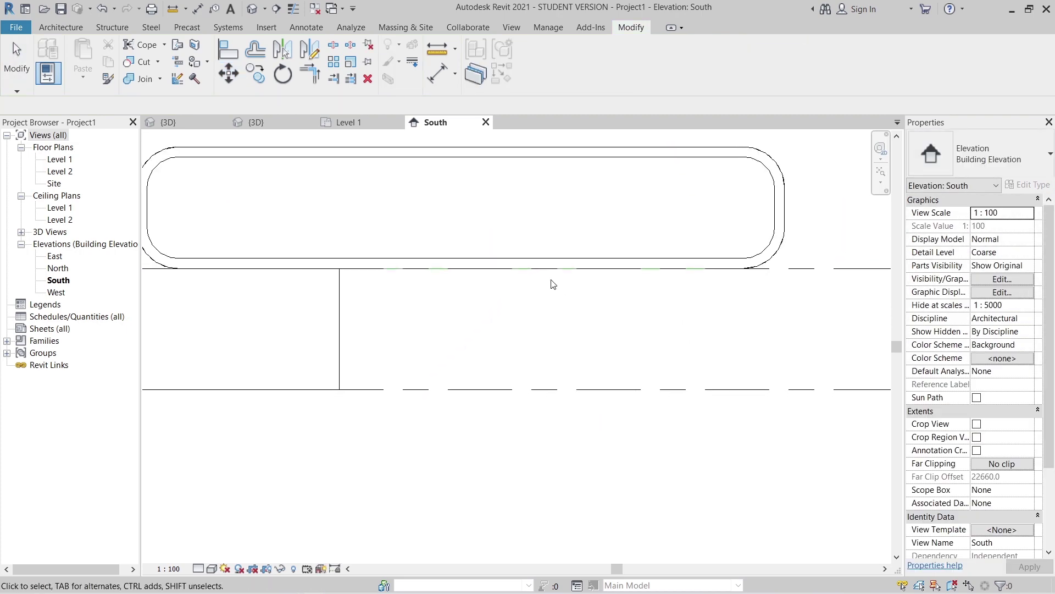
# Draw model lines from the horizontal line's midpoint straight down to Level 1, then diagonally at 45° up to Level 2 on the far side.
pyautogui.press('i')
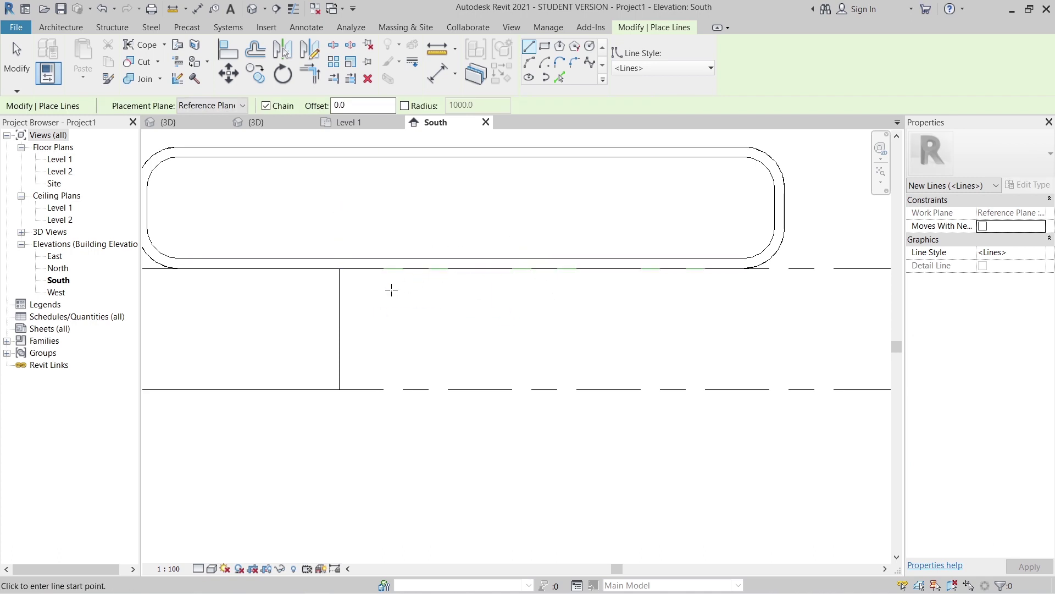
pyautogui.click(541, 269)
pyautogui.click(542, 389)
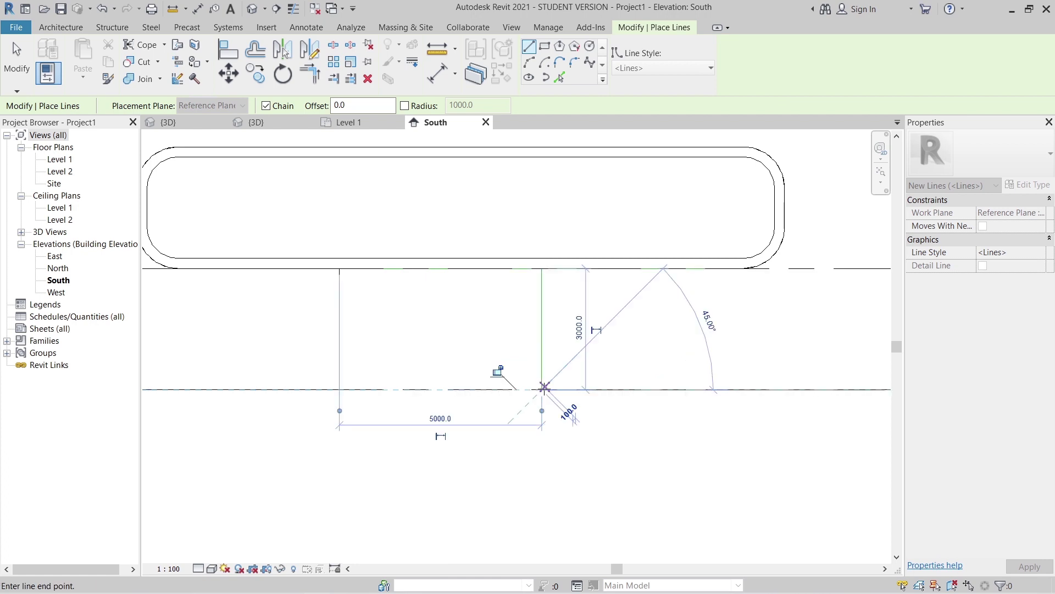
pyautogui.click(662, 268)
pyautogui.press('Escape')
pyautogui.press('Escape')
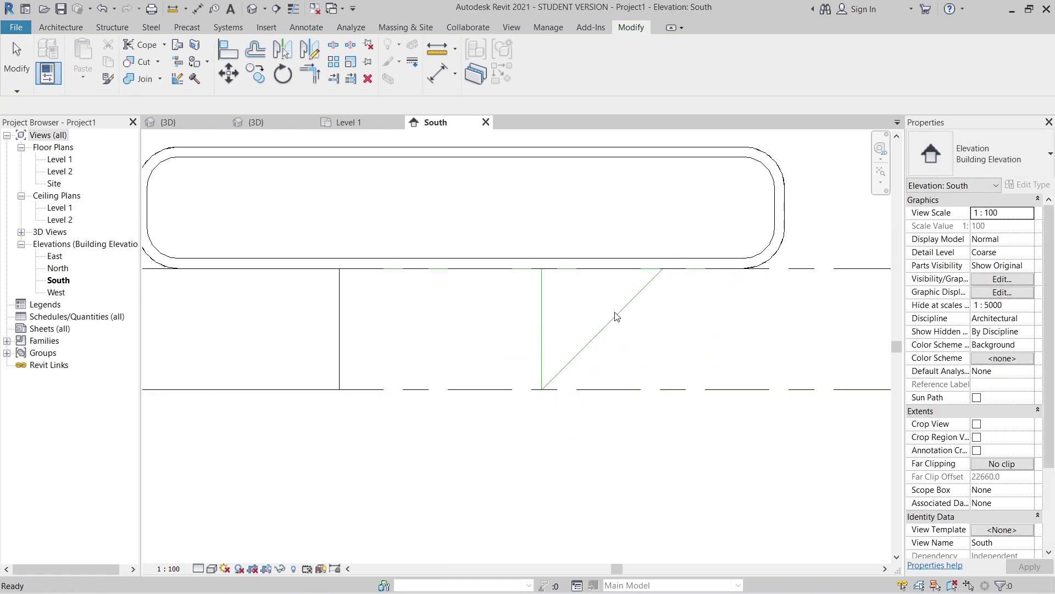
# Mirror the diagonal line about the vertical line with a copy, and delete the vertical line.
pyautogui.click(620, 313)
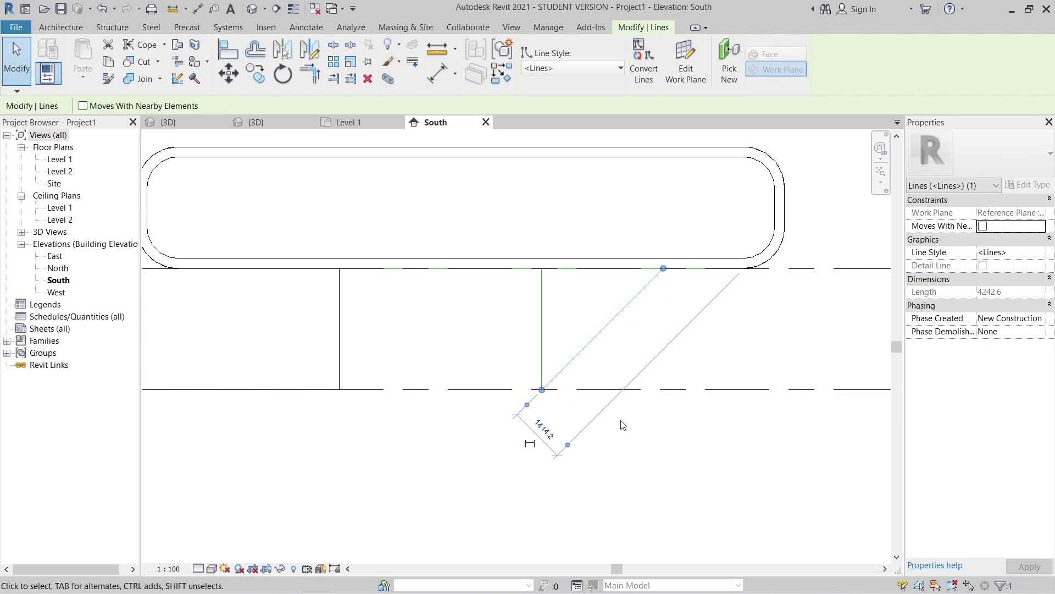
pyautogui.press('m')
pyautogui.press('m')
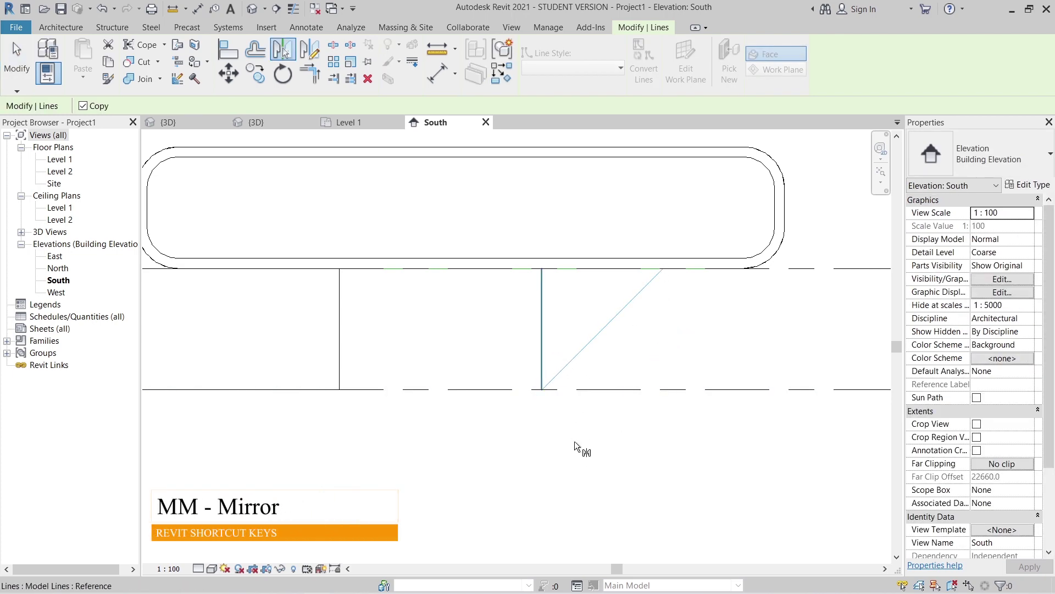
pyautogui.click(574, 442)
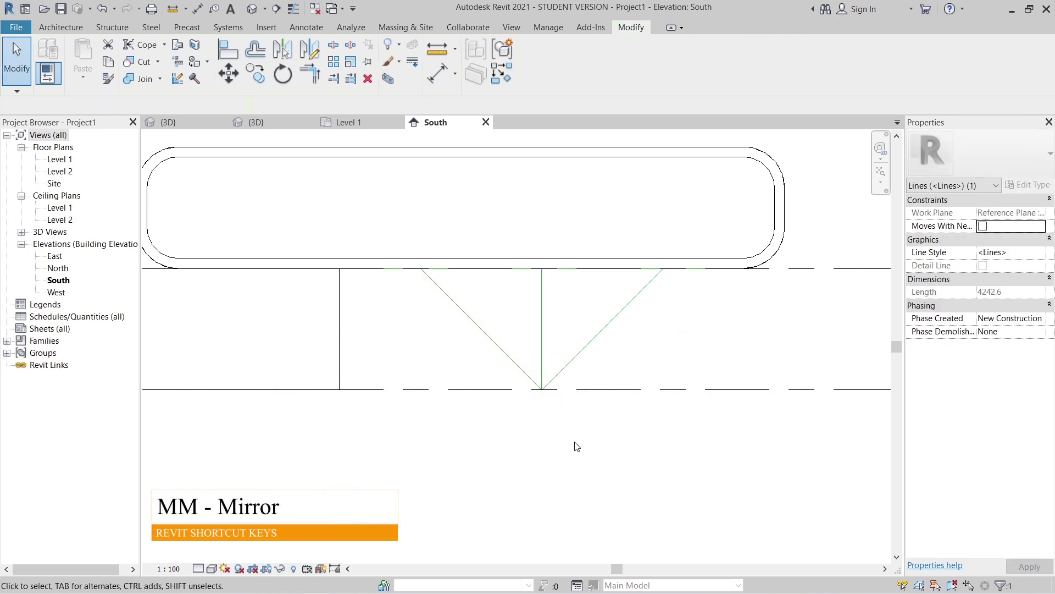
pyautogui.moveTo(552, 319); pyautogui.dragTo(523, 287)
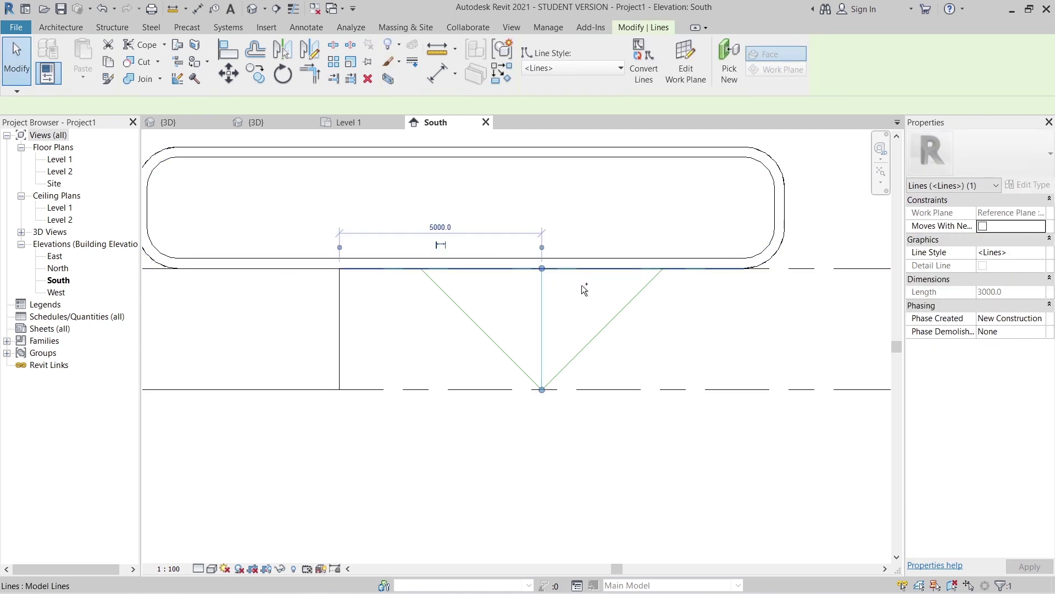
pyautogui.press('Delete')
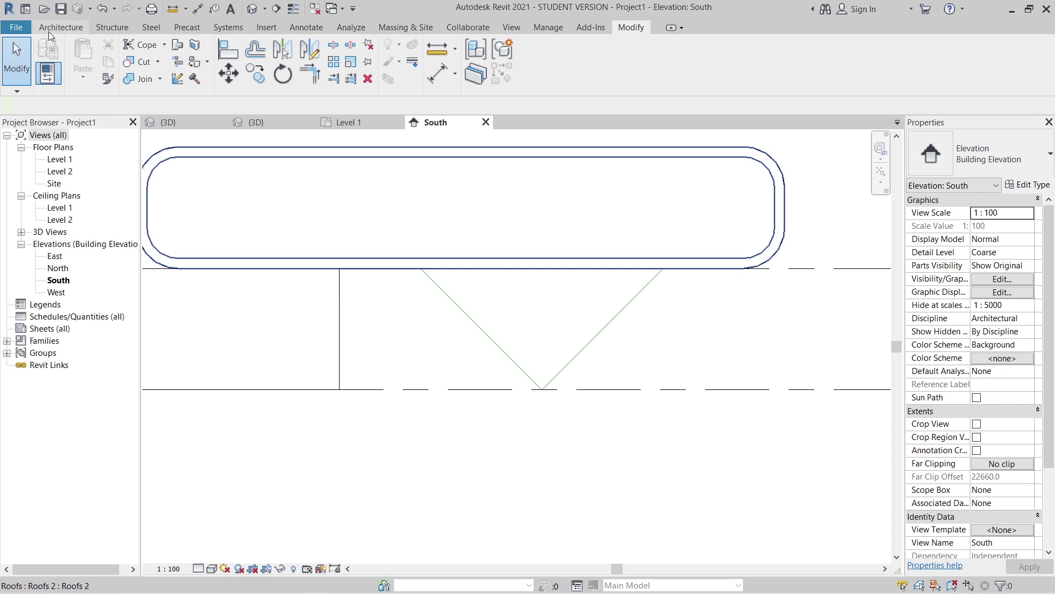
# Start a new in-place model, choosing its family category and accepting its name.
pyautogui.click(48, 29)
pyautogui.click(150, 76)
pyautogui.click(128, 135)
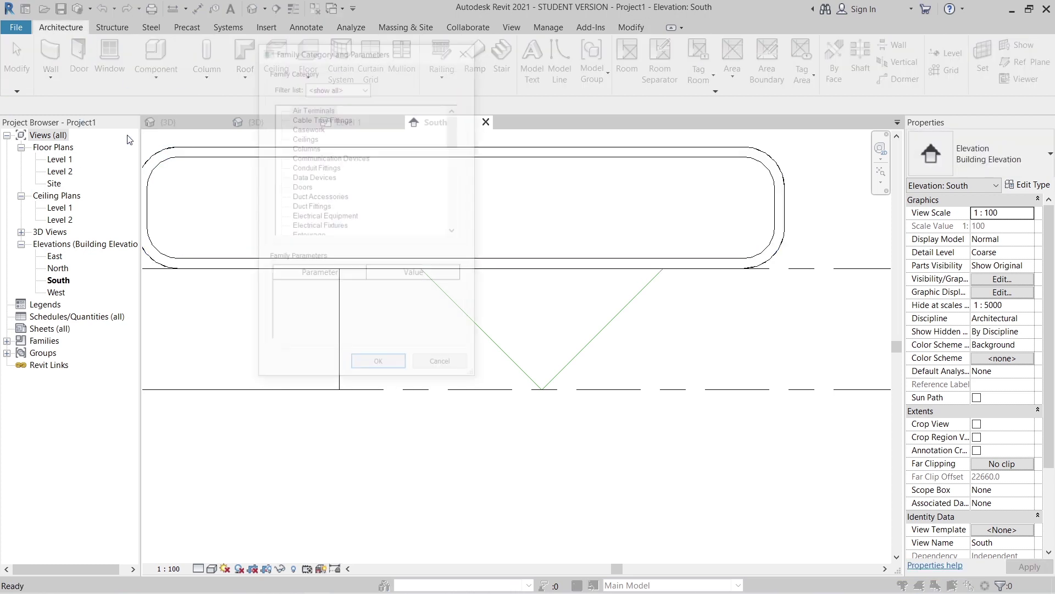
pyautogui.moveTo(454, 130); pyautogui.dragTo(466, 216)
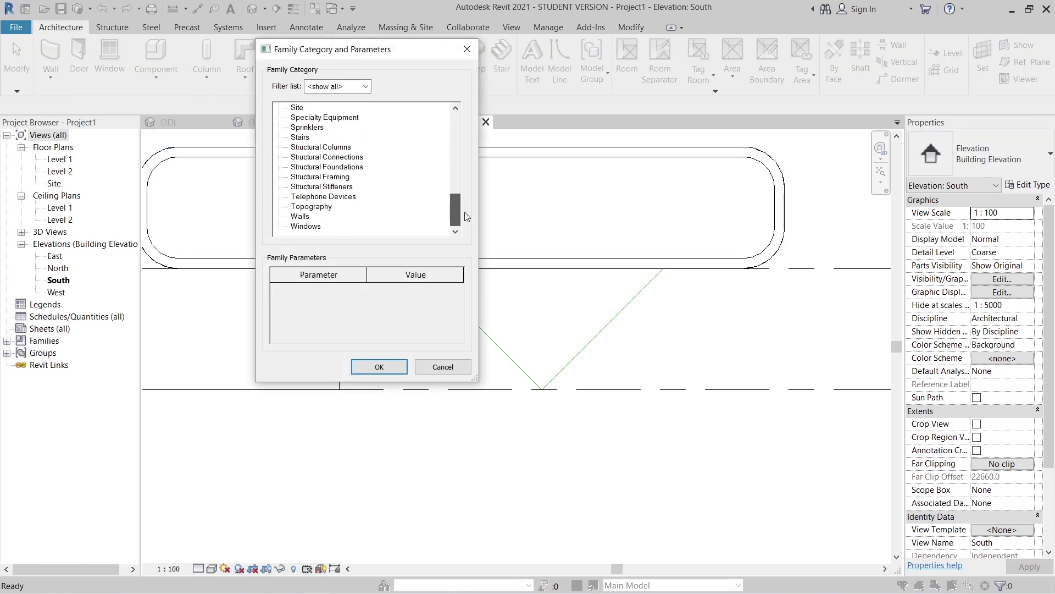
pyautogui.click(372, 369)
pyautogui.click(583, 209)
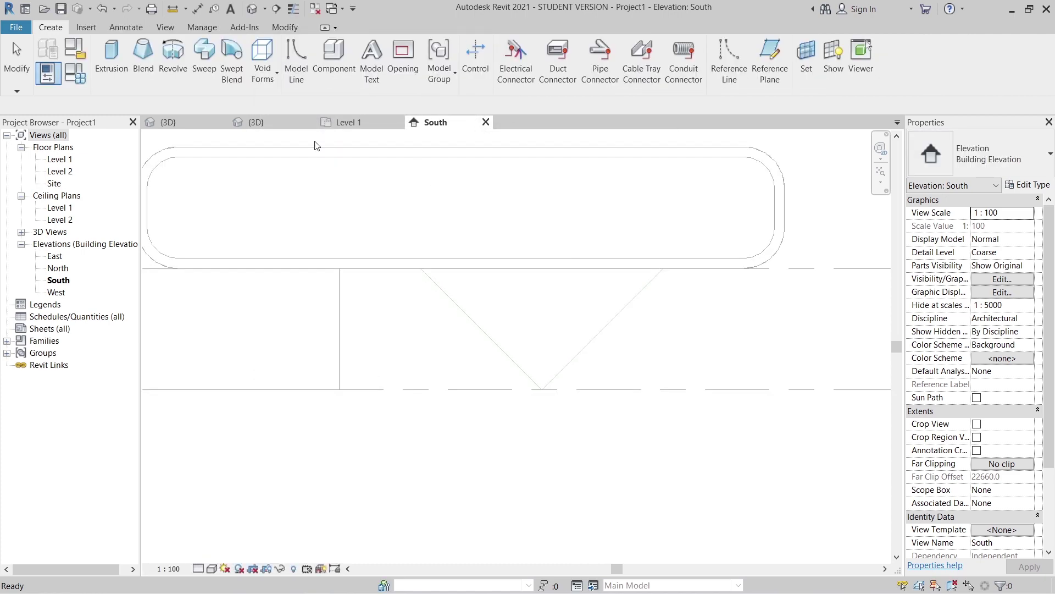
# Start an extrusion and pick both diagonal lines with a 125 mm offset to create sketch lines on each side of them.
pyautogui.click(112, 50)
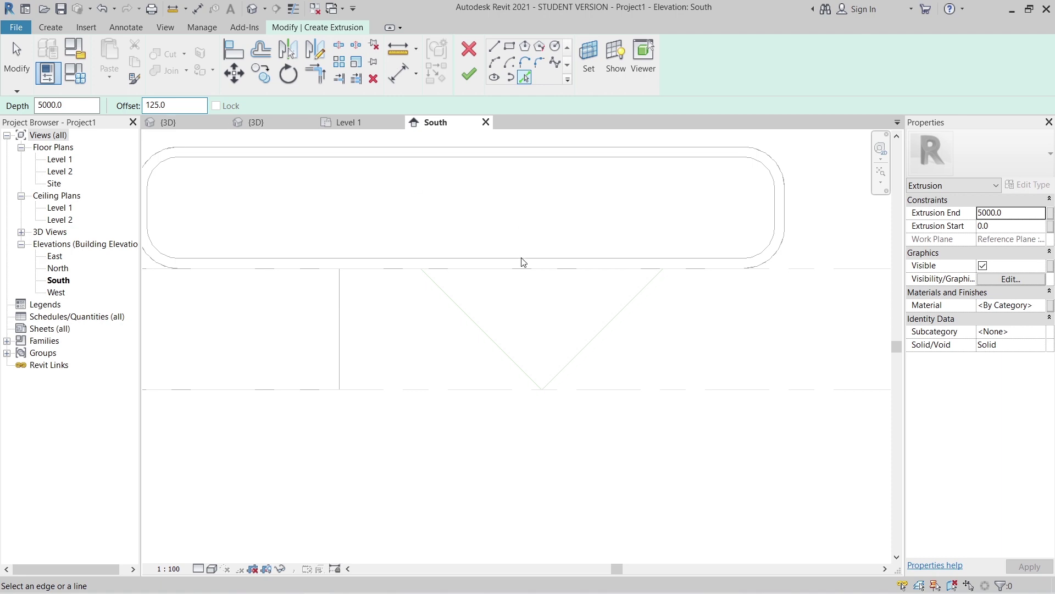
pyautogui.scroll(3, 490, 314)
pyautogui.click(465, 353)
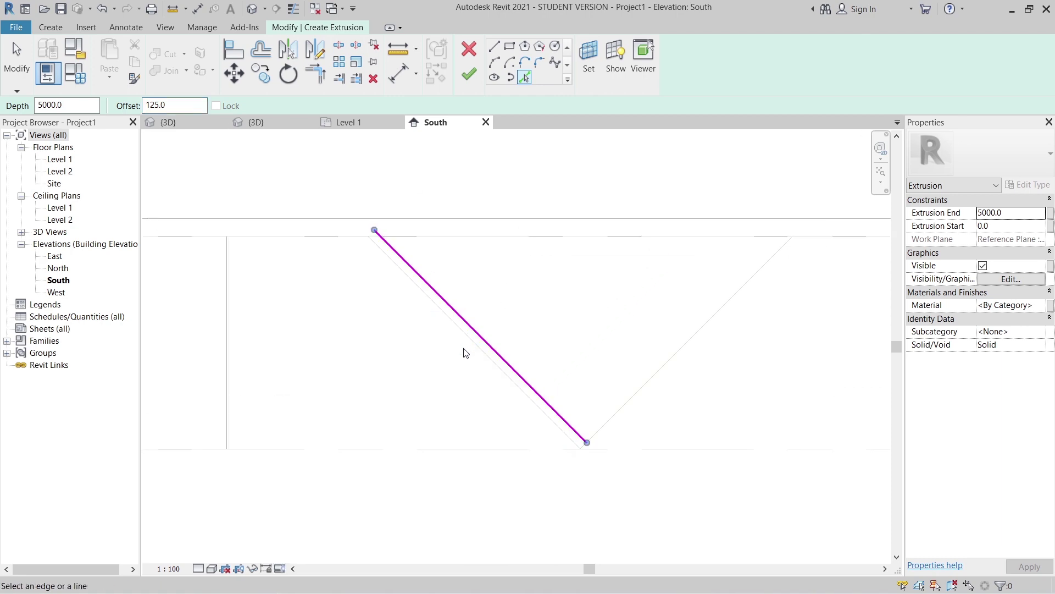
pyautogui.click(468, 350)
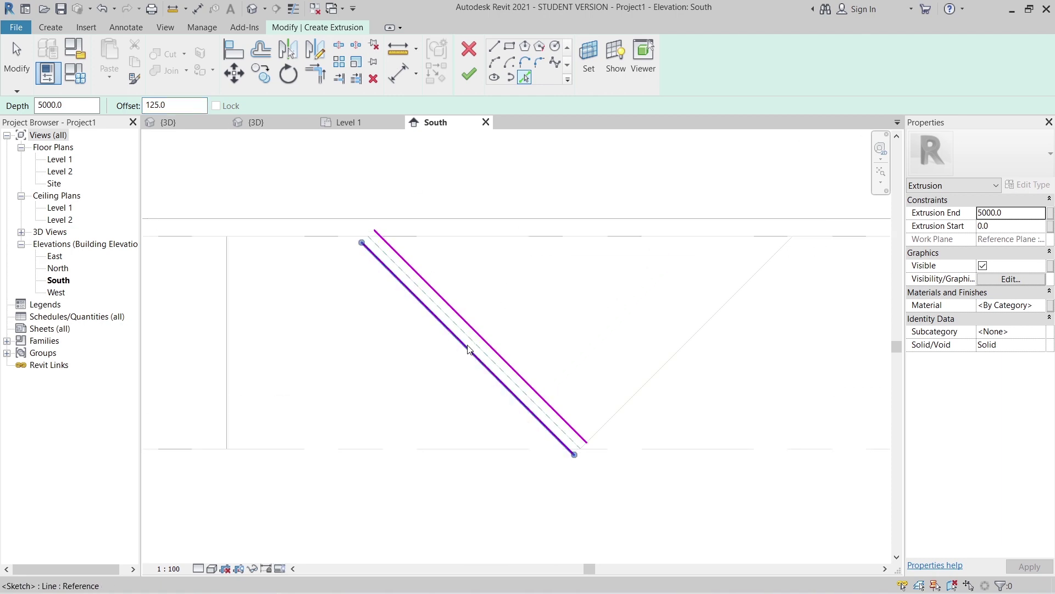
pyautogui.click(669, 361)
pyautogui.click(669, 360)
pyautogui.press('Escape')
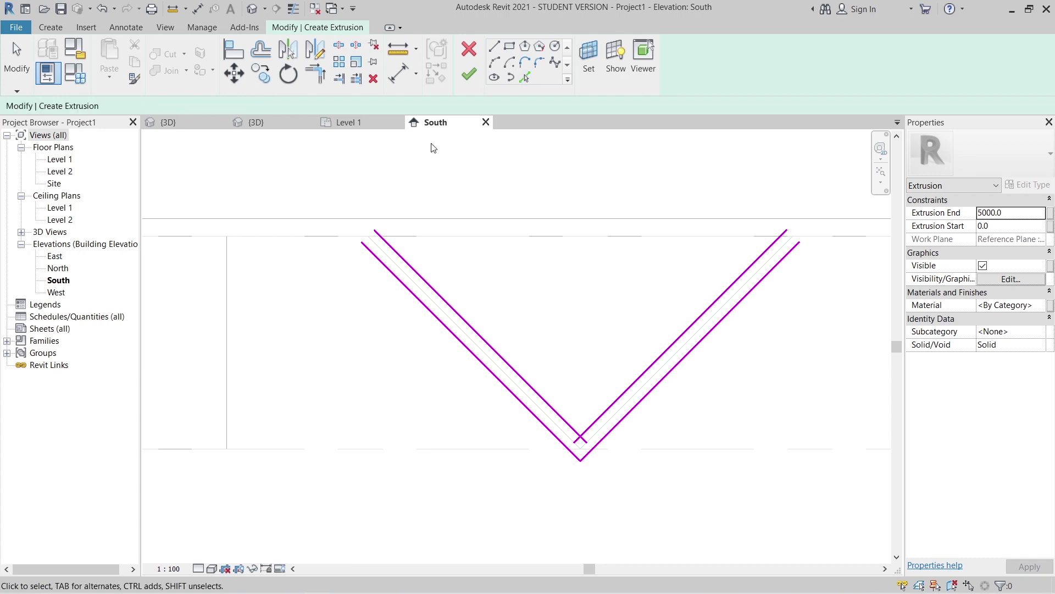
# Sketch a horizontal line along Level 2 from the left arm's inner edge outward past its outer edge.
pyautogui.scroll(3, 429, 223)
pyautogui.press('l')
pyautogui.press('i')
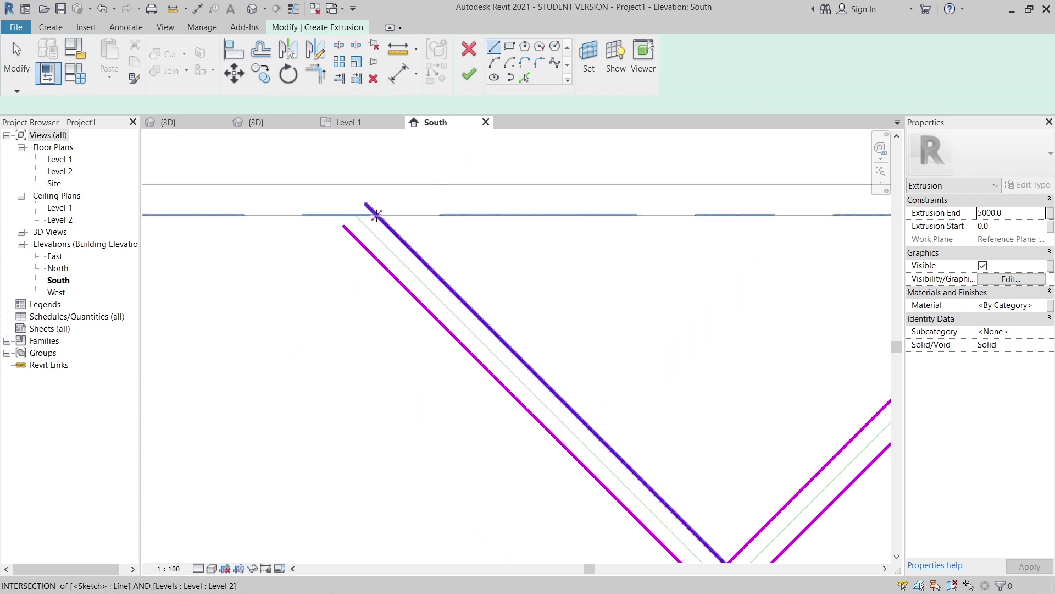
pyautogui.click(378, 214)
pyautogui.click(257, 215)
pyautogui.press('Escape')
# Sketch a horizontal line along Level 2 from the right arm's inner edge outward past its outer edge.
pyautogui.scroll(-2, 381, 297)
pyautogui.moveTo(494, 329); pyautogui.dragTo(230, 355, button='middle')
pyautogui.scroll(5, 597, 281)
pyautogui.click(537, 243)
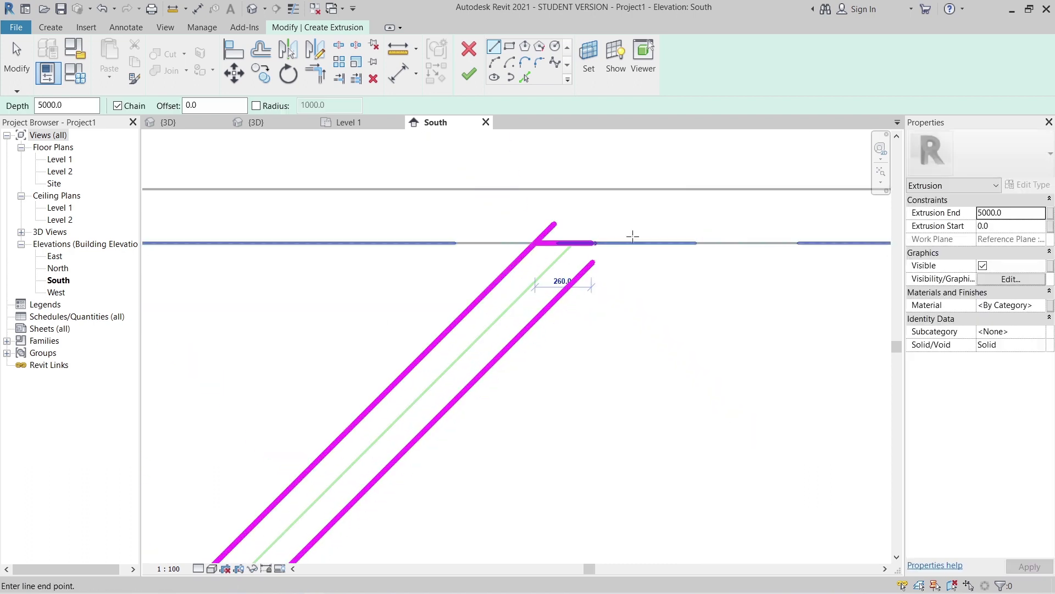
pyautogui.click(692, 242)
pyautogui.press('Escape')
pyautogui.press('Escape')
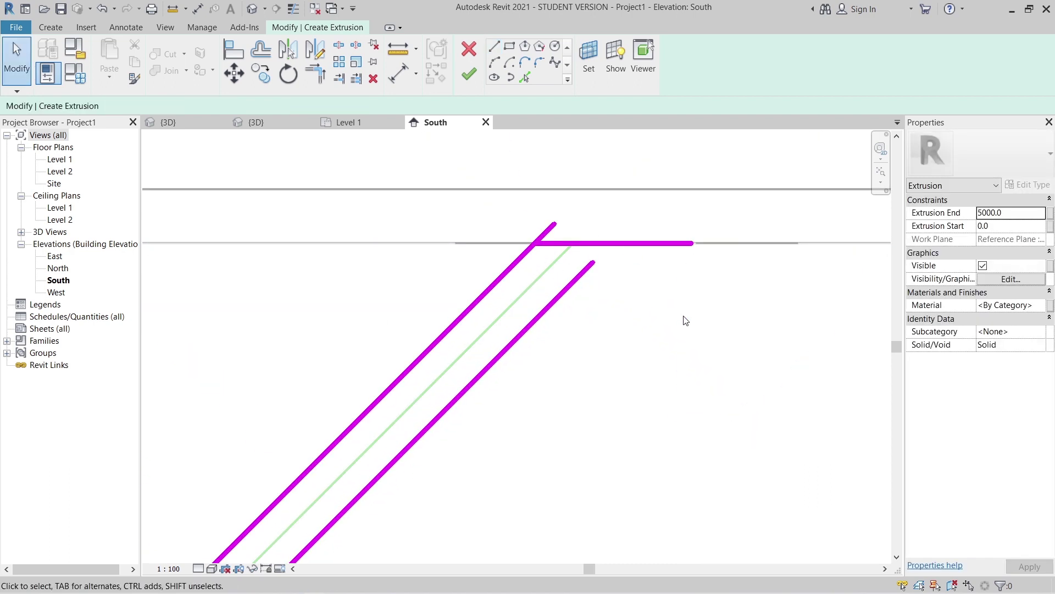
# Trim and extend the right arm's two edges and its Level 2 line into closed corners.
pyautogui.press('t')
pyautogui.press('r')
pyautogui.scroll(2, 566, 313)
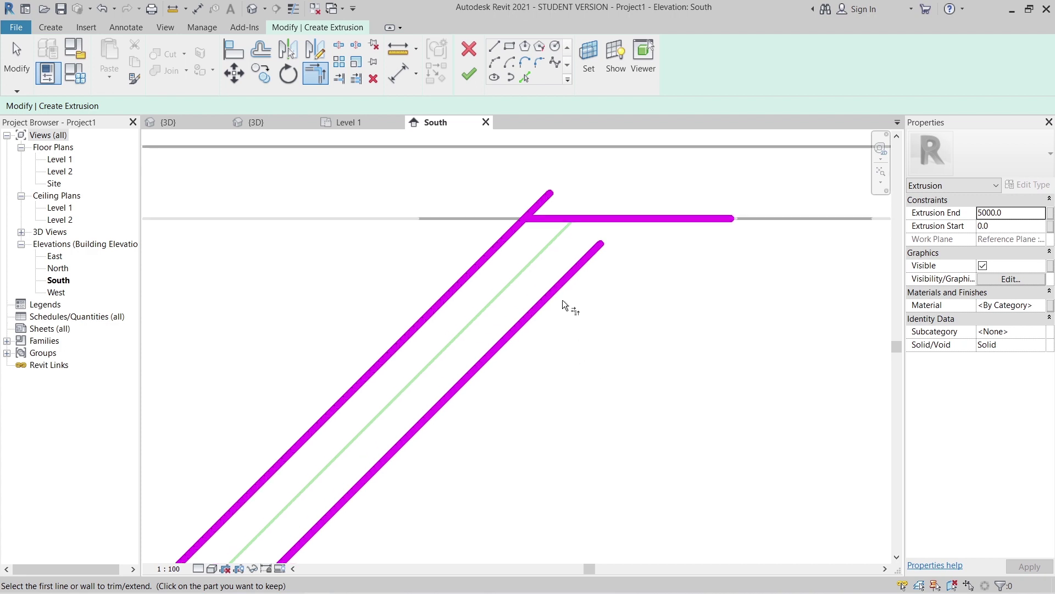
pyautogui.click(564, 264)
pyautogui.click(562, 223)
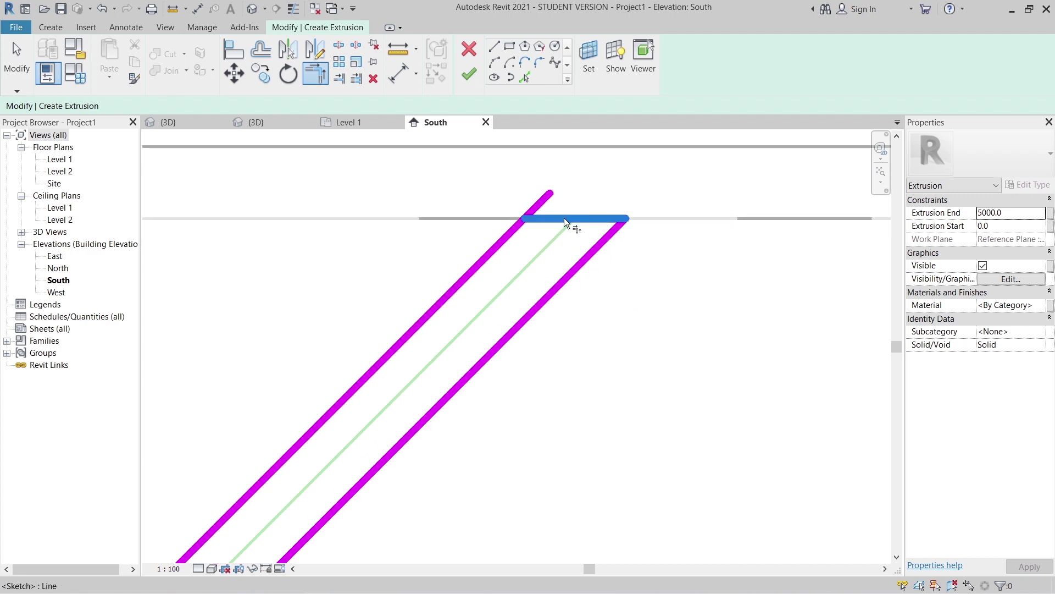
pyautogui.click(564, 217)
pyautogui.click(505, 237)
# Trim and extend the left arm's two edges and its Level 2 line into closed corners.
pyautogui.scroll(-6, 355, 318)
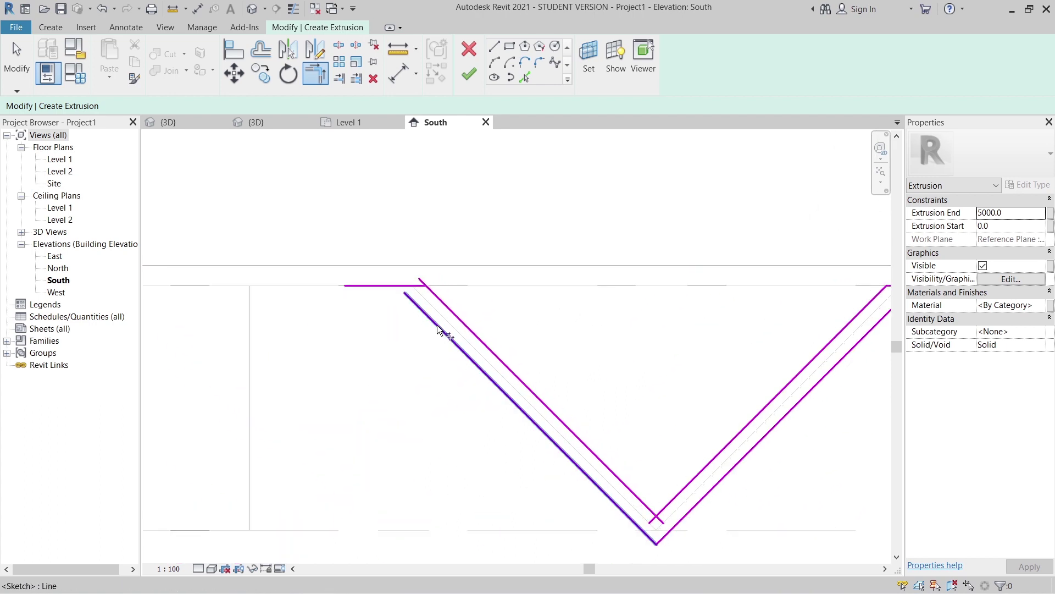
pyautogui.scroll(3, 437, 329)
pyautogui.click(405, 315)
pyautogui.click(392, 251)
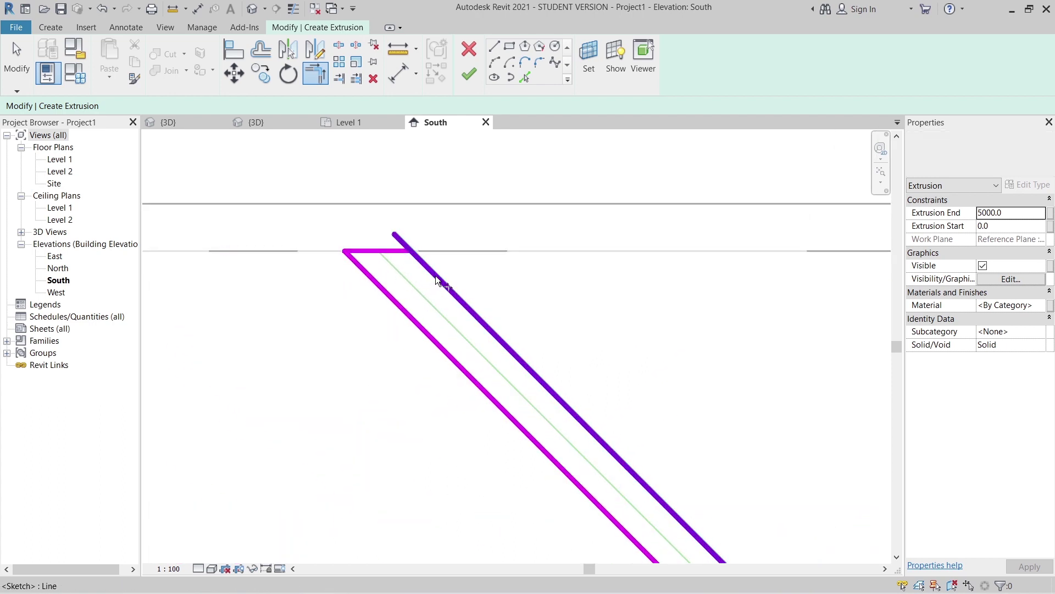
pyautogui.click(424, 264)
pyautogui.click(401, 253)
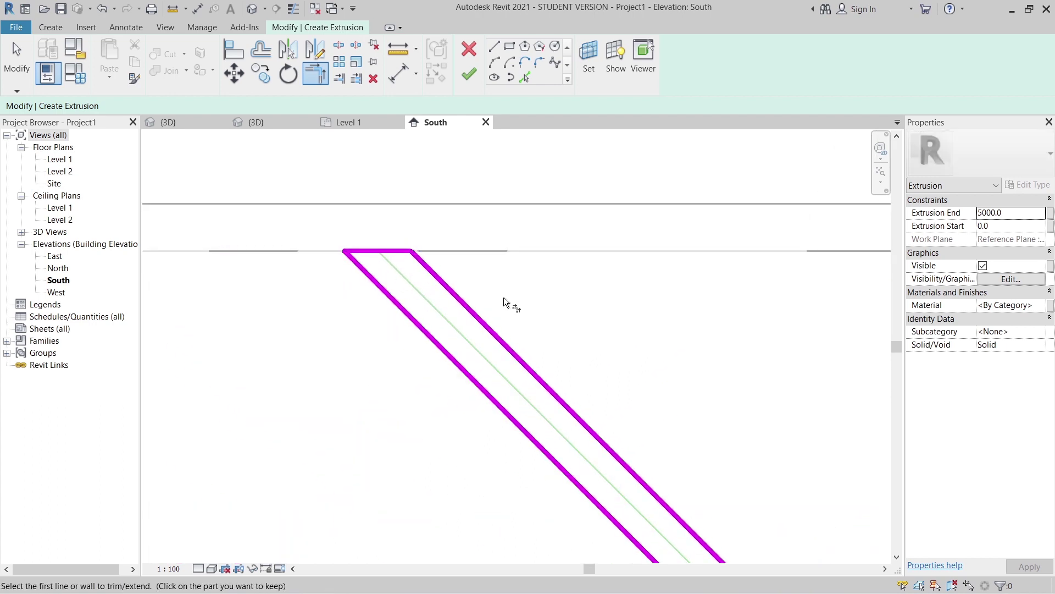
# Trim the two crossing inner edges to a corner at the base of the V profile.
pyautogui.scroll(-3, 504, 297)
pyautogui.moveTo(619, 362); pyautogui.dragTo(503, 208, button='middle')
pyautogui.scroll(3, 599, 384)
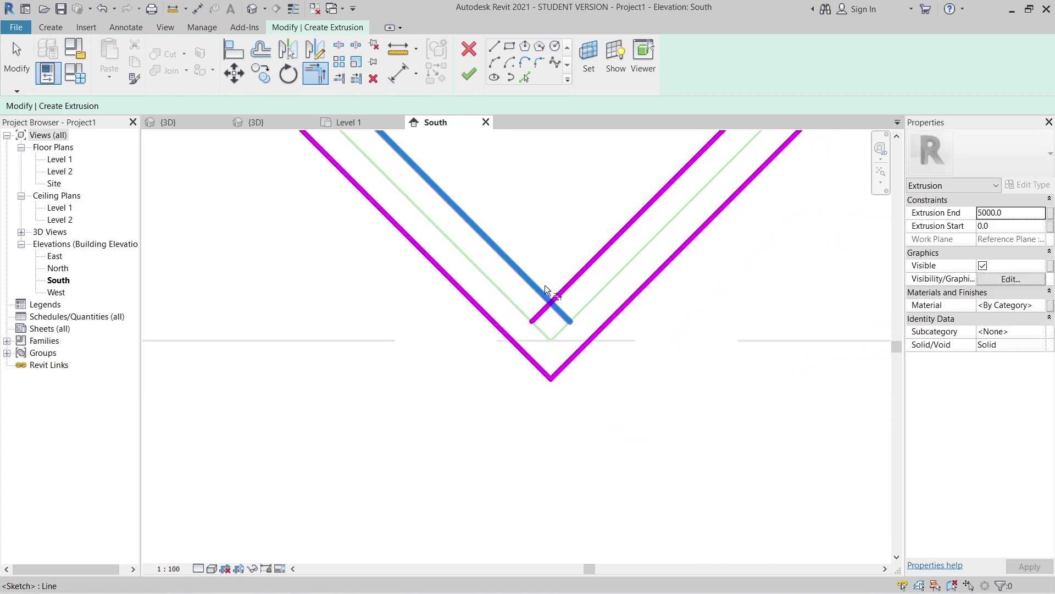
pyautogui.click(546, 285)
pyautogui.click(582, 270)
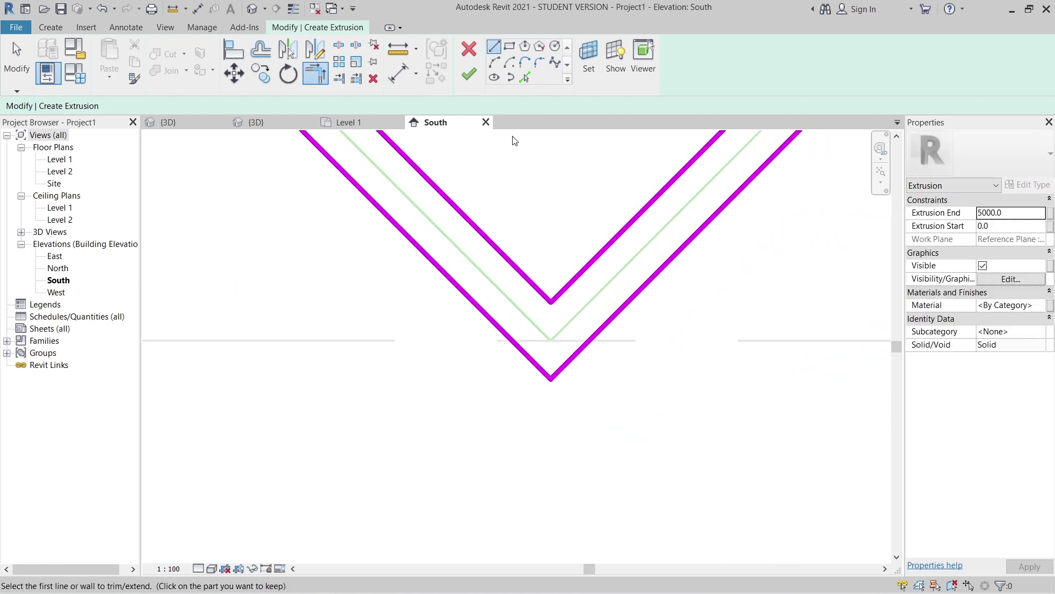
# Sketch a horizontal line along Level 1 across the V's outer edges and trim off the tip below it.
pyautogui.click(513, 340)
pyautogui.click(589, 340)
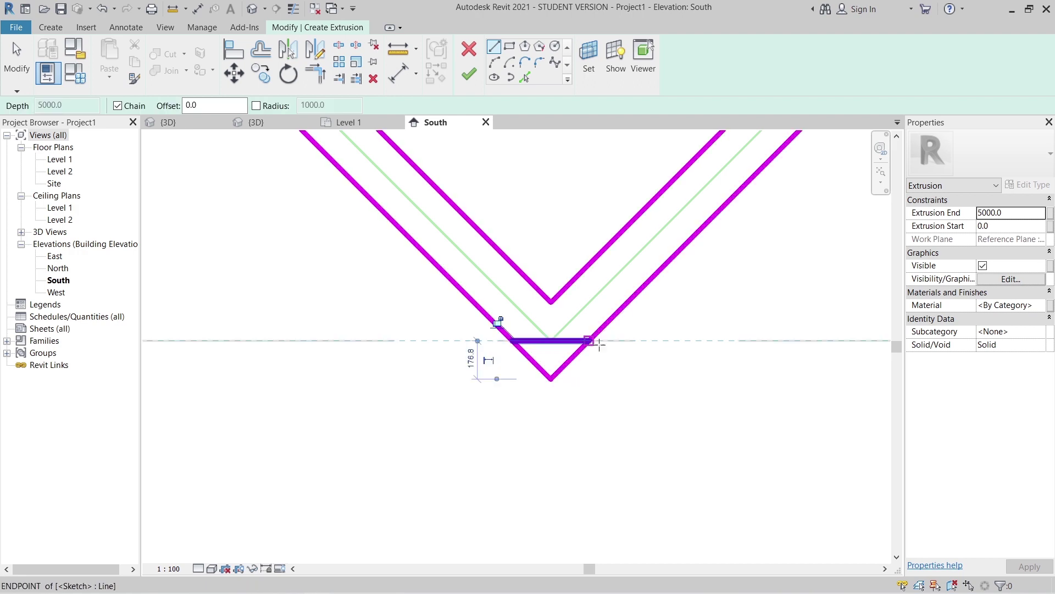
pyautogui.press('Escape')
pyautogui.press('Escape')
pyautogui.press('t')
pyautogui.press('r')
pyautogui.click(580, 340)
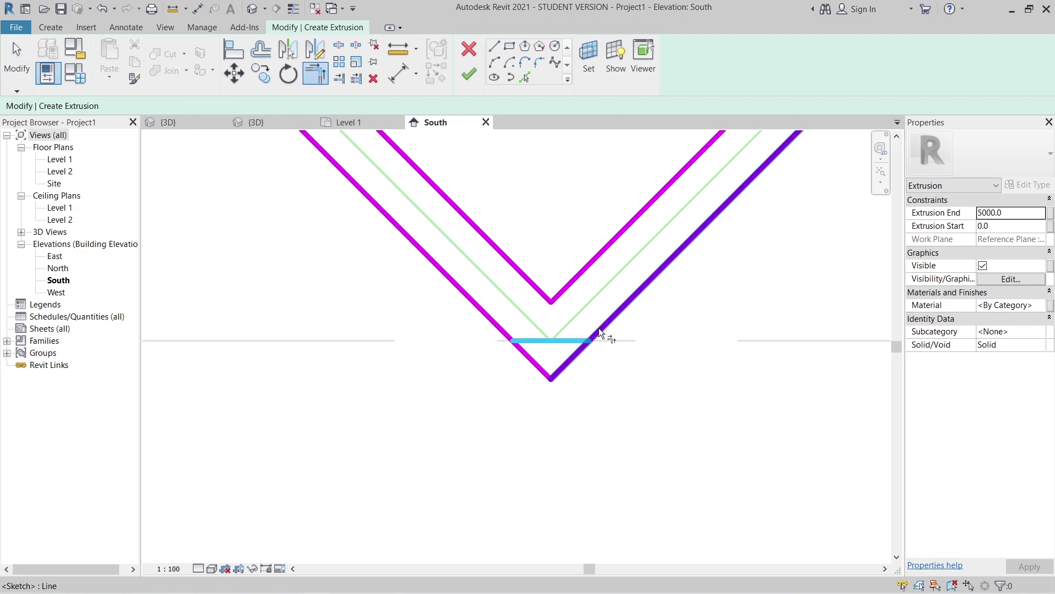
pyautogui.click(598, 328)
pyautogui.click(546, 339)
pyautogui.click(497, 326)
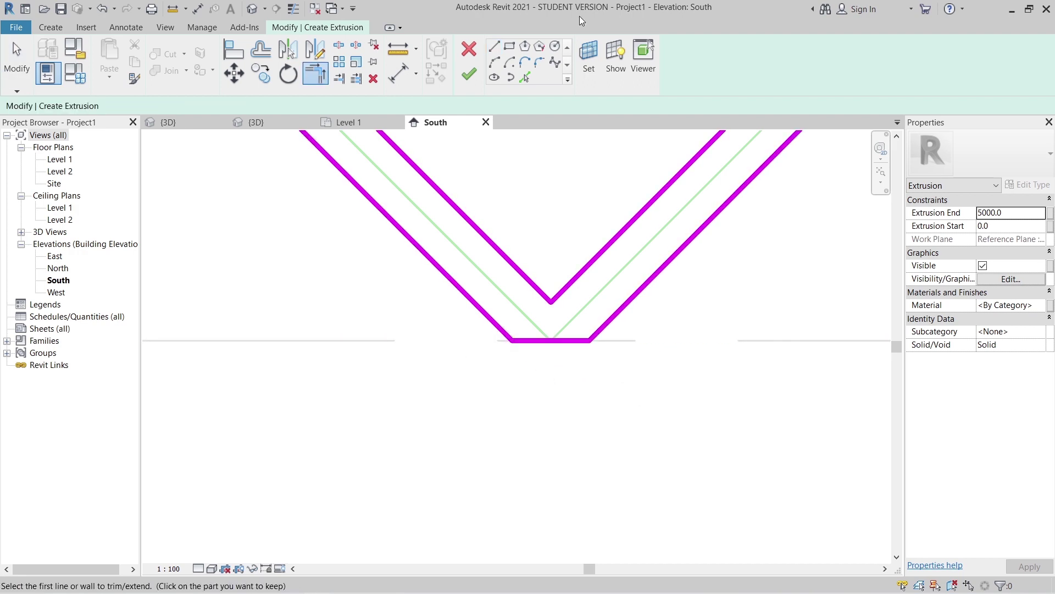
# Fillet the inner corner of the V profile with a 150 mm radius.
pyautogui.click(540, 63)
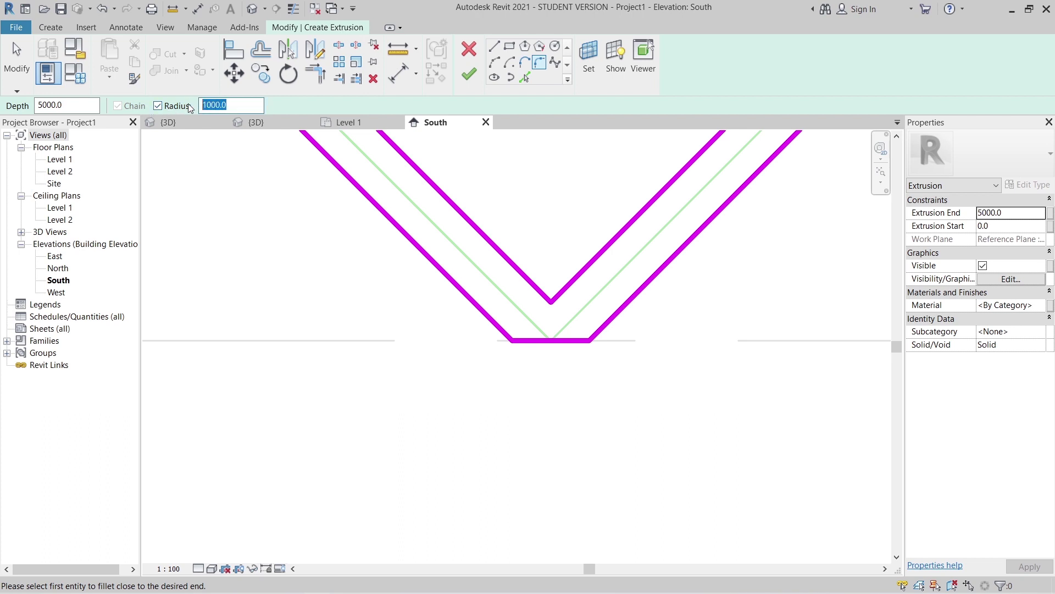
pyautogui.click(511, 254)
pyautogui.click(582, 264)
pyautogui.press('Escape')
pyautogui.scroll(-3, 566, 236)
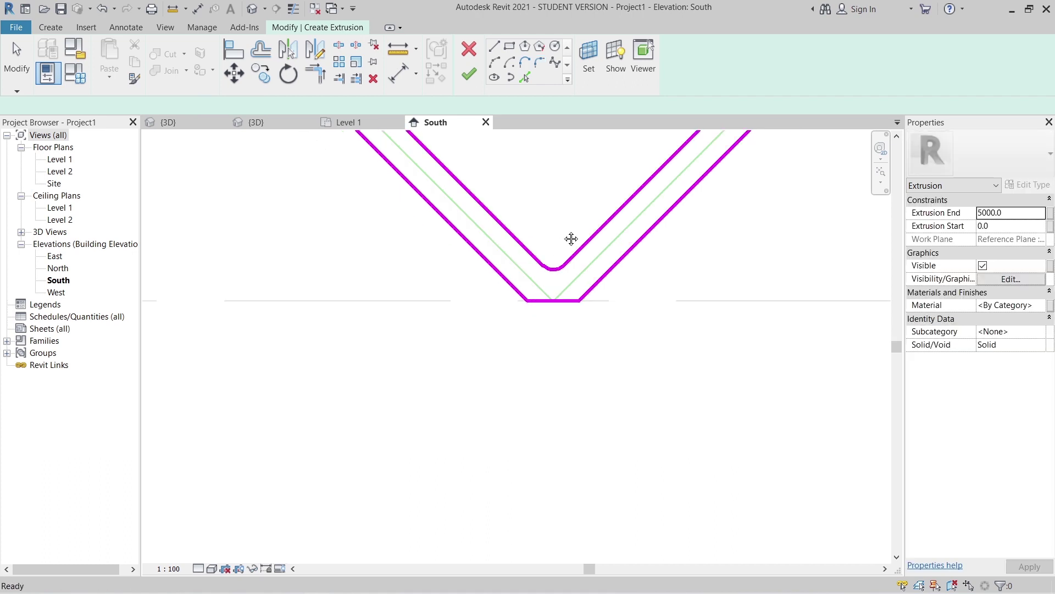
pyautogui.scroll(4, 512, 284)
pyautogui.click(525, 303)
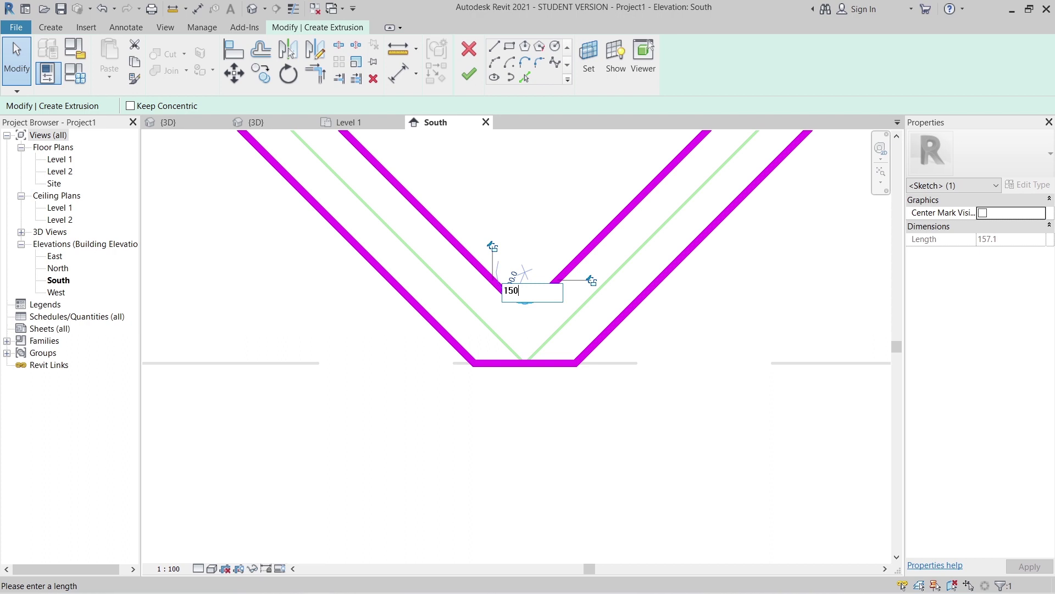
pyautogui.press('Return')
pyautogui.click(552, 216)
pyautogui.scroll(-3, 550, 218)
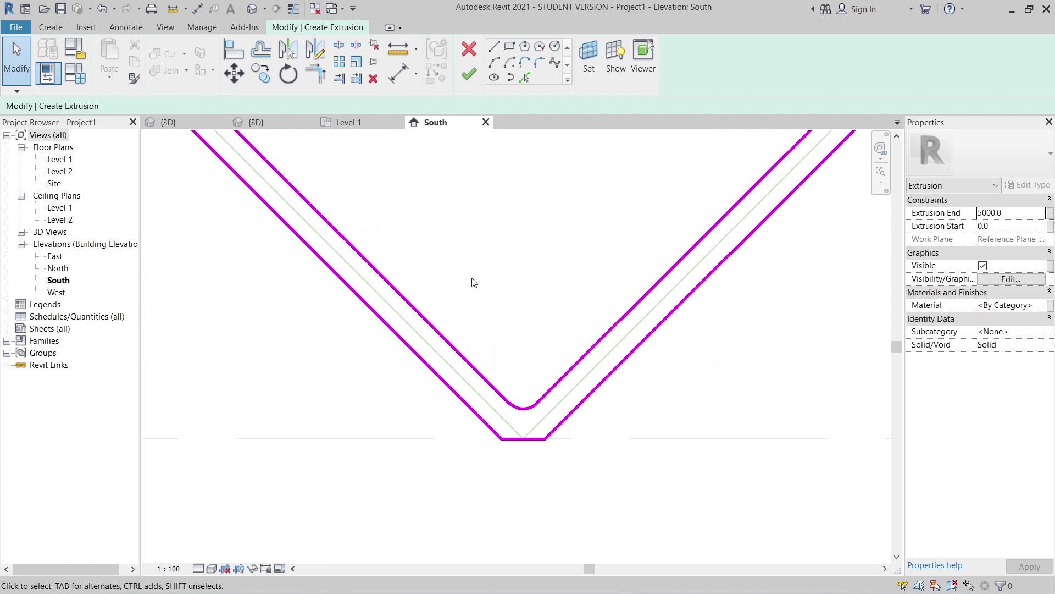
# Finish the V extrusion sketch and link its material to a new family parameter named M.
pyautogui.scroll(-2, 473, 281)
pyautogui.click(468, 75)
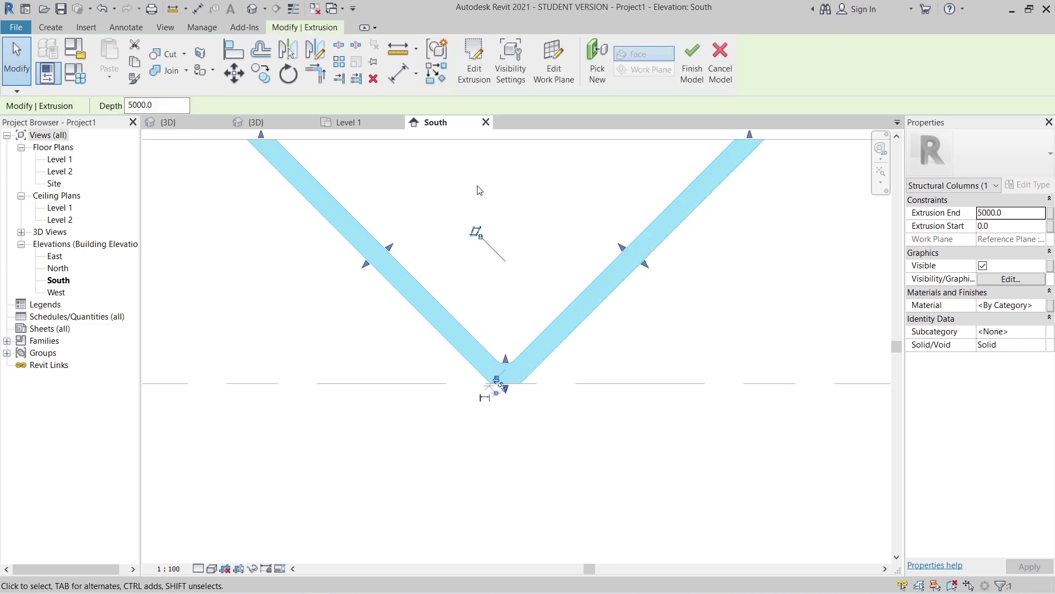
pyautogui.click(1050, 305)
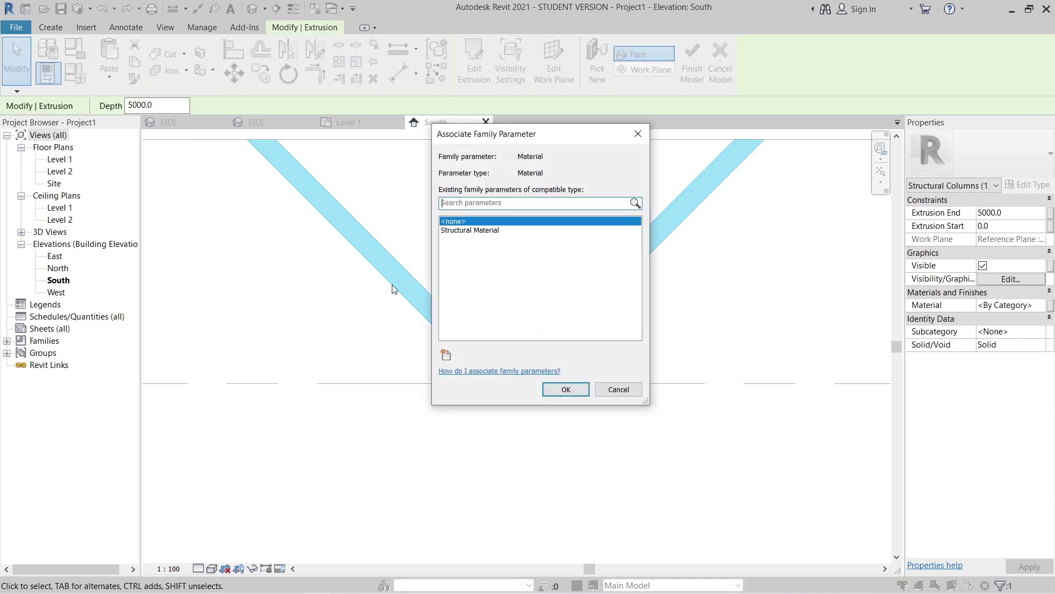
pyautogui.click(447, 355)
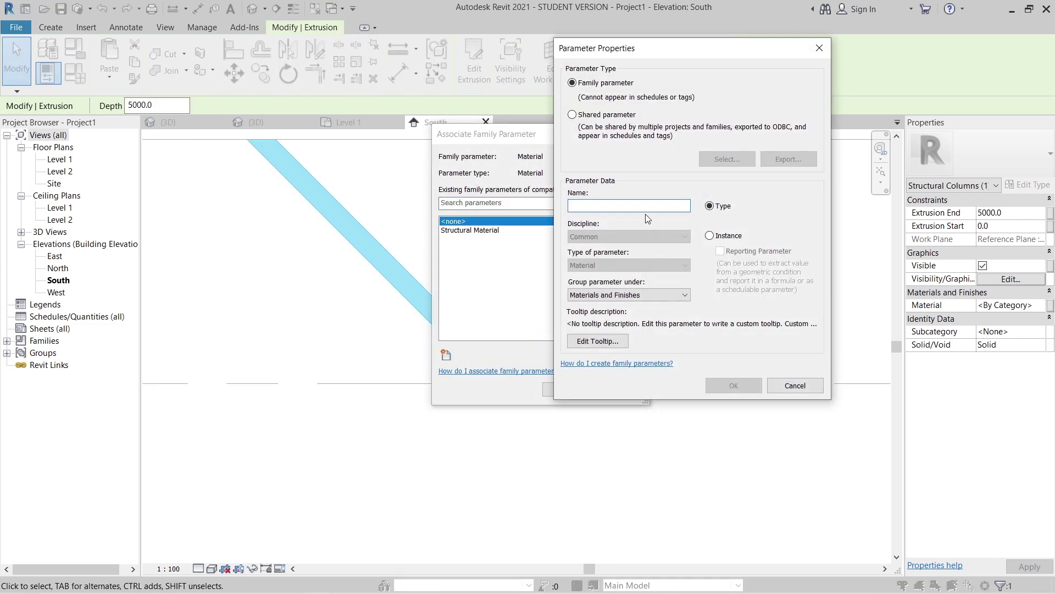
pyautogui.write('M')
pyautogui.press('Return')
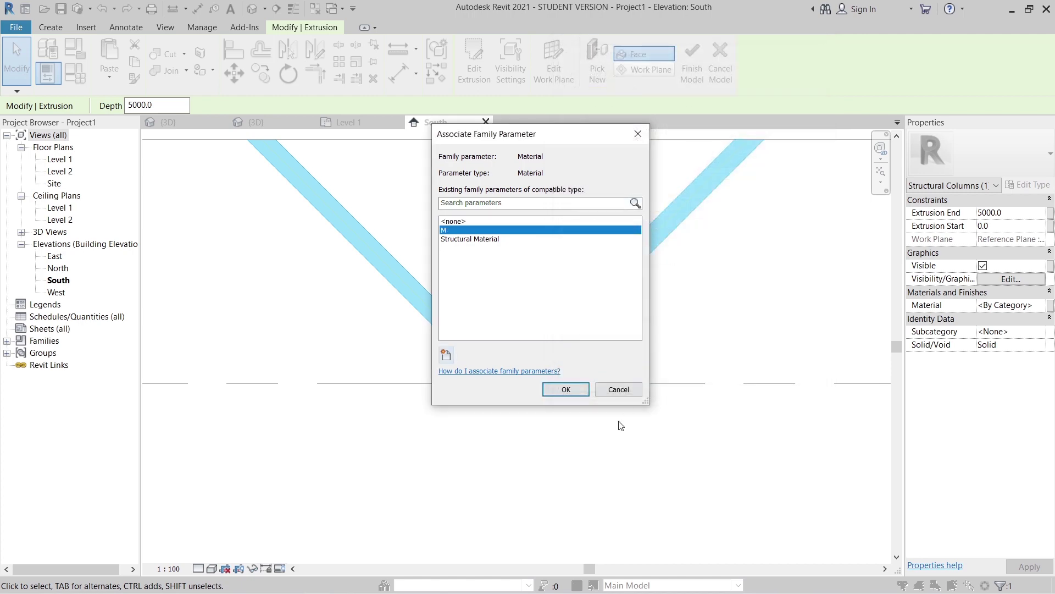
pyautogui.click(566, 390)
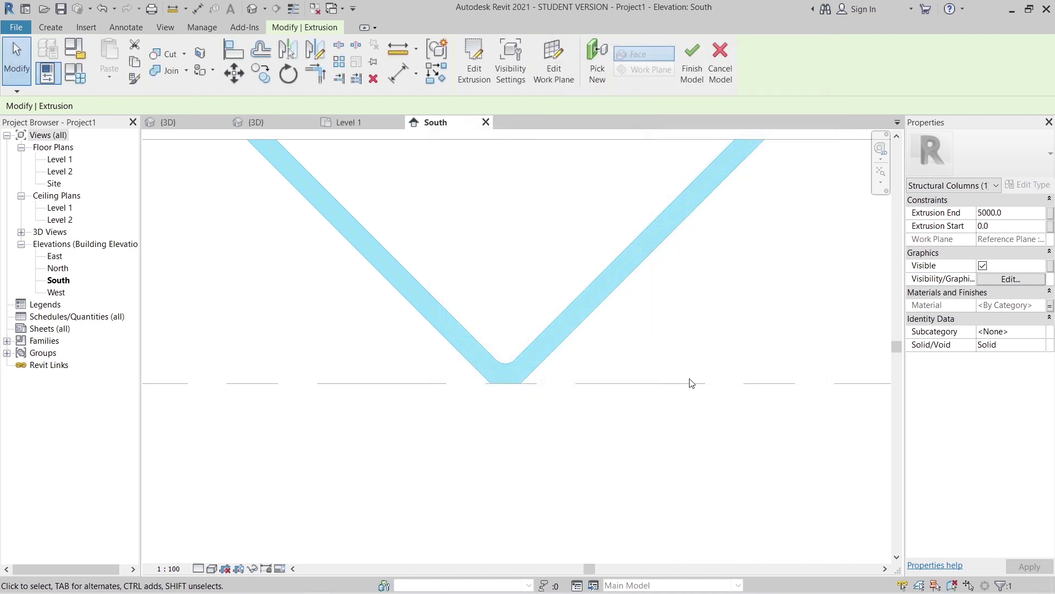
# Set the V extrusion's end to 200 mm in the 3D view and finish the in-place model.
pyautogui.click(269, 131)
pyautogui.keyDown('shift'); pyautogui.moveTo(617, 328); pyautogui.dragTo(528, 352, button='middle'); pyautogui.keyUp('shift')
pyautogui.click(1015, 212)
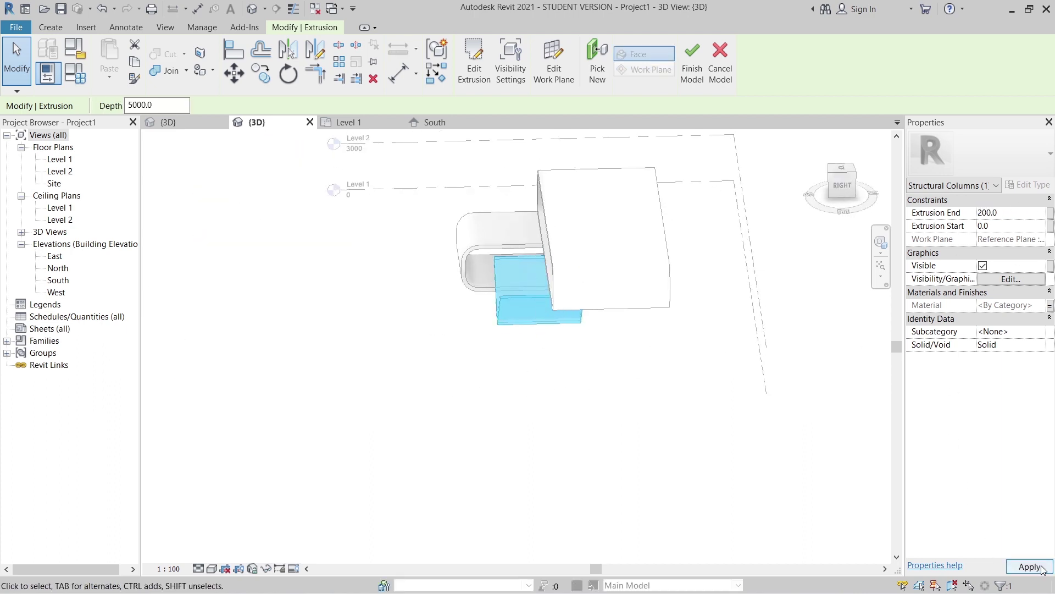
pyautogui.click(1040, 566)
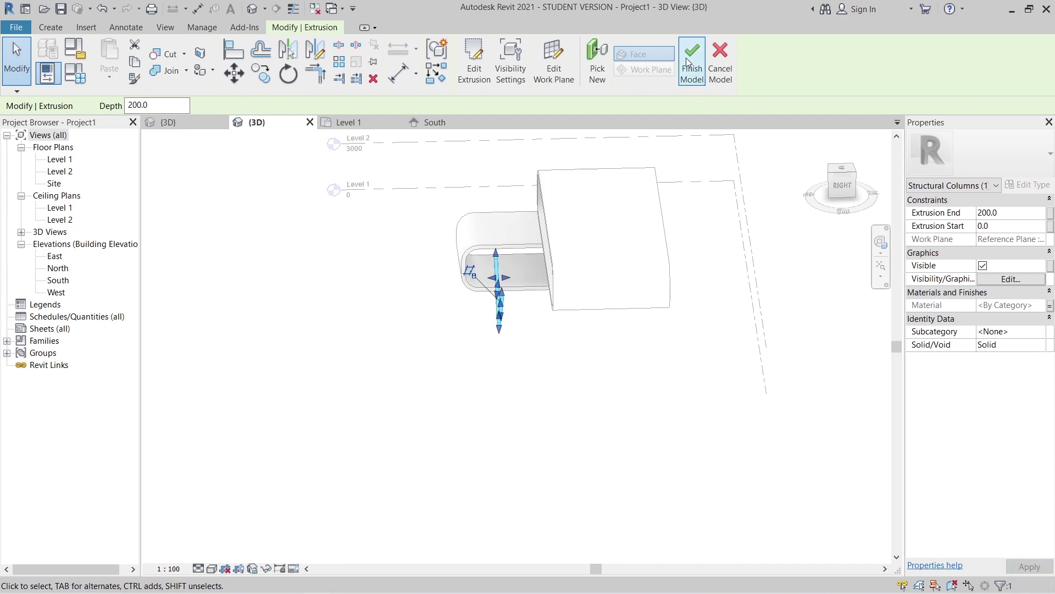
# Move the V support 3200 mm along Level 2 toward the upper volume, with Constrain off and Disjoin on.
pyautogui.click(843, 183)
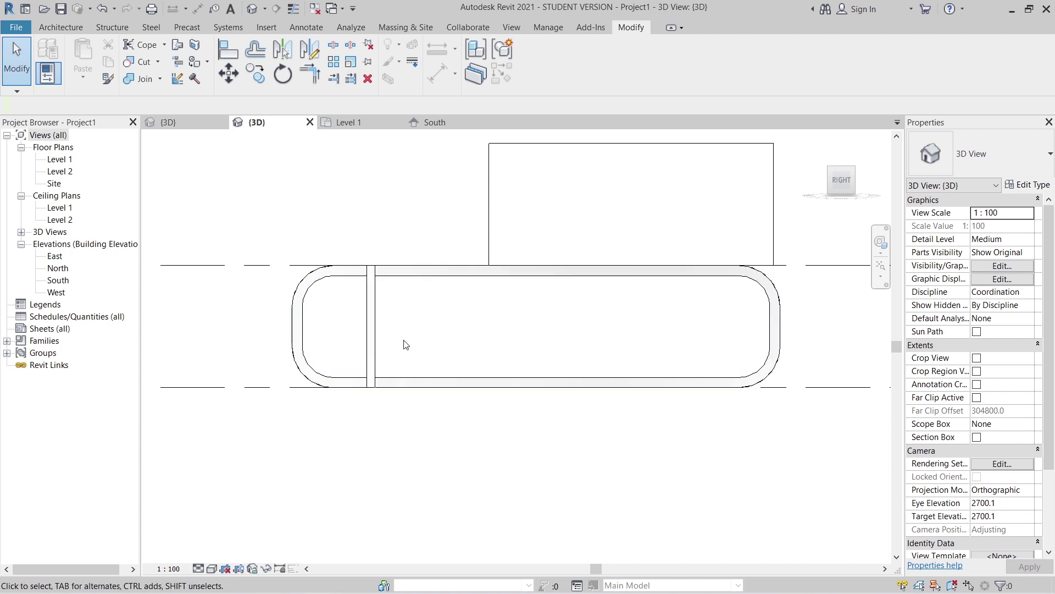
pyautogui.click(370, 333)
pyautogui.press('m')
pyautogui.press('v')
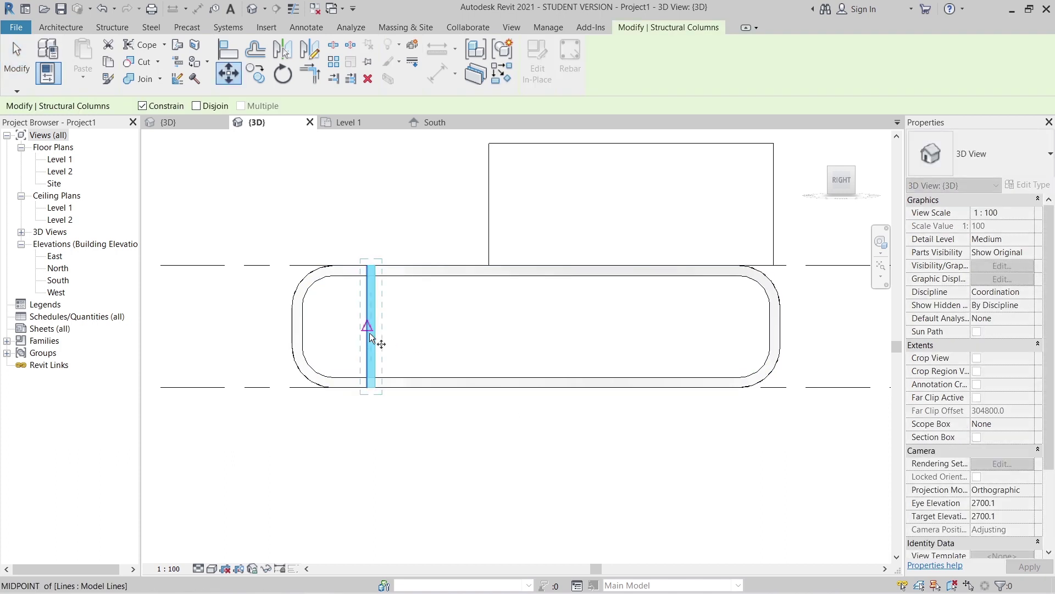
pyautogui.scroll(3, 369, 332)
pyautogui.click(371, 266)
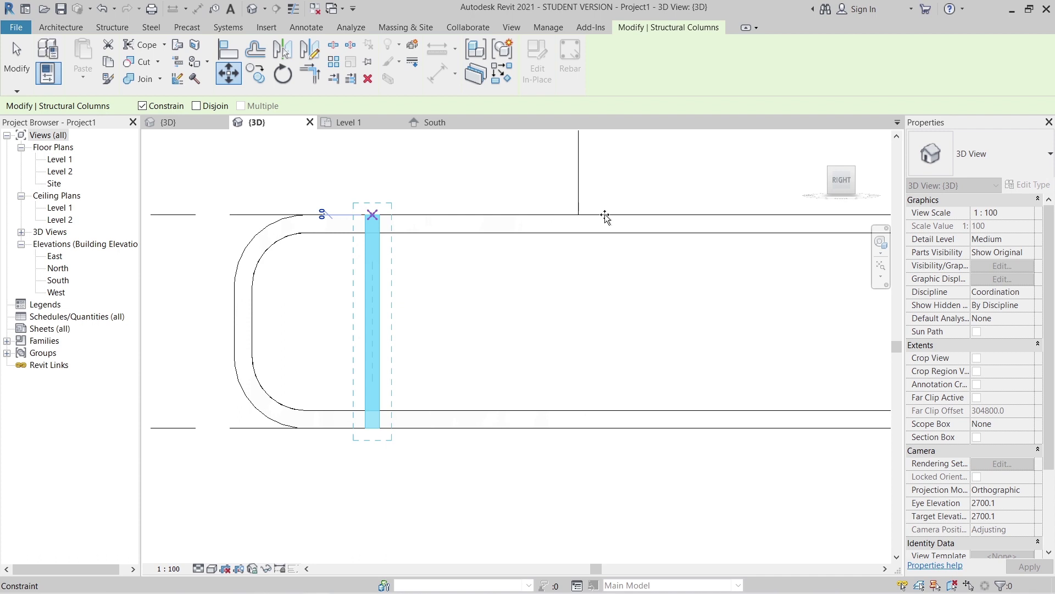
pyautogui.click(197, 106)
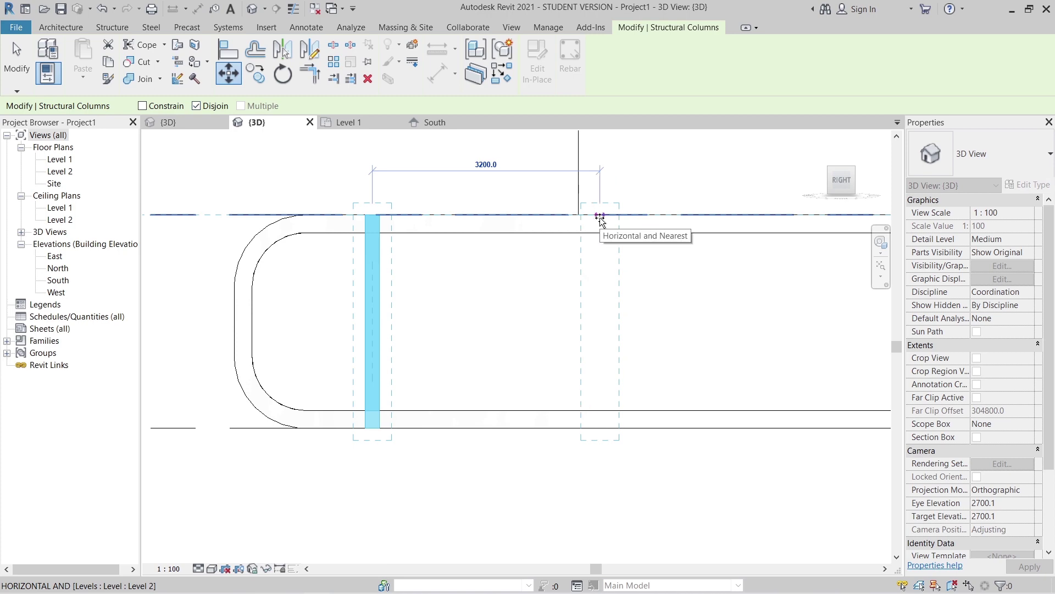
pyautogui.click(599, 218)
pyautogui.scroll(-4, 605, 264)
pyautogui.click(518, 369)
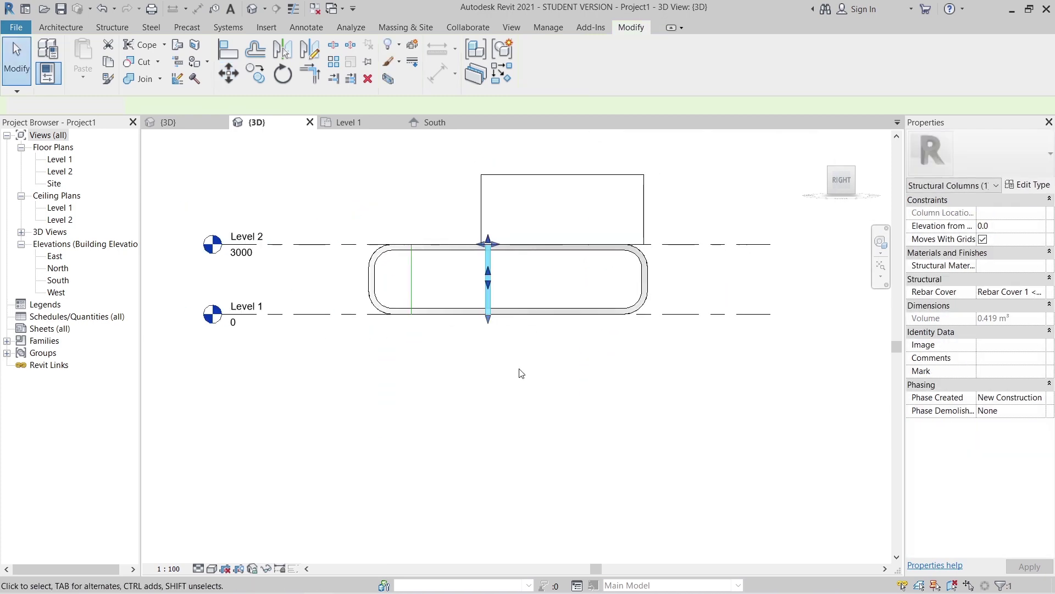
pyautogui.click(489, 294)
pyautogui.press('a')
pyautogui.press('r')
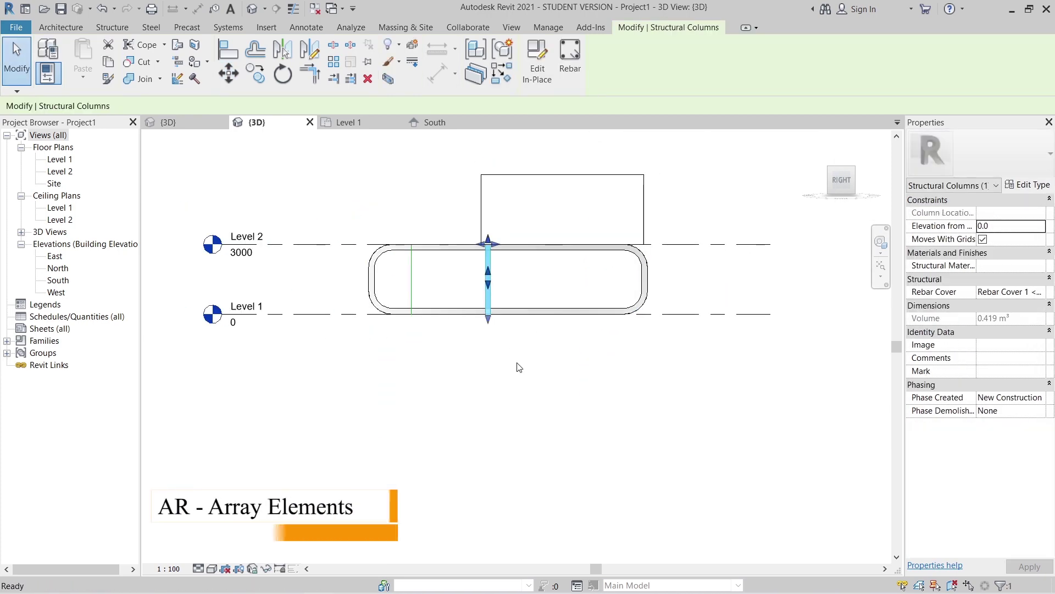
pyautogui.scroll(4, 504, 347)
pyautogui.click(426, 206)
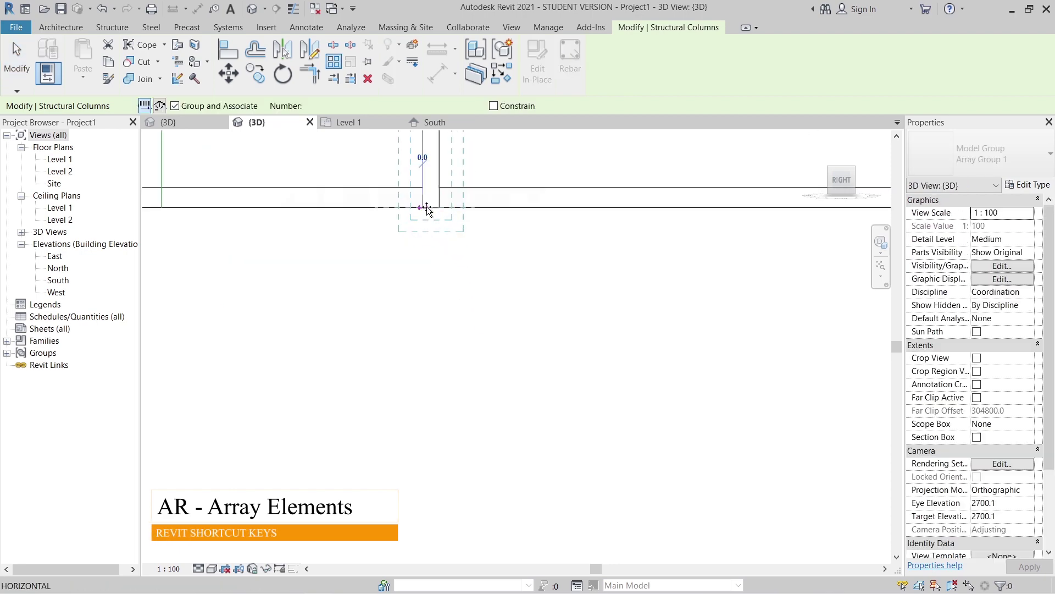
pyautogui.click(438, 266)
pyautogui.press('Escape')
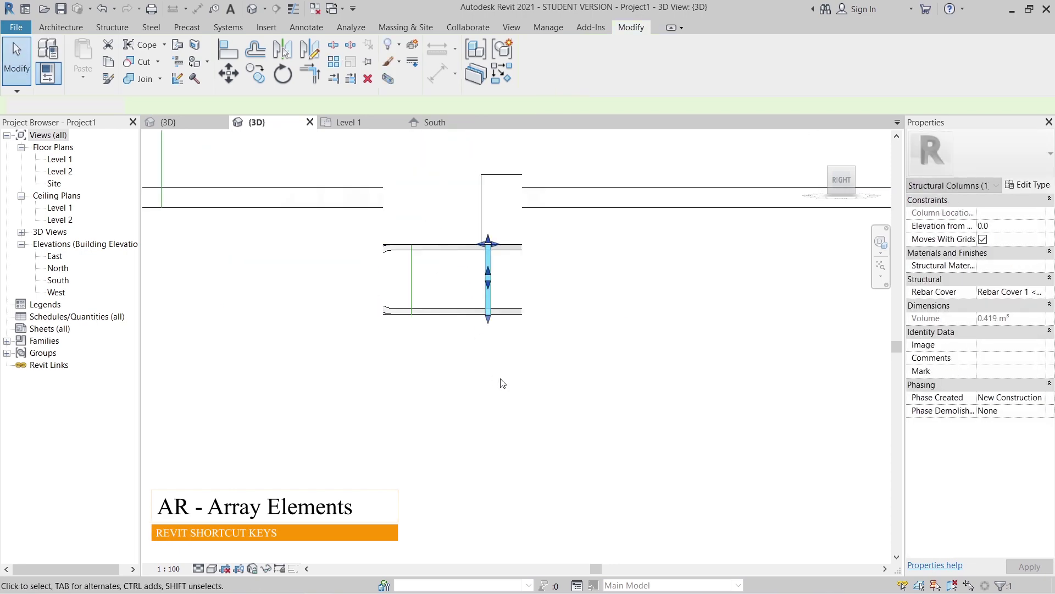
pyautogui.scroll(-3, 500, 381)
pyautogui.scroll(3, 506, 377)
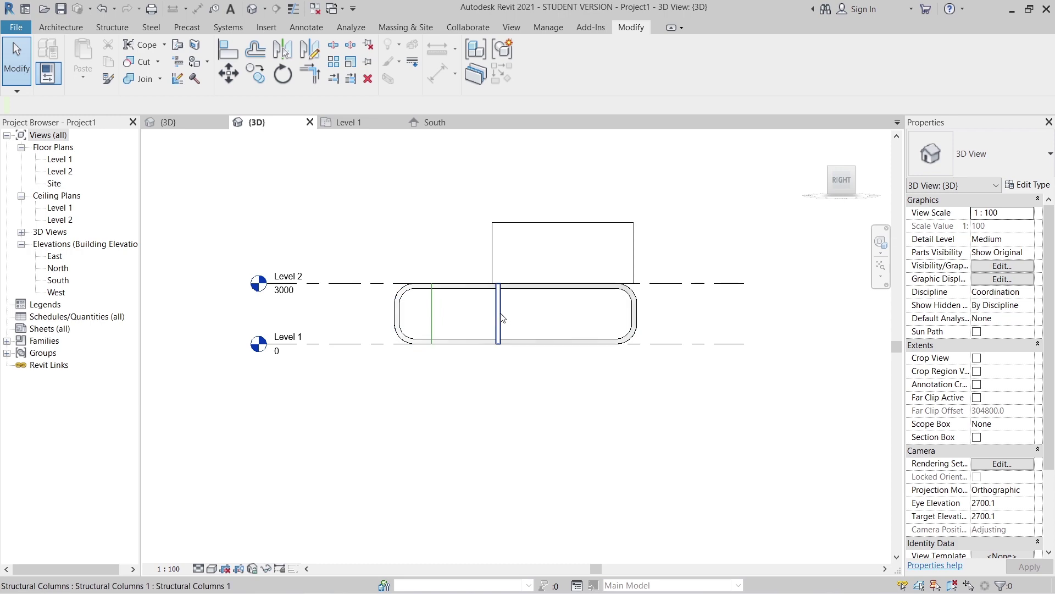
# Array the V support linearly along Level 1 beneath the upper volume, placing the 2nd member and setting 5 members.
pyautogui.click(498, 318)
pyautogui.press('m')
pyautogui.press('v')
pyautogui.scroll(5, 504, 372)
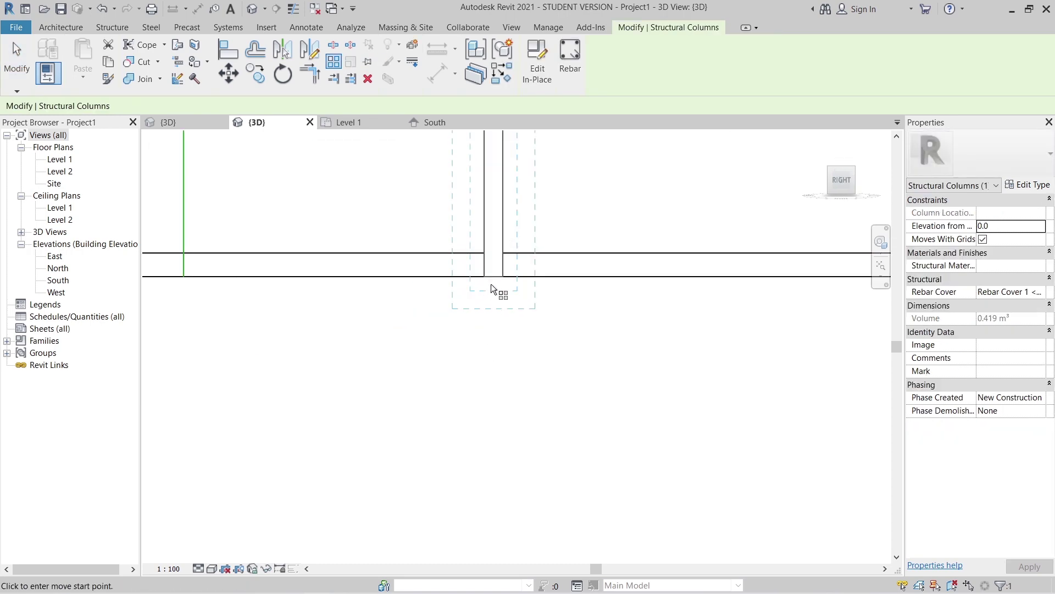
pyautogui.press('a')
pyautogui.press('r')
pyautogui.click(599, 276)
pyautogui.scroll(-3, 618, 278)
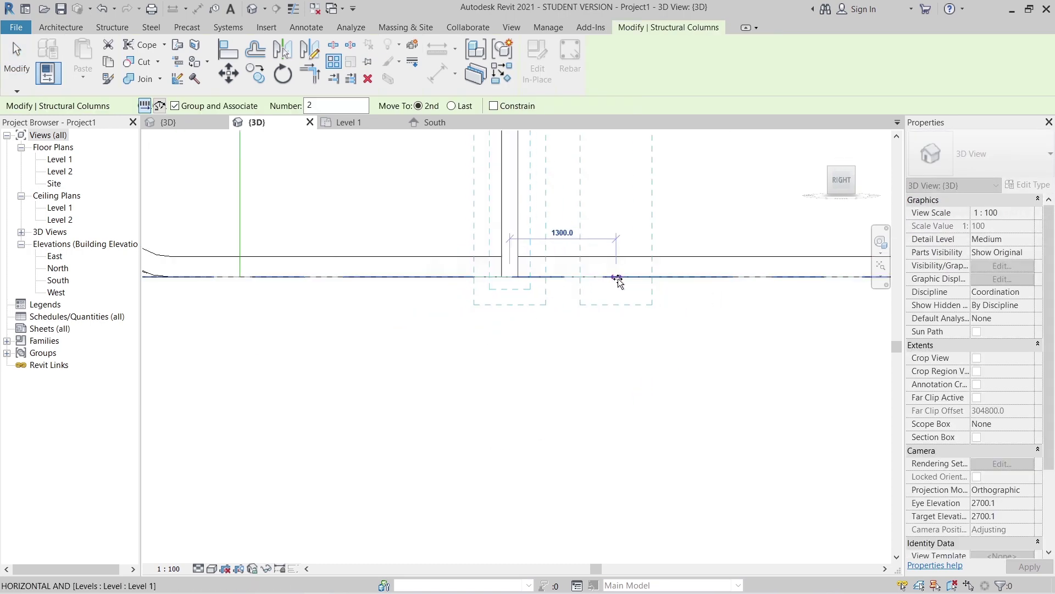
pyautogui.click(661, 277)
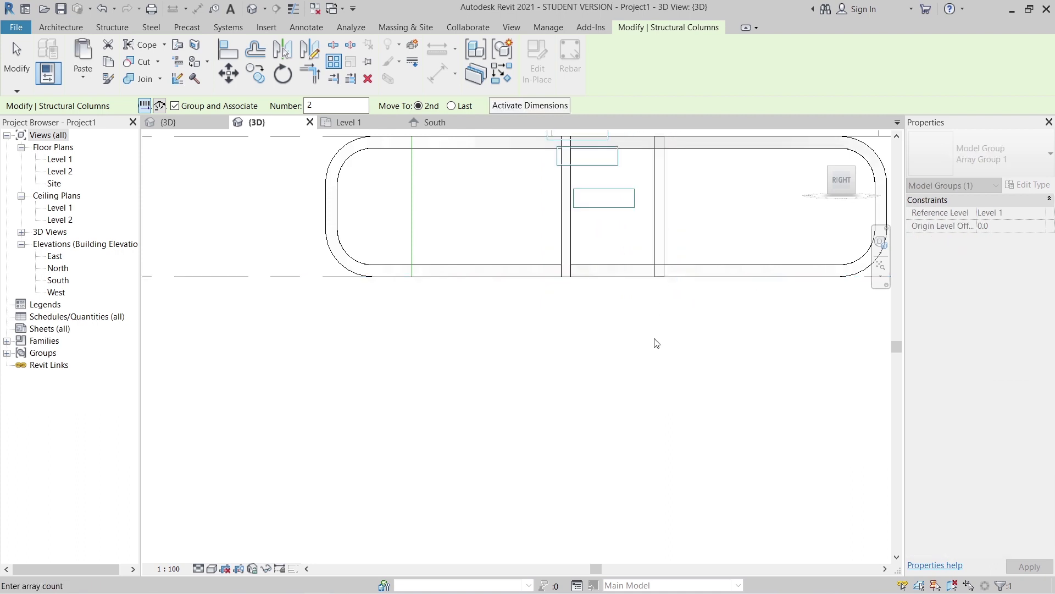
pyautogui.scroll(-3, 656, 343)
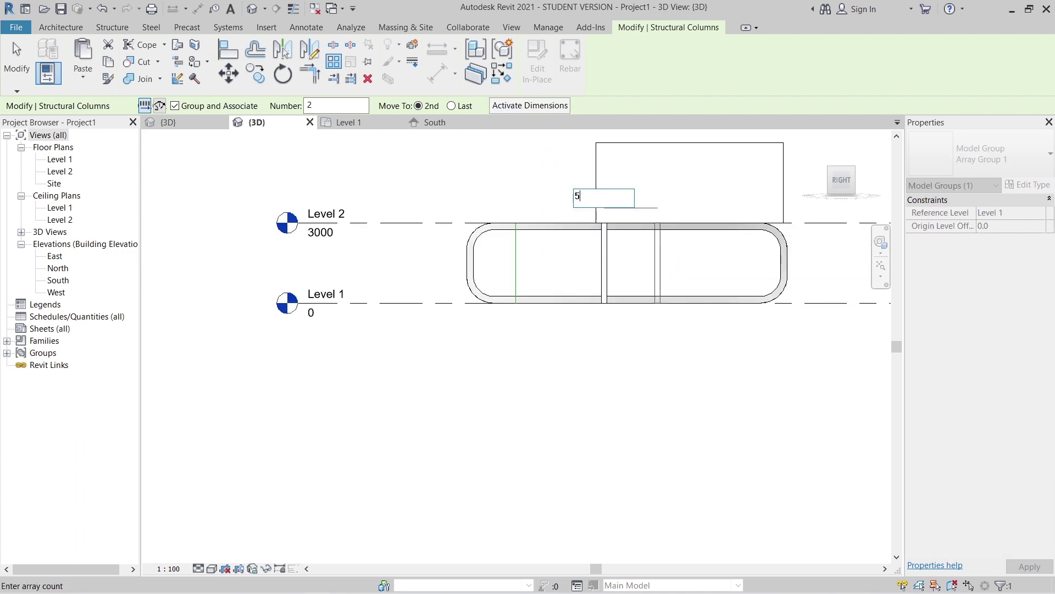
pyautogui.write('5')
pyautogui.press('Return')
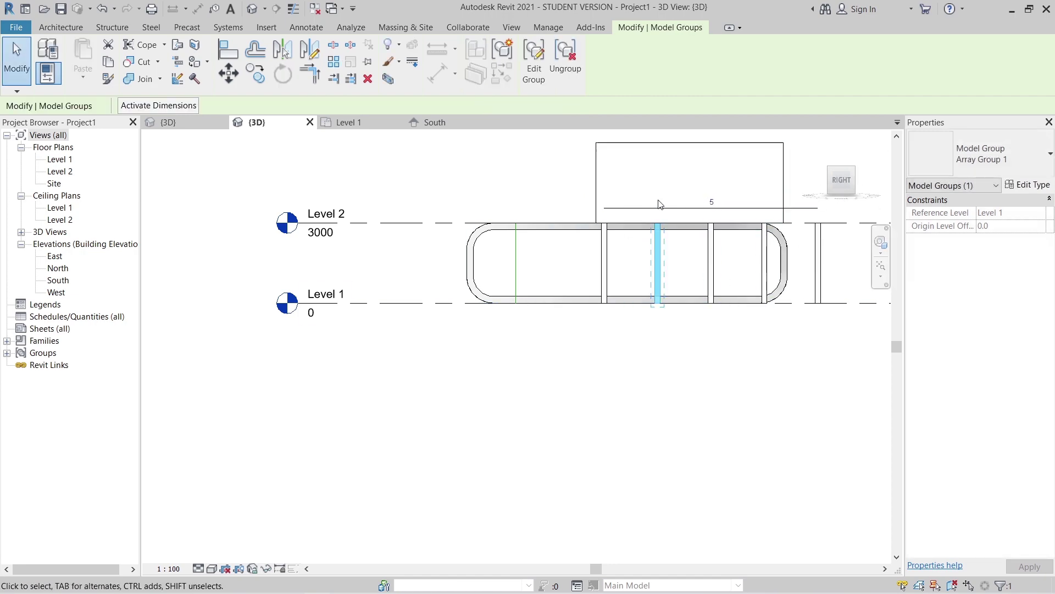
# Set the V support array's member count to 4.
pyautogui.click(709, 202)
pyautogui.write('4')
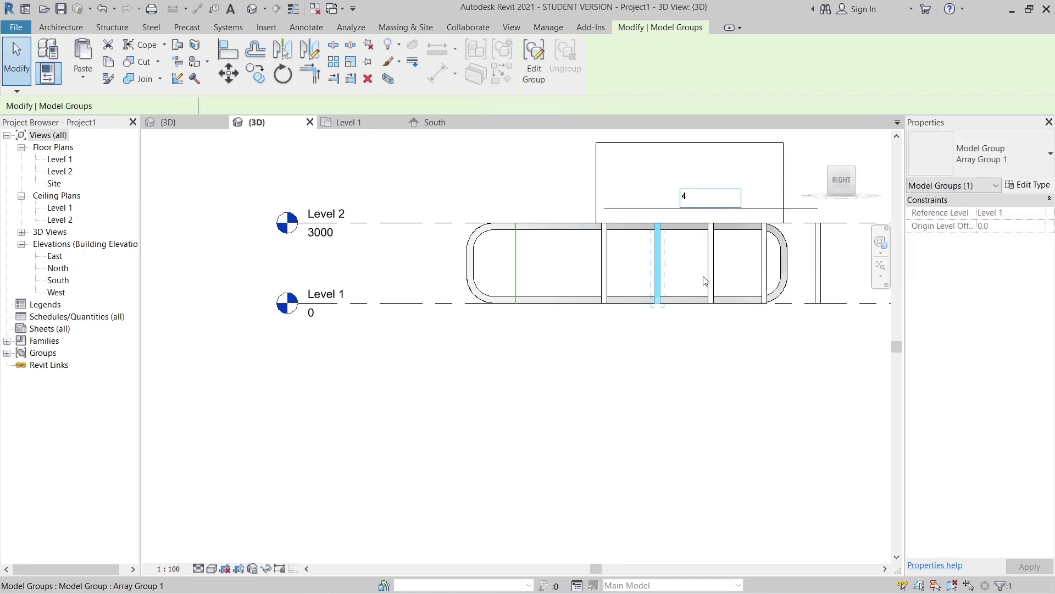
pyautogui.press('Return')
pyautogui.click(718, 394)
# Delete the leftover V-shaped chain of model lines beside the lower shell.
pyautogui.scroll(-2, 597, 404)
pyautogui.keyDown('shift'); pyautogui.moveTo(597, 405); pyautogui.dragTo(586, 307, button='middle'); pyautogui.keyUp('shift')
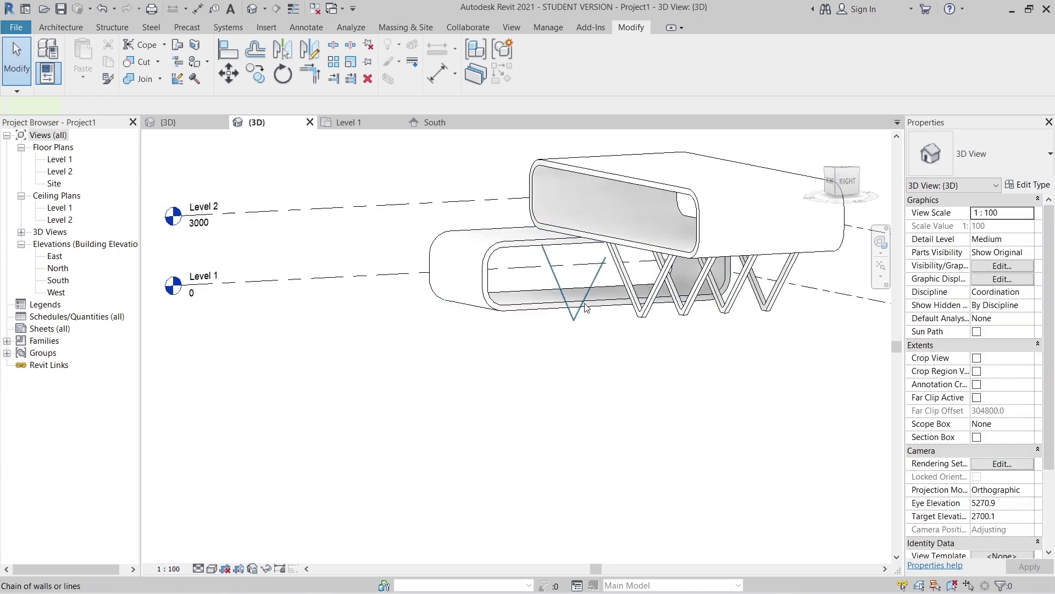
pyautogui.click(585, 308)
pyautogui.press('Delete')
# Select all four arrayed V supports and temporarily isolate them in the 3D view.
pyautogui.scroll(-1, 644, 335)
pyautogui.keyDown('shift'); pyautogui.moveTo(645, 339); pyautogui.dragTo(782, 396, button='middle'); pyautogui.keyUp('shift')
pyautogui.scroll(3, 624, 327)
pyautogui.keyDown('shift'); pyautogui.moveTo(640, 368); pyautogui.dragTo(636, 417, button='middle'); pyautogui.keyUp('shift')
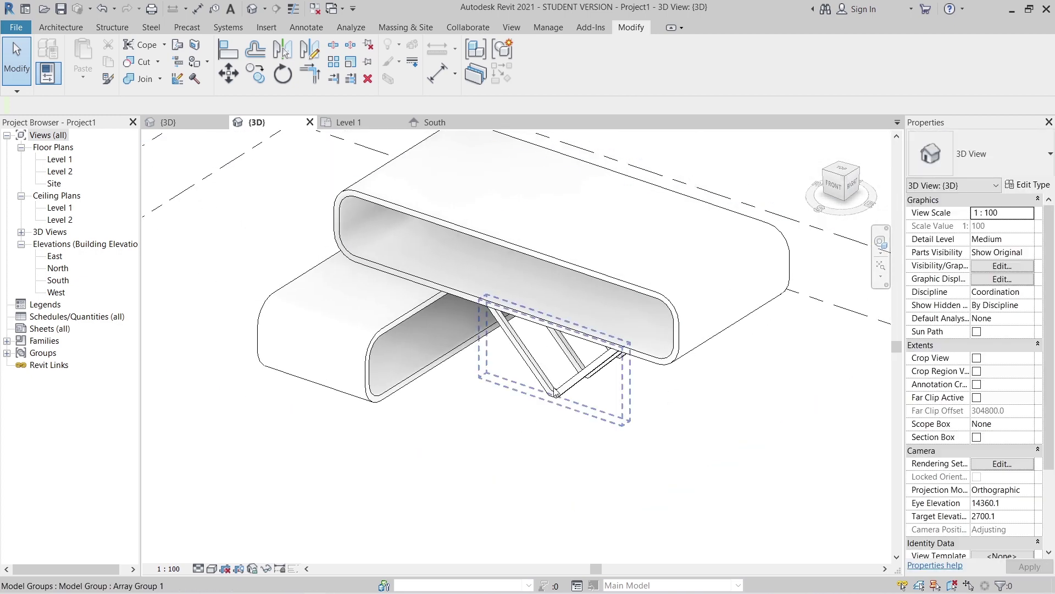
pyautogui.click(582, 374)
pyautogui.keyDown('shift'); pyautogui.moveTo(582, 374); pyautogui.dragTo(635, 409, button='middle'); pyautogui.keyUp('shift')
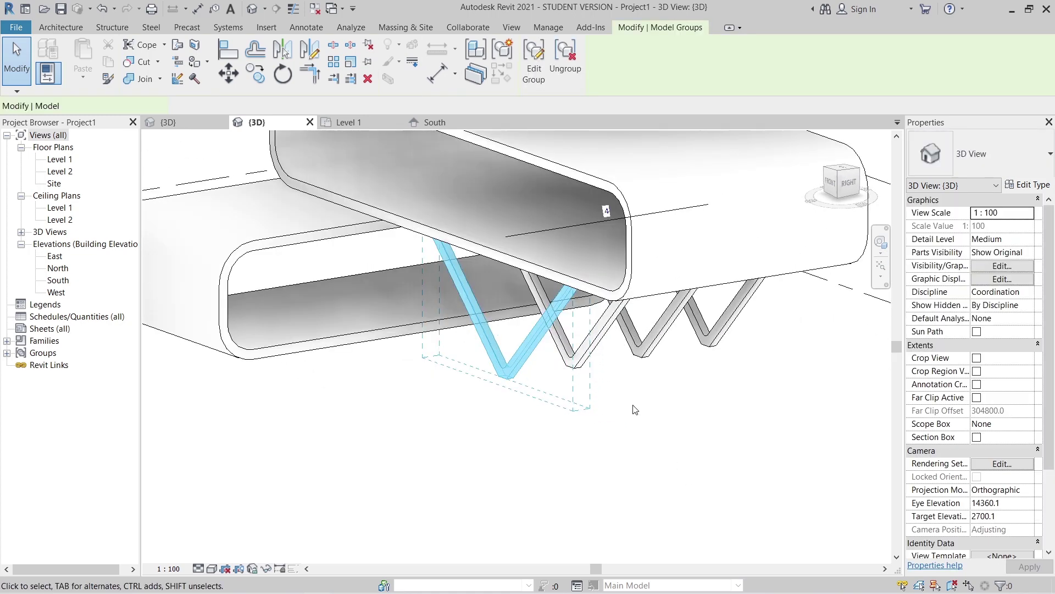
pyautogui.keyDown('ctrl'); pyautogui.click(598, 347); pyautogui.keyUp('ctrl')
pyautogui.keyDown('ctrl'); pyautogui.click(664, 334); pyautogui.keyUp('ctrl')
pyautogui.keyDown('ctrl'); pyautogui.click(739, 319); pyautogui.keyUp('ctrl')
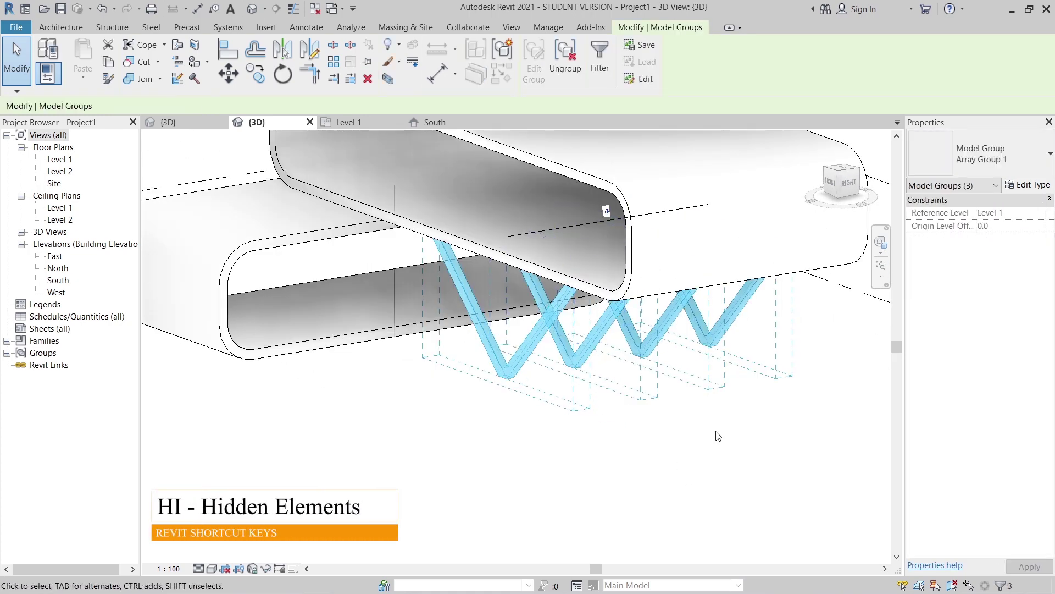
pyautogui.press('h')
pyautogui.press('i')
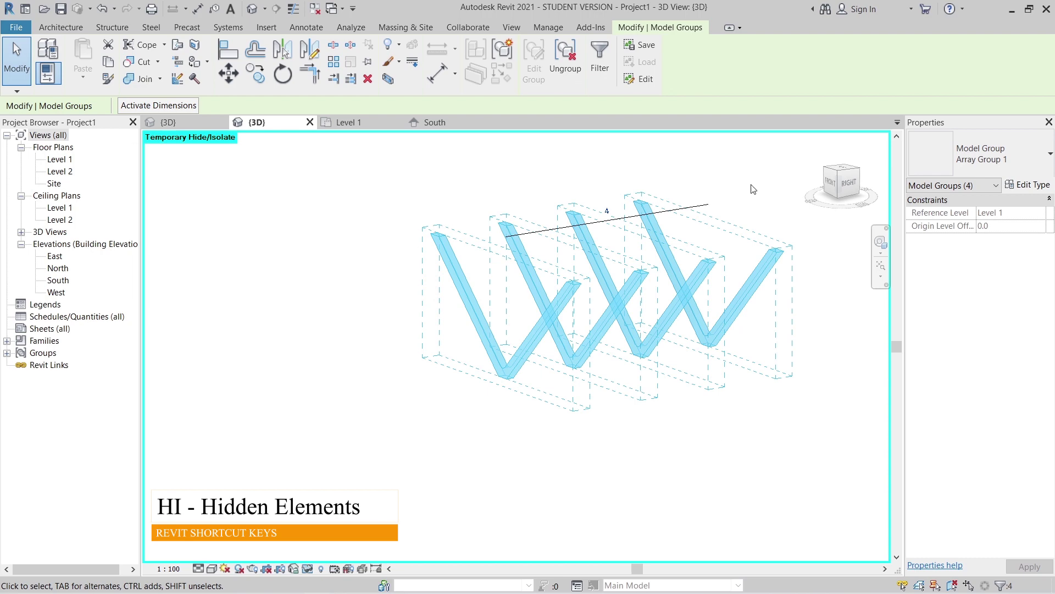
# Start a steel plate line sketch over the isolated supports in top view and set the visual style to Wireframe.
pyautogui.click(841, 170)
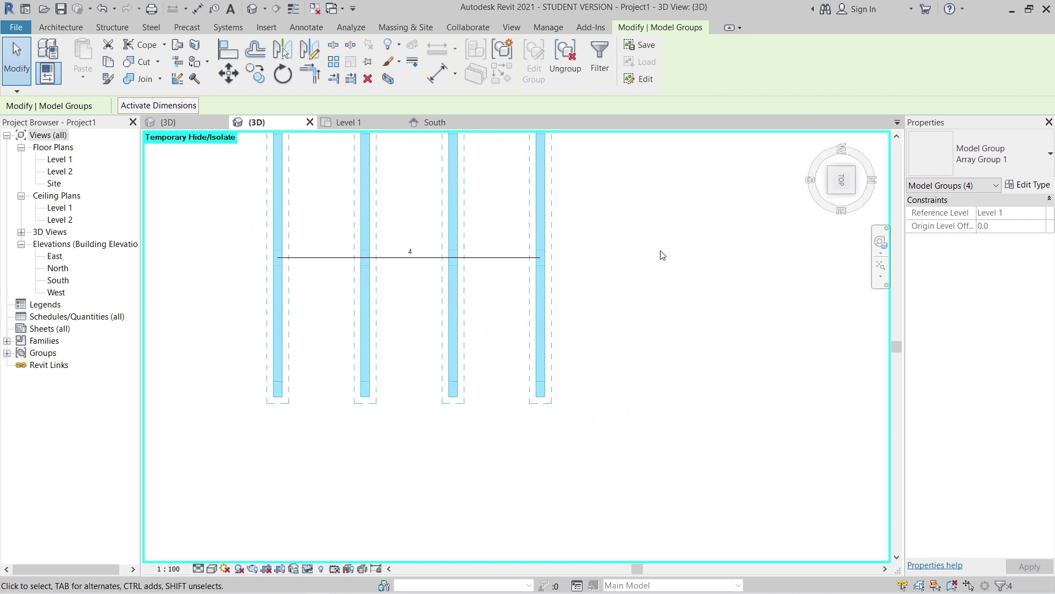
pyautogui.press('Escape')
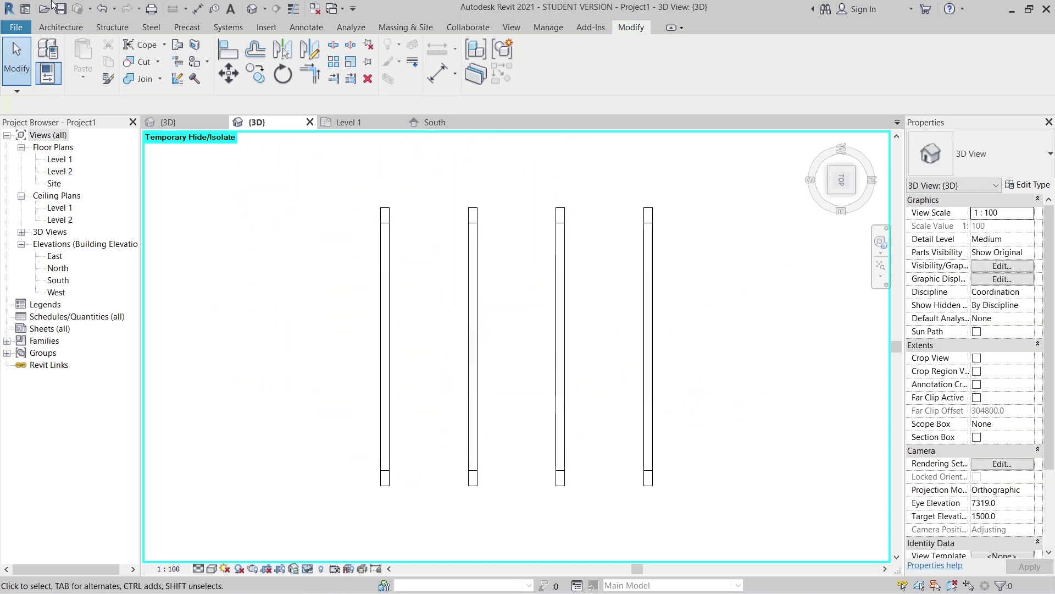
pyautogui.click(150, 27)
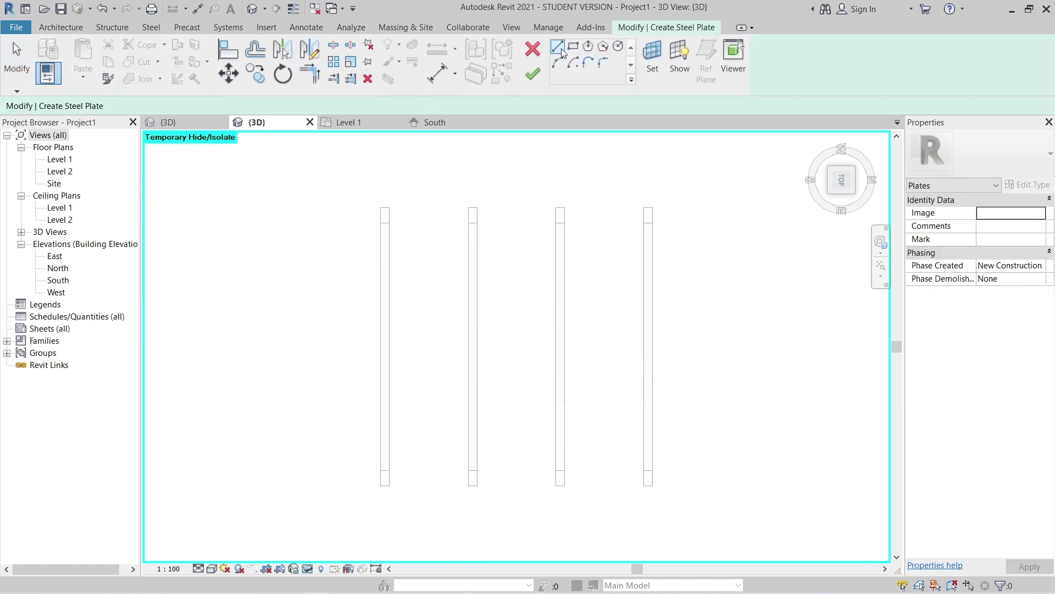
pyautogui.click(557, 46)
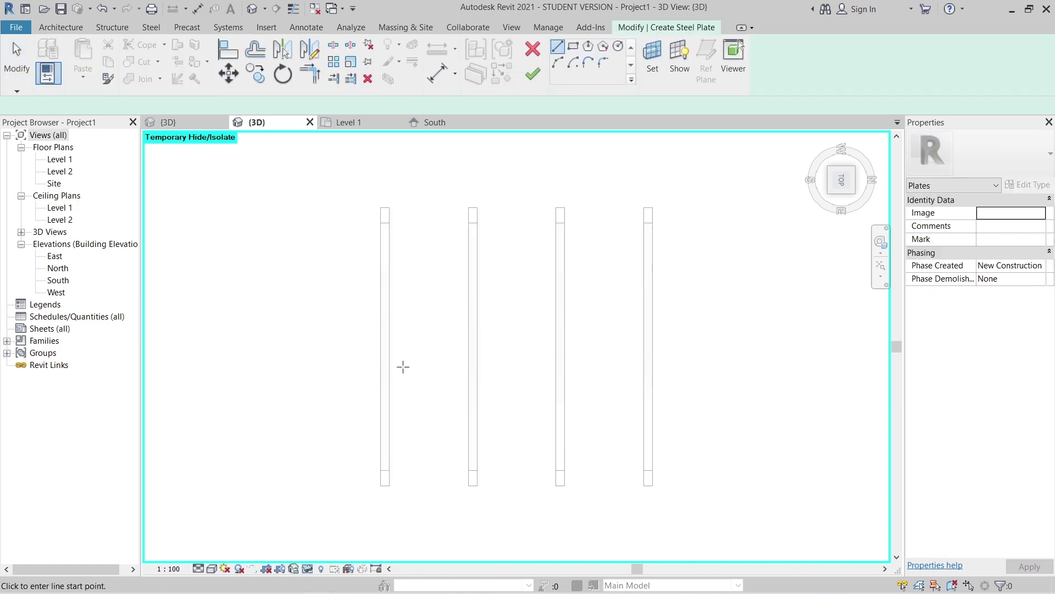
pyautogui.click(212, 568)
pyautogui.click(247, 499)
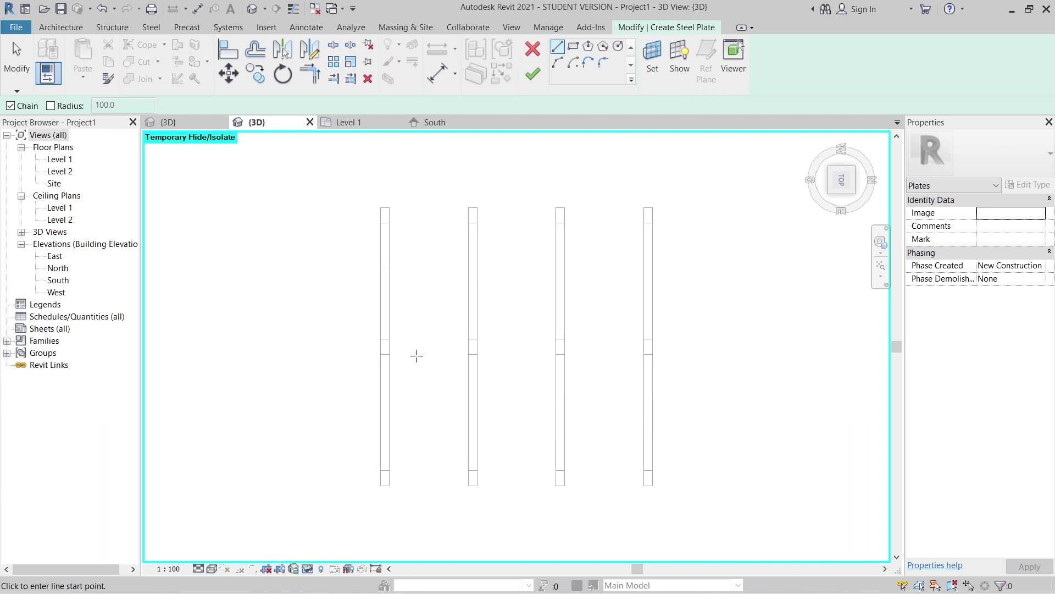
# Sketch two 200 mm guide lines outward from the upper-right corner of the leftmost V support's base, one horizontal and one vertical.
pyautogui.scroll(5, 414, 356)
pyautogui.click(467, 323)
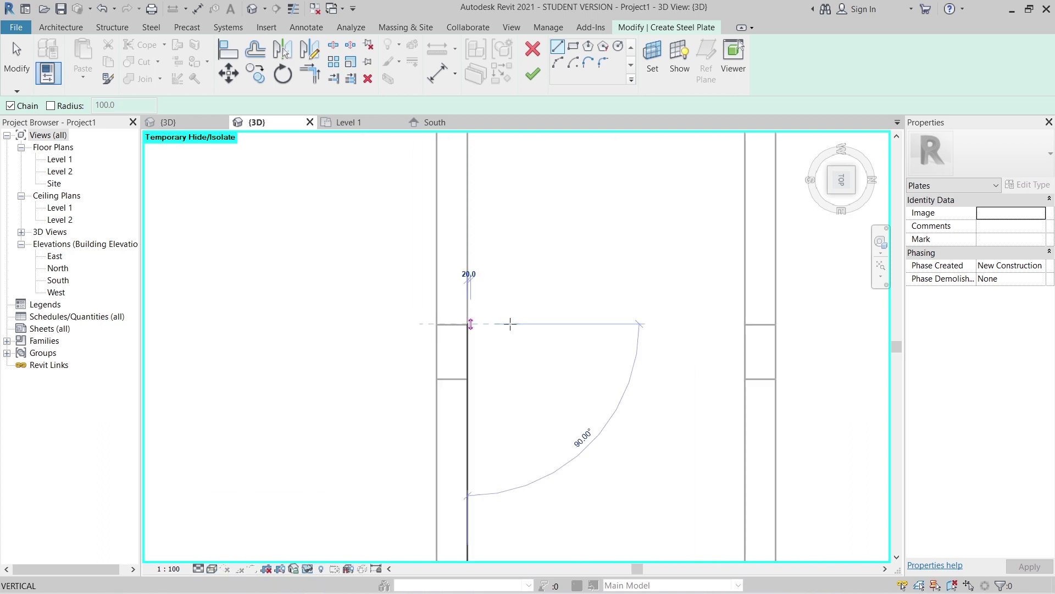
pyautogui.write('200')
pyautogui.press('Return')
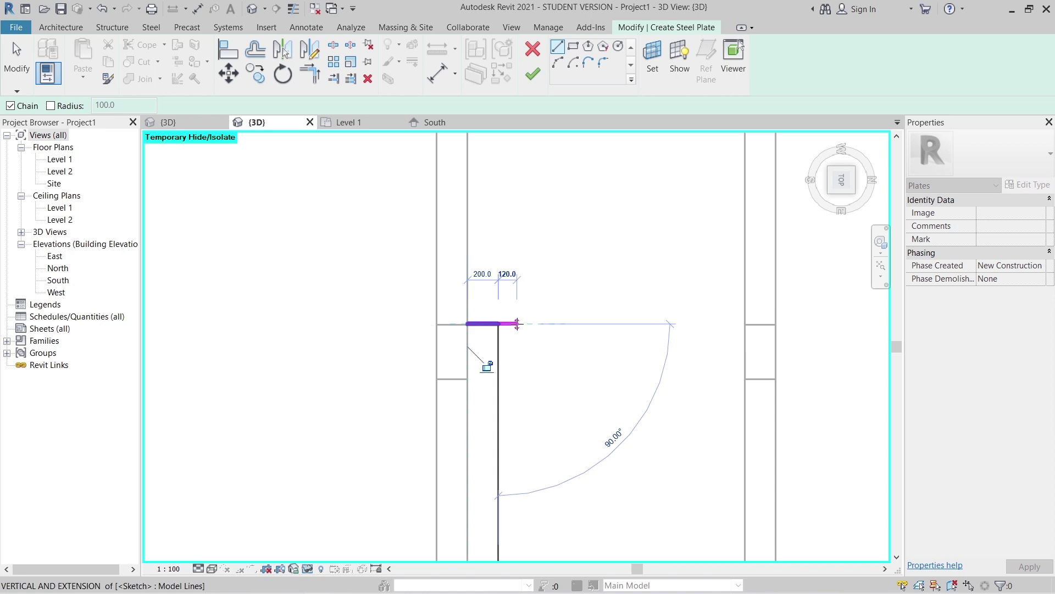
pyautogui.click(467, 323)
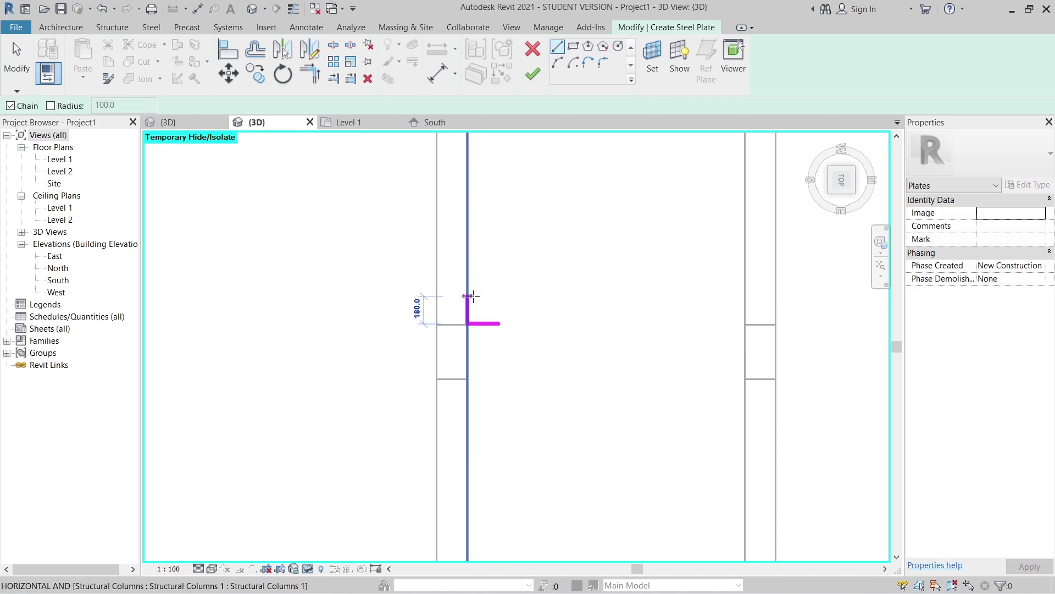
pyautogui.write('200')
pyautogui.press('Return')
# Sketch two 200 mm guide lines outward from the base's lower-left corner, one horizontal and one vertical.
pyautogui.moveTo(499, 356); pyautogui.dragTo(567, 302, button='middle')
pyautogui.click(504, 323)
pyautogui.press('Escape')
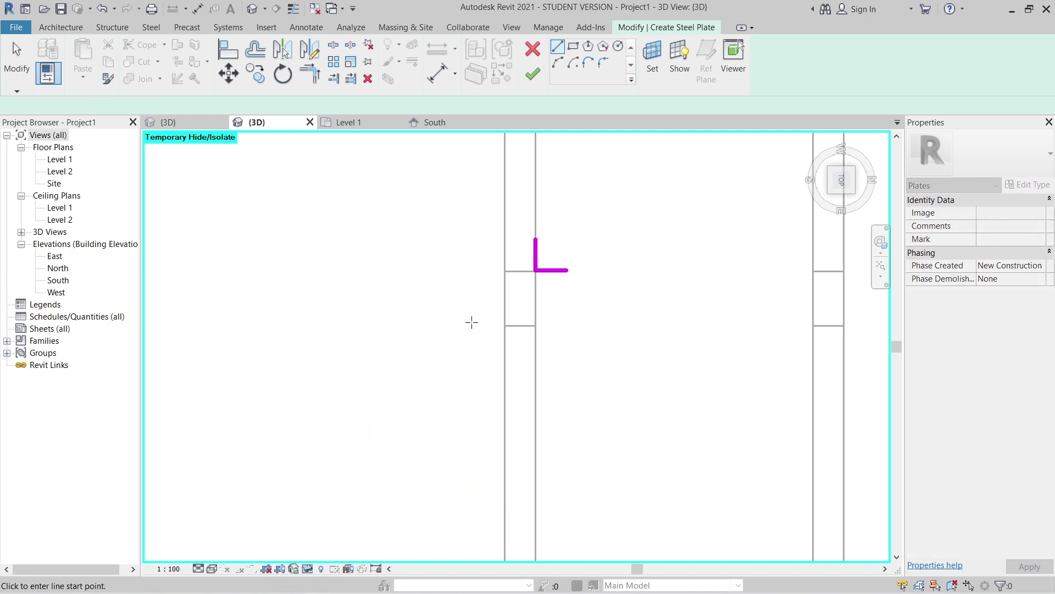
pyautogui.click(504, 325)
pyautogui.write('200')
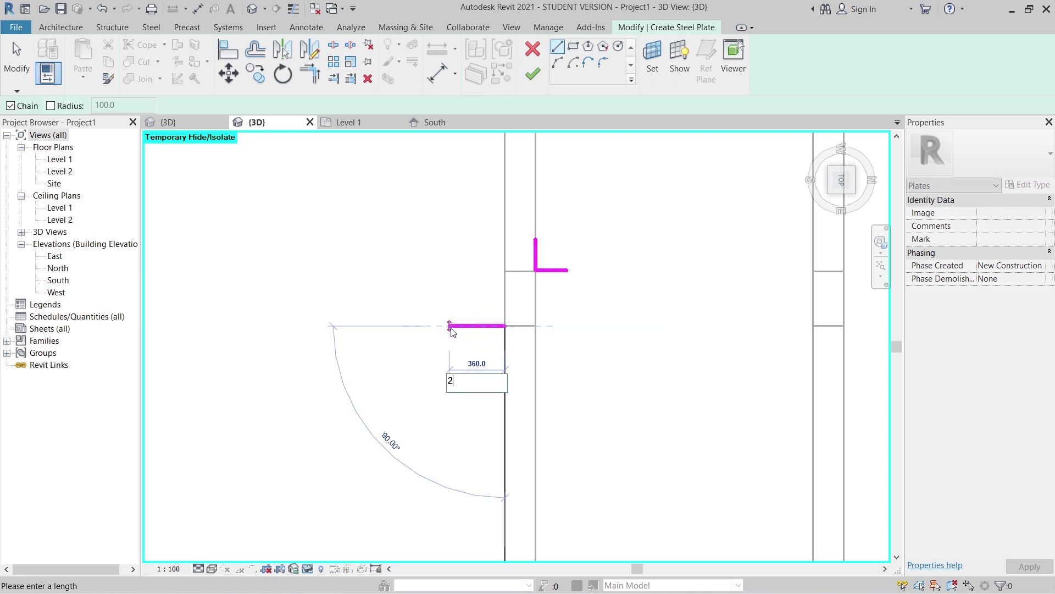
pyautogui.press('Return')
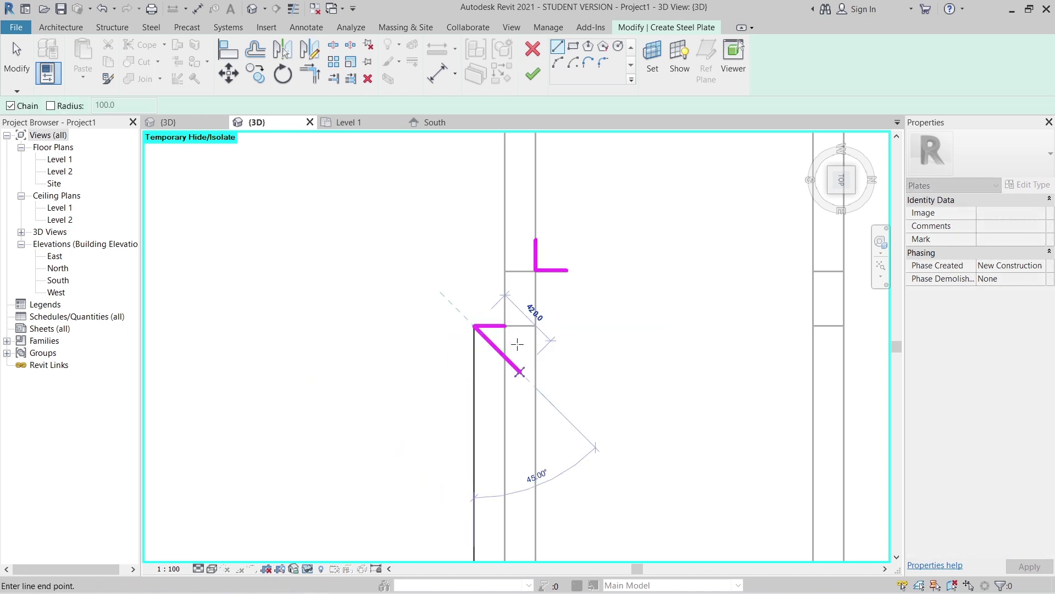
pyautogui.press('Escape')
pyautogui.click(505, 326)
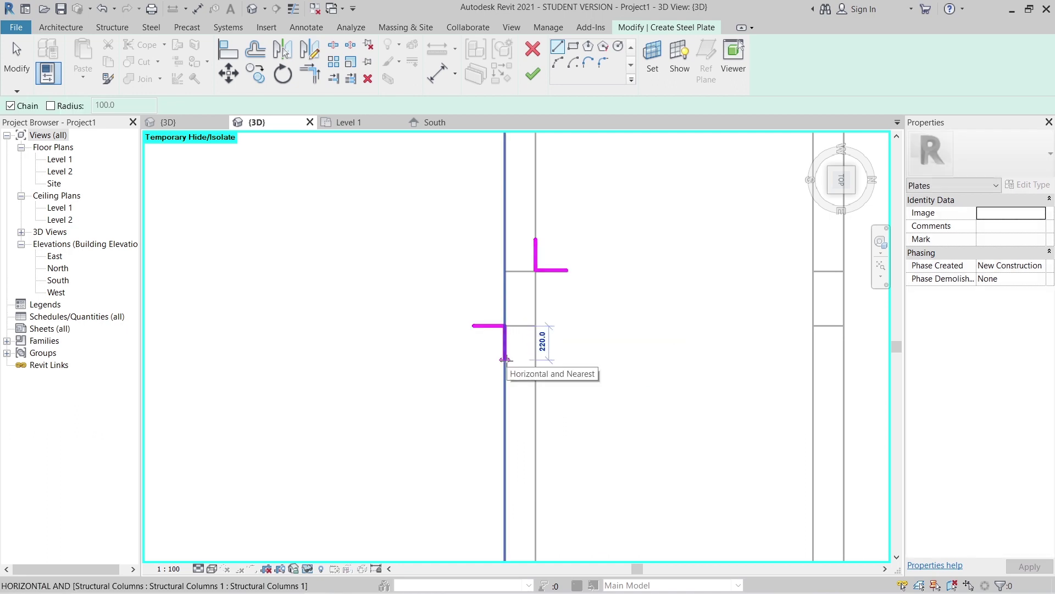
pyautogui.write('200')
pyautogui.press('Return')
pyautogui.press('Escape')
pyautogui.press('Escape')
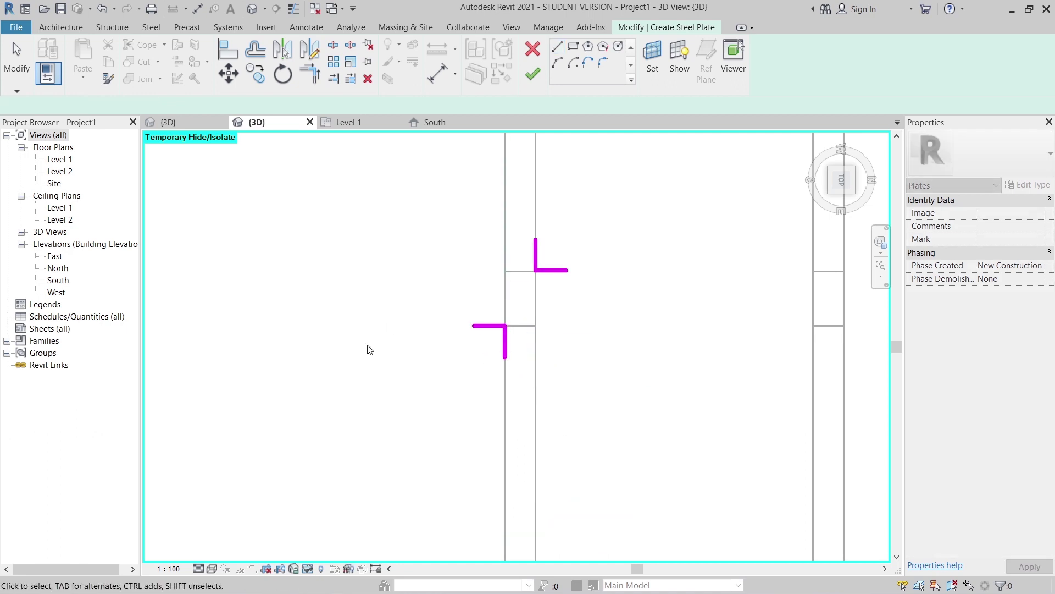
# Sketch a 600 x 760 mm rectangle around the leftmost support's base, aligned to the ends of the guide lines.
pyautogui.scroll(-2, 393, 408)
pyautogui.click(574, 47)
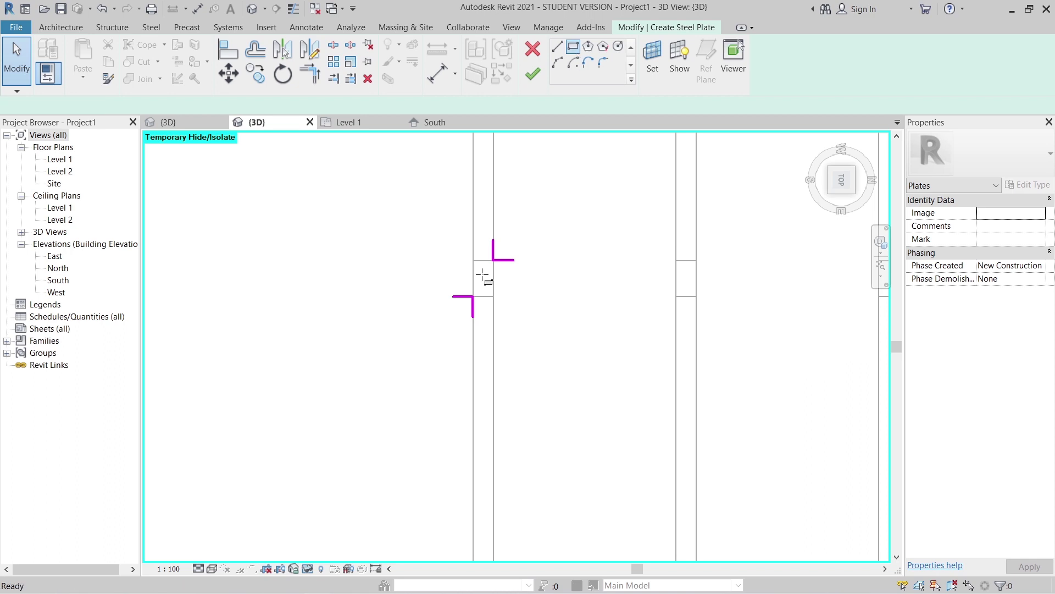
pyautogui.click(453, 317)
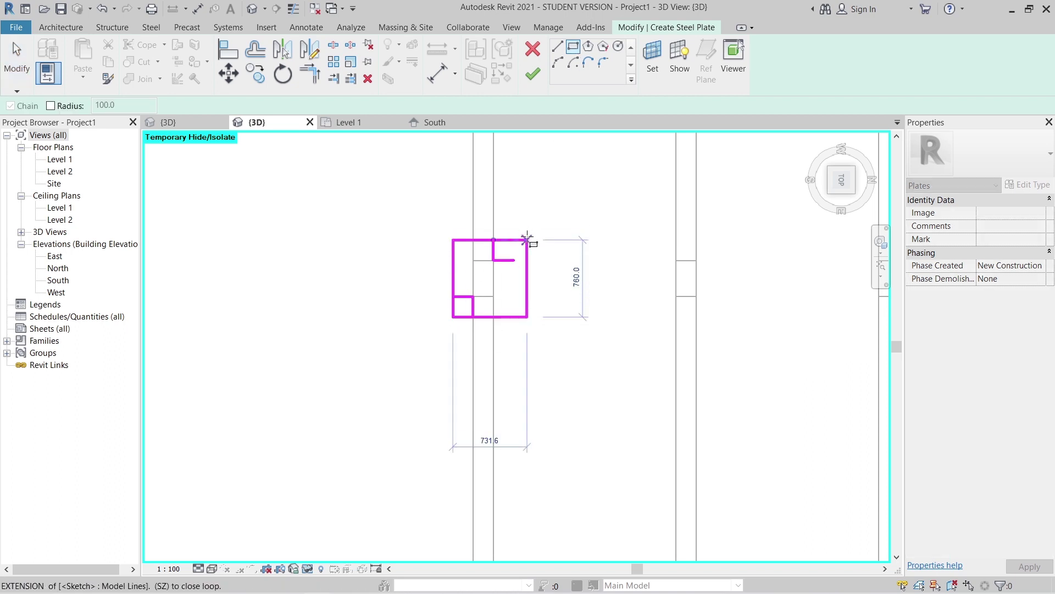
pyautogui.click(514, 241)
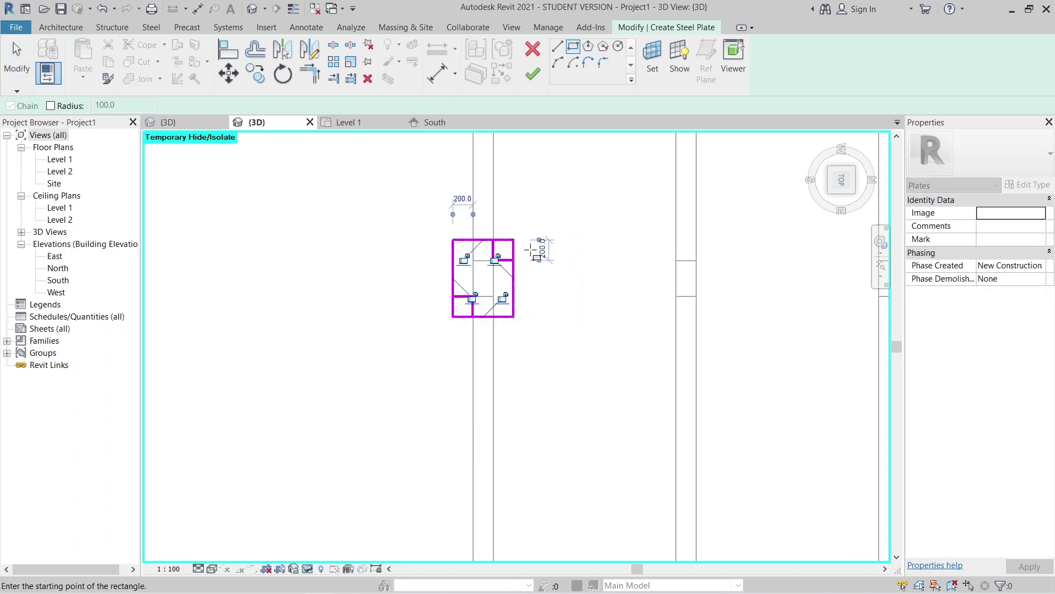
pyautogui.press('Escape')
pyautogui.press('Escape')
# Delete the four guide lines inside the rectangle and finish the steel plate sketch.
pyautogui.scroll(4, 530, 255)
pyautogui.click(412, 347)
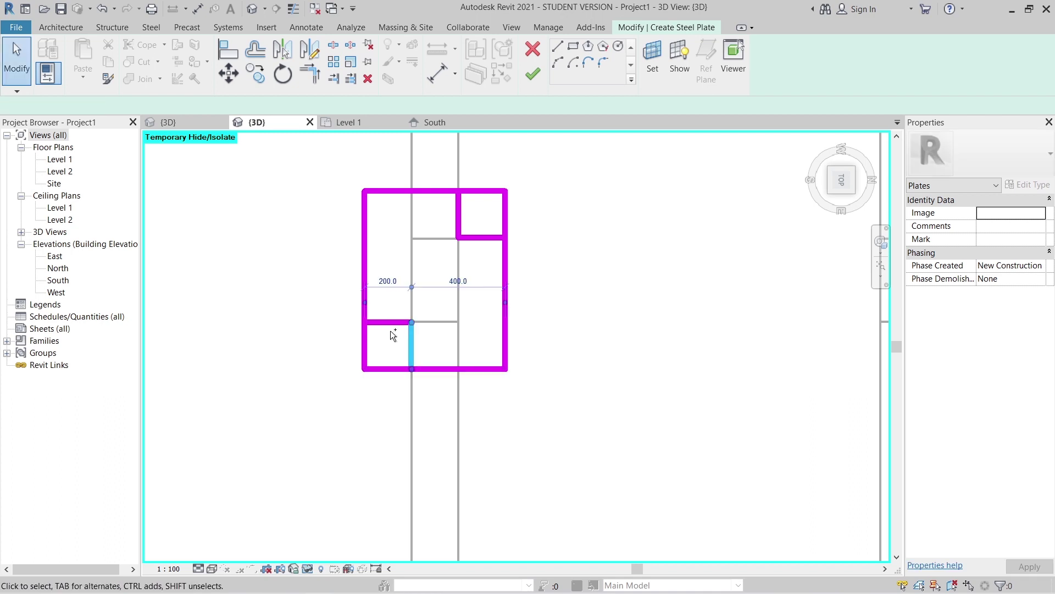
pyautogui.keyDown('ctrl'); pyautogui.click(456, 218); pyautogui.keyUp('ctrl')
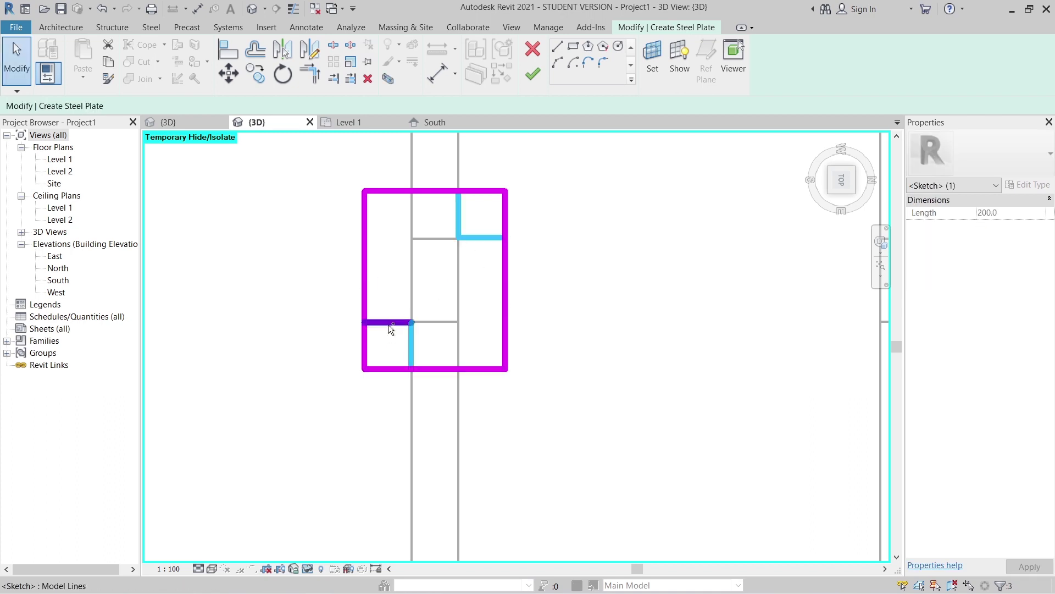
pyautogui.keyDown('ctrl'); pyautogui.click(388, 322); pyautogui.keyUp('ctrl')
pyautogui.press('Delete')
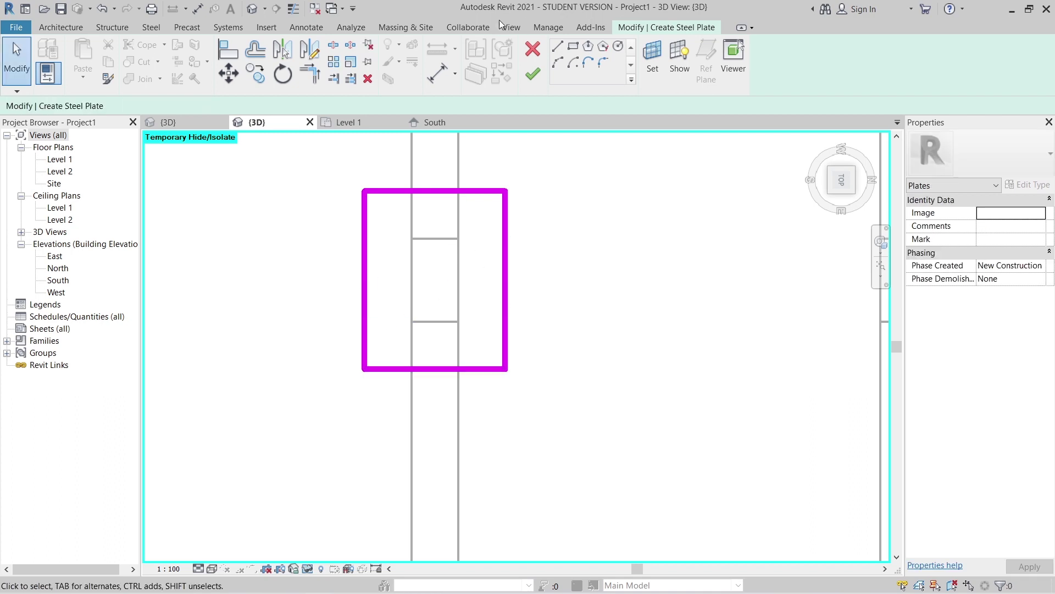
pyautogui.click(533, 73)
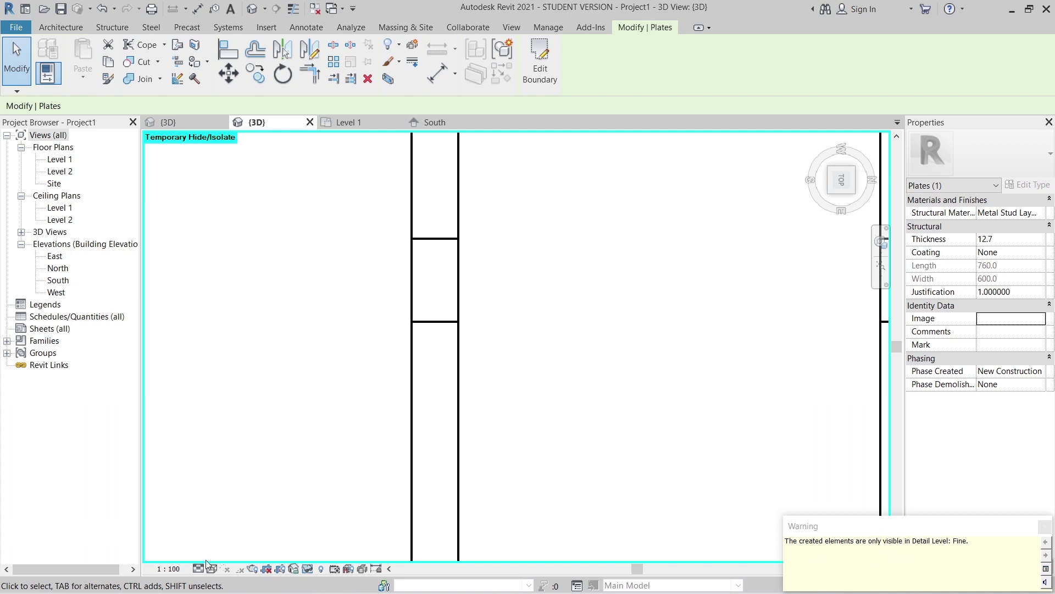
# Set the 3D view's detail level to Fine.
pyautogui.click(196, 573)
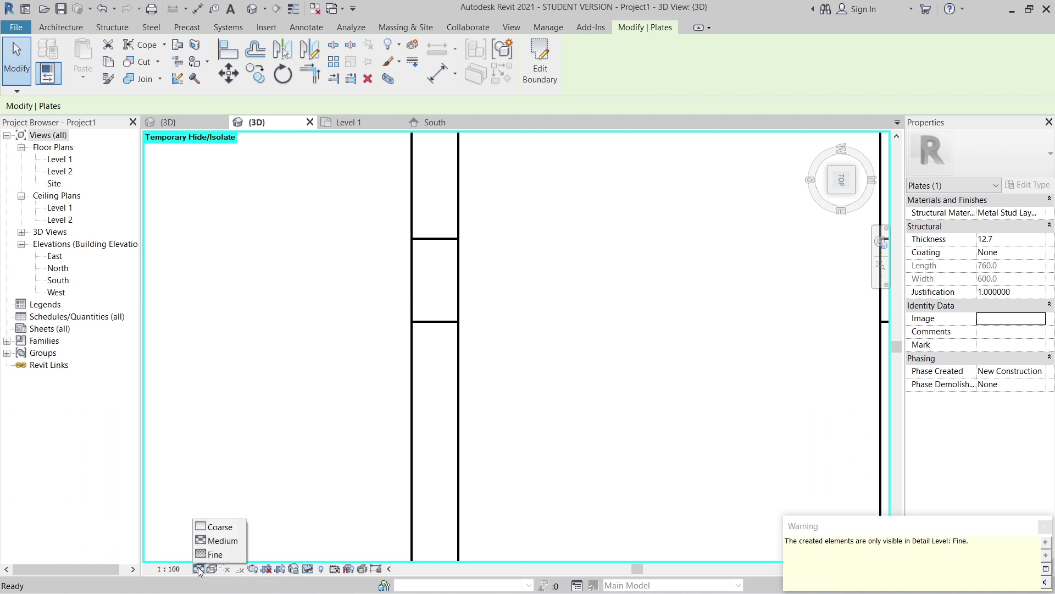
pyautogui.click(216, 555)
pyautogui.click(297, 440)
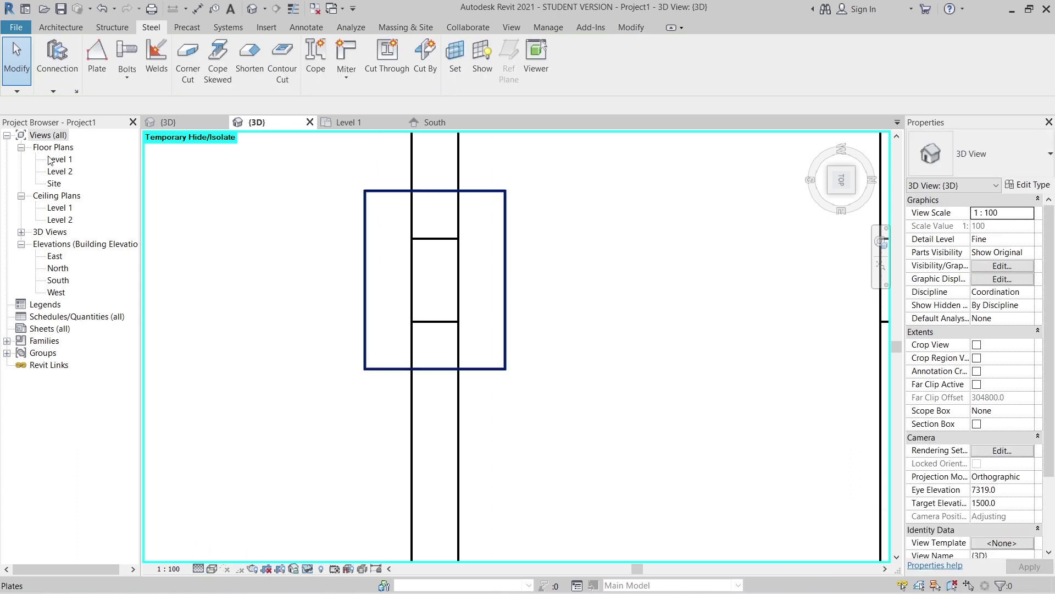
# Create an anchor pattern on the steel plate with a 600 x 760 mm rectangle spanning the plate's opposite corners.
pyautogui.click(118, 78)
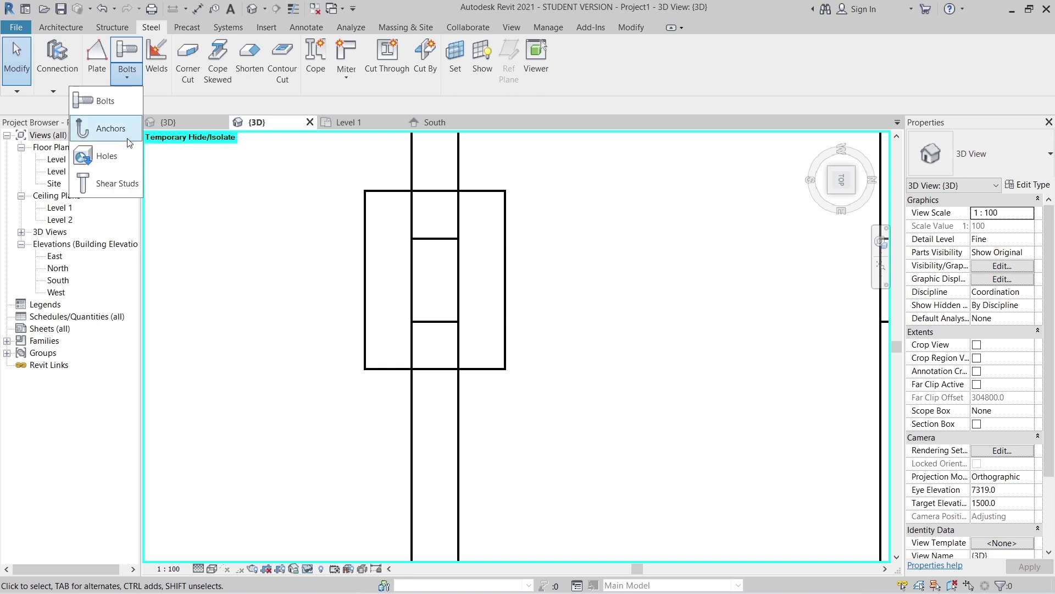
pyautogui.click(111, 128)
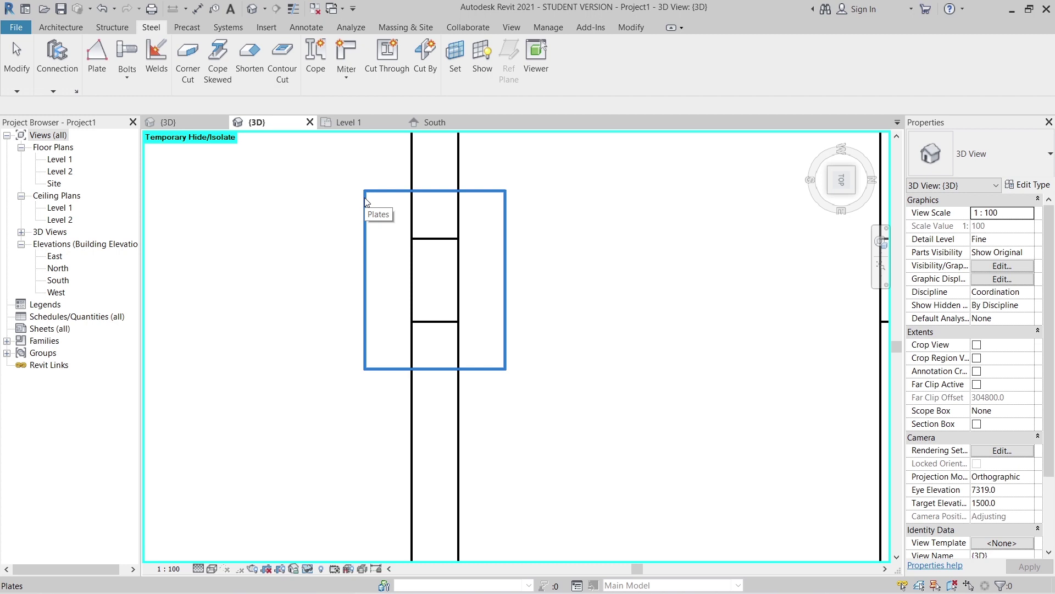
pyautogui.click(493, 192)
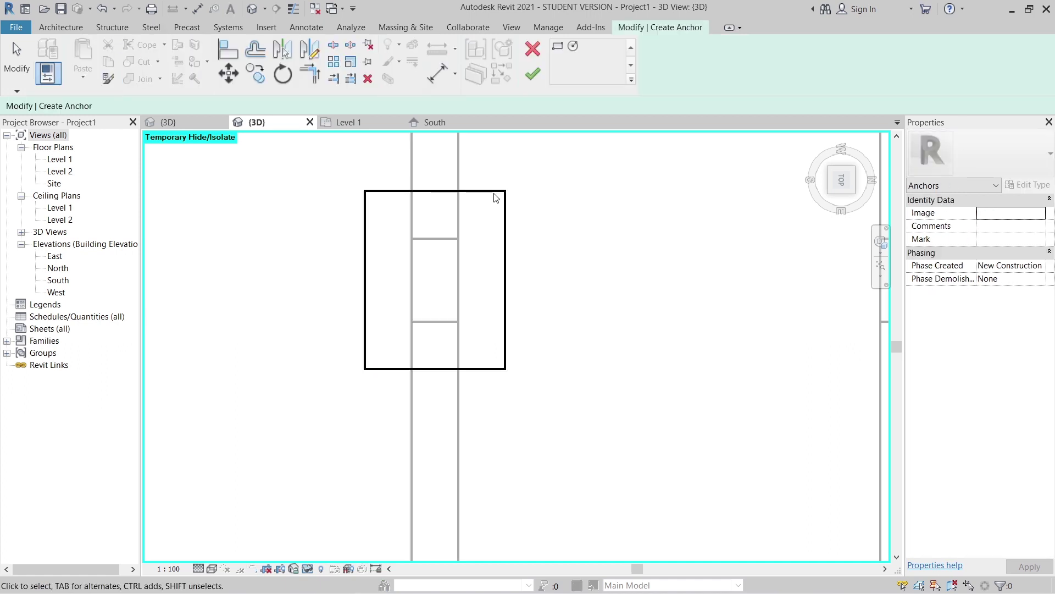
pyautogui.click(558, 47)
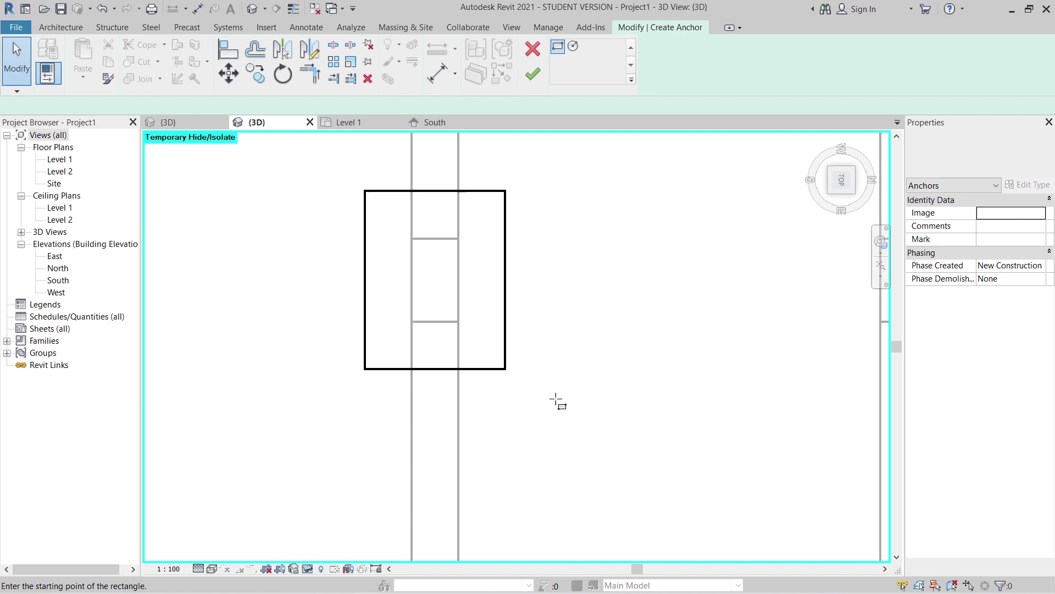
pyautogui.click(505, 368)
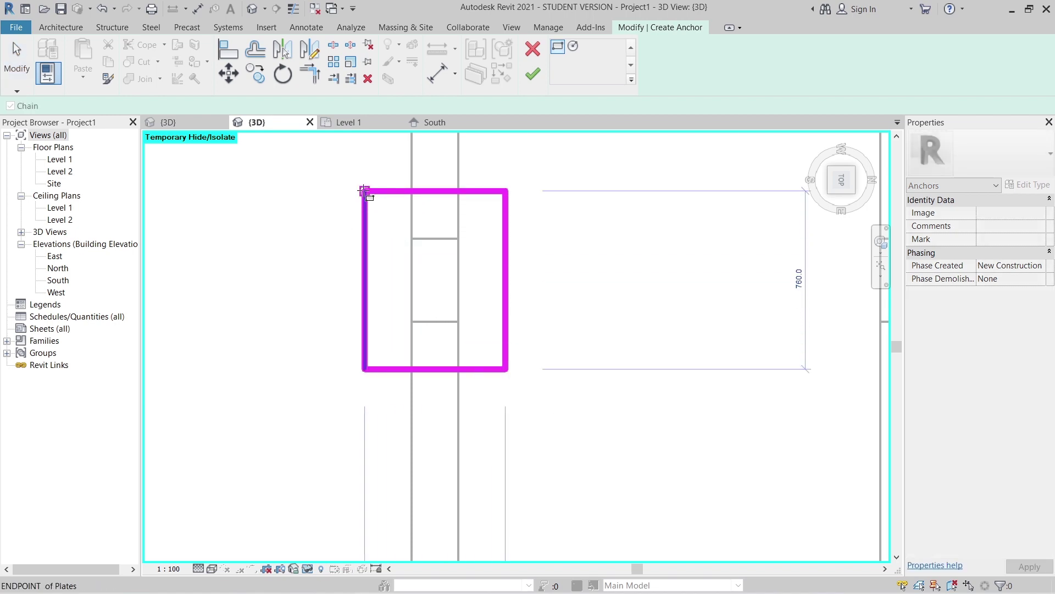
pyautogui.click(364, 191)
pyautogui.scroll(-2, 596, 276)
pyautogui.moveTo(596, 276); pyautogui.dragTo(591, 320, button='middle')
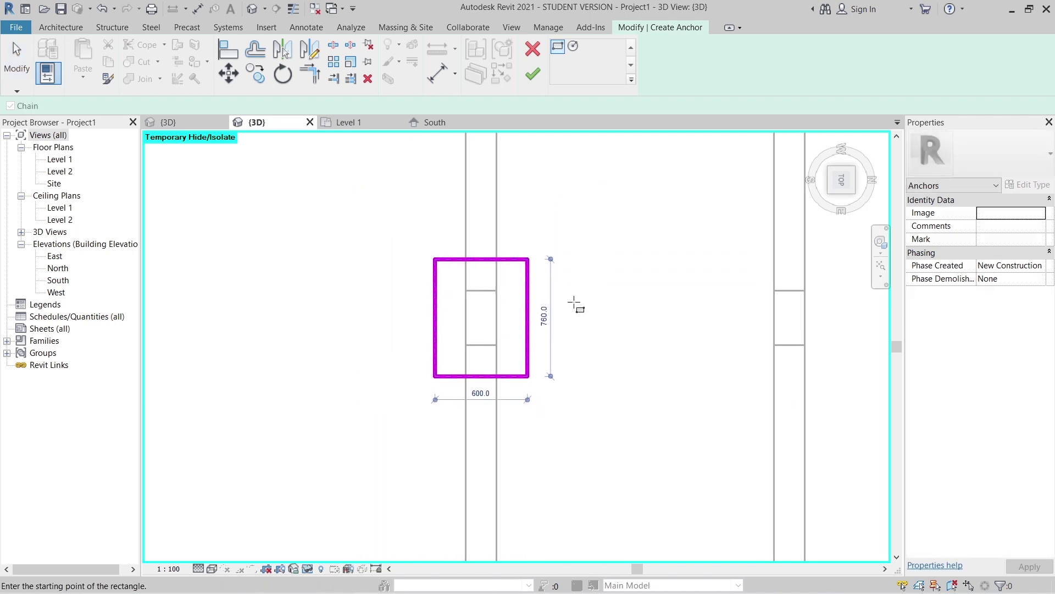
pyautogui.click(528, 78)
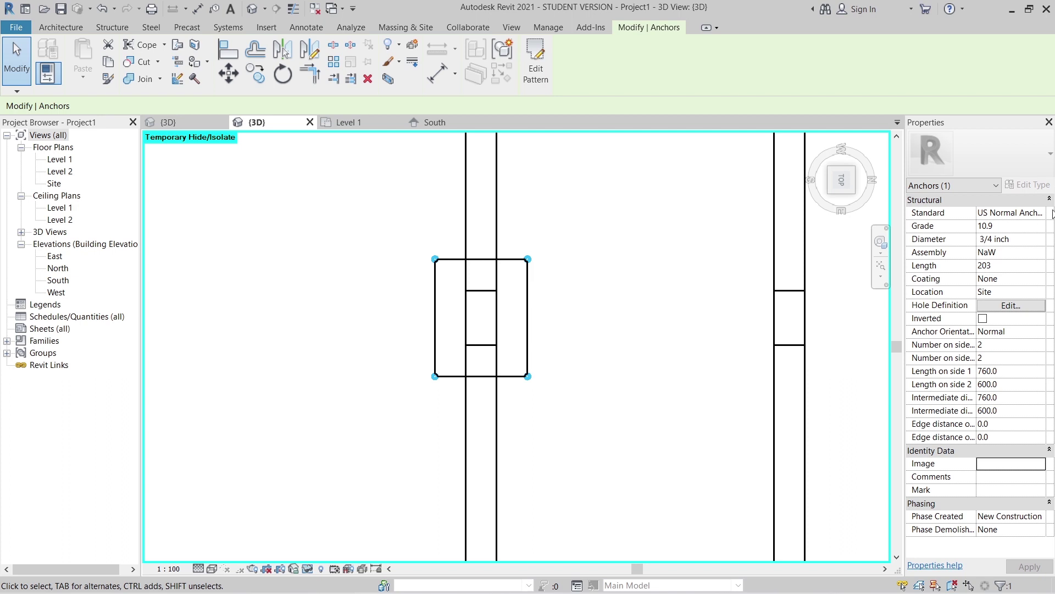
# Set the anchors' standard to US J-Square Anchors and their diameter to 20.00 mm.
pyautogui.click(1011, 213)
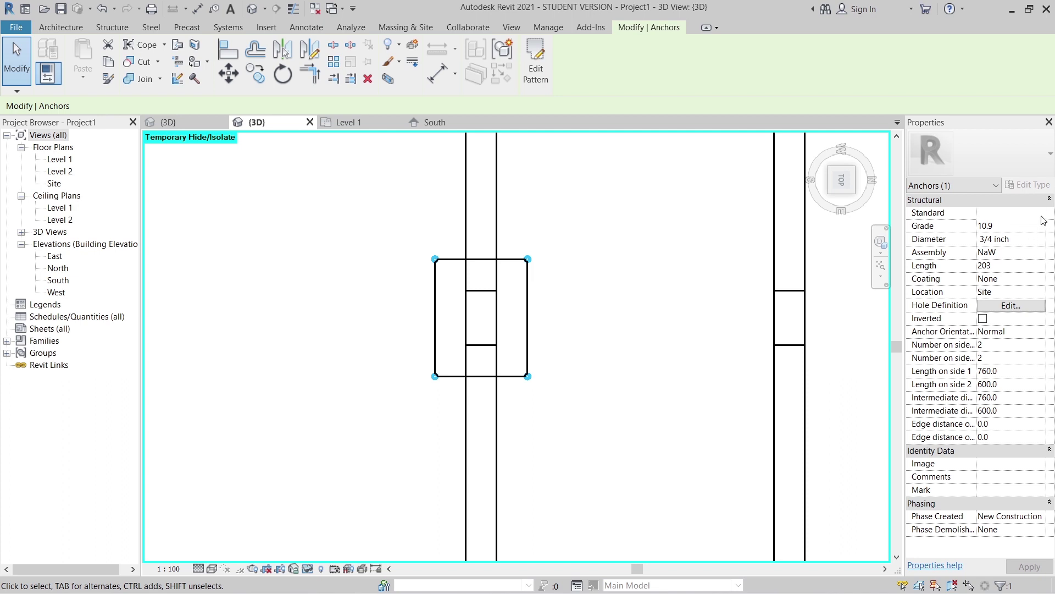
pyautogui.click(1041, 213)
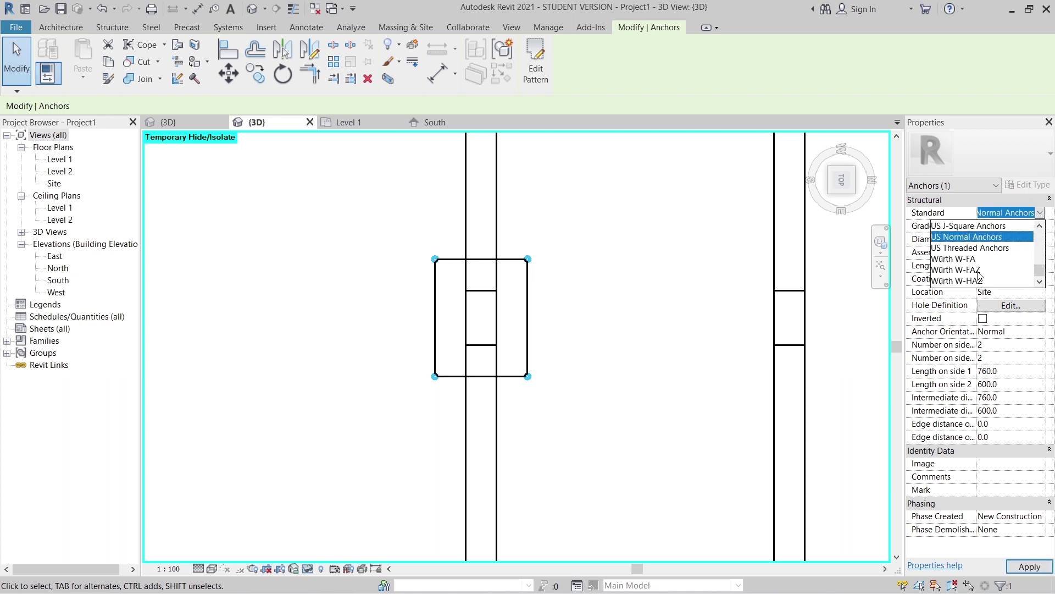
pyautogui.click(968, 237)
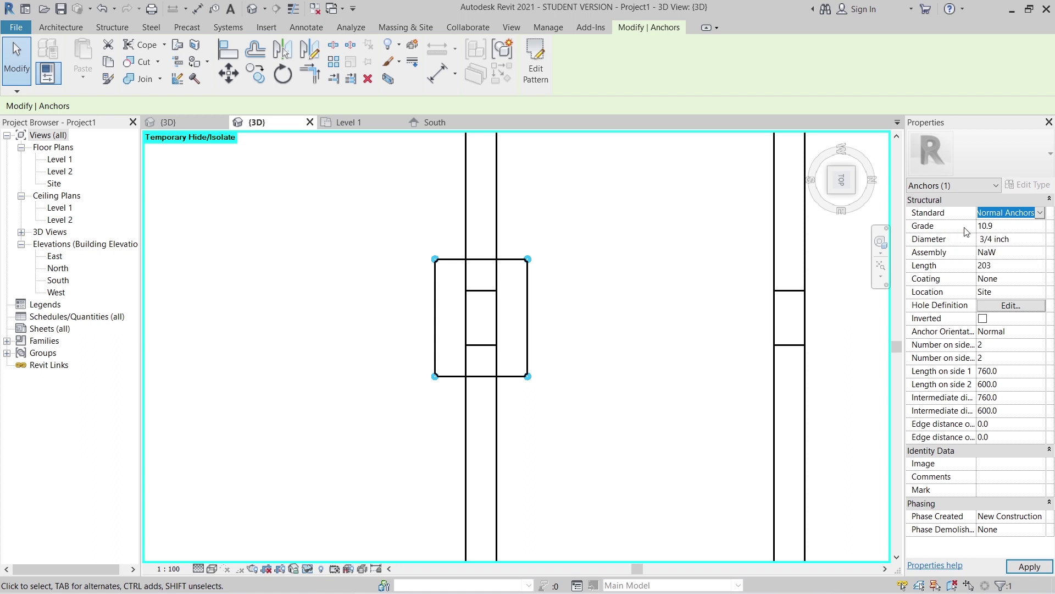
pyautogui.click(1042, 240)
pyautogui.click(1039, 240)
pyautogui.click(988, 297)
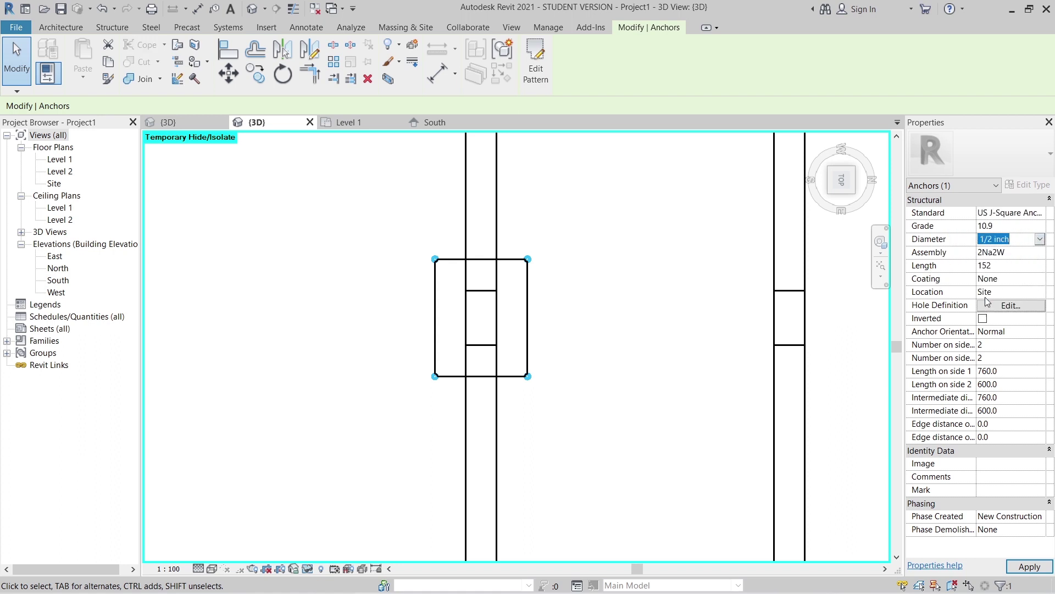
# Set the anchors' length to 500.
pyautogui.click(979, 266)
pyautogui.click(1040, 267)
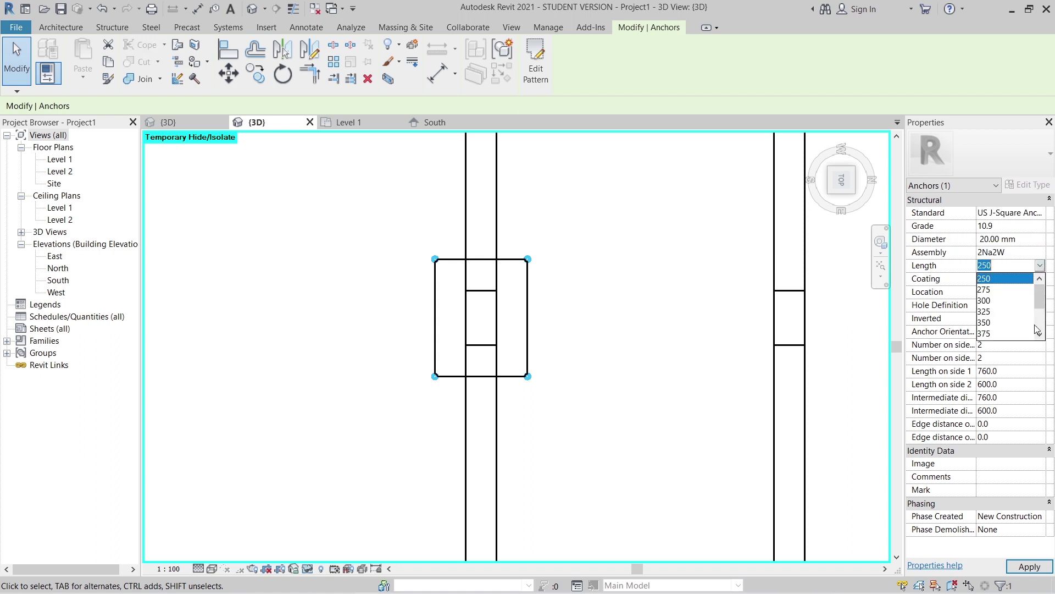
pyautogui.scroll(-2, 992, 338)
pyautogui.click(984, 333)
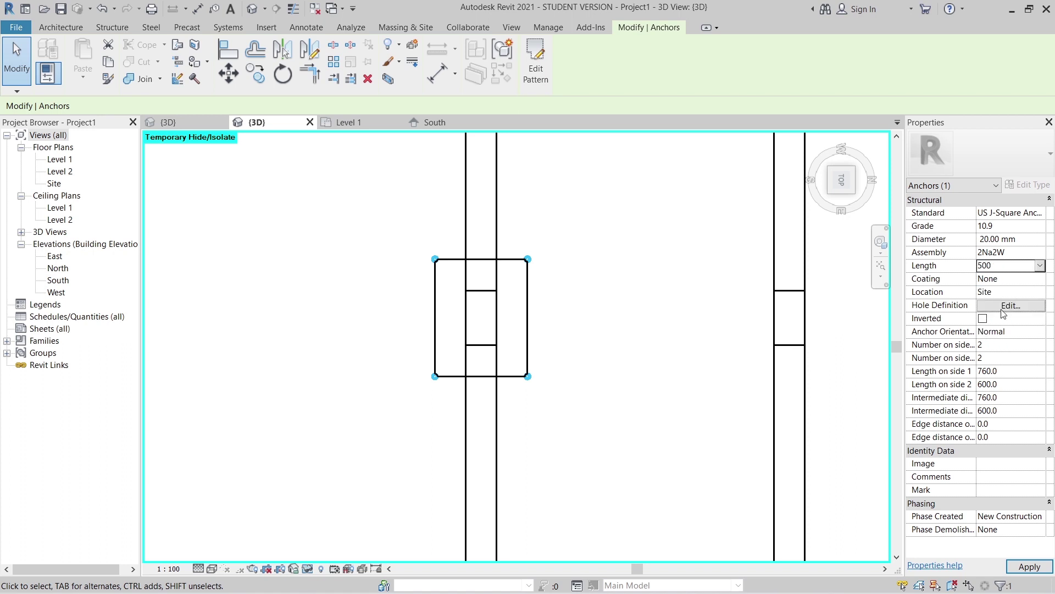
# Set the number of anchors on side 1 to 4 and apply the change.
pyautogui.click(1012, 344)
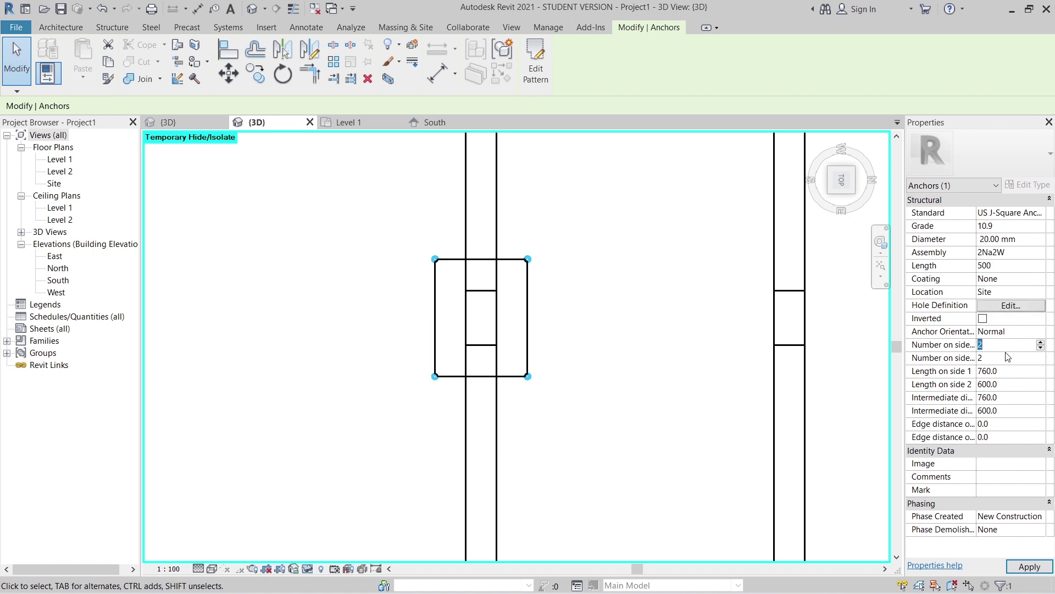
pyautogui.write('4')
pyautogui.click(1039, 569)
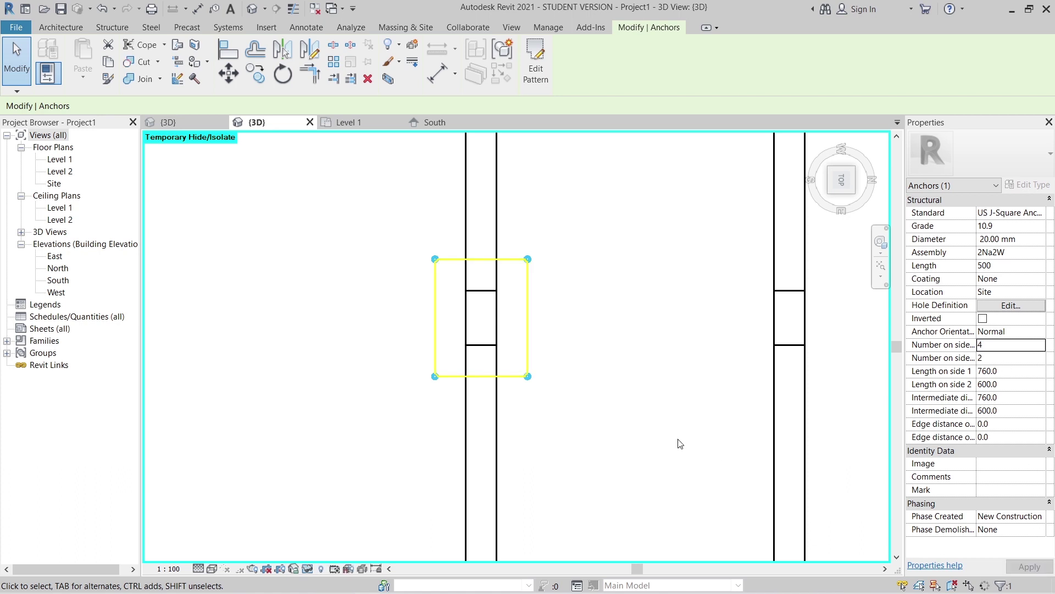
pyautogui.scroll(-2, 681, 420)
pyautogui.scroll(1, 661, 413)
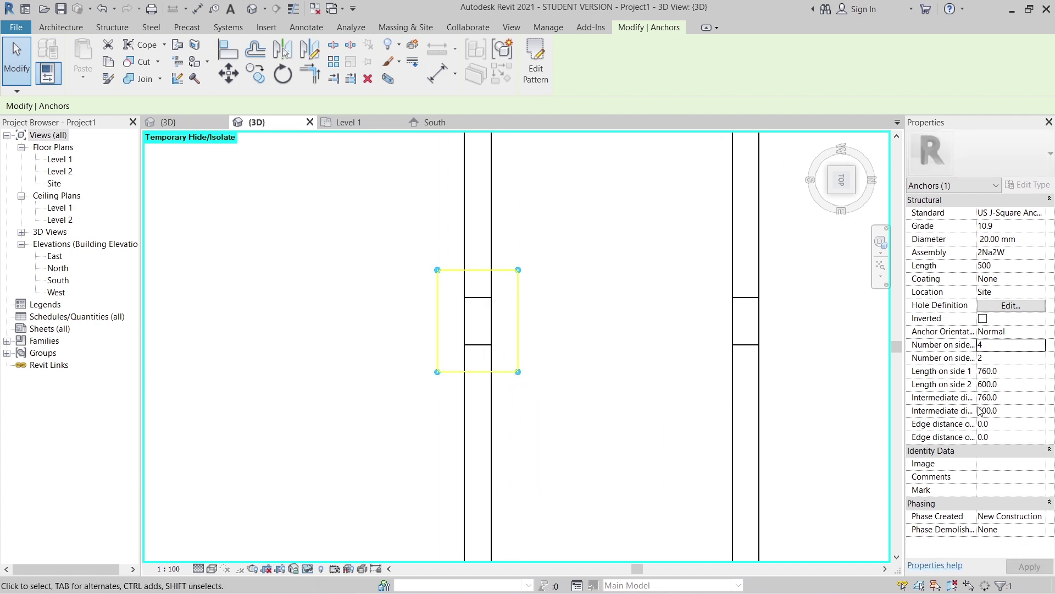
# Reapply the Fine detail level to the 3D view and clear the anchor selection.
pyautogui.click(1001, 362)
pyautogui.click(199, 568)
pyautogui.click(209, 554)
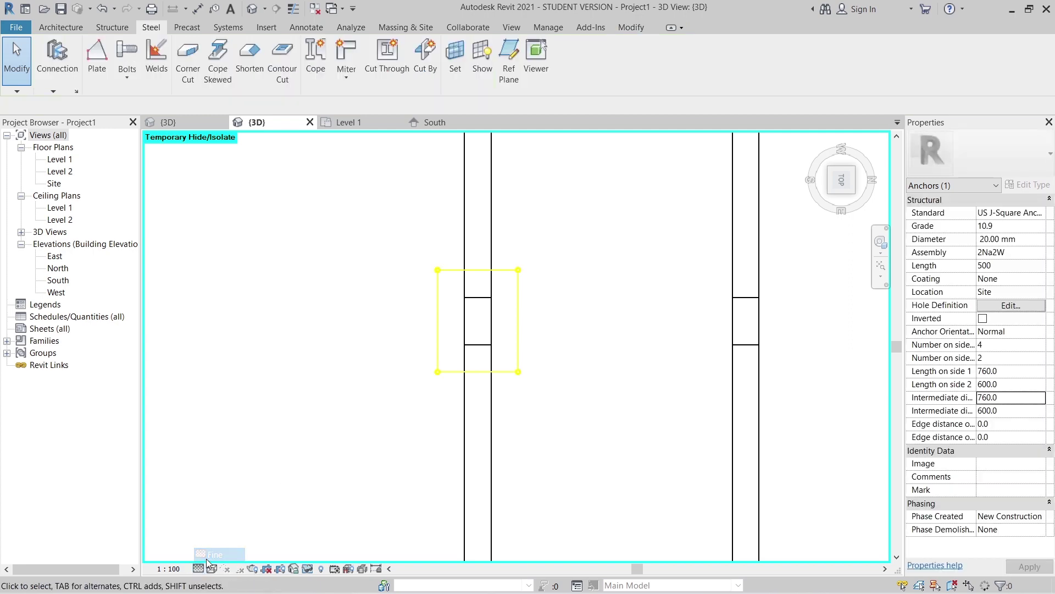
pyautogui.scroll(-2, 676, 412)
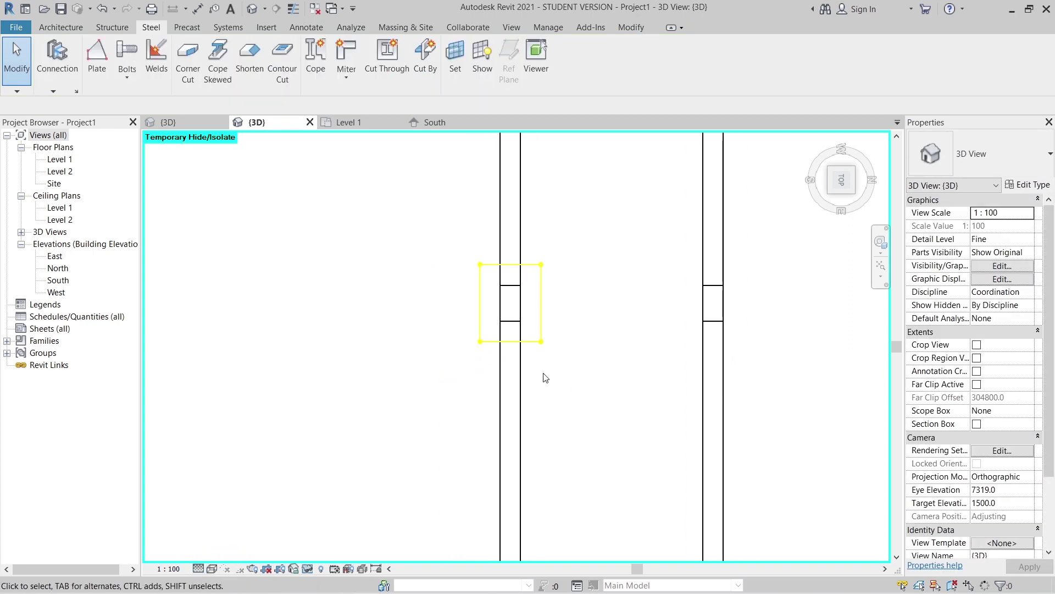
# Select the base plate's anchors and set their number to 2 on side 1 and 3 on side 2.
pyautogui.scroll(2, 545, 378)
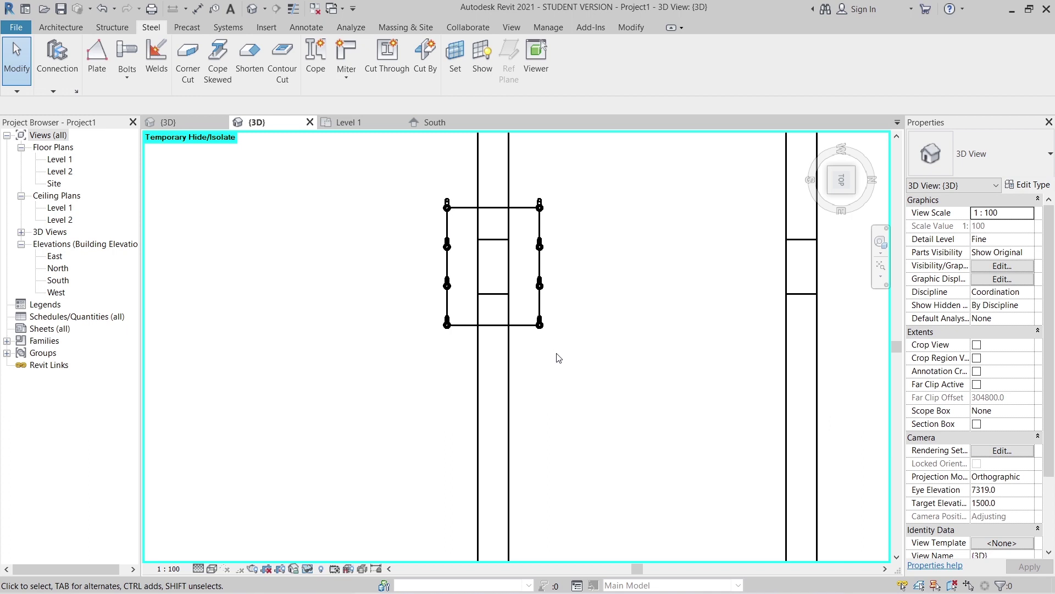
pyautogui.scroll(1, 559, 357)
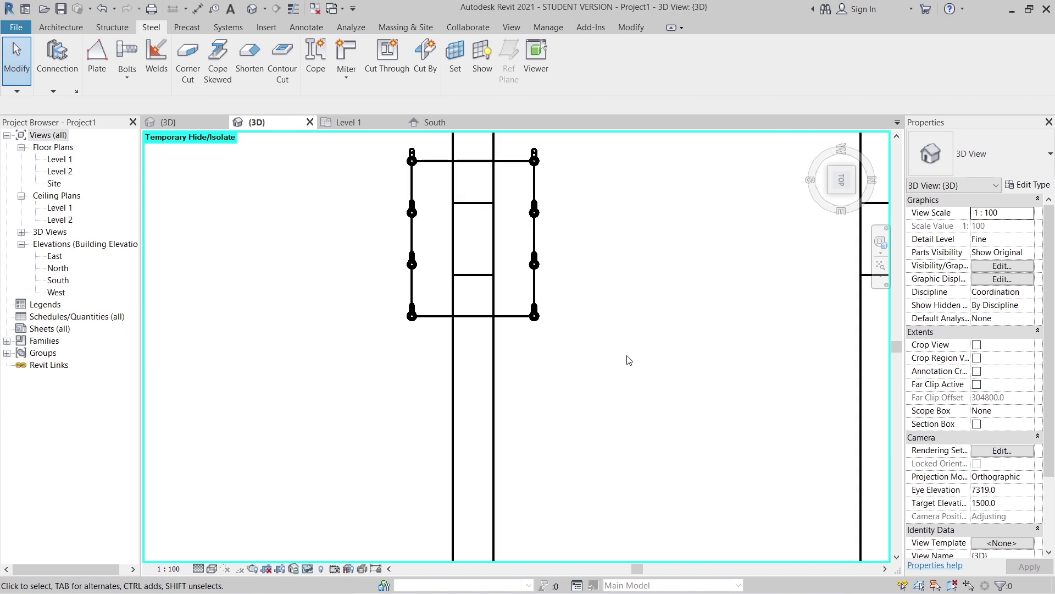
pyautogui.click(535, 317)
pyautogui.click(995, 345)
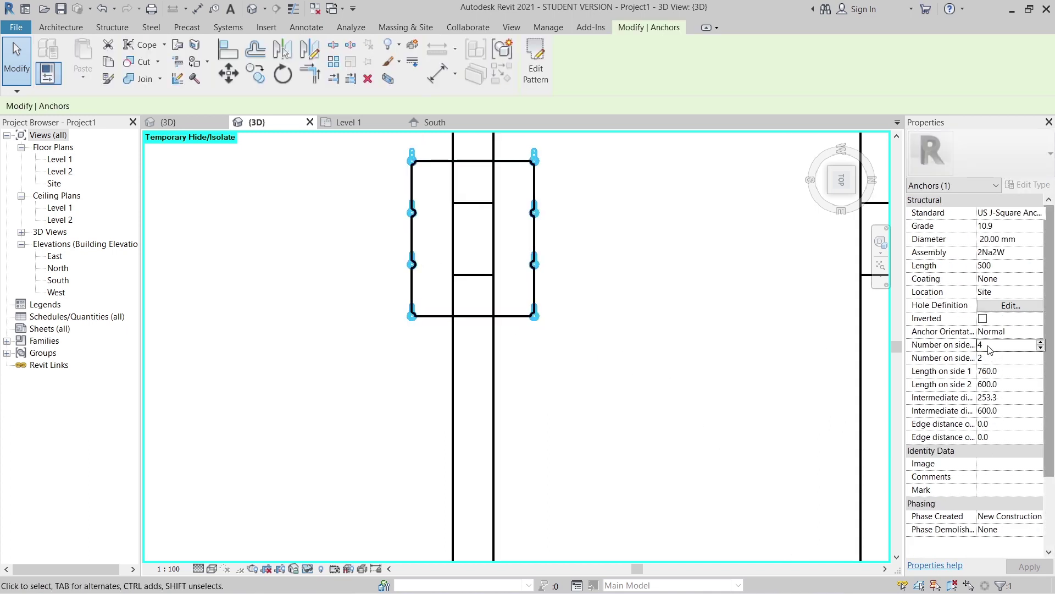
pyautogui.write('3')
pyautogui.doubleClick(990, 347)
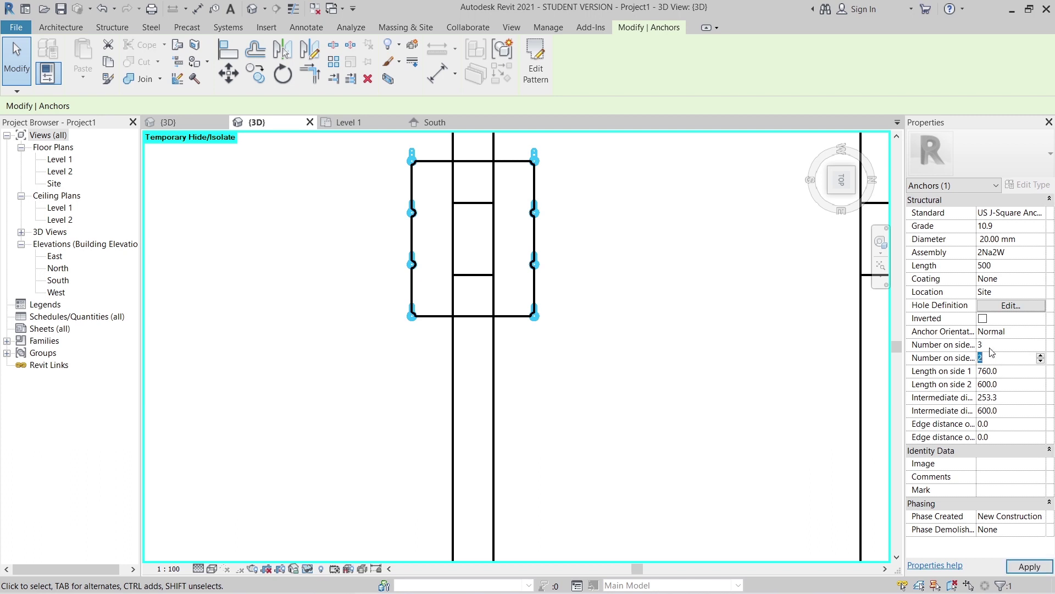
pyautogui.click(988, 358)
pyautogui.write('3')
# Set the anchors' edge distances to 200 on side 1 and 100 on side 2, and apply the changes.
pyautogui.click(957, 427)
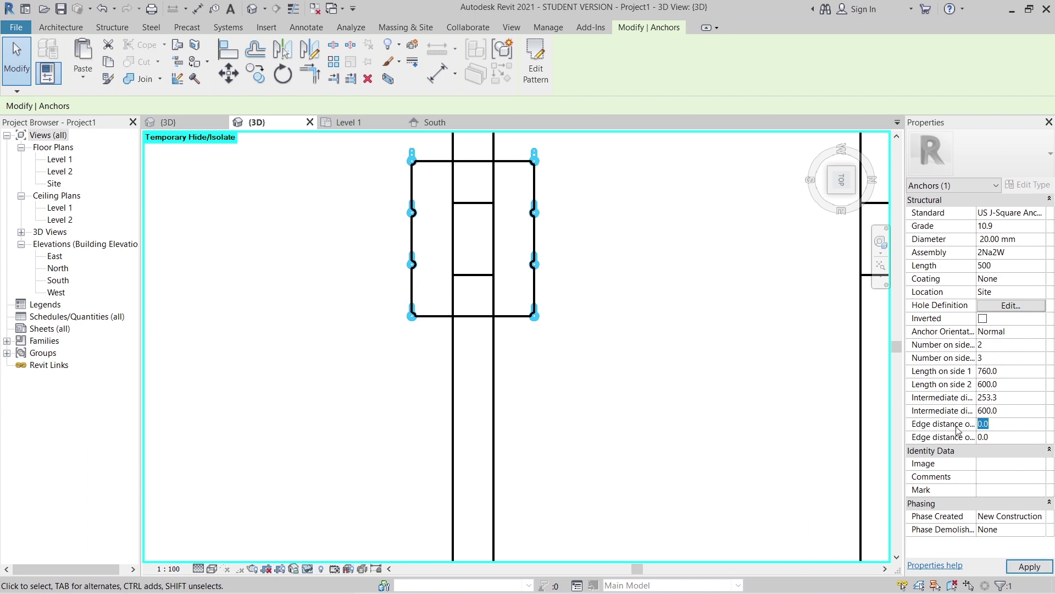
pyautogui.write('200')
pyautogui.click(996, 436)
pyautogui.click(1036, 566)
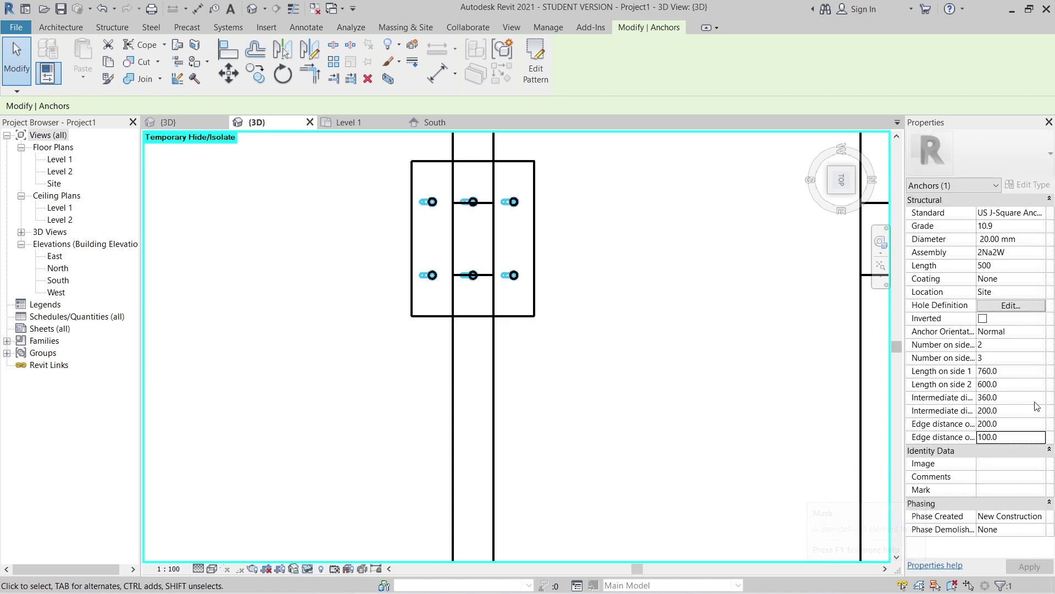
# Set the anchors' edge distance on side 2 to 80 and apply it.
pyautogui.click(1012, 438)
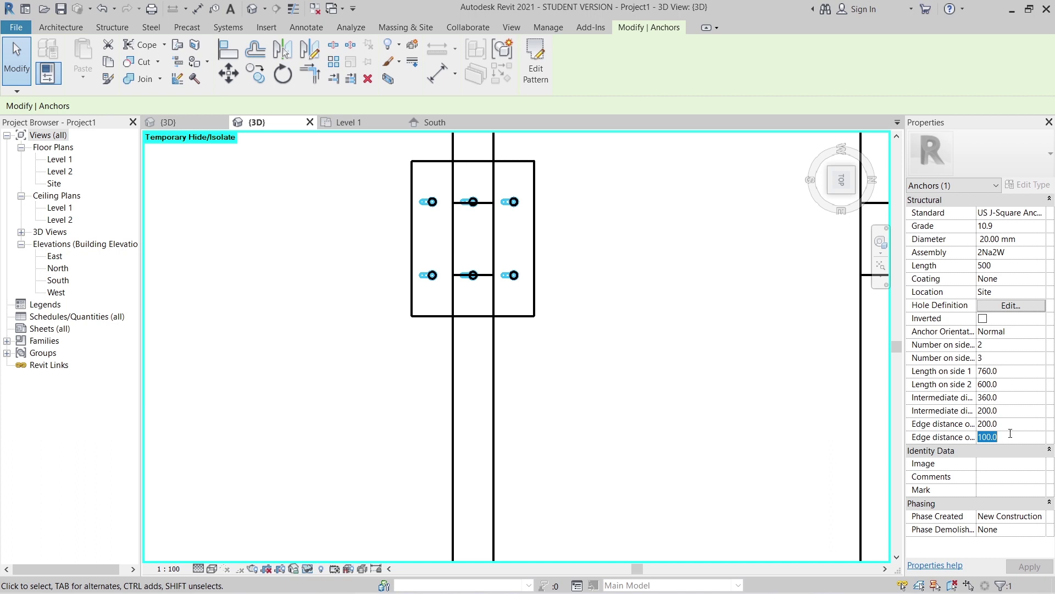
pyautogui.write('1')
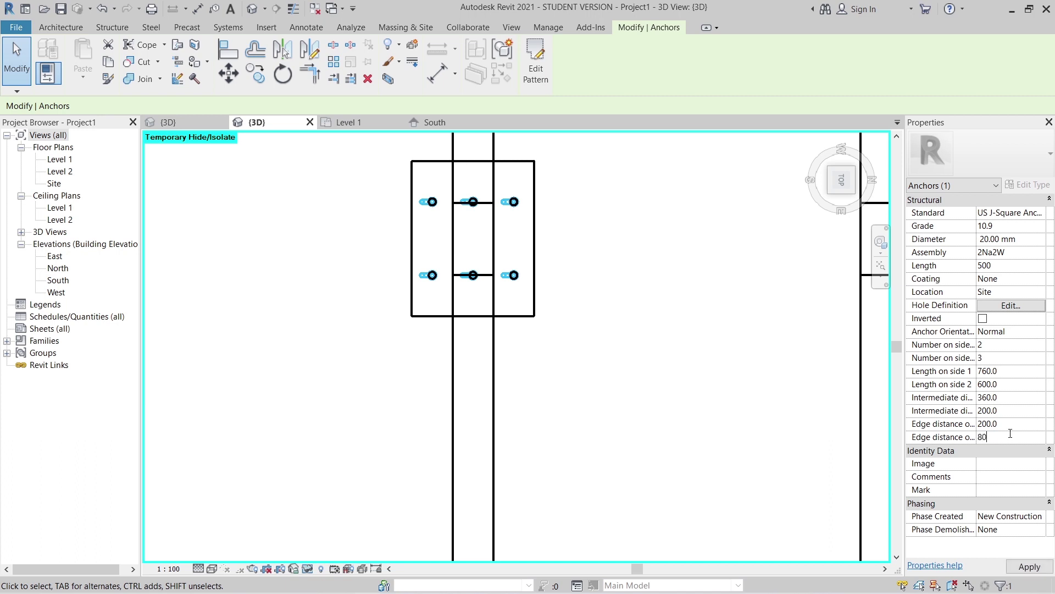
pyautogui.write('0')
pyautogui.press('Return')
pyautogui.click(1020, 565)
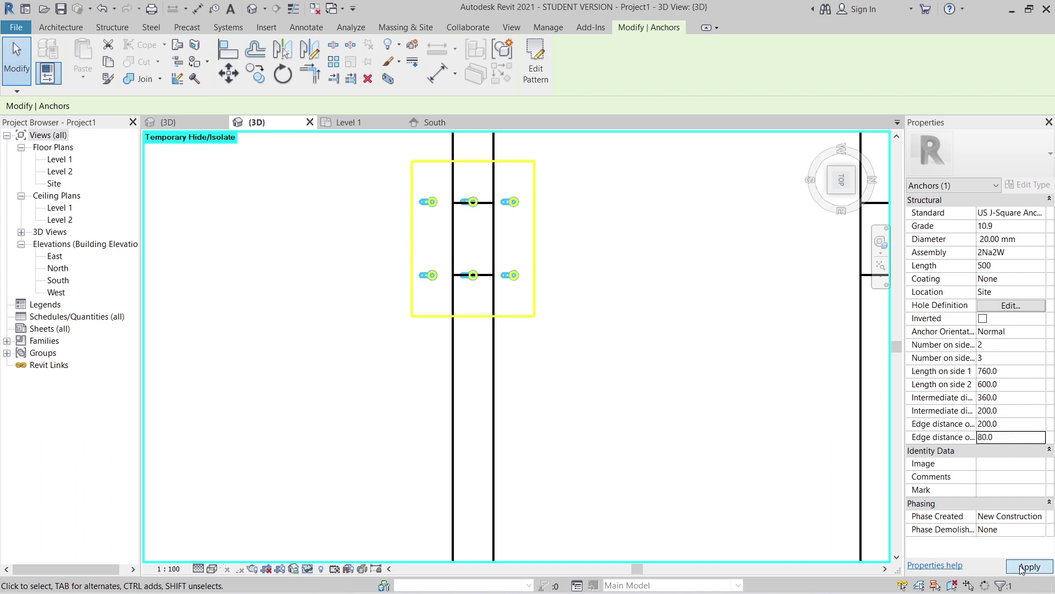
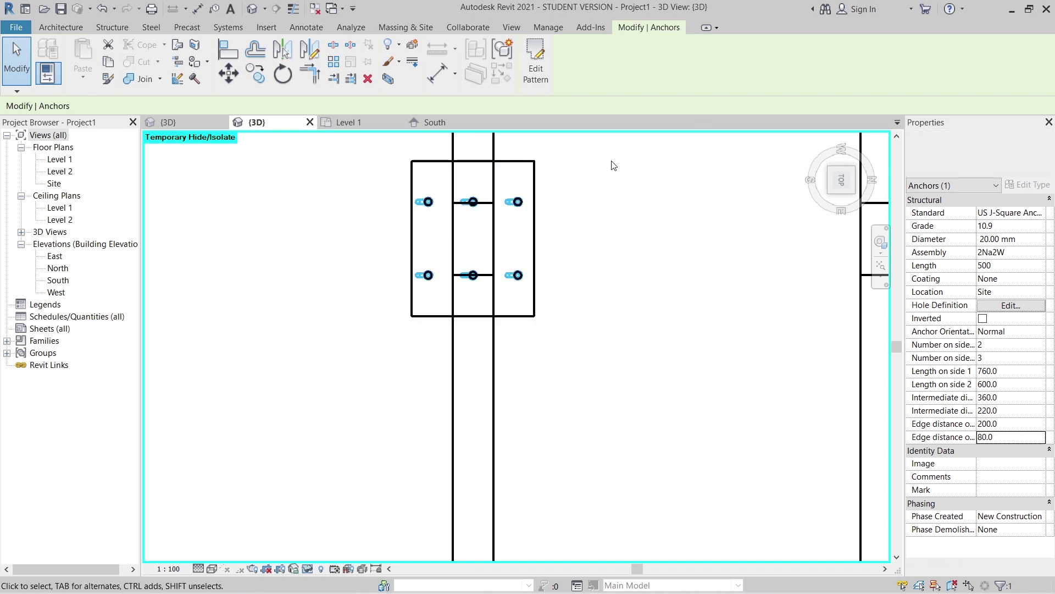
# Set the anchors' edge distance on side 1 to 120 and apply it.
pyautogui.click(999, 423)
pyautogui.moveTo(998, 423); pyautogui.dragTo(986, 435)
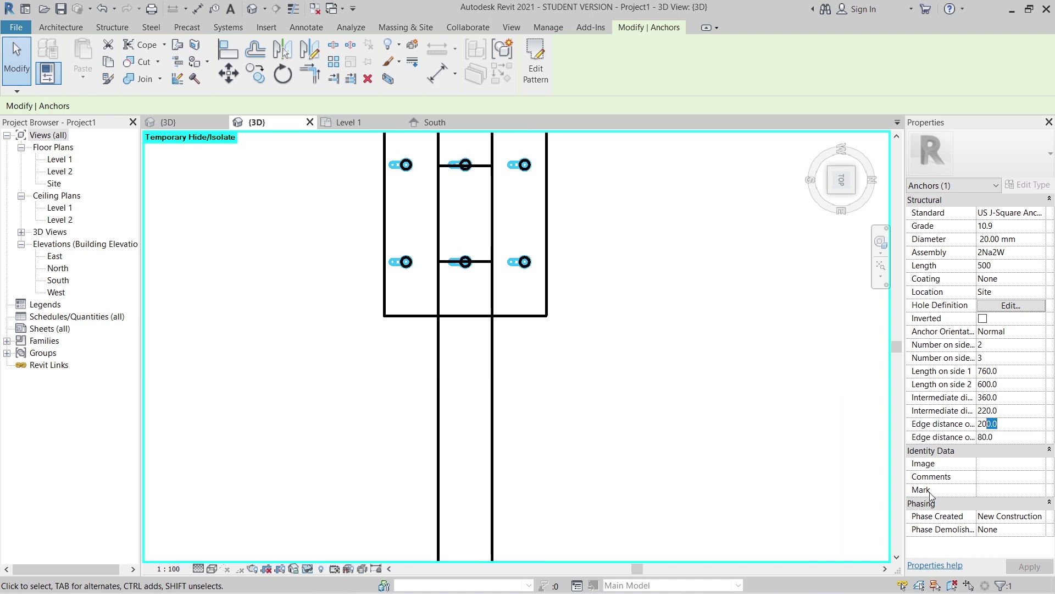
pyautogui.press('BackSpace')
pyautogui.press('BackSpace')
pyautogui.press('BackSpace')
pyautogui.write('120.0')
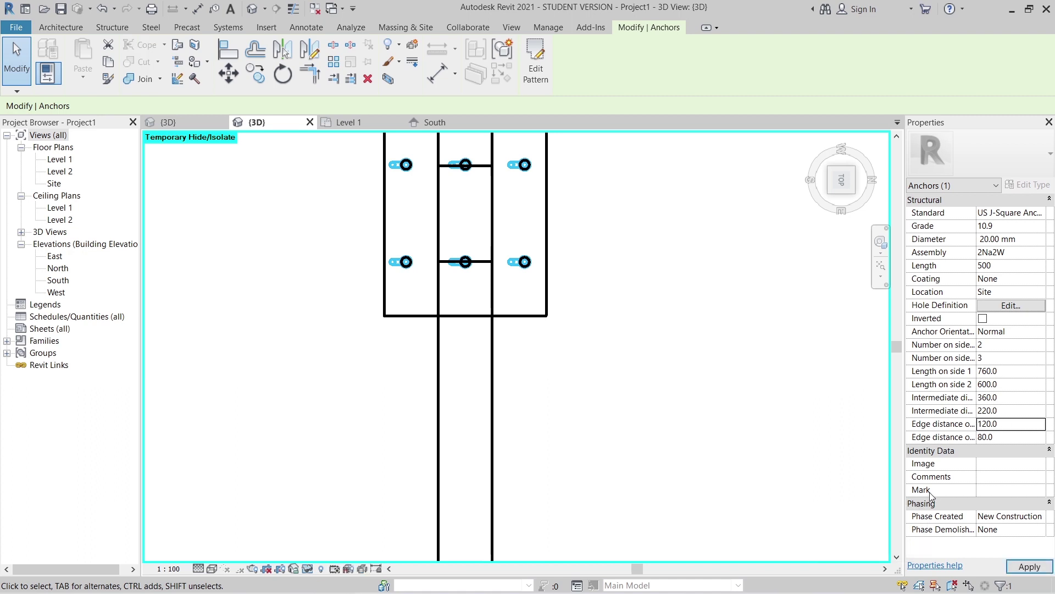
pyautogui.click(1029, 567)
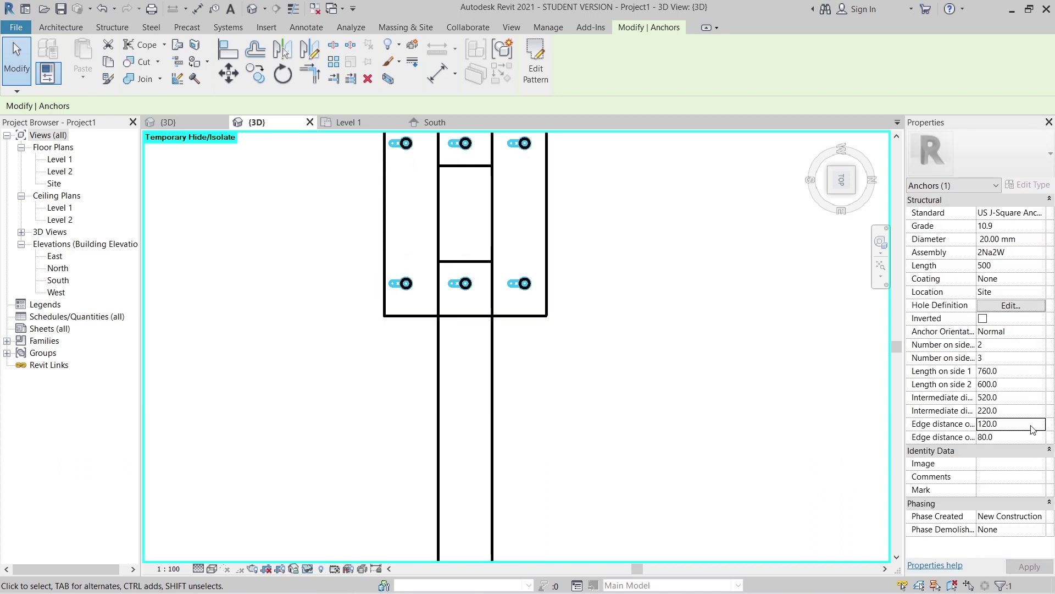
# Set the number of anchors to 3 on side 1 and 2 on side 2, and apply the changes.
pyautogui.click(1012, 345)
pyautogui.write('3')
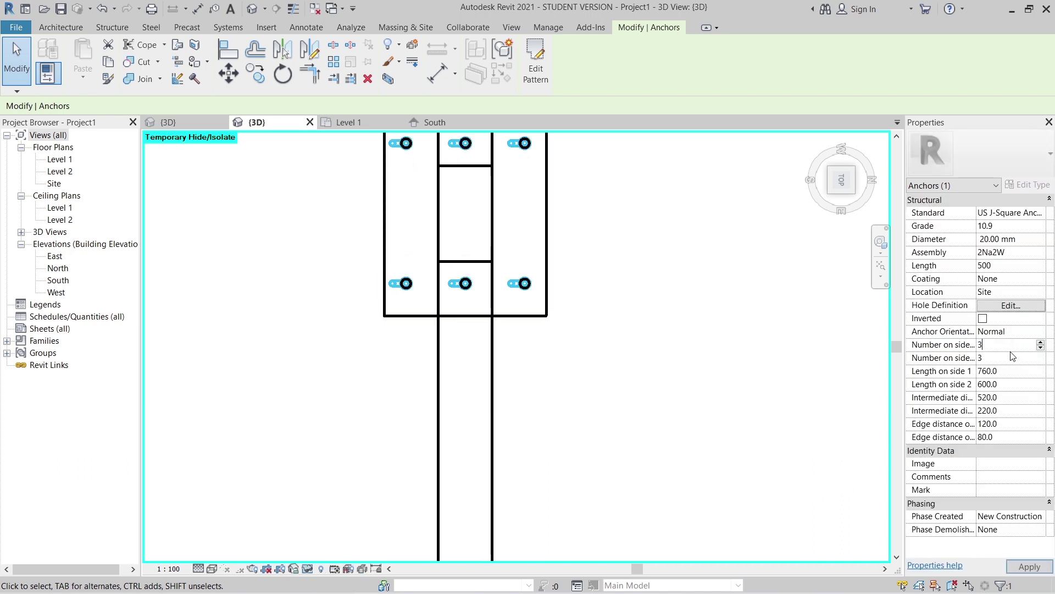
pyautogui.click(1010, 358)
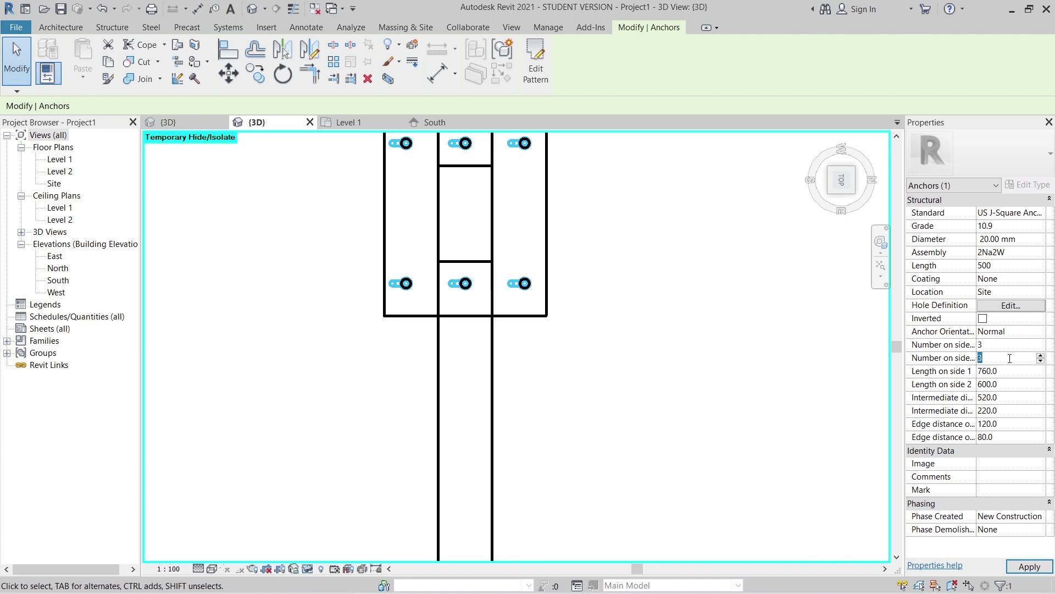
pyautogui.click(1039, 565)
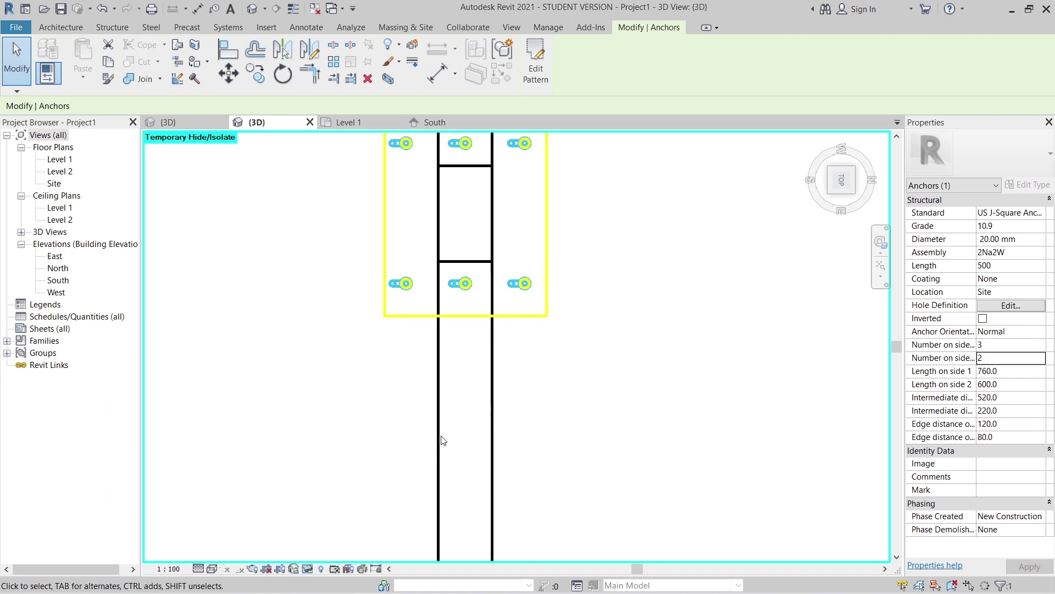
pyautogui.scroll(-1, 572, 420)
pyautogui.moveTo(579, 429); pyautogui.dragTo(583, 472, button='middle')
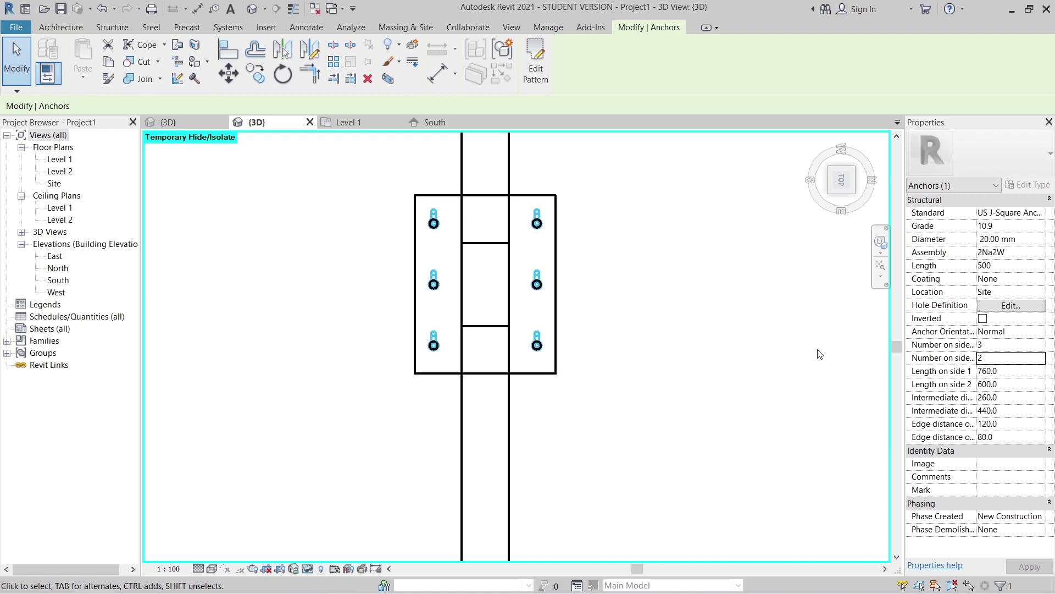
# Set the number of anchors on side 2 to 3 and apply the change.
pyautogui.click(1001, 360)
pyautogui.write('3')
pyautogui.click(1029, 566)
# Set the number of anchors on side 2 to 2 and the edge distance on side 1 to 200, and apply both.
pyautogui.click(993, 359)
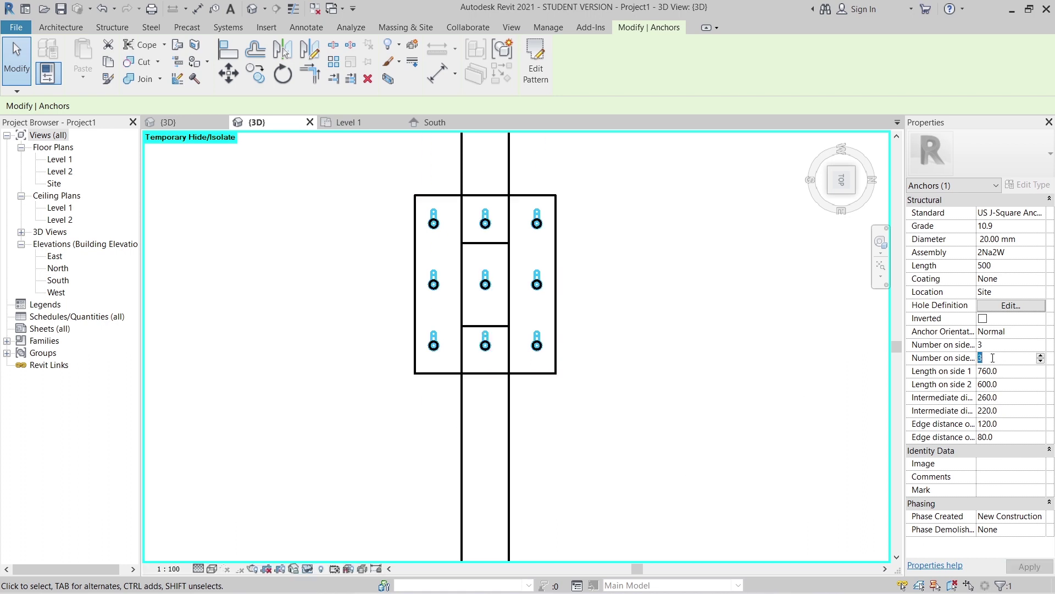
pyautogui.click(990, 345)
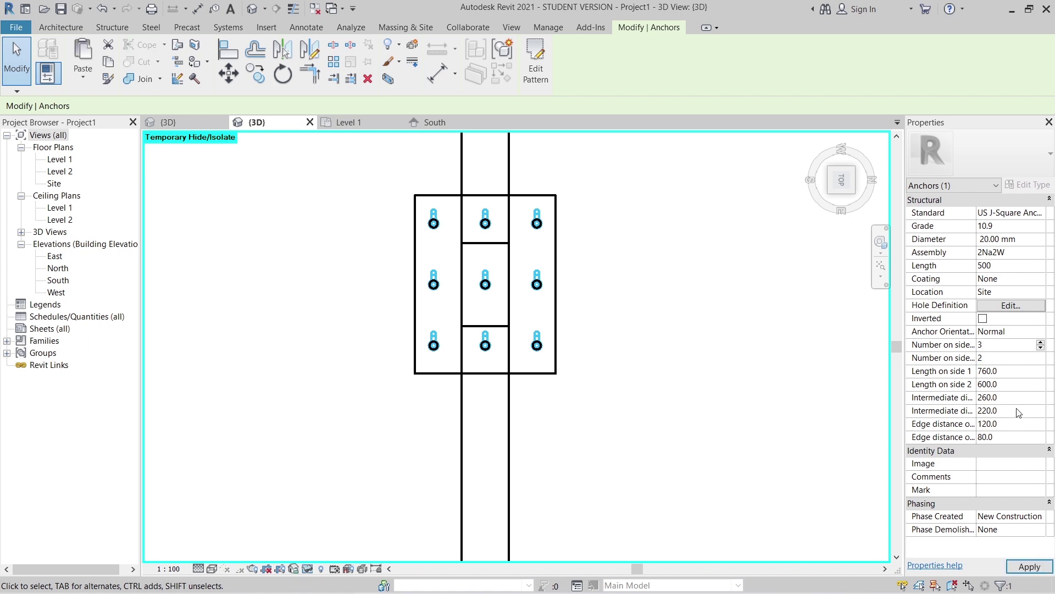
pyautogui.click(1017, 425)
pyautogui.write('20')
pyautogui.press('Return')
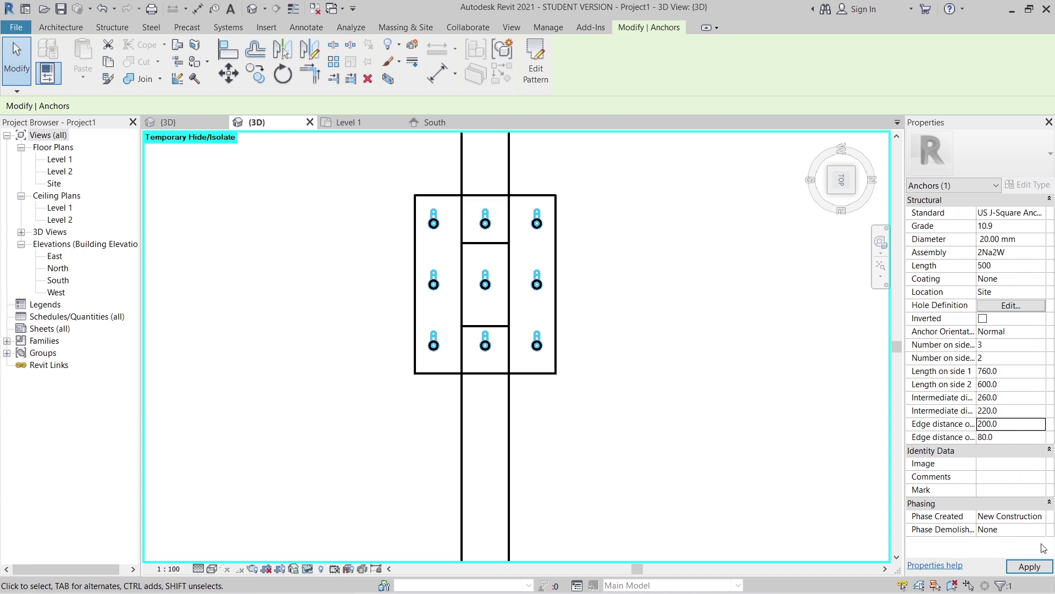
pyautogui.click(1030, 566)
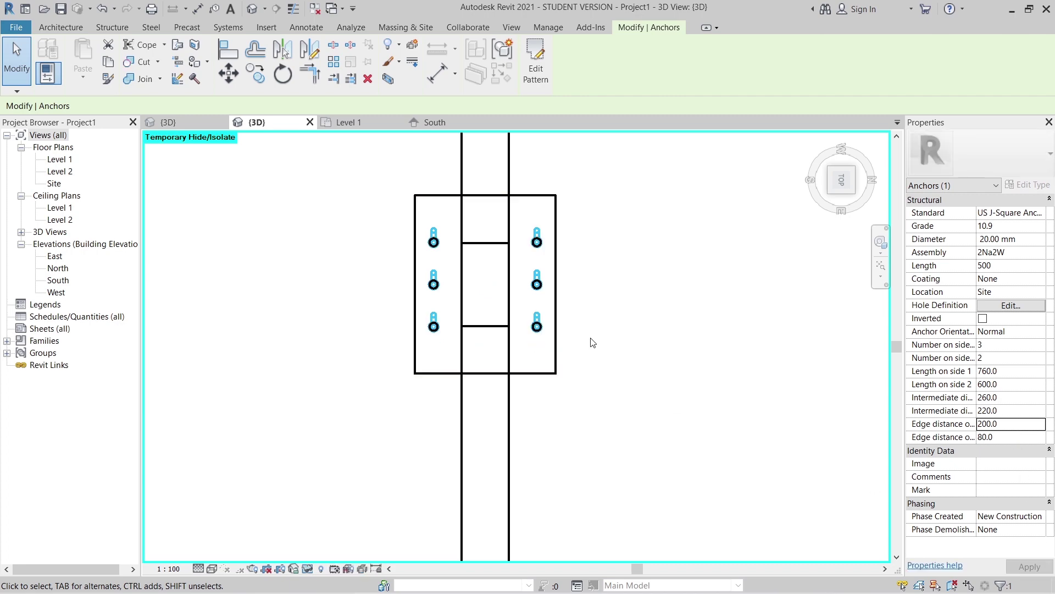
# Inspect the anchors beneath the plate in 3D, clear the selection, and display the model with thin lines.
pyautogui.moveTo(593, 353)
pyautogui.keyDown('shift'); pyautogui.mouseDown(button='middle')
pyautogui.moveTo(427, 405)
pyautogui.moveTo(751, 273)
pyautogui.moveTo(803, 236)
pyautogui.moveTo(615, 354)
pyautogui.moveTo(389, 318)
pyautogui.moveTo(636, 170)
pyautogui.moveTo(617, 325)
pyautogui.moveTo(633, 316)
pyautogui.moveTo(622, 306)
pyautogui.moveTo(581, 369)
pyautogui.mouseUp(button='middle'); pyautogui.keyUp('shift')
pyautogui.scroll(1, 512, 366)
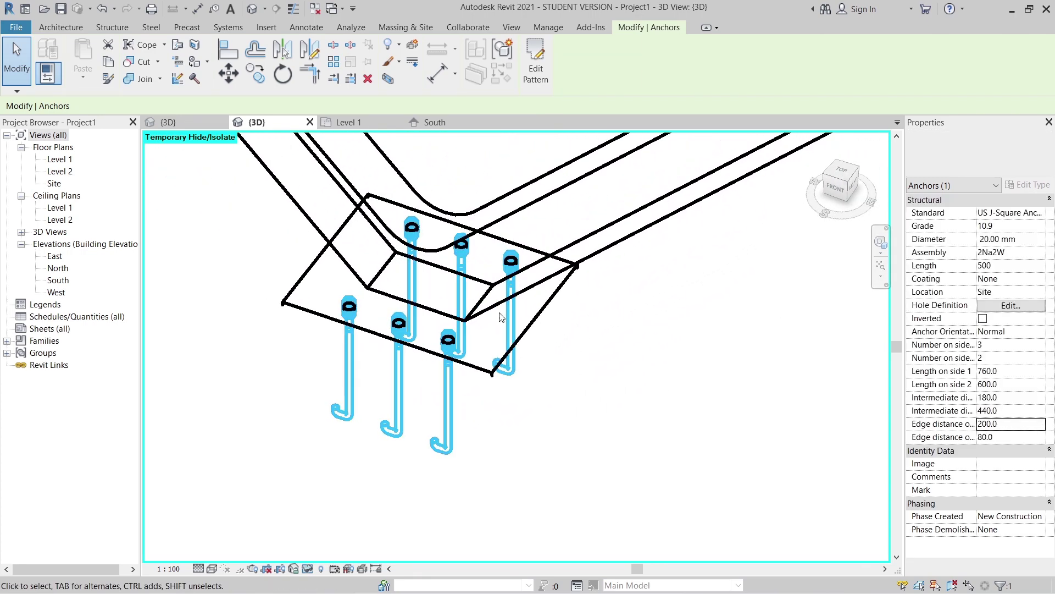
pyautogui.click(153, 28)
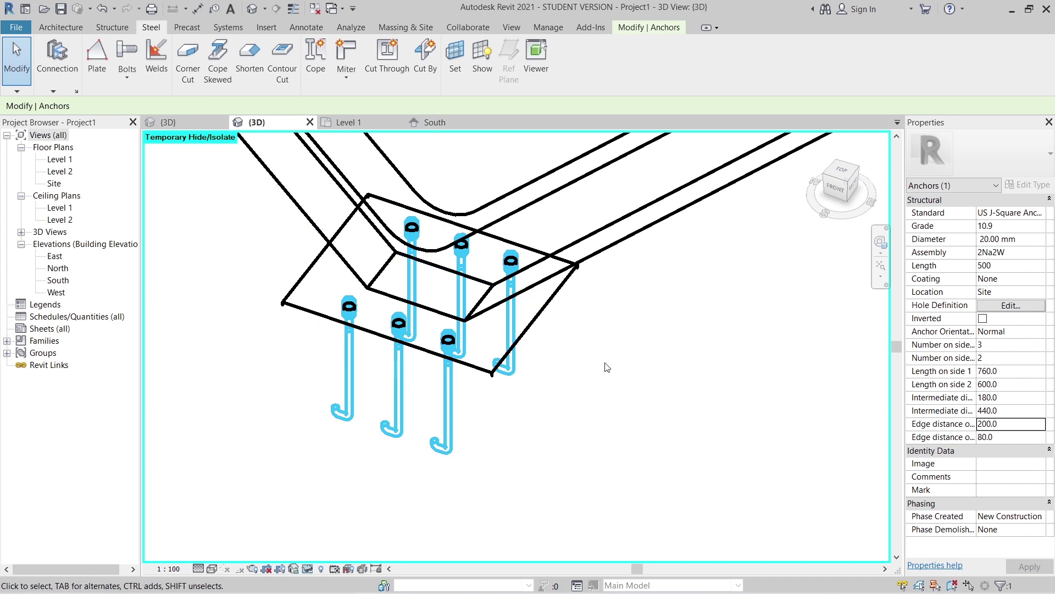
pyautogui.keyDown('shift'); pyautogui.moveTo(607, 367); pyautogui.dragTo(541, 327, button='middle'); pyautogui.keyUp('shift')
pyautogui.click(582, 394)
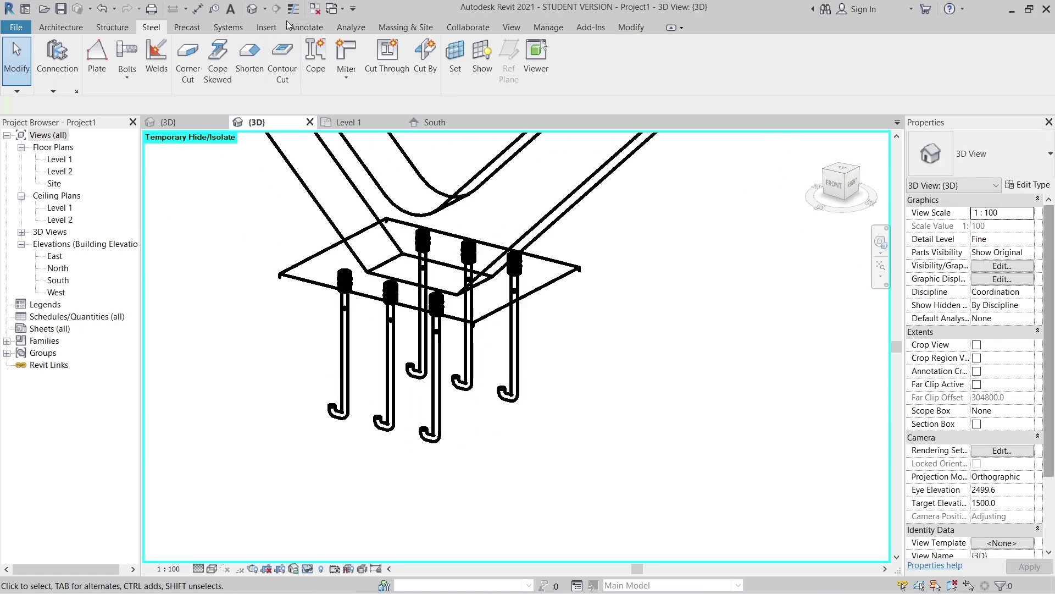
pyautogui.scroll(-3, 611, 379)
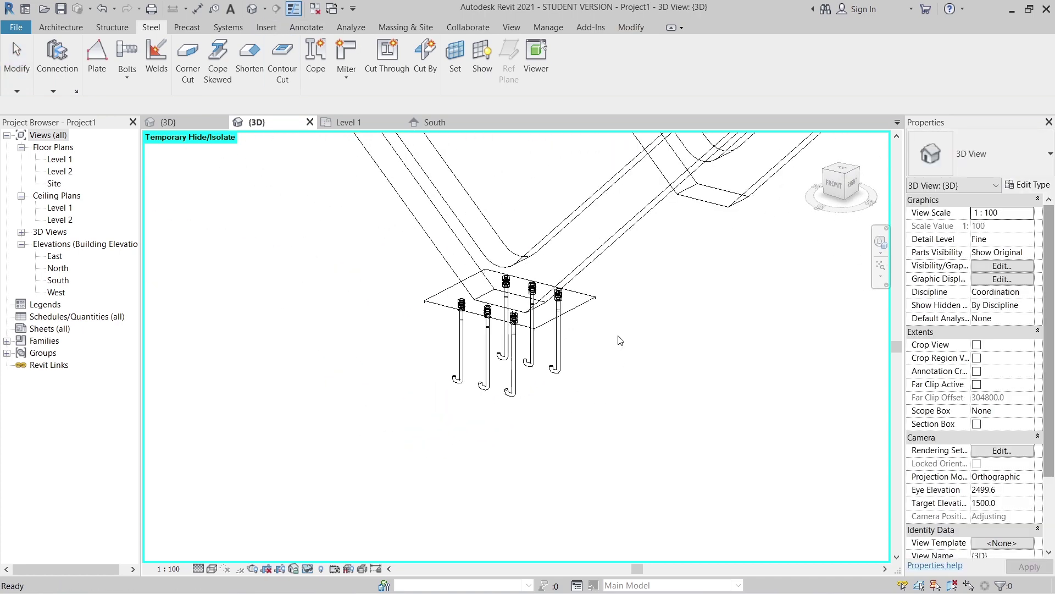
# From the top view, copy the plate and its anchors to the other three V-shaped supports with Multiple enabled, using the columns' edge midpoints as references.
pyautogui.keyDown('shift'); pyautogui.moveTo(619, 337); pyautogui.dragTo(779, 254, button='middle'); pyautogui.keyUp('shift')
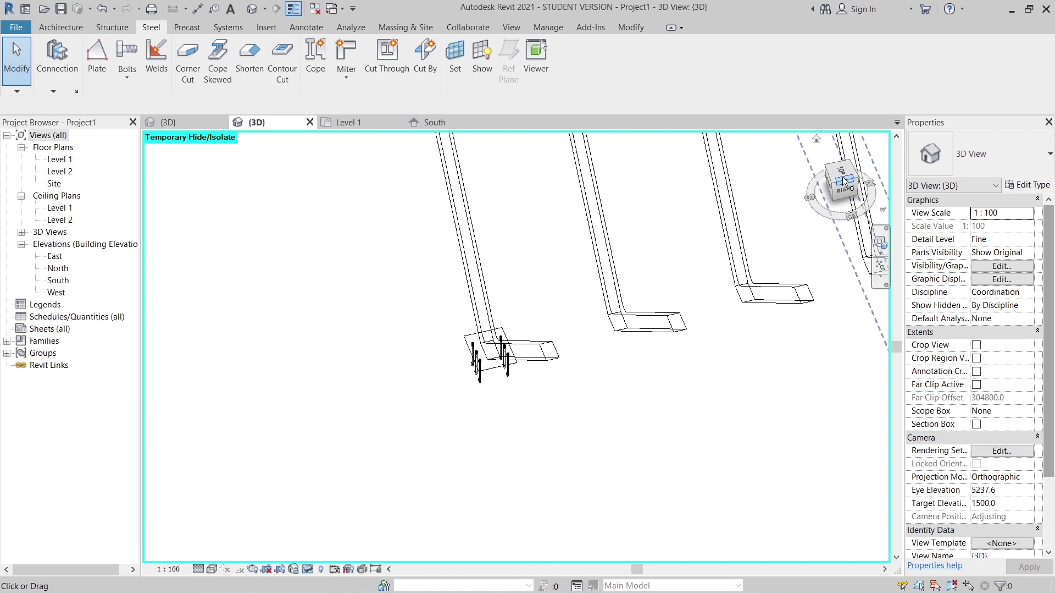
pyautogui.click(841, 172)
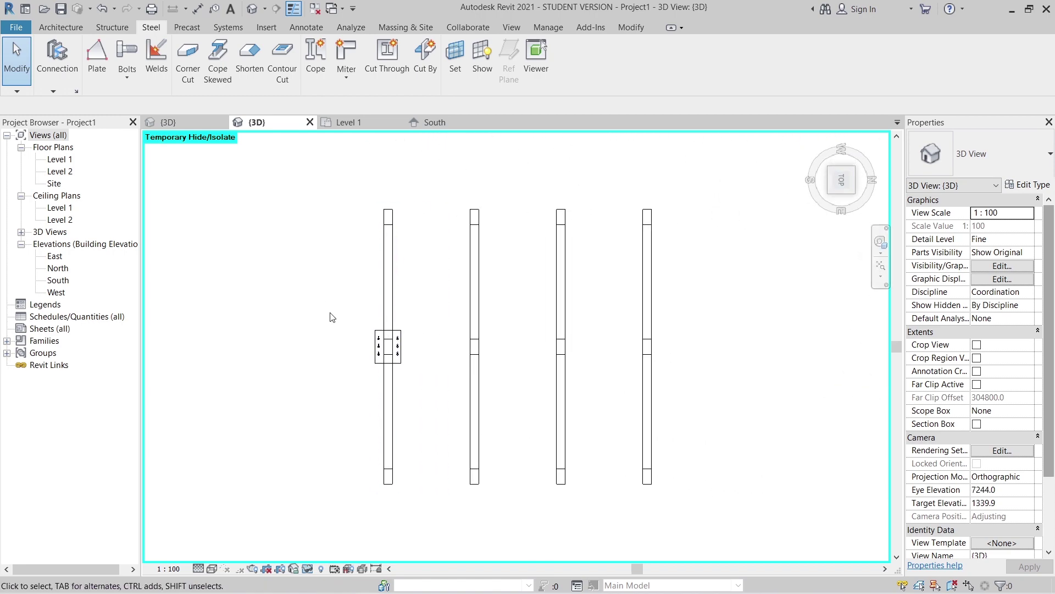
pyautogui.moveTo(425, 401); pyautogui.dragTo(425, 402)
pyautogui.press('c')
pyautogui.press('o')
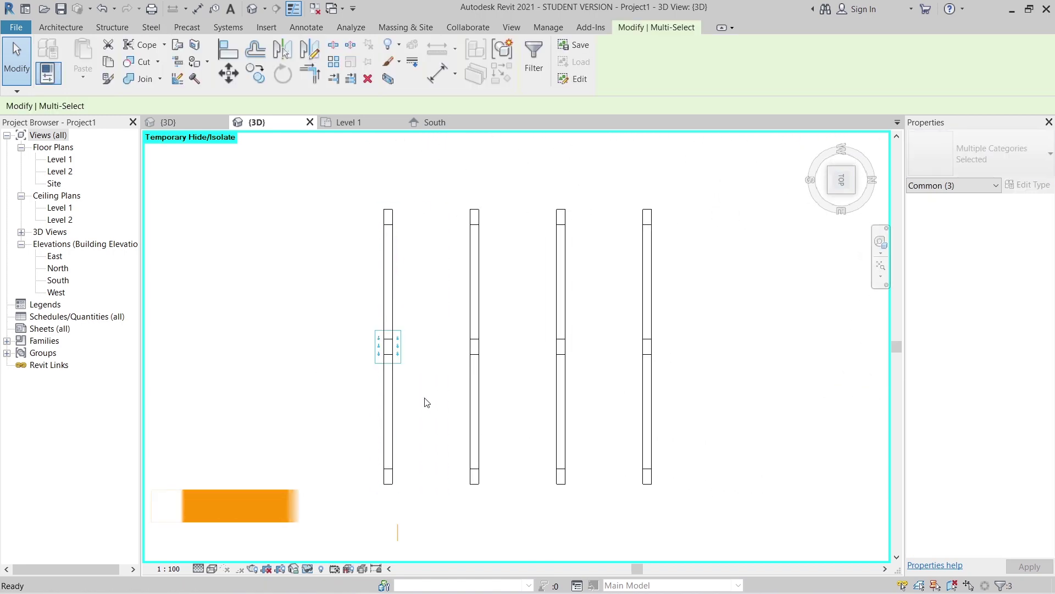
pyautogui.scroll(2, 425, 402)
pyautogui.scroll(2, 399, 378)
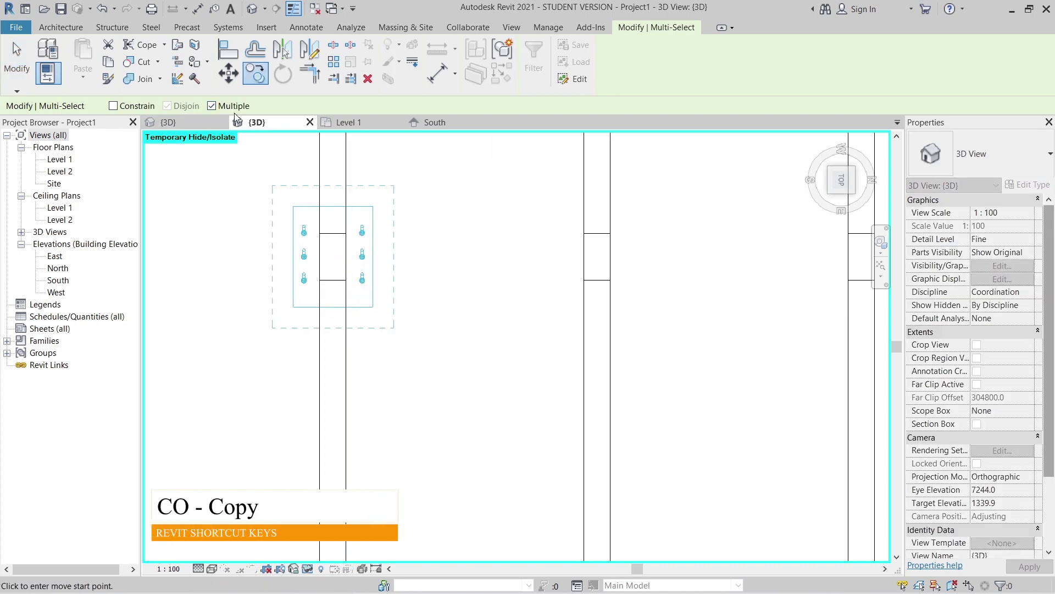
pyautogui.click(348, 257)
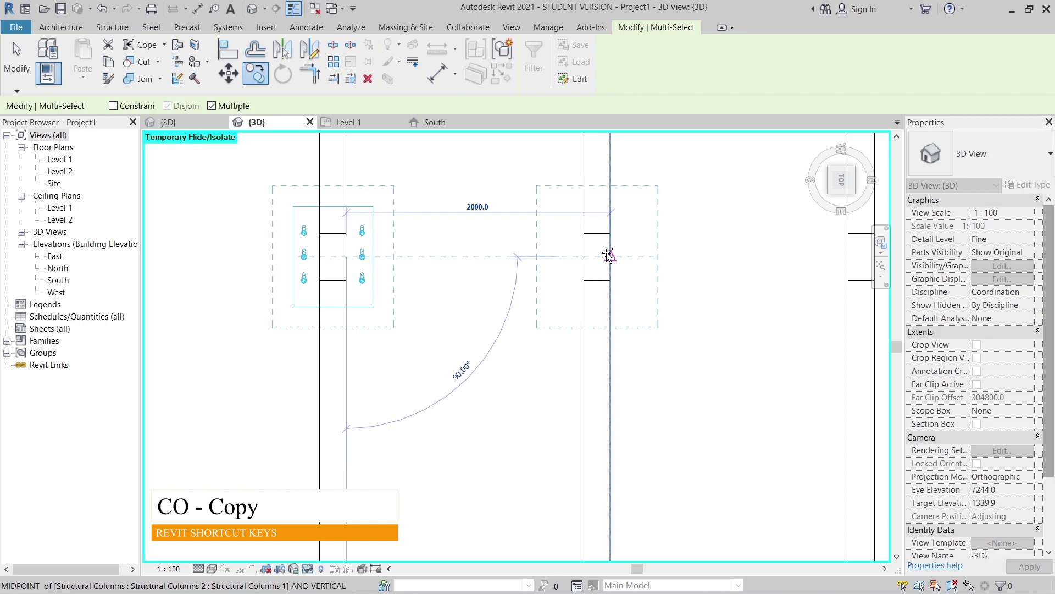
pyautogui.click(609, 255)
pyautogui.scroll(-2, 664, 252)
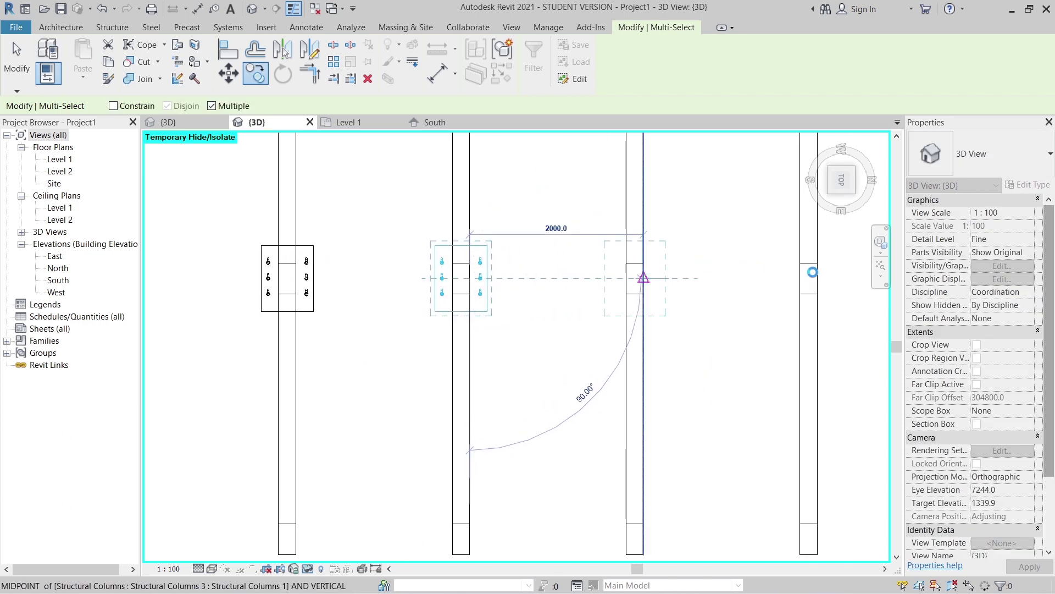
pyautogui.click(824, 278)
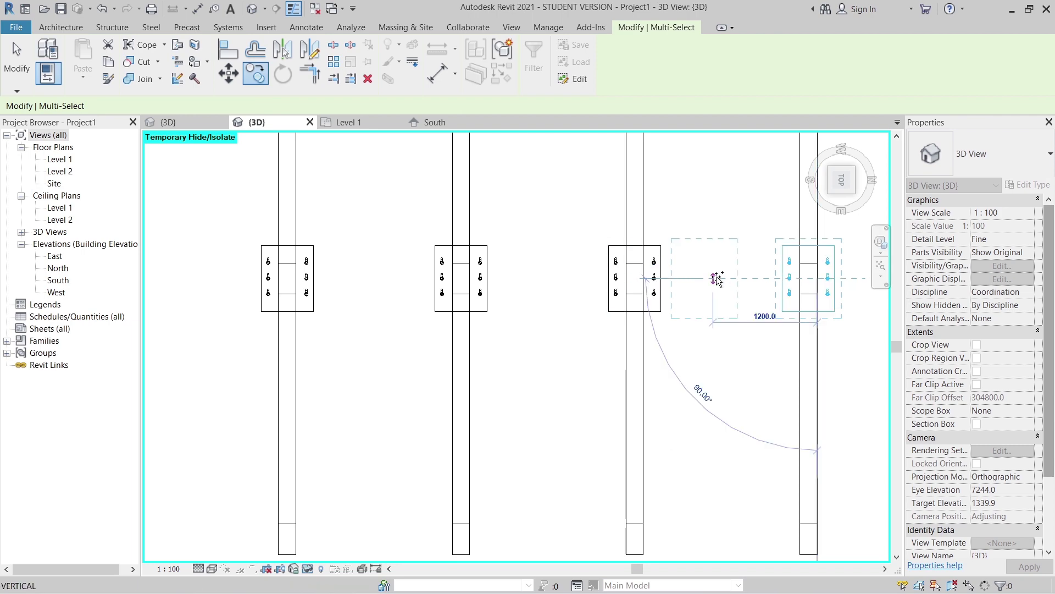
pyautogui.press('Escape')
pyautogui.press('Escape')
# Reset the temporary hide/isolate and view the whole house with its anchored supports in 3D.
pyautogui.scroll(-3, 676, 352)
pyautogui.keyDown('shift'); pyautogui.moveTo(565, 417); pyautogui.dragTo(711, 438, button='middle'); pyautogui.keyUp('shift')
pyautogui.press('h')
pyautogui.press('r')
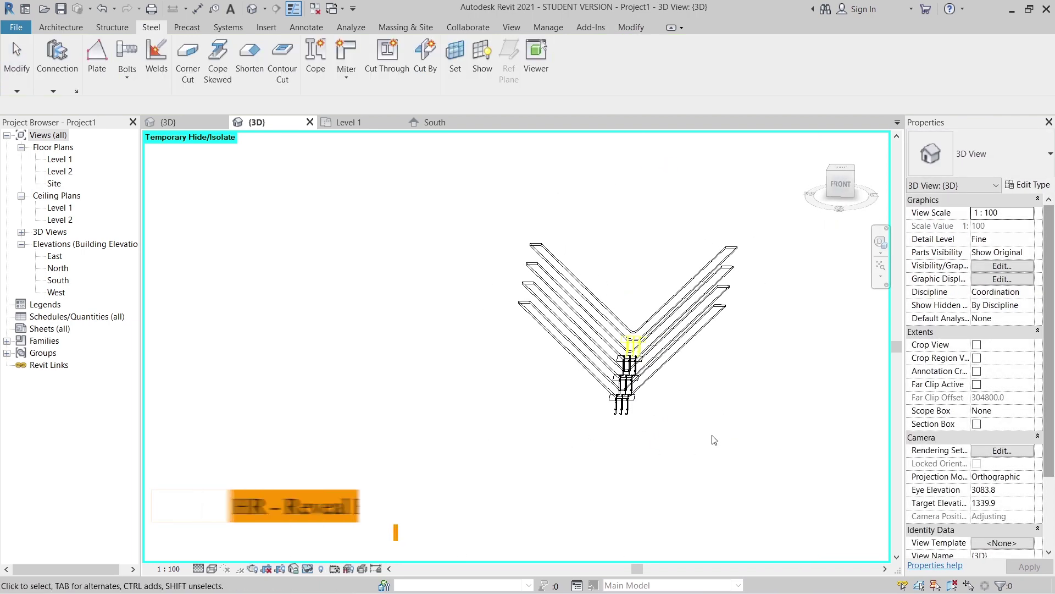
pyautogui.scroll(-1, 712, 434)
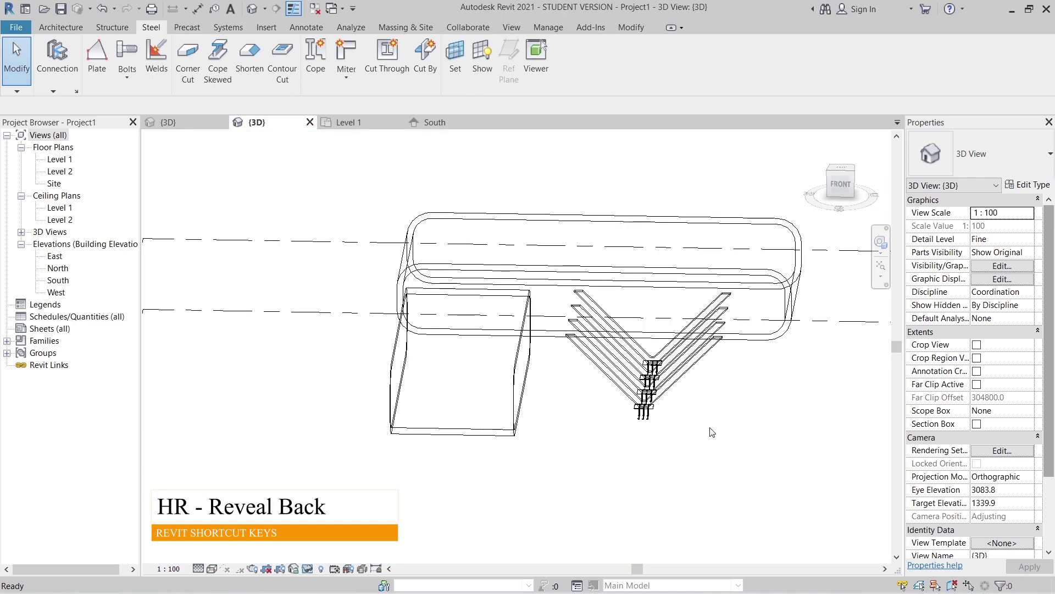
pyautogui.keyDown('shift'); pyautogui.moveTo(711, 431); pyautogui.dragTo(551, 408, button='middle'); pyautogui.keyUp('shift')
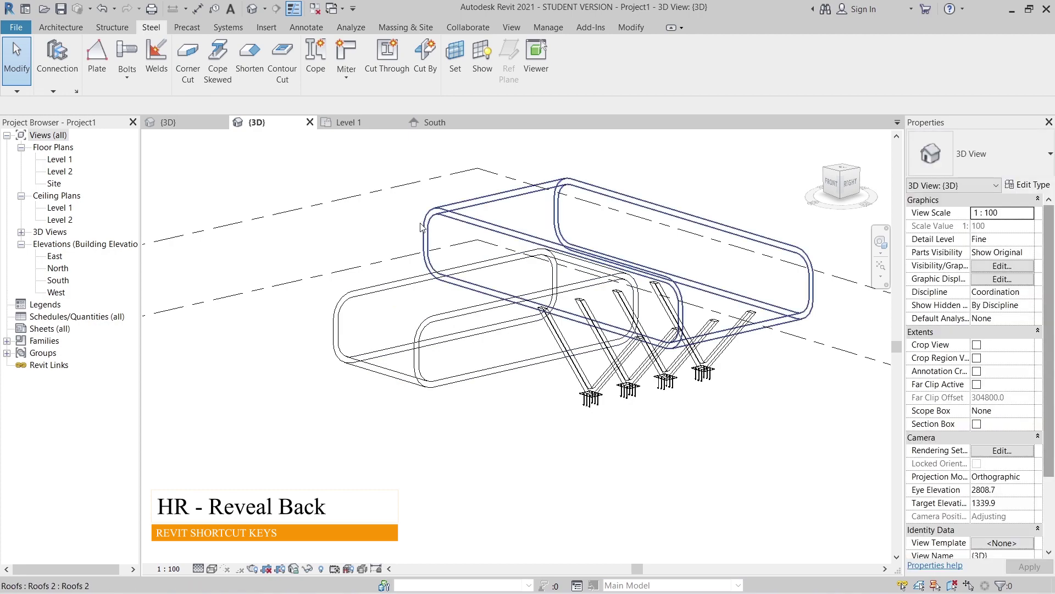
# Examine the house and its anchored supports from several sides in 3D and in the South elevation.
pyautogui.keyDown('shift'); pyautogui.moveTo(443, 329); pyautogui.dragTo(737, 373, button='middle'); pyautogui.keyUp('shift')
pyautogui.moveTo(762, 339); pyautogui.dragTo(689, 265, button='middle')
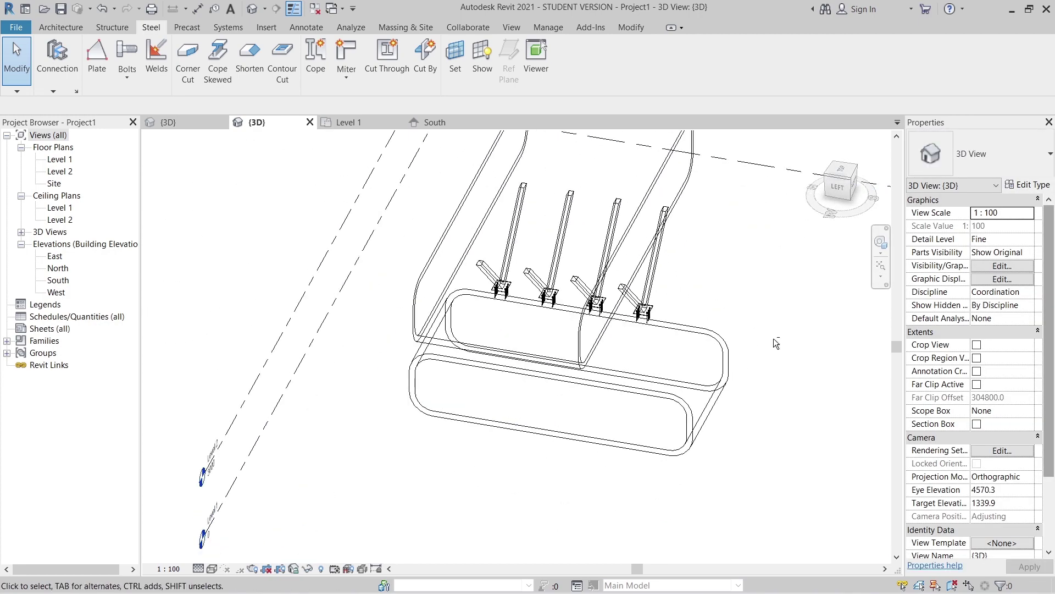
pyautogui.keyDown('shift'); pyautogui.moveTo(769, 367); pyautogui.dragTo(698, 289, button='middle'); pyautogui.keyUp('shift')
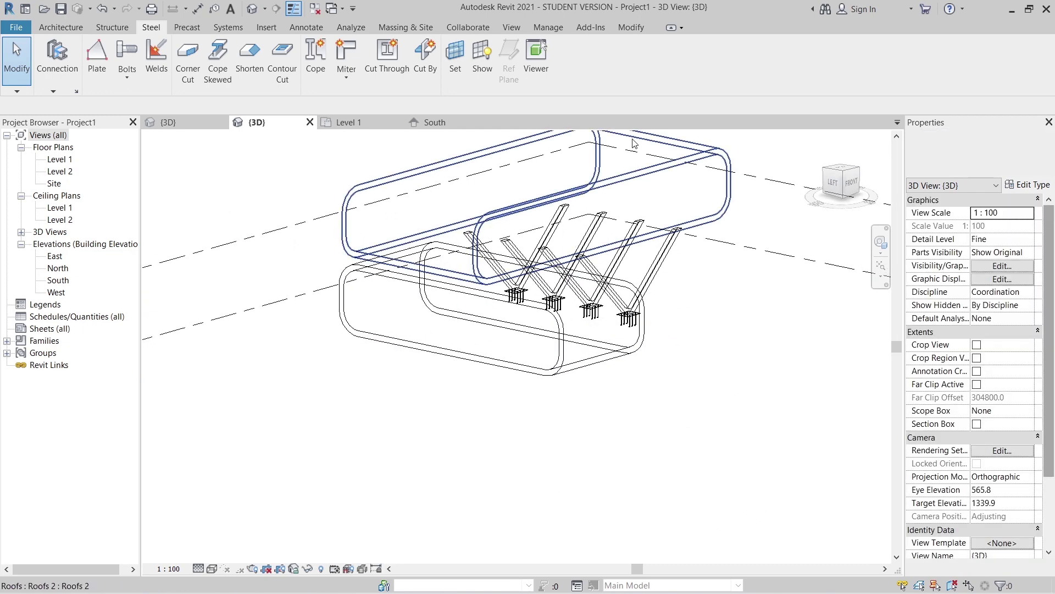
pyautogui.click(434, 122)
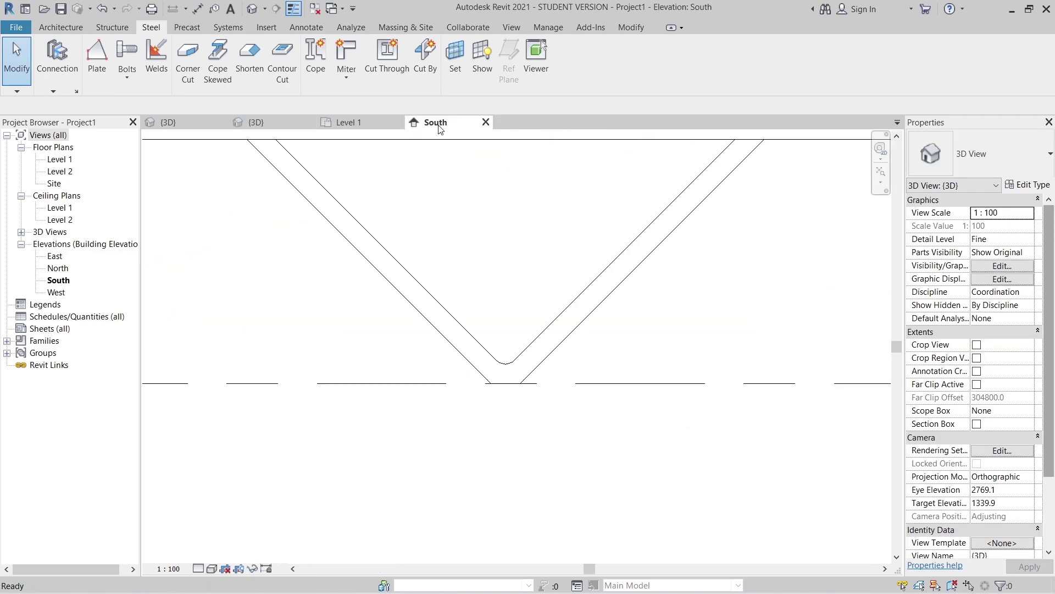
# Display the Level 1 floor plan at Fine detail level in the Wireframe visual style.
pyautogui.click(355, 123)
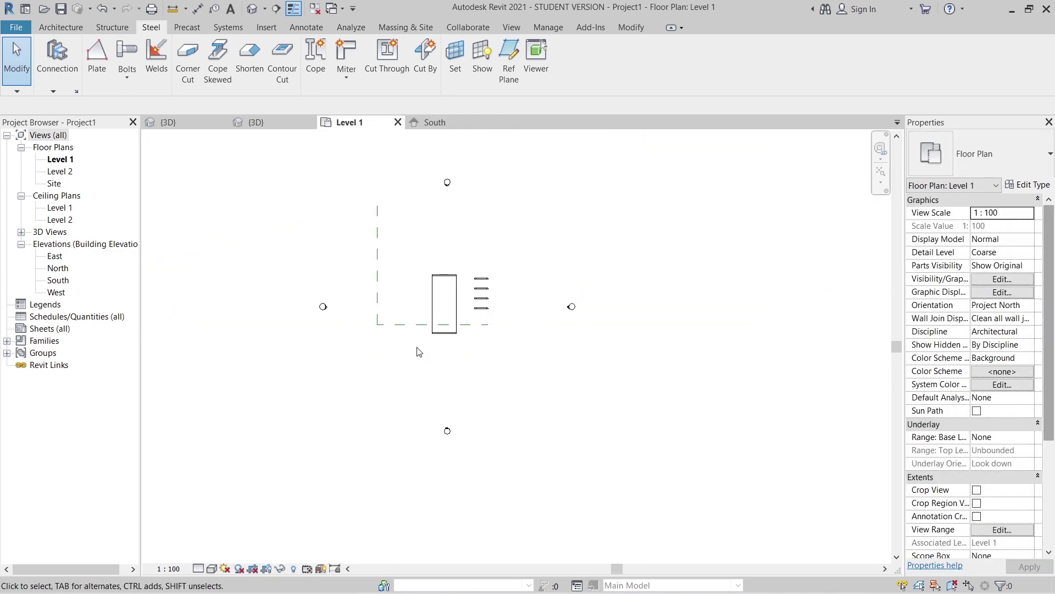
pyautogui.scroll(4, 419, 352)
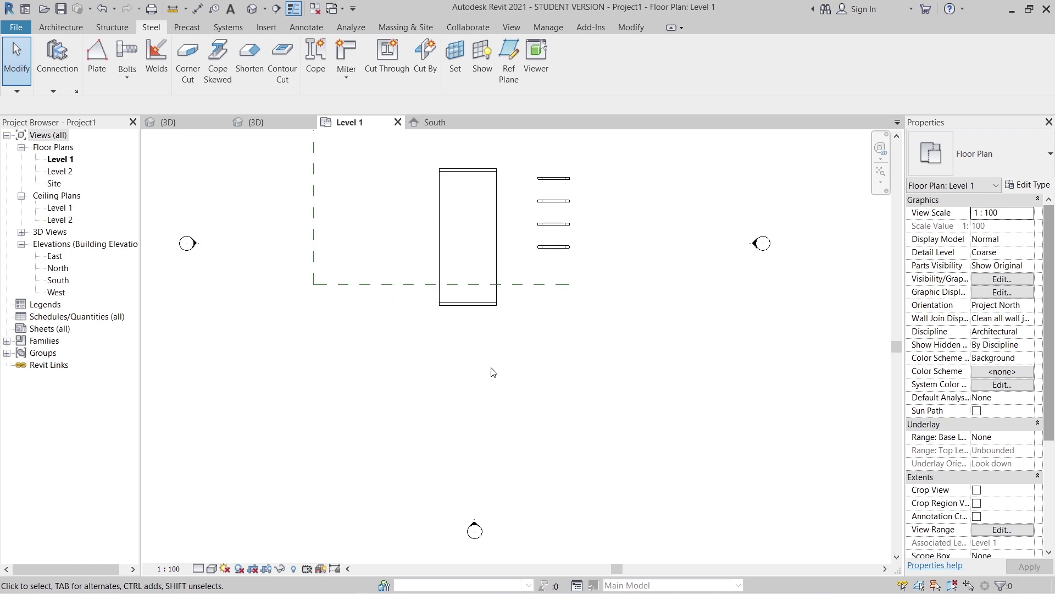
pyautogui.click(198, 568)
pyautogui.click(220, 552)
pyautogui.click(212, 567)
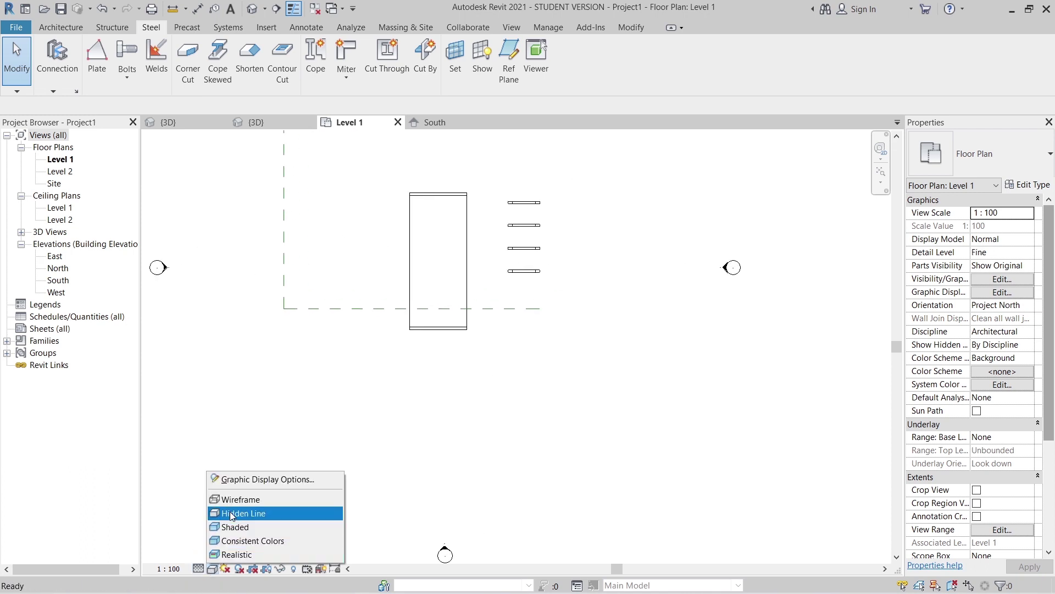
pyautogui.click(230, 514)
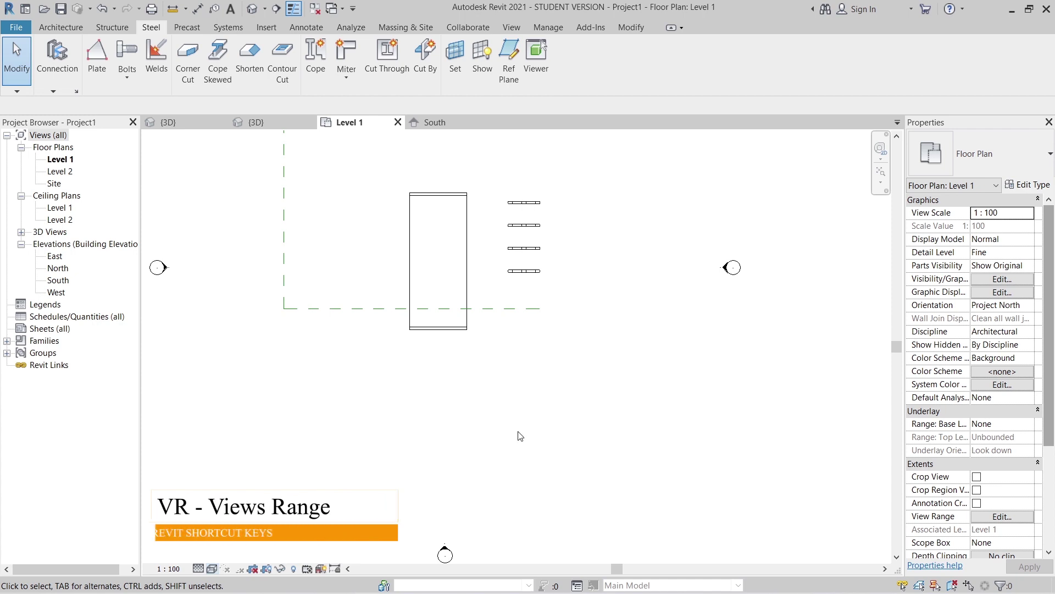
# Set the Level 1 plan's view range to Unlimited for both the bottom and the view depth level, and check the supports.
pyautogui.press('r')
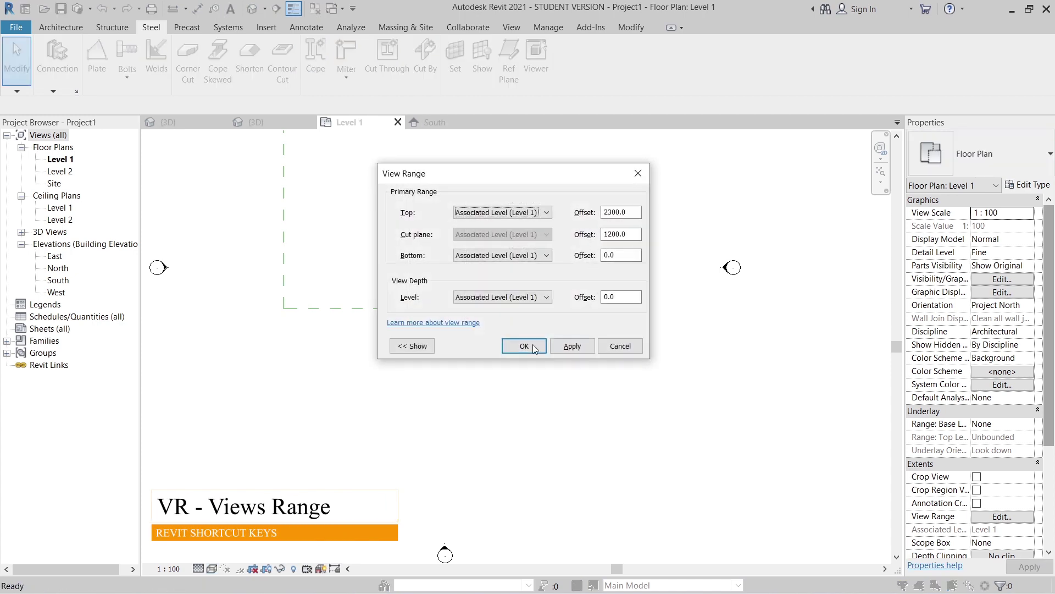
pyautogui.click(484, 326)
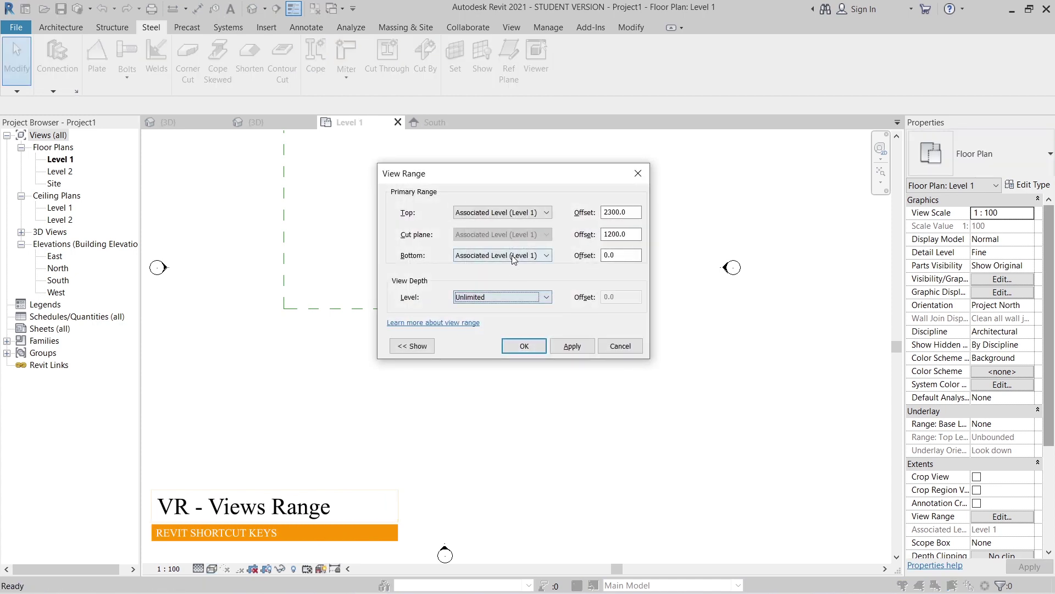
pyautogui.click(513, 256)
pyautogui.click(500, 284)
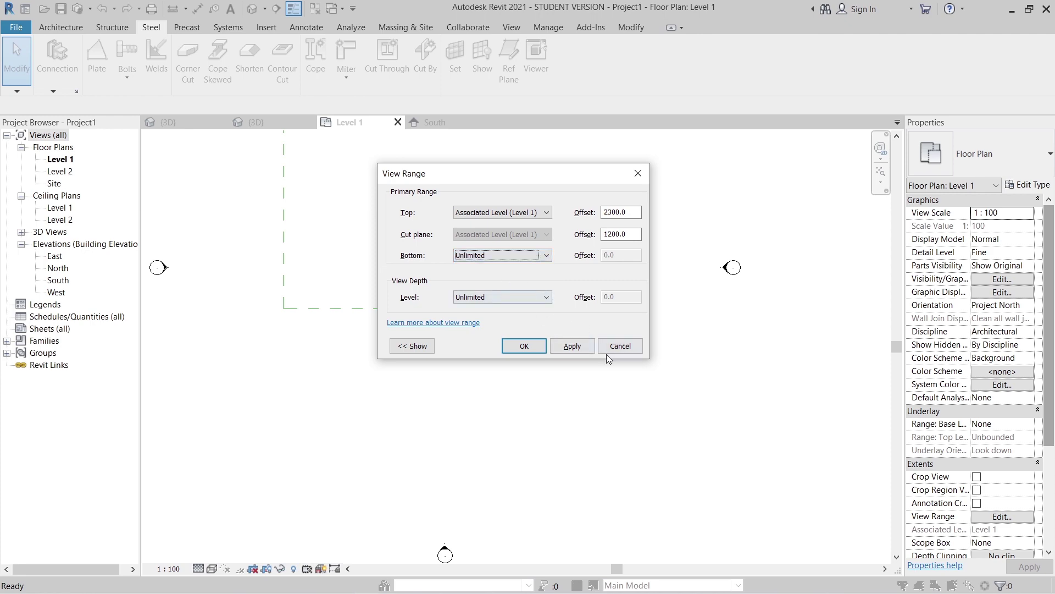
pyautogui.click(520, 358)
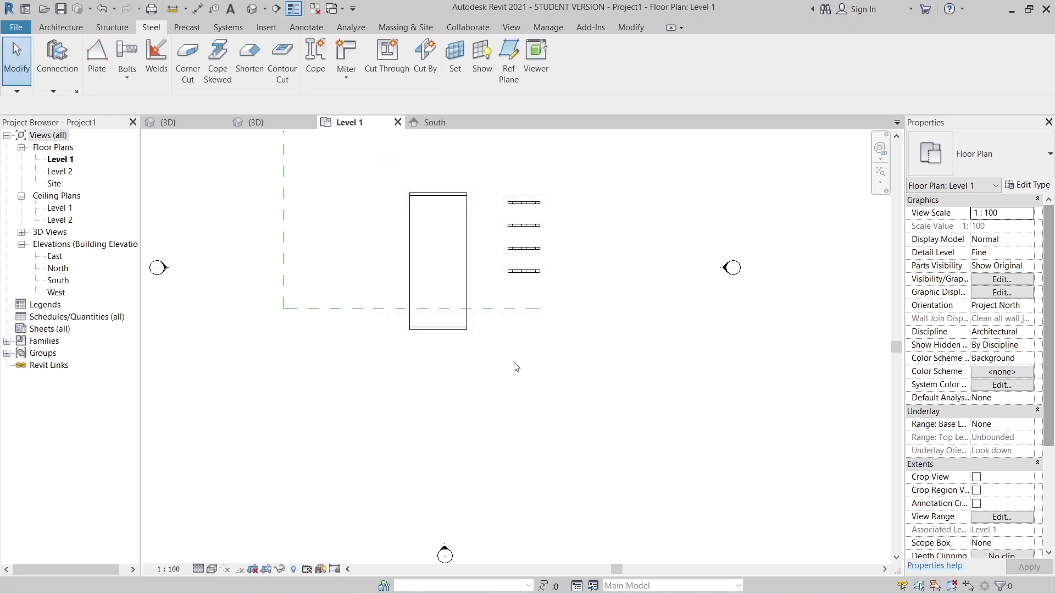
pyautogui.scroll(2, 508, 385)
pyautogui.scroll(-2, 523, 407)
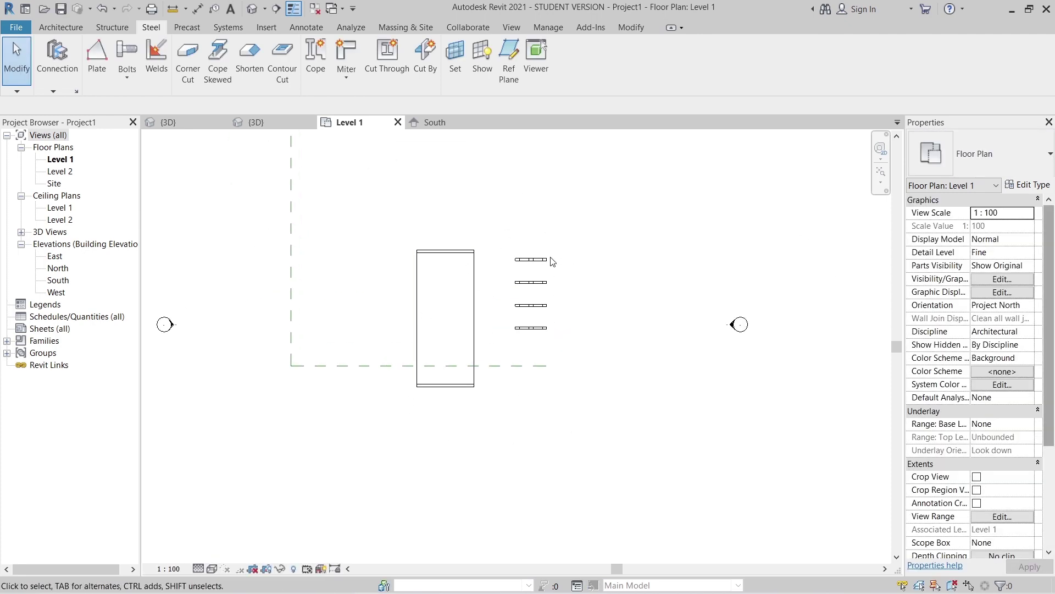
pyautogui.scroll(2, 480, 379)
pyautogui.moveTo(534, 396); pyautogui.dragTo(569, 435, button='middle')
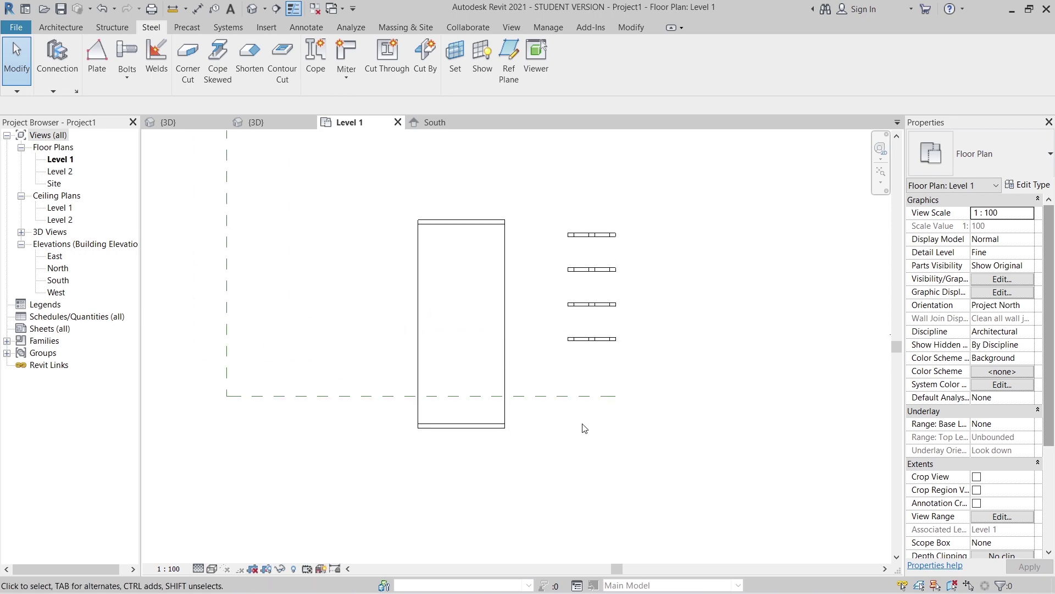
# Open the Site floor plan and close the Level 1 view.
pyautogui.doubleClick(54, 184)
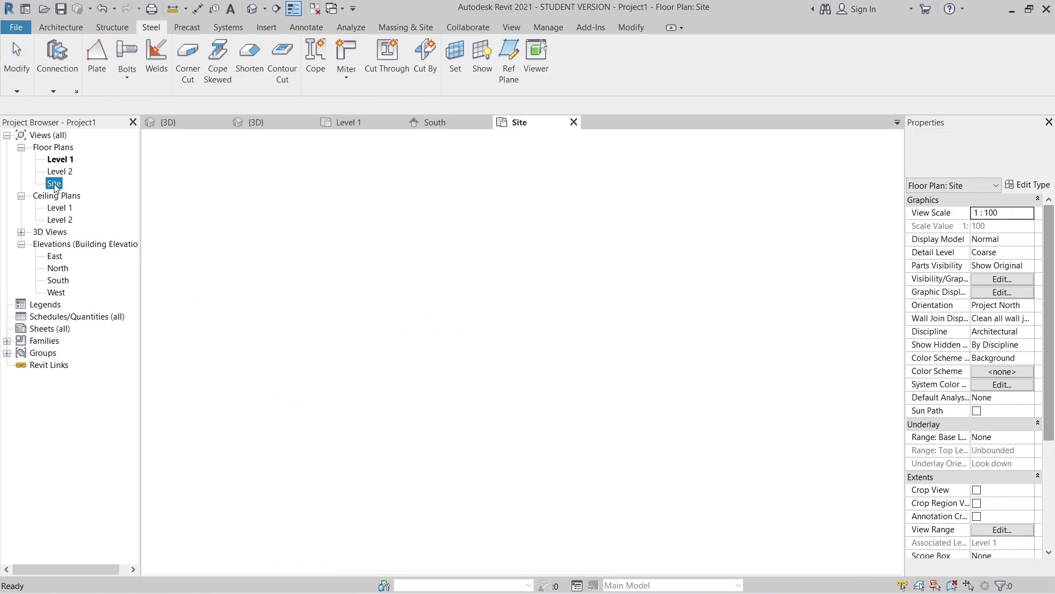
pyautogui.scroll(1, 377, 309)
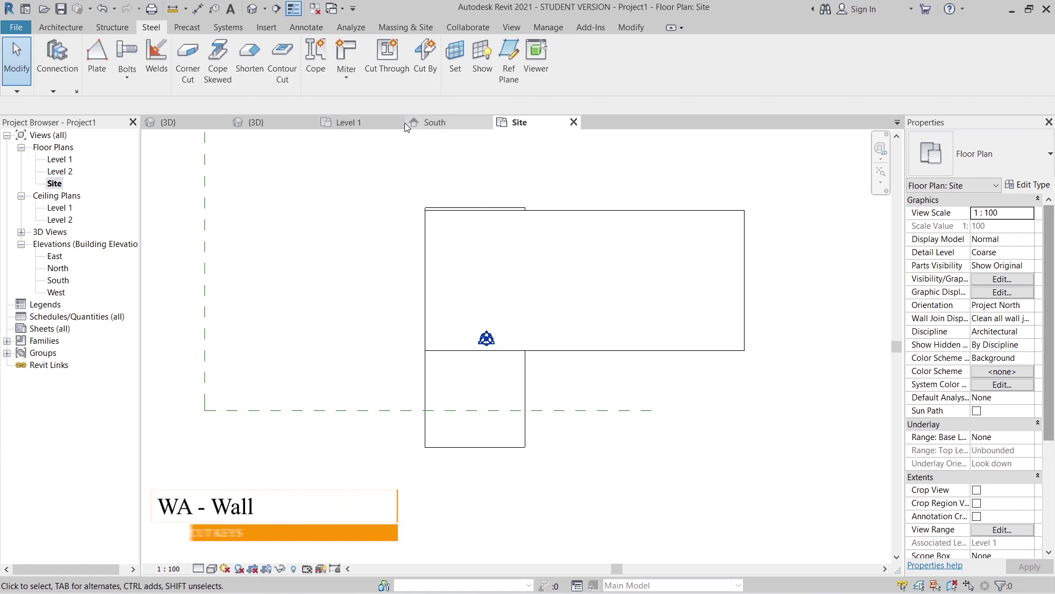
pyautogui.click(397, 122)
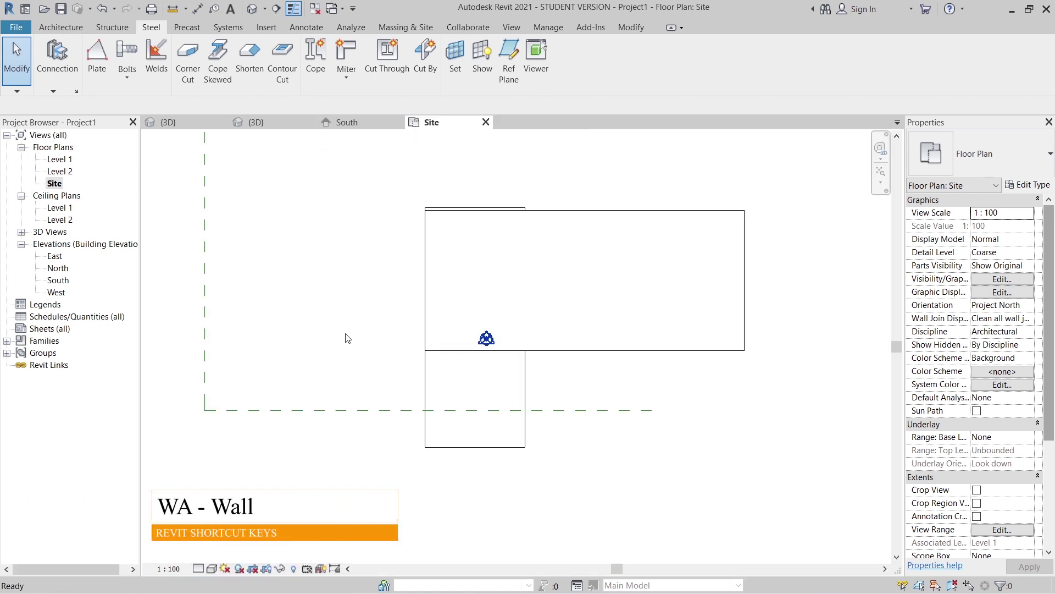
# Start the Wall command in the Site plan and go through the height constraint and location line options for the new wall.
pyautogui.press('w')
pyautogui.press('a')
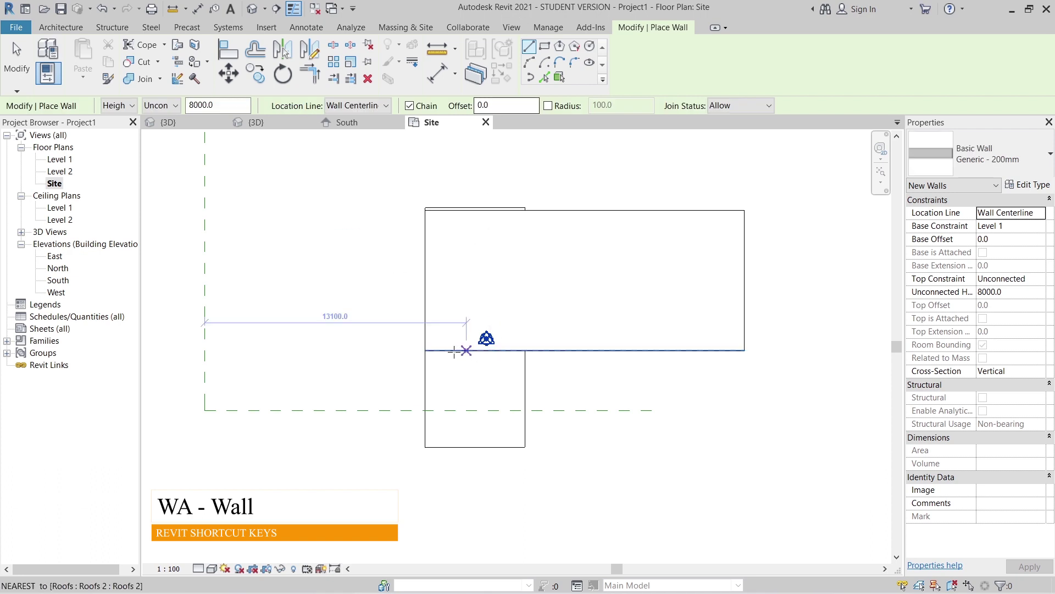
pyautogui.click(349, 111)
pyautogui.click(350, 106)
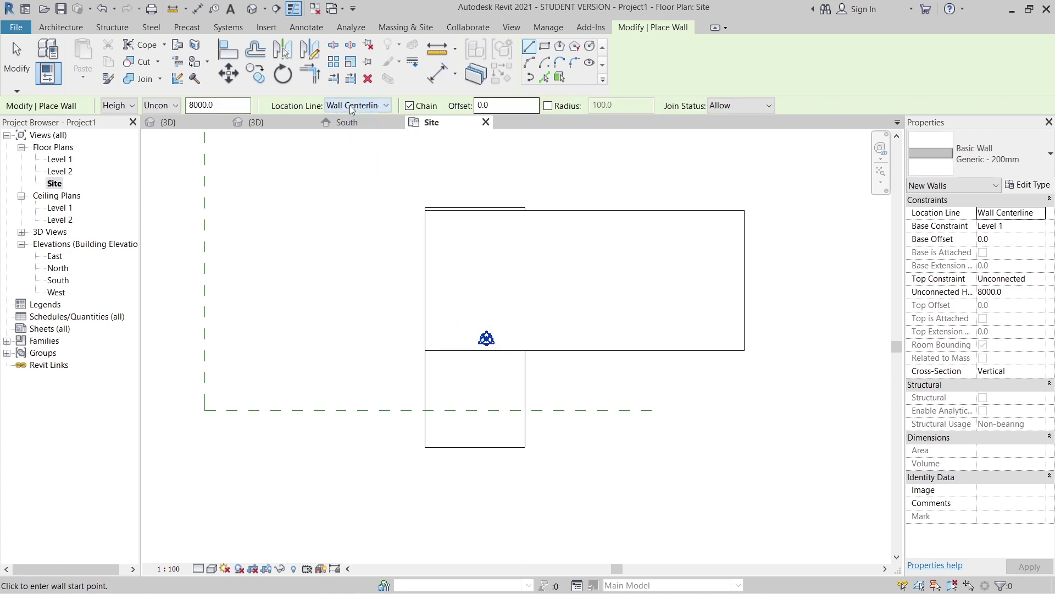
pyautogui.click(147, 108)
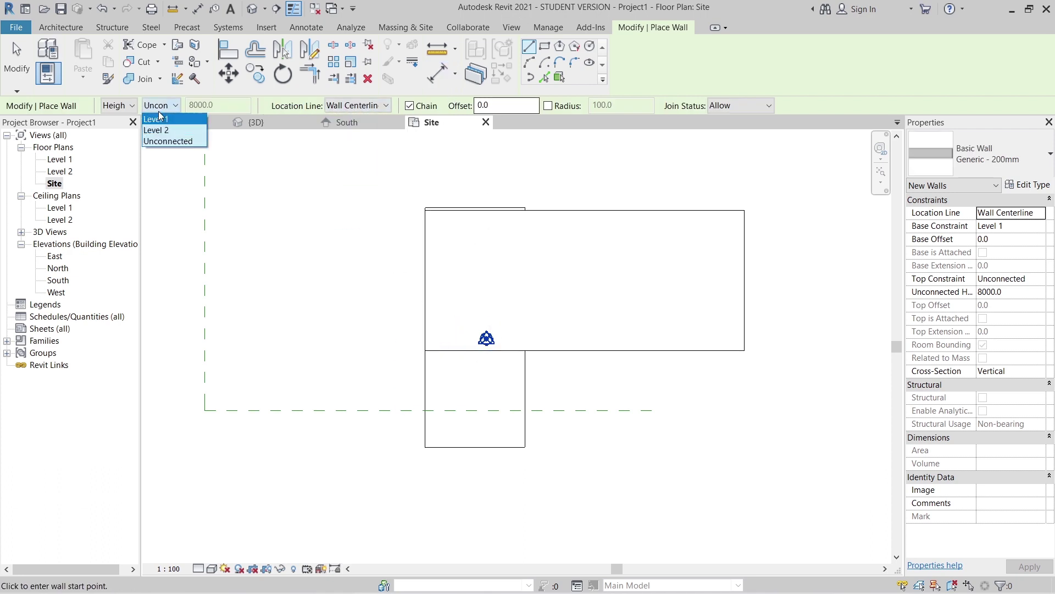
pyautogui.click(370, 109)
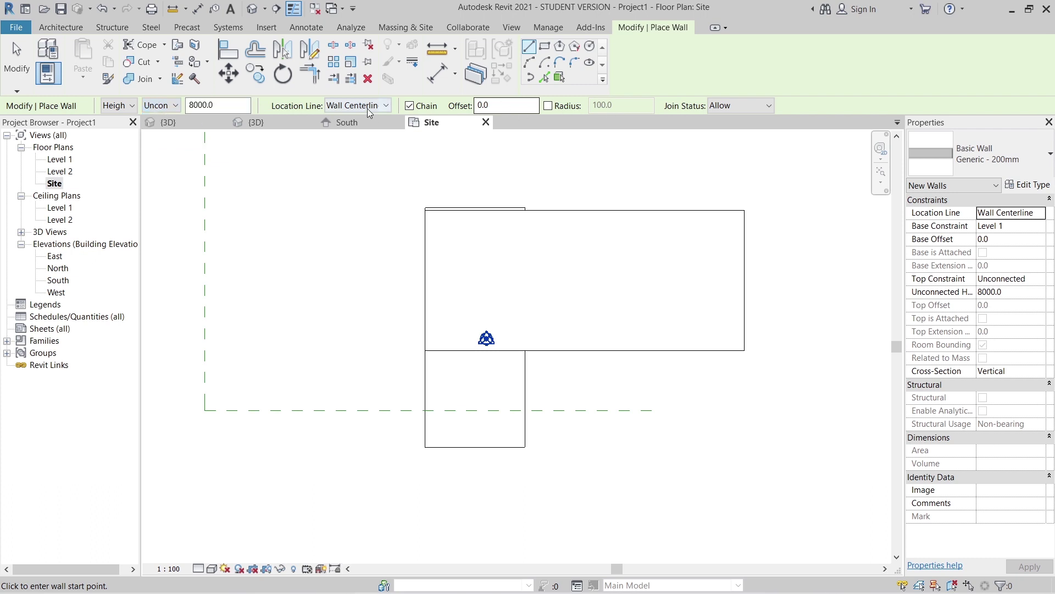
# Draw an 8000 mm high Generic - 200mm wall along the larger roof's south edge, using Finish Face: Interior as its location line.
pyautogui.click(369, 106)
pyautogui.click(367, 146)
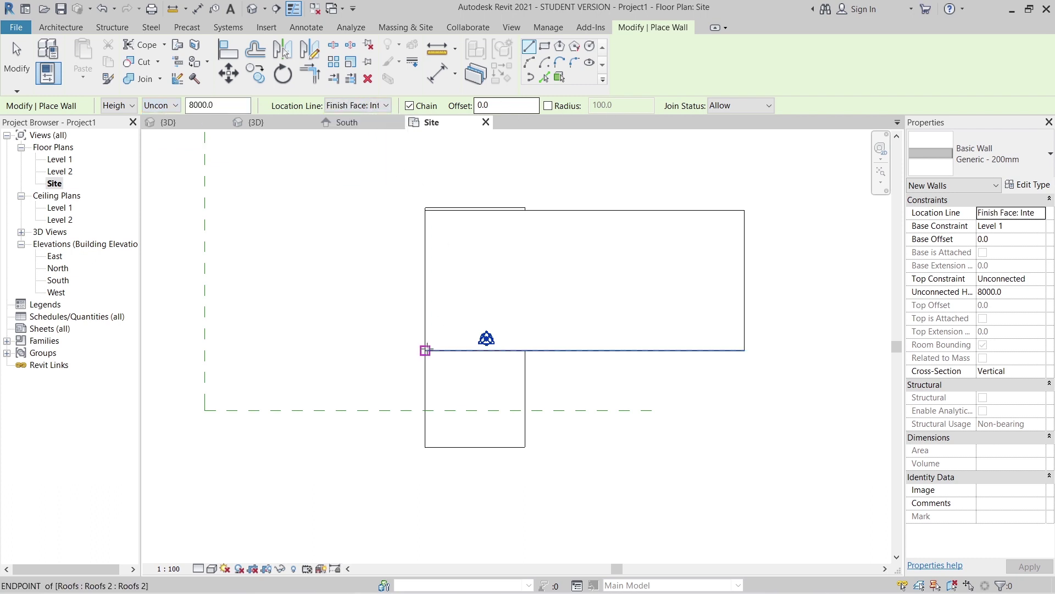
pyautogui.click(504, 348)
pyautogui.scroll(3, 712, 347)
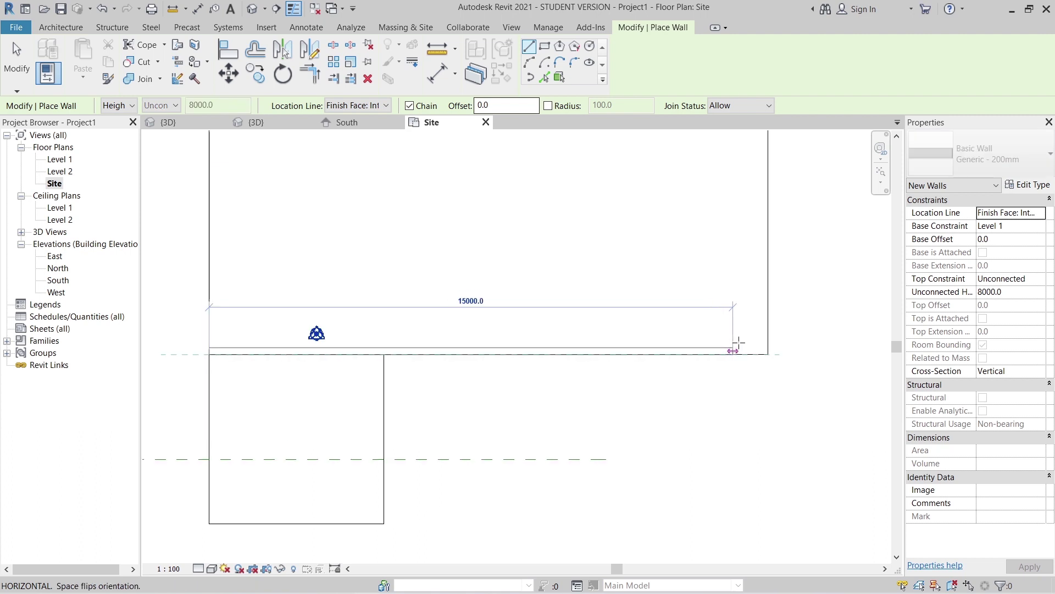
pyautogui.click(772, 367)
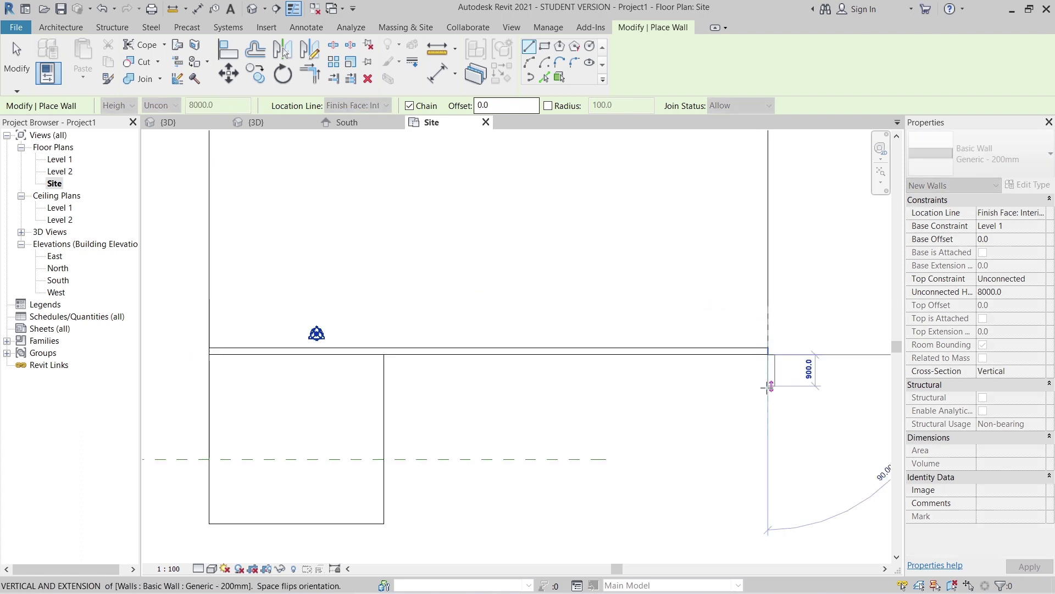
pyautogui.scroll(-3, 771, 367)
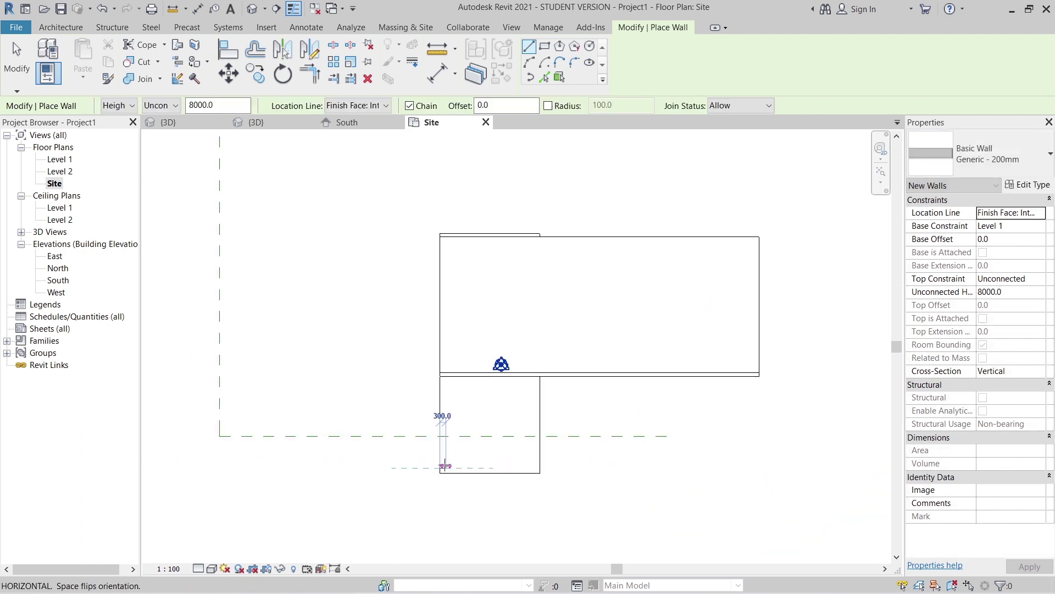
pyautogui.press('Escape')
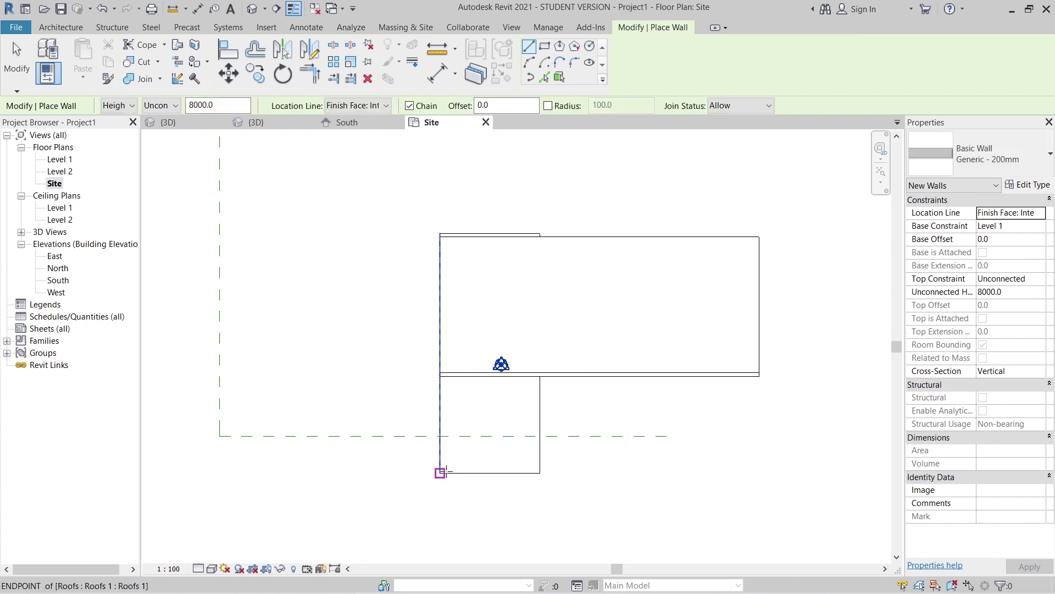
# Draw a second Generic - 200mm wall along the west side, from the smaller roof's southwest corner to the larger roof's northwest corner.
pyautogui.click(443, 472)
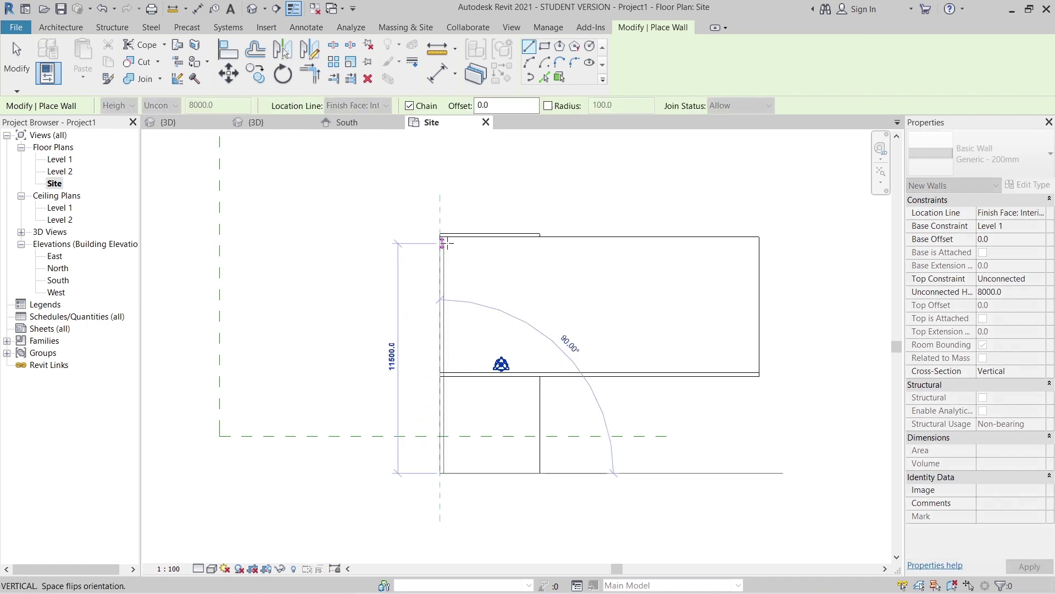
pyautogui.scroll(3, 442, 239)
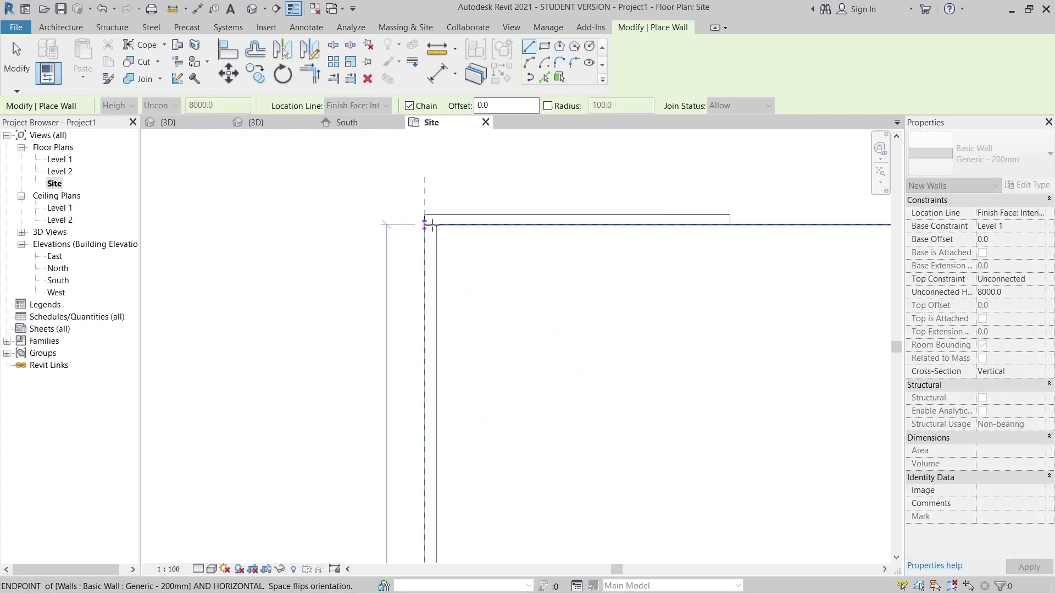
pyautogui.press('Escape')
pyautogui.press('Escape')
# Edit the front wall's profile in the South elevation and delete its rectangular outline.
pyautogui.click(372, 128)
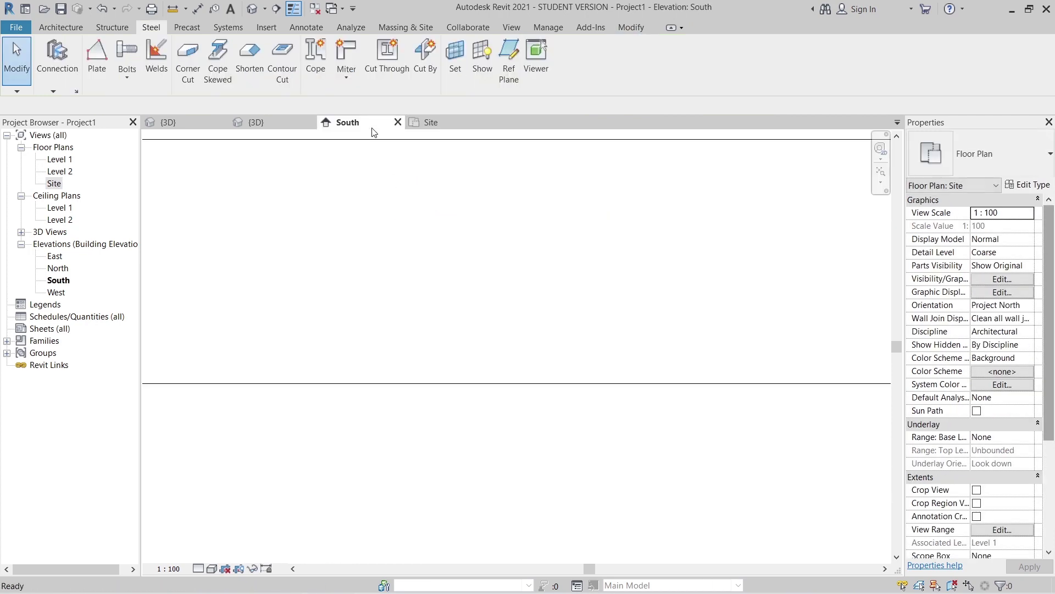
pyautogui.scroll(-5, 477, 271)
pyautogui.moveTo(502, 332); pyautogui.dragTo(534, 395, button='middle')
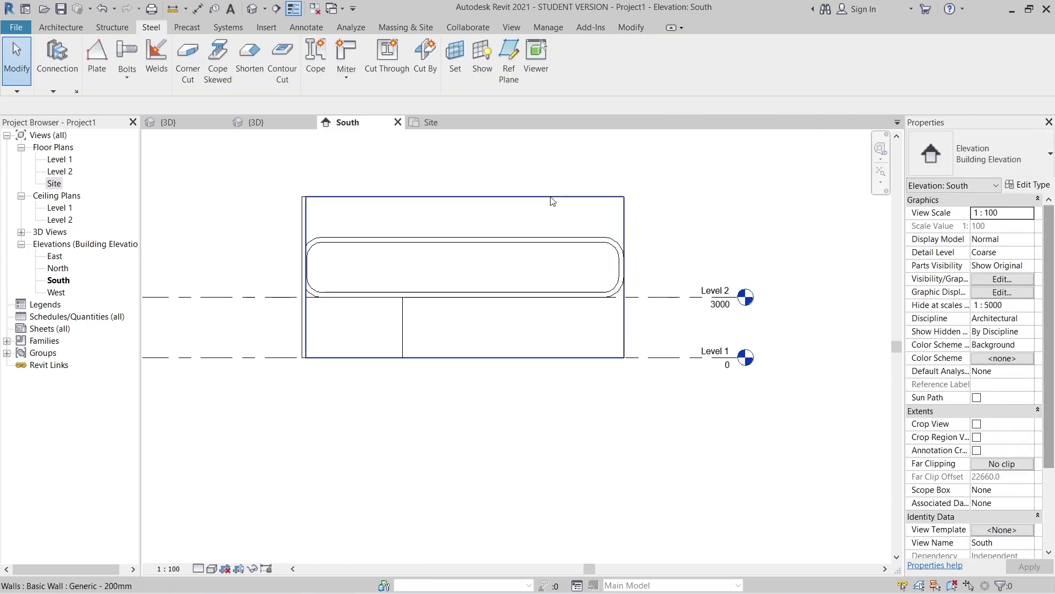
pyautogui.click(552, 201)
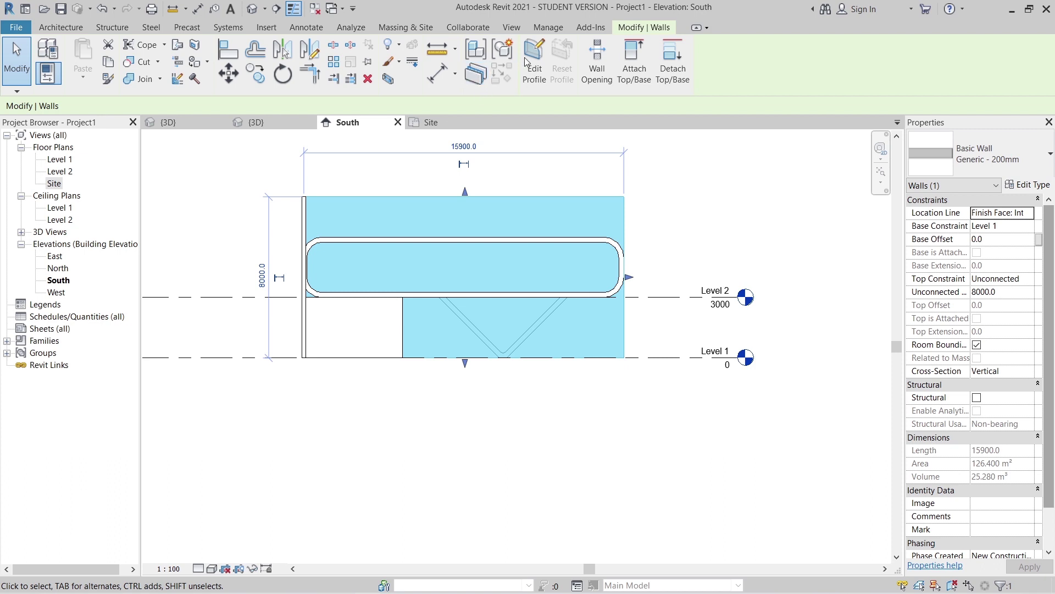
pyautogui.doubleClick(545, 276)
pyautogui.moveTo(215, 158)
pyautogui.mouseDown()
pyautogui.moveTo(675, 437)
pyautogui.moveTo(706, 437)
pyautogui.mouseUp()
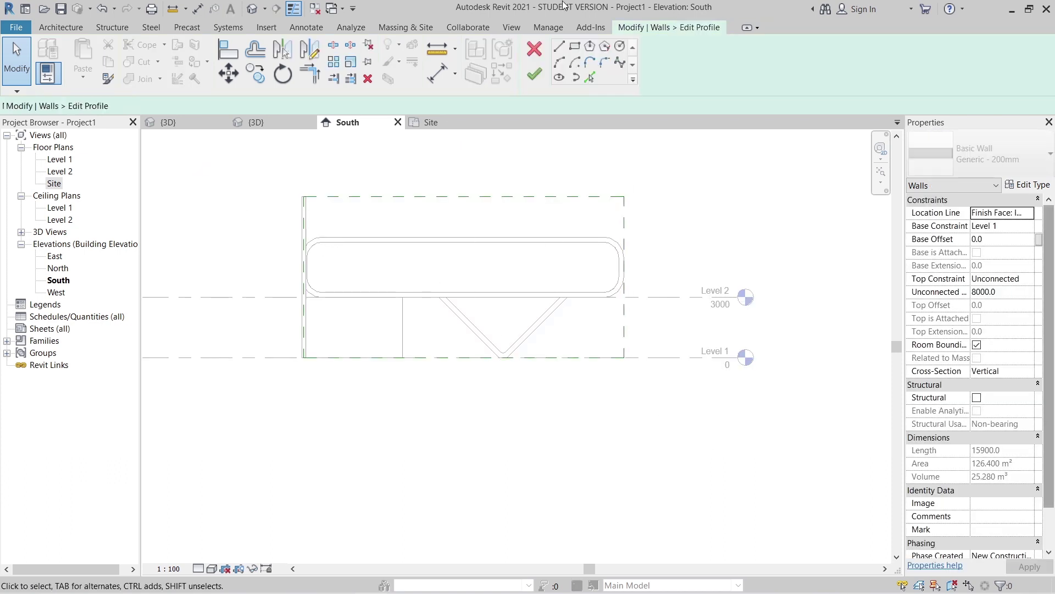
# Trace the inner rounded-rectangle edge of the upper roof frame with Pick Lines as the wall's new closed profile.
pyautogui.scroll(5, 344, 280)
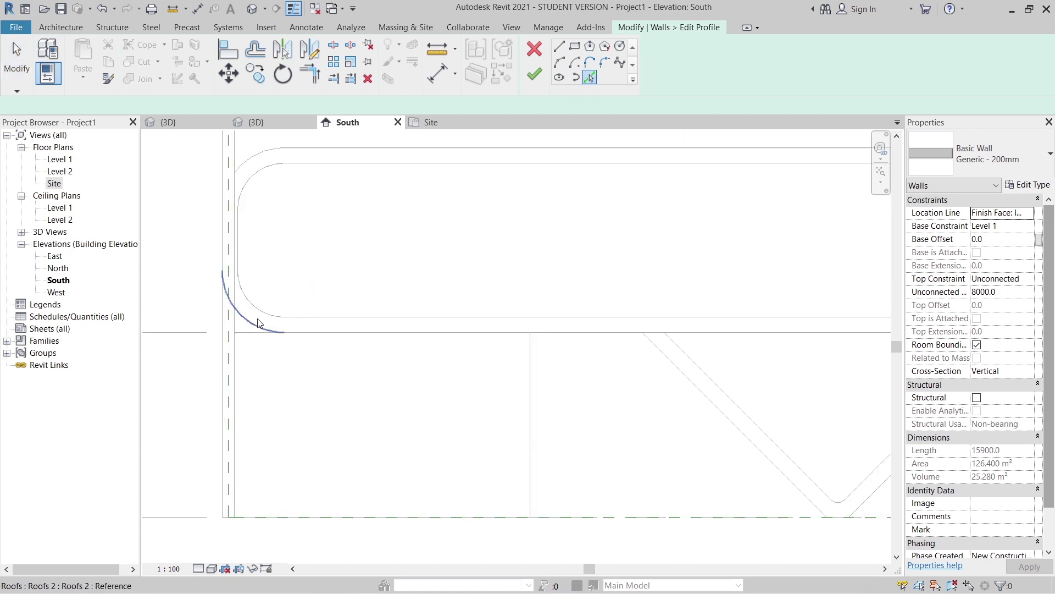
pyautogui.click(262, 315)
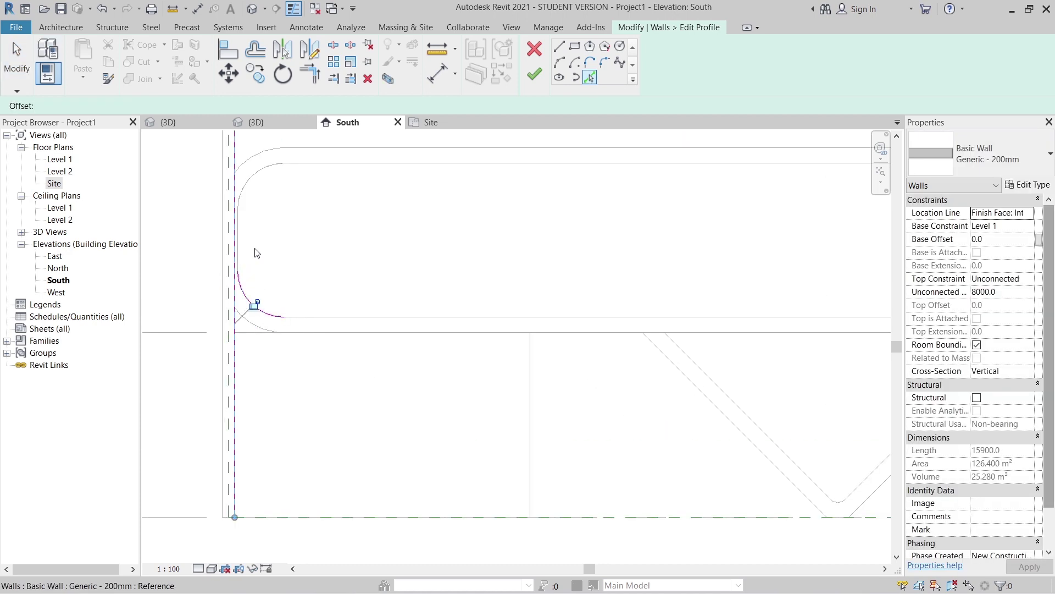
pyautogui.scroll(2, 270, 247)
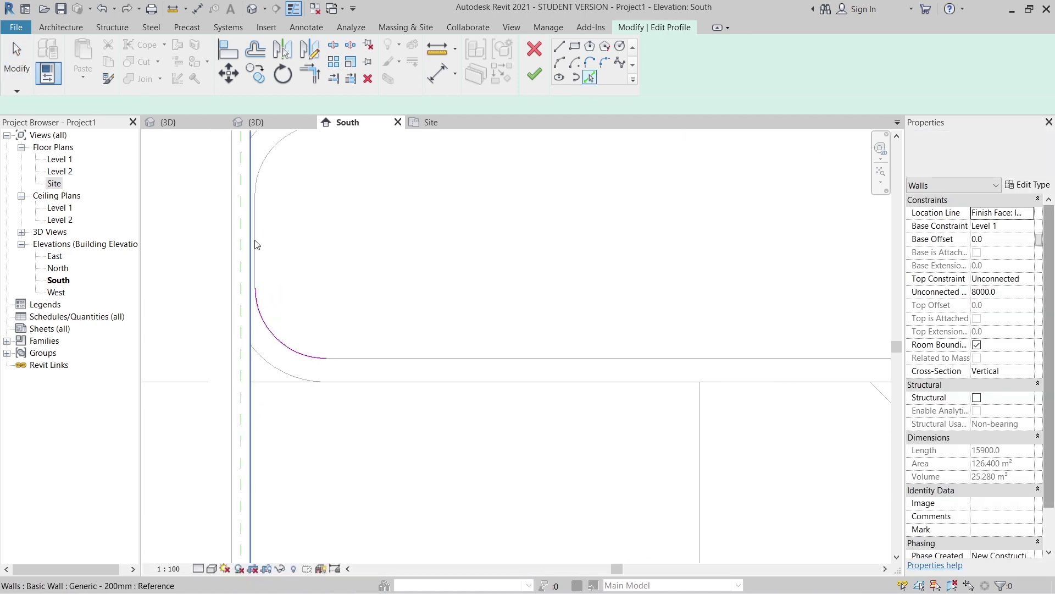
pyautogui.scroll(-2, 301, 279)
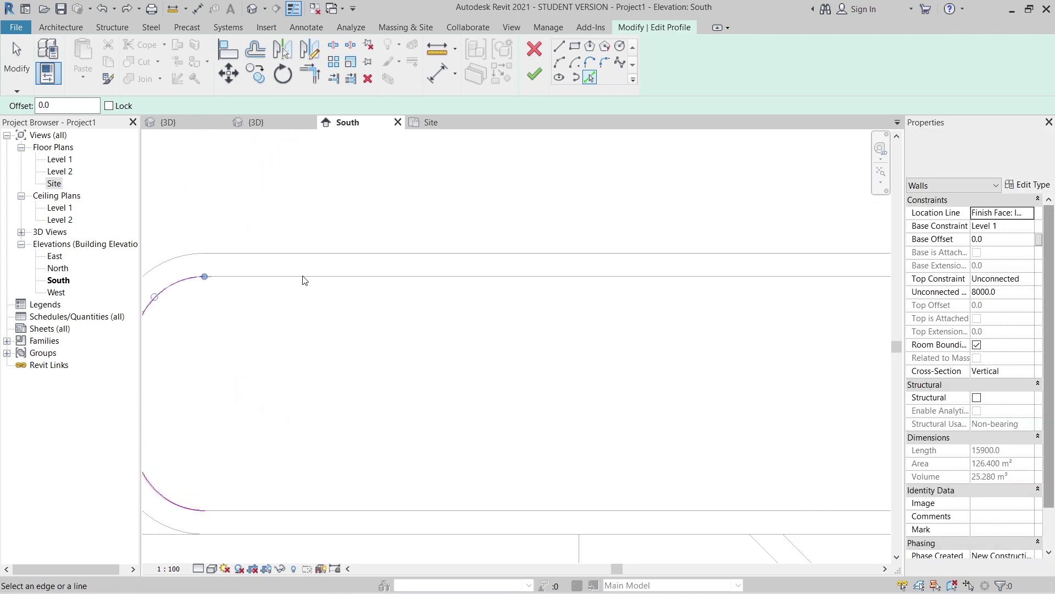
pyautogui.click(299, 276)
pyautogui.moveTo(299, 275)
pyautogui.mouseDown(button='middle')
pyautogui.moveTo(410, 363)
pyautogui.moveTo(281, 380)
pyautogui.mouseUp(button='middle')
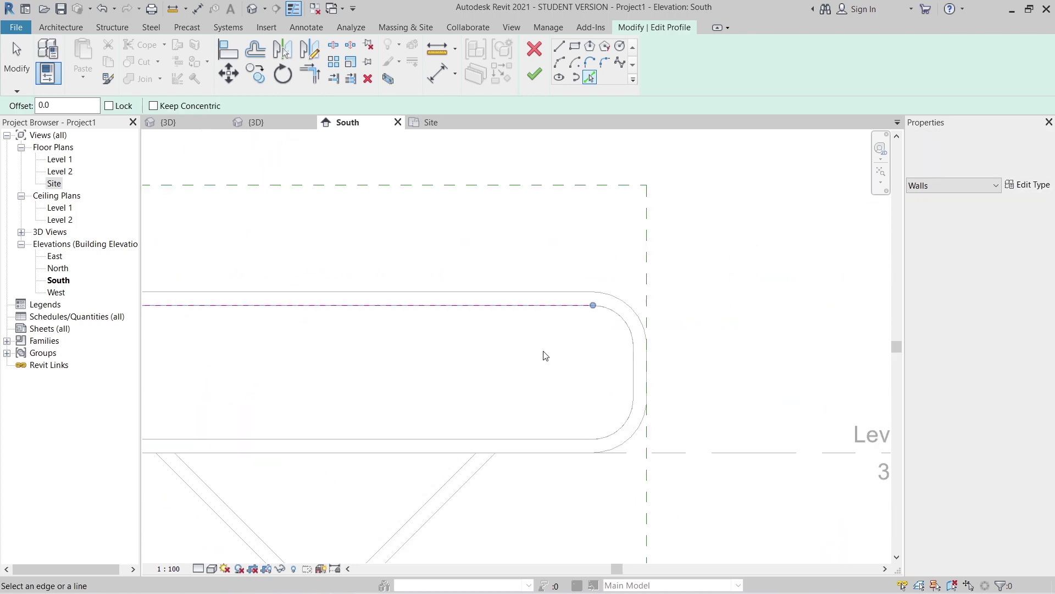
pyautogui.scroll(2, 545, 357)
pyautogui.click(636, 311)
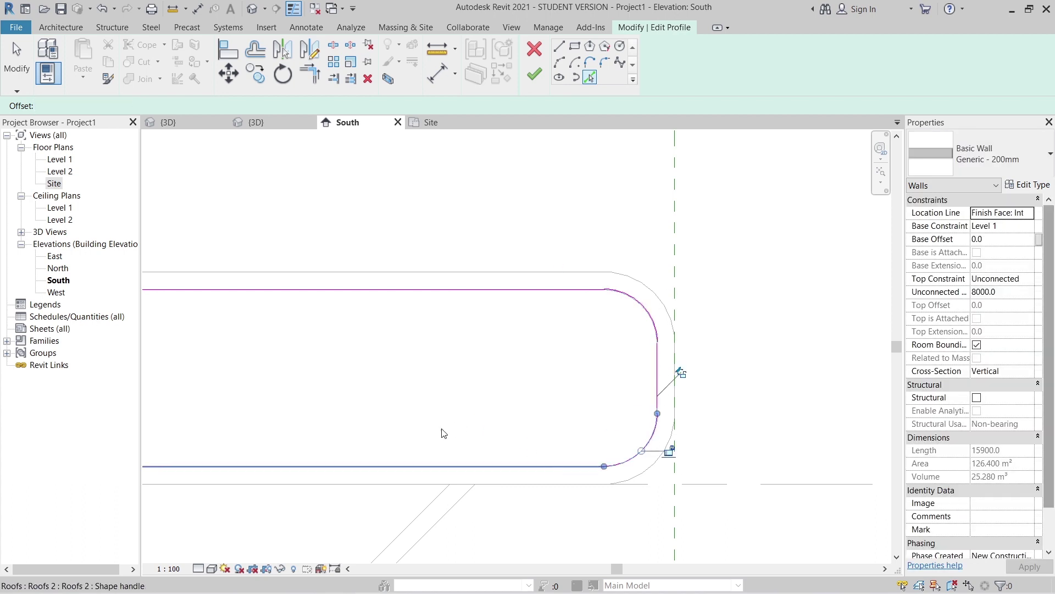
pyautogui.scroll(-3, 444, 433)
pyautogui.scroll(2, 605, 434)
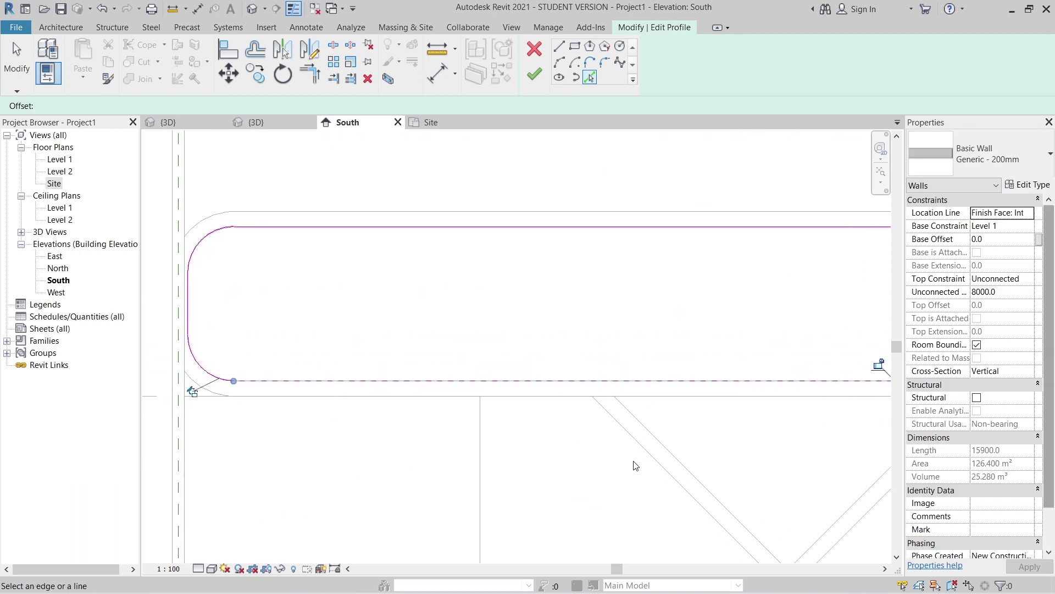
pyautogui.scroll(-3, 625, 362)
pyautogui.press('Escape')
pyautogui.scroll(-1, 621, 385)
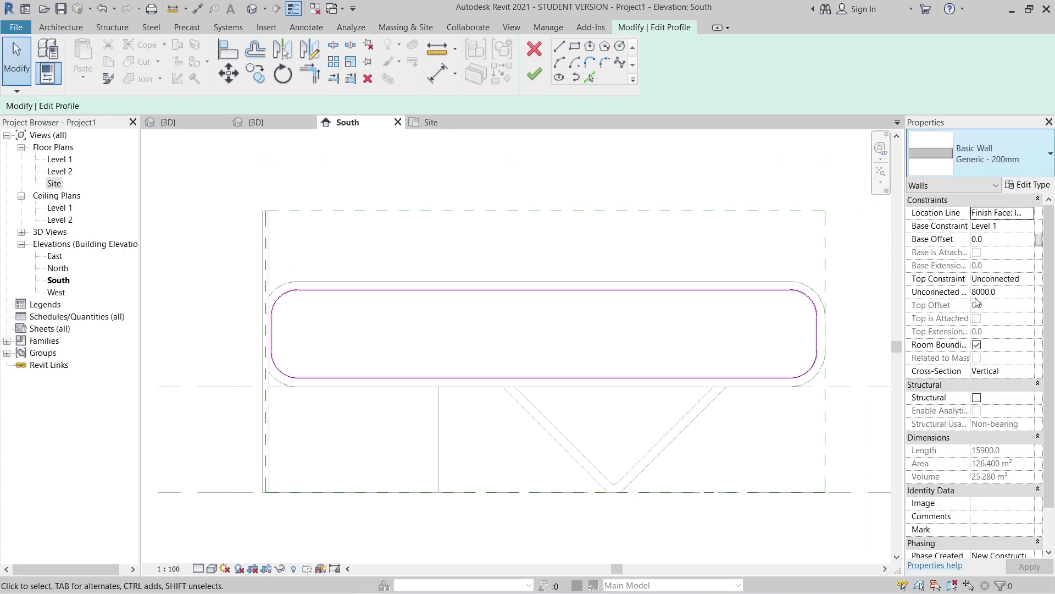
# Convert the reshaped front wall to a curtain wall type with a mullion grid, deleting the mullions that cannot be created.
pyautogui.click(979, 154)
pyautogui.scroll(-3, 929, 478)
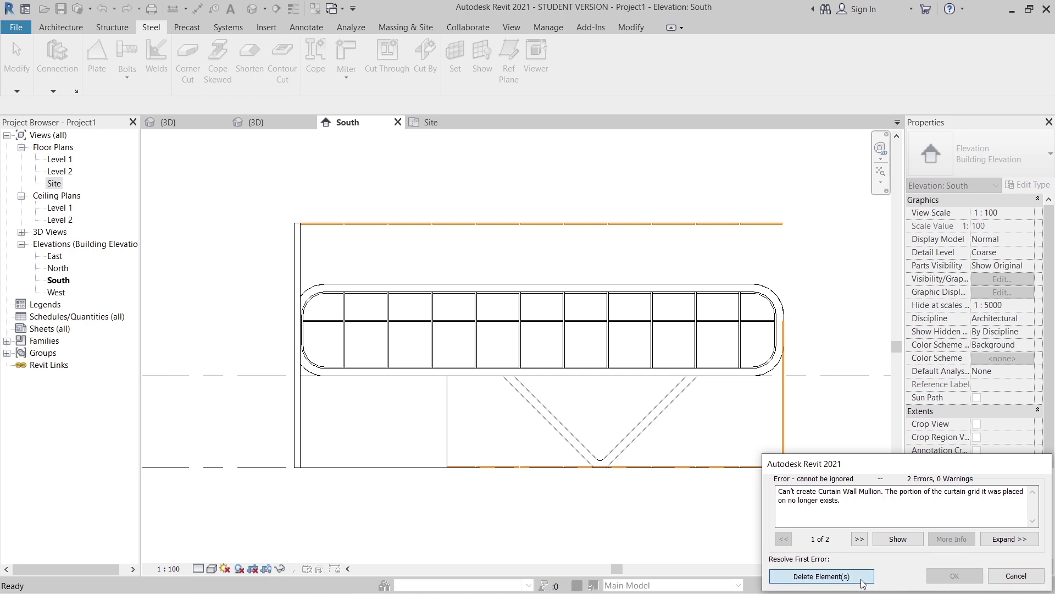
pyautogui.click(861, 577)
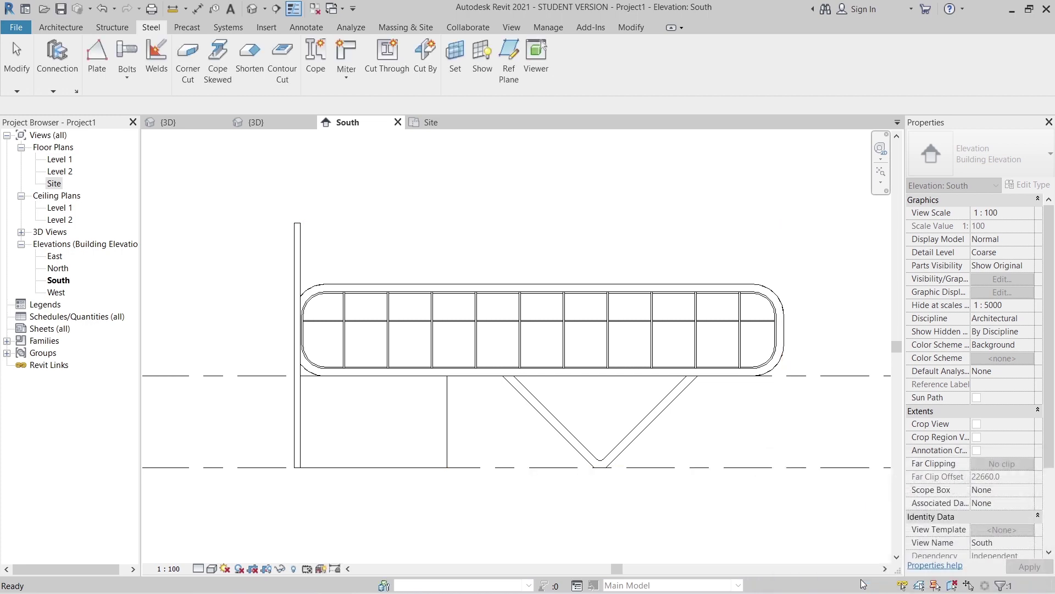
pyautogui.click(556, 500)
# Delete the middle vertical mullion in the curtain wall's lower row and remove its grid segment to merge the two adjoining panels.
pyautogui.click(521, 344)
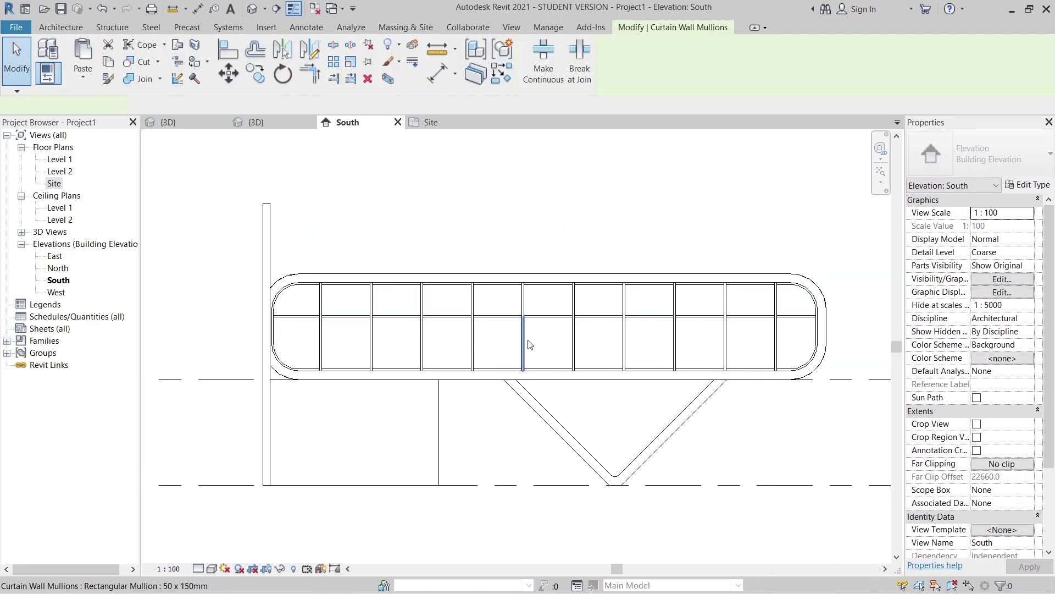
pyautogui.scroll(3, 521, 342)
pyautogui.click(580, 293)
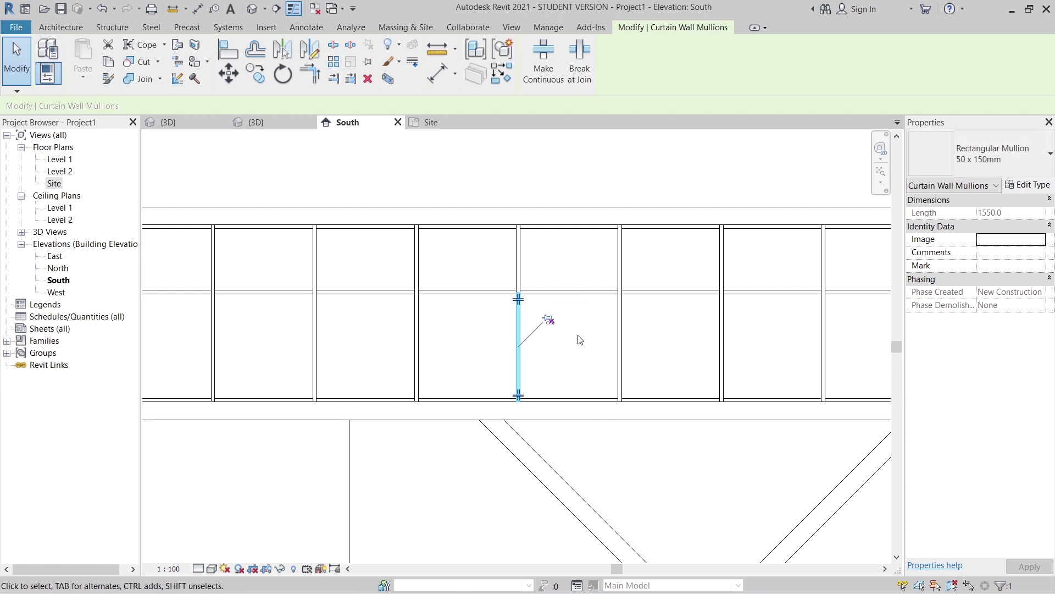
pyautogui.press('Delete')
pyautogui.click(520, 355)
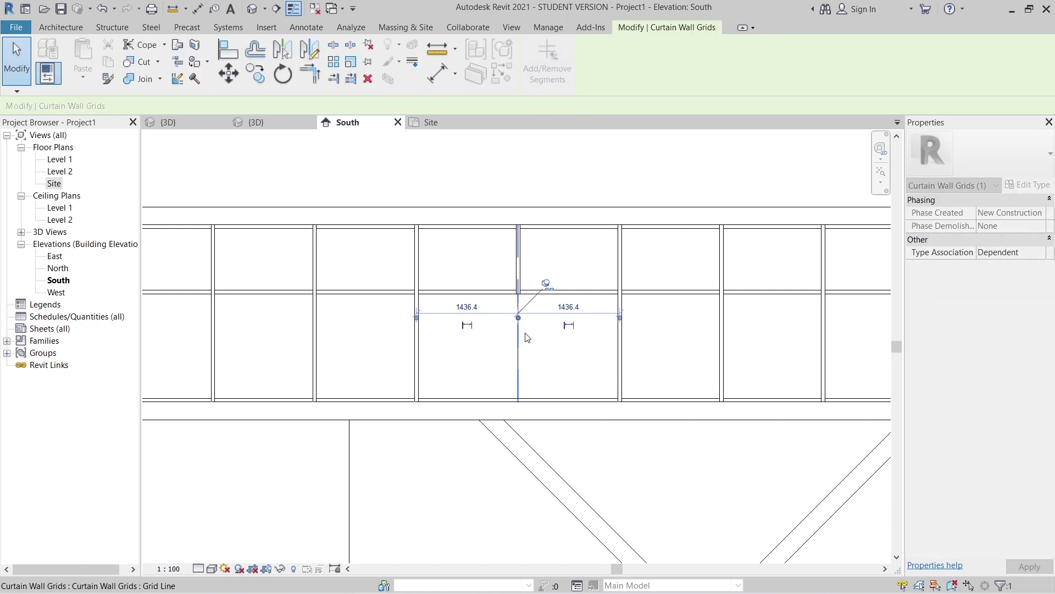
pyautogui.press('Escape')
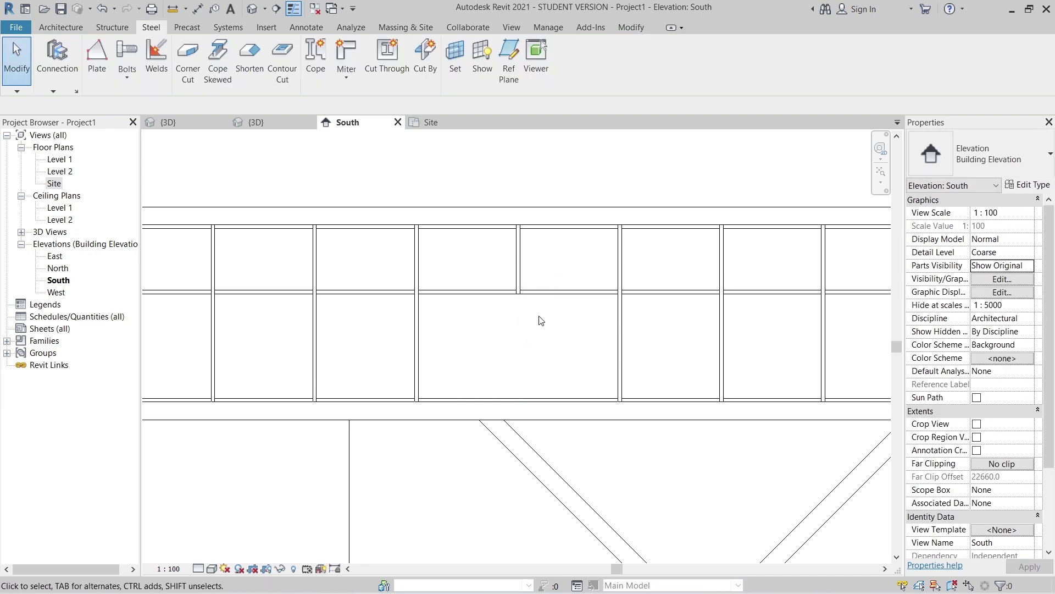
# Load M_Door-Curtain-Wall-Double-Storefront.rfa from the metric library's Doors folder and assign it to the merged curtain panel.
pyautogui.click(547, 304)
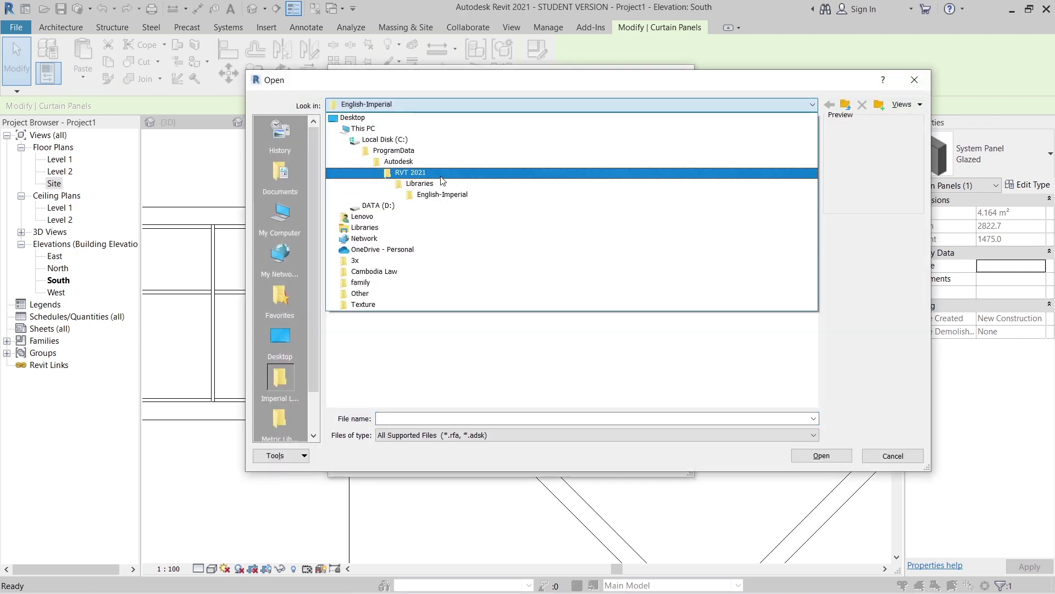
pyautogui.click(444, 186)
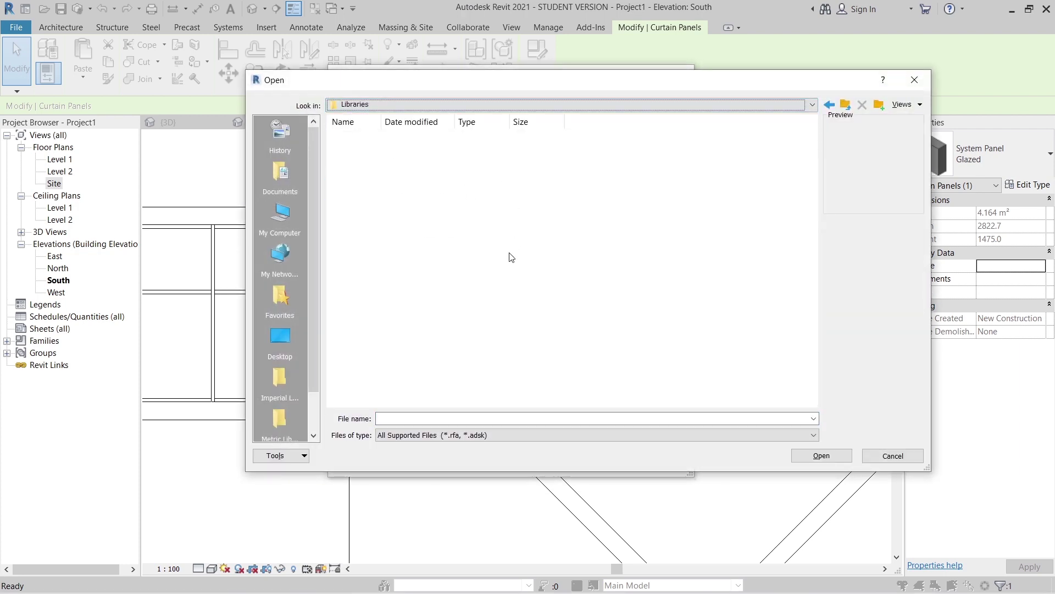
pyautogui.doubleClick(449, 171)
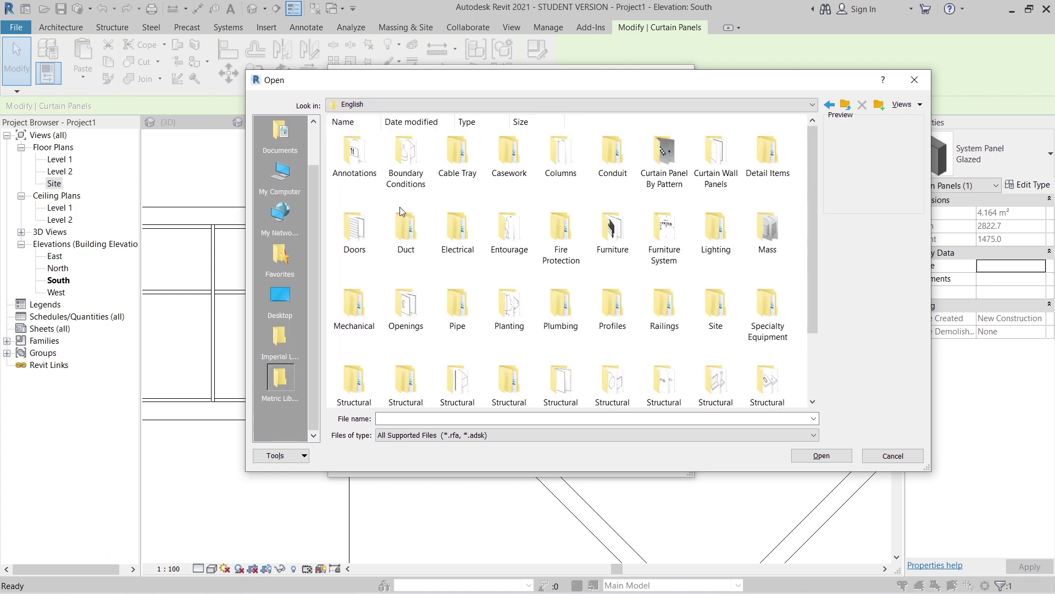
pyautogui.doubleClick(355, 242)
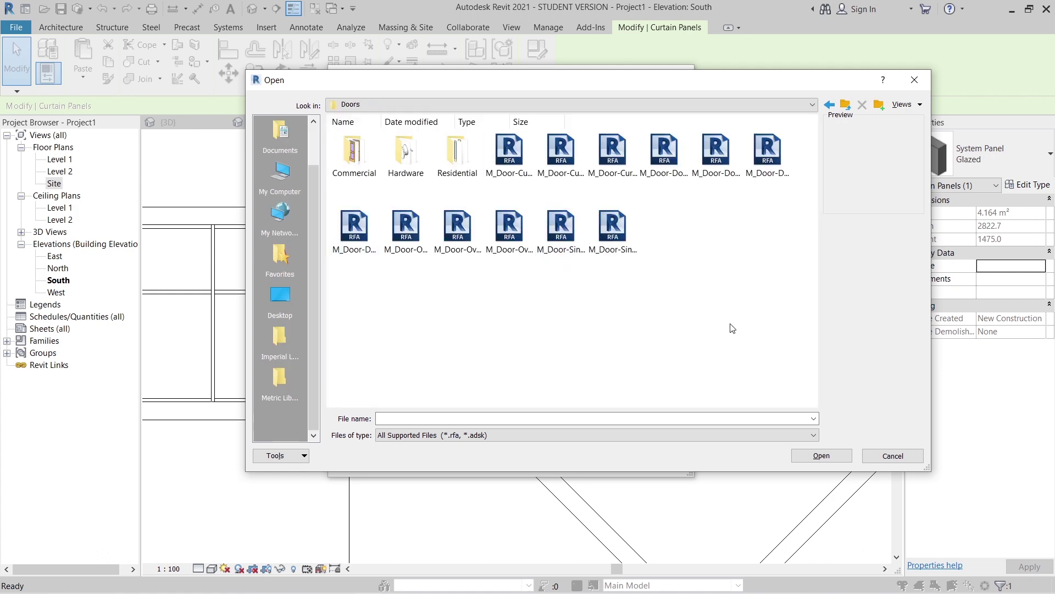
pyautogui.click(558, 154)
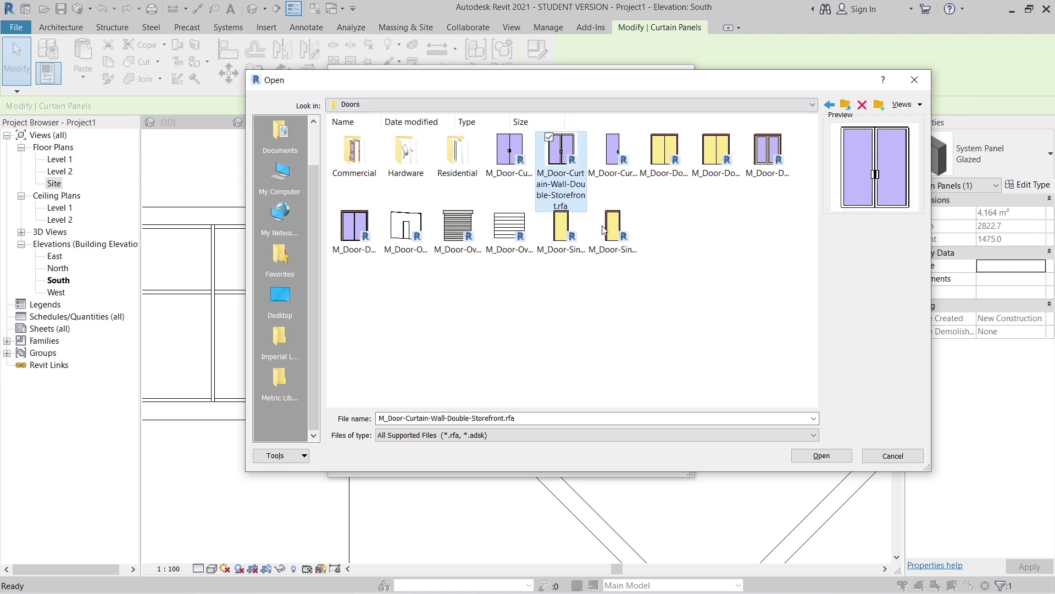
pyautogui.click(827, 456)
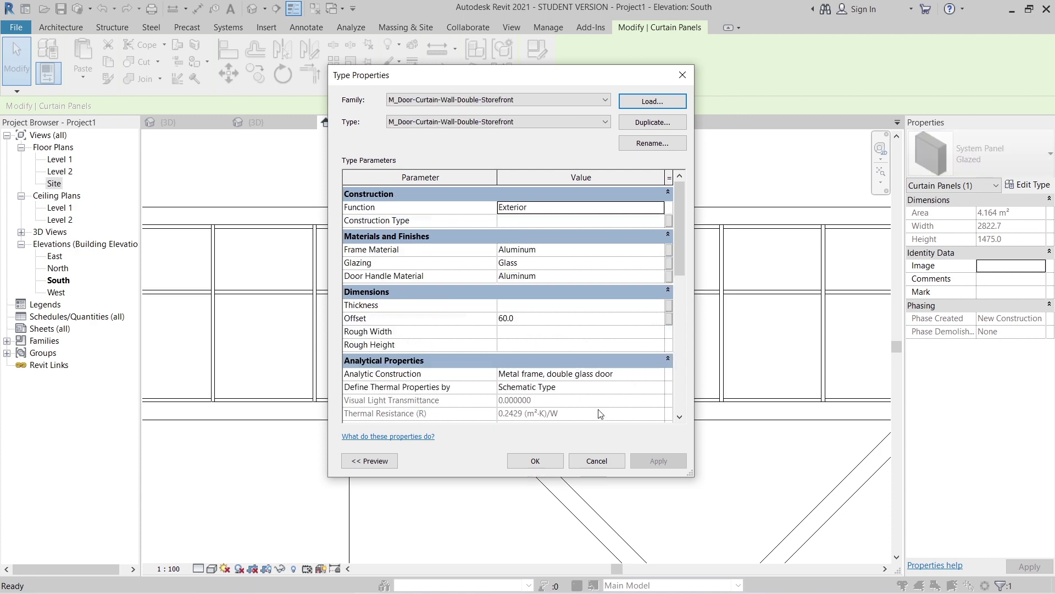
pyautogui.click(552, 461)
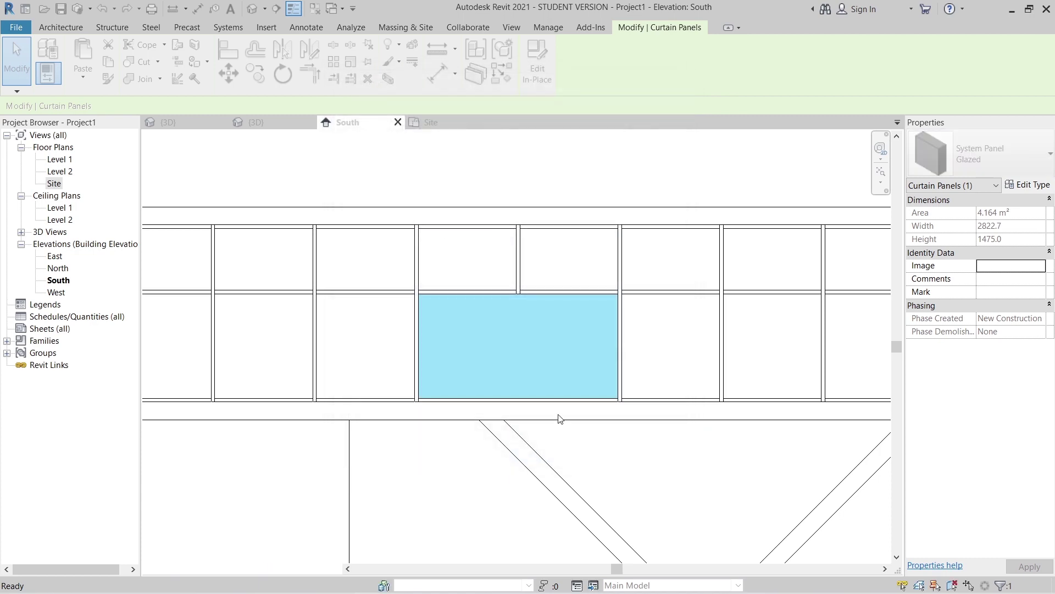
pyautogui.click(529, 147)
# Switch to the 3D view, orient it to the left side and set its visual style to Shaded.
pyautogui.scroll(-2, 529, 147)
pyautogui.moveTo(438, 338); pyautogui.dragTo(535, 278, button='middle')
pyautogui.scroll(-2, 447, 329)
pyautogui.moveTo(410, 414); pyautogui.dragTo(438, 429, button='middle')
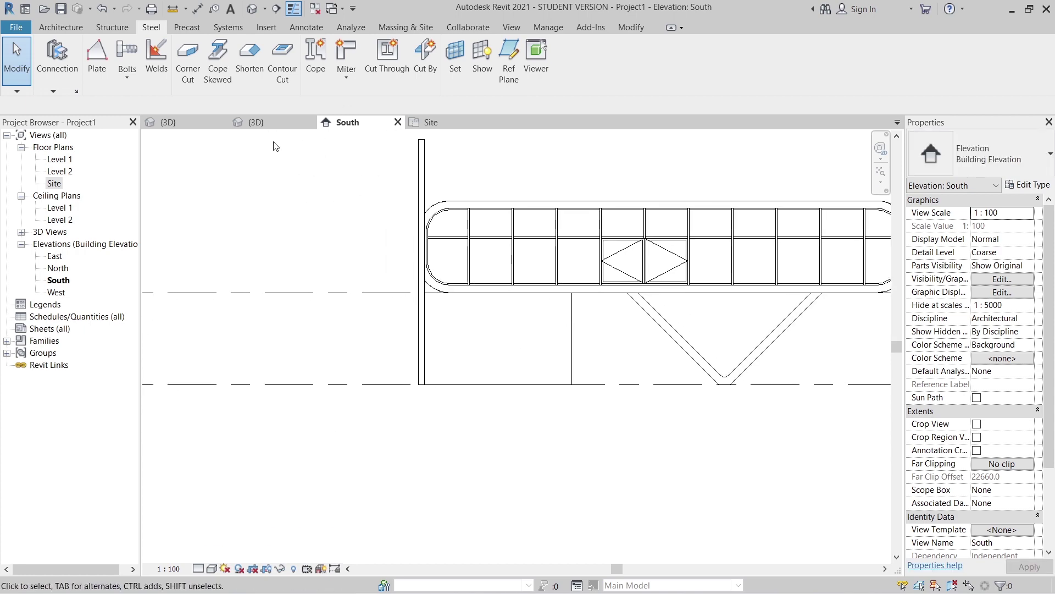
pyautogui.click(285, 120)
pyautogui.keyDown('shift'); pyautogui.moveTo(391, 362); pyautogui.dragTo(508, 330, button='middle'); pyautogui.keyUp('shift')
pyautogui.click(845, 189)
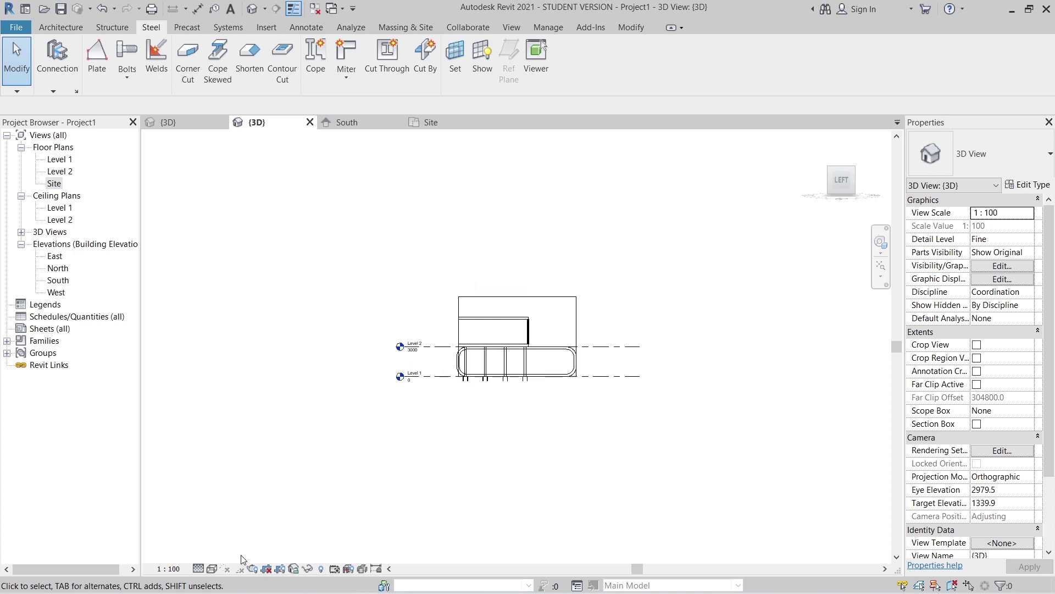
pyautogui.click(218, 572)
pyautogui.click(248, 529)
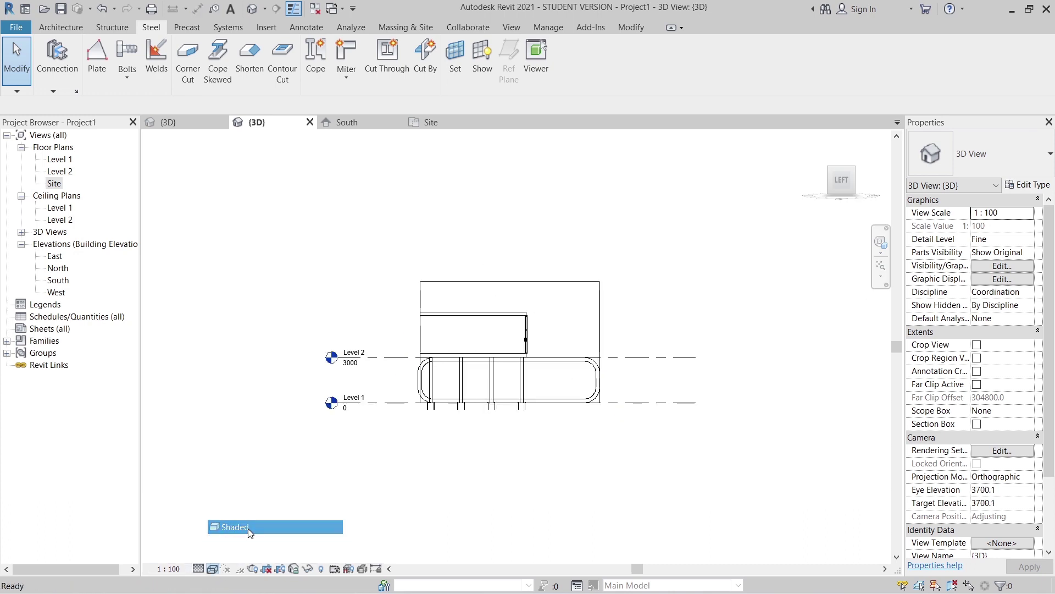
# Set the 3D view's visual style to Hidden Line.
pyautogui.scroll(2, 428, 482)
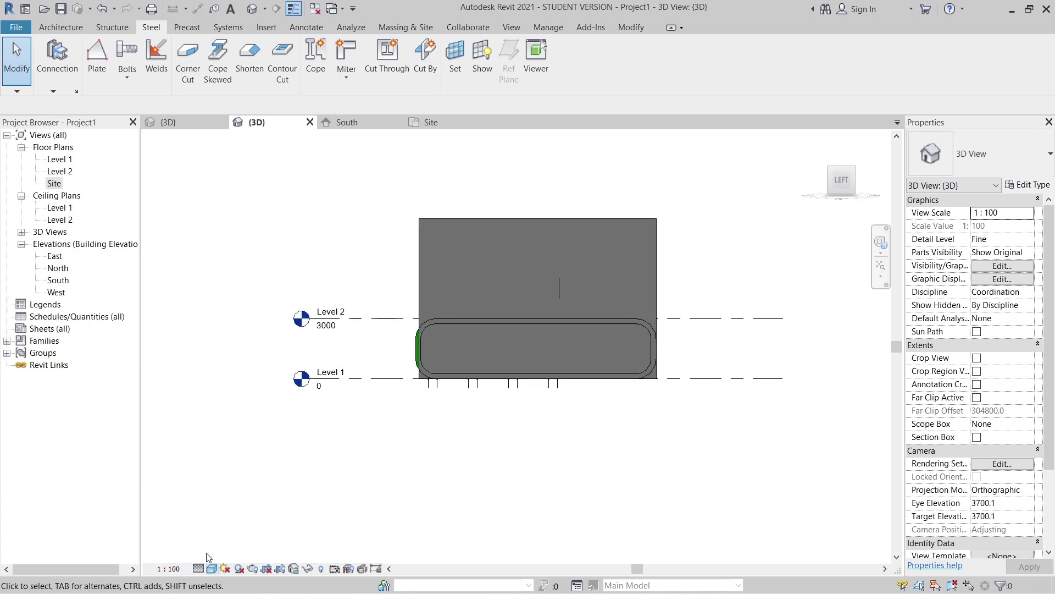
pyautogui.click(212, 569)
pyautogui.click(242, 508)
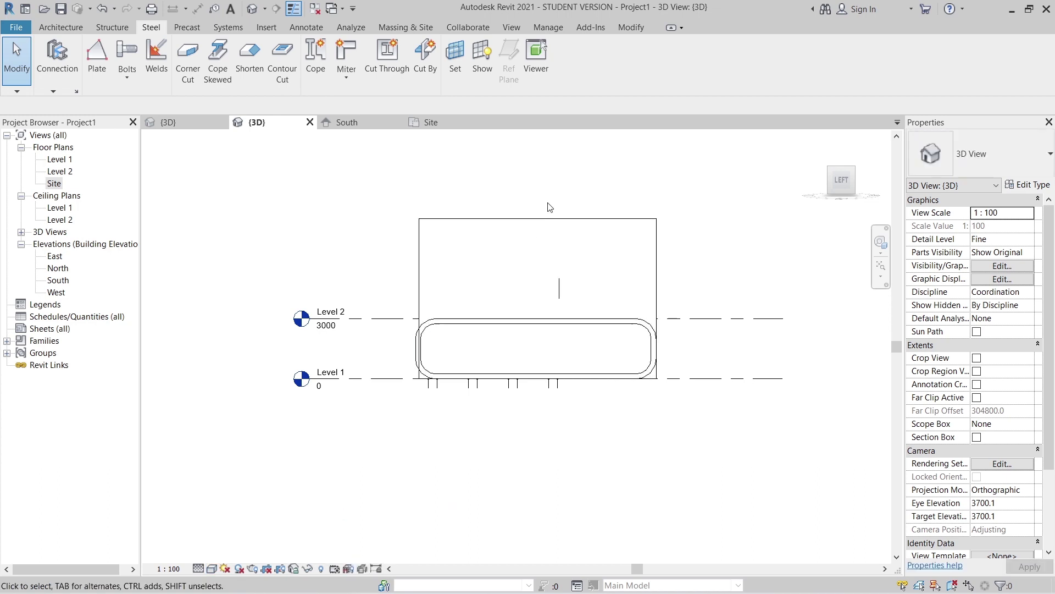
# Open the profile of the tall Generic - 200mm wall on the house's left side and clear its rectangular outline.
pyautogui.click(549, 243)
pyautogui.scroll(2, 548, 243)
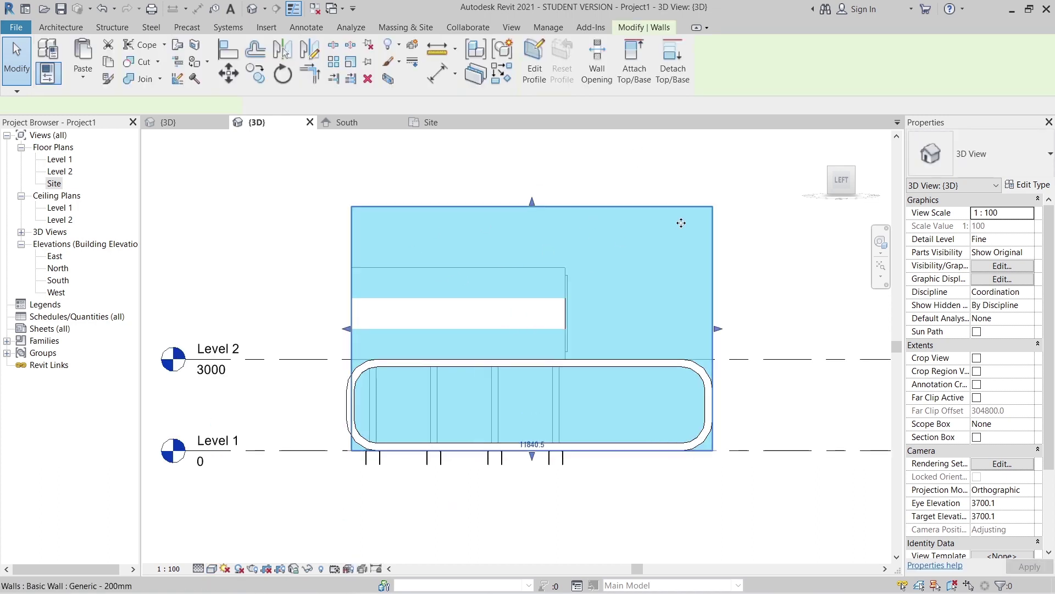
pyautogui.click(538, 69)
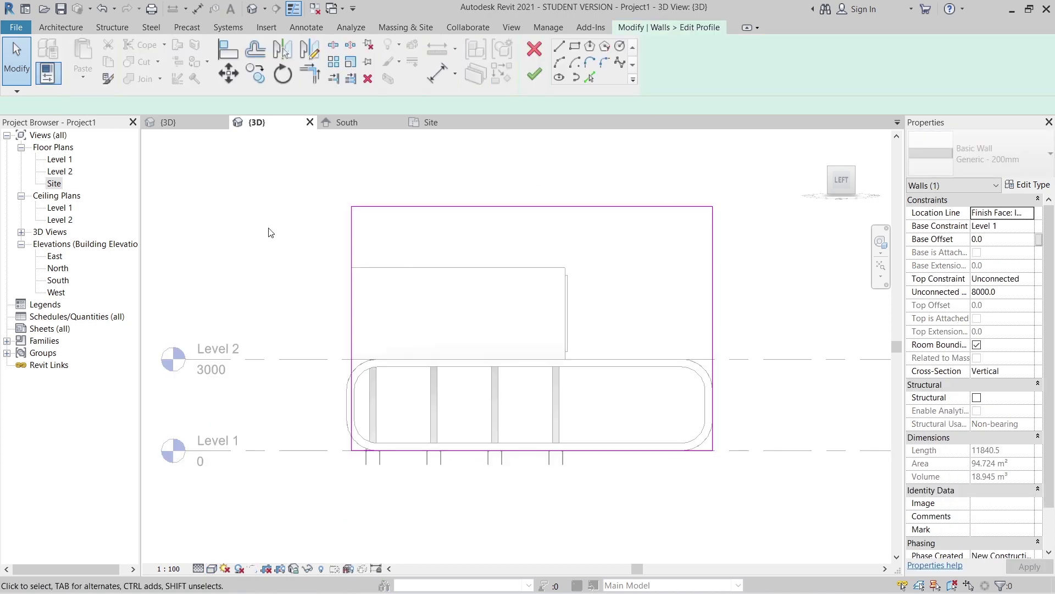
pyautogui.click(771, 547)
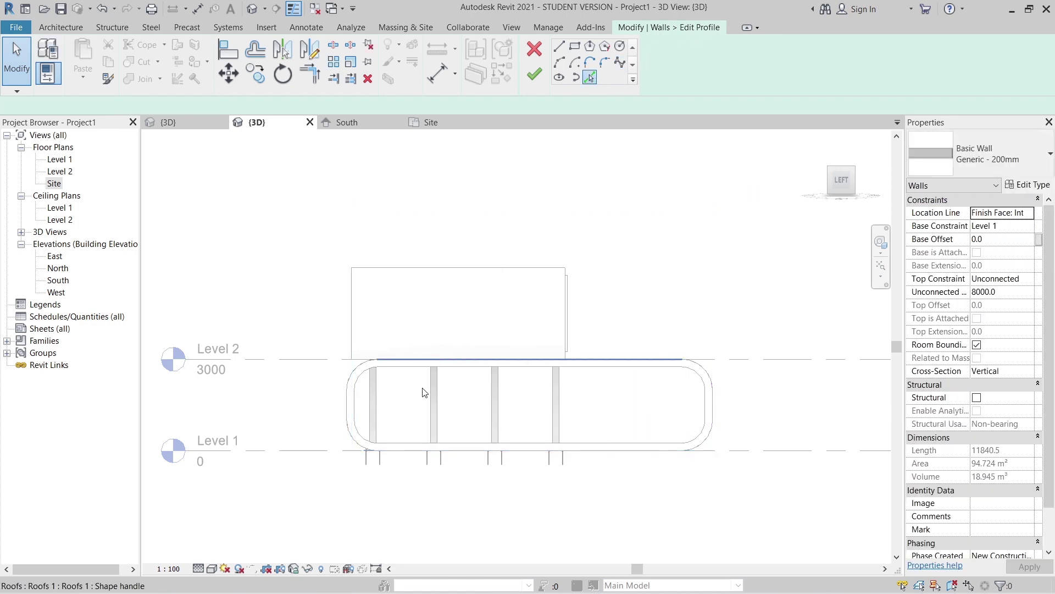
# Trace the new wall profile by picking the inner rounded edge of the lower roof frame as a closed loop.
pyautogui.scroll(5, 423, 392)
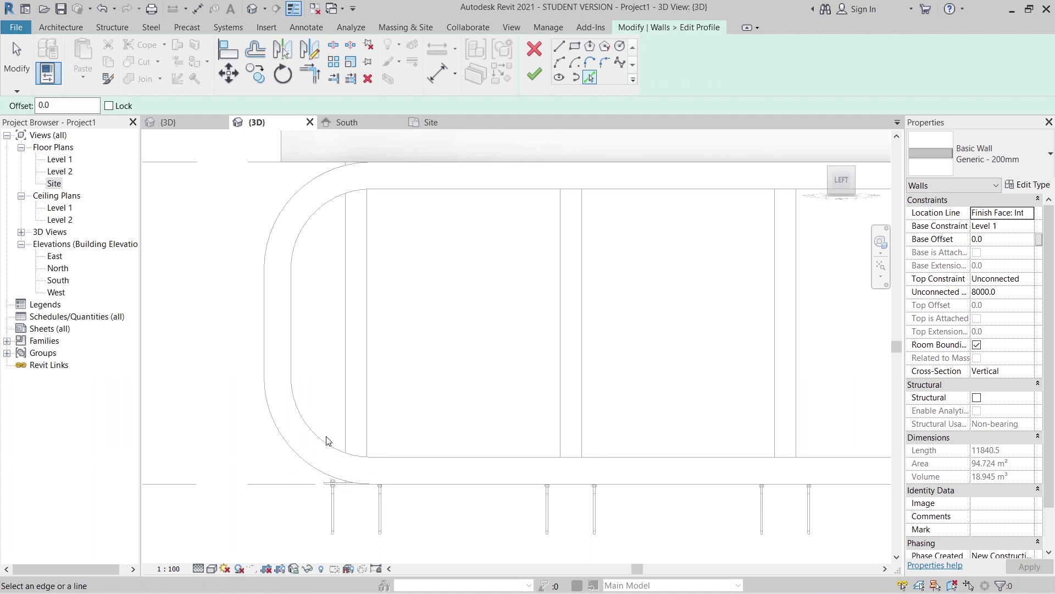
pyautogui.click(307, 225)
pyautogui.click(389, 189)
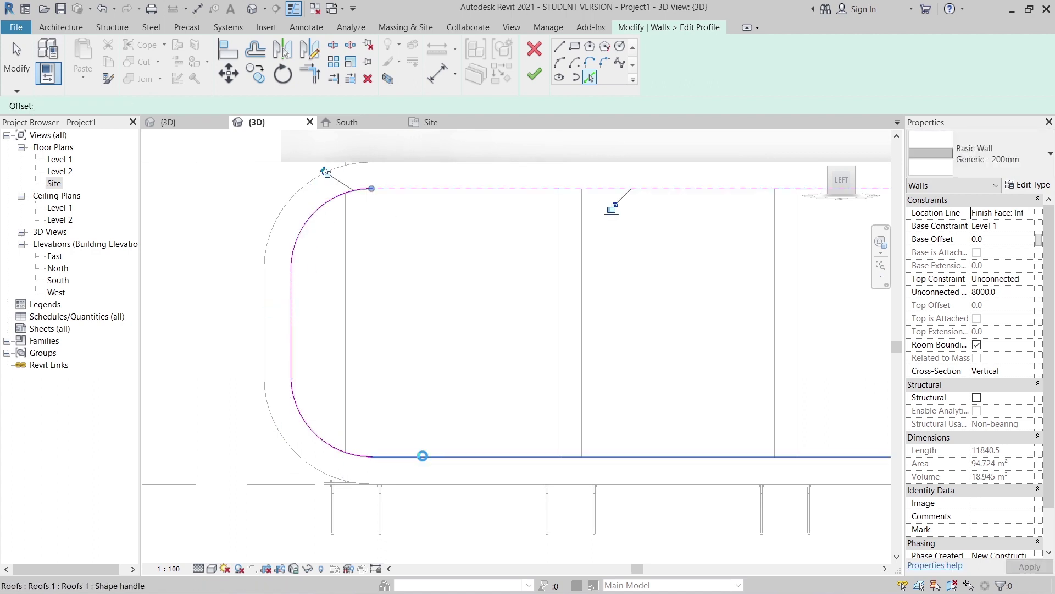
pyautogui.click(422, 456)
pyautogui.scroll(-5, 745, 471)
pyautogui.scroll(5, 626, 416)
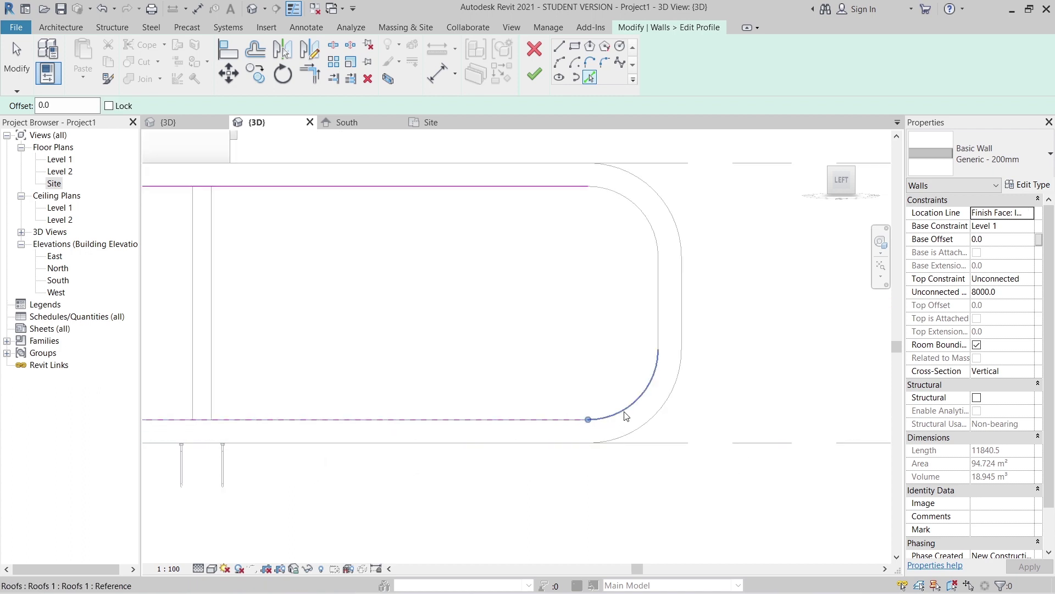
pyautogui.click(653, 237)
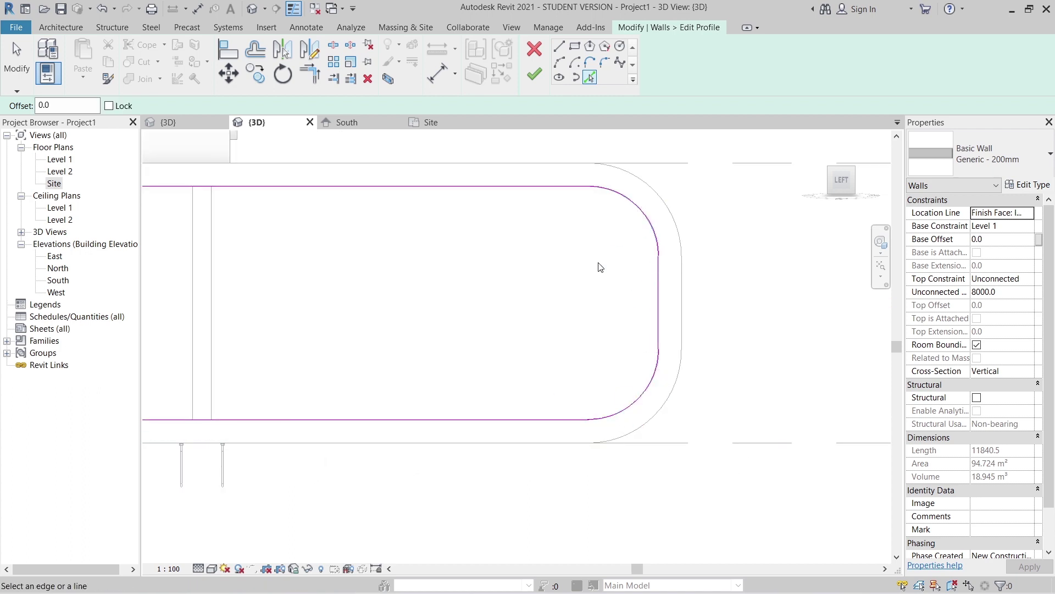
pyautogui.scroll(-3, 597, 262)
pyautogui.moveTo(324, 194); pyautogui.dragTo(490, 174, button='middle')
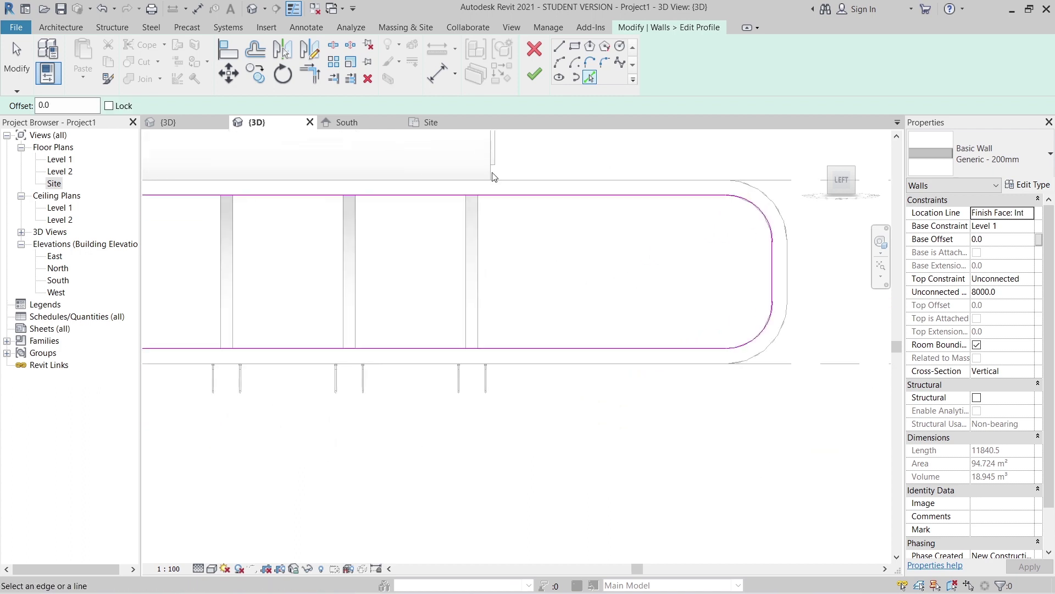
# Change the wall type to Curtain Wall Storefront and finish the profile, deleting the mullions that cannot be created.
pyautogui.click(998, 153)
pyautogui.scroll(-2, 910, 506)
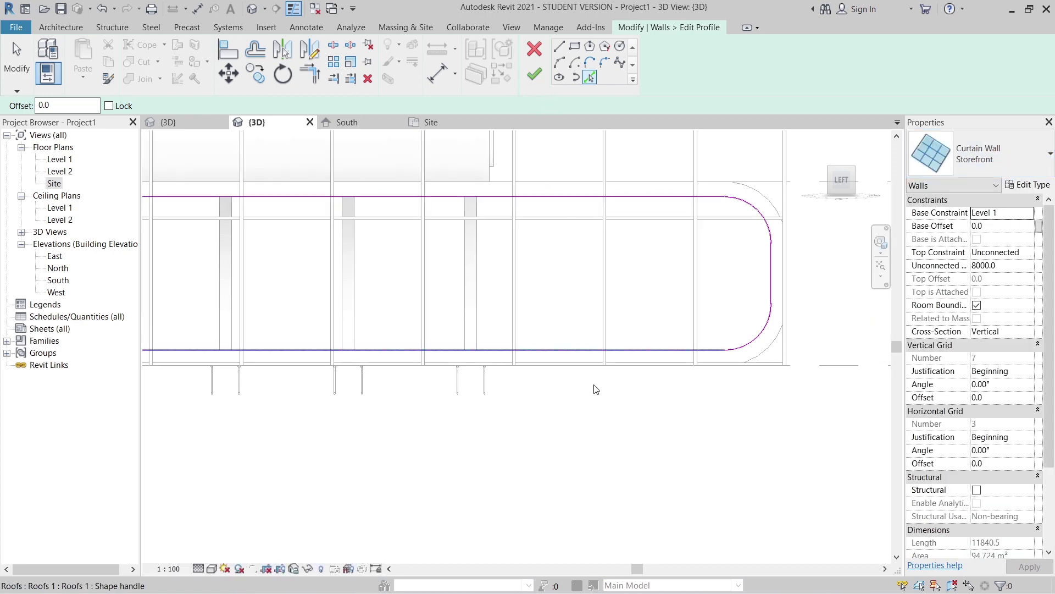
pyautogui.scroll(-3, 596, 389)
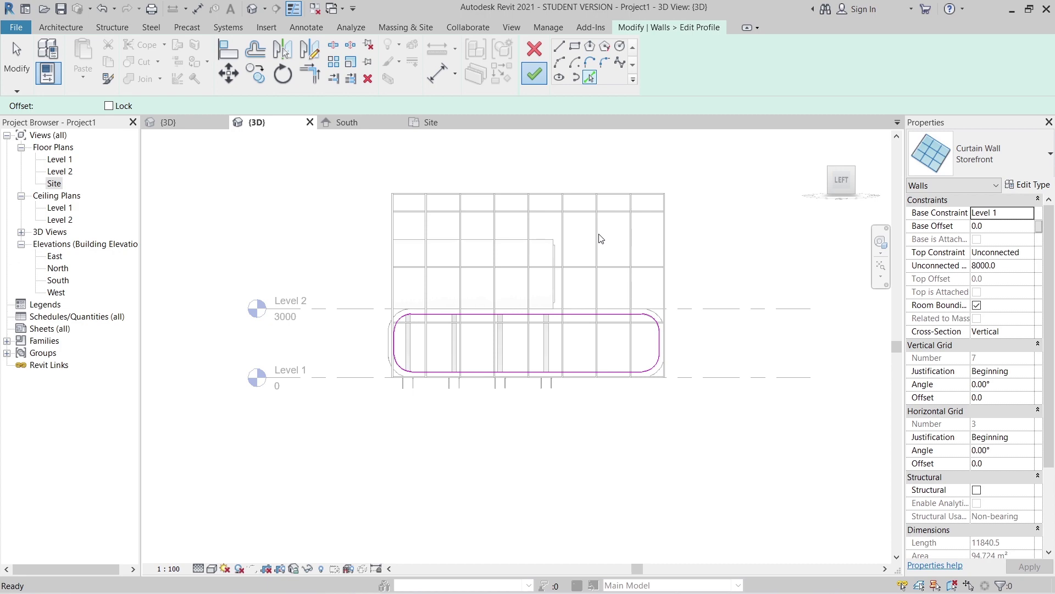
pyautogui.click(534, 73)
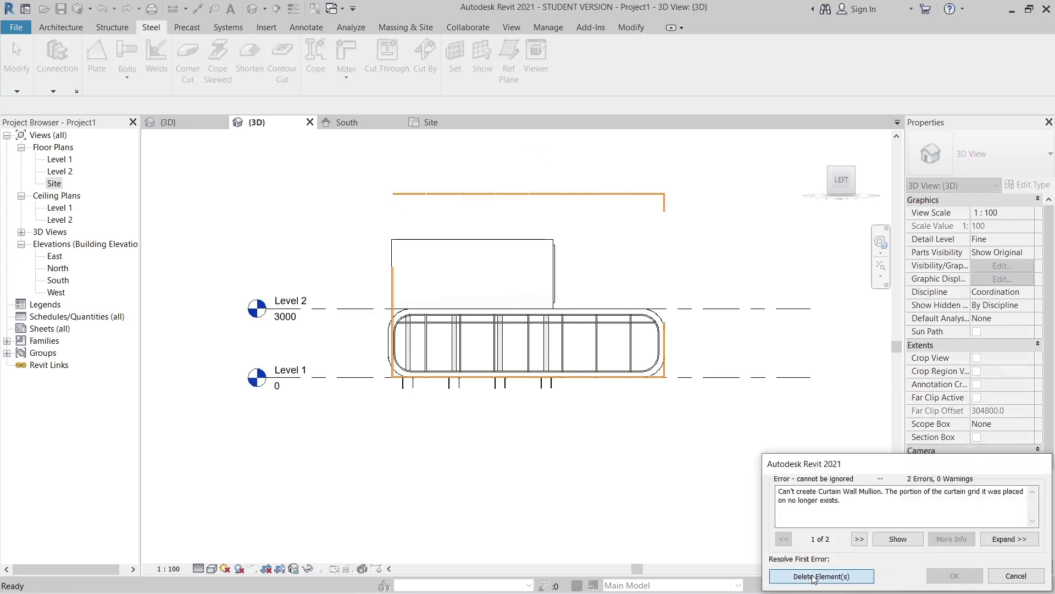
pyautogui.click(815, 576)
# Select the new side curtain wall, view it from the front and top, and set the visual style to Wireframe.
pyautogui.click(468, 378)
pyautogui.scroll(2, 469, 396)
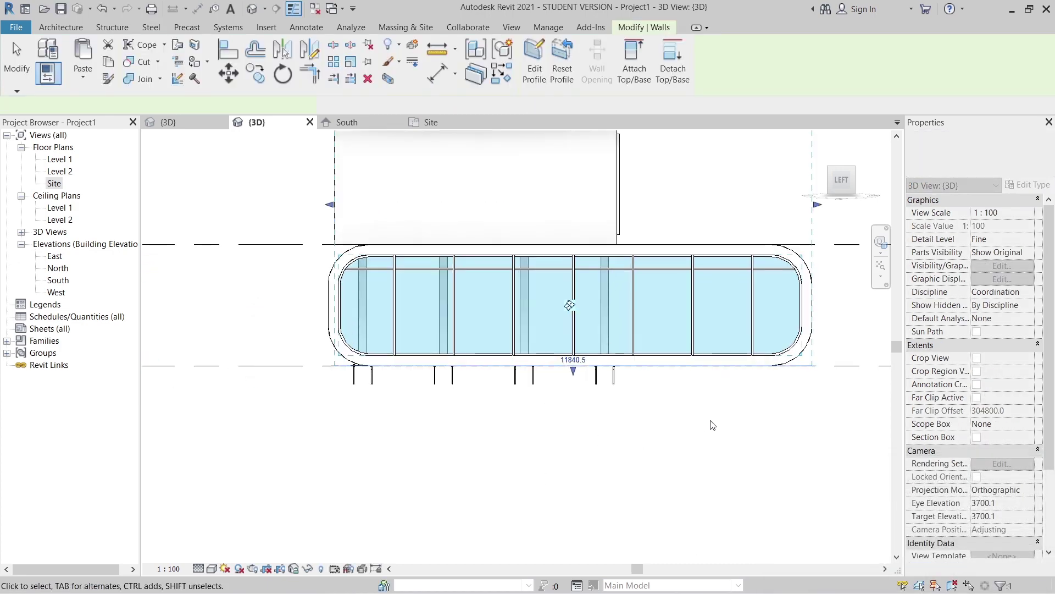
pyautogui.scroll(-3, 666, 389)
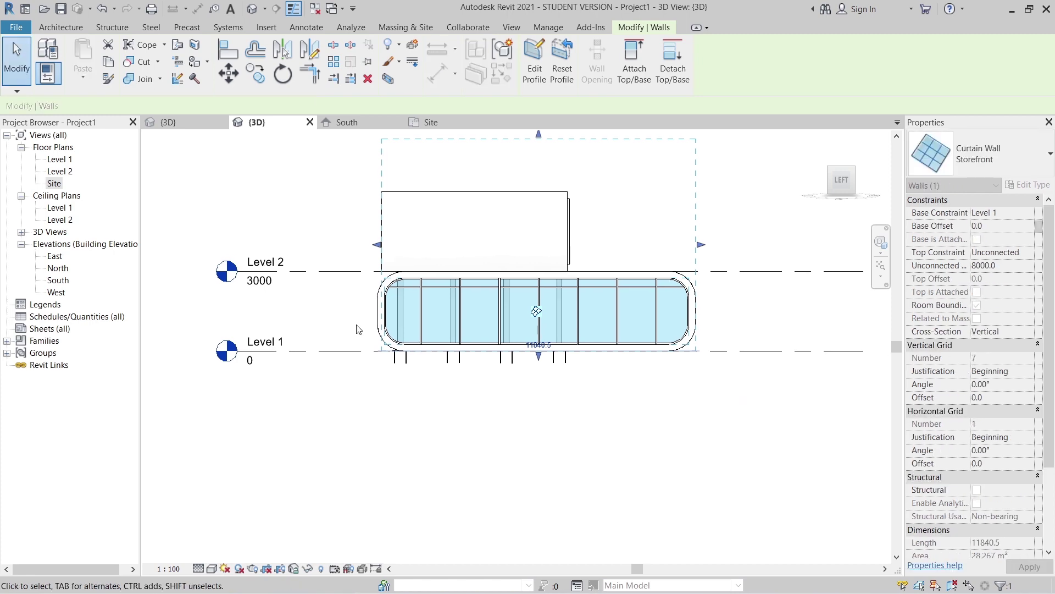
pyautogui.keyDown('shift'); pyautogui.moveTo(520, 214); pyautogui.dragTo(280, 232, button='middle'); pyautogui.keyUp('shift')
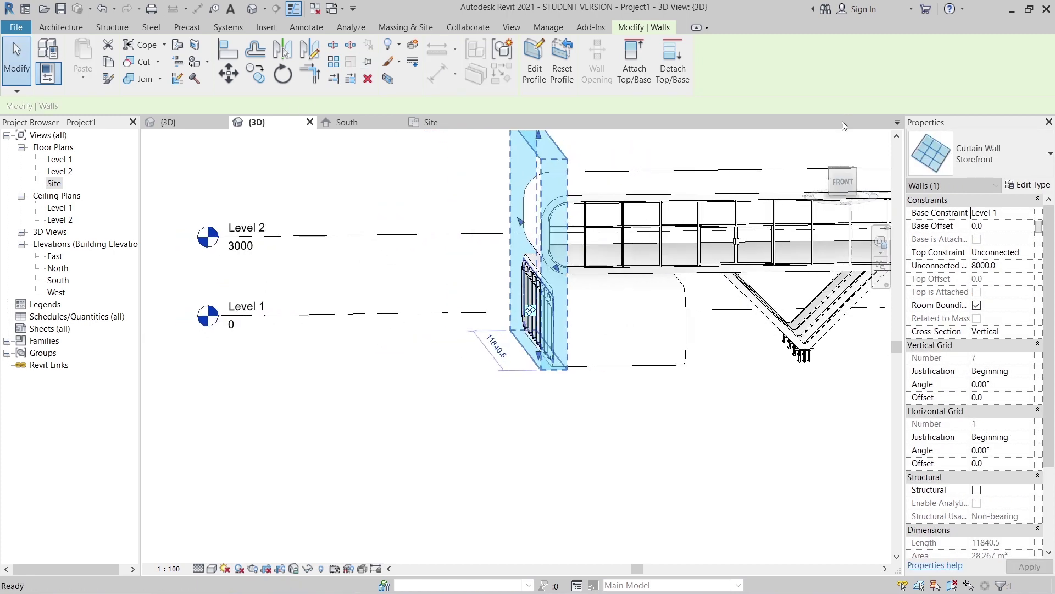
pyautogui.keyDown('shift'); pyautogui.moveTo(803, 349); pyautogui.dragTo(755, 451, button='middle'); pyautogui.keyUp('shift')
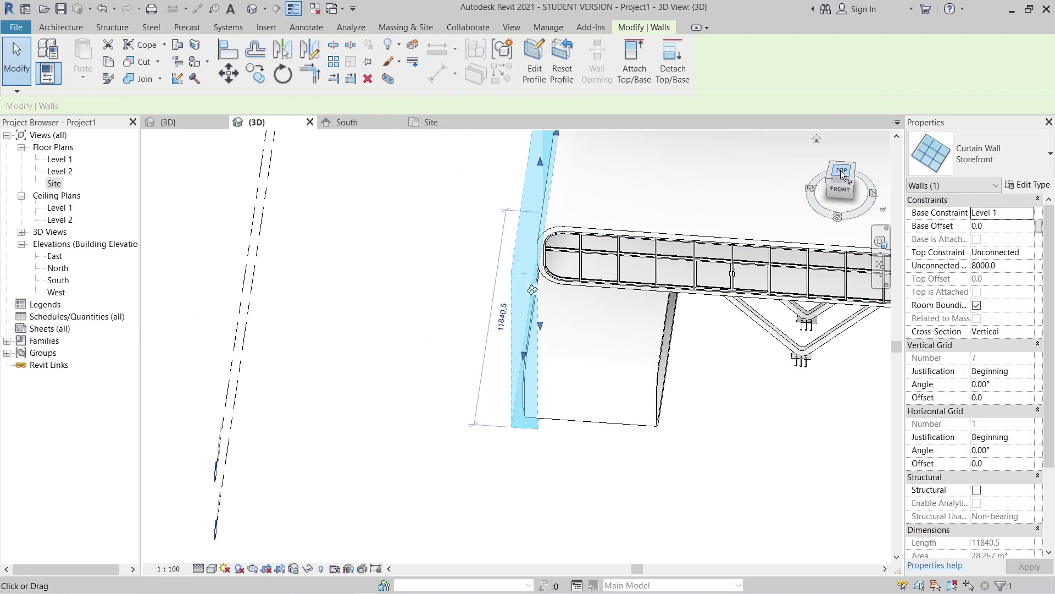
pyautogui.click(844, 175)
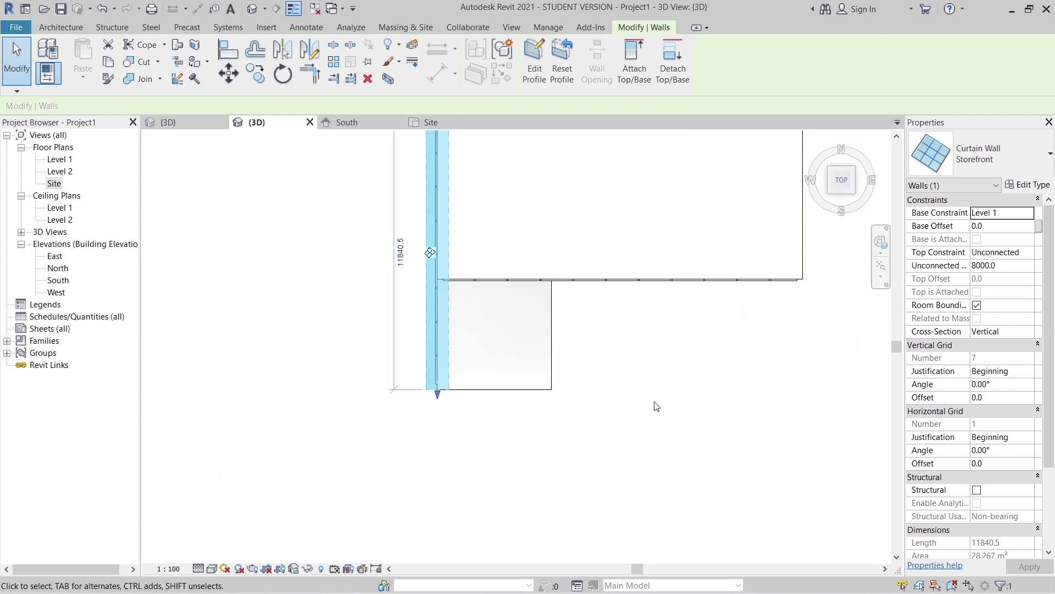
pyautogui.click(211, 569)
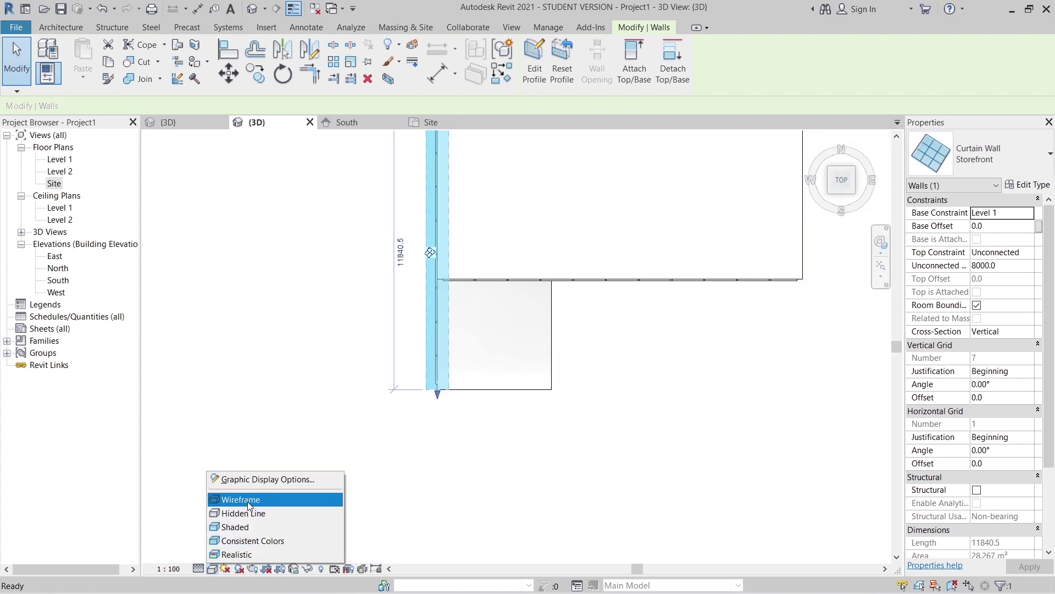
pyautogui.click(247, 501)
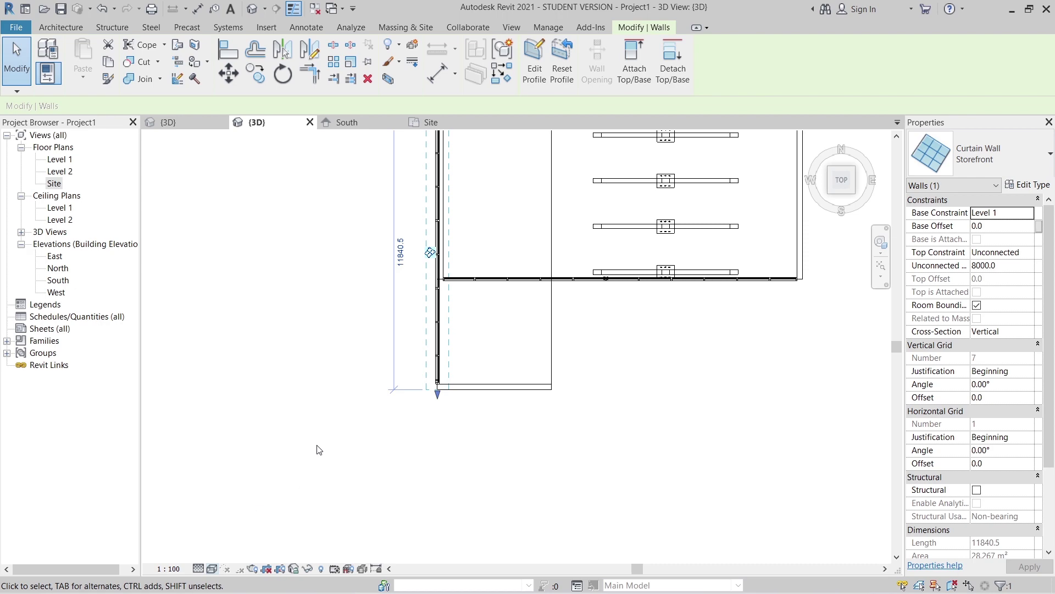
pyautogui.keyDown('shift'); pyautogui.moveTo(353, 438); pyautogui.dragTo(263, 248, button='middle'); pyautogui.keyUp('shift')
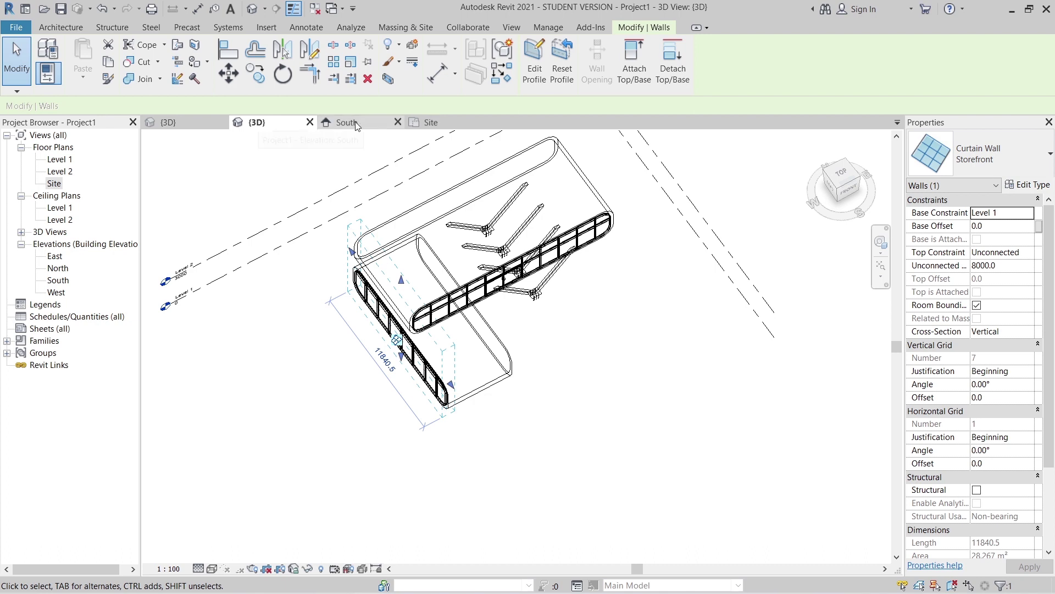
# In the Site plan, copy the side curtain wall from its outer end corner to the lower roof's opposite edge.
pyautogui.click(437, 124)
pyautogui.scroll(-2, 366, 273)
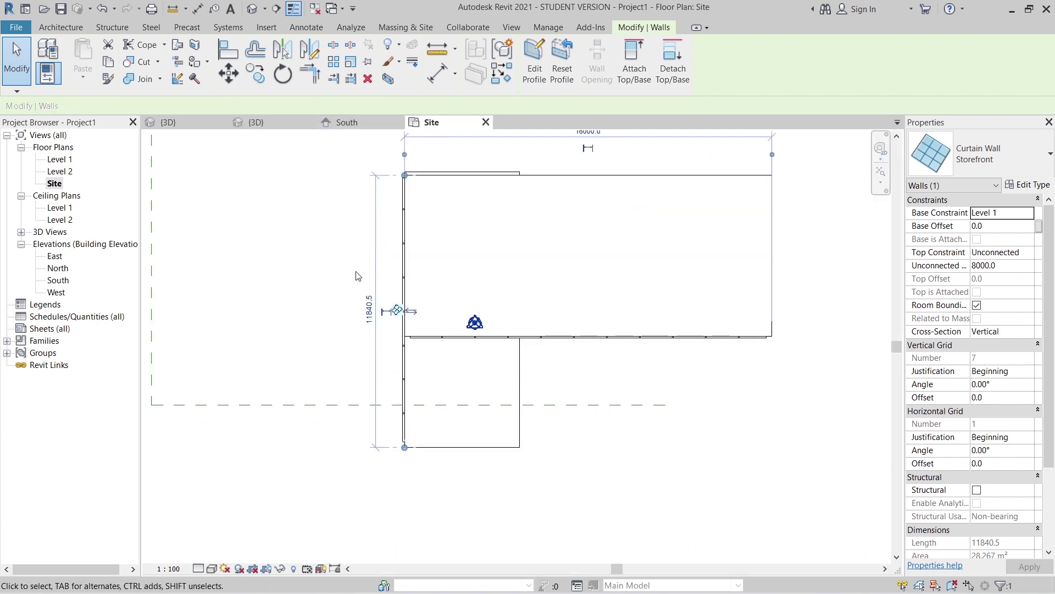
pyautogui.press('c')
pyautogui.press('o')
pyautogui.scroll(5, 417, 452)
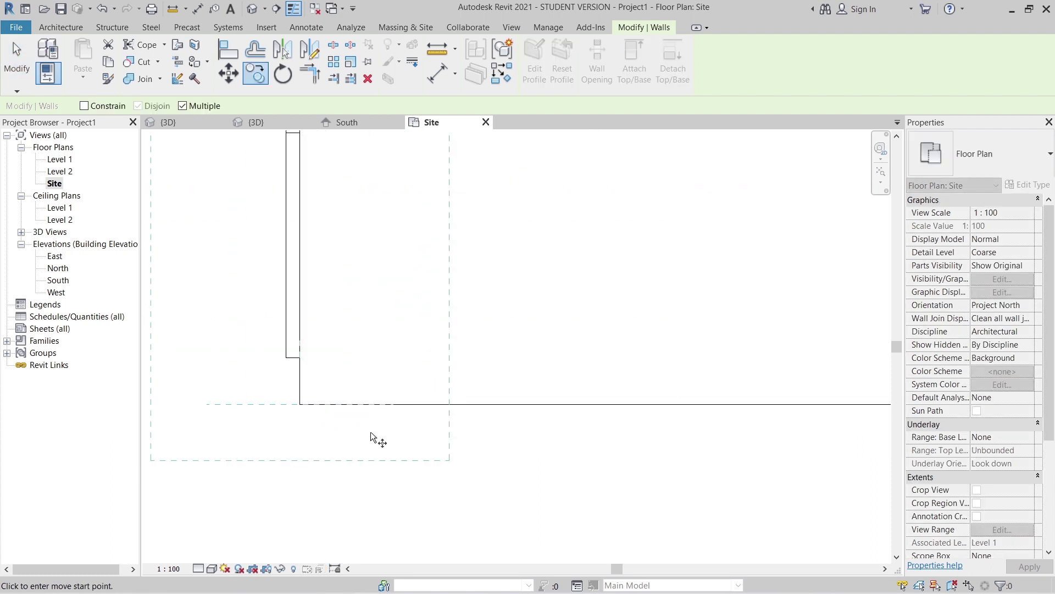
pyautogui.scroll(2, 294, 356)
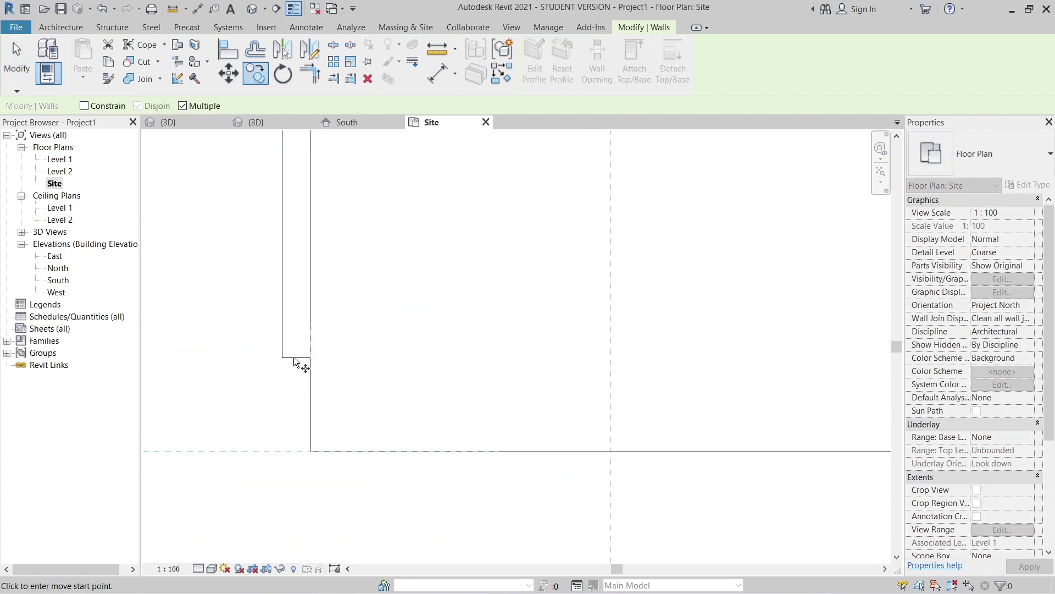
pyautogui.click(282, 357)
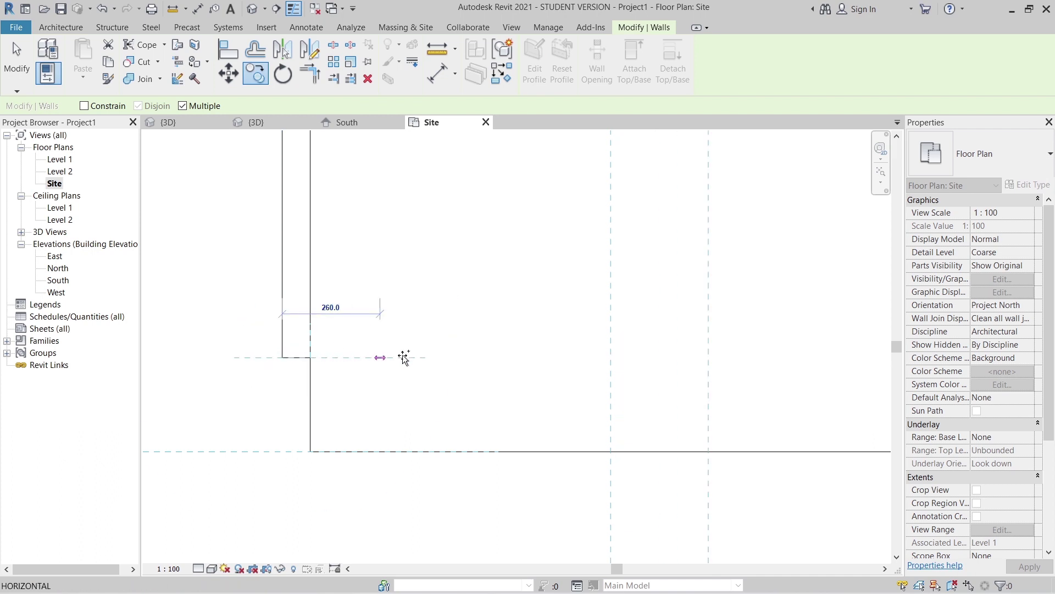
pyautogui.scroll(-3, 399, 359)
pyautogui.moveTo(536, 359); pyautogui.dragTo(376, 353, button='middle')
pyautogui.scroll(-2, 559, 357)
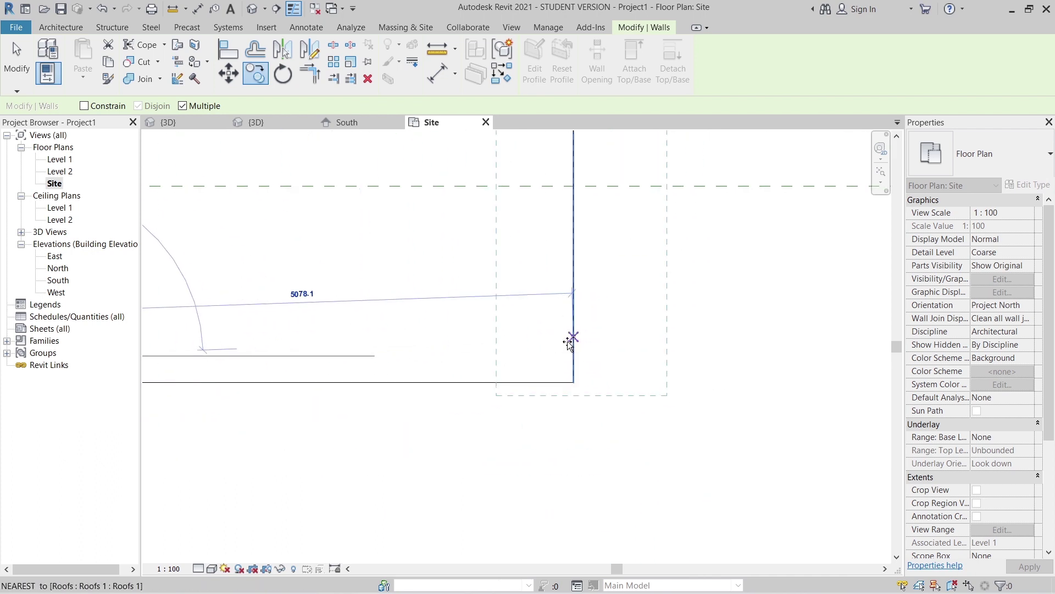
pyautogui.click(600, 377)
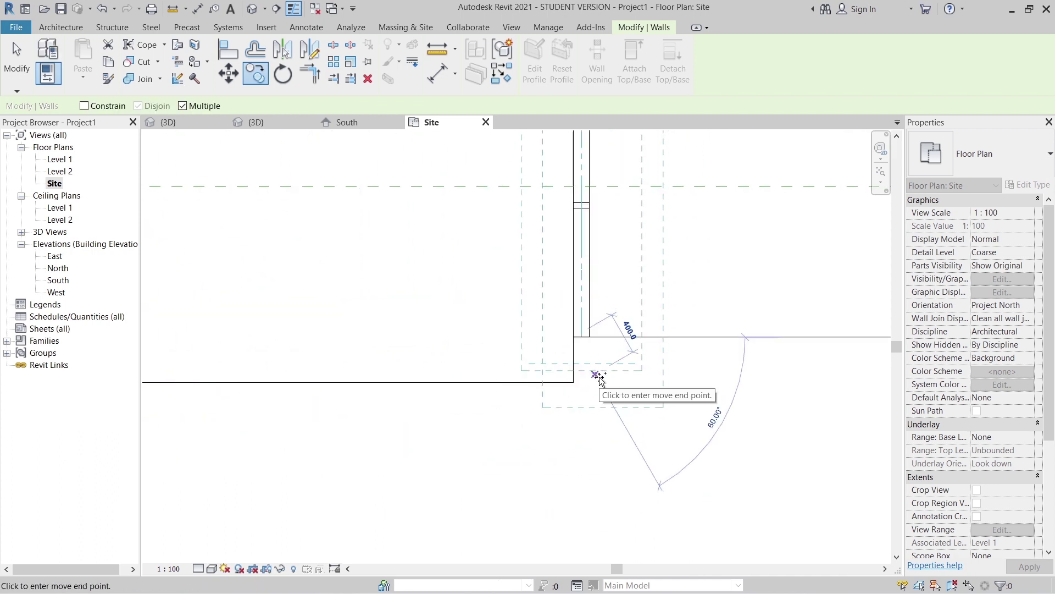
pyautogui.press('Escape')
pyautogui.press('Escape')
pyautogui.click(602, 388)
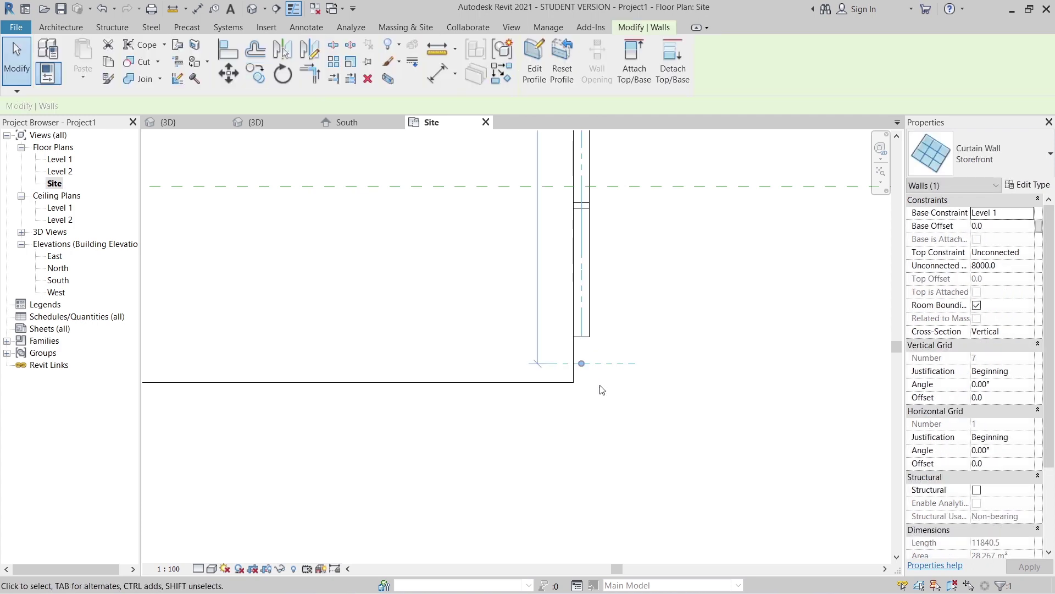
# Move the copied curtain wall inward so that it sits within the lower roof's outer edge.
pyautogui.press('v')
pyautogui.scroll(4, 594, 377)
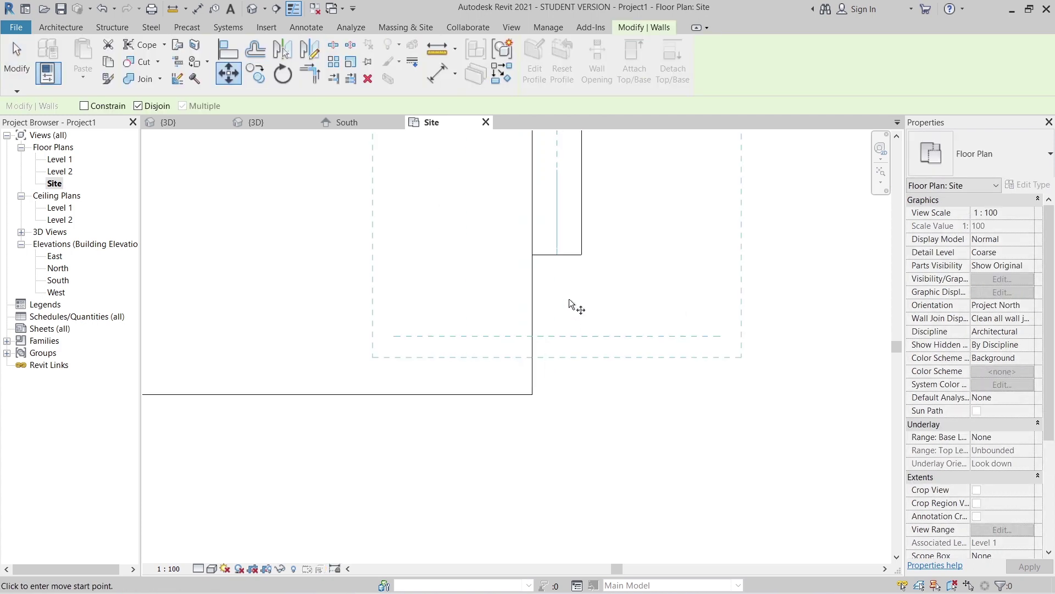
pyautogui.click(581, 255)
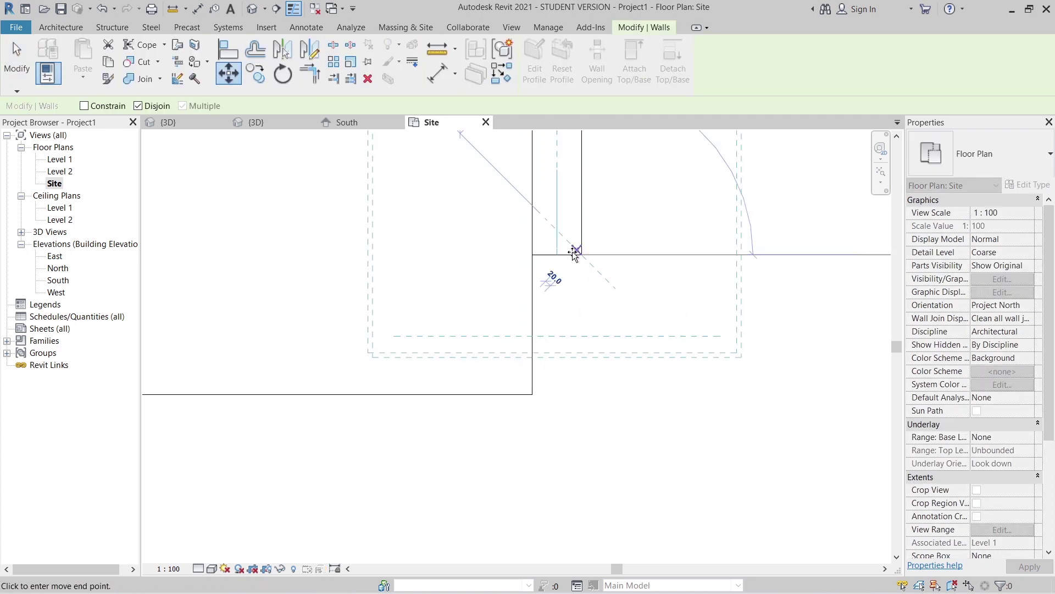
pyautogui.click(613, 350)
pyautogui.scroll(-3, 617, 352)
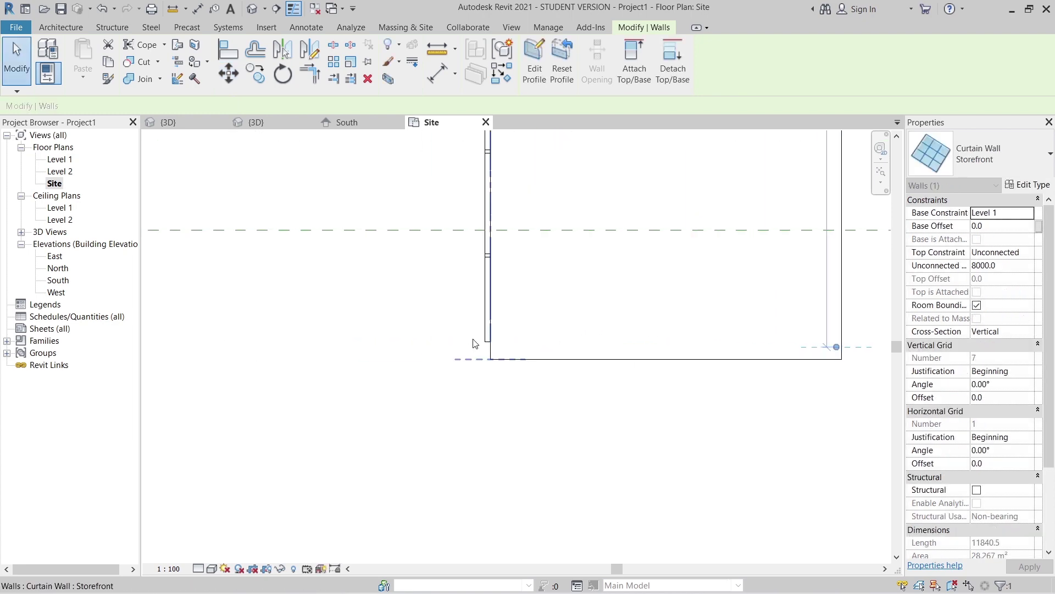
pyautogui.click(454, 392)
# Inspect the placement of both side curtain walls in the Site plan and in the 3D view.
pyautogui.scroll(-3, 468, 397)
pyautogui.moveTo(466, 392); pyautogui.dragTo(450, 429, button='middle')
pyautogui.scroll(5, 449, 425)
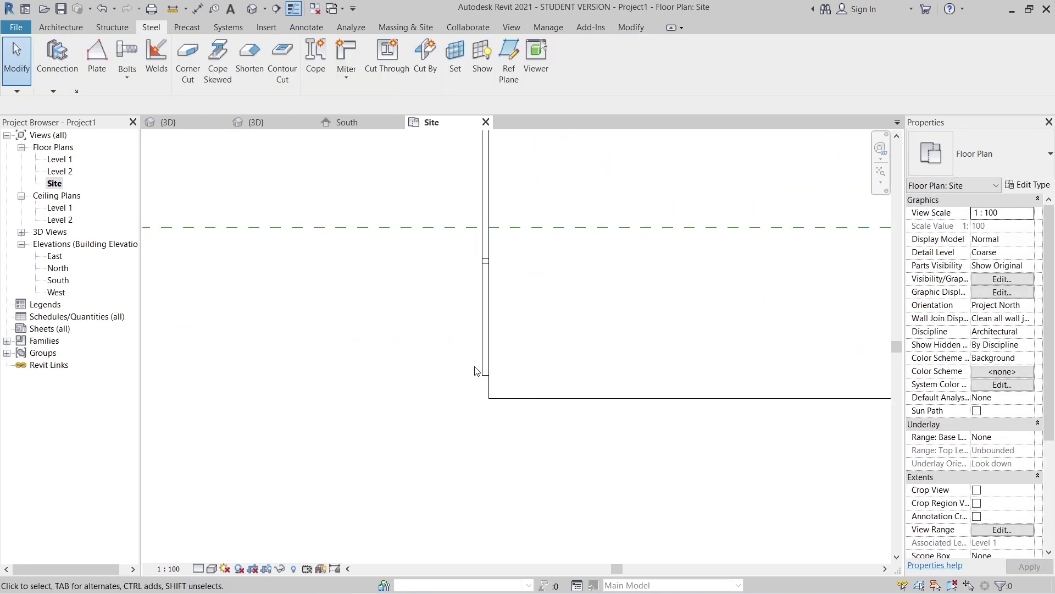
pyautogui.scroll(-2, 396, 315)
pyautogui.moveTo(400, 336)
pyautogui.mouseDown(button='middle')
pyautogui.moveTo(337, 536)
pyautogui.moveTo(301, 591)
pyautogui.mouseUp(button='middle')
pyautogui.moveTo(706, 413)
pyautogui.mouseDown(button='middle')
pyautogui.moveTo(472, 457)
pyautogui.moveTo(415, 434)
pyautogui.moveTo(369, 432)
pyautogui.mouseUp(button='middle')
pyautogui.scroll(-3, 494, 445)
pyautogui.scroll(-2, 371, 432)
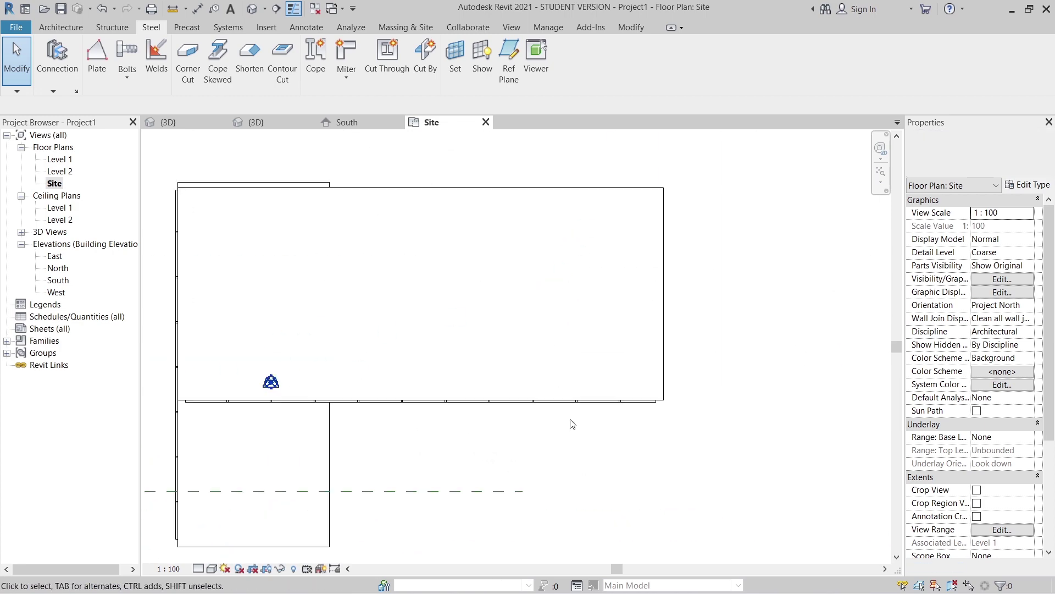
pyautogui.scroll(-2, 493, 445)
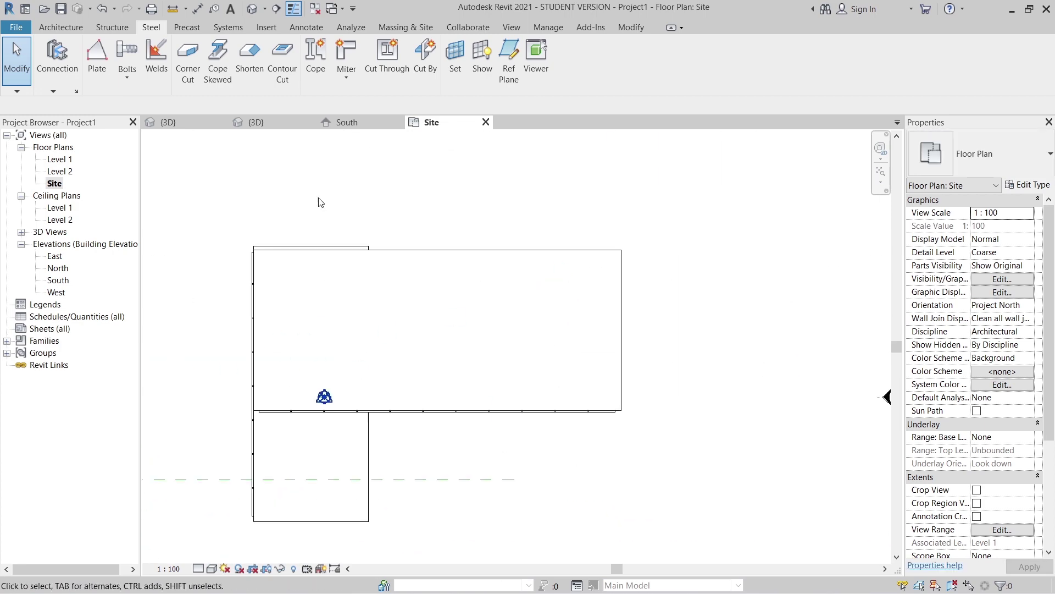
pyautogui.click(283, 131)
pyautogui.keyDown('shift'); pyautogui.moveTo(687, 264); pyautogui.dragTo(322, 289, button='middle'); pyautogui.keyUp('shift')
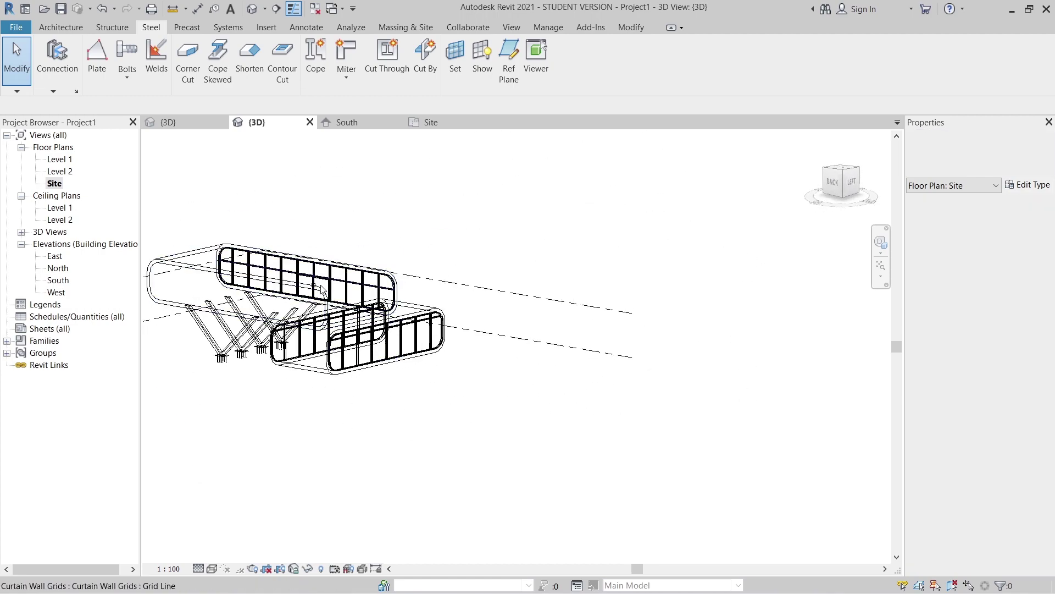
# Open the Site floor plan.
pyautogui.click(434, 122)
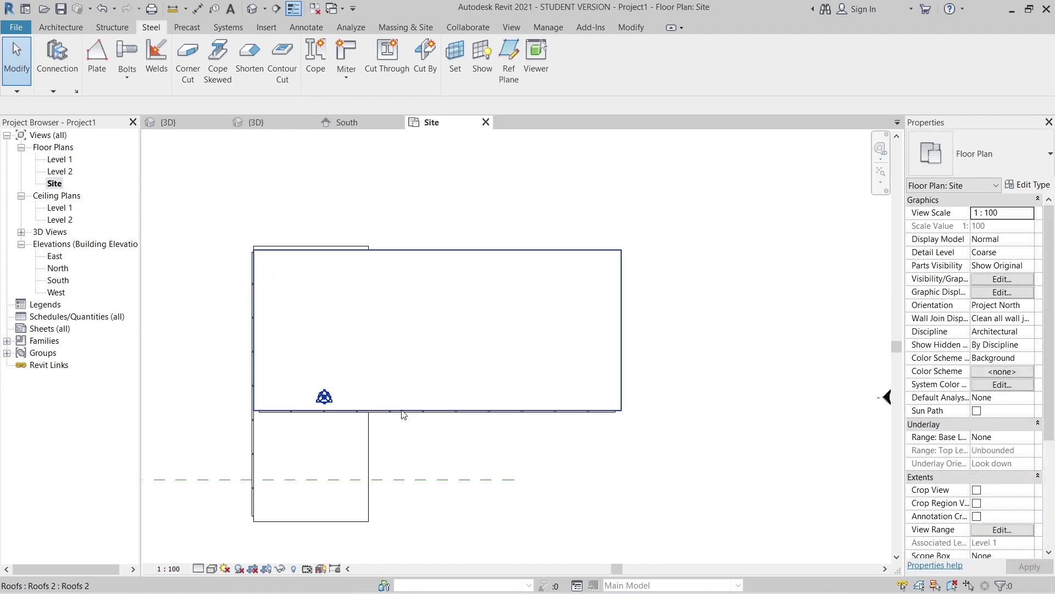
pyautogui.click(404, 414)
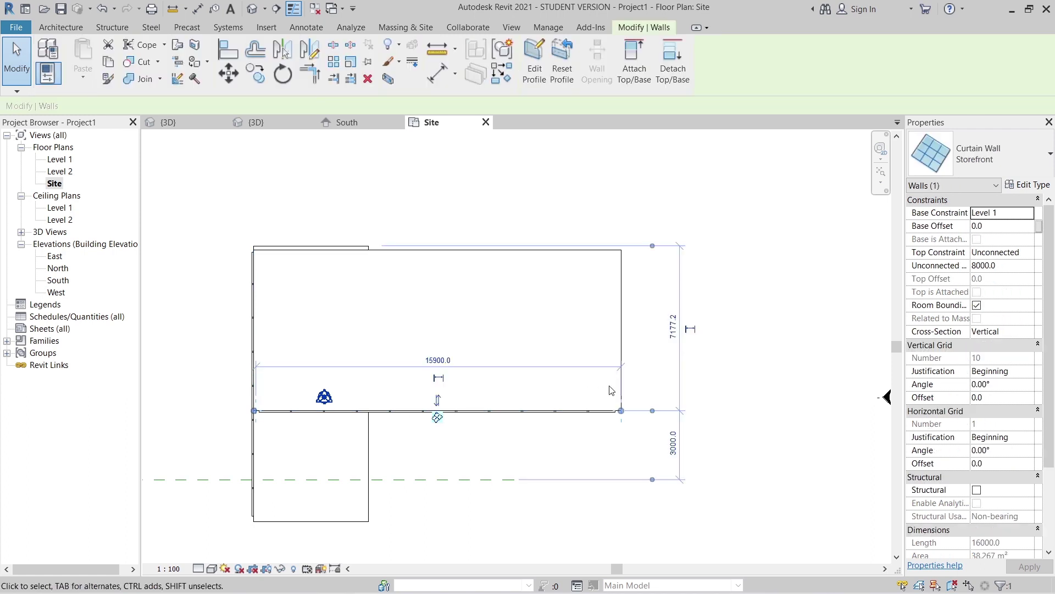
pyautogui.press('m')
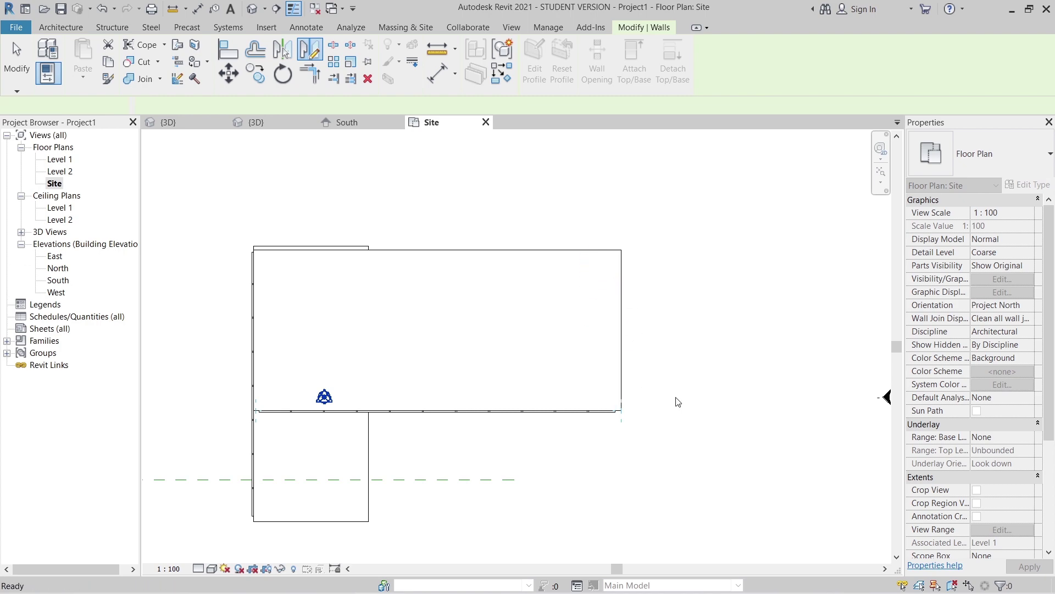
pyautogui.press('Escape')
pyautogui.press('Escape')
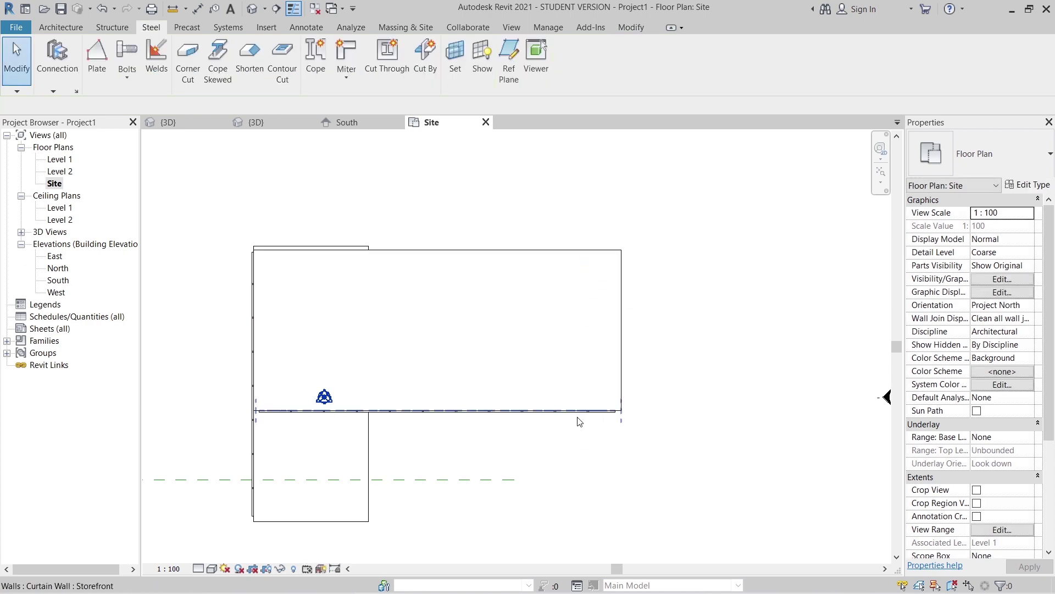
# Copy the upper roof's front curtain wall from its outer mullion corner to the roof's opposite long edge.
pyautogui.click(579, 421)
pyautogui.press('o')
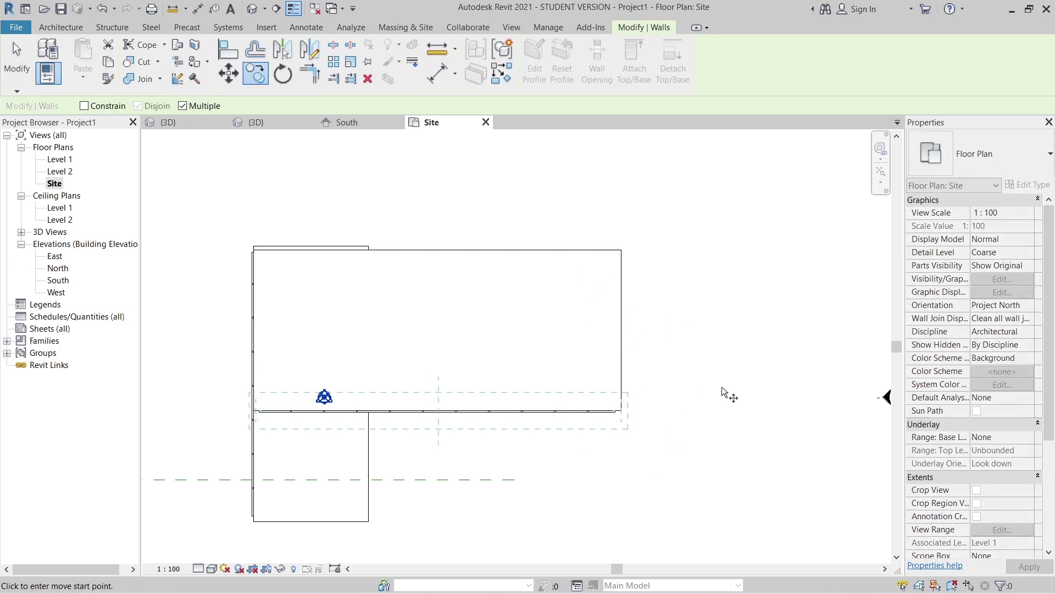
pyautogui.scroll(4, 605, 423)
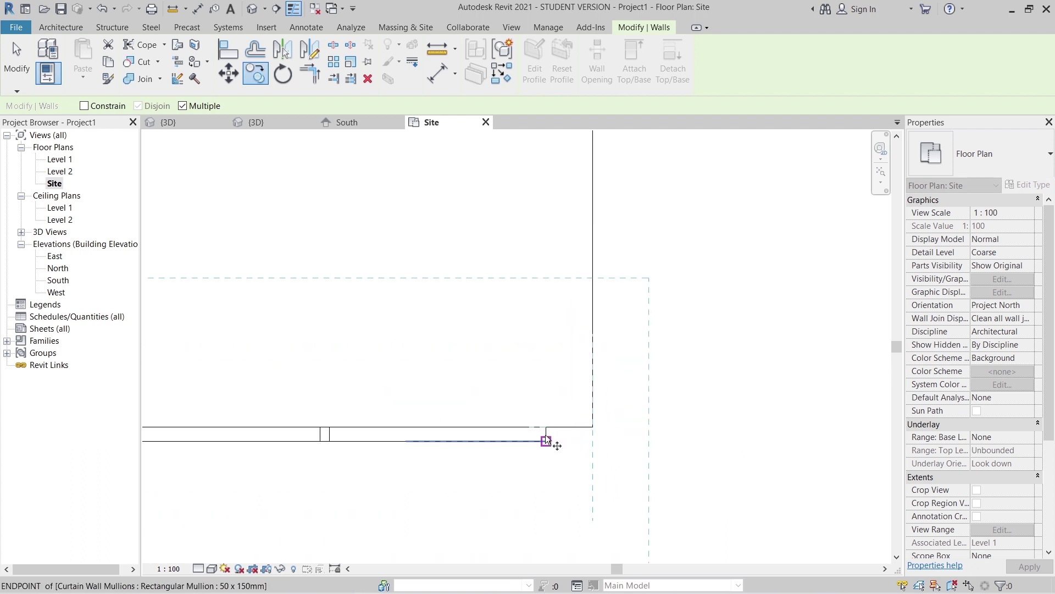
pyautogui.click(545, 438)
pyautogui.scroll(-2, 543, 333)
pyautogui.moveTo(539, 193); pyautogui.dragTo(532, 396, button='middle')
pyautogui.scroll(-2, 533, 297)
pyautogui.moveTo(534, 219); pyautogui.dragTo(506, 546, button='middle')
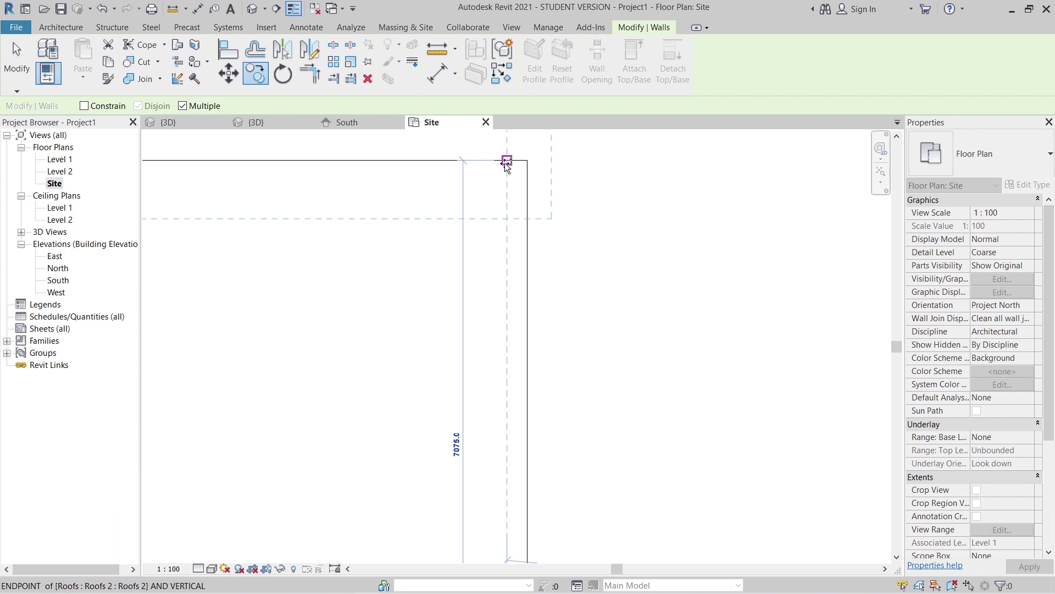
pyautogui.click(504, 163)
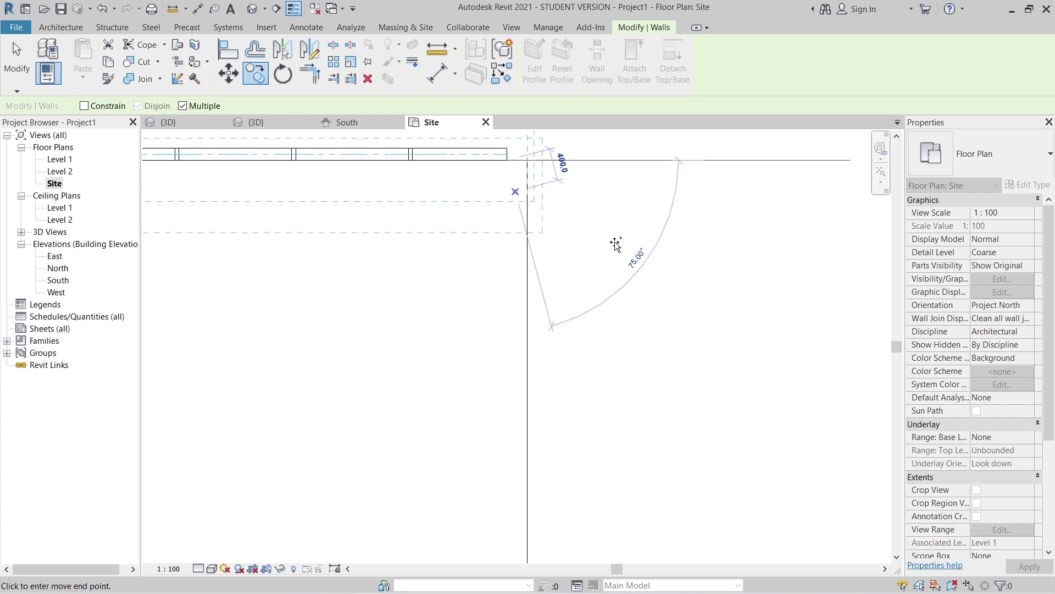
pyautogui.press('Escape')
pyautogui.press('Escape')
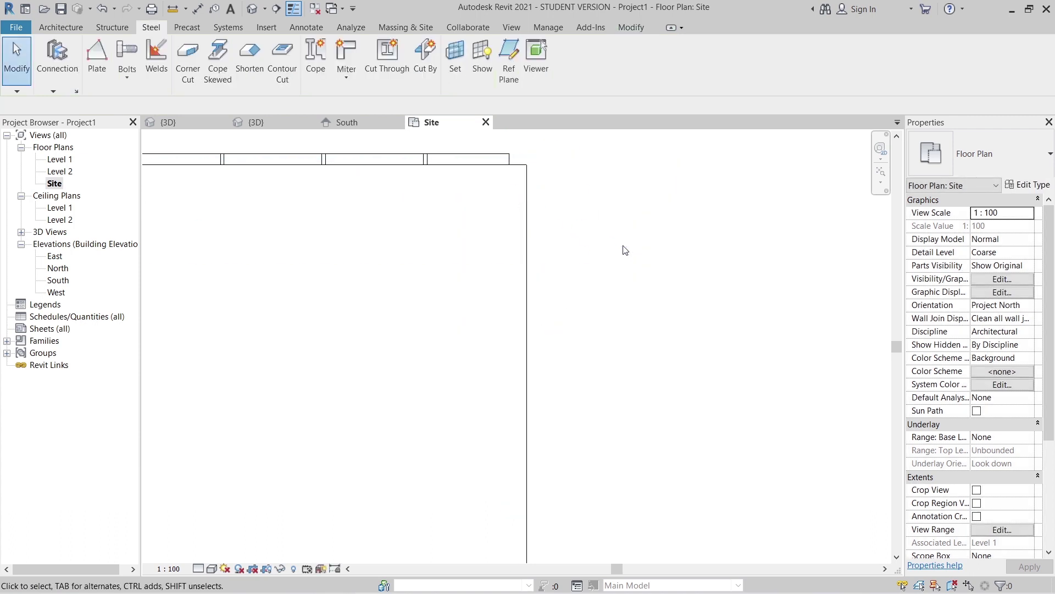
# Move the copied curtain wall about 80 mm inward so that it straddles the upper roof's back edge.
pyautogui.scroll(-2, 666, 356)
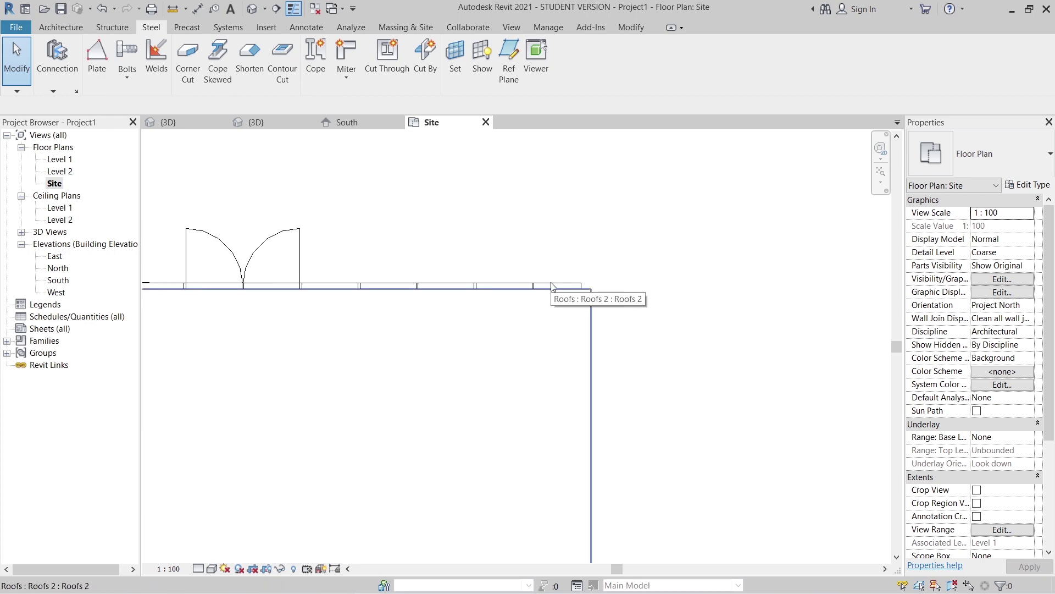
pyautogui.click(554, 283)
pyautogui.press('Escape')
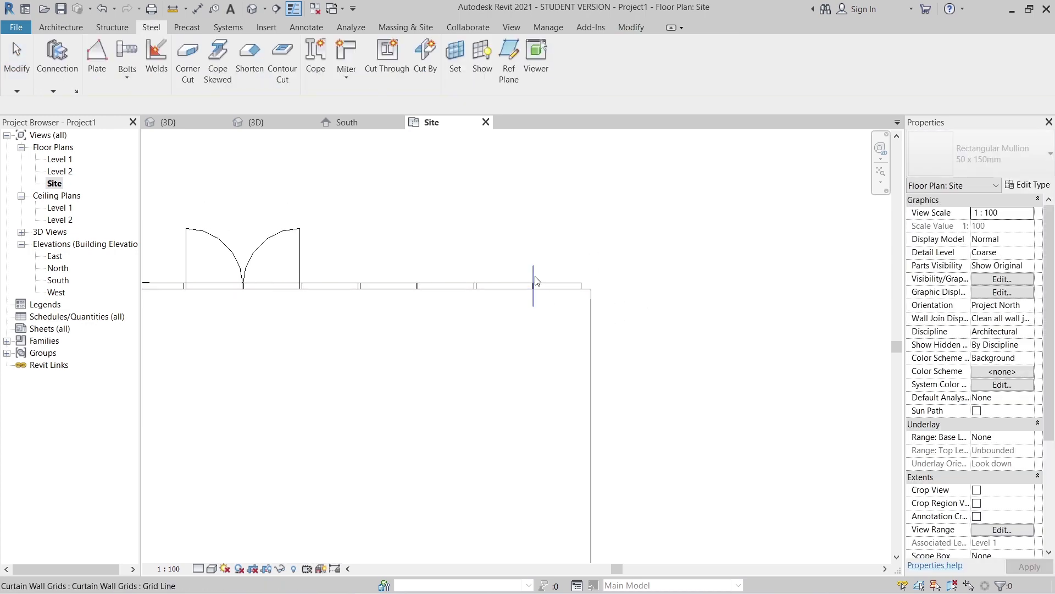
pyautogui.scroll(-2, 544, 277)
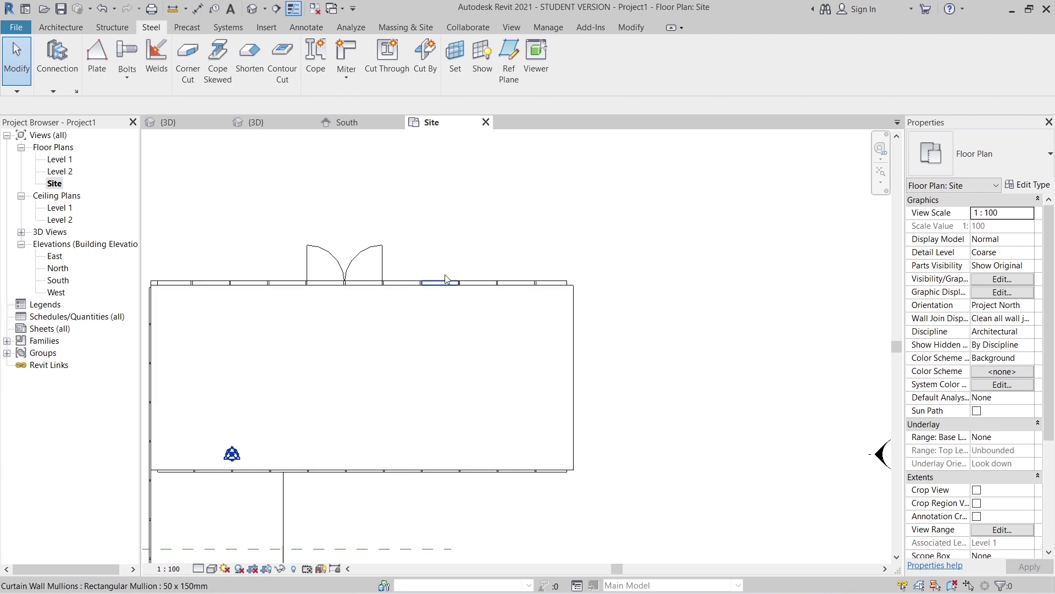
pyautogui.click(576, 277)
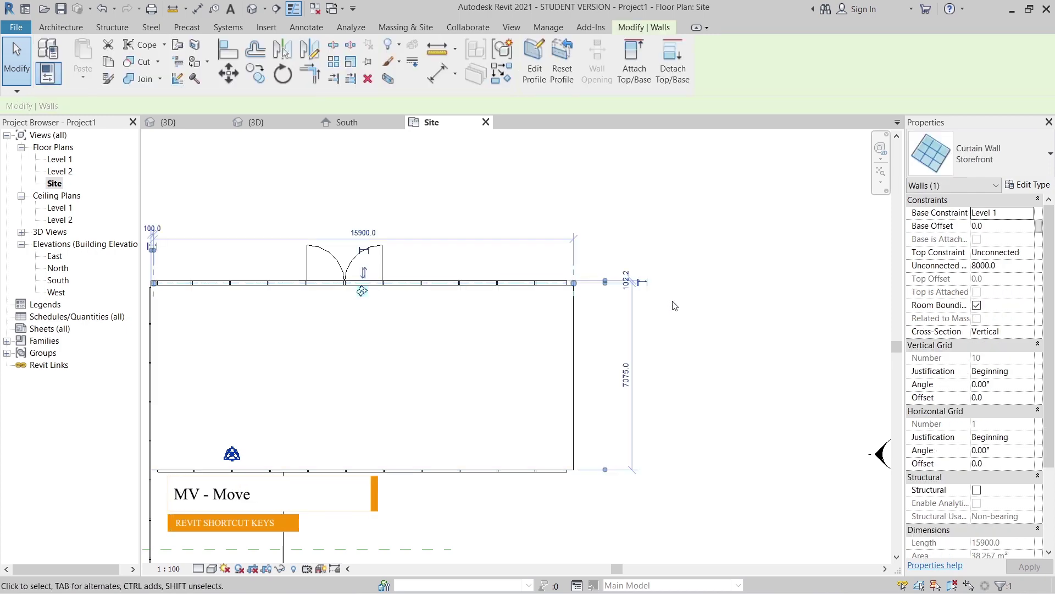
pyautogui.press('m')
pyautogui.press('v')
pyautogui.scroll(6, 601, 314)
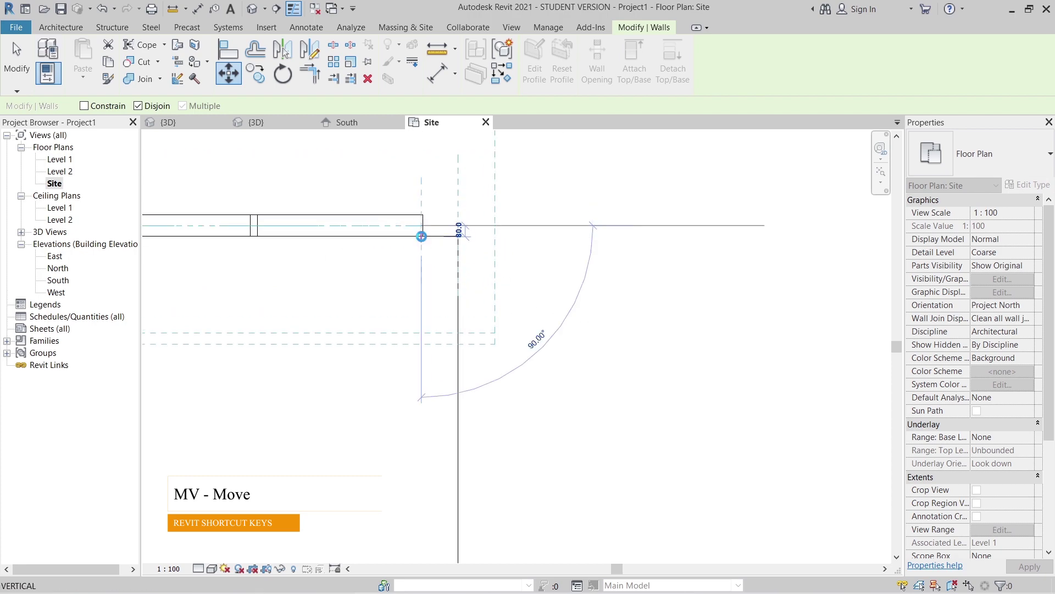
pyautogui.click(630, 268)
pyautogui.scroll(-5, 630, 270)
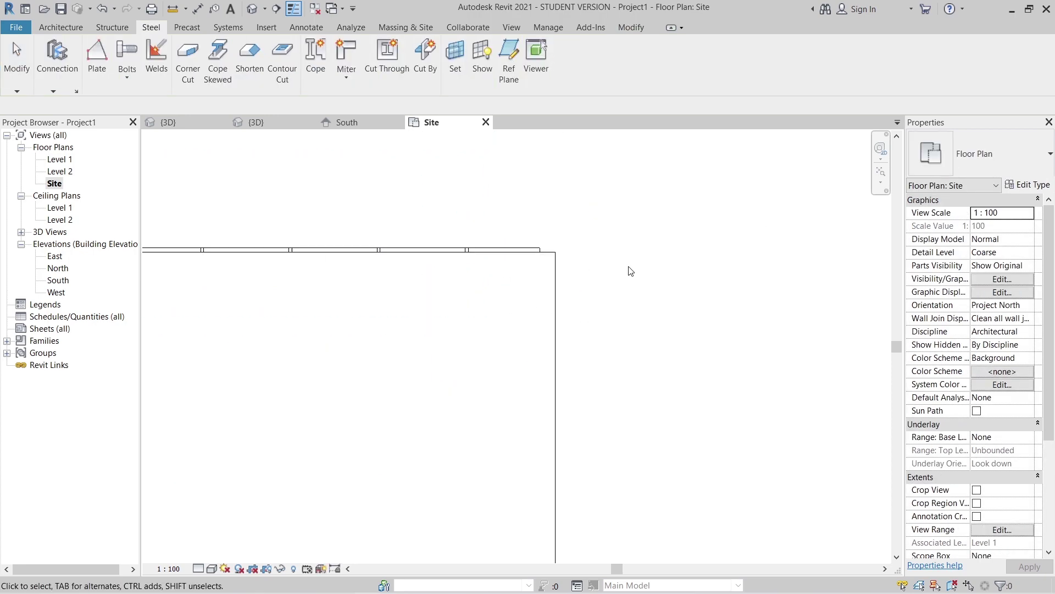
# Replace the double door in the copied back curtain wall with the System Panel Glazed type.
pyautogui.scroll(-2, 578, 347)
pyautogui.click(460, 278)
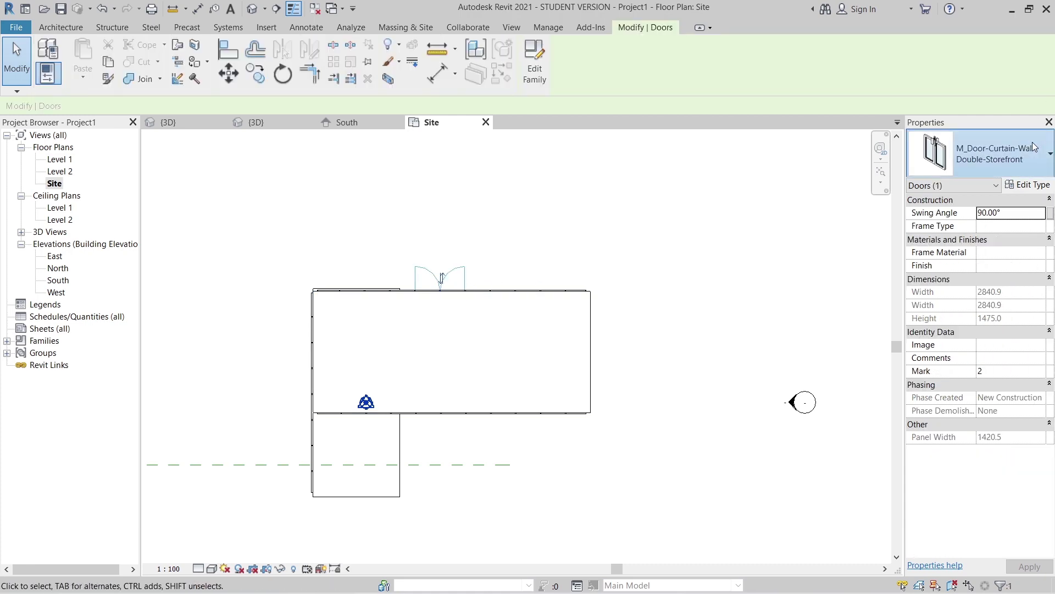
pyautogui.click(990, 154)
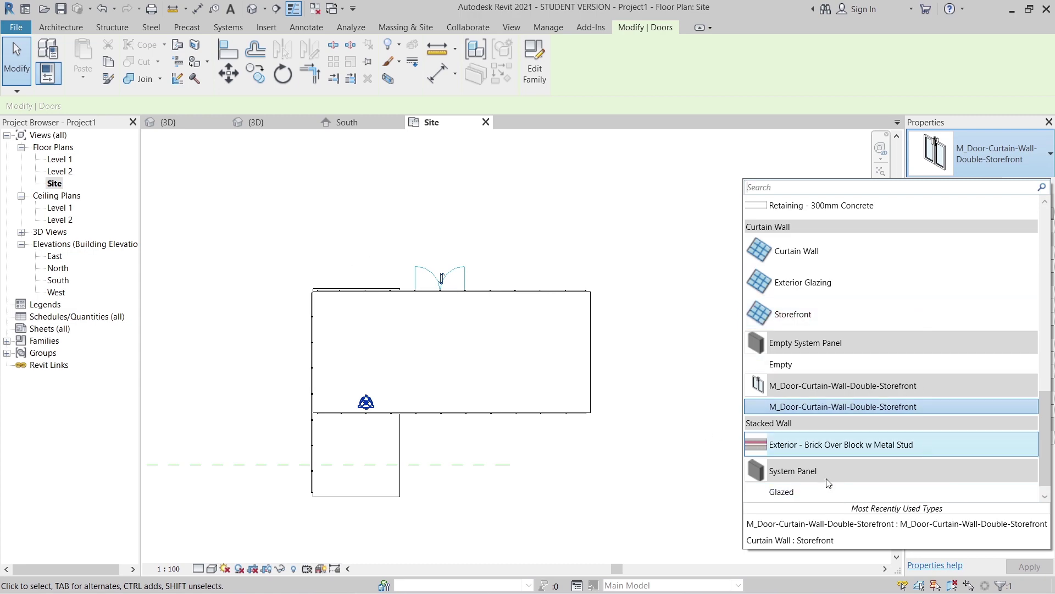
pyautogui.click(785, 492)
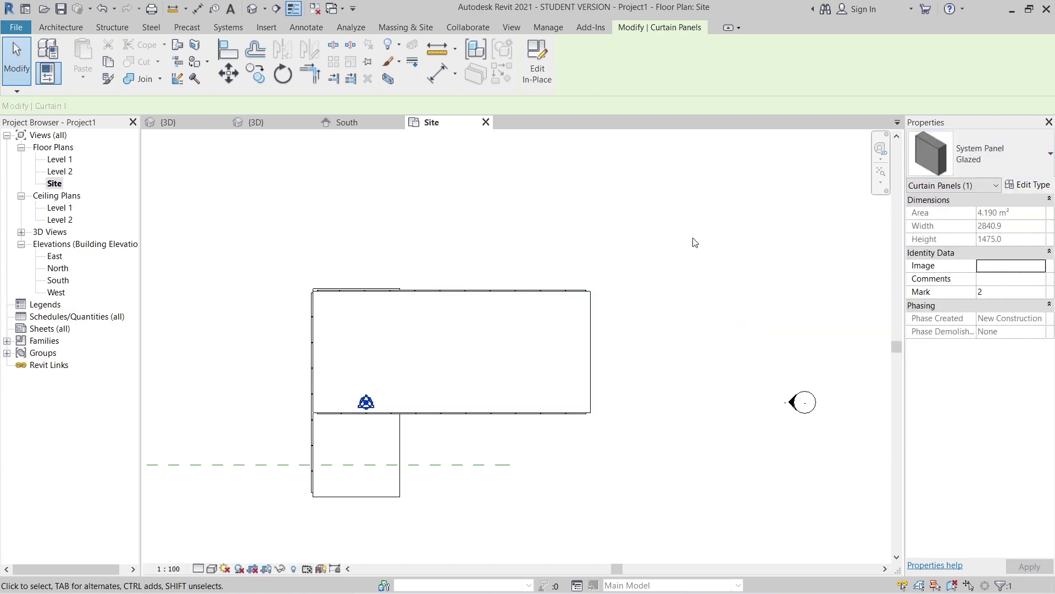
pyautogui.press('Escape')
# Show the 3D model from the back and replace the Wireframe display with a visual style that hides edges behind surfaces.
pyautogui.click(273, 124)
pyautogui.keyDown('shift'); pyautogui.moveTo(352, 396); pyautogui.dragTo(577, 274, button='middle'); pyautogui.keyUp('shift')
pyautogui.click(838, 182)
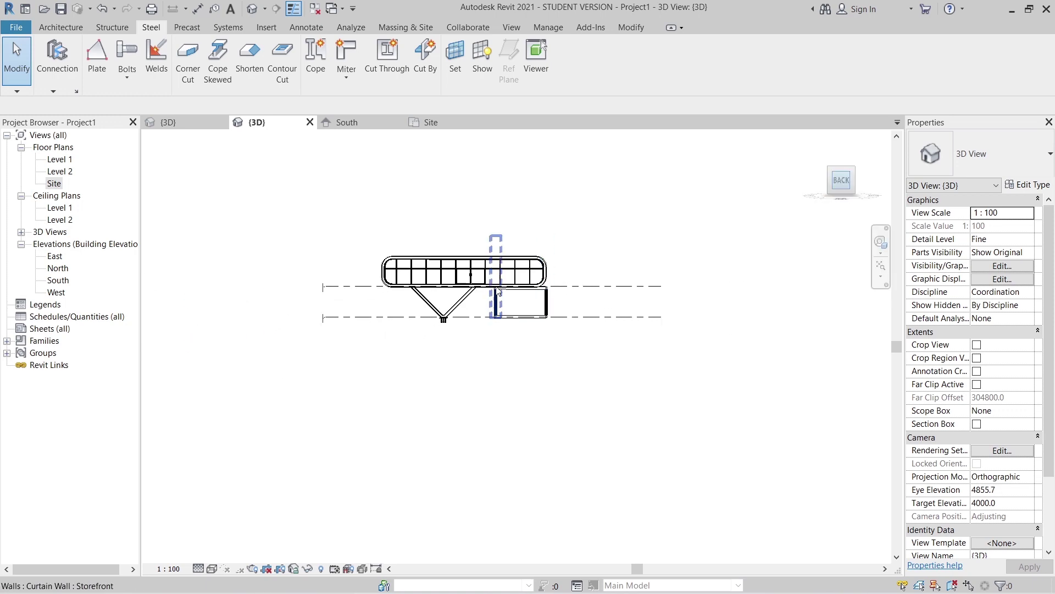
pyautogui.scroll(2, 443, 400)
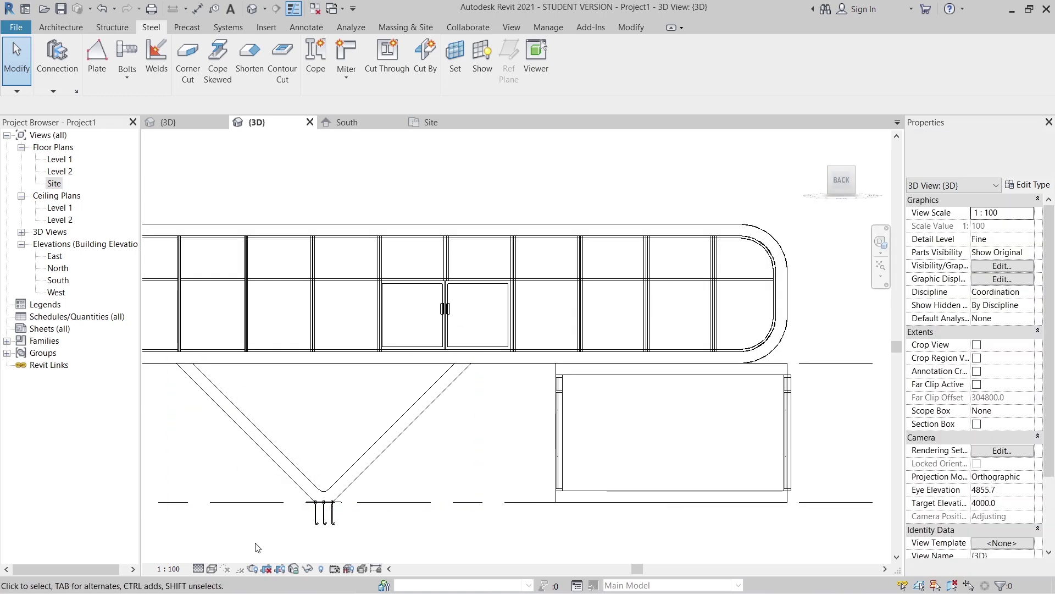
pyautogui.click(214, 570)
pyautogui.click(221, 512)
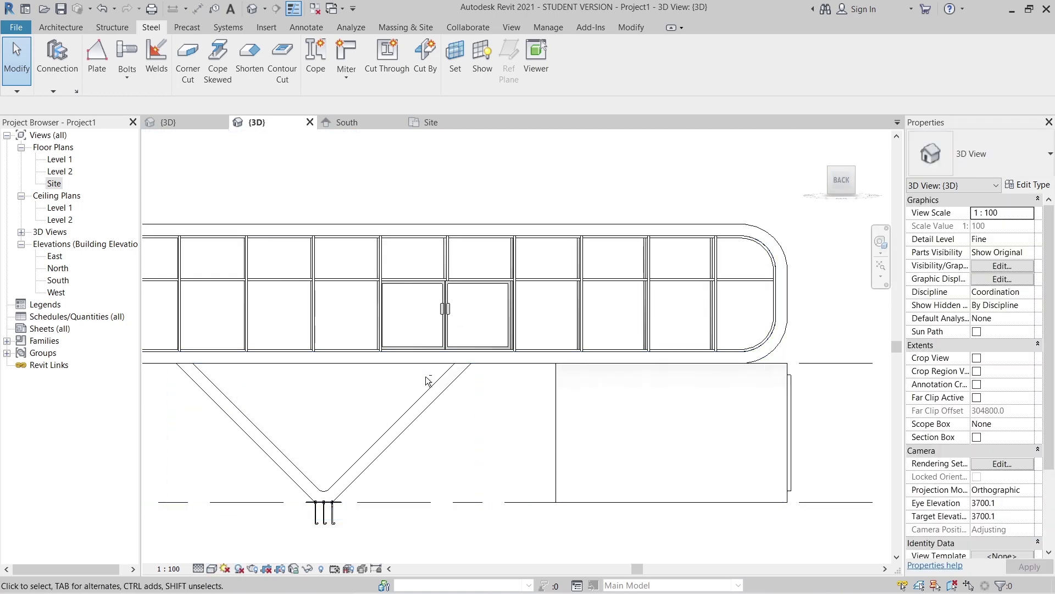
# Add the missing vertical curtain grid segment in the lower row of the back curtain wall, splitting the wide former door panel.
pyautogui.keyDown('shift'); pyautogui.moveTo(425, 376); pyautogui.dragTo(418, 253, button='middle'); pyautogui.keyUp('shift')
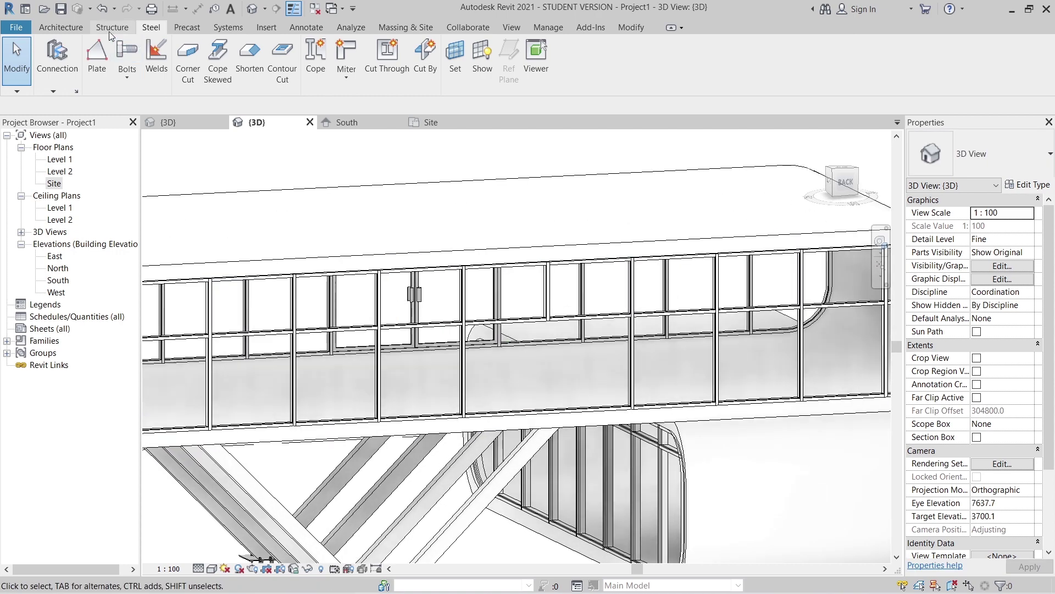
pyautogui.click(71, 28)
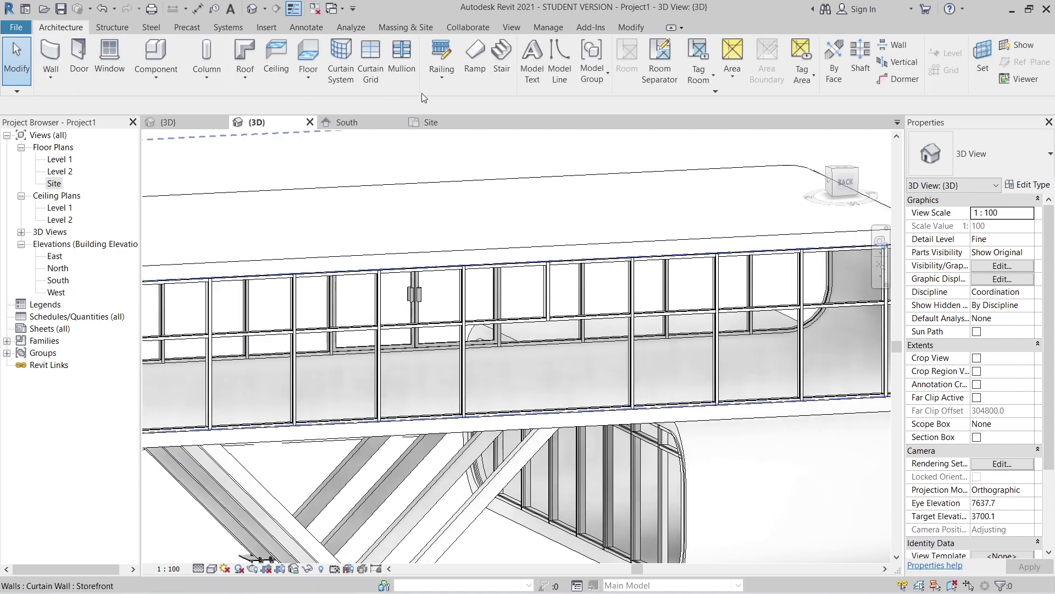
pyautogui.click(371, 61)
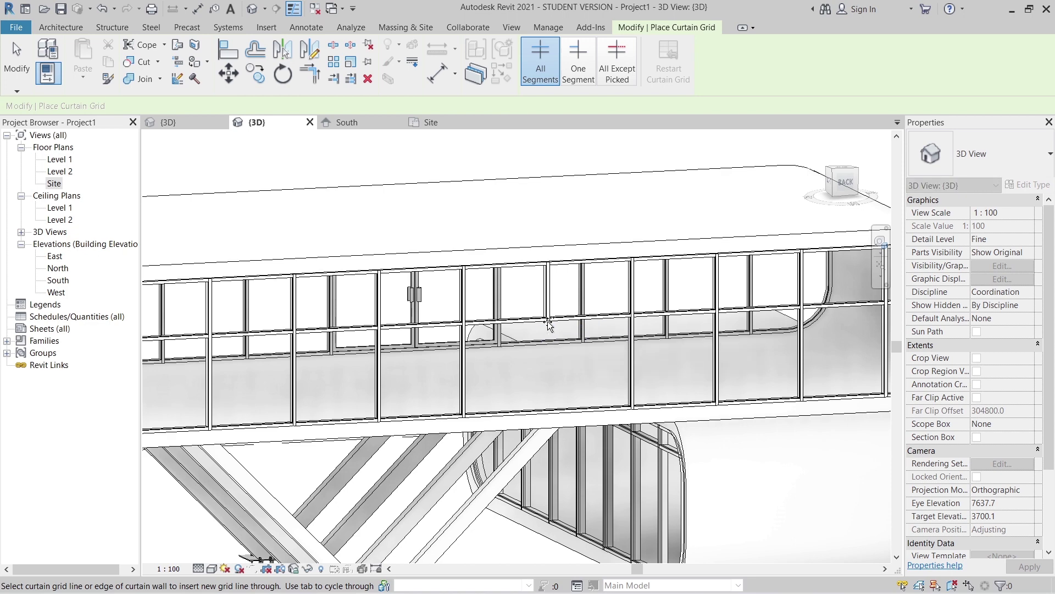
pyautogui.click(549, 326)
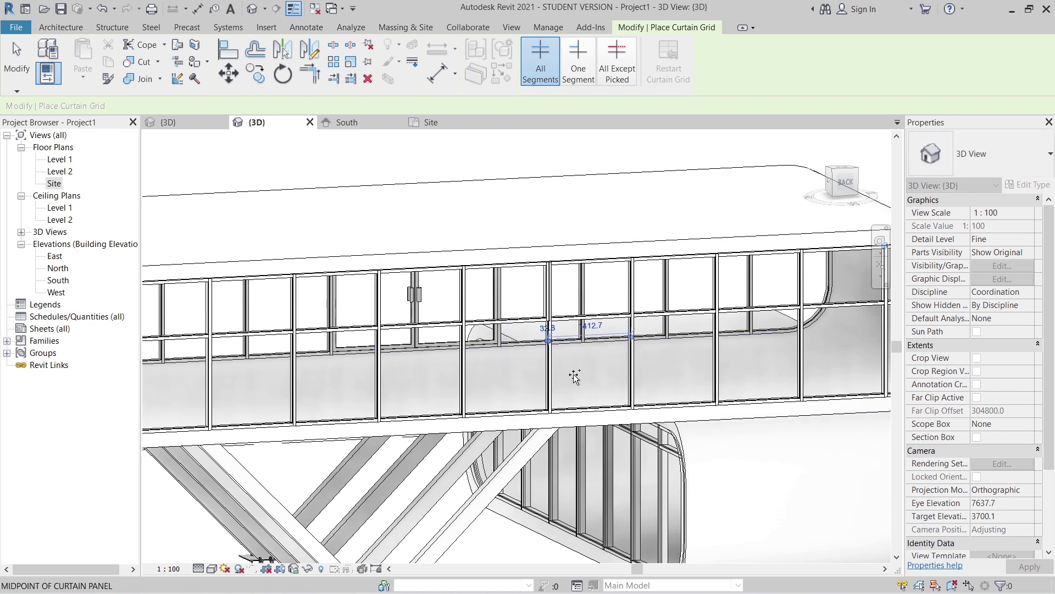
pyautogui.scroll(-6, 574, 376)
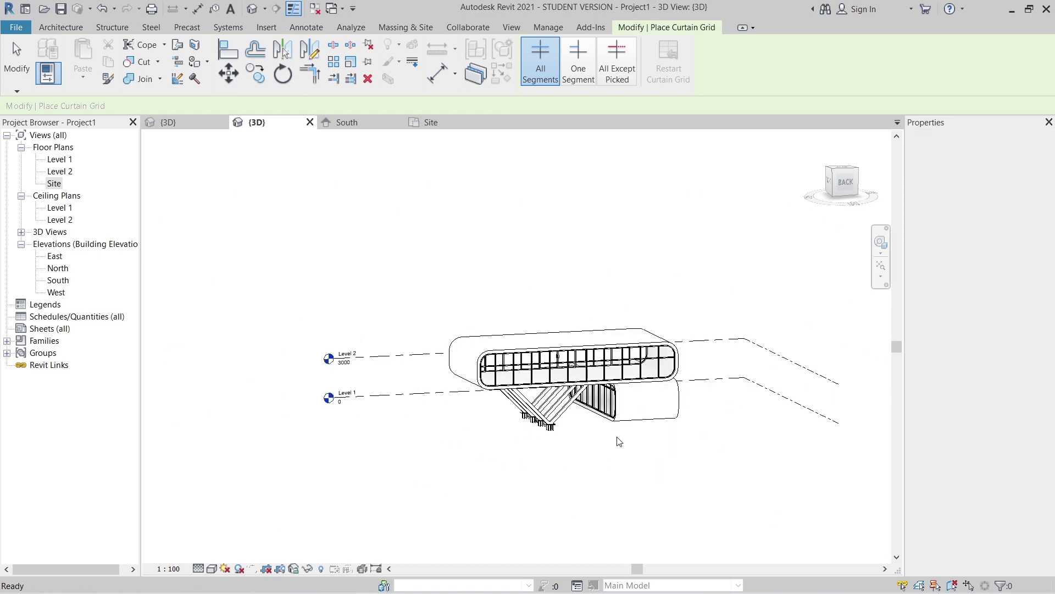
pyautogui.press('Escape')
pyautogui.press('Escape')
# Inspect the house from the front in 3D and compare it with the 3D view of the finished 74 Beach House project.
pyautogui.keyDown('shift'); pyautogui.moveTo(586, 431); pyautogui.dragTo(570, 486, button='middle'); pyautogui.keyUp('shift')
pyautogui.keyDown('shift'); pyautogui.moveTo(490, 462); pyautogui.dragTo(504, 466, button='middle'); pyautogui.keyUp('shift')
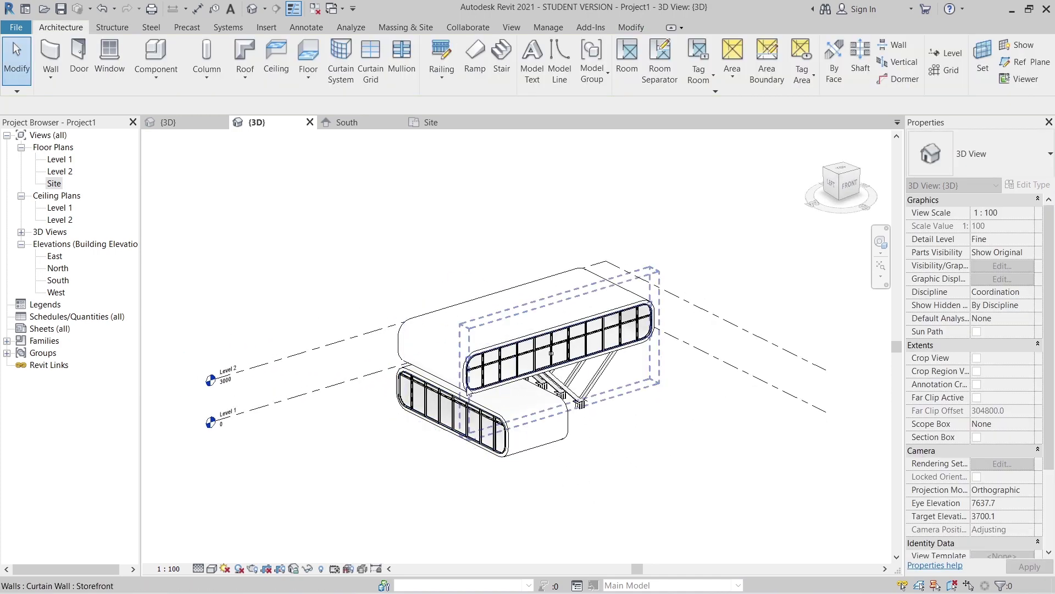
pyautogui.scroll(3, 469, 384)
pyautogui.keyDown('shift'); pyautogui.moveTo(492, 330); pyautogui.dragTo(542, 312, button='middle'); pyautogui.keyUp('shift')
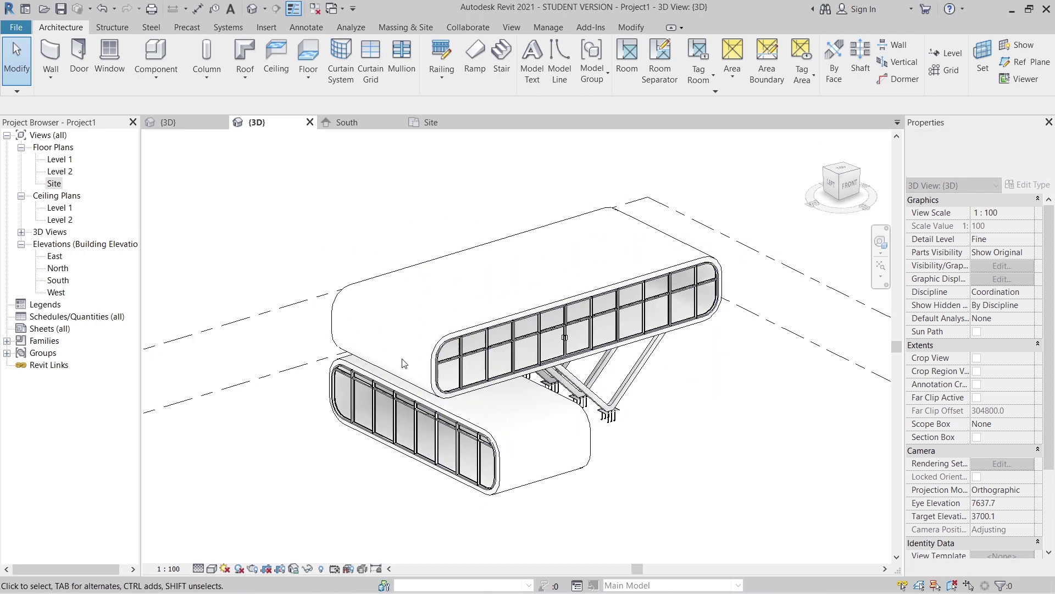
pyautogui.click(193, 124)
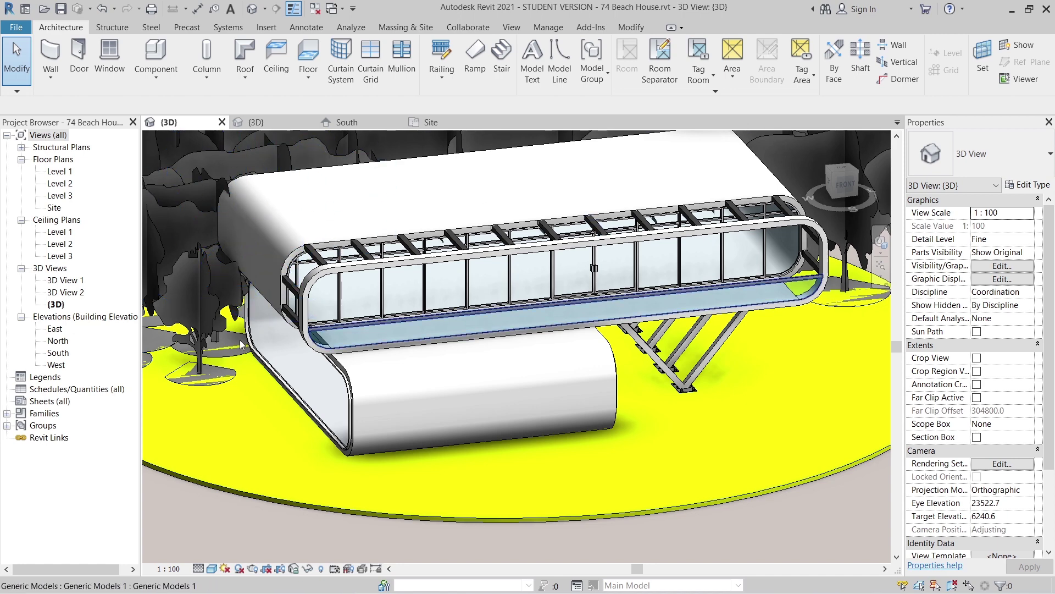
pyautogui.click(259, 126)
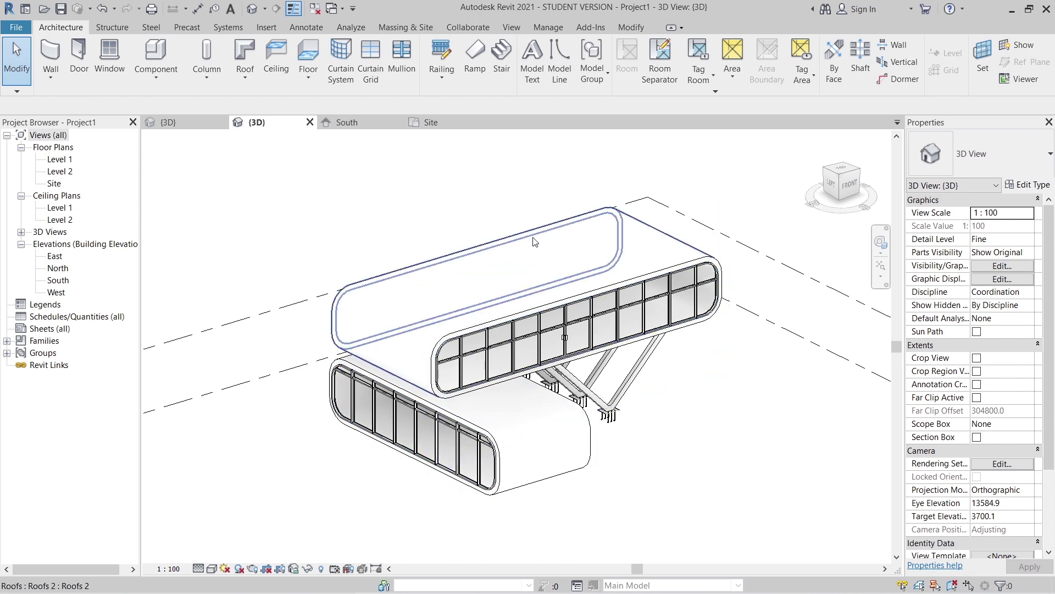
# Copy the upper rounded roof frame to the clipboard and paste it aligned to the same place.
pyautogui.click(532, 236)
pyautogui.keyDown('shift'); pyautogui.moveTo(709, 413); pyautogui.dragTo(681, 403, button='middle'); pyautogui.keyUp('shift')
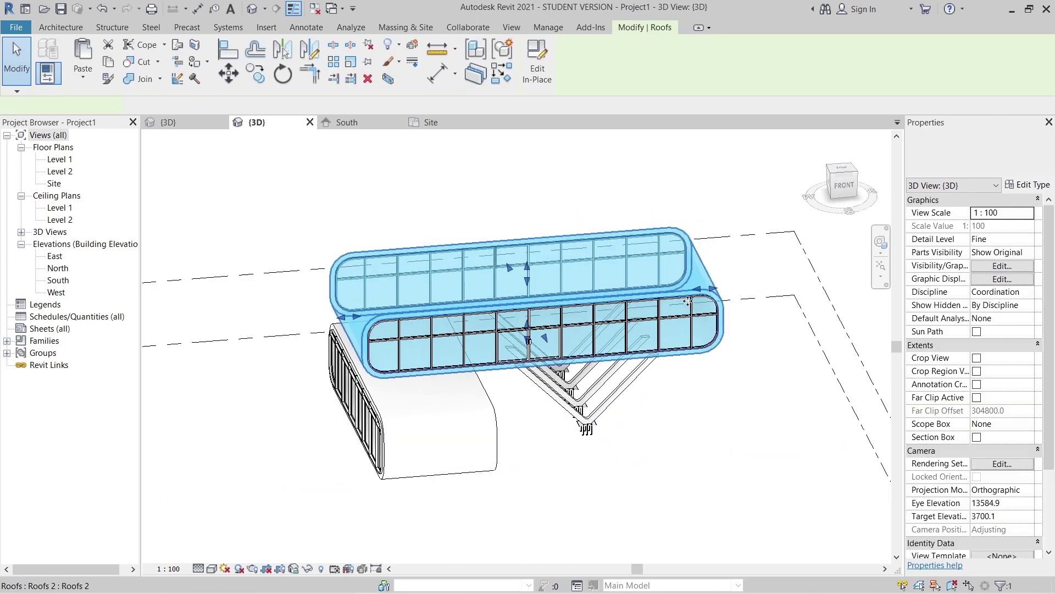
pyautogui.click(107, 63)
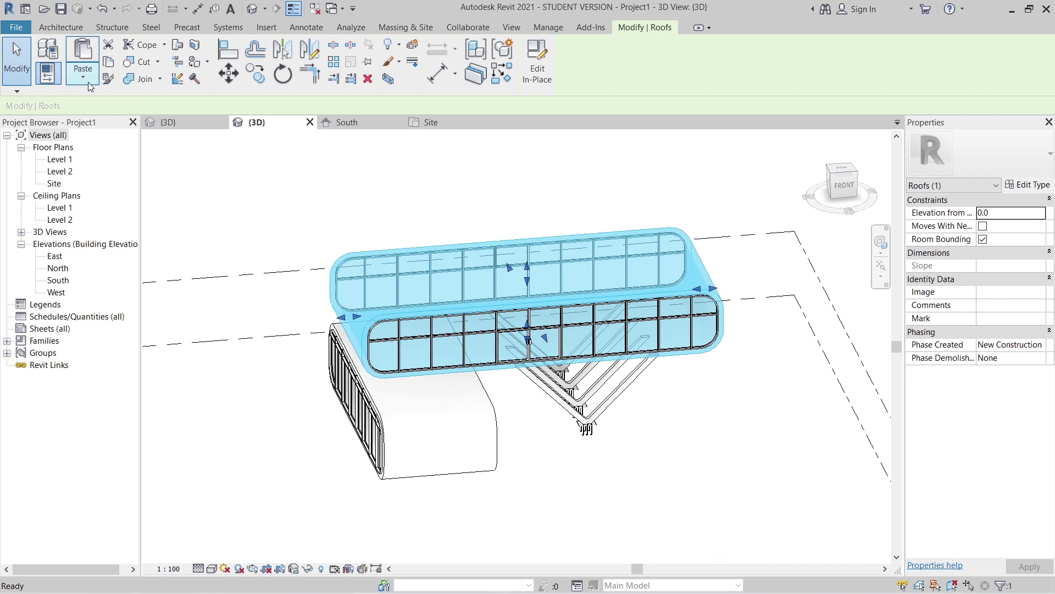
pyautogui.click(84, 80)
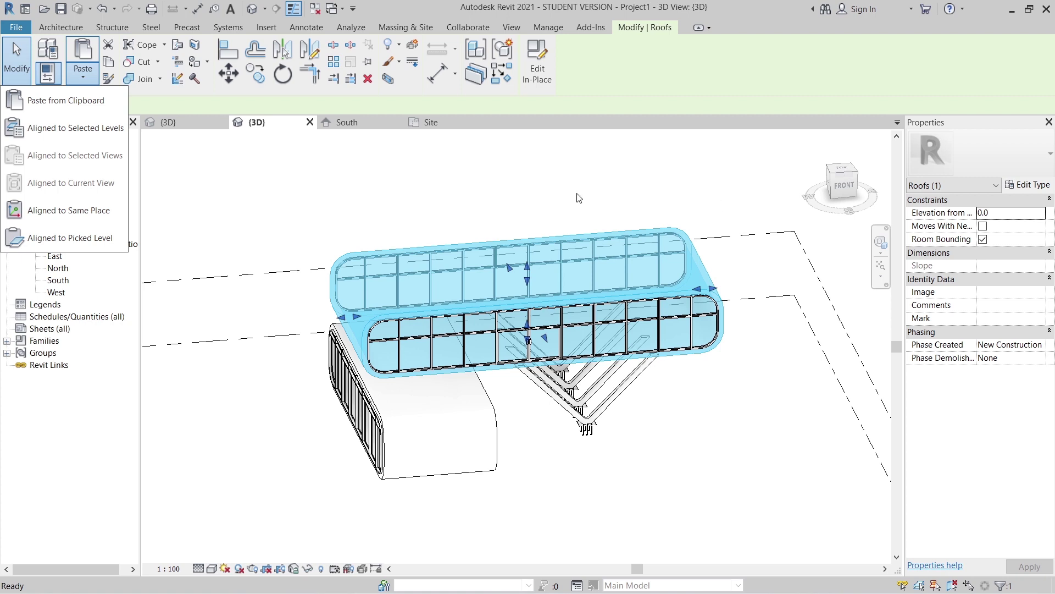
pyautogui.click(69, 210)
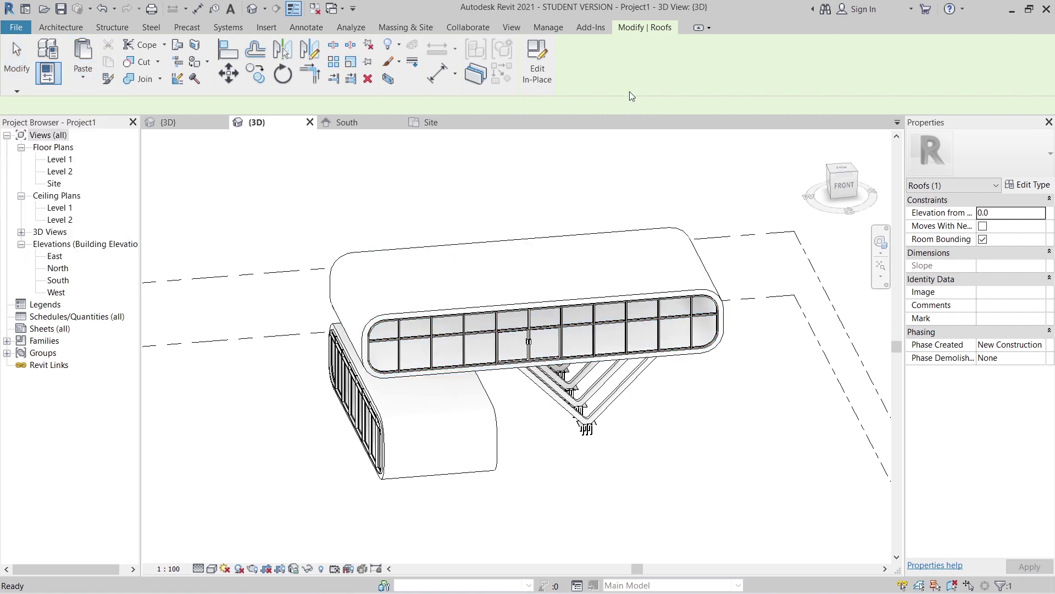
pyautogui.click(847, 176)
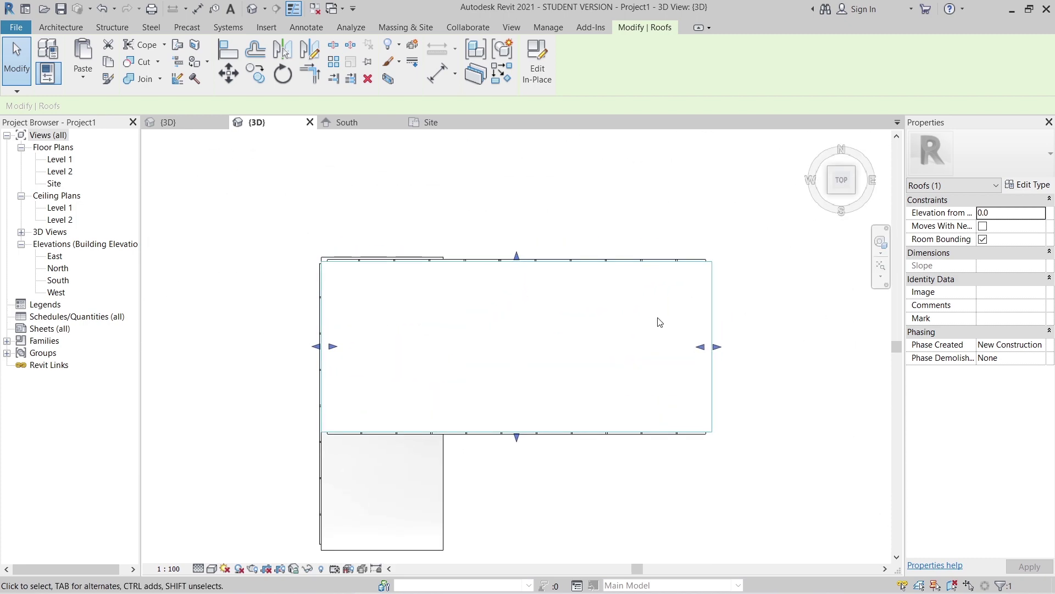
# Reshape the pasted roof copy, seen from the top, into a narrow rounded frame standing in front of the house.
pyautogui.moveTo(497, 361); pyautogui.dragTo(498, 434)
pyautogui.scroll(2, 508, 478)
pyautogui.click(542, 476)
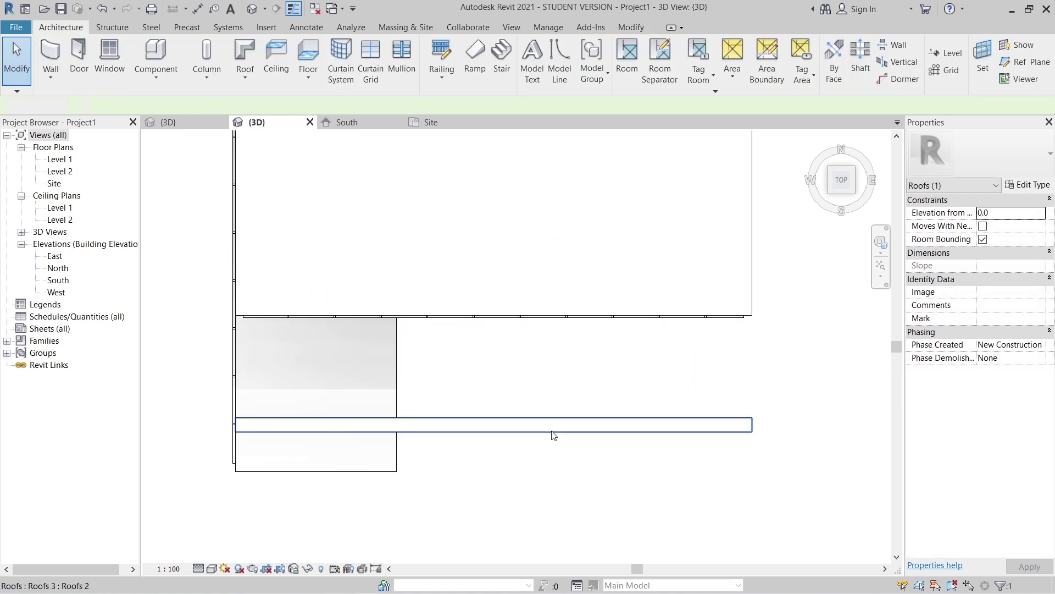
pyautogui.click(547, 431)
pyautogui.click(542, 489)
pyautogui.keyDown('shift'); pyautogui.moveTo(541, 488); pyautogui.dragTo(574, 385, button='middle'); pyautogui.keyUp('shift')
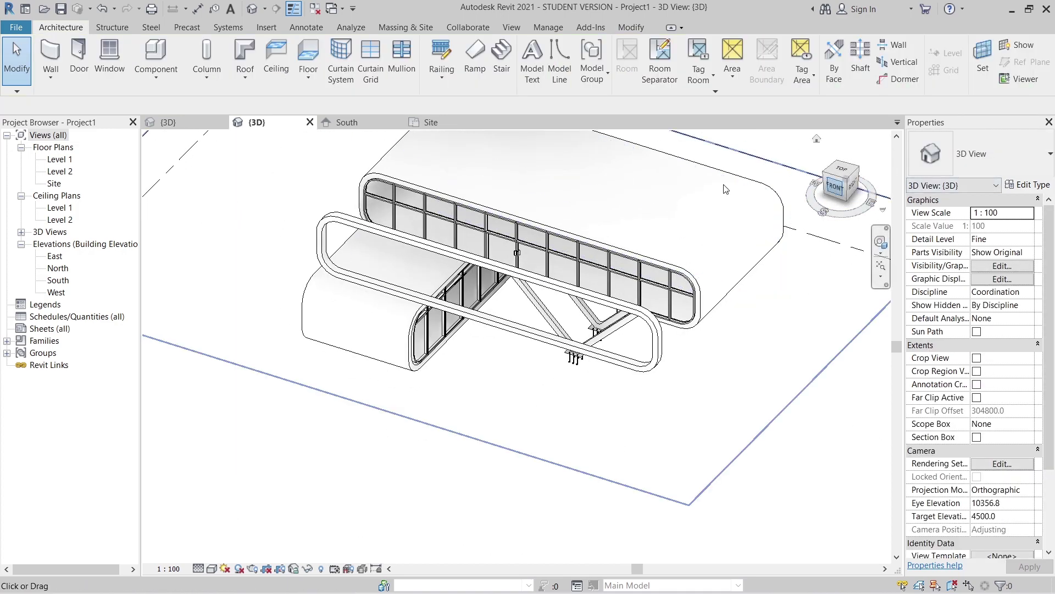
pyautogui.click(369, 122)
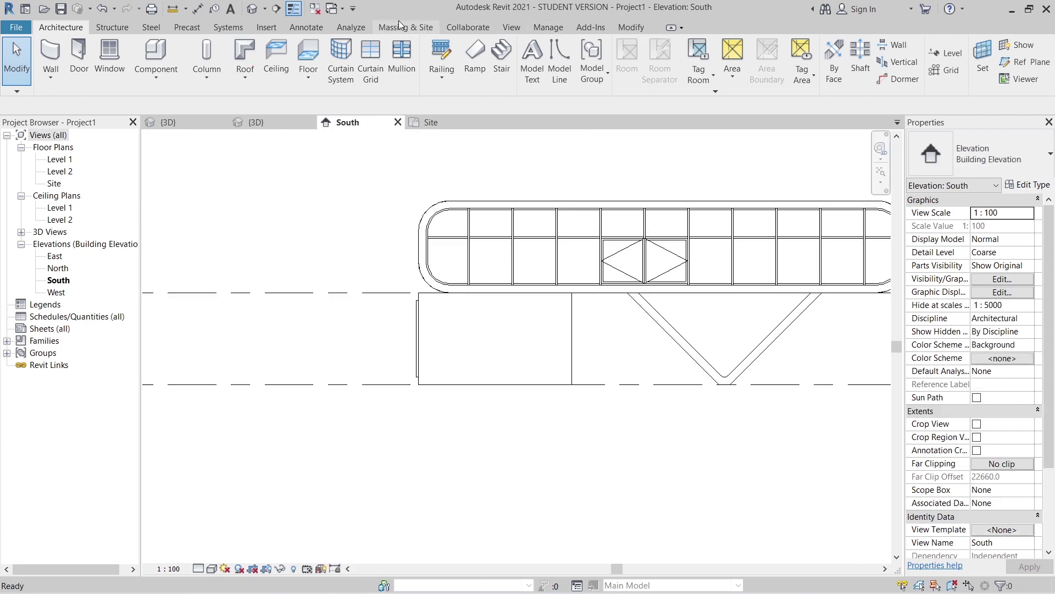
pyautogui.click(380, 28)
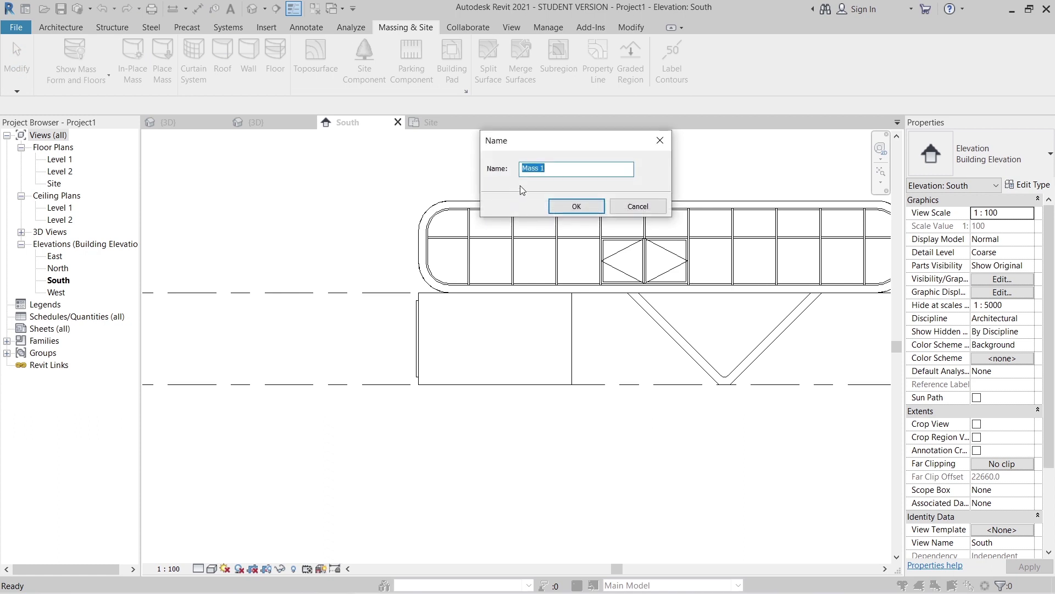
pyautogui.click(568, 201)
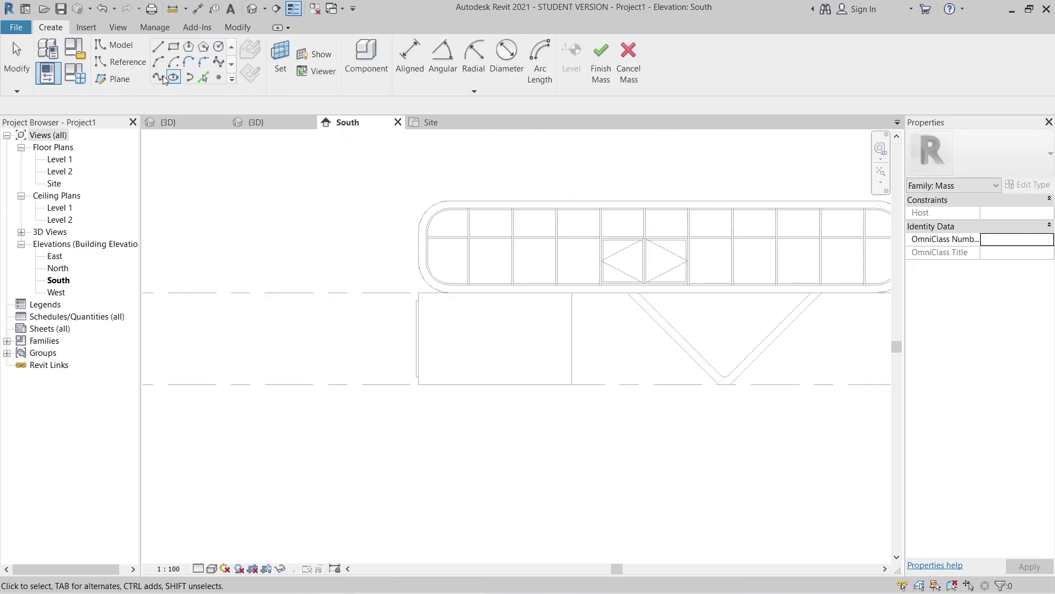
pyautogui.click(205, 80)
pyautogui.scroll(6, 360, 231)
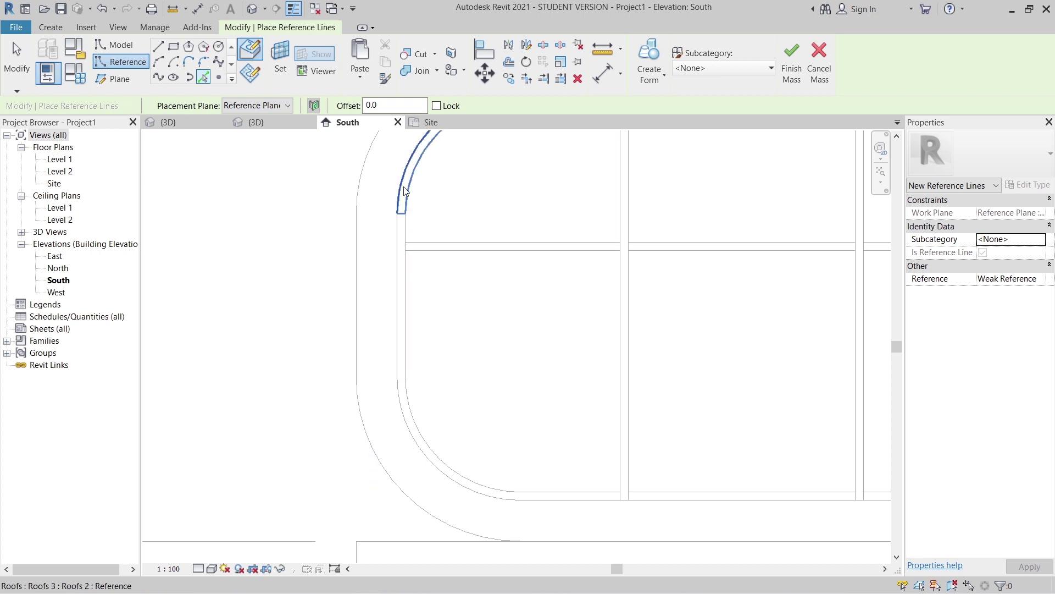
pyautogui.scroll(-4, 404, 192)
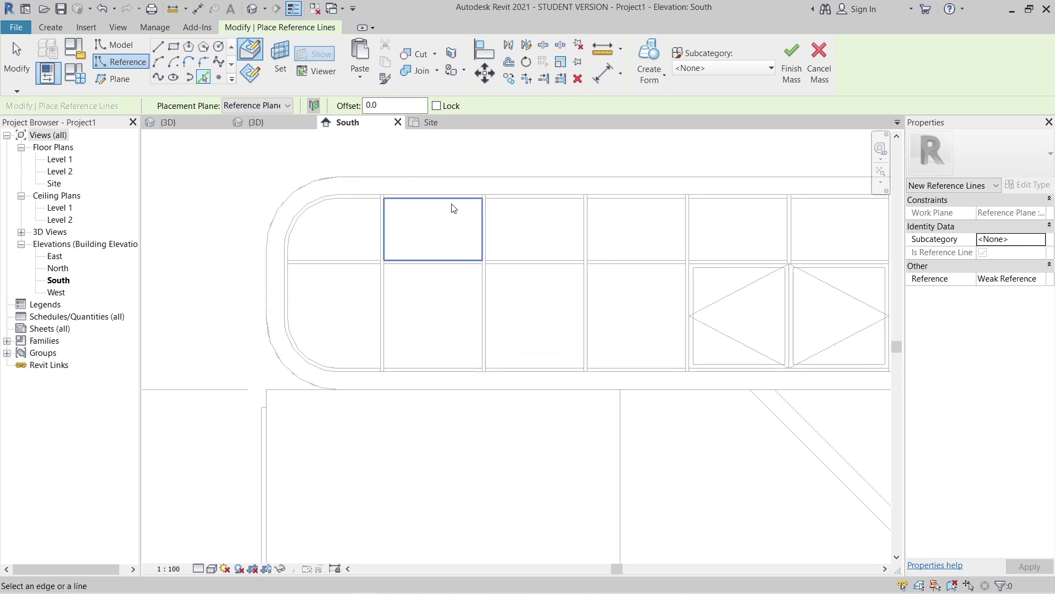
pyautogui.click(261, 127)
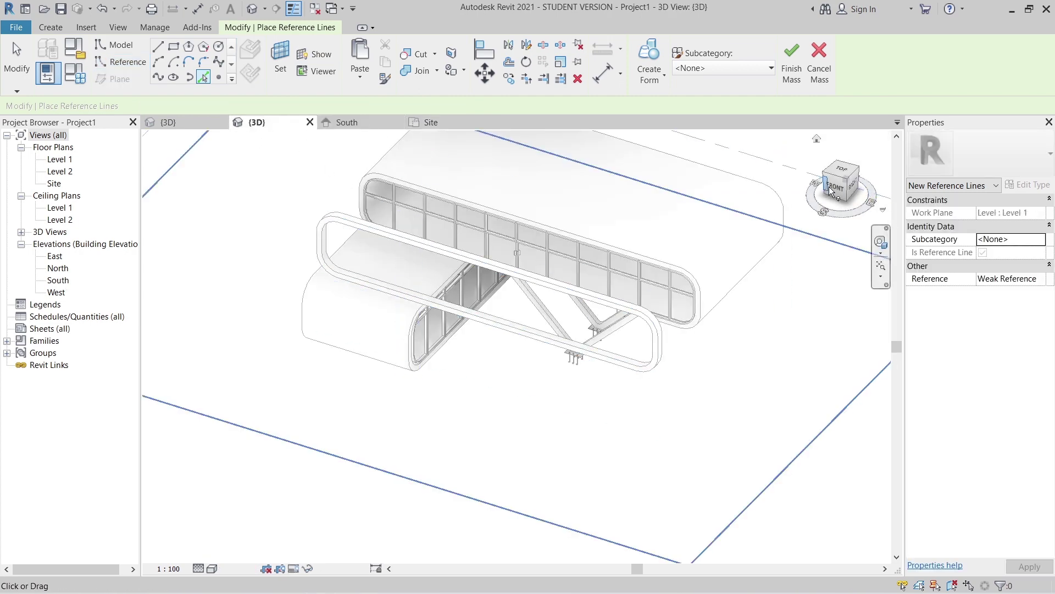
pyautogui.click(830, 187)
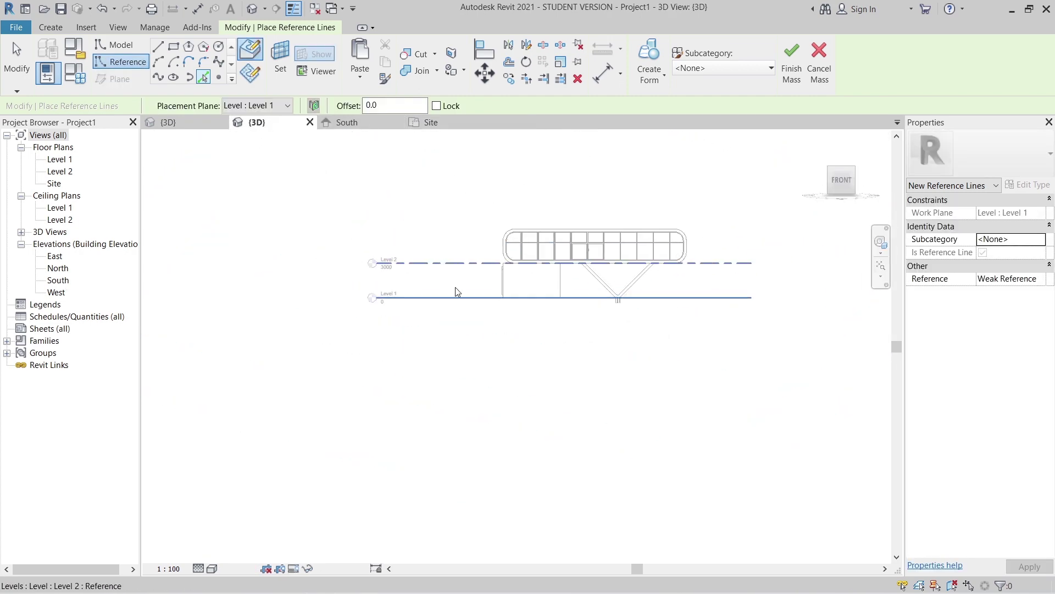
pyautogui.scroll(3, 460, 279)
pyautogui.scroll(5, 562, 200)
pyautogui.moveTo(813, 212); pyautogui.dragTo(344, 497, button='middle')
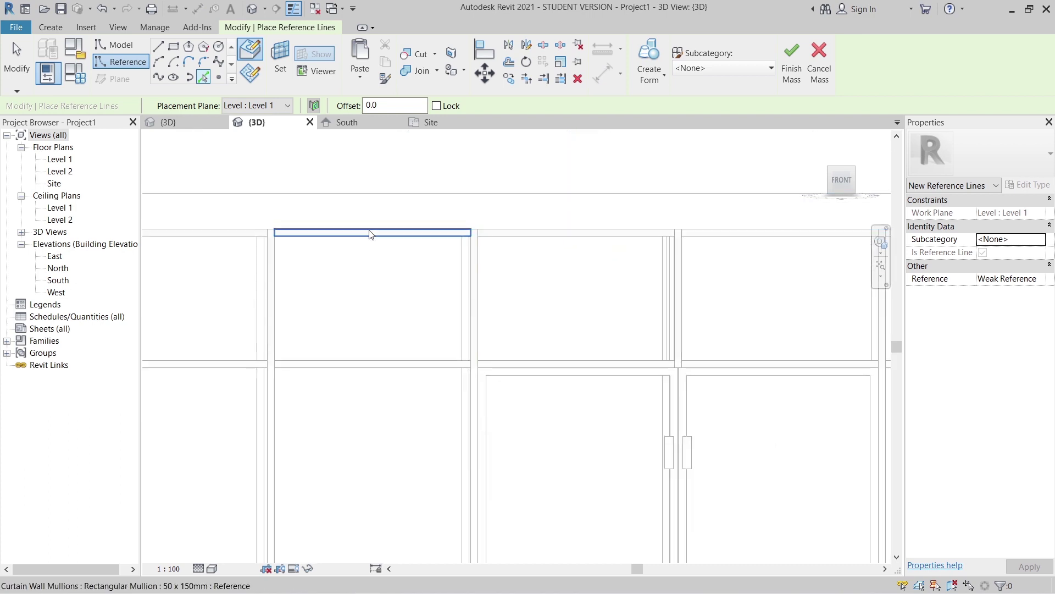
pyautogui.scroll(-5, 472, 294)
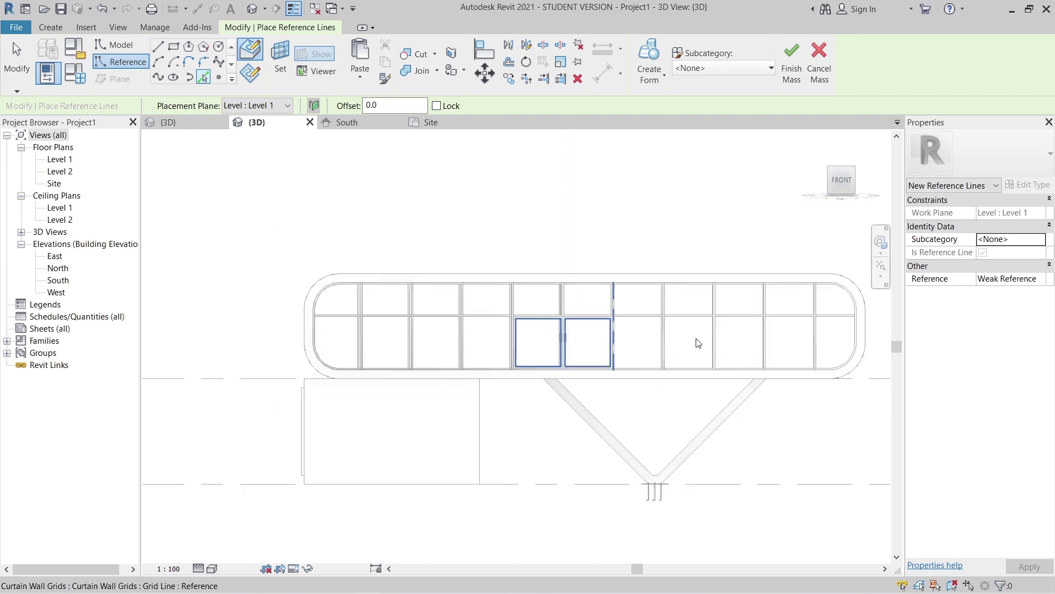
pyautogui.moveTo(698, 343)
pyautogui.keyDown('shift'); pyautogui.mouseDown(button='middle')
pyautogui.moveTo(659, 395)
pyautogui.moveTo(716, 338)
pyautogui.mouseUp(button='middle'); pyautogui.keyUp('shift')
pyautogui.press('Escape')
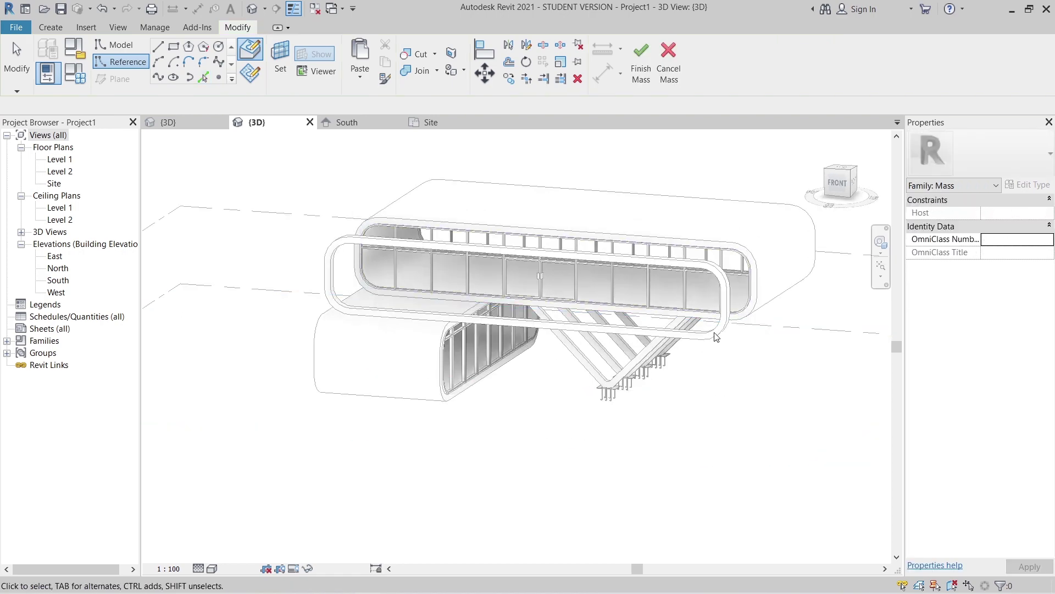
pyautogui.press('Escape')
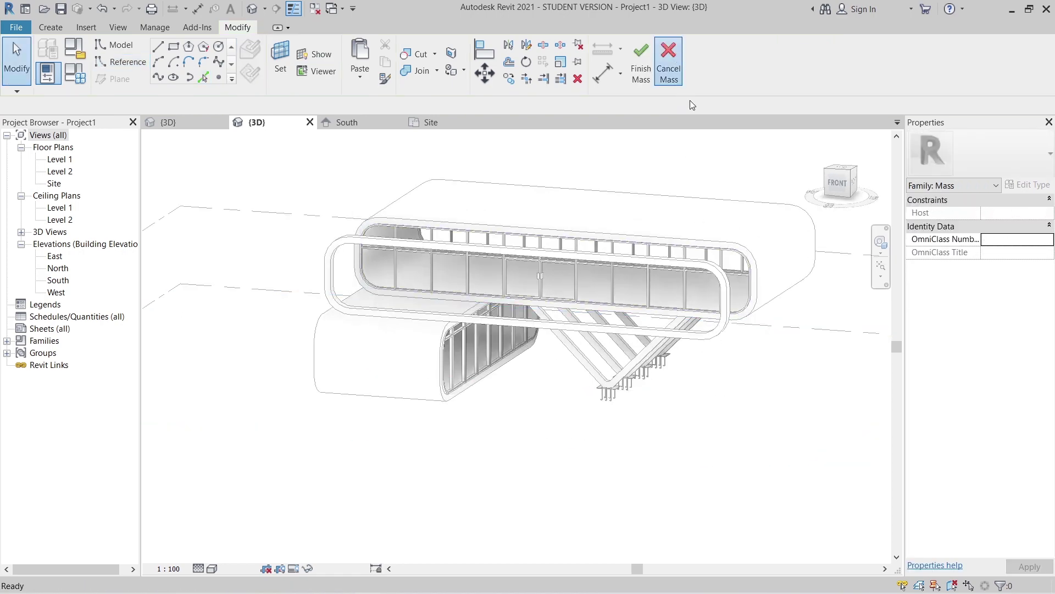
pyautogui.click(668, 59)
pyautogui.click(562, 323)
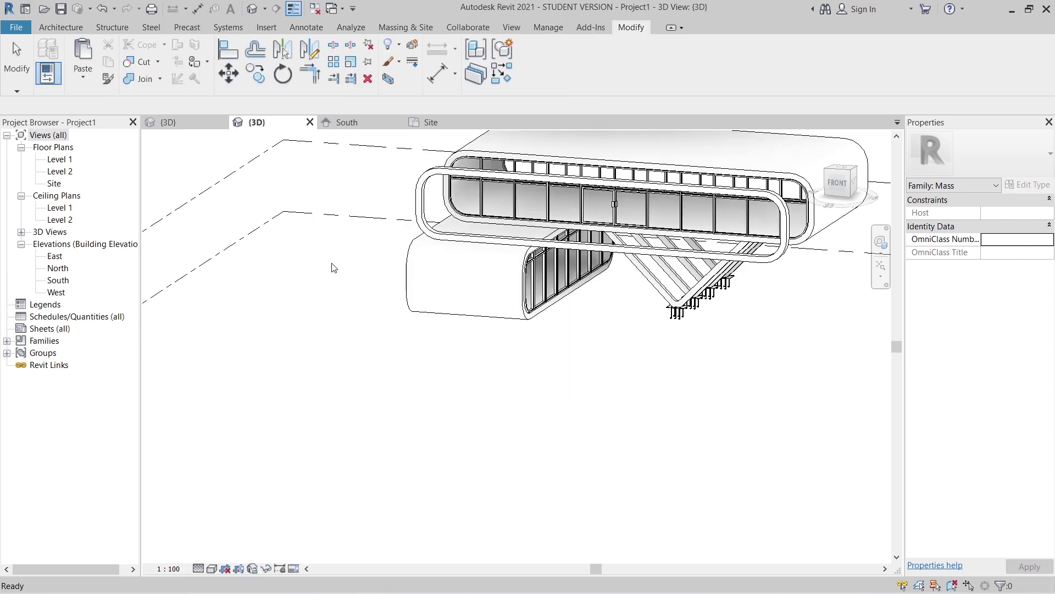
# Temporarily isolate the narrow rounded roof frame in the 3D view and show it from the front.
pyautogui.moveTo(468, 170); pyautogui.dragTo(429, 233, button='middle')
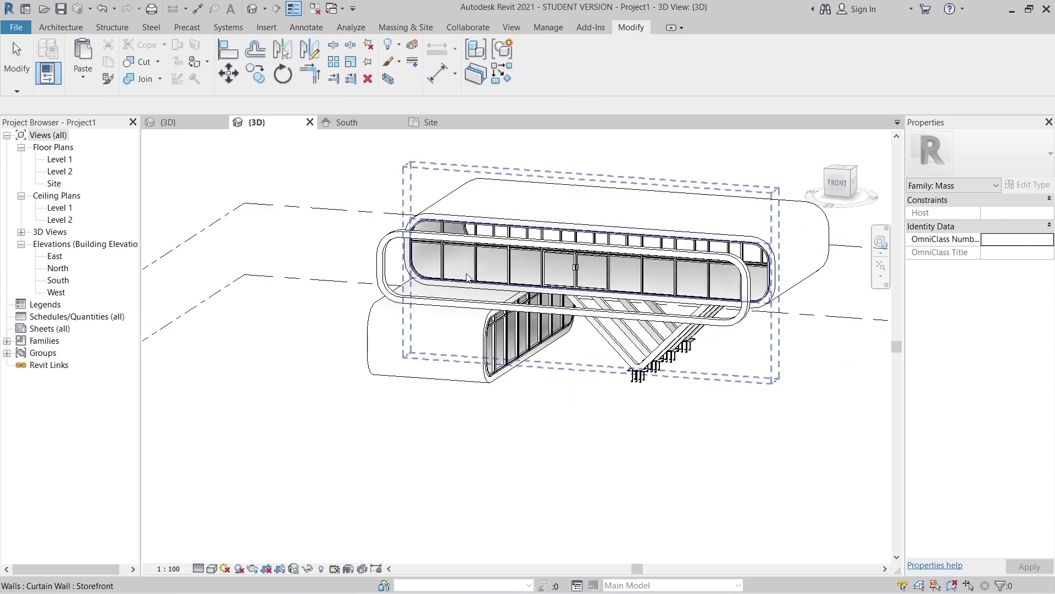
pyautogui.click(387, 256)
pyautogui.press('h')
pyautogui.press('i')
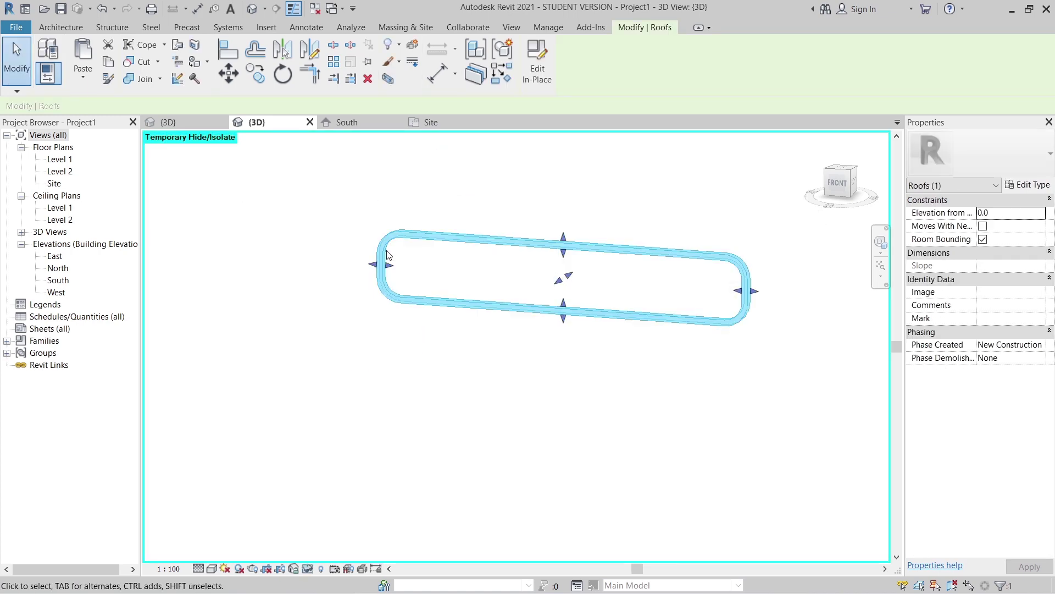
pyautogui.click(838, 183)
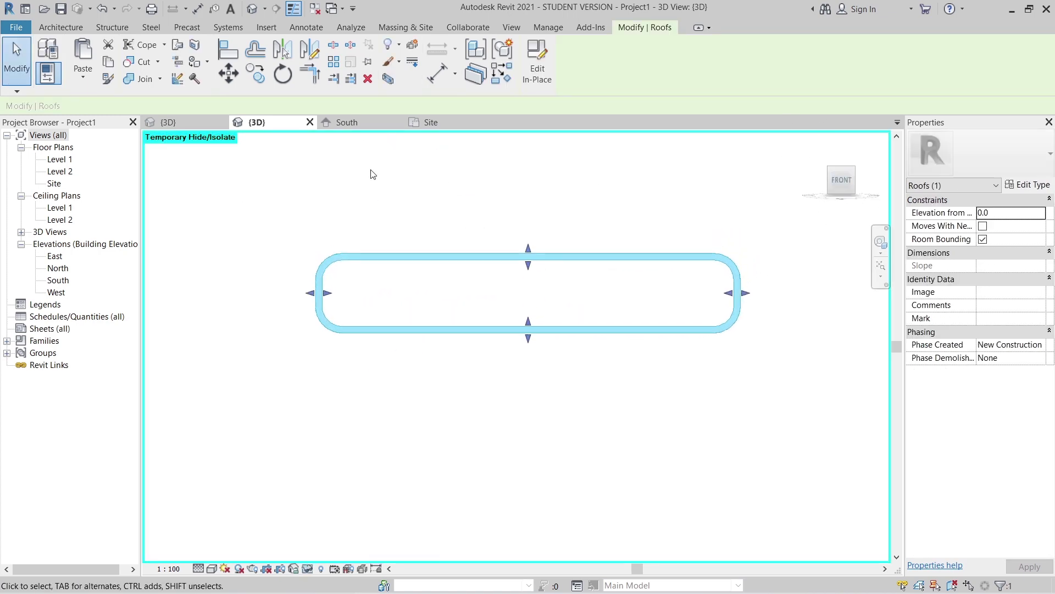
# Start an in-place mass named Mass 1.
pyautogui.click(419, 26)
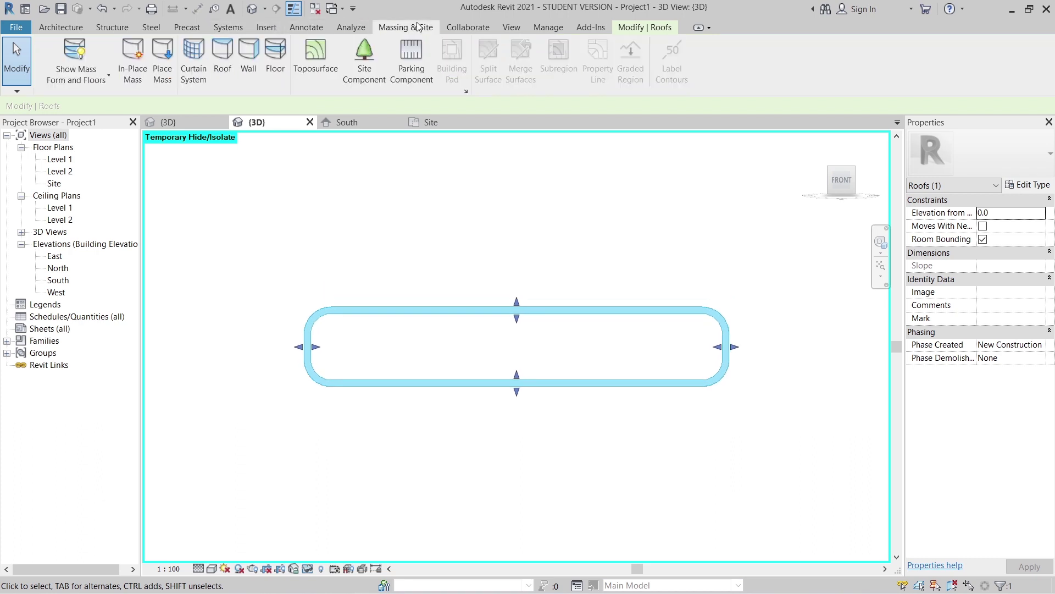
pyautogui.click(131, 73)
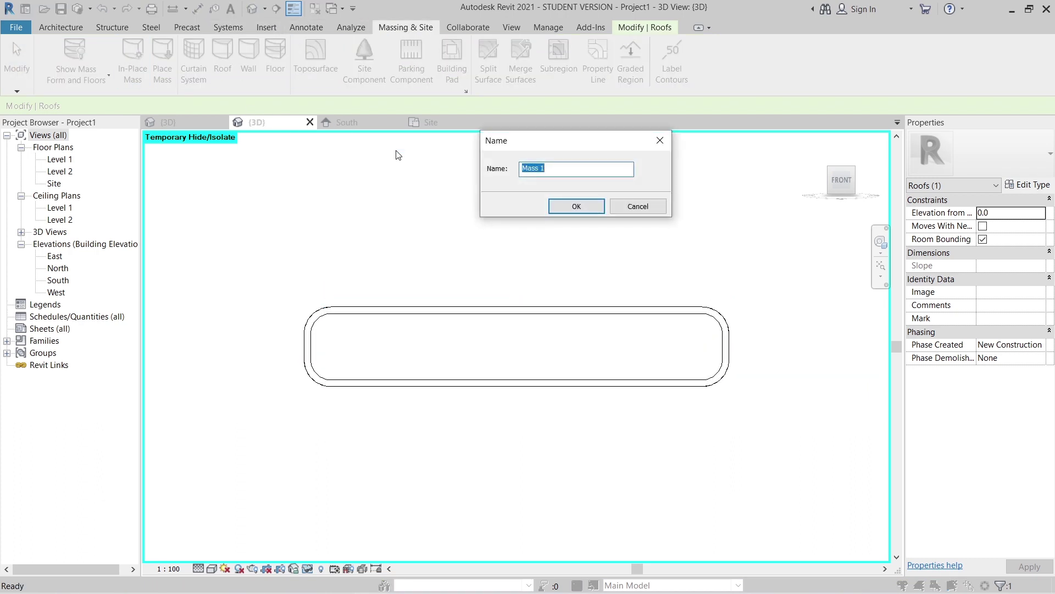
pyautogui.click(566, 204)
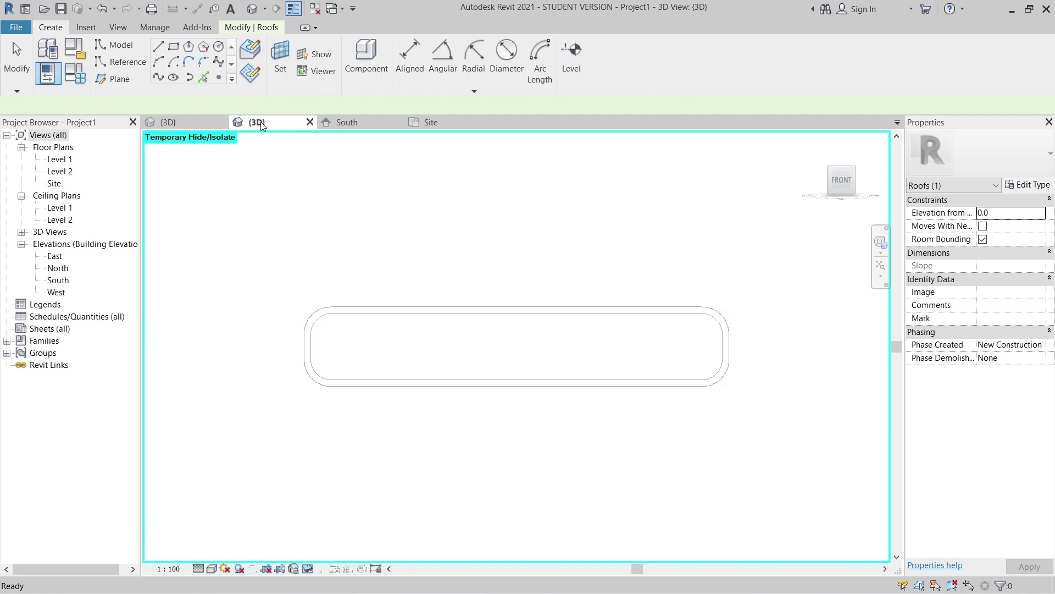
# Try to trace the inner outline of the isolated roof frame with picked reference lines on the Level 1 plane.
pyautogui.click(204, 78)
pyautogui.scroll(3, 329, 367)
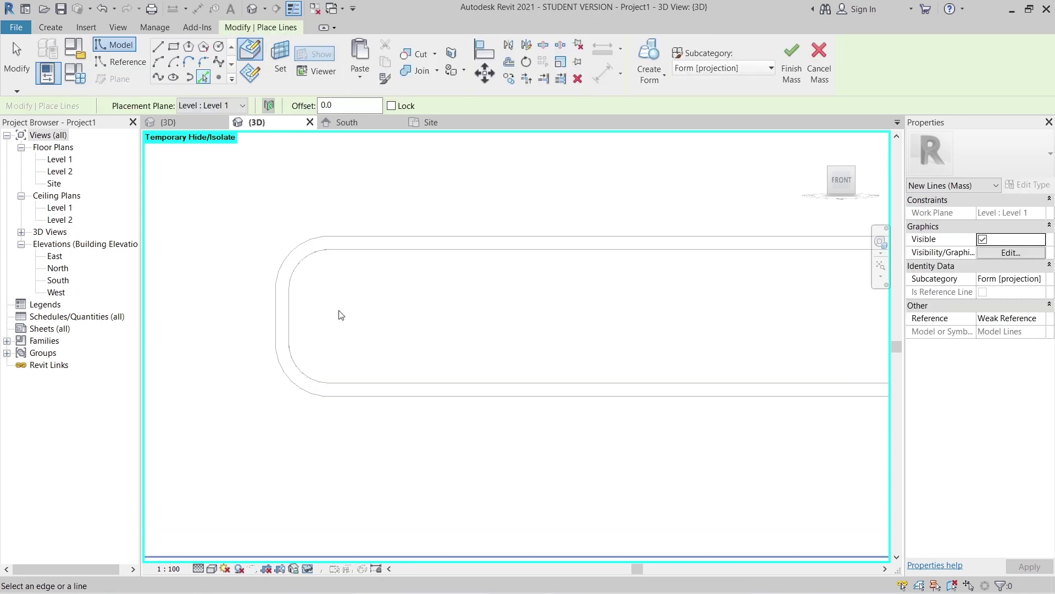
pyautogui.scroll(1, 338, 316)
pyautogui.click(128, 62)
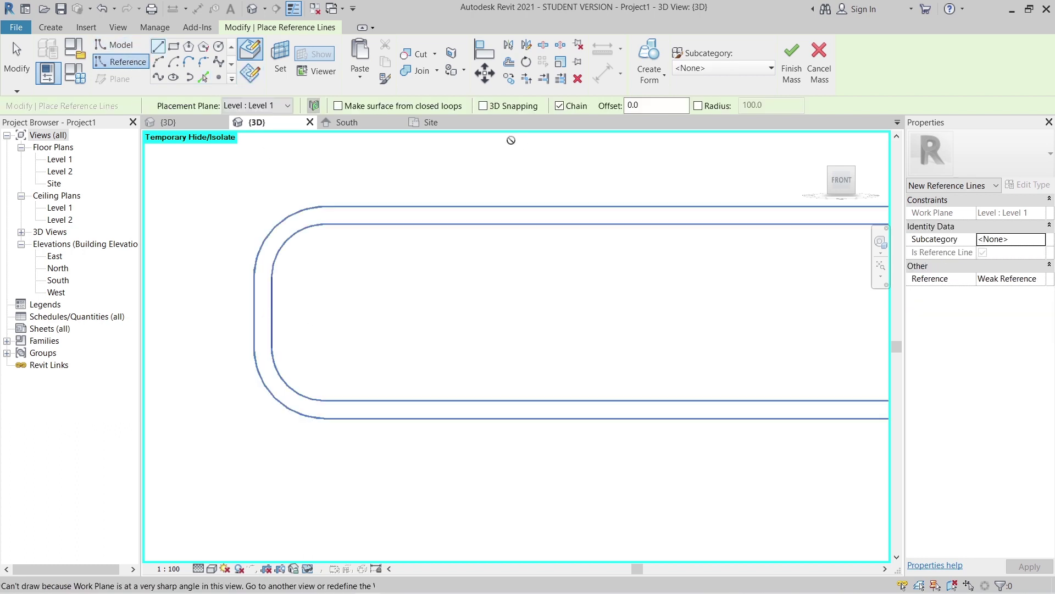
pyautogui.click(204, 77)
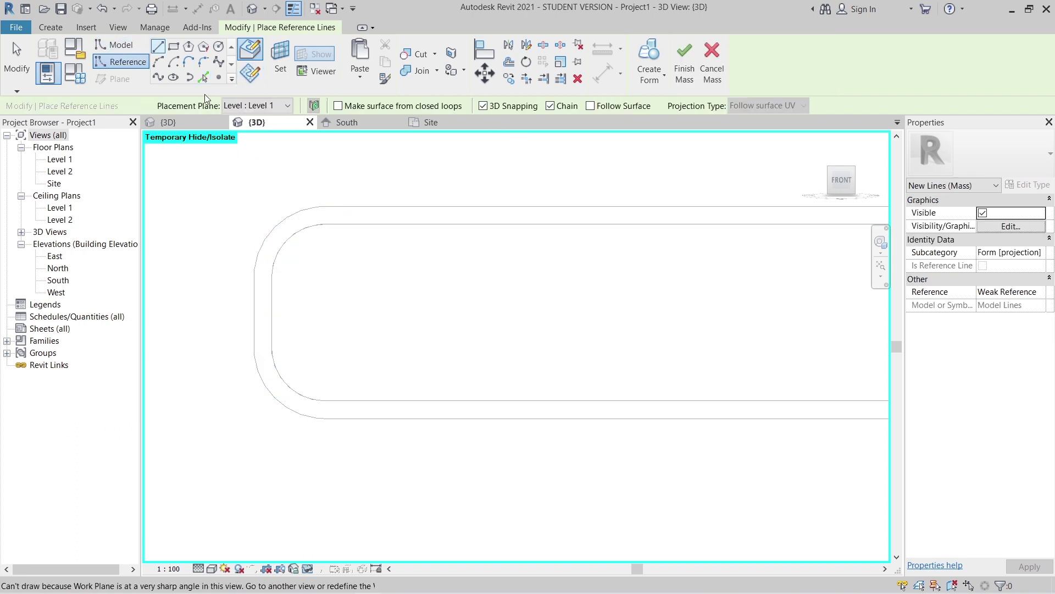
pyautogui.click(203, 78)
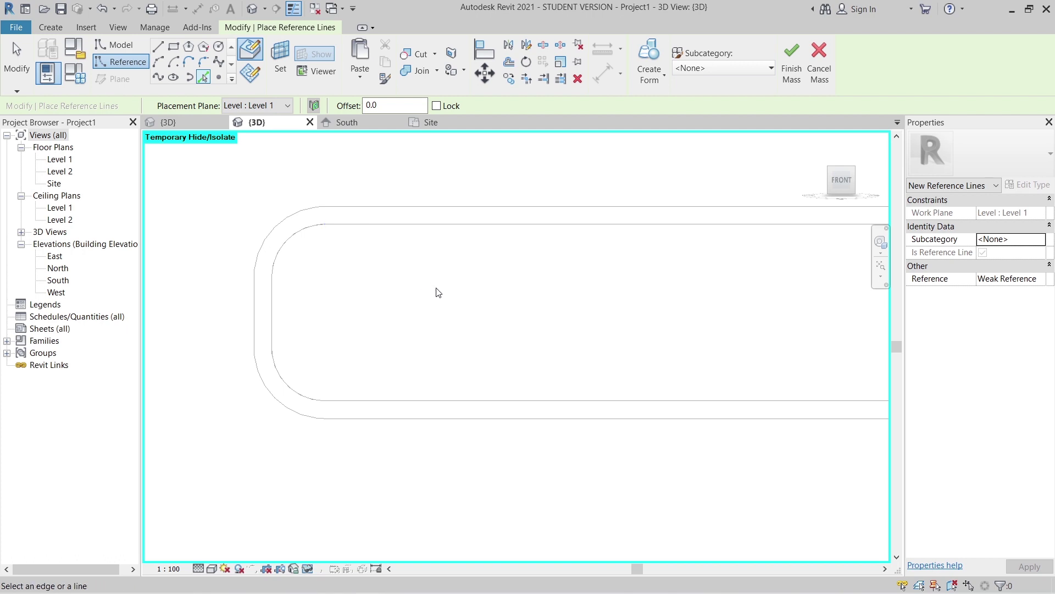
pyautogui.scroll(-3, 440, 292)
pyautogui.moveTo(653, 351); pyautogui.dragTo(402, 365, button='middle')
pyautogui.scroll(3, 552, 298)
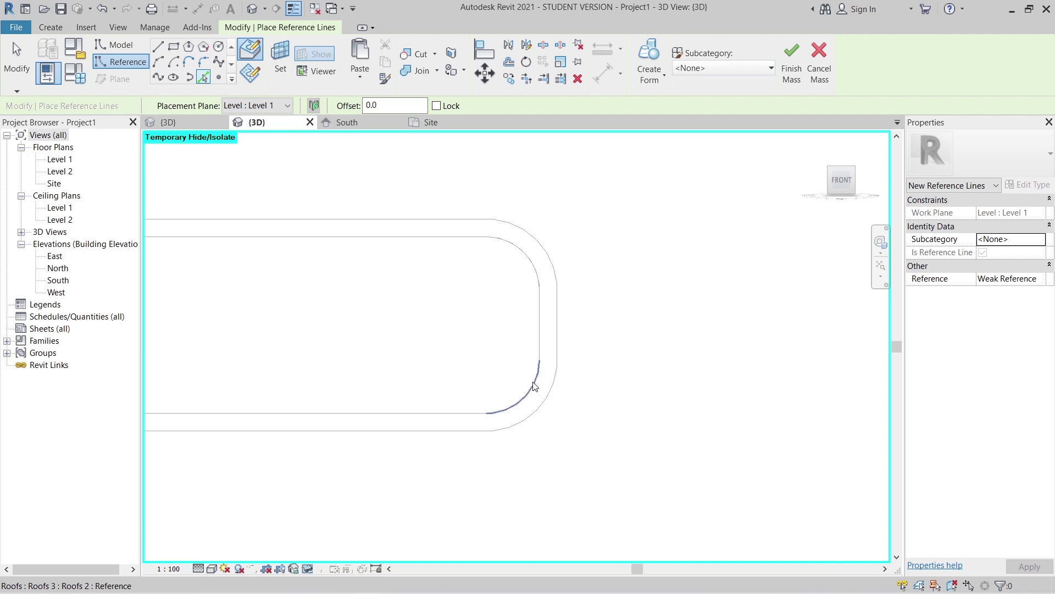
pyautogui.click(455, 412)
pyautogui.scroll(-1, 400, 364)
pyautogui.moveTo(173, 387); pyautogui.dragTo(563, 393, button='middle')
pyautogui.scroll(2, 397, 401)
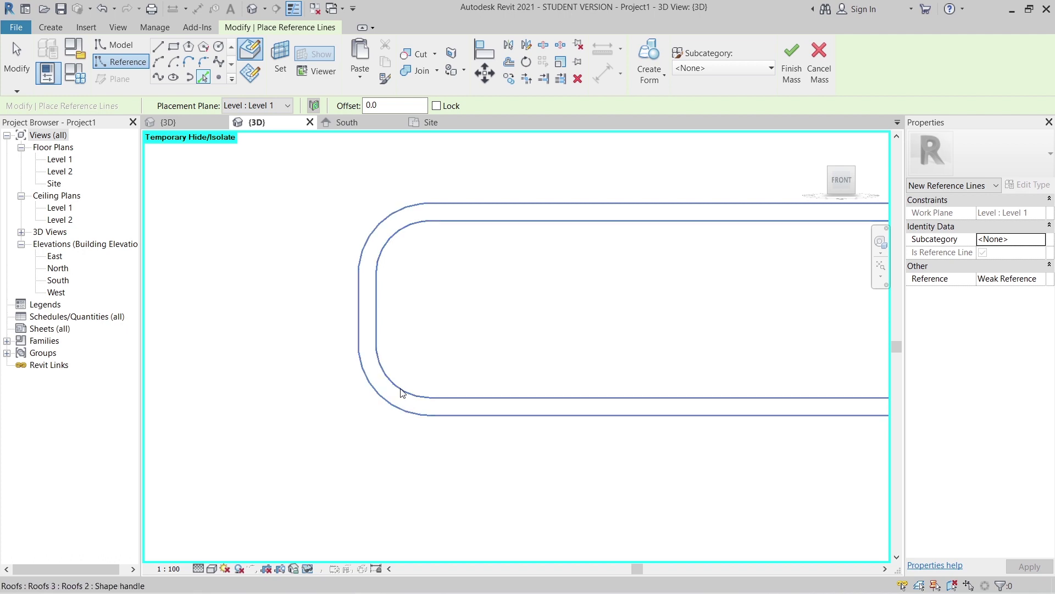
pyautogui.press('Escape')
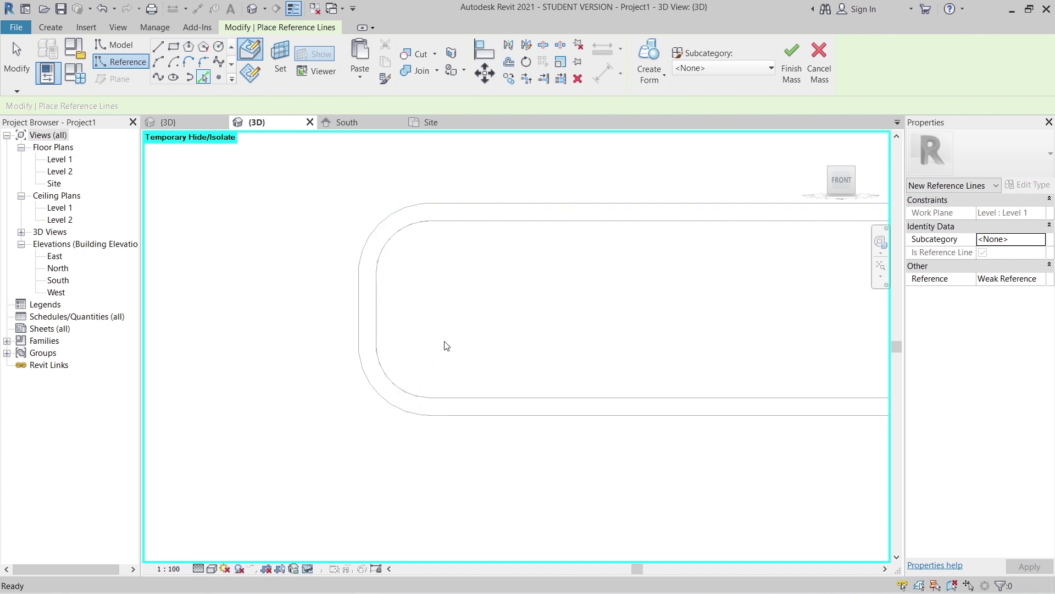
# Delete all the reference lines projected below the roof frame.
pyautogui.keyDown('shift'); pyautogui.moveTo(445, 344); pyautogui.dragTo(549, 456, button='middle'); pyautogui.keyUp('shift')
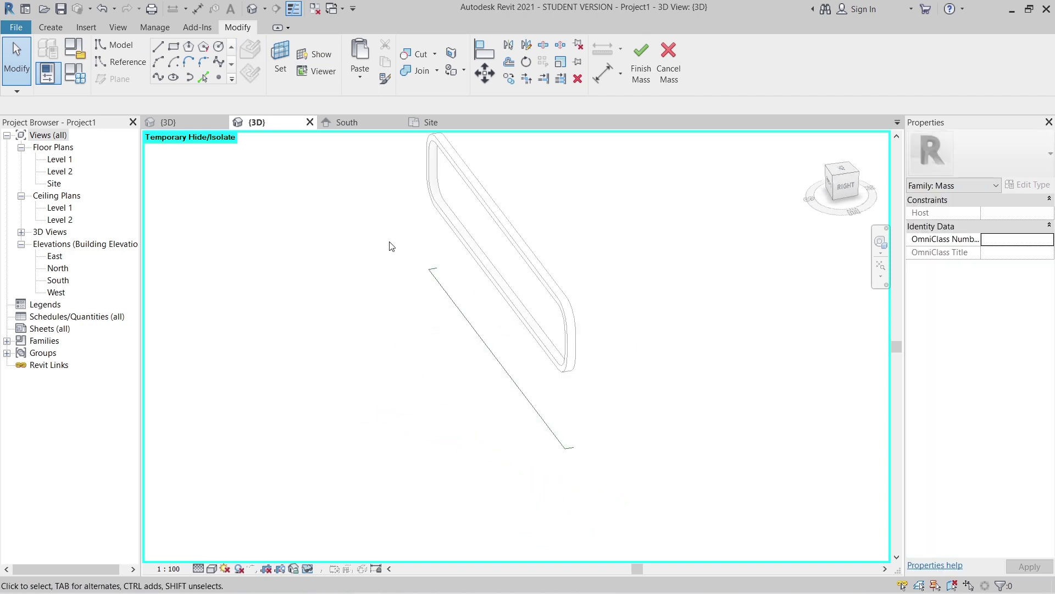
pyautogui.moveTo(380, 225); pyautogui.dragTo(620, 483)
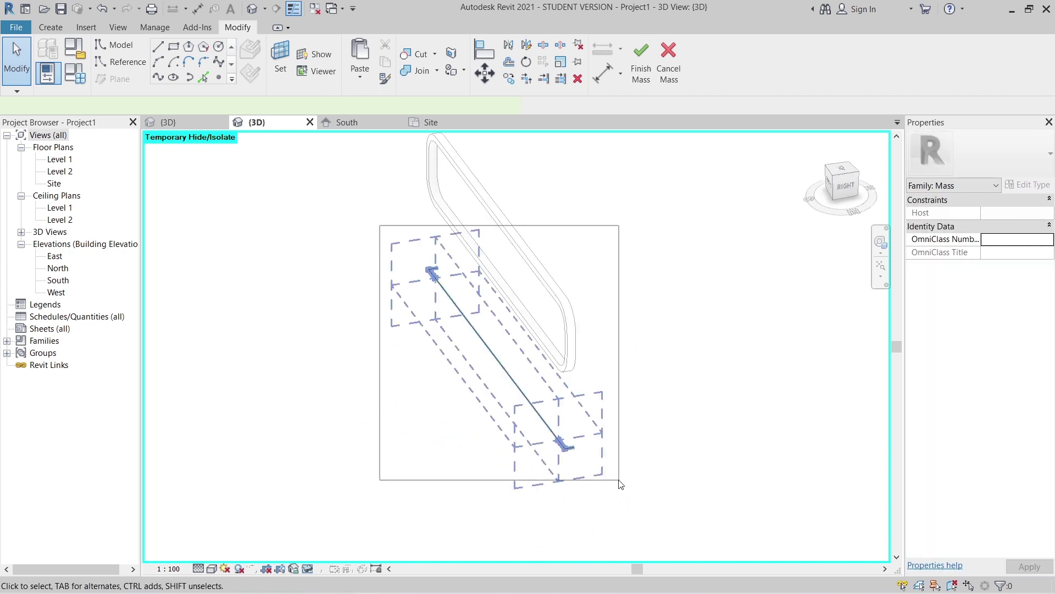
pyautogui.press('Delete')
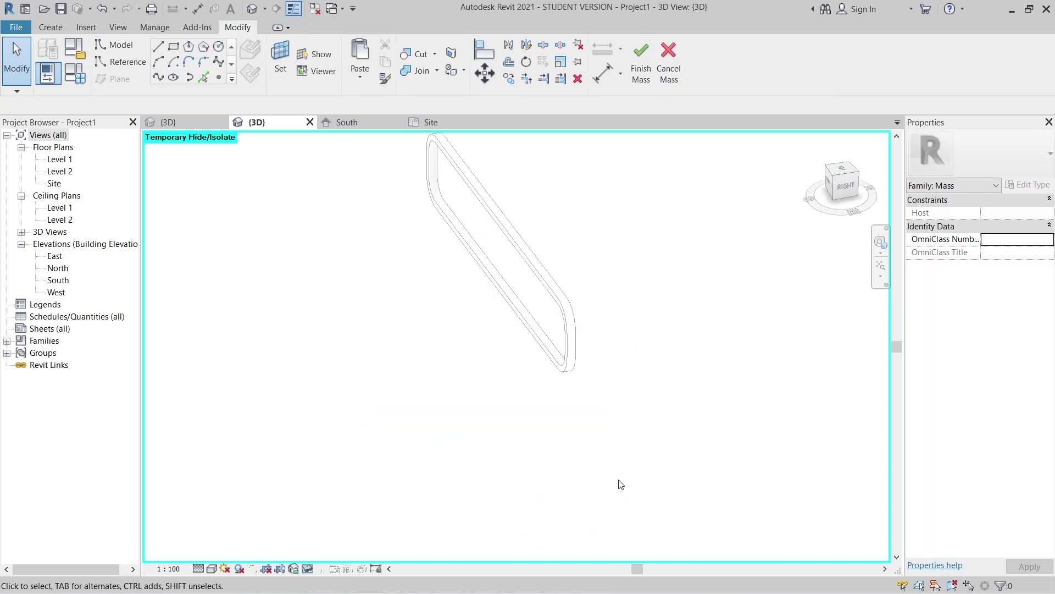
# Try to trace the inner edge of the isolated roof frame from the front with picked model lines on Level 1.
pyautogui.click(847, 184)
pyautogui.keyDown('shift'); pyautogui.moveTo(517, 331); pyautogui.dragTo(695, 358, button='middle'); pyautogui.keyUp('shift')
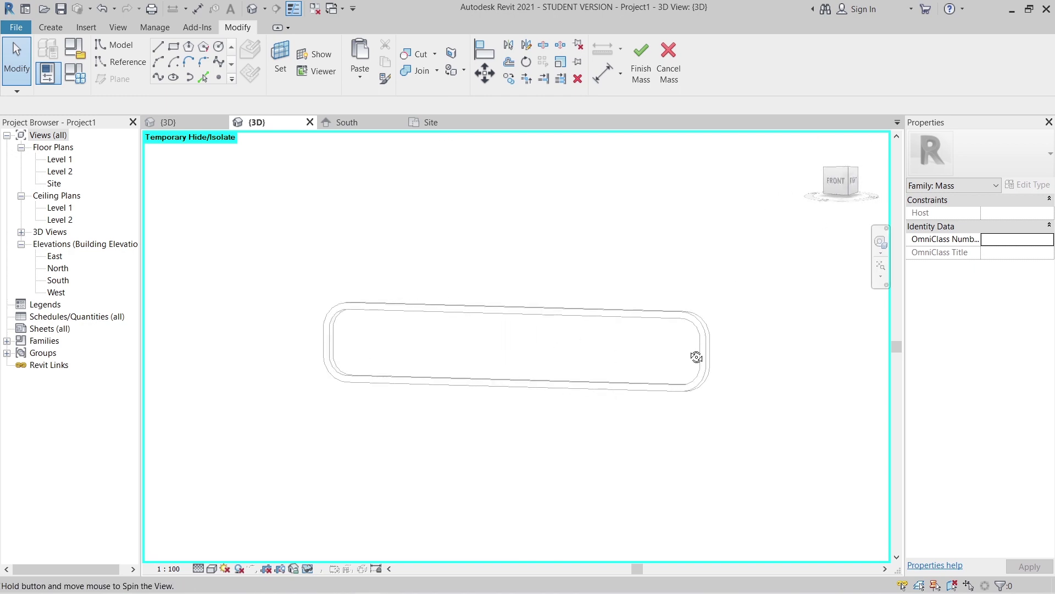
pyautogui.click(833, 185)
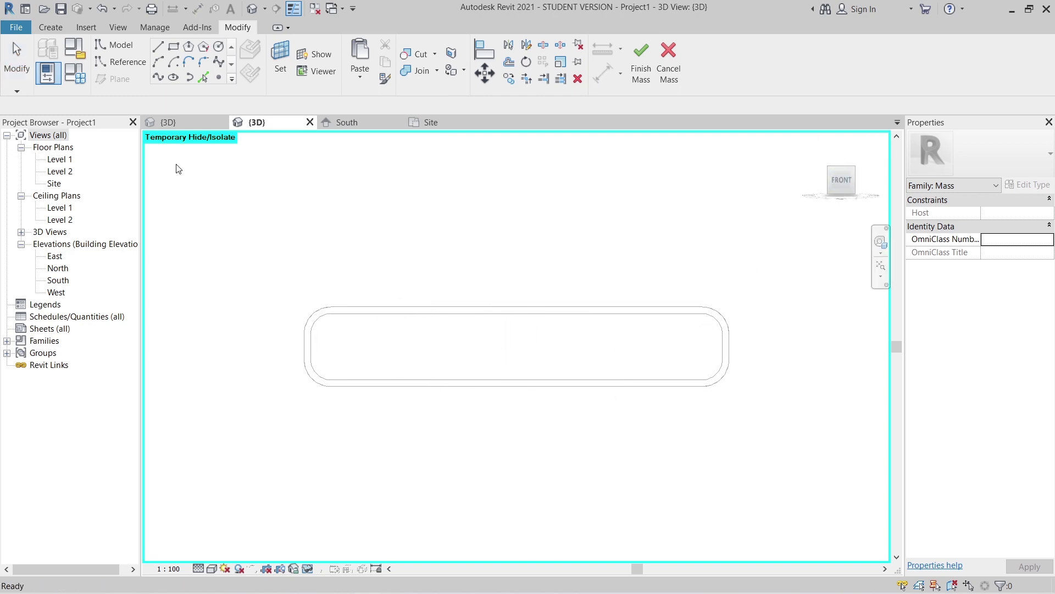
pyautogui.click(49, 27)
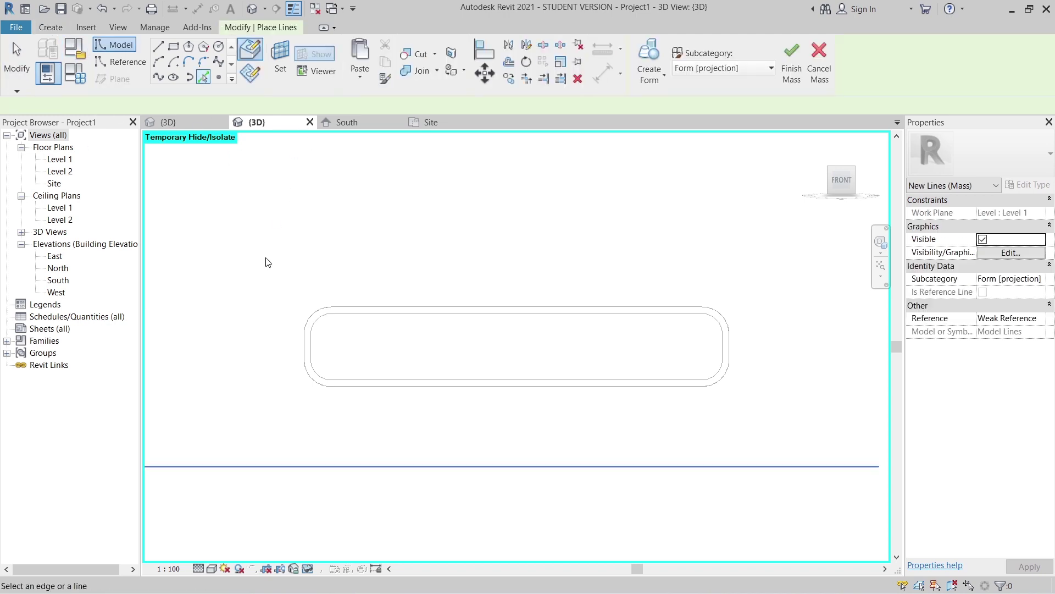
pyautogui.scroll(2, 285, 325)
pyautogui.scroll(-4, 313, 181)
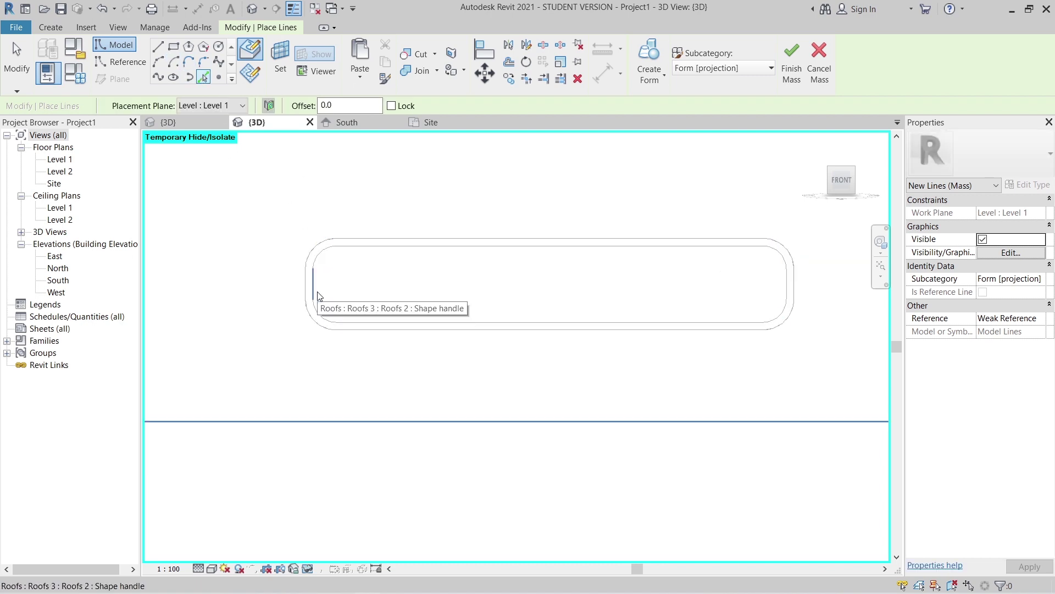
pyautogui.keyDown('shift'); pyautogui.moveTo(476, 302); pyautogui.dragTo(412, 215, button='middle'); pyautogui.keyUp('shift')
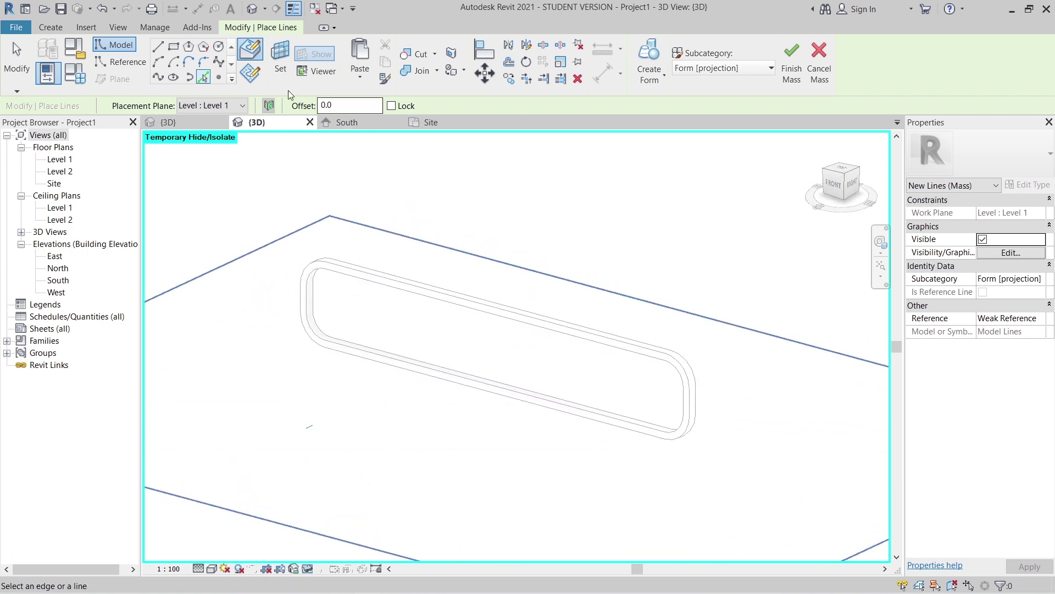
# Try to trace the roof frame from the front with reference lines drawn on the work plane.
pyautogui.click(253, 75)
pyautogui.keyDown('shift'); pyautogui.moveTo(214, 209); pyautogui.dragTo(419, 189, button='middle'); pyautogui.keyUp('shift')
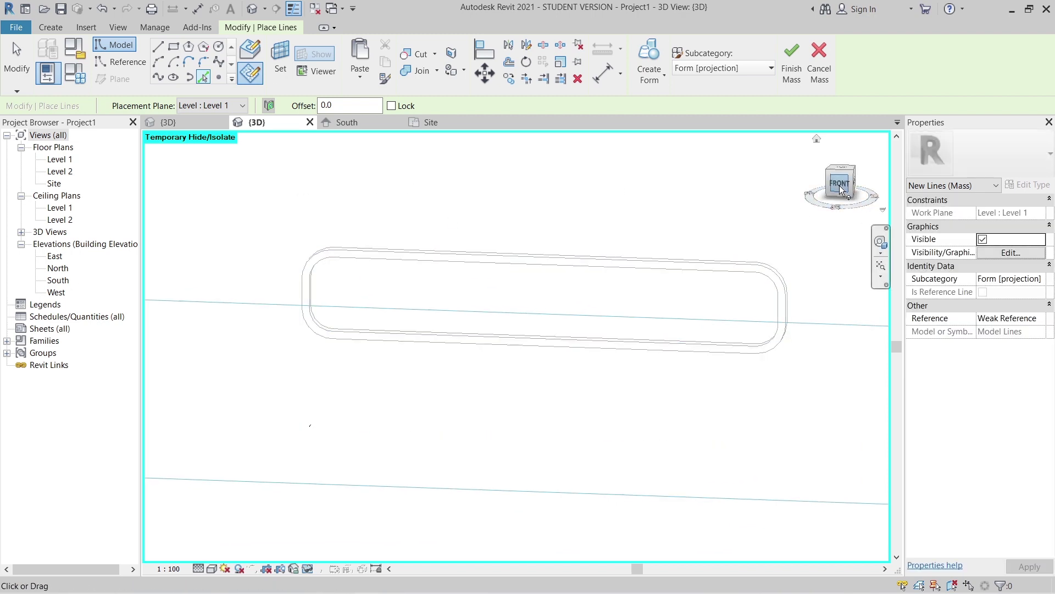
pyautogui.click(841, 190)
pyautogui.click(115, 69)
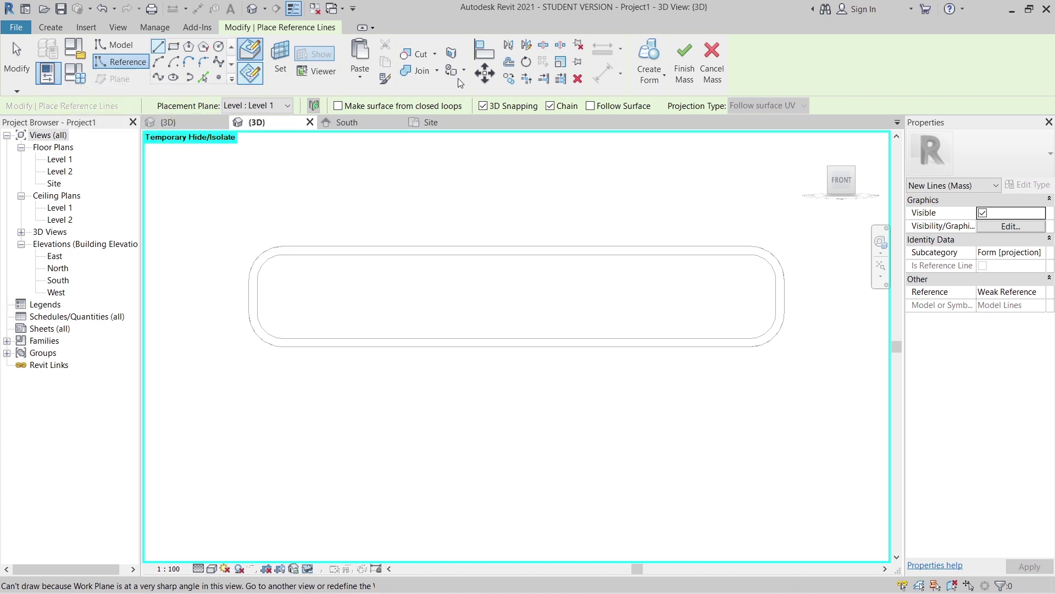
pyautogui.scroll(3, 341, 313)
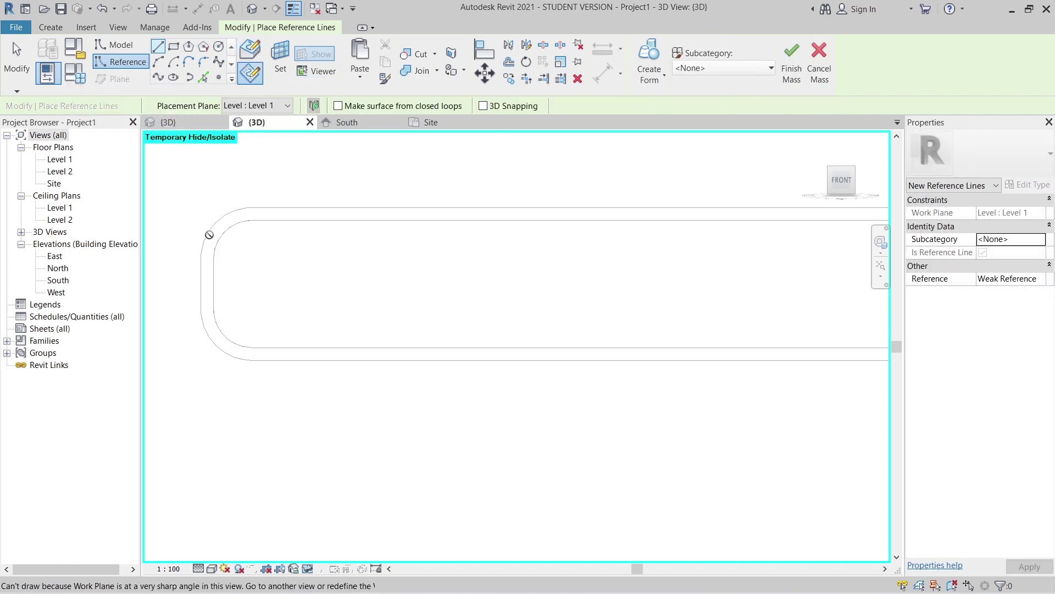
pyautogui.click(205, 80)
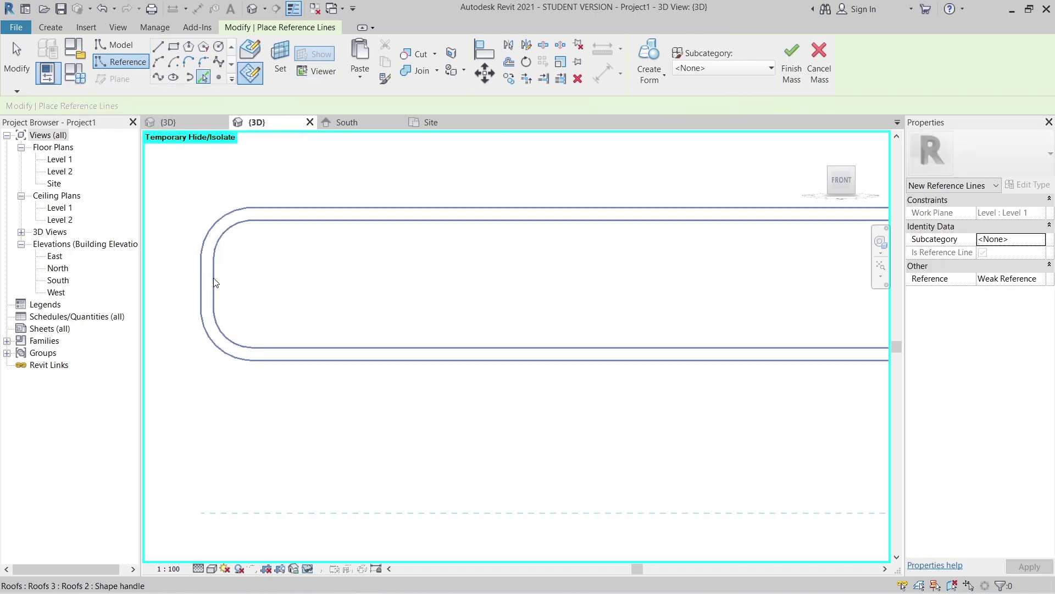
pyautogui.keyDown('shift'); pyautogui.moveTo(328, 290); pyautogui.dragTo(322, 363, button='middle'); pyautogui.keyUp('shift')
pyautogui.scroll(-3, 323, 364)
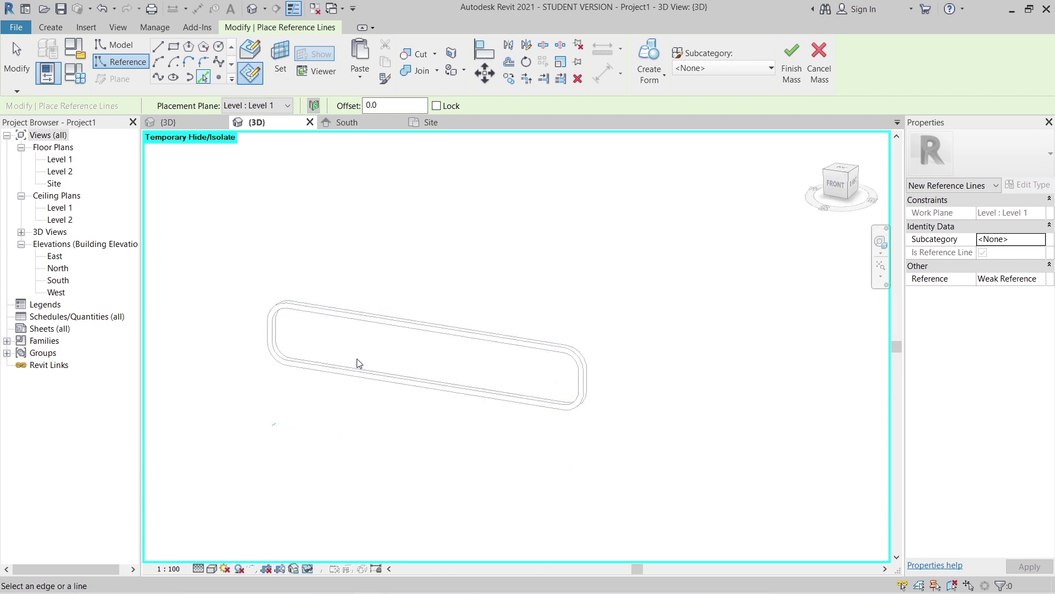
# Delete the stray line projected below the roof frame and finish the in-place mass, accepting the empty family's deletion.
pyautogui.press('Escape')
pyautogui.press('Escape')
pyautogui.moveTo(235, 398); pyautogui.dragTo(304, 443)
pyautogui.press('Delete')
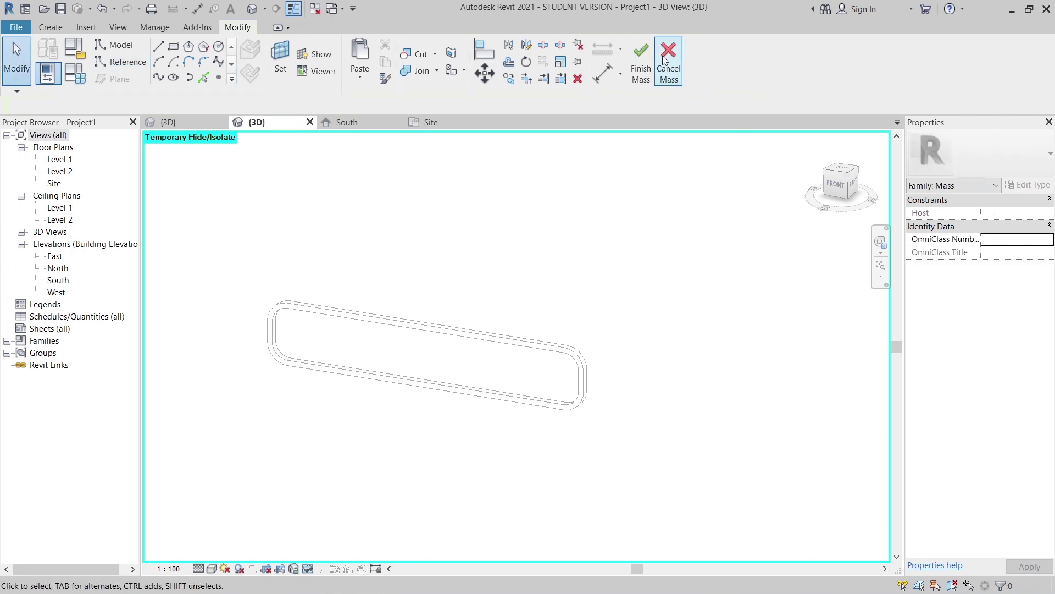
pyautogui.click(642, 61)
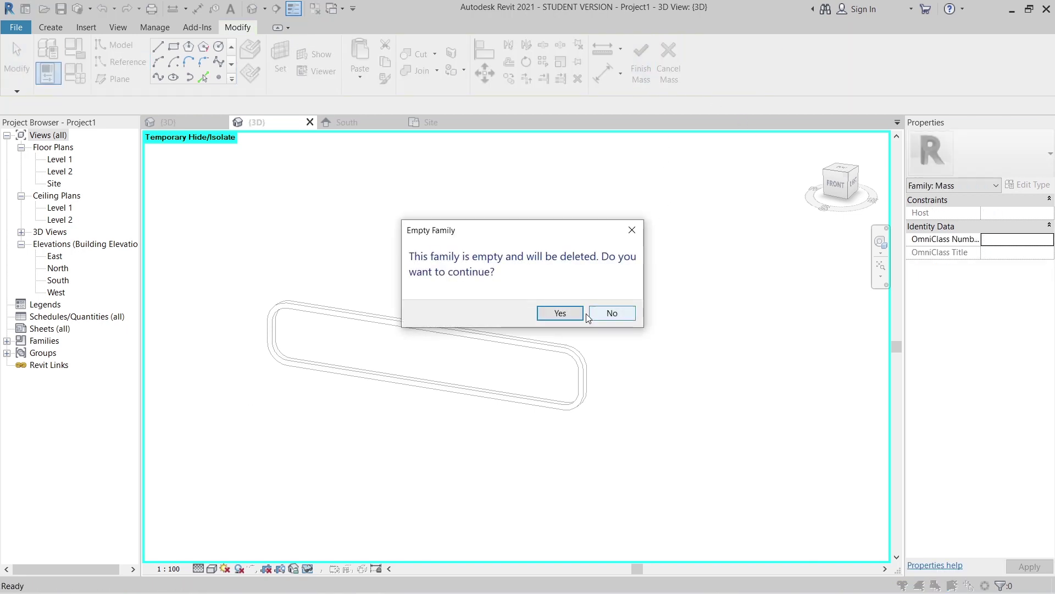
pyautogui.click(560, 313)
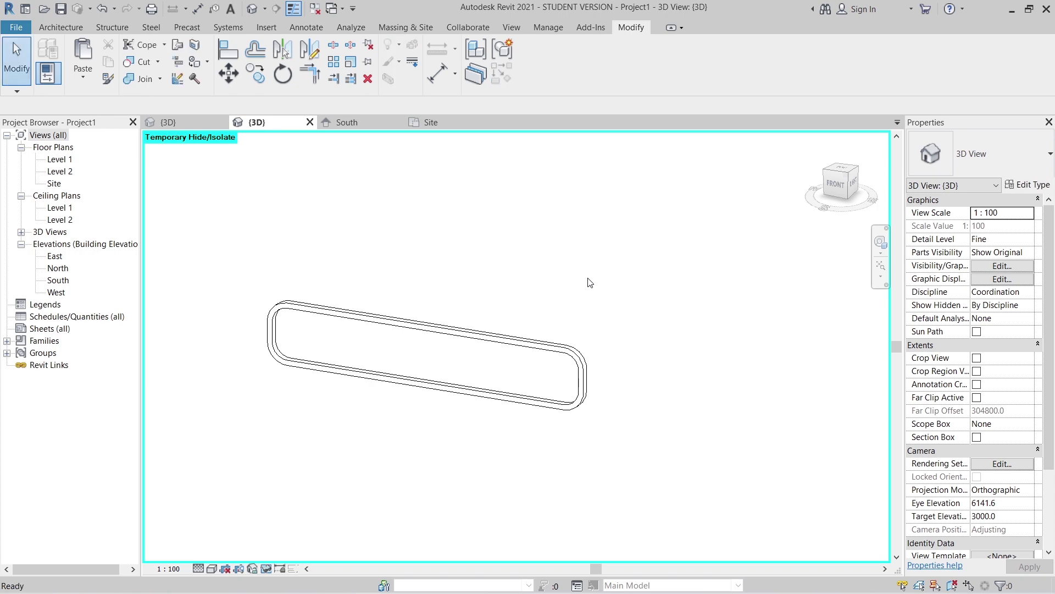
# Reset the temporary isolation and hide the whole Walls category in the 3D view, starting from the storefront curtain wall.
pyautogui.press('h')
pyautogui.press('r')
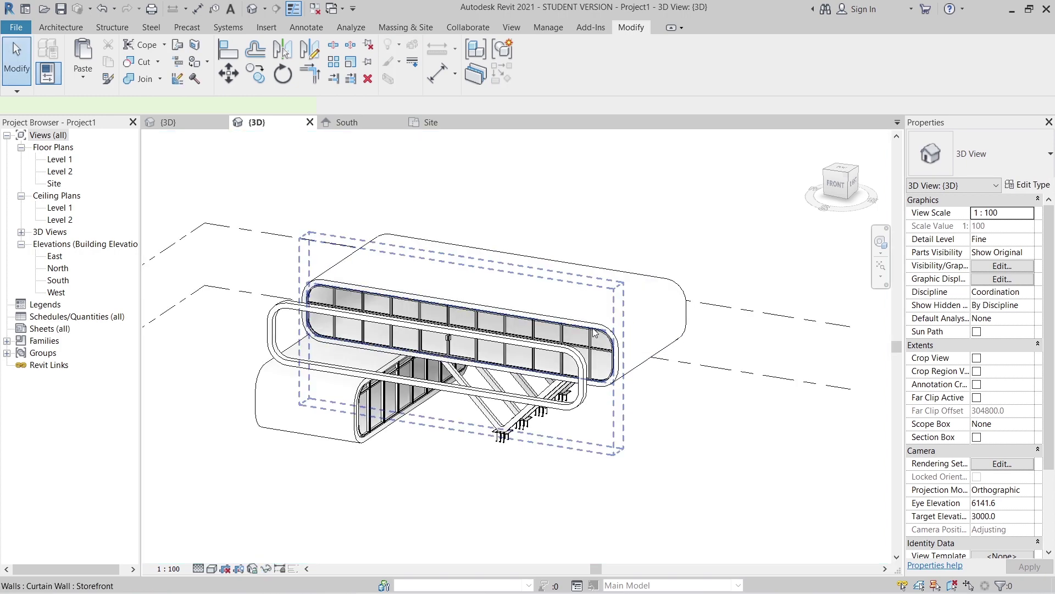
pyautogui.click(594, 332)
pyautogui.rightClick(763, 486)
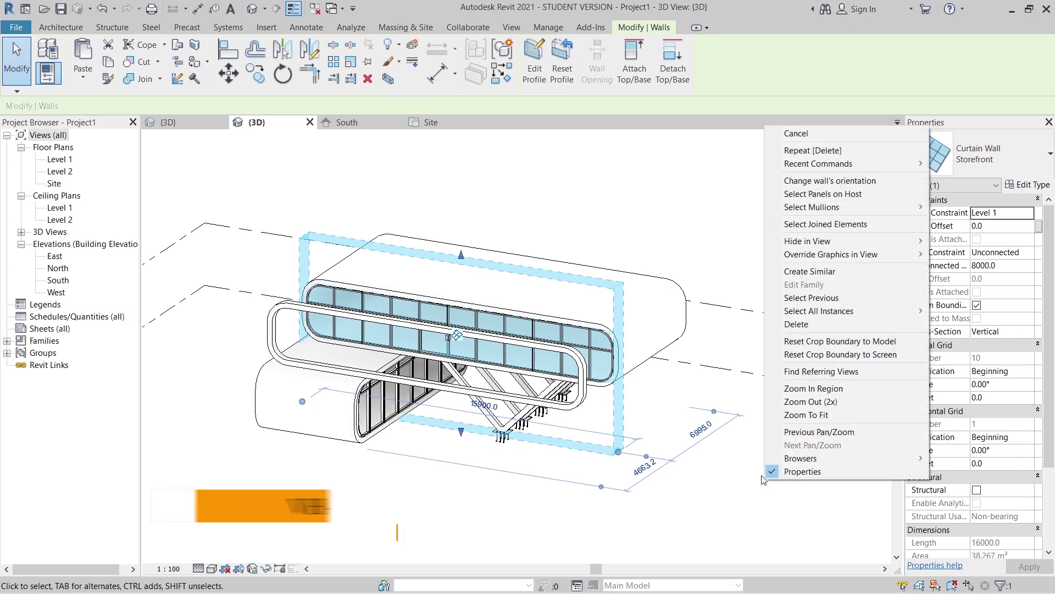
pyautogui.press('Escape')
pyautogui.press('v')
pyautogui.press('h')
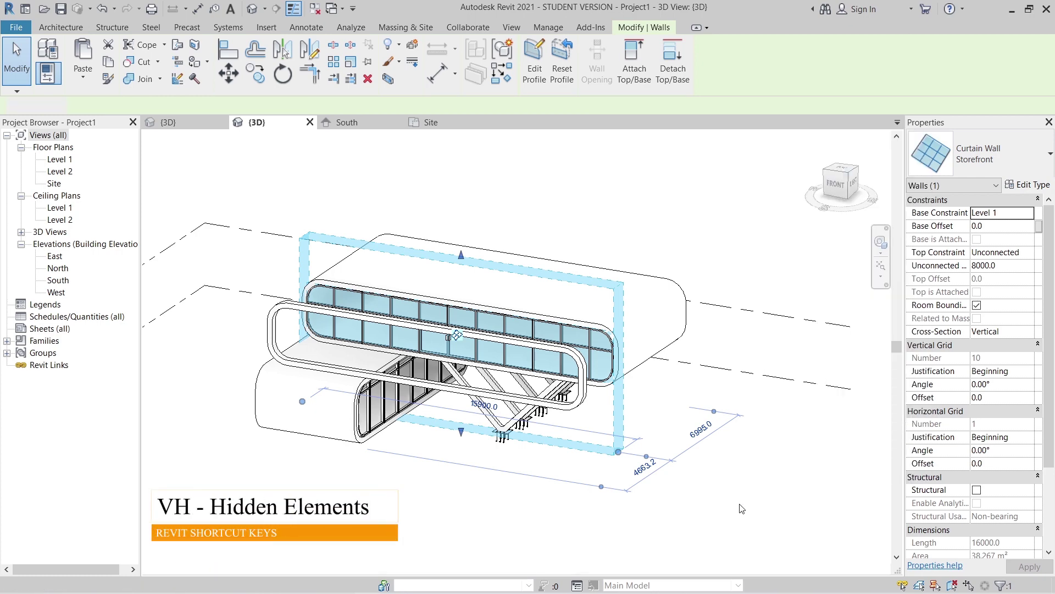
# Hide the wall and door categories in the South elevation so that the roof frame's outline is clear.
pyautogui.click(565, 325)
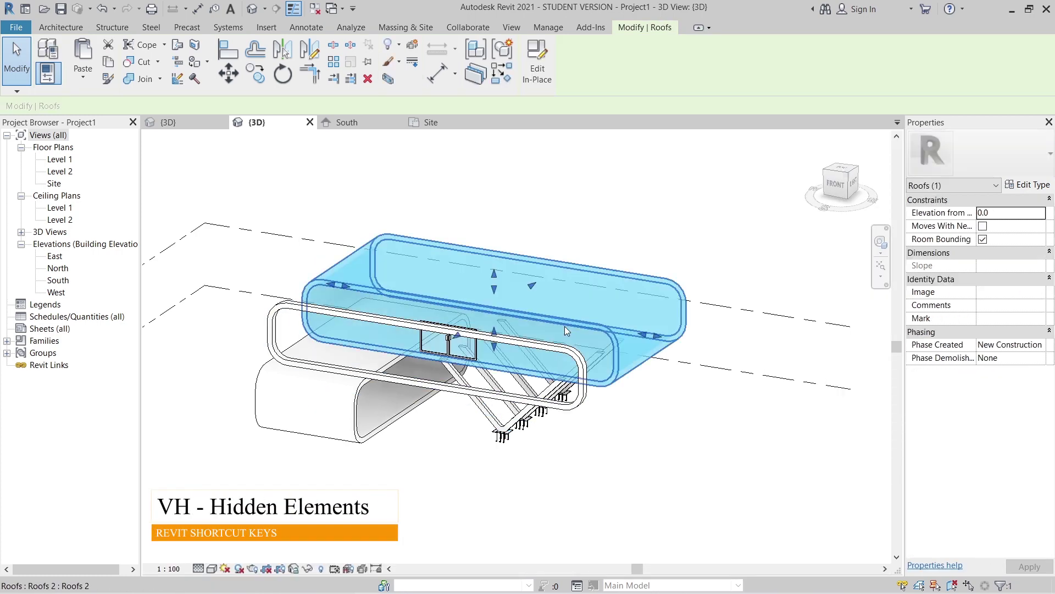
pyautogui.click(362, 130)
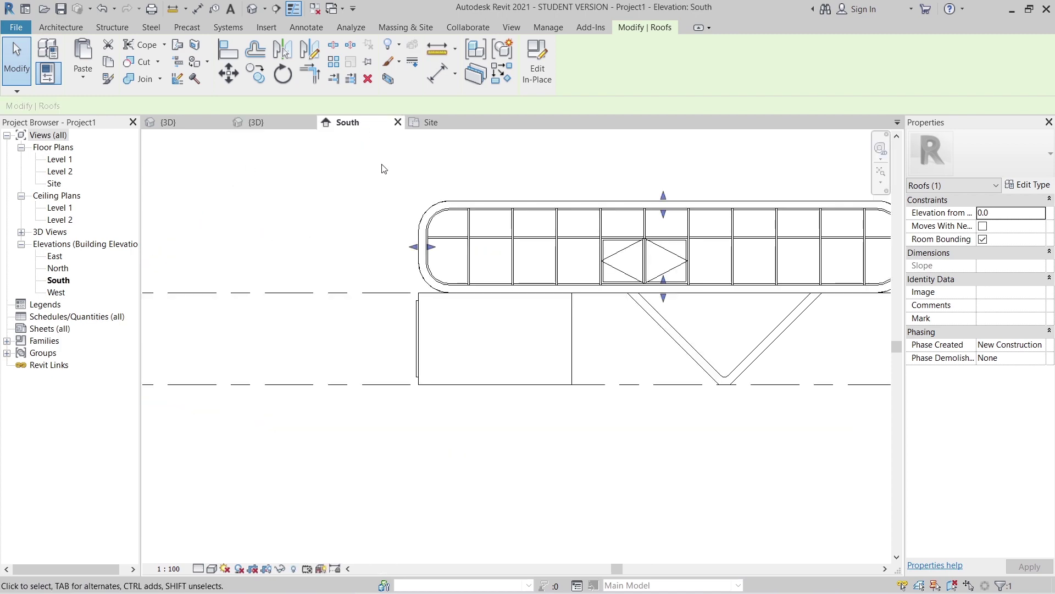
pyautogui.click(409, 201)
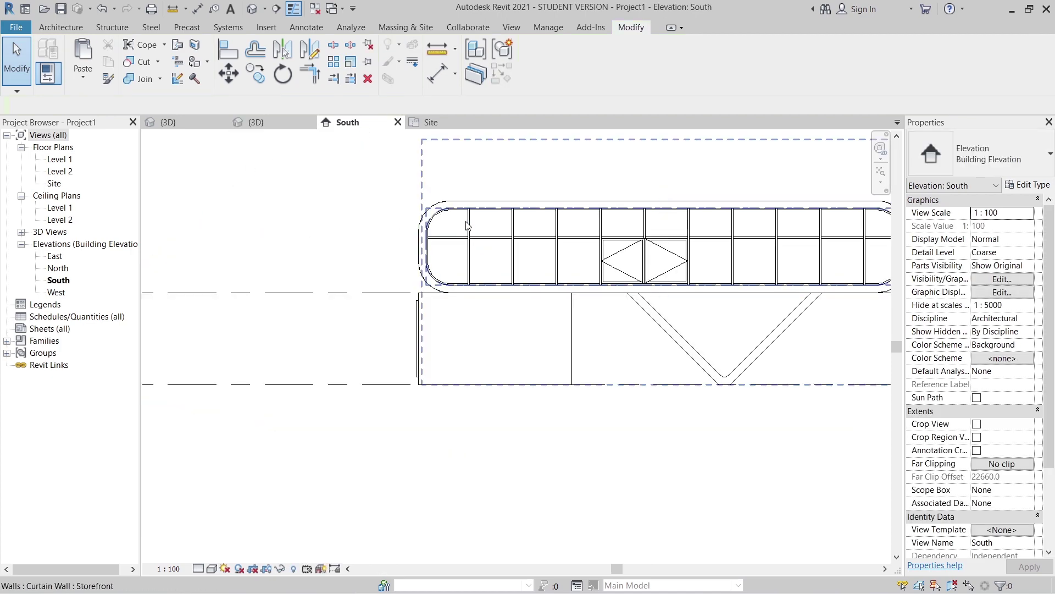
pyautogui.click(467, 226)
pyautogui.press('Delete')
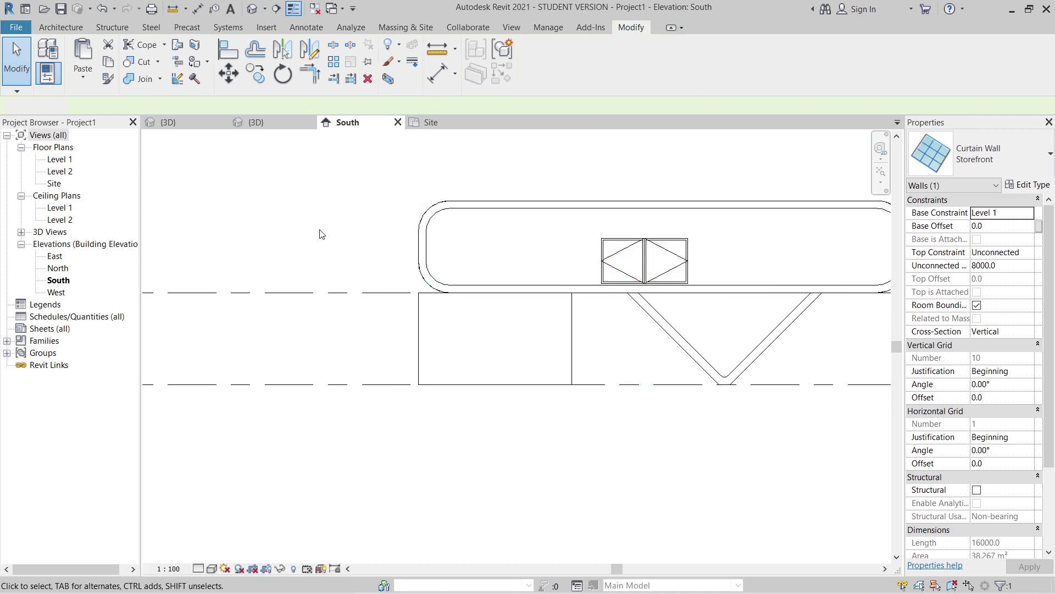
pyautogui.click(674, 242)
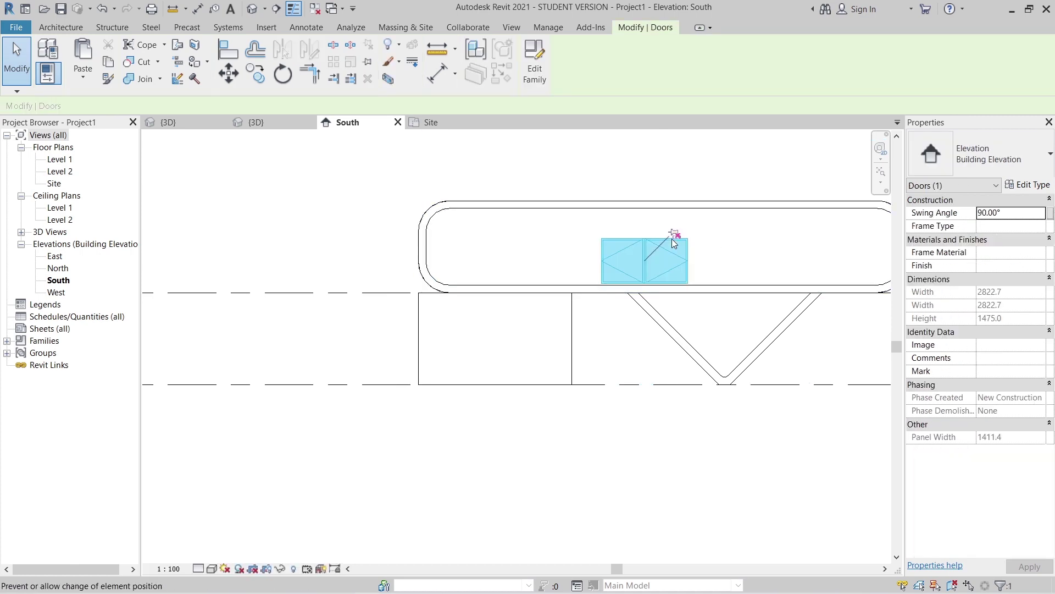
pyautogui.press('Delete')
pyautogui.moveTo(575, 187); pyautogui.dragTo(425, 217, button='middle')
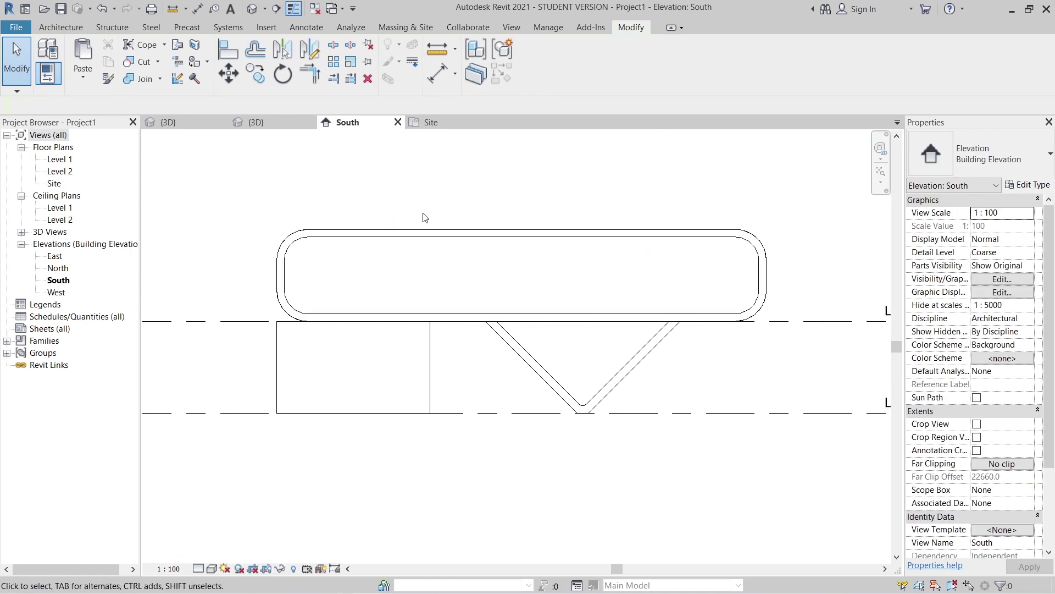
# Start a new in-place mass in the South elevation, accepting the proposed name.
pyautogui.click(399, 27)
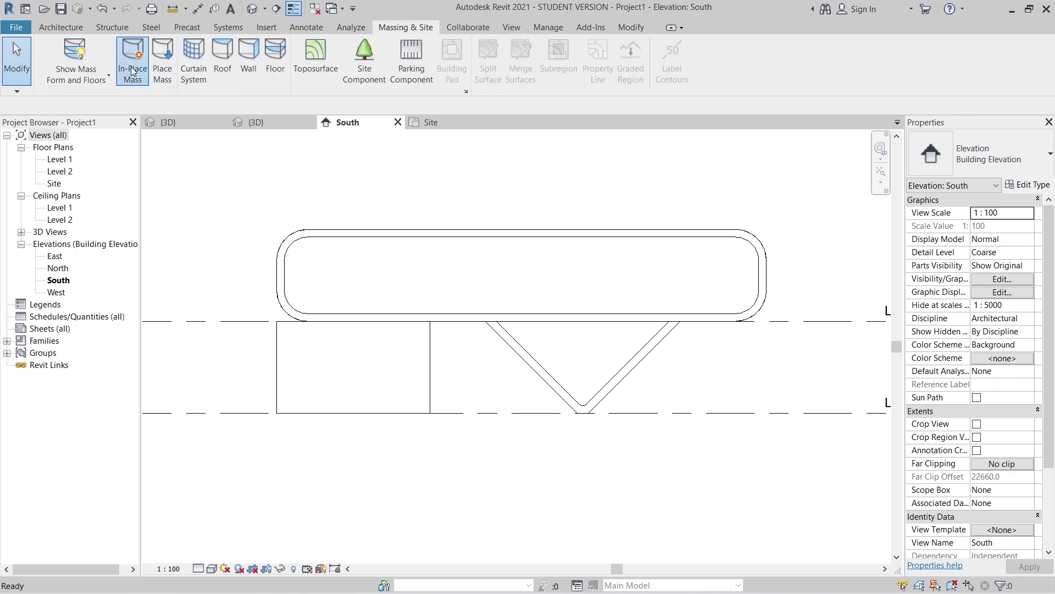
pyautogui.click(131, 67)
pyautogui.click(564, 206)
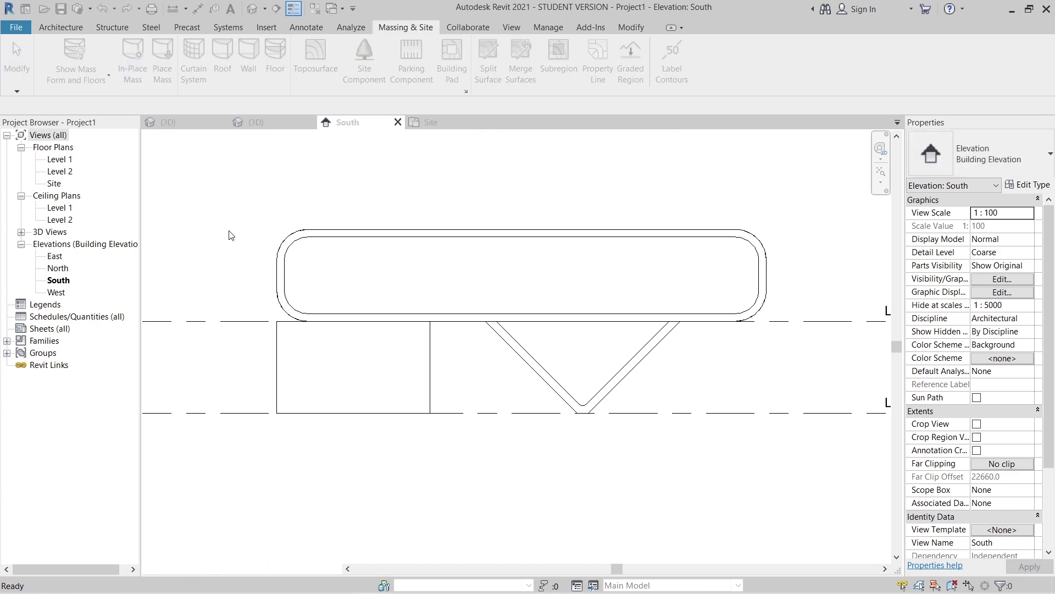
# Pick model lines along the roof frame's inner left side, upper-left corner arc and top edge.
pyautogui.scroll(2, 214, 218)
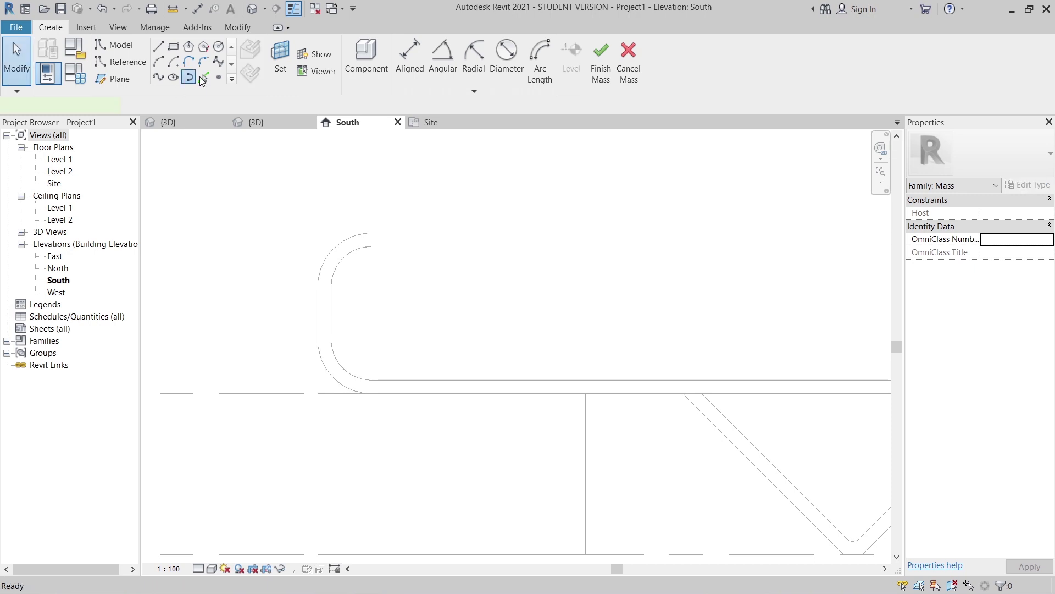
pyautogui.click(203, 78)
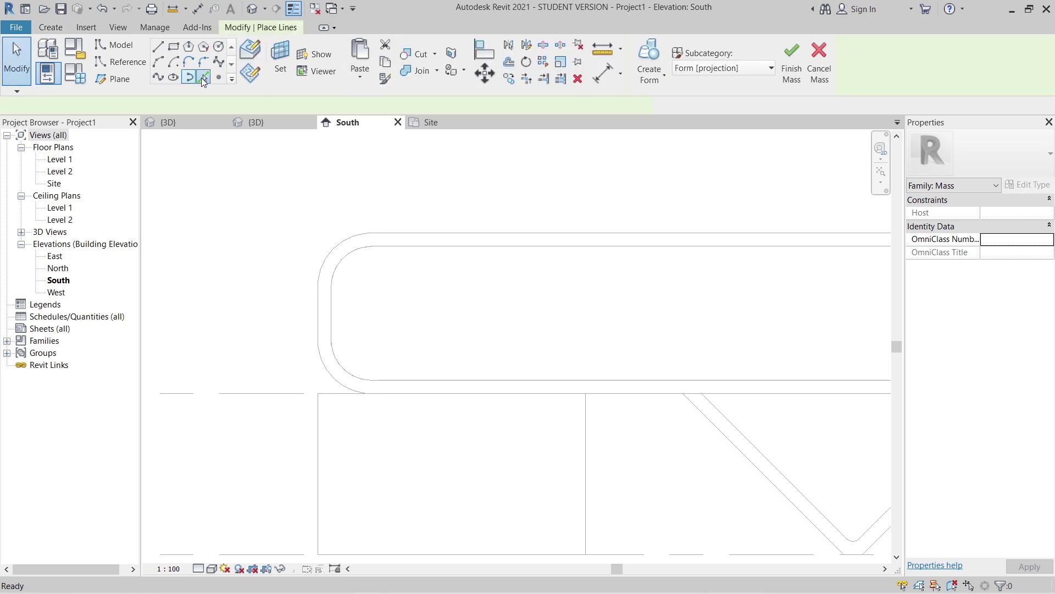
pyautogui.click(333, 336)
pyautogui.click(335, 270)
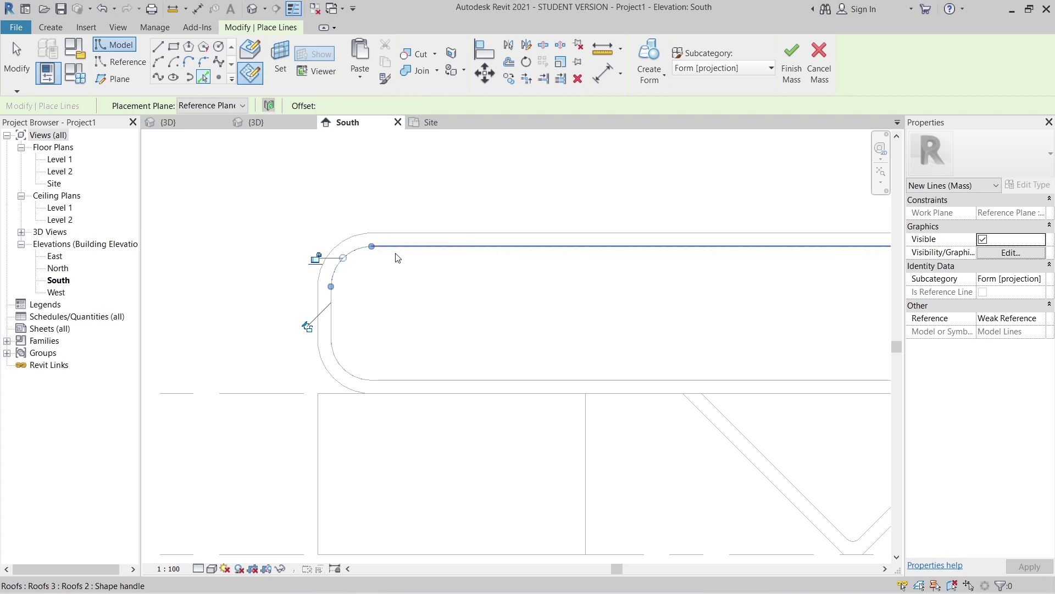
pyautogui.click(398, 257)
pyautogui.scroll(-4, 544, 329)
pyautogui.scroll(4, 551, 327)
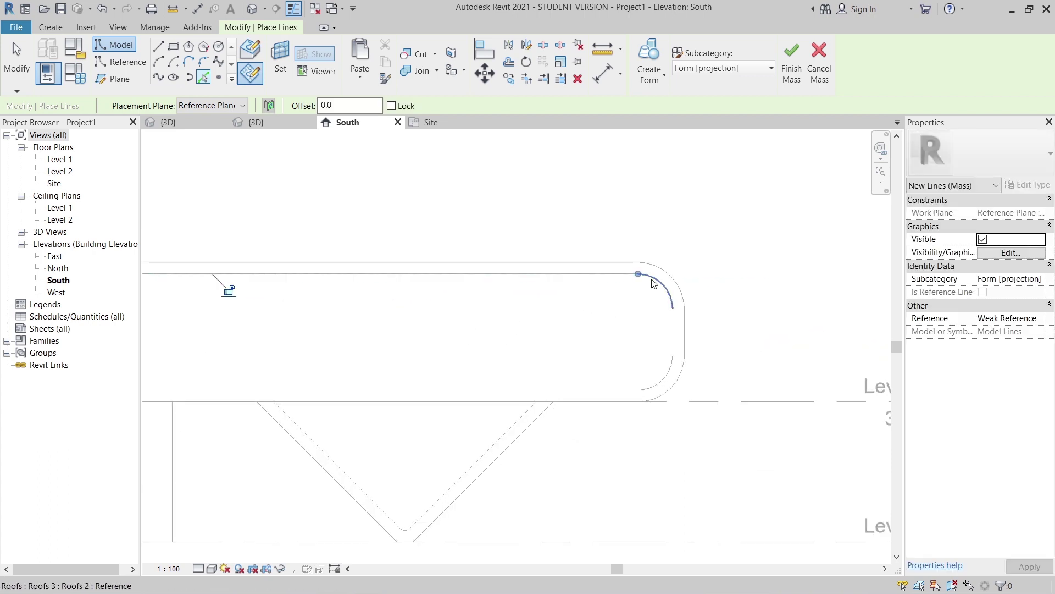
# Complete the inner outline with picked model lines along the right side, bottom edge and remaining corner arcs.
pyautogui.click(652, 279)
pyautogui.click(672, 335)
pyautogui.click(669, 373)
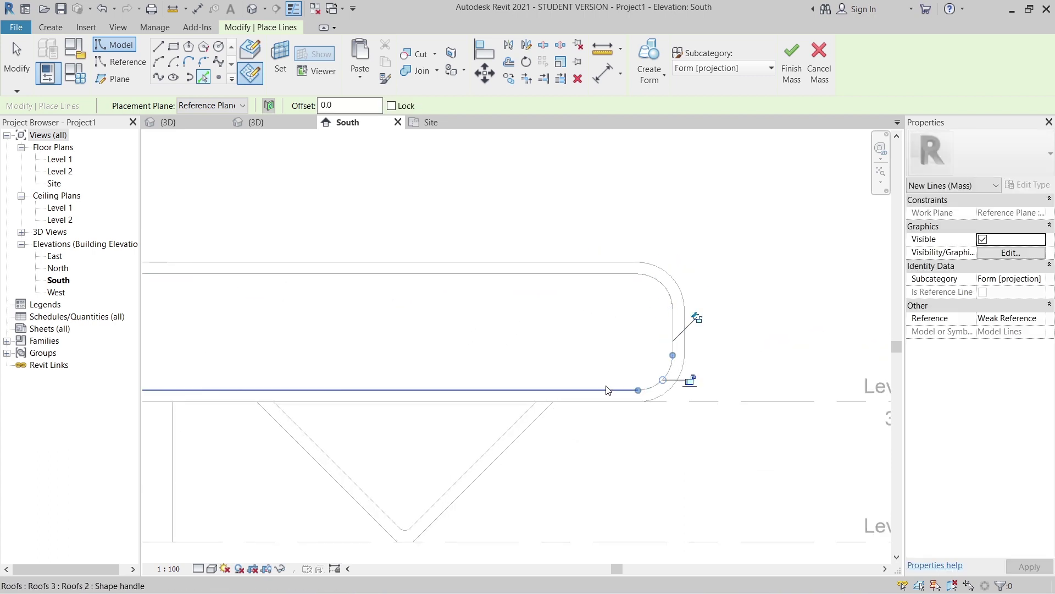
pyautogui.scroll(-2, 420, 340)
pyautogui.moveTo(503, 353); pyautogui.dragTo(868, 355, button='middle')
pyautogui.scroll(4, 486, 406)
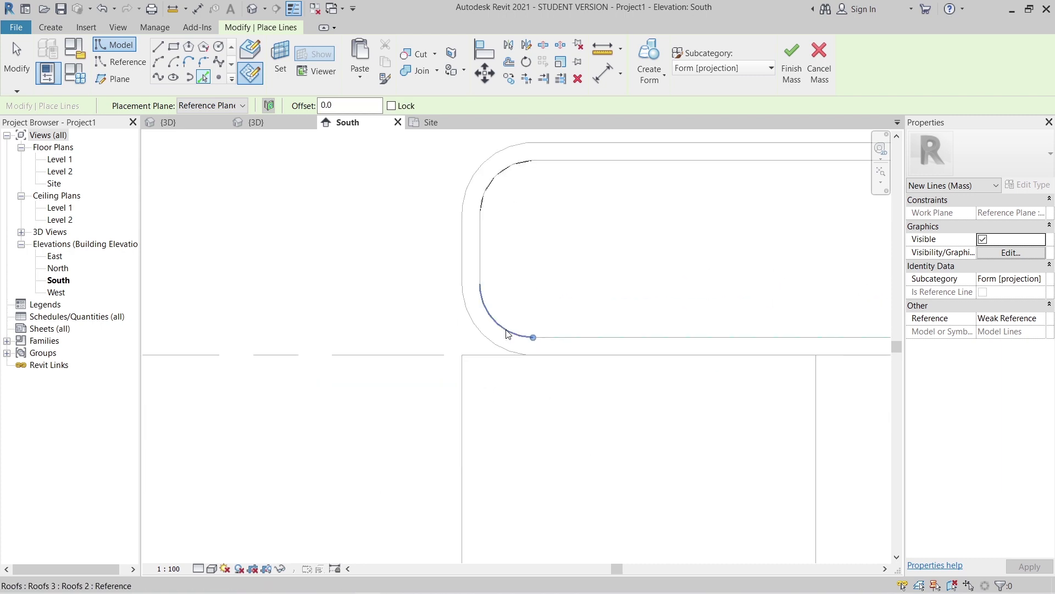
pyautogui.click(505, 330)
pyautogui.click(486, 265)
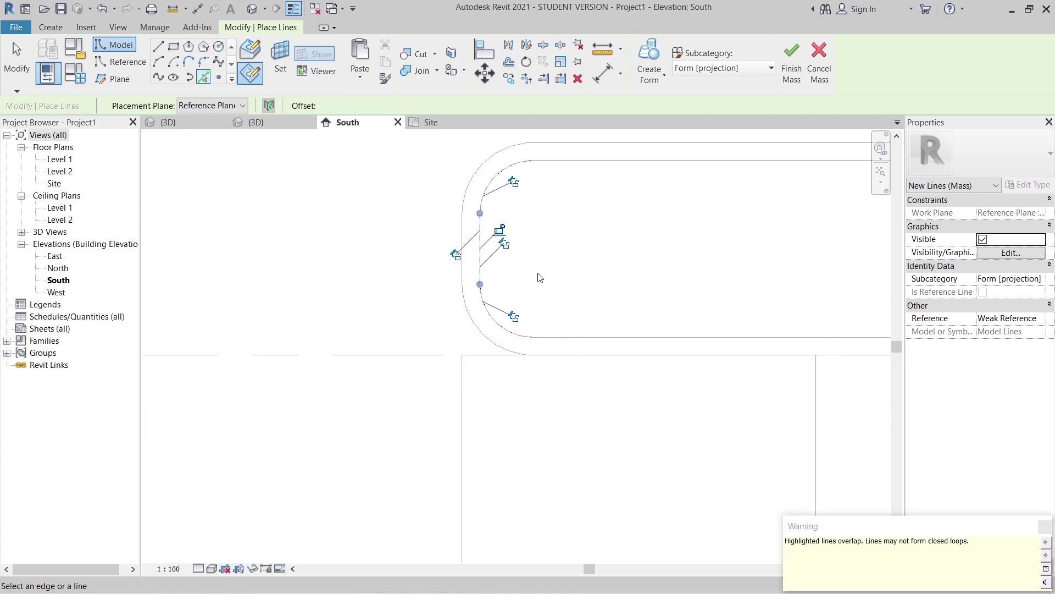
pyautogui.press('Escape')
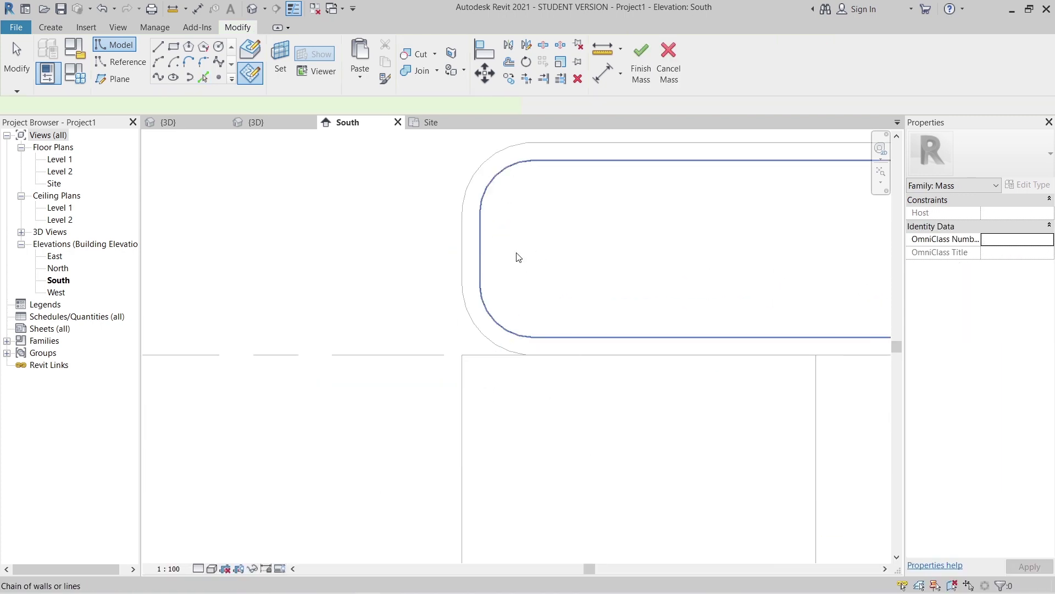
pyautogui.press('Escape')
pyautogui.press('Escape')
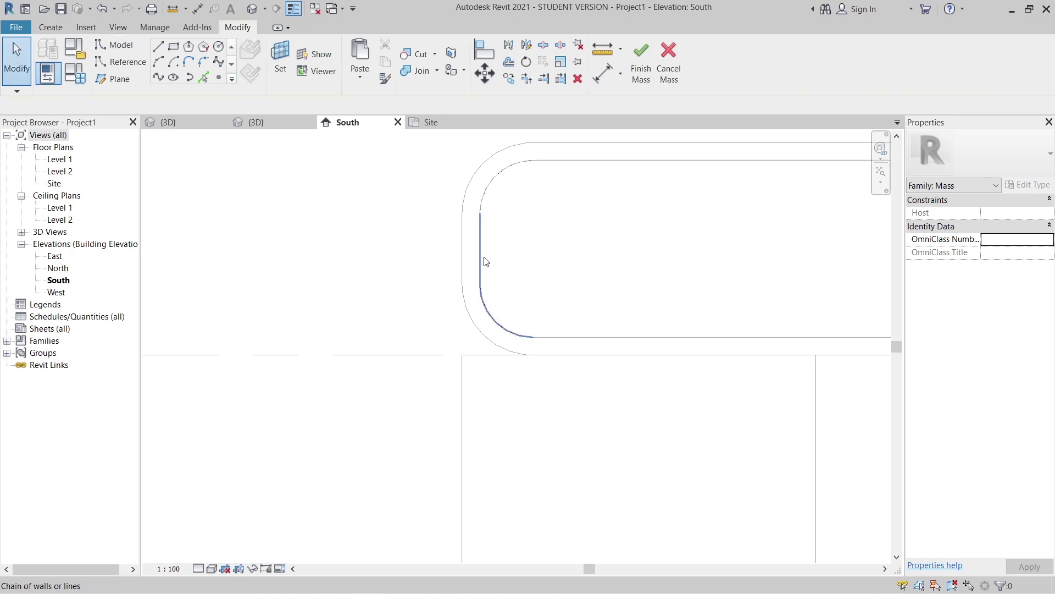
# Inspect the line on the roof frame's inner left side and view the traced outline in 3D.
pyautogui.click(486, 262)
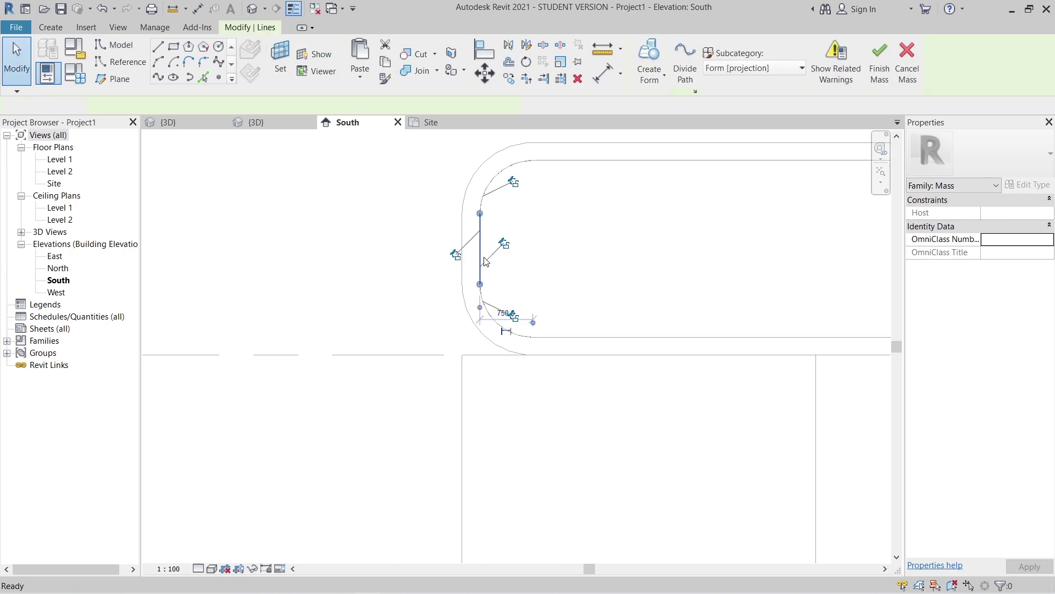
pyautogui.click(347, 153)
pyautogui.click(266, 124)
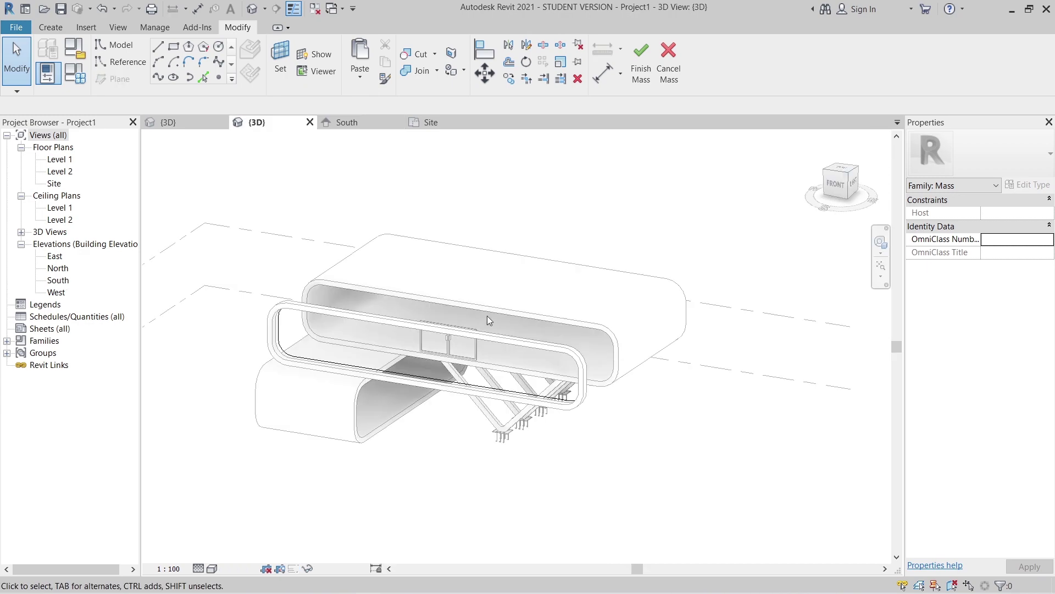
# Create a solid form from the eight traced model lines of the roof frame's inner outline.
pyautogui.keyDown('shift'); pyautogui.moveTo(583, 404); pyautogui.dragTo(575, 437, button='middle'); pyautogui.keyUp('shift')
pyautogui.moveTo(259, 227); pyautogui.dragTo(617, 481)
pyautogui.keyDown('shift'); pyautogui.moveTo(494, 480); pyautogui.dragTo(517, 396, button='middle'); pyautogui.keyUp('shift')
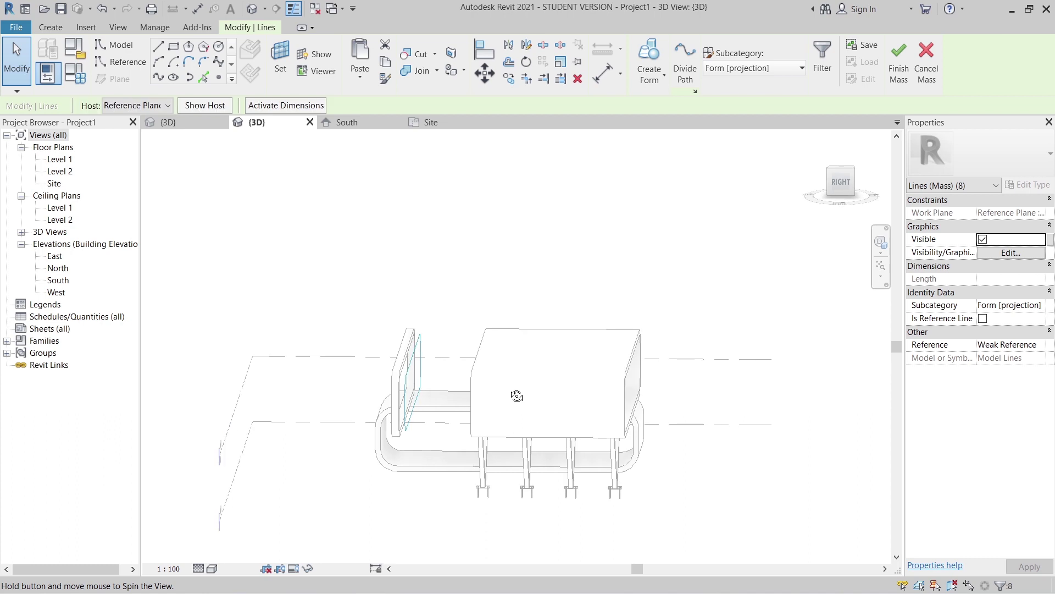
pyautogui.click(658, 82)
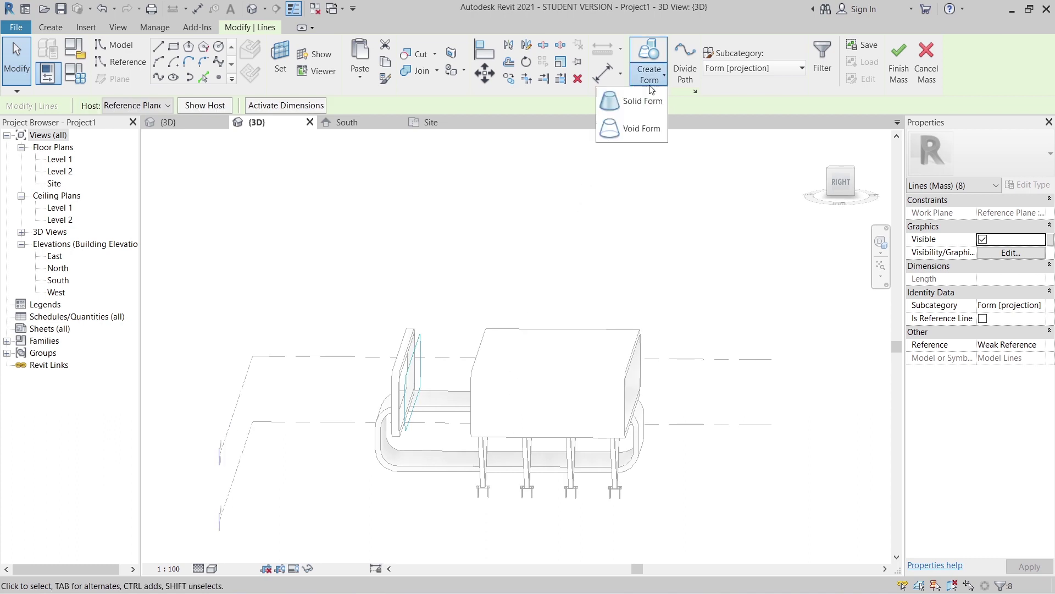
pyautogui.click(630, 109)
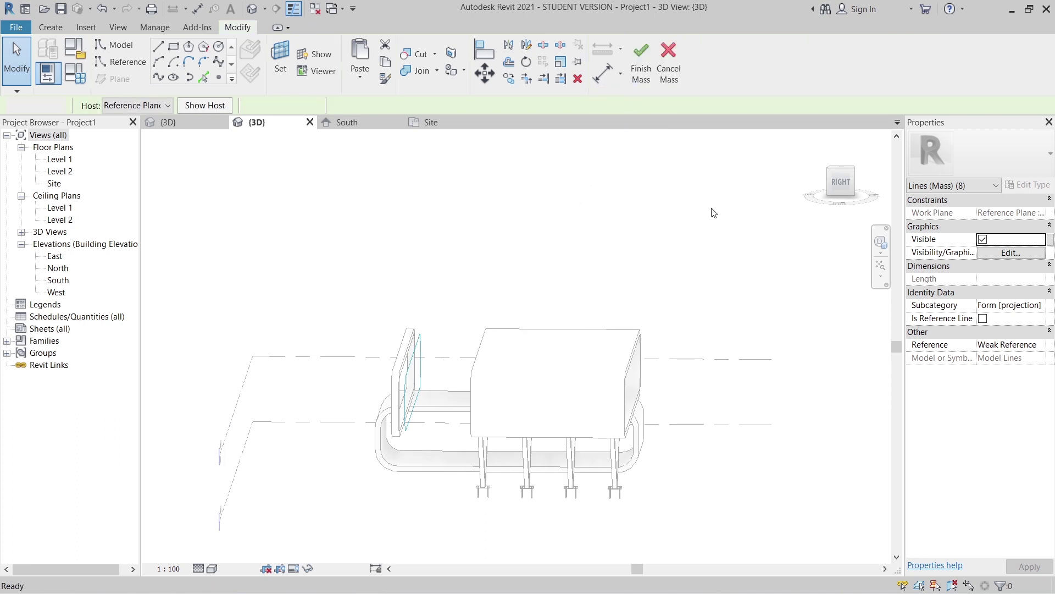
# Move the new form's free end face to the main roof volume's front edge, making the form about 3000 mm deep.
pyautogui.click(838, 194)
pyautogui.moveTo(729, 228); pyautogui.dragTo(763, 222, button='middle')
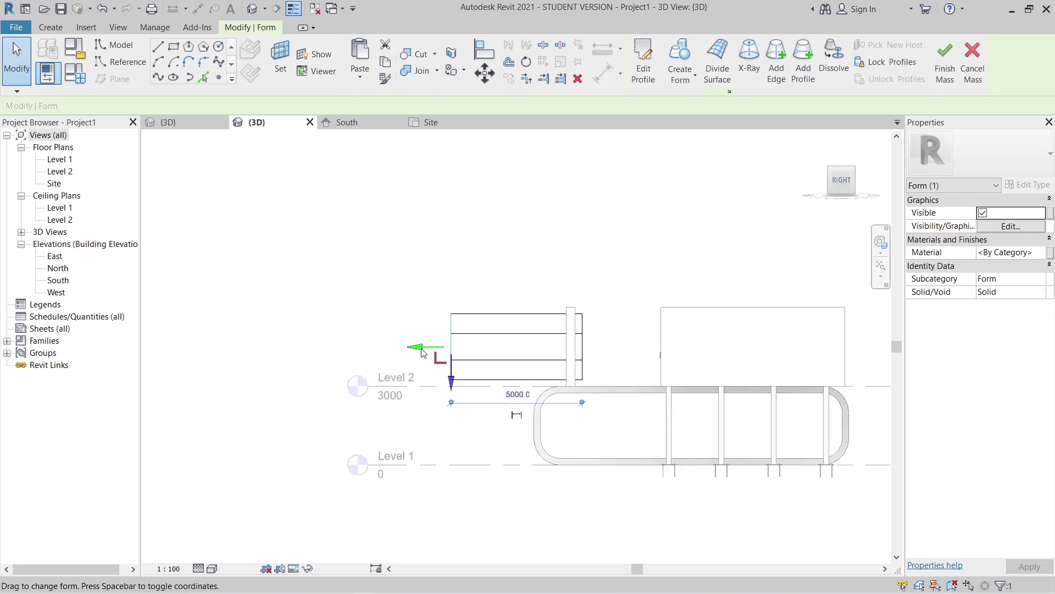
pyautogui.moveTo(421, 347); pyautogui.dragTo(655, 341)
pyautogui.scroll(3, 709, 355)
pyautogui.moveTo(507, 337); pyautogui.dragTo(506, 337)
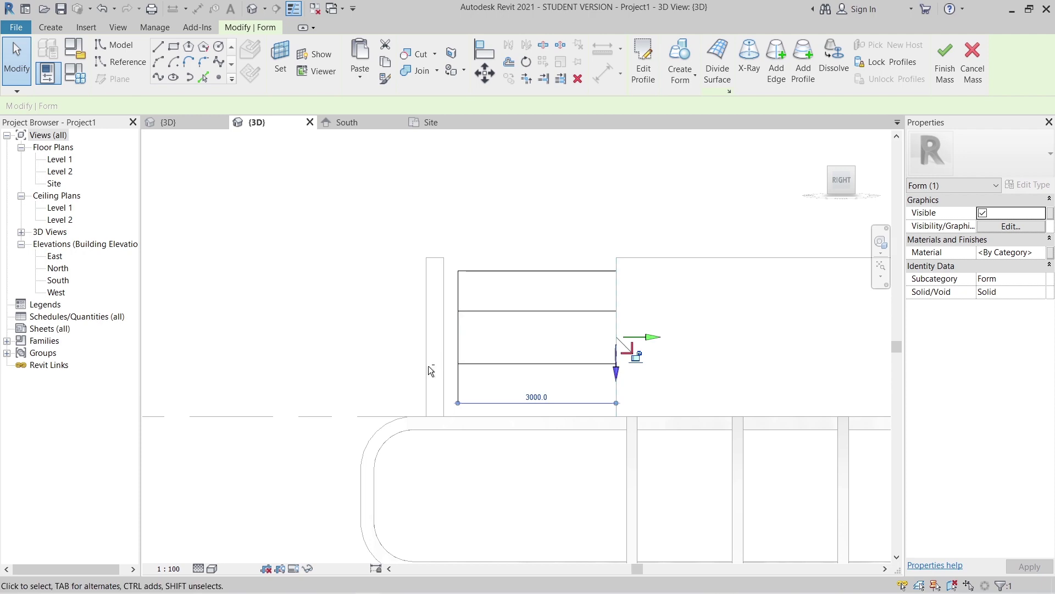
# Extend the form's opposite end face to the back of the copied roof frame, making the form about 3266 mm deep.
pyautogui.keyDown('shift'); pyautogui.moveTo(431, 370); pyautogui.dragTo(526, 308, button='middle'); pyautogui.keyUp('shift')
pyautogui.press('Tab')
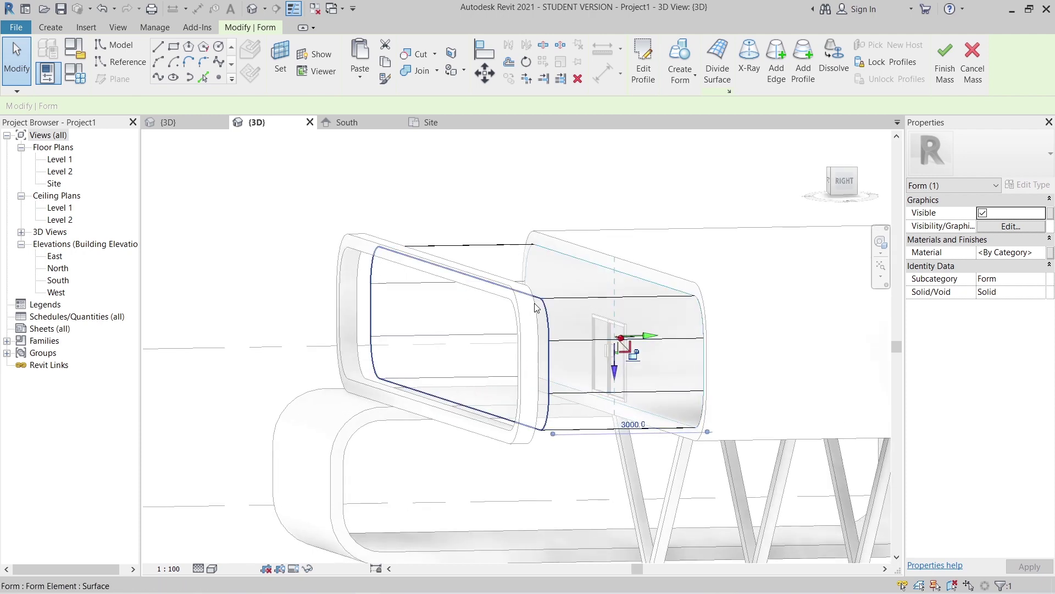
pyautogui.click(536, 308)
pyautogui.click(841, 181)
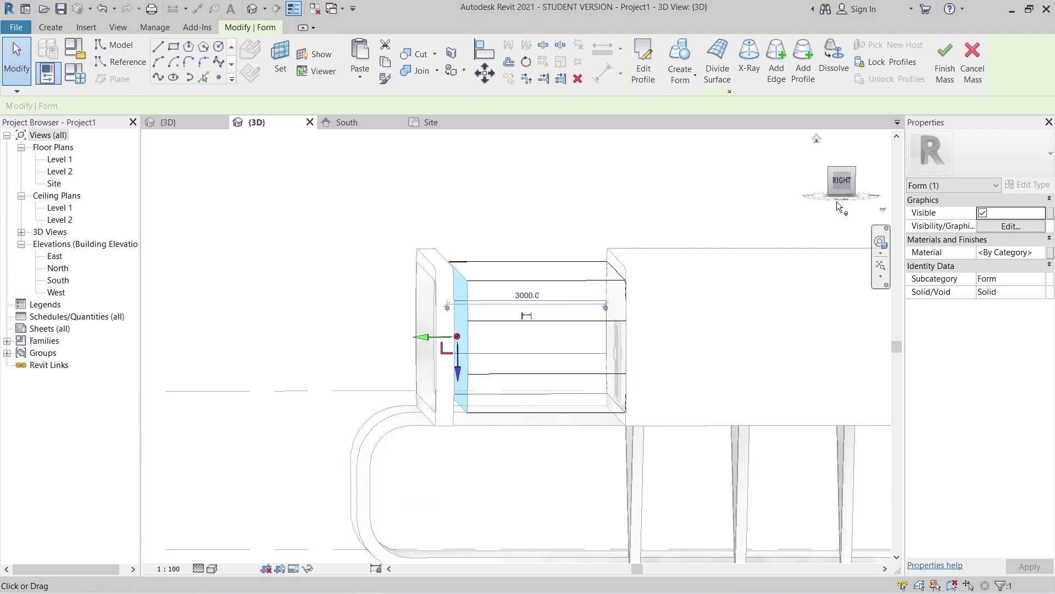
pyautogui.scroll(-3, 258, 360)
pyautogui.moveTo(266, 369); pyautogui.dragTo(415, 378, button='middle')
pyautogui.scroll(3, 405, 373)
pyautogui.scroll(1, 417, 379)
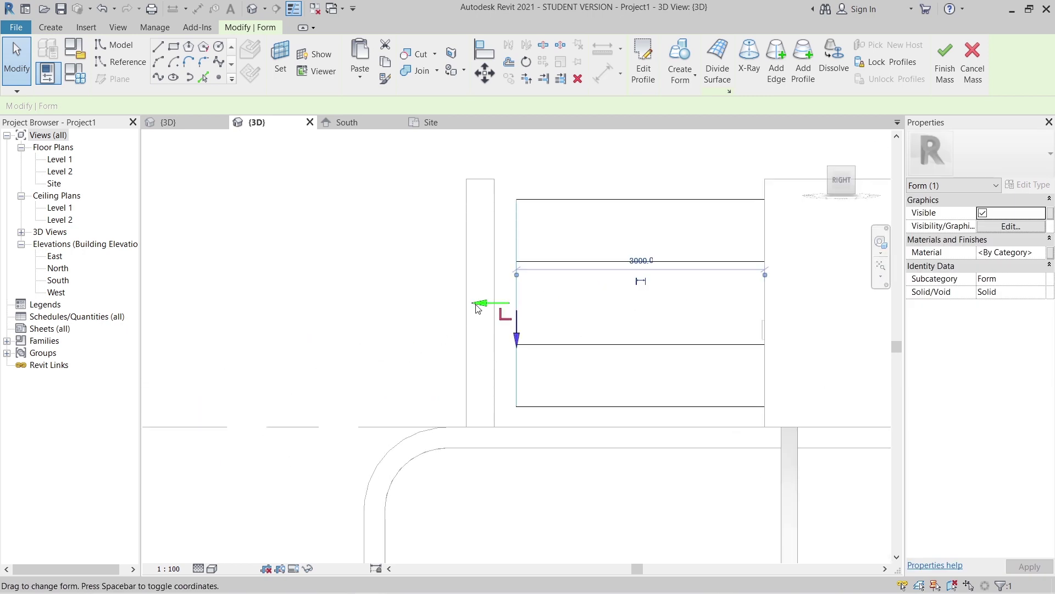
pyautogui.moveTo(477, 303); pyautogui.dragTo(461, 310)
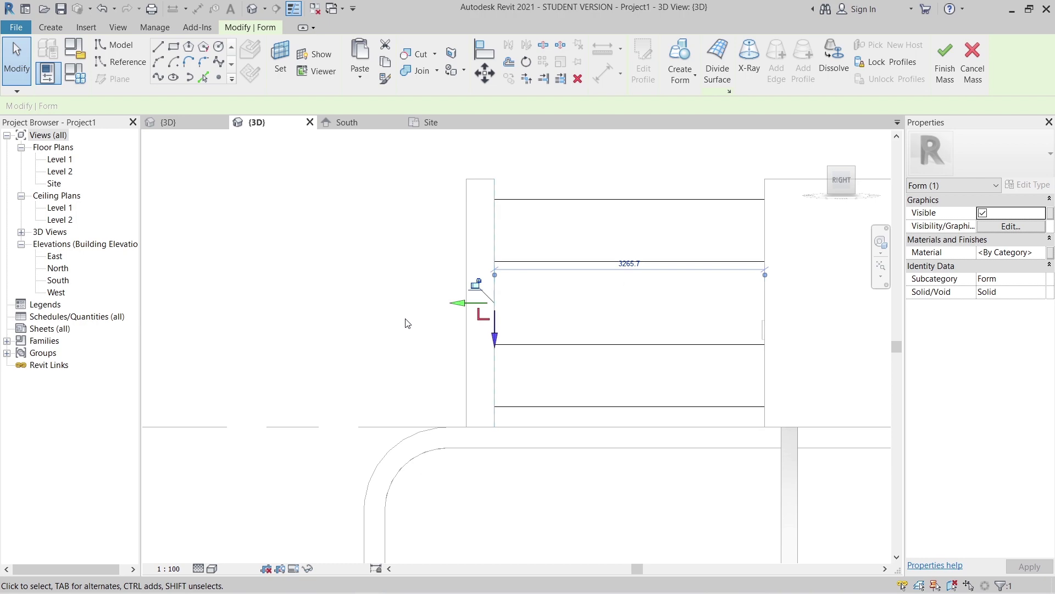
pyautogui.keyDown('shift'); pyautogui.moveTo(370, 332); pyautogui.dragTo(622, 413, button='middle'); pyautogui.keyUp('shift')
pyautogui.scroll(-1, 594, 379)
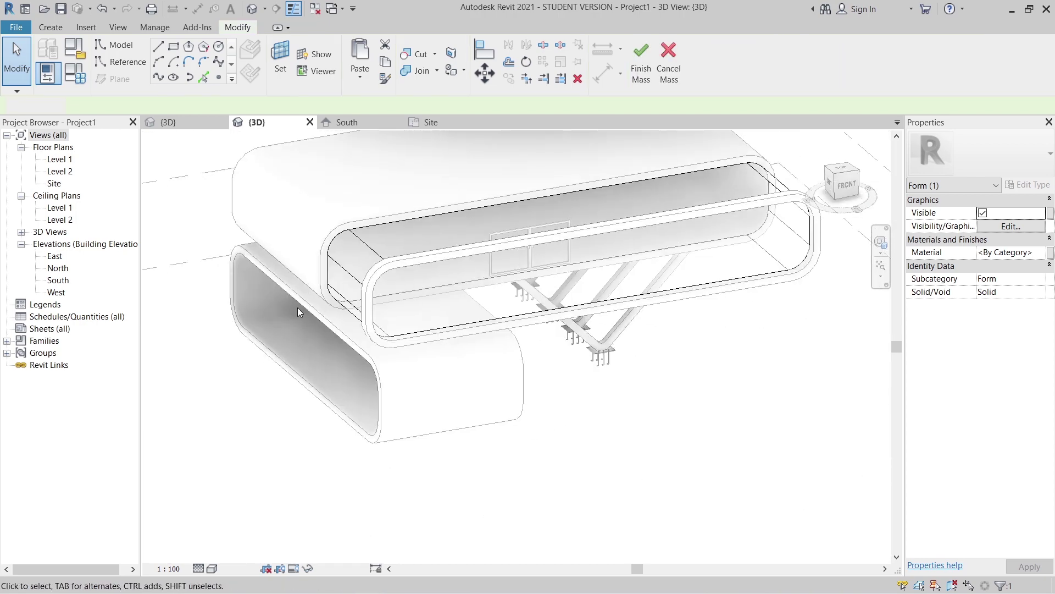
# Divide the form's top surface and set its U grid layout to None, keeping 10 fixed V divisions.
pyautogui.click(378, 231)
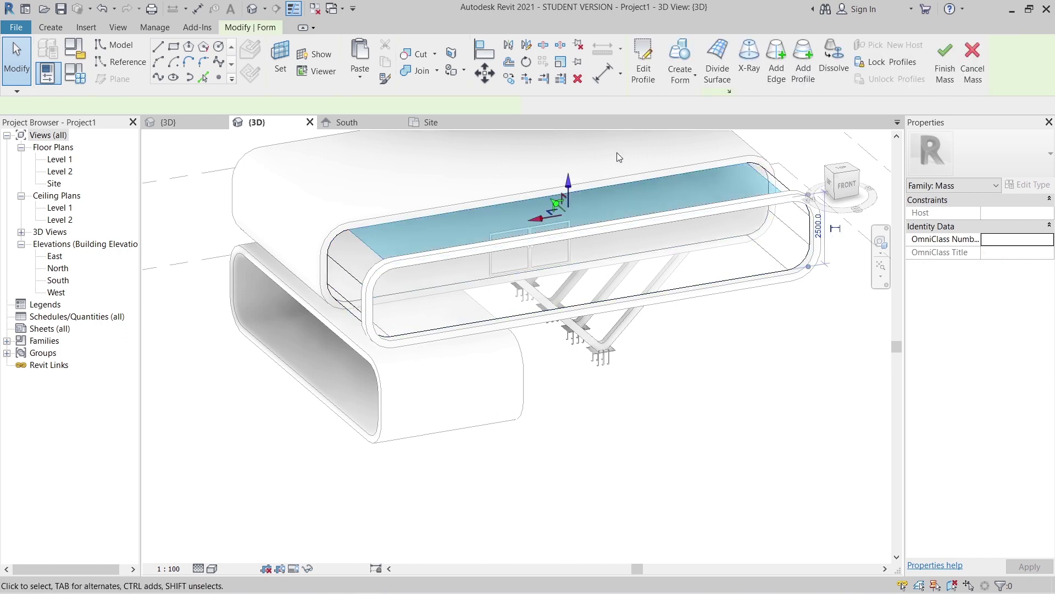
pyautogui.click(714, 58)
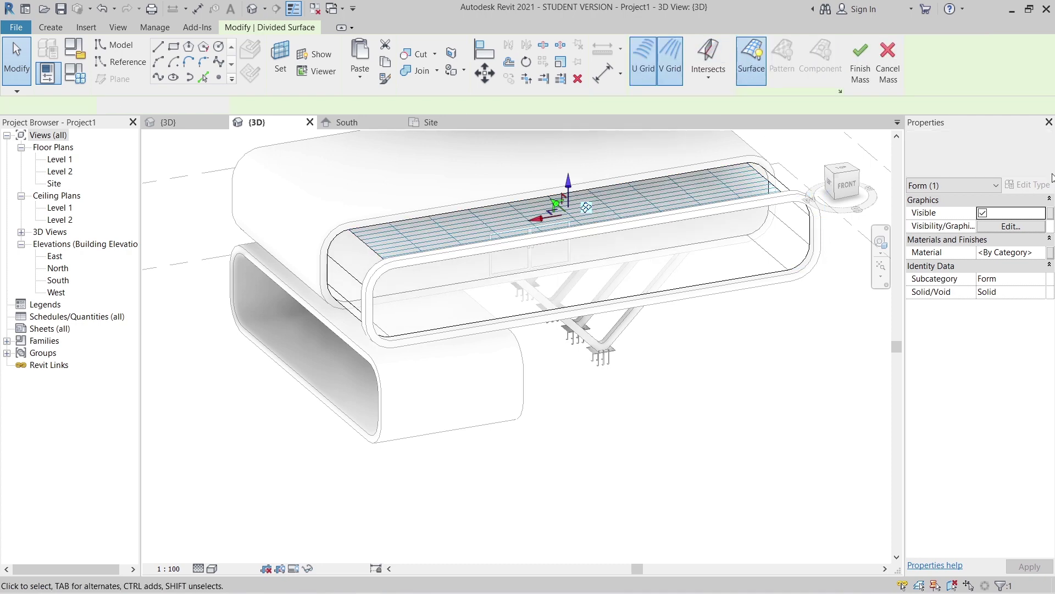
pyautogui.click(1038, 252)
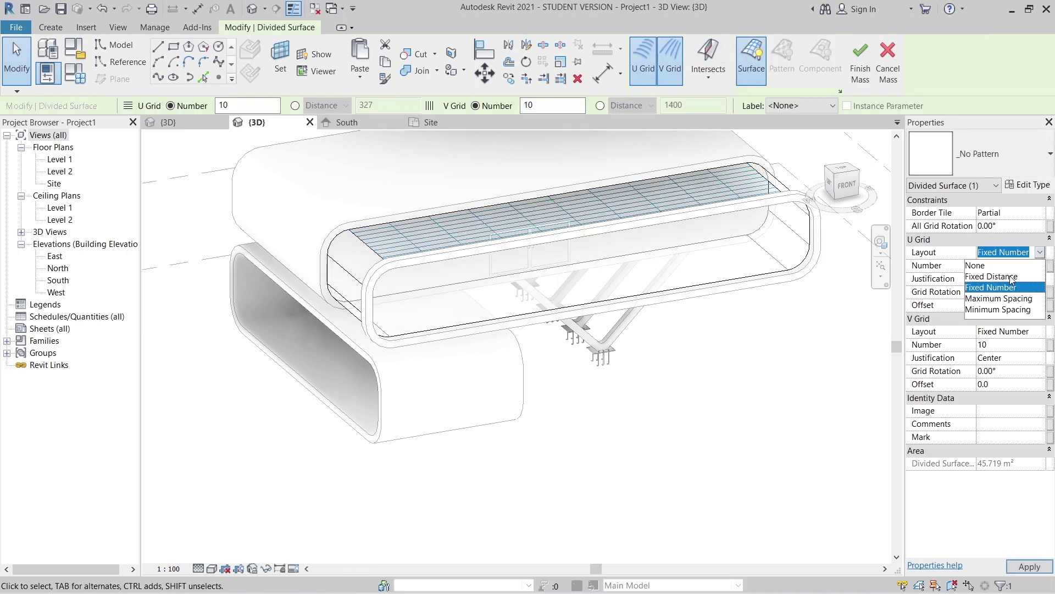
pyautogui.click(995, 260)
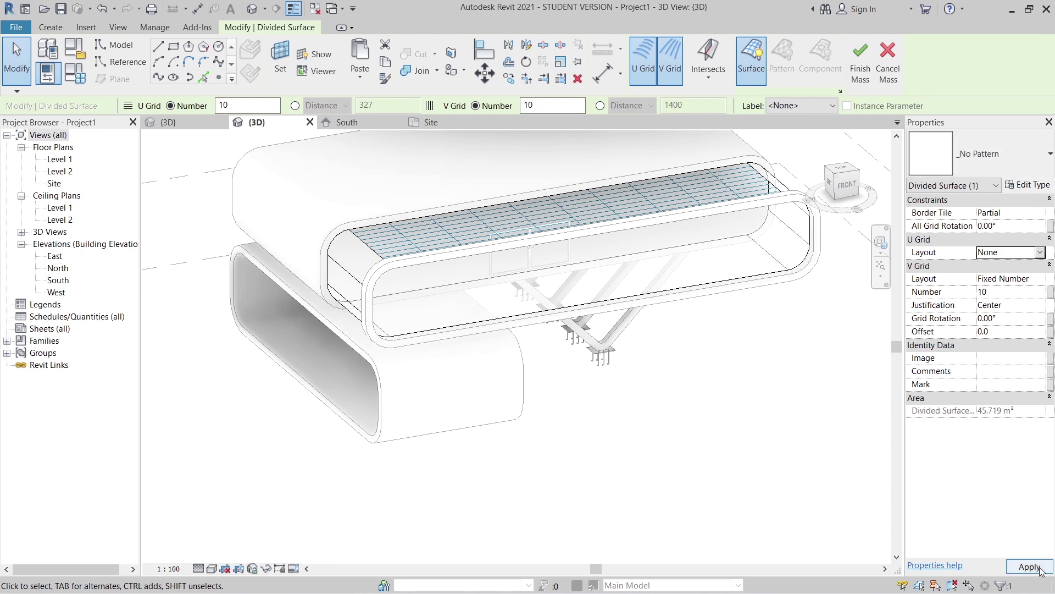
pyautogui.click(482, 509)
pyautogui.keyDown('shift'); pyautogui.moveTo(439, 404); pyautogui.dragTo(458, 406, button='middle'); pyautogui.keyUp('shift')
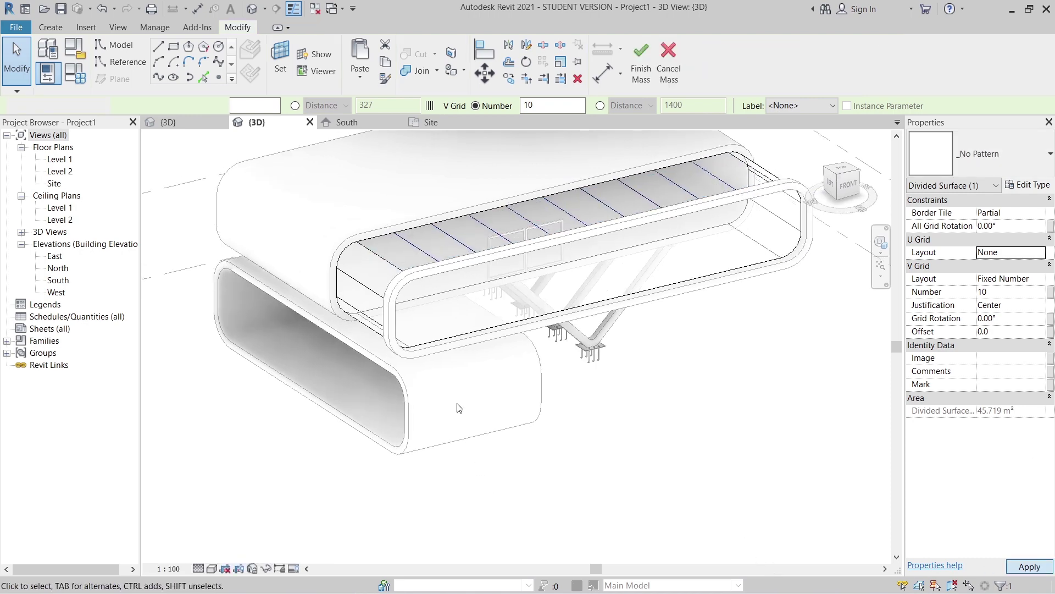
# Divide the form's upper-left curved corner surface with the U grid layout set to None and the V grid number to 2.
pyautogui.click(392, 272)
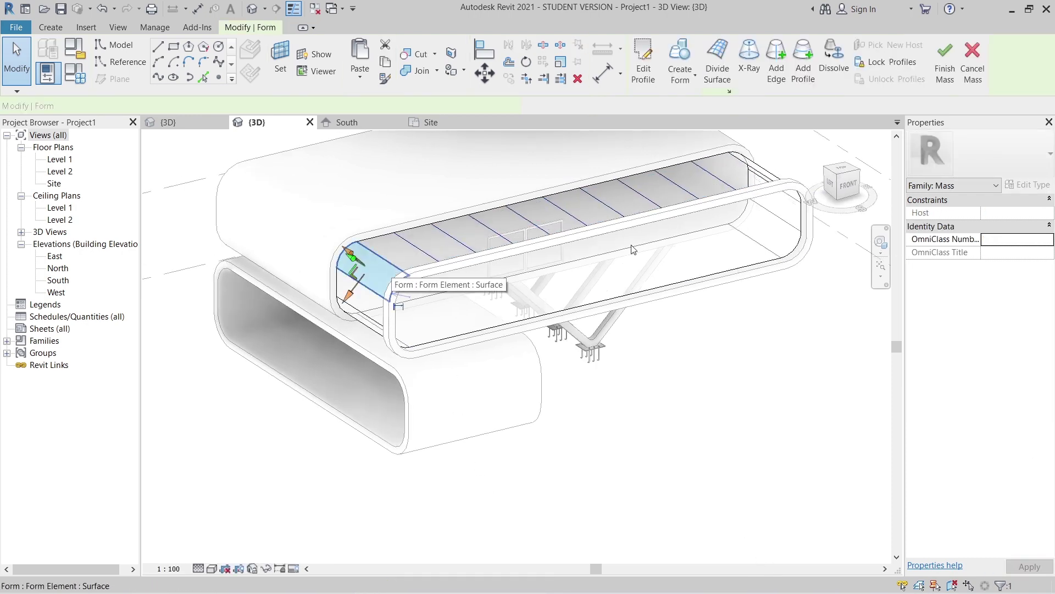
pyautogui.click(726, 62)
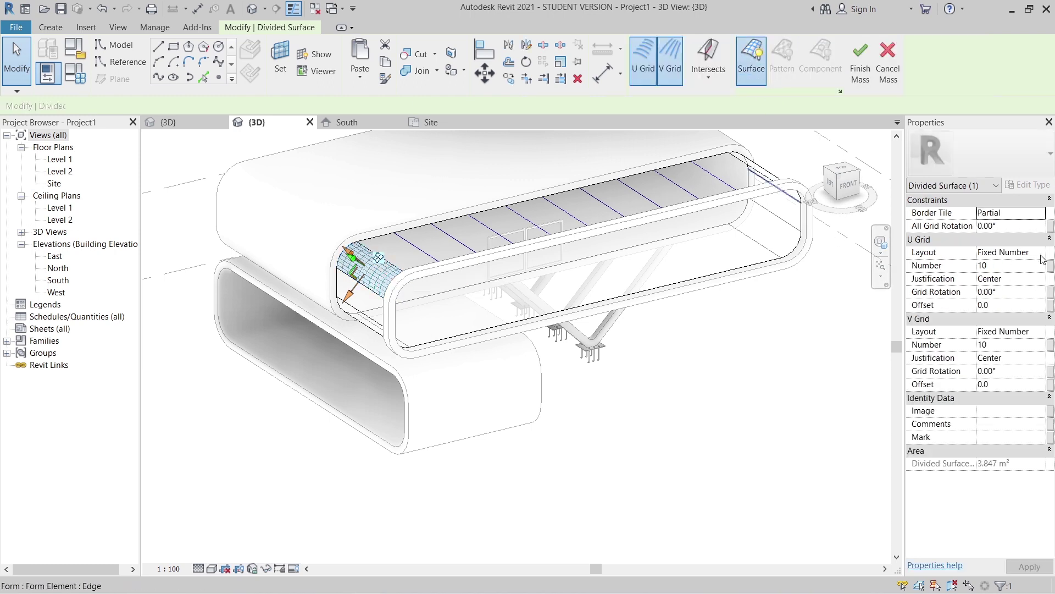
pyautogui.click(1041, 253)
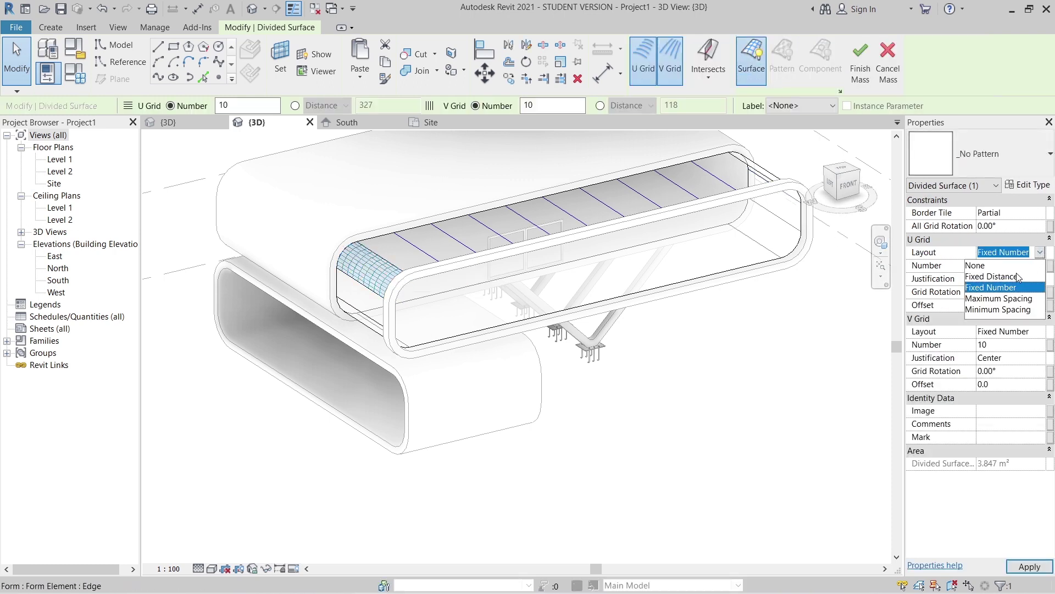
pyautogui.click(1012, 265)
pyautogui.click(1016, 293)
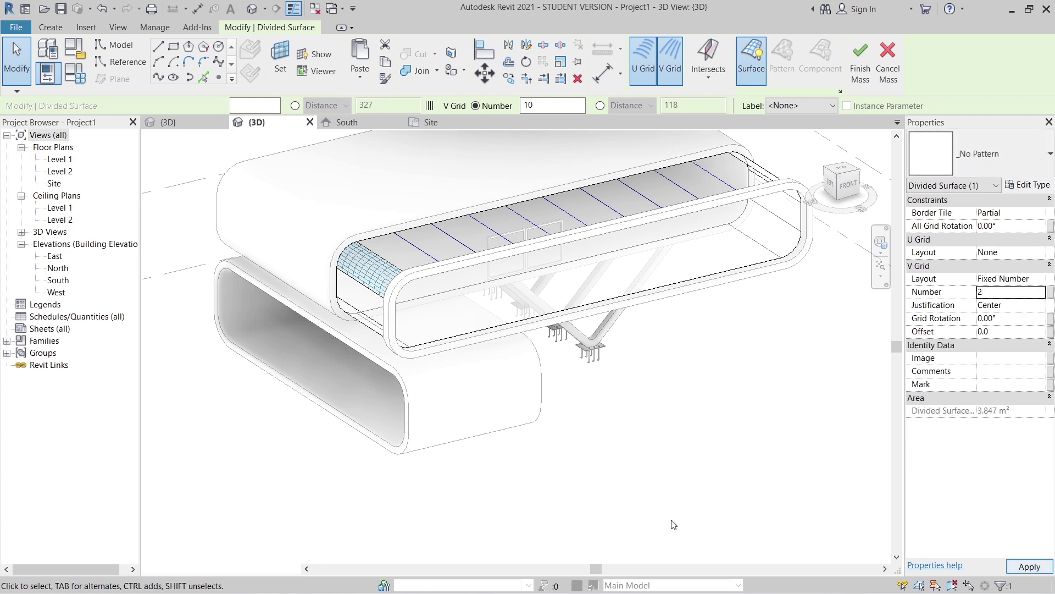
pyautogui.click(412, 480)
# Divide the form's vertical left side surface with the U grid layout set to None and the V grid number to 2.
pyautogui.scroll(3, 379, 330)
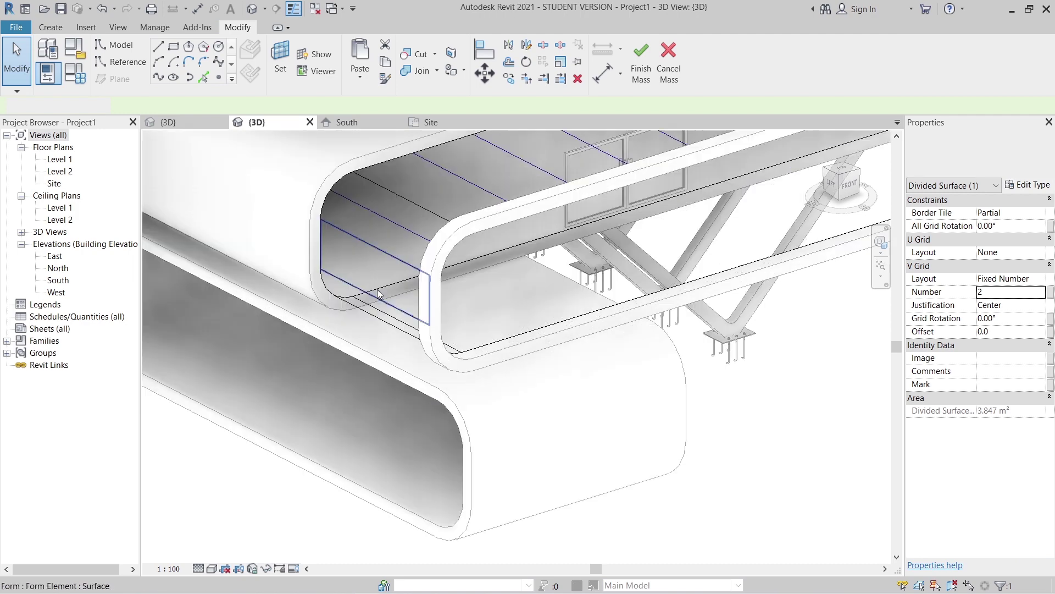
pyautogui.press('Escape')
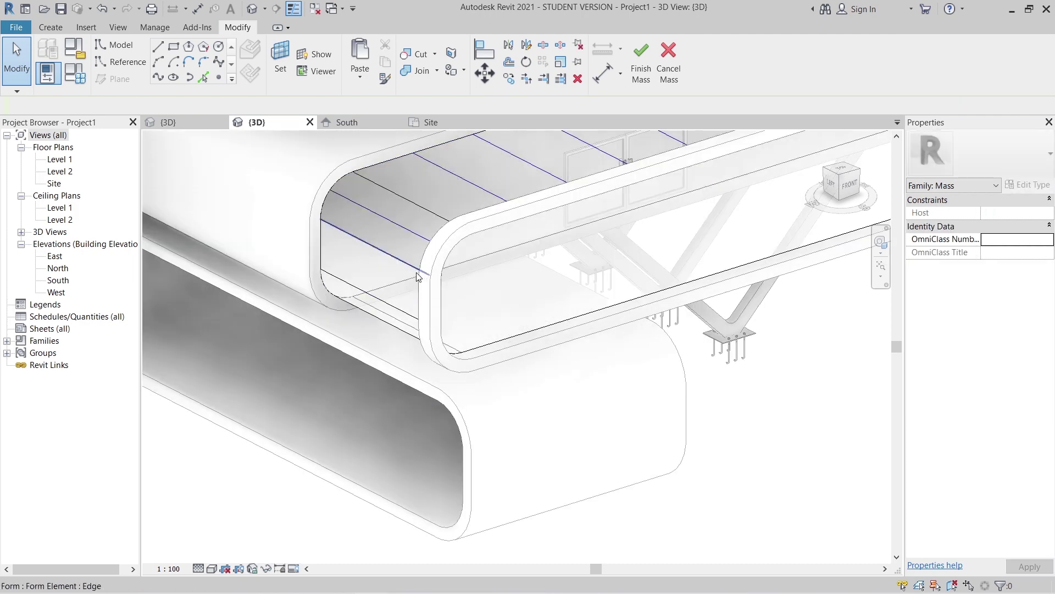
pyautogui.press('Tab')
pyautogui.press('Tab')
pyautogui.press('Tab')
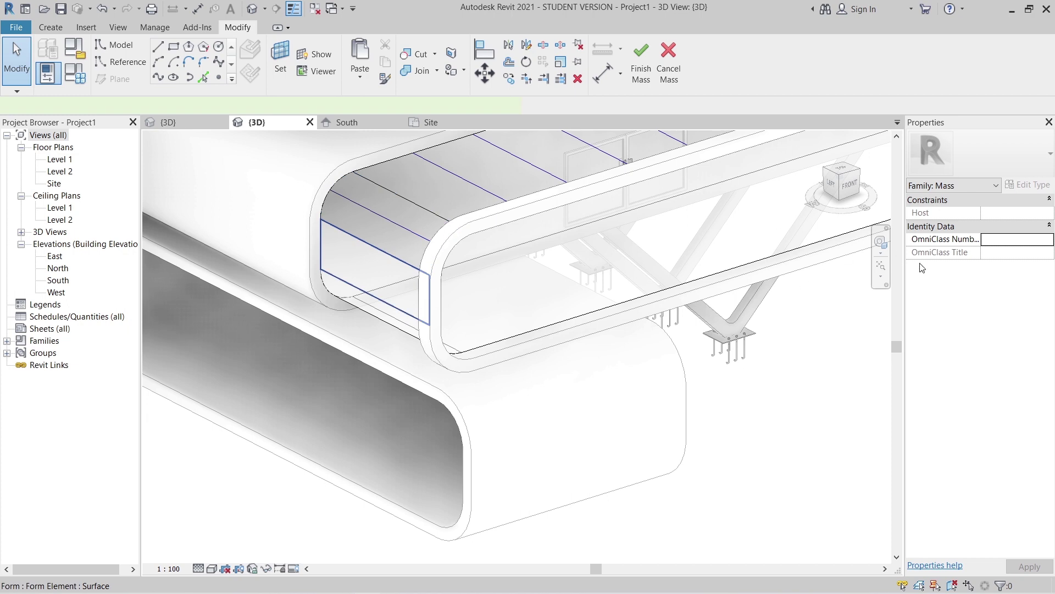
pyautogui.click(375, 274)
pyautogui.click(718, 59)
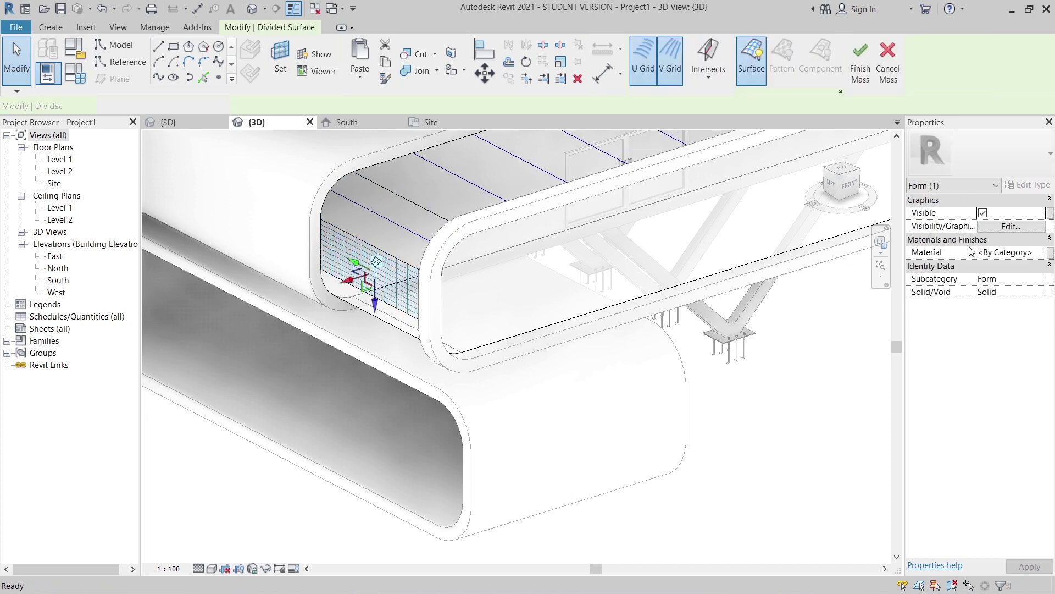
pyautogui.click(1017, 260)
pyautogui.click(1018, 257)
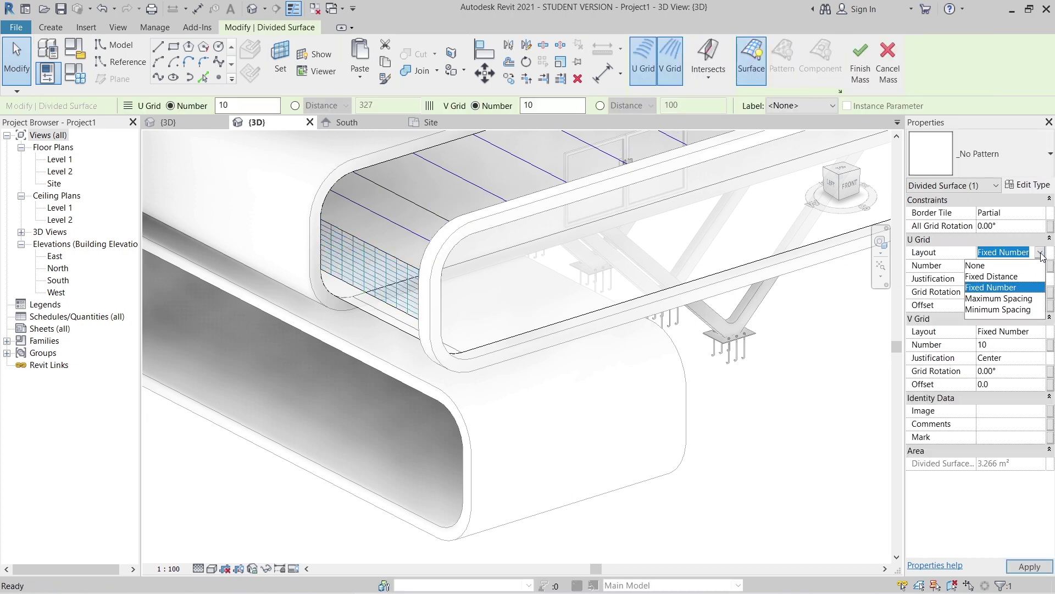
pyautogui.click(1017, 266)
pyautogui.click(1005, 293)
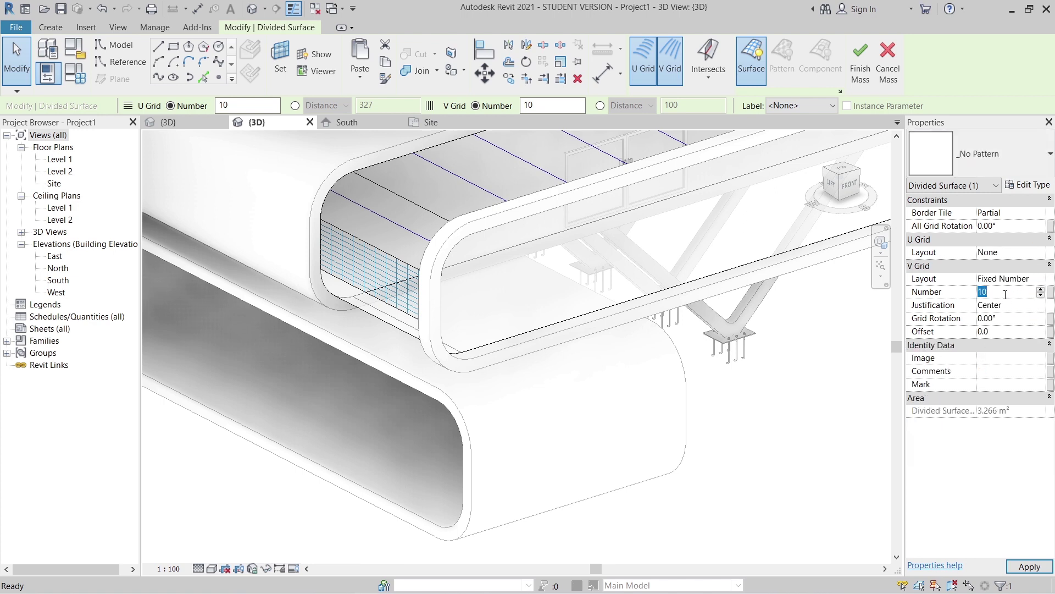
pyautogui.click(754, 531)
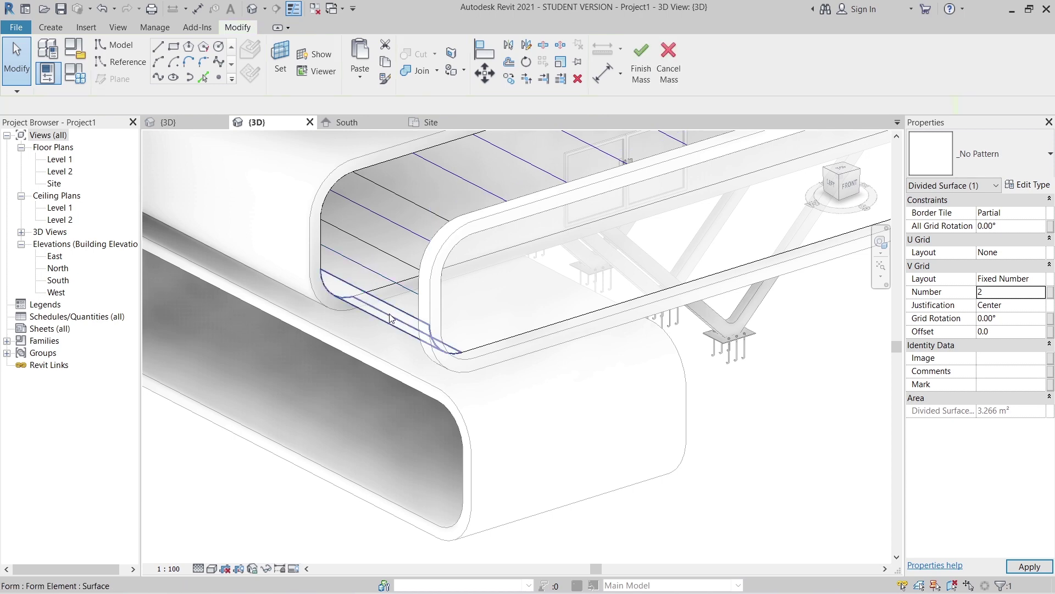
# Divide the form's upper-right curved corner surface with the U grid layout set to None and the V grid number to 2.
pyautogui.click(434, 319)
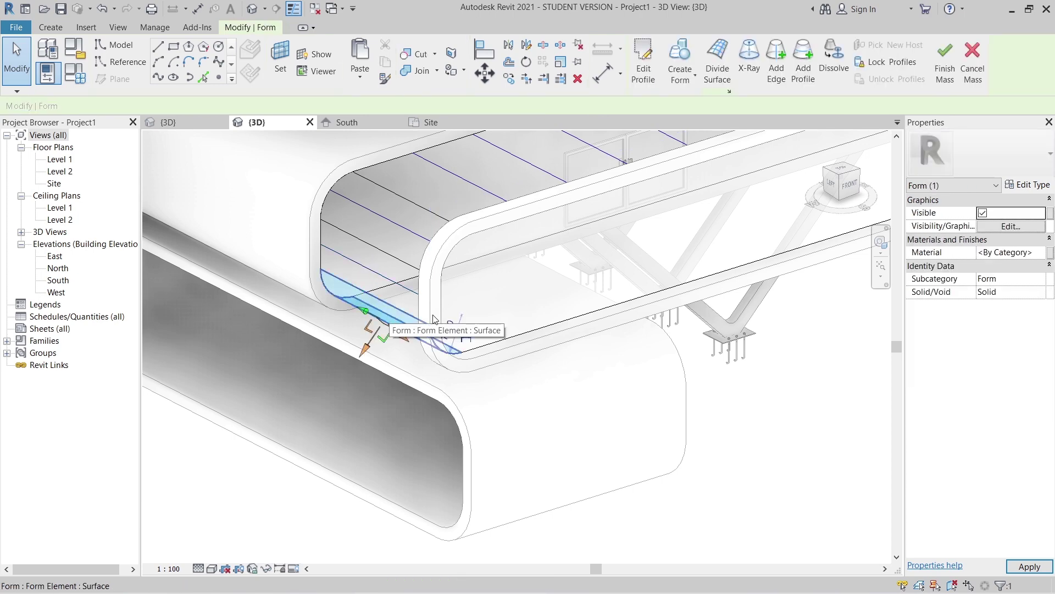
pyautogui.keyDown('shift'); pyautogui.moveTo(701, 449); pyautogui.dragTo(625, 428, button='middle'); pyautogui.keyUp('shift')
pyautogui.scroll(-2, 624, 428)
pyautogui.moveTo(879, 433); pyautogui.dragTo(573, 423, button='middle')
pyautogui.scroll(5, 572, 423)
pyautogui.click(516, 218)
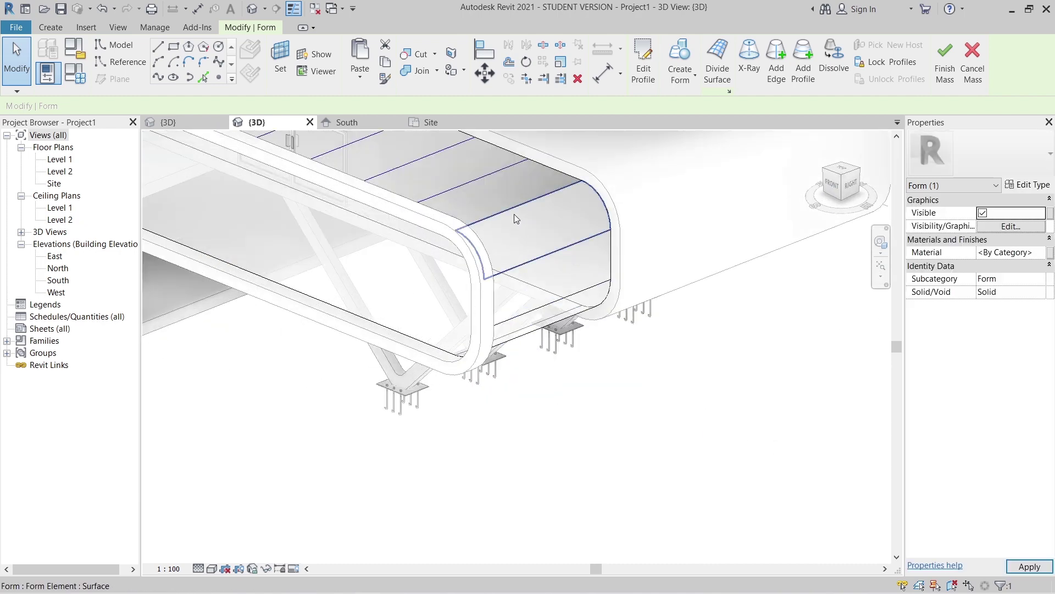
pyautogui.click(720, 59)
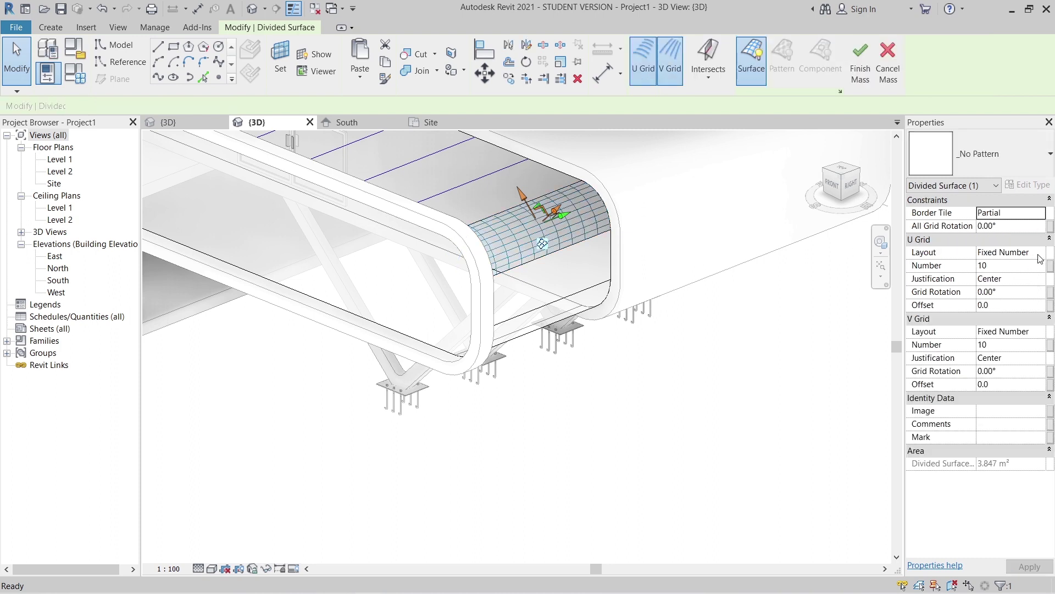
pyautogui.click(1040, 253)
pyautogui.click(981, 265)
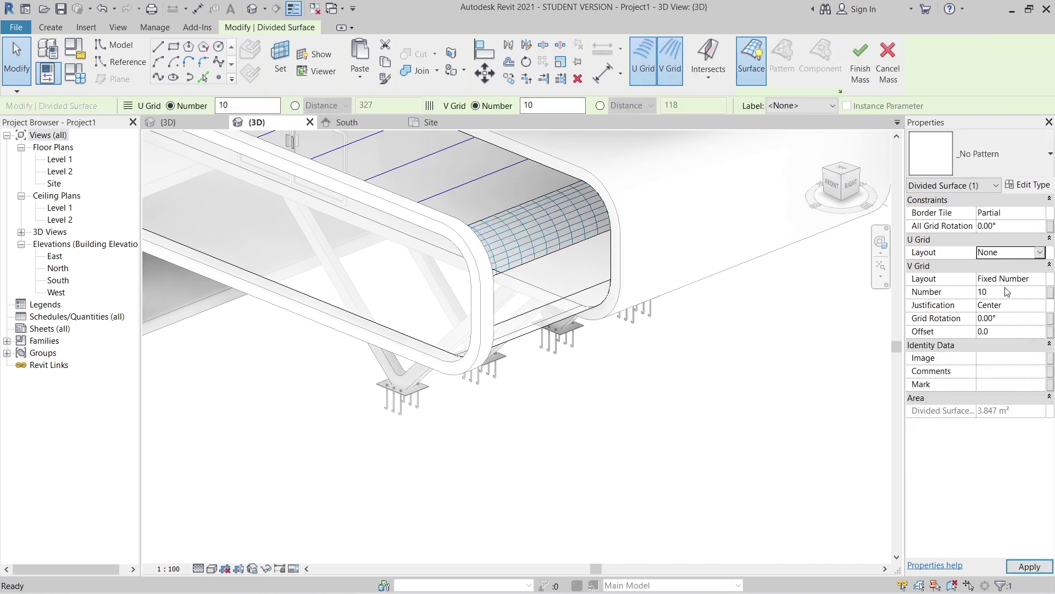
pyautogui.click(1005, 292)
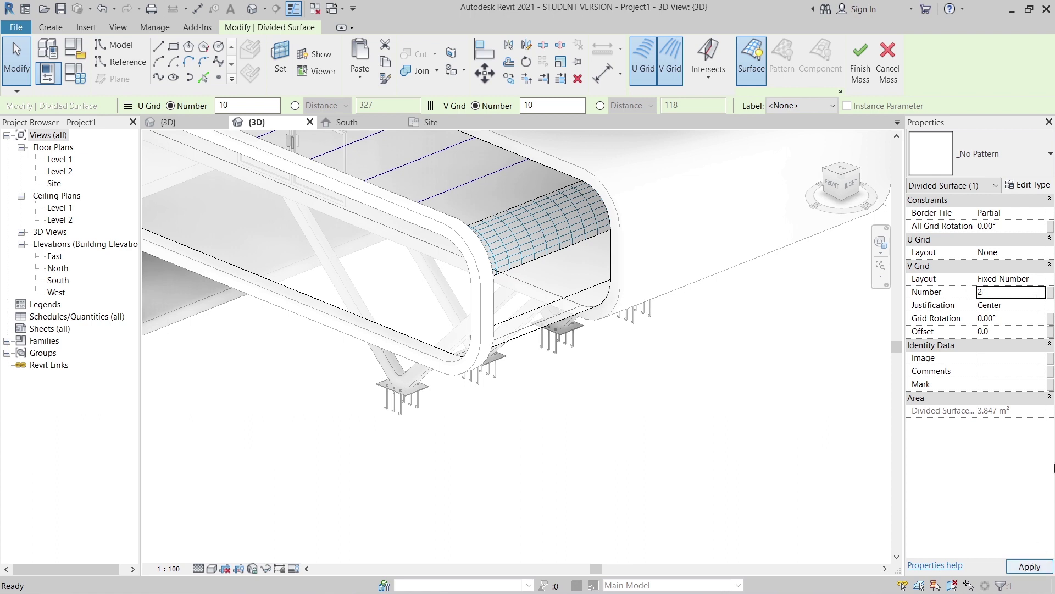
pyautogui.click(655, 431)
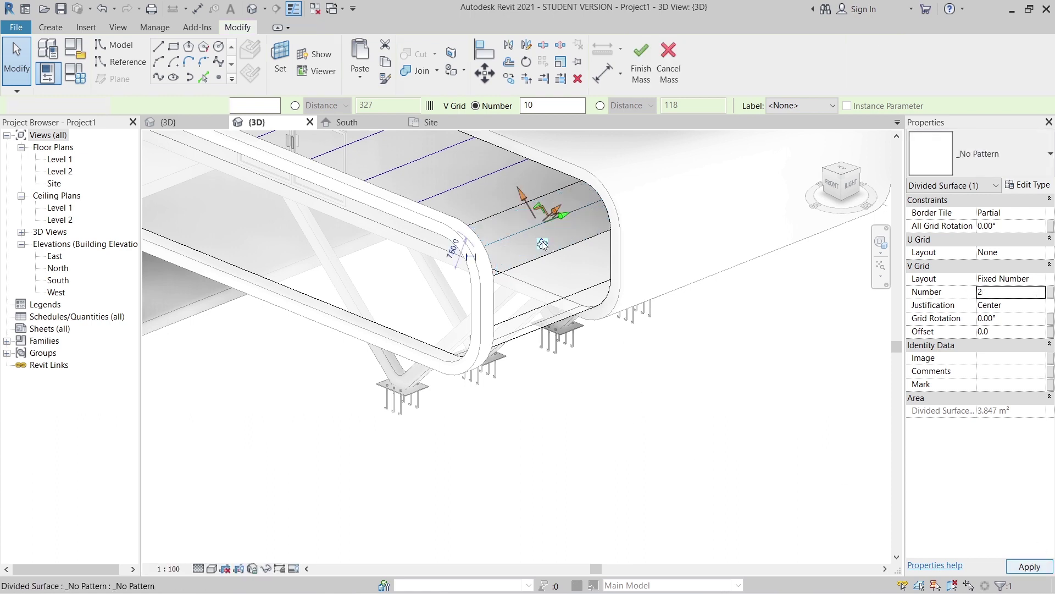
# Divide the form's vertical right side surface with the U grid layout set to None and the V grid number to 2.
pyautogui.press('Tab')
pyautogui.press('Tab')
pyautogui.press('Tab')
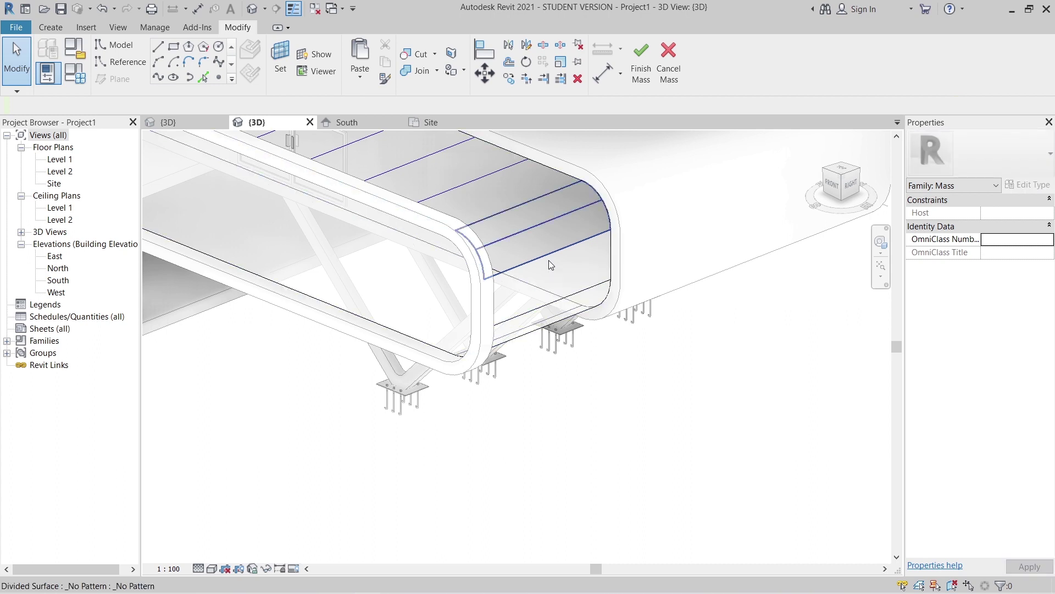
pyautogui.click(548, 260)
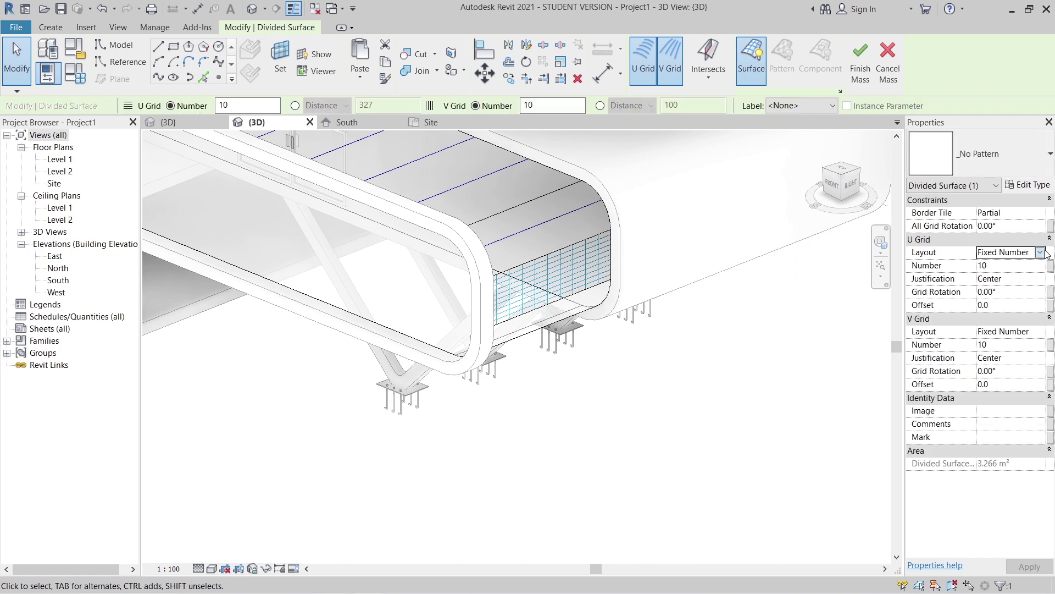
pyautogui.click(1040, 253)
pyautogui.click(992, 266)
pyautogui.click(1002, 292)
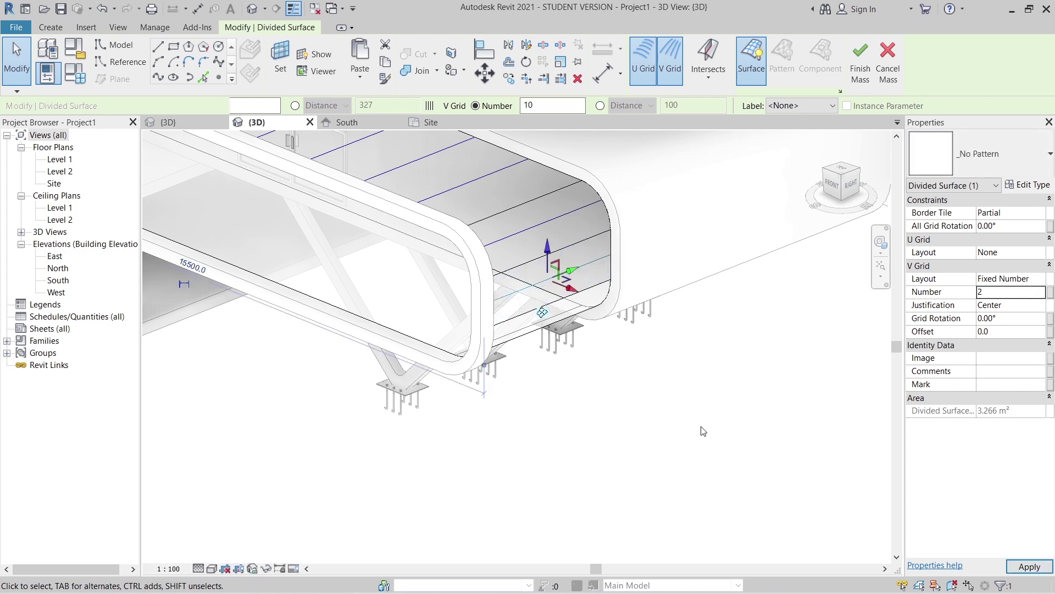
# Turn on Nodes in the surface representation of the form's divided vertical right side surface.
pyautogui.click(669, 429)
pyautogui.scroll(-1, 606, 435)
pyautogui.moveTo(606, 435); pyautogui.dragTo(646, 450, button='middle')
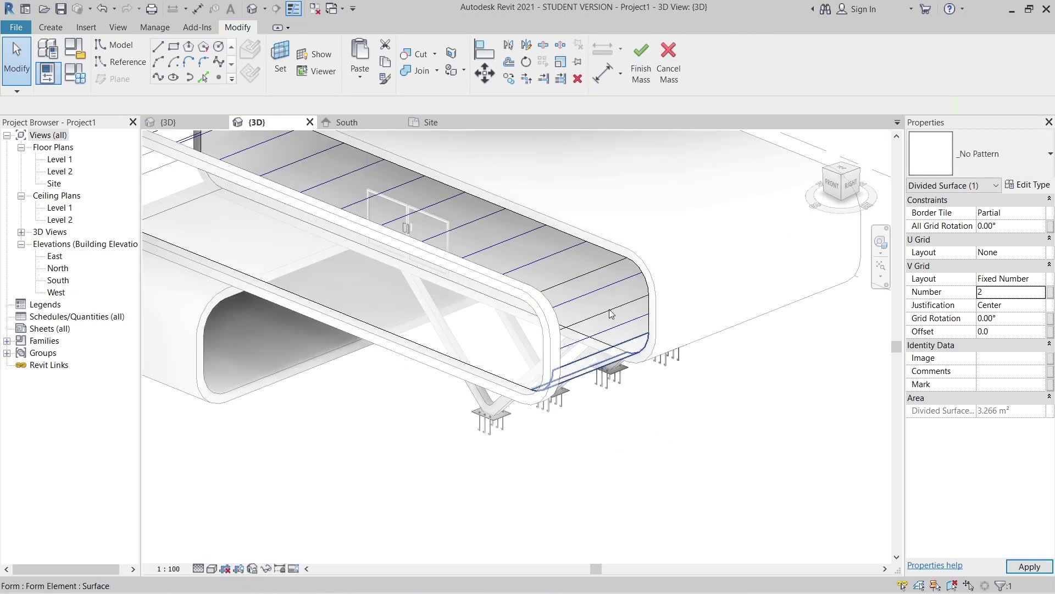
pyautogui.click(608, 329)
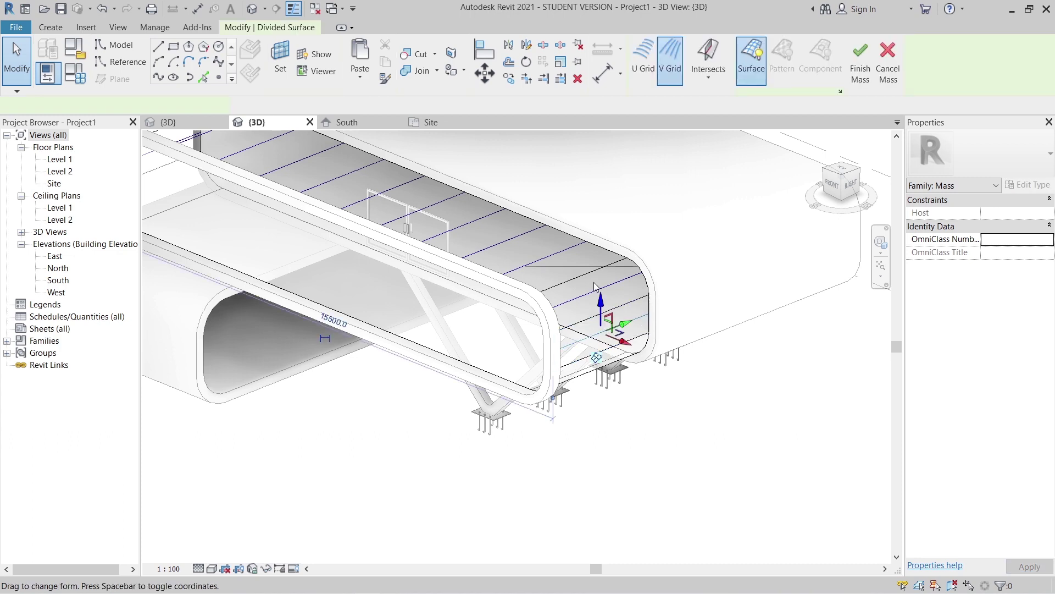
pyautogui.click(841, 91)
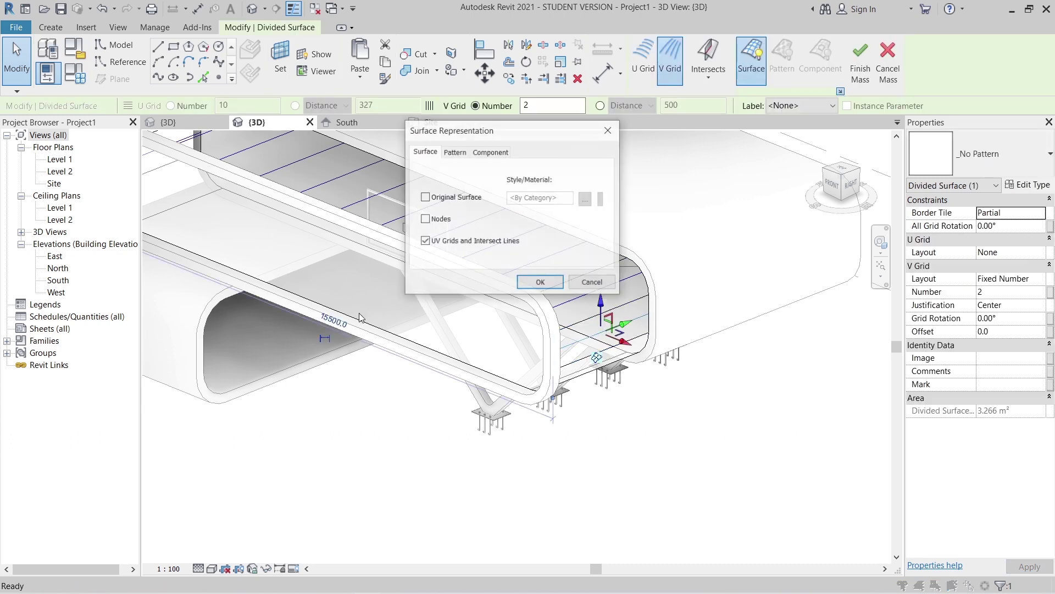
pyautogui.click(539, 282)
pyautogui.press('Escape')
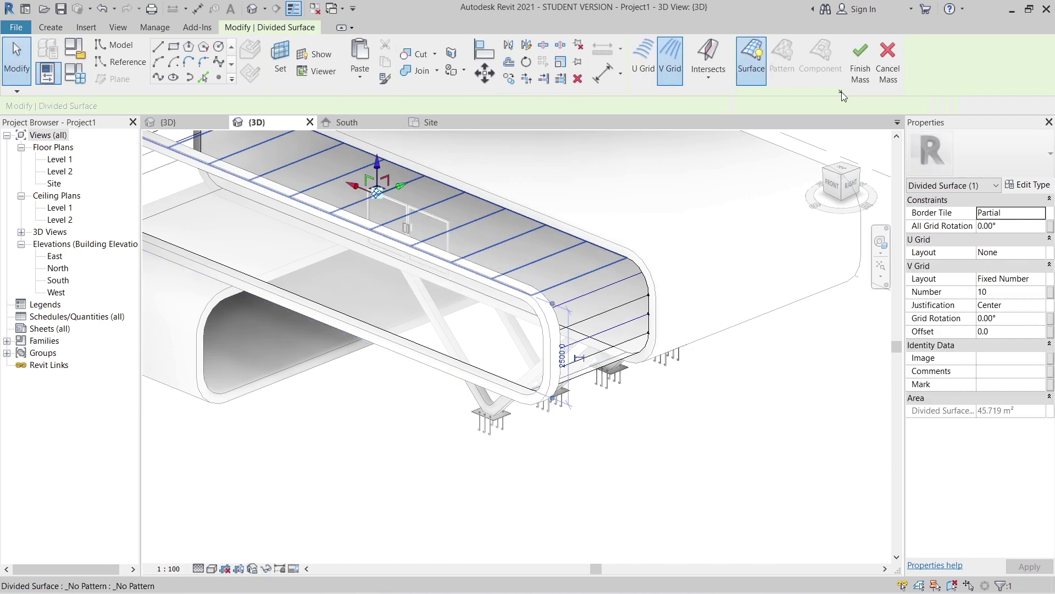
# Turn on Nodes in the surface representation of the form's divided top surface.
pyautogui.click(841, 92)
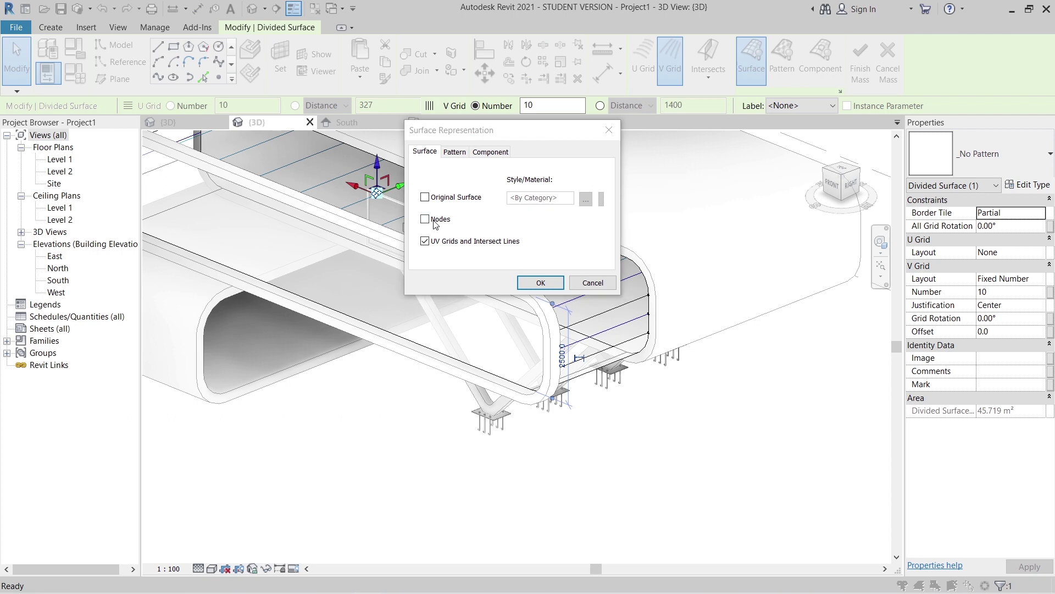
pyautogui.click(434, 221)
pyautogui.click(540, 283)
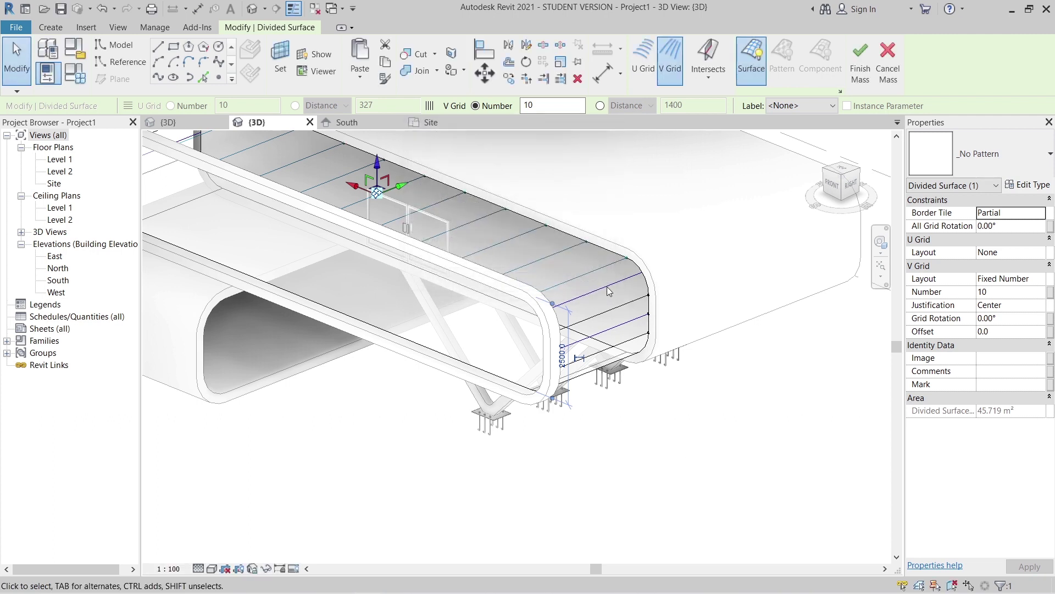
pyautogui.press('Escape')
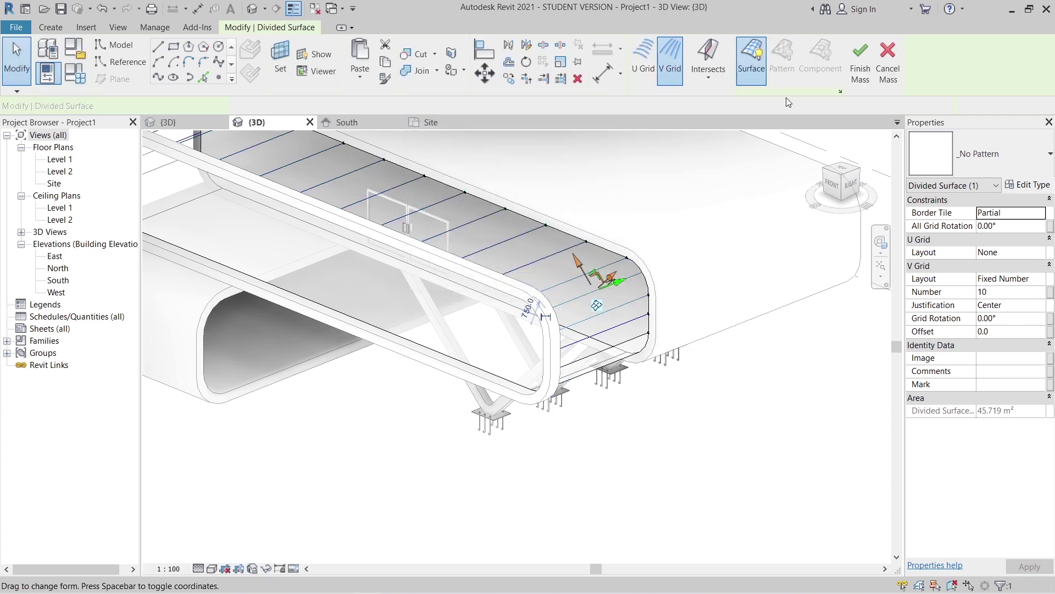
# Turn on Nodes in the surface representation of the form's upper-right curved corner surface.
pyautogui.click(840, 92)
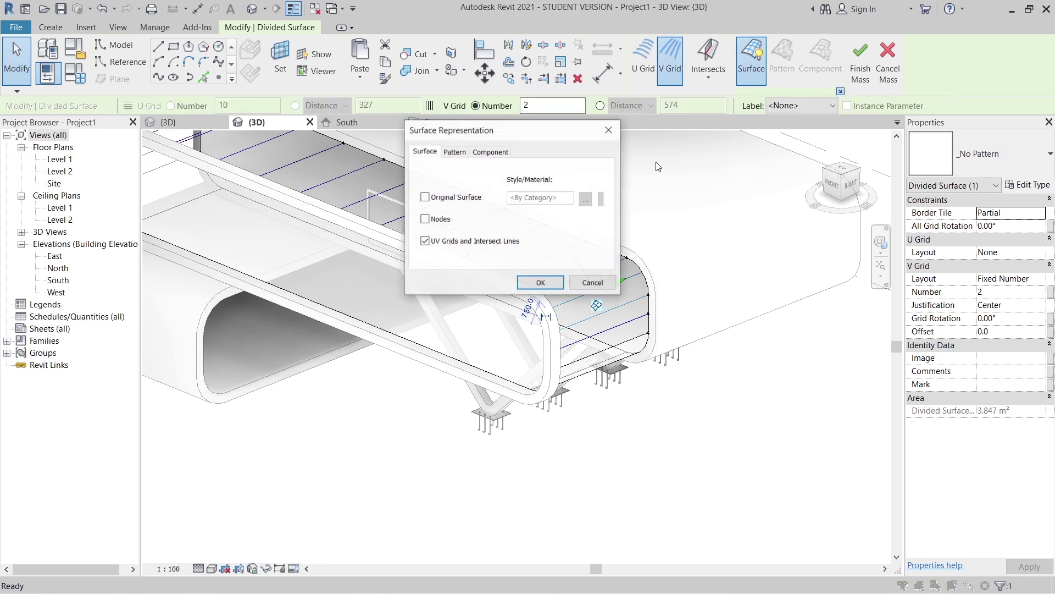
pyautogui.click(440, 219)
pyautogui.click(426, 219)
pyautogui.click(541, 282)
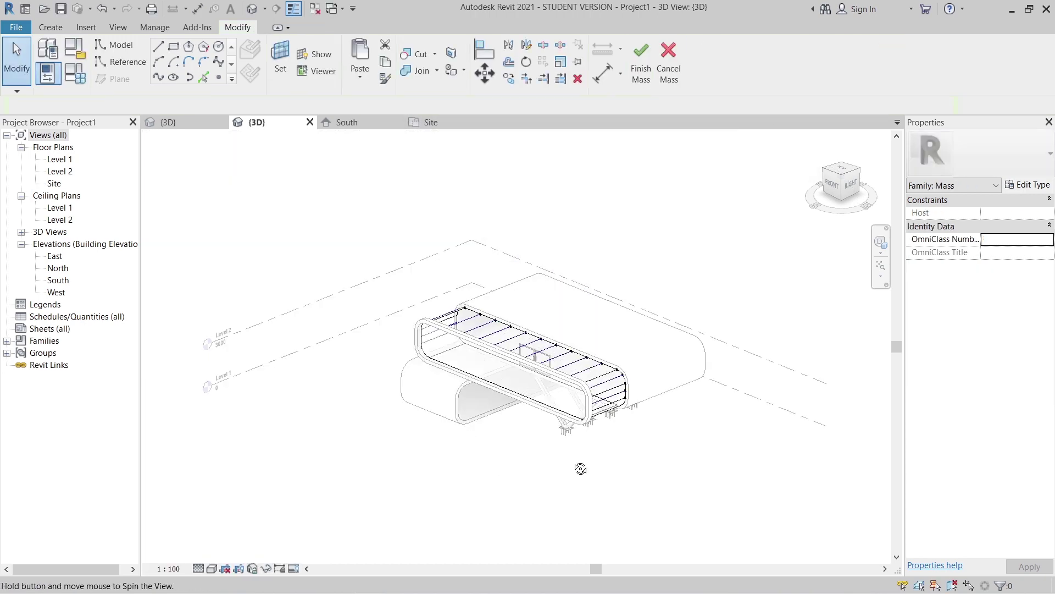
# Turn on Nodes in the surface representation of the form's divided vertical left side surface.
pyautogui.keyDown('shift'); pyautogui.moveTo(580, 466); pyautogui.dragTo(597, 465, button='middle'); pyautogui.keyUp('shift')
pyautogui.scroll(8, 440, 396)
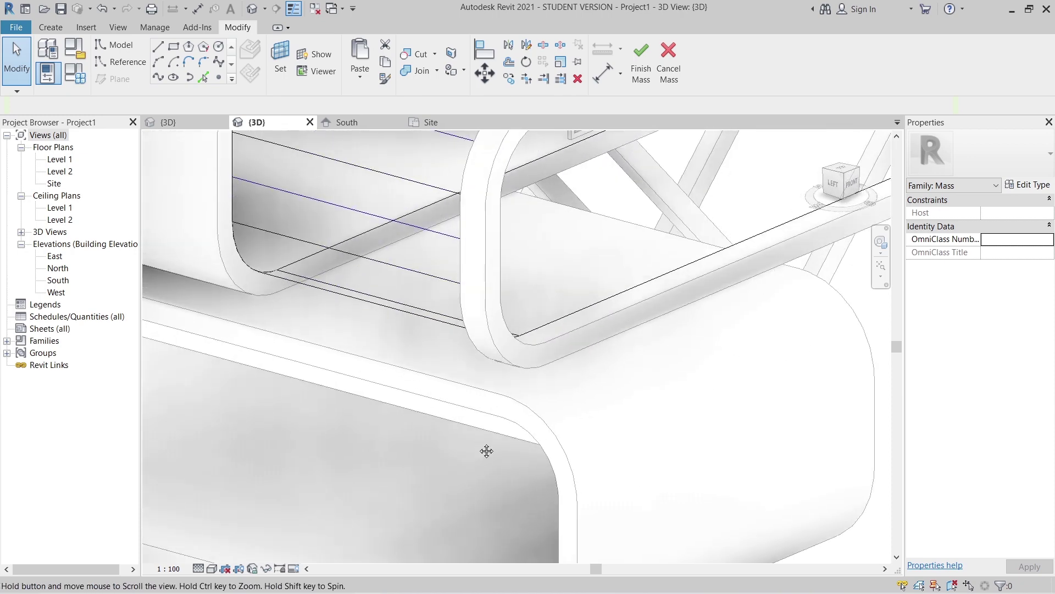
pyautogui.moveTo(486, 447); pyautogui.dragTo(459, 382, button='middle')
pyautogui.click(479, 331)
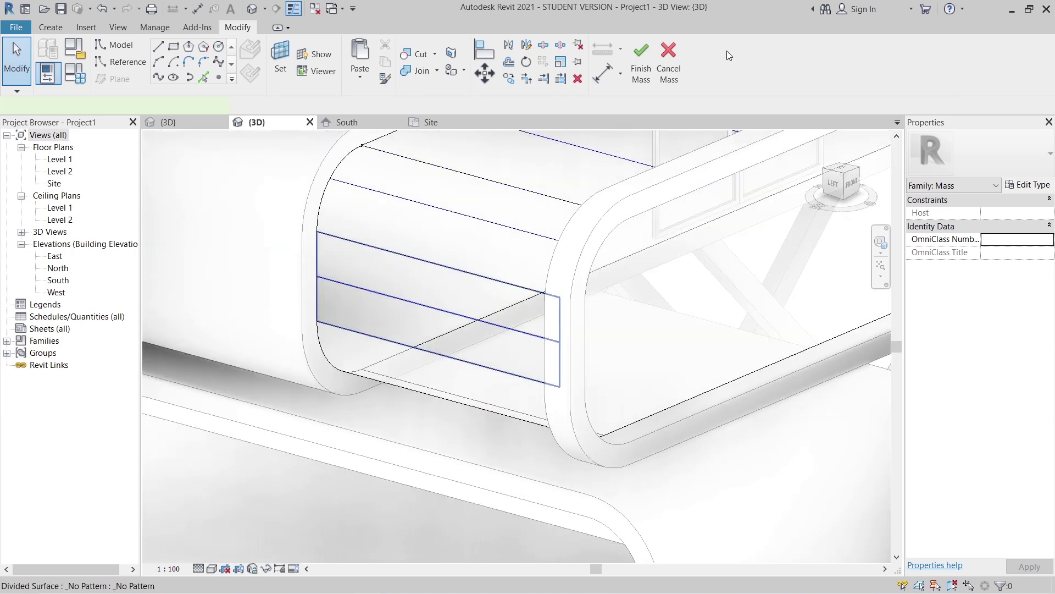
pyautogui.click(840, 91)
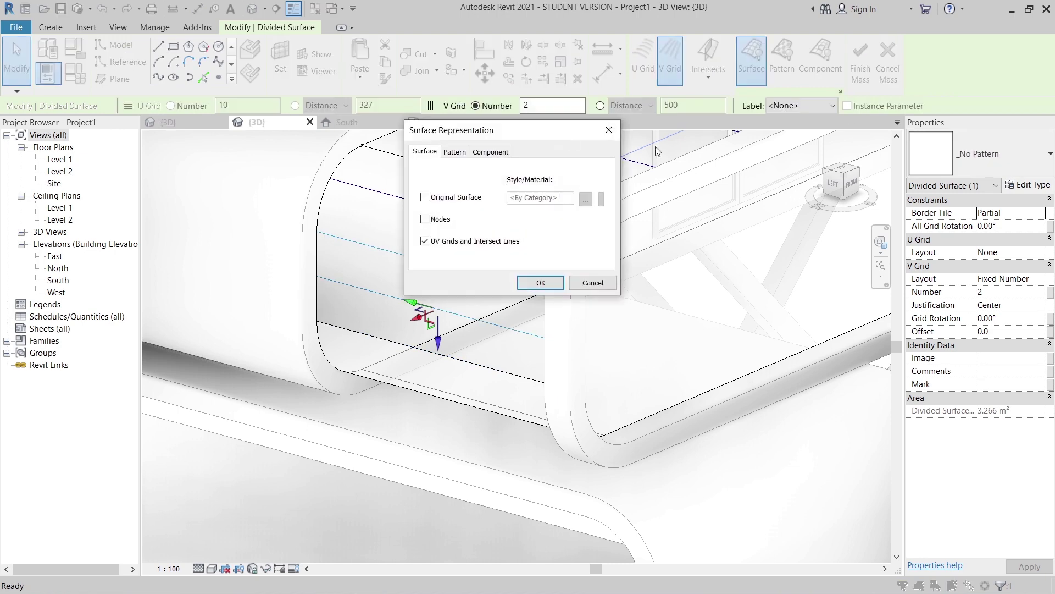
pyautogui.click(442, 220)
pyautogui.click(541, 283)
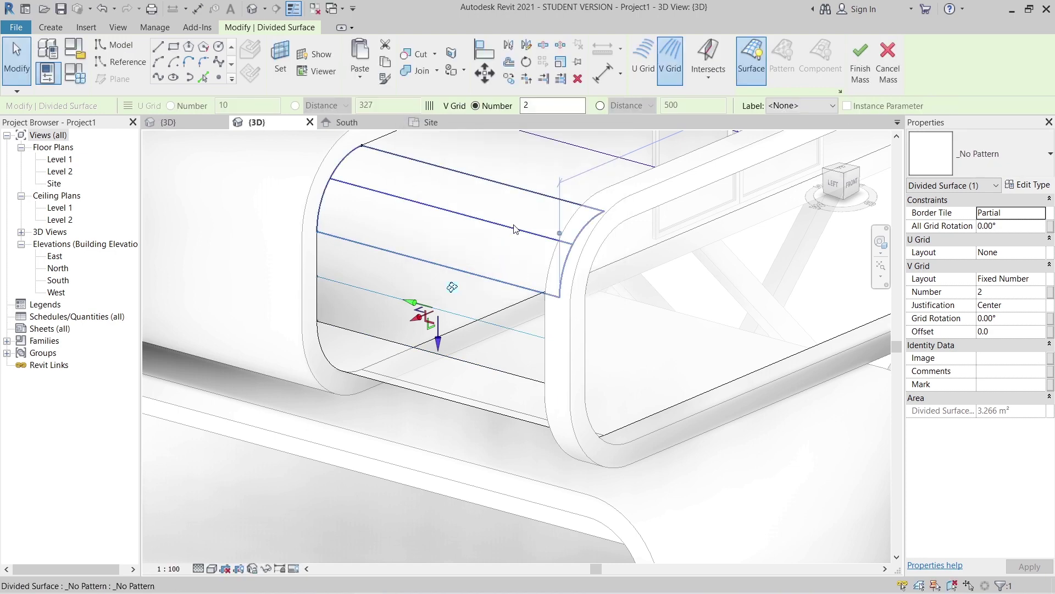
# Turn on Nodes in the surface representation of the form's upper-left curved corner surface.
pyautogui.click(807, 137)
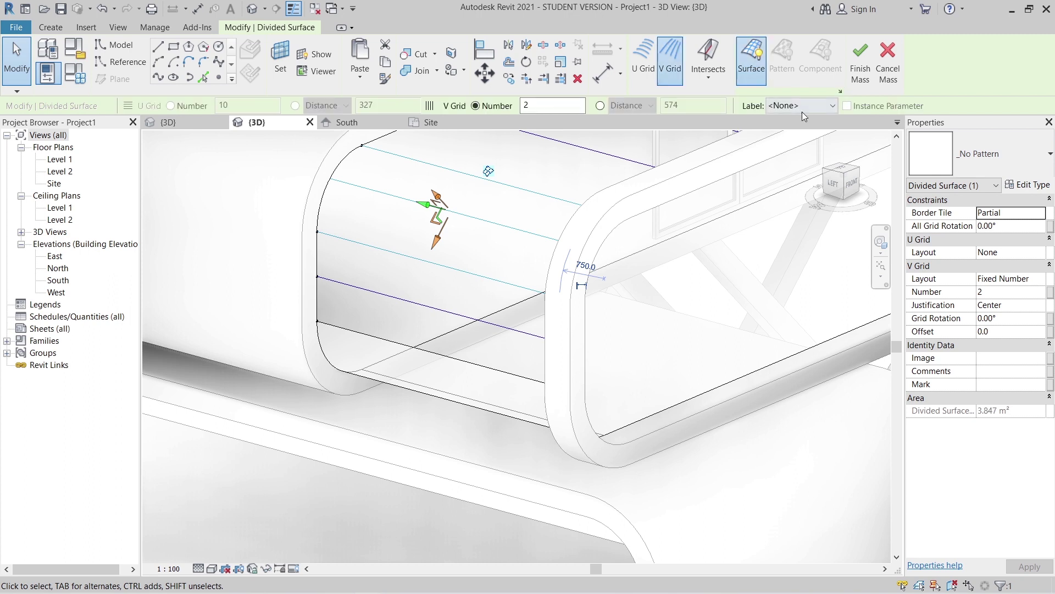
pyautogui.click(841, 91)
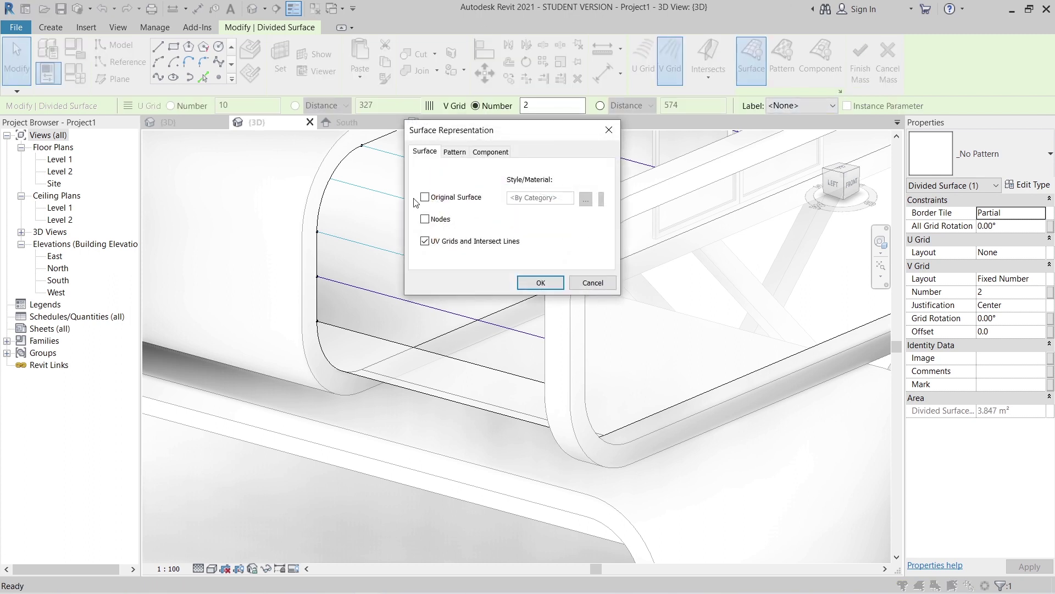
pyautogui.click(539, 282)
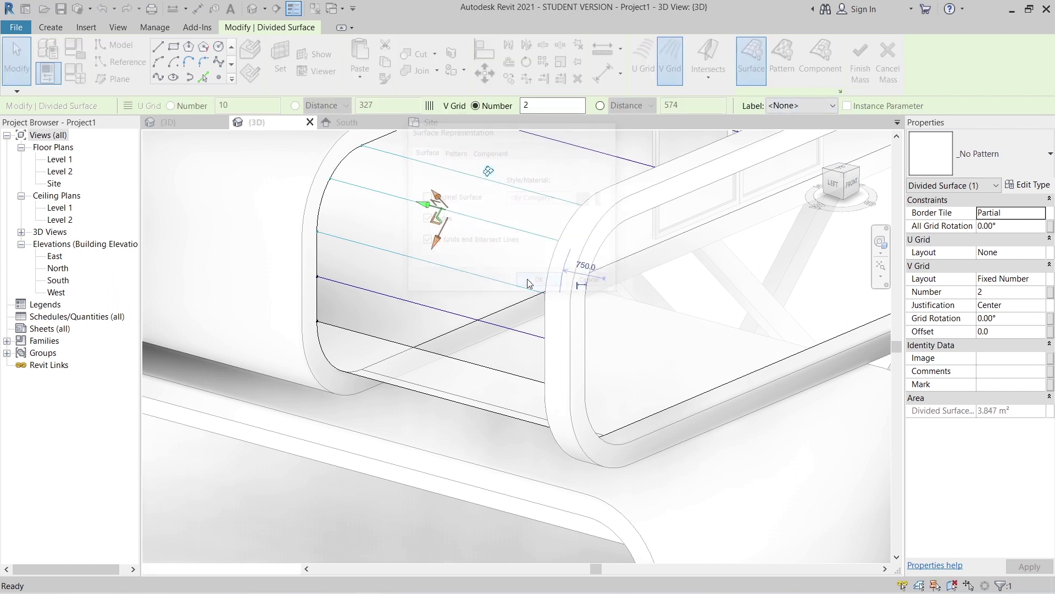
pyautogui.scroll(-3, 526, 456)
pyautogui.press('Escape')
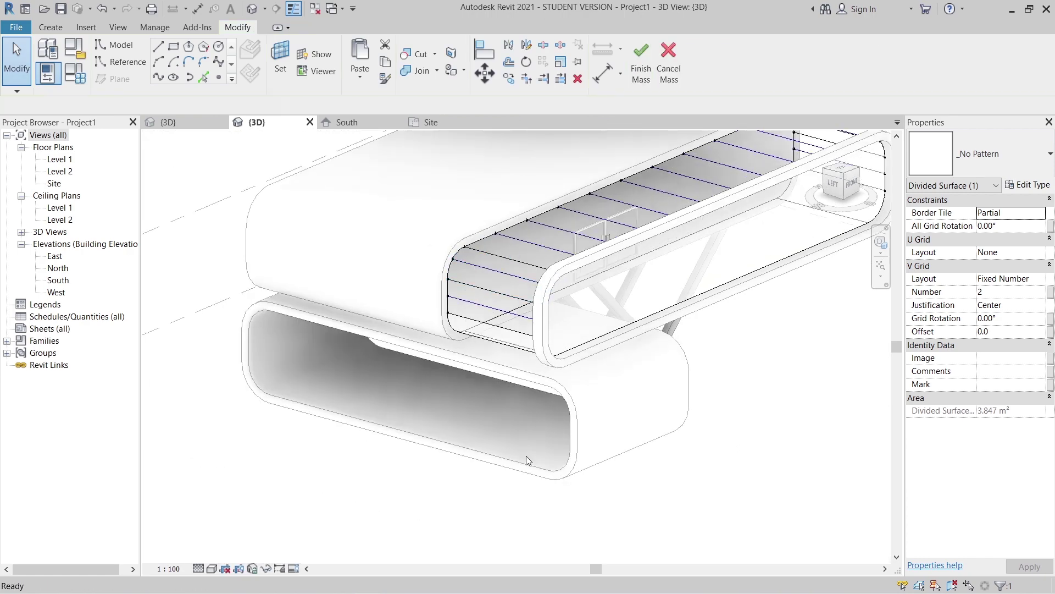
pyautogui.scroll(-3, 526, 456)
pyautogui.keyDown('shift'); pyautogui.moveTo(526, 456); pyautogui.dragTo(641, 491, button='middle'); pyautogui.keyUp('shift')
pyautogui.scroll(3, 676, 438)
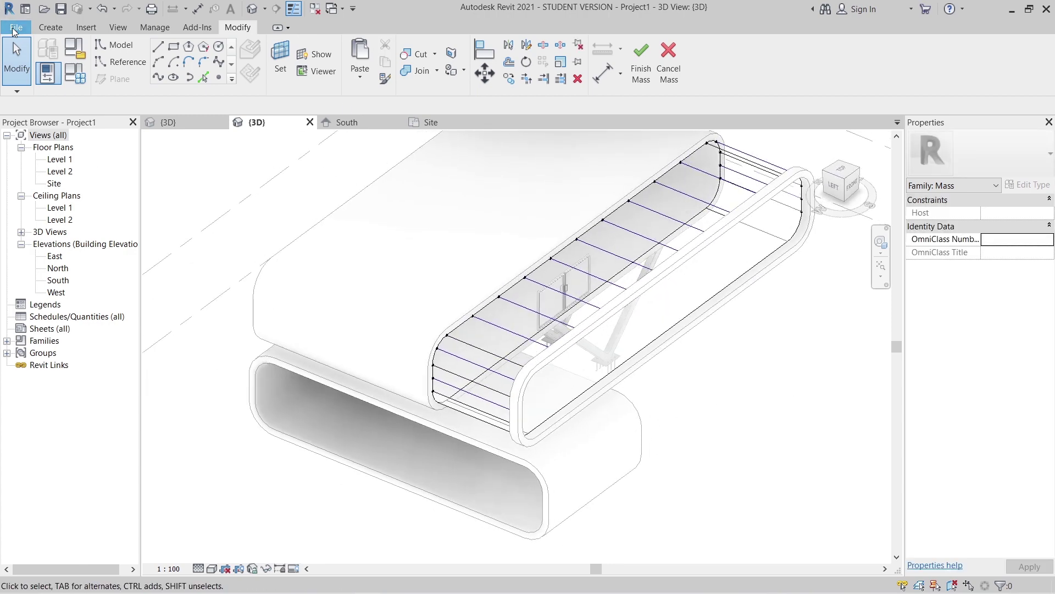
# Create a new family from the English template Metric Generic Model Adaptive.rft.
pyautogui.click(15, 28)
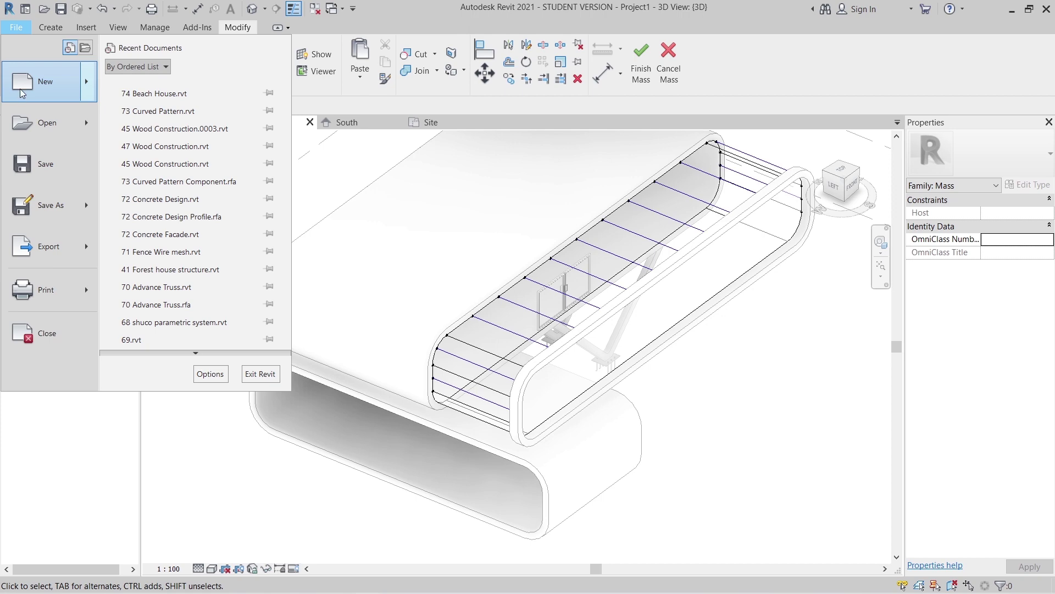
pyautogui.moveTo(22, 93)
pyautogui.click(148, 124)
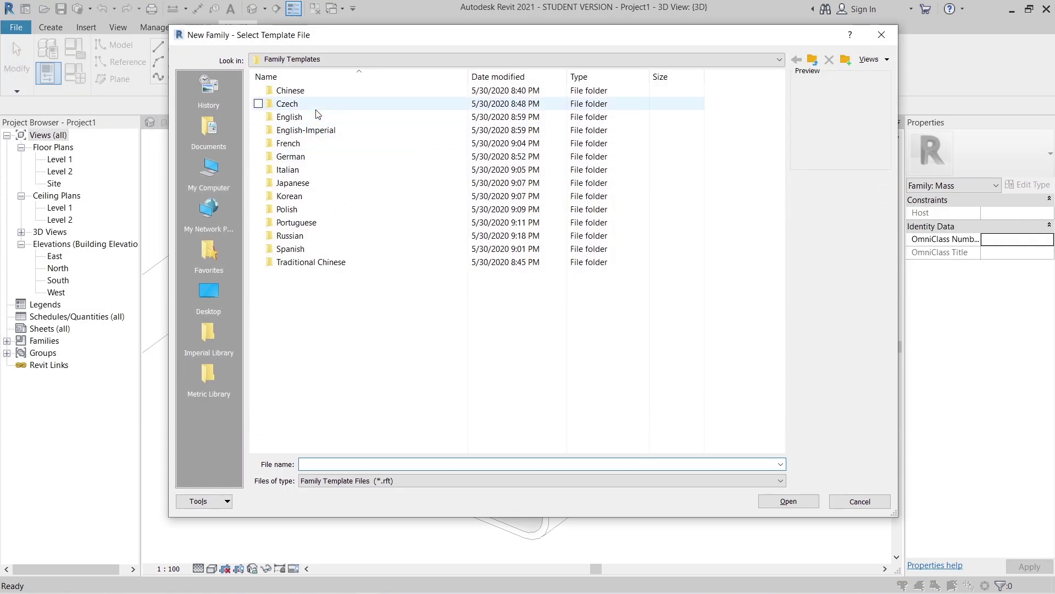
pyautogui.doubleClick(346, 116)
pyautogui.scroll(-2, 401, 211)
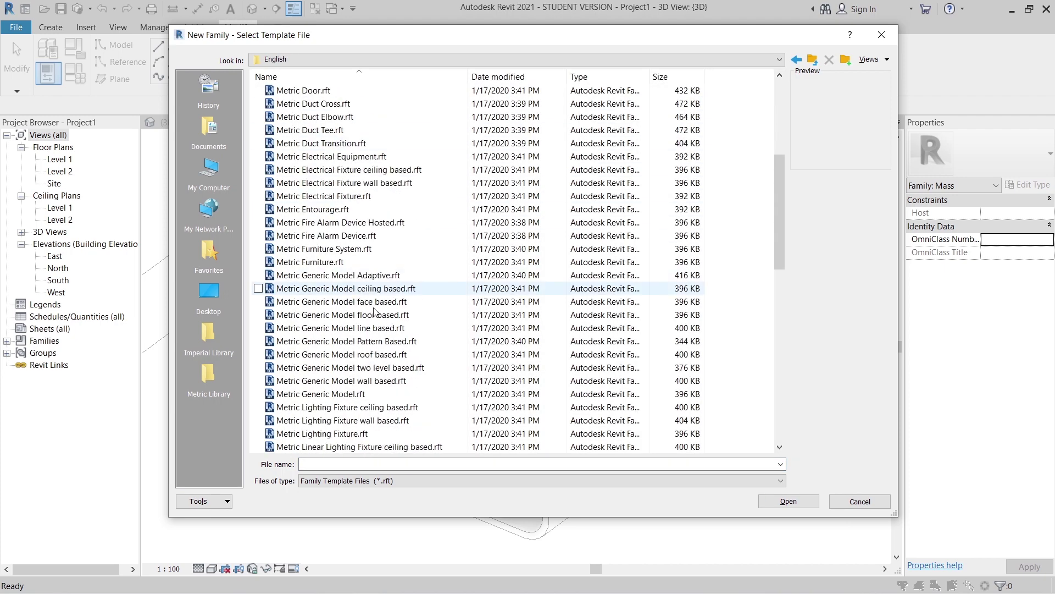
pyautogui.doubleClick(336, 291)
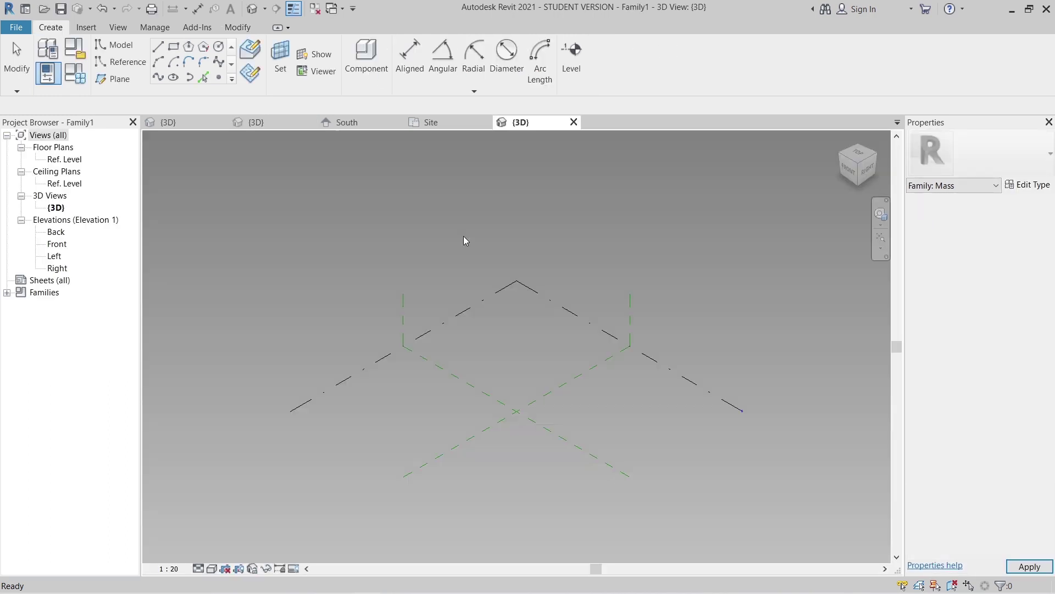
# Place two reference points on the reference level, behind the intersection of the centre reference planes.
pyautogui.click(121, 61)
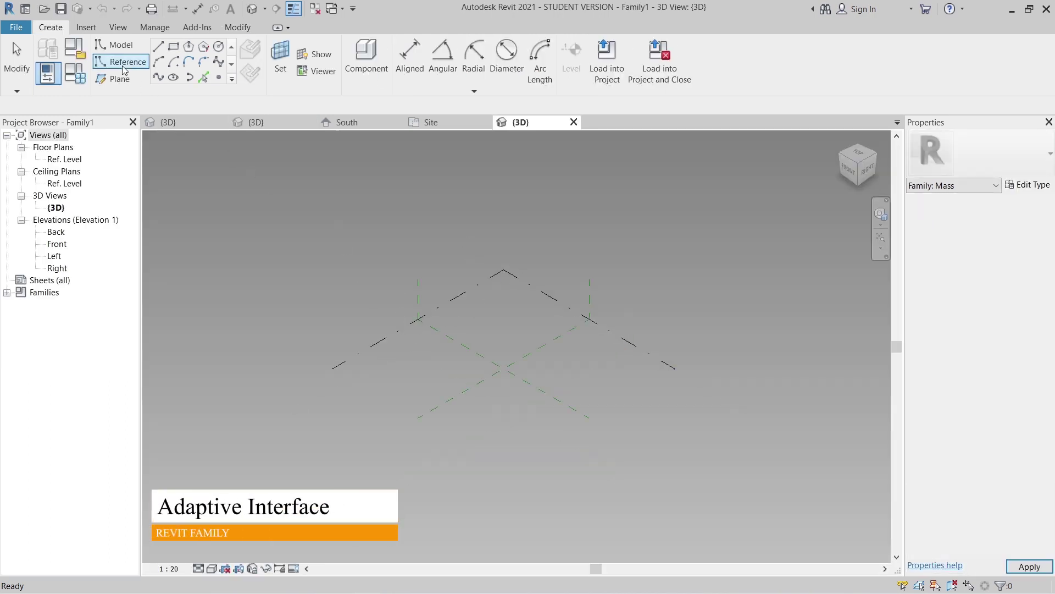
pyautogui.click(219, 78)
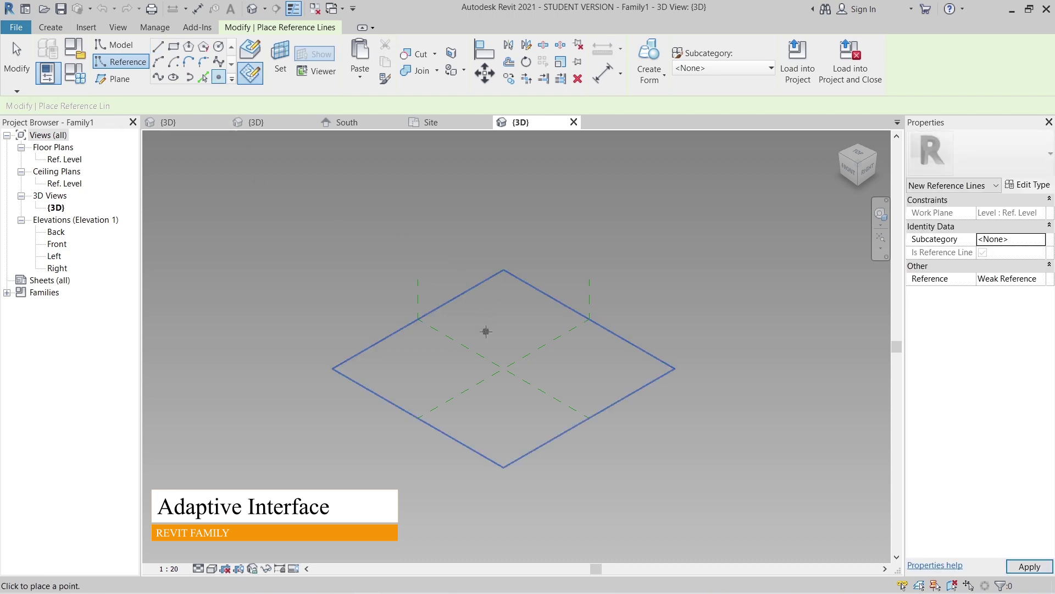
pyautogui.scroll(3, 467, 321)
pyautogui.click(451, 311)
pyautogui.click(509, 280)
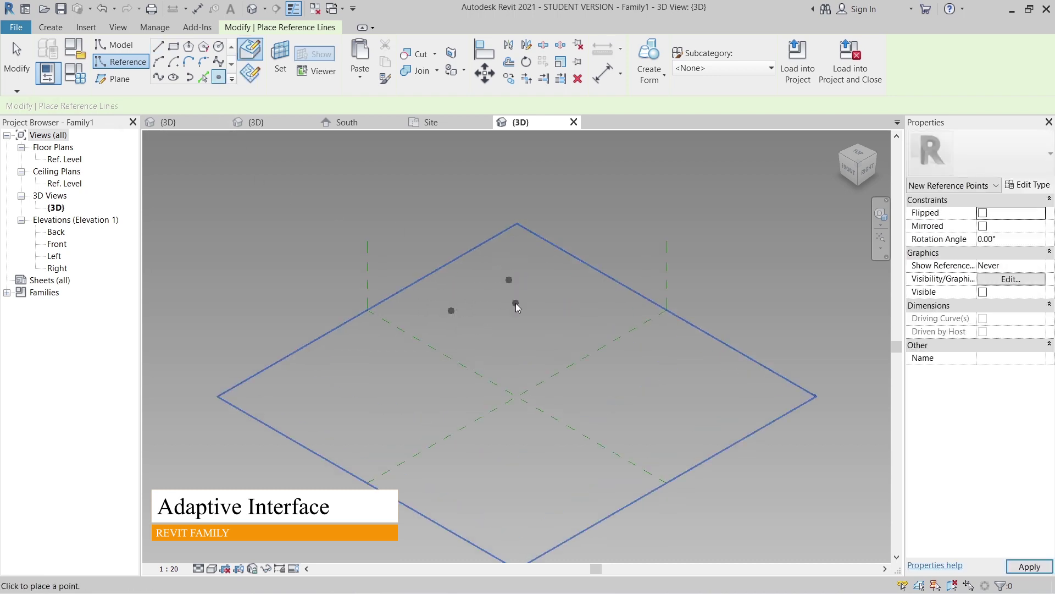
pyautogui.press('Escape')
pyautogui.press('Escape')
# Make both reference points adaptive and connect them with a line.
pyautogui.moveTo(414, 235); pyautogui.dragTo(561, 344)
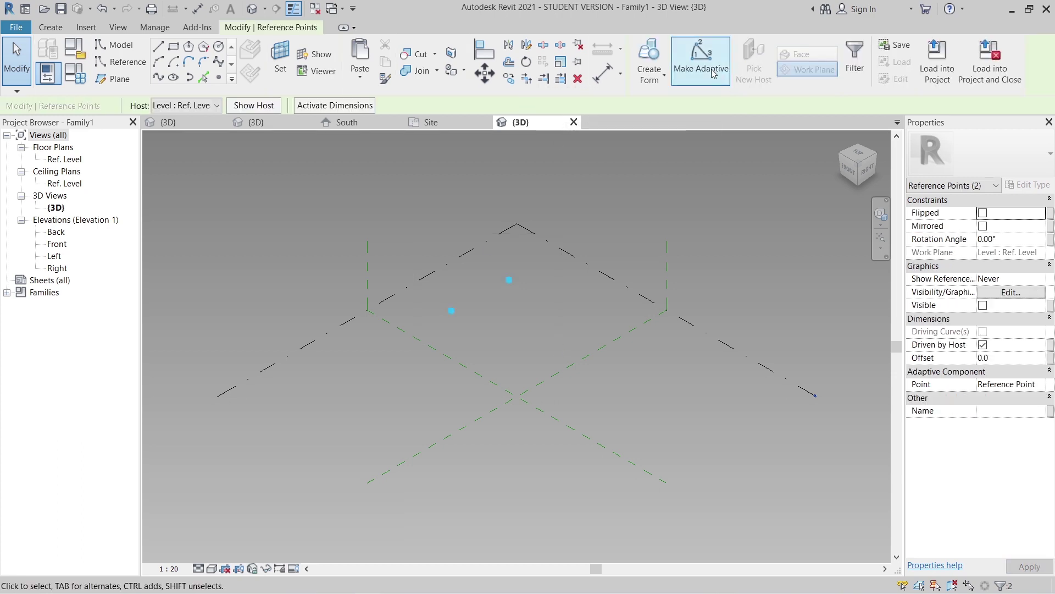
pyautogui.click(701, 60)
pyautogui.click(406, 199)
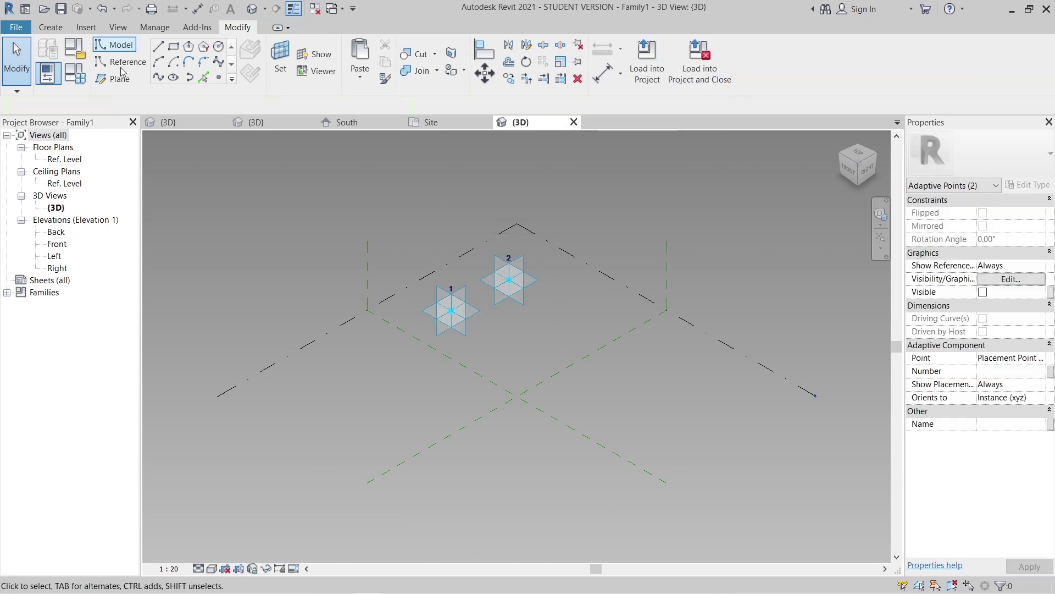
pyautogui.moveTo(378, 201); pyautogui.dragTo(554, 332)
pyautogui.click(384, 229)
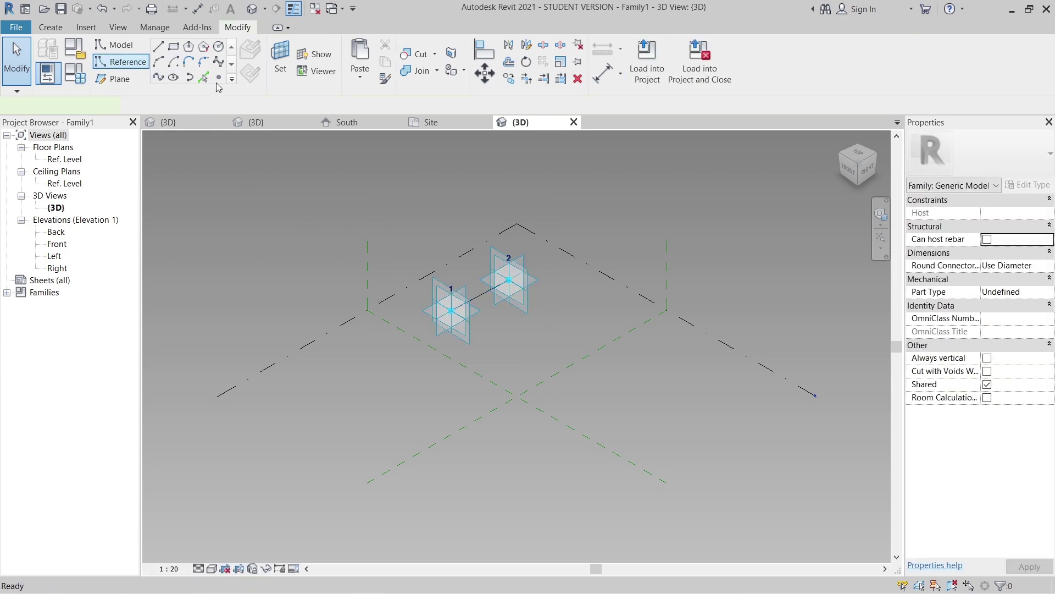
# Place a reference point at the midpoint of the line between the two adaptive points.
pyautogui.click(158, 47)
pyautogui.scroll(5, 479, 294)
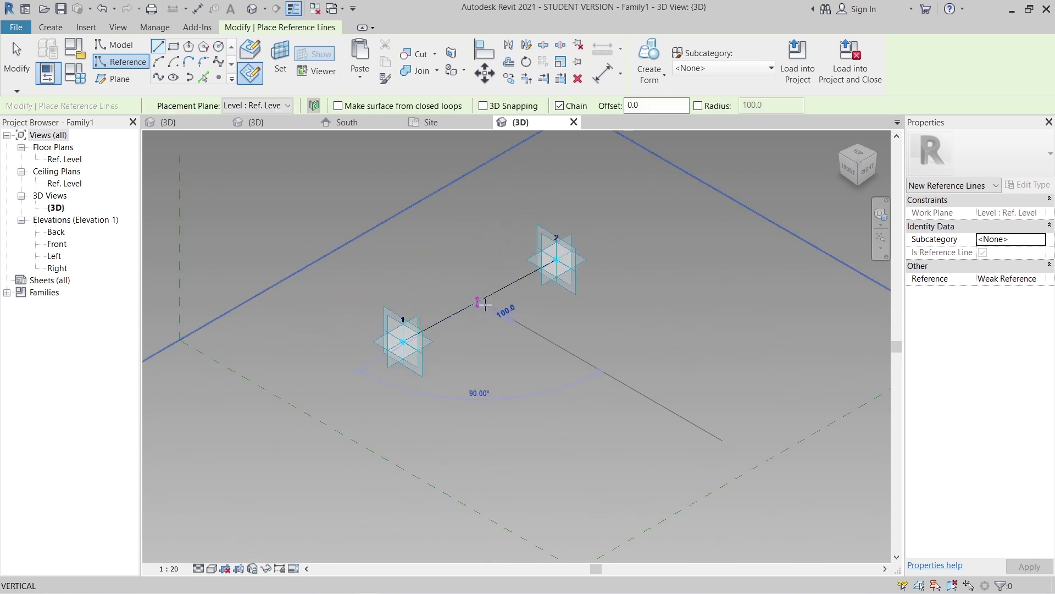
pyautogui.click(219, 77)
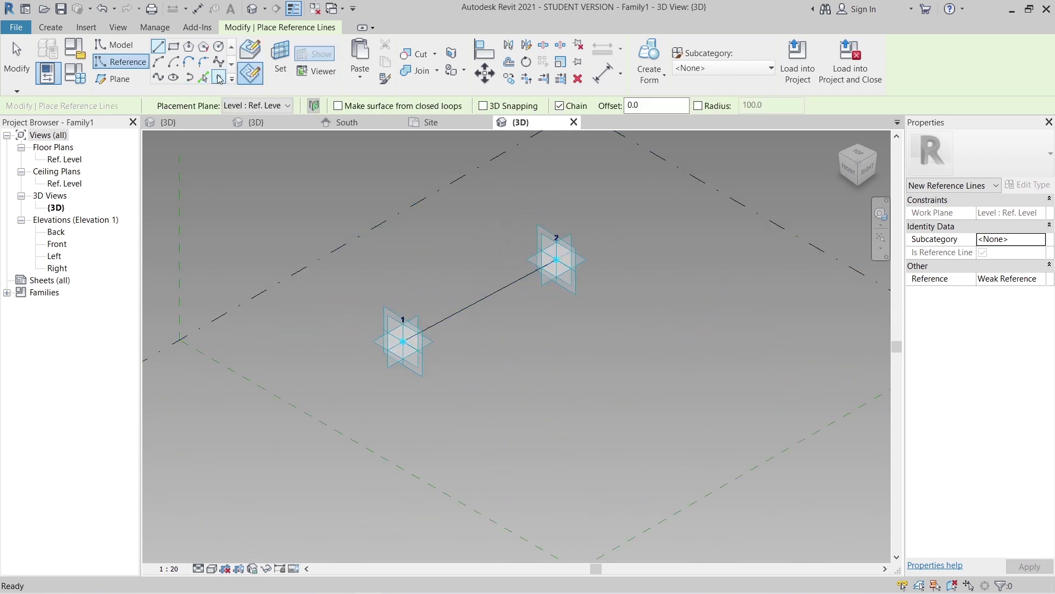
pyautogui.click(479, 300)
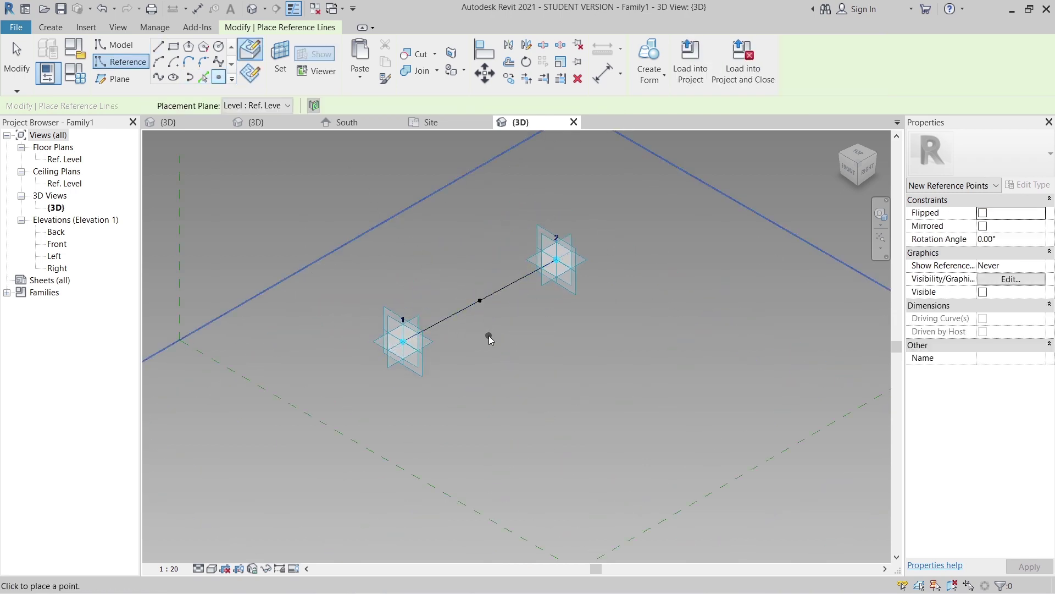
pyautogui.press('Escape')
# Draw a model-line rectangle about 100 mm square on the midpoint reference point's work plane, starting at that point.
pyautogui.click(281, 60)
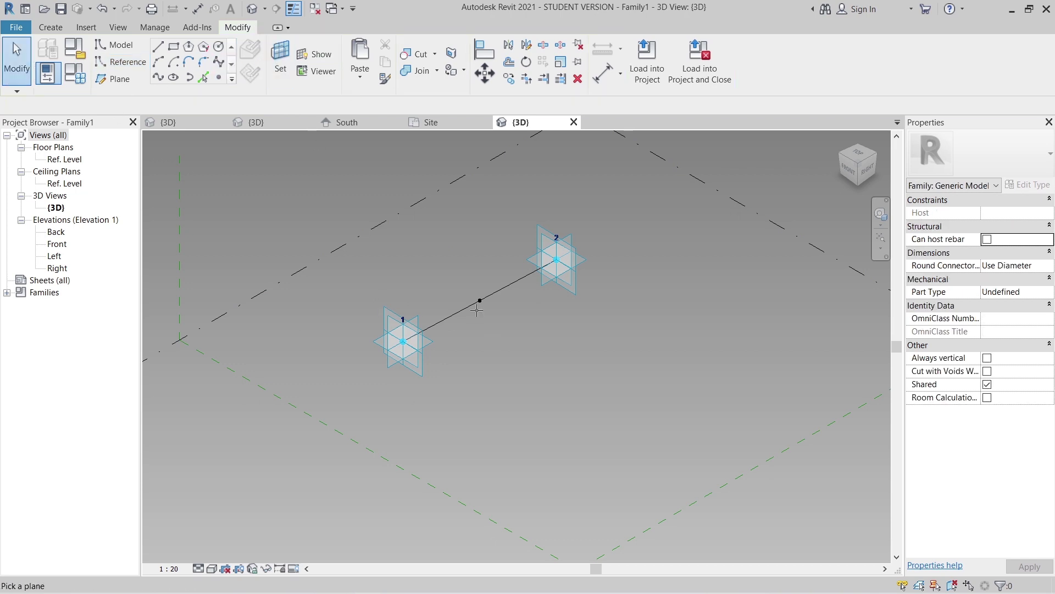
pyautogui.click(481, 300)
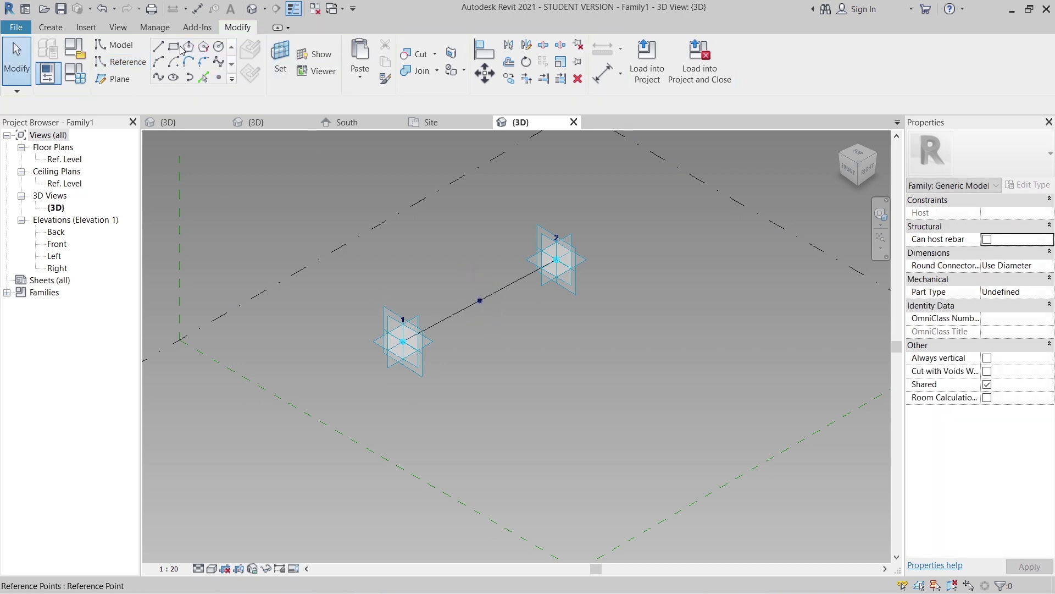
pyautogui.press('l')
pyautogui.press('i')
pyautogui.scroll(5, 490, 302)
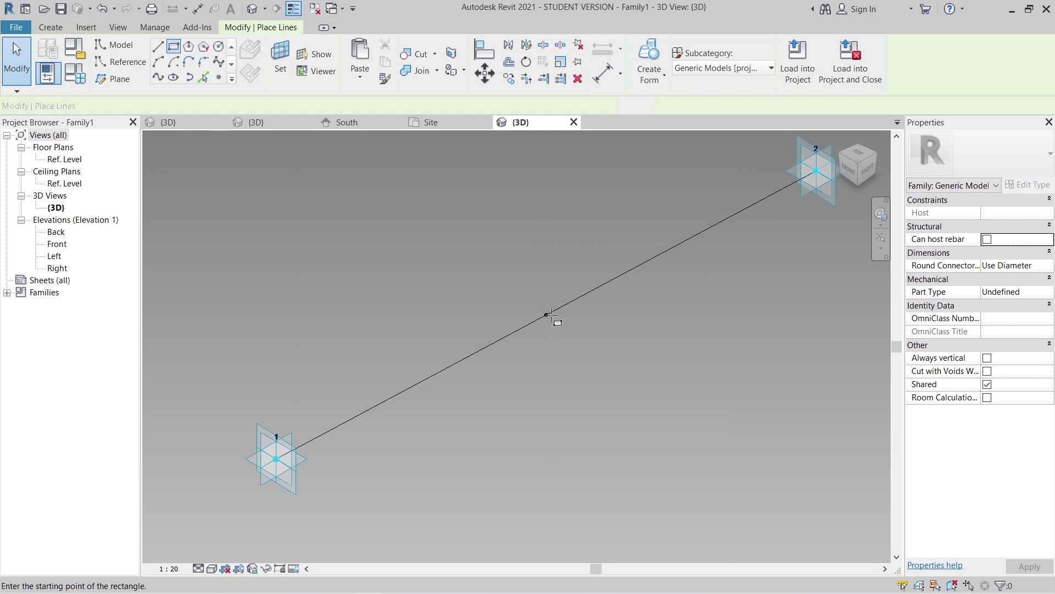
pyautogui.click(546, 315)
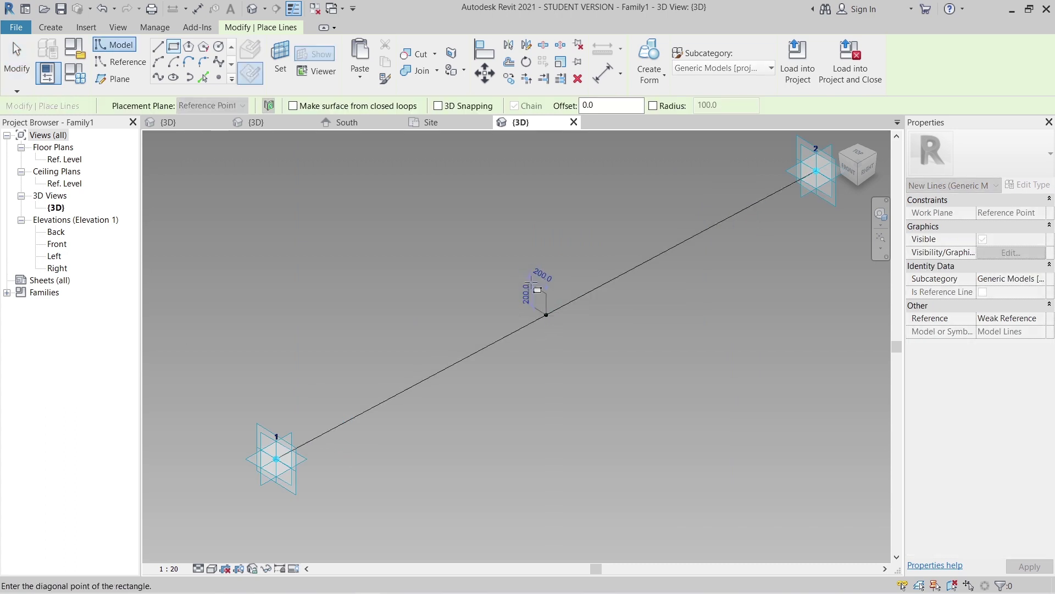
pyautogui.scroll(2, 532, 282)
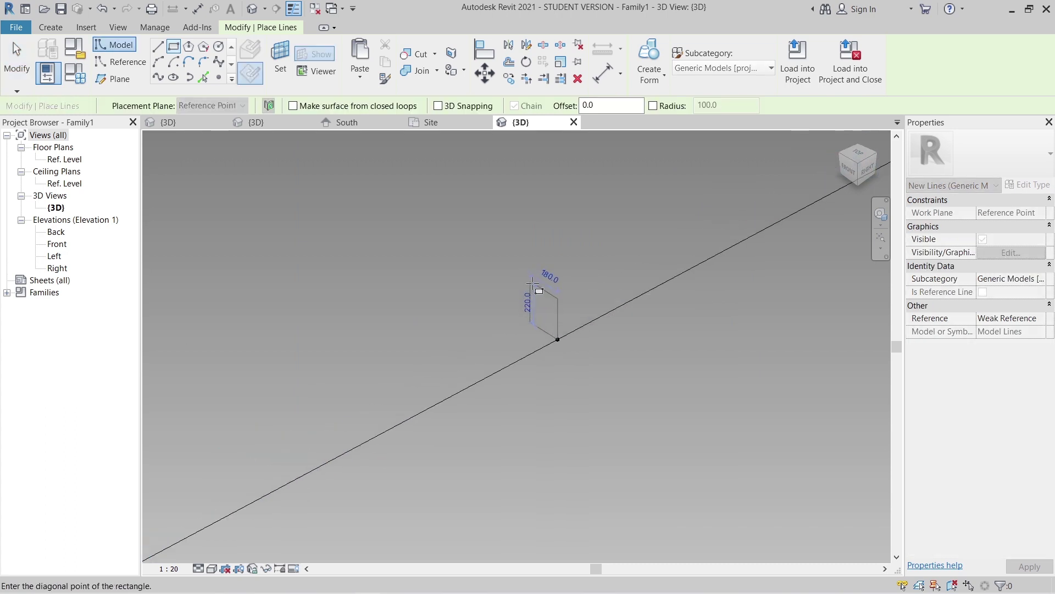
pyautogui.click(543, 312)
pyautogui.press('Escape')
pyautogui.press('Escape')
pyautogui.scroll(2, 555, 314)
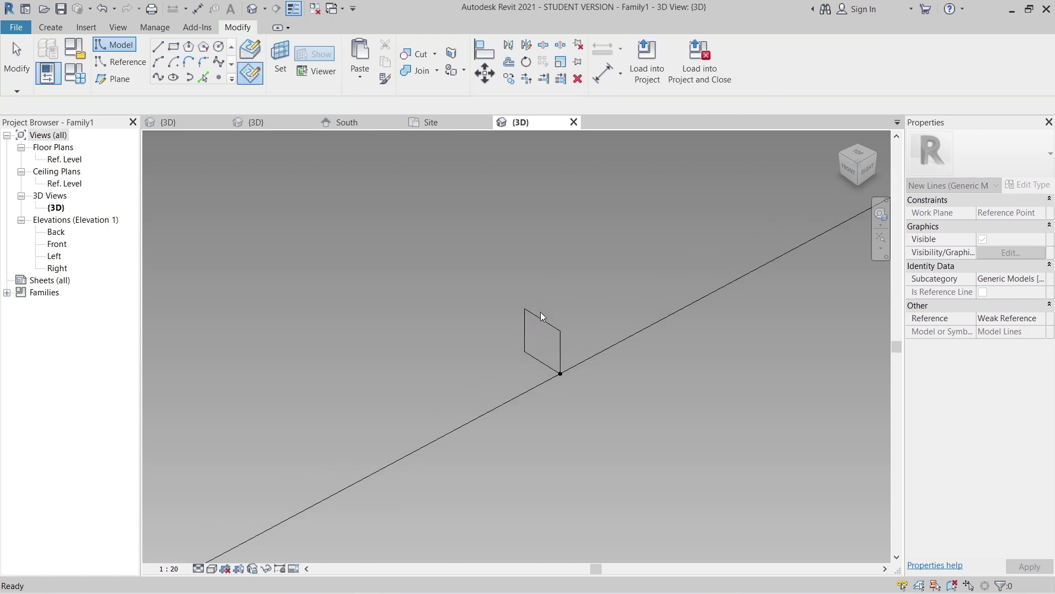
# Move the whole rectangle 100 mm horizontally so its opposite lower corner sits on the midpoint reference point.
pyautogui.press('Tab')
pyautogui.click(512, 329)
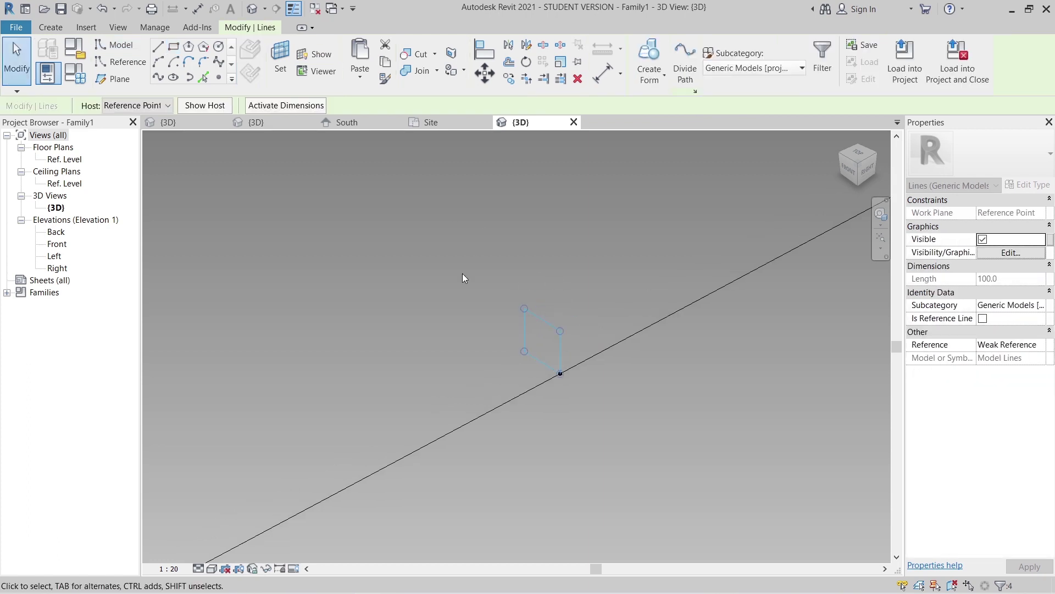
pyautogui.press('m')
pyautogui.press('v')
pyautogui.scroll(2, 424, 389)
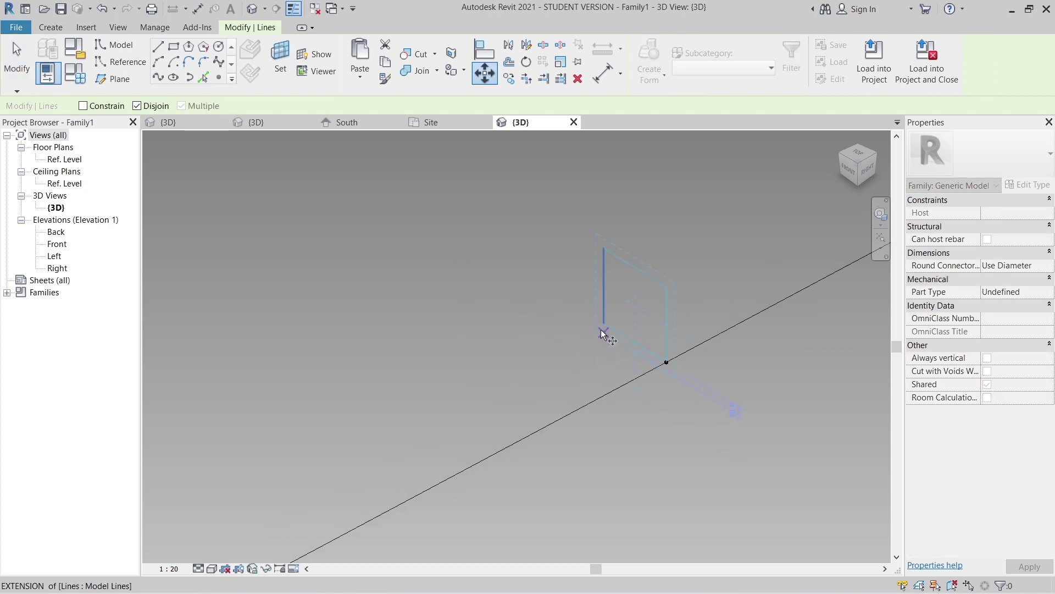
pyautogui.click(601, 330)
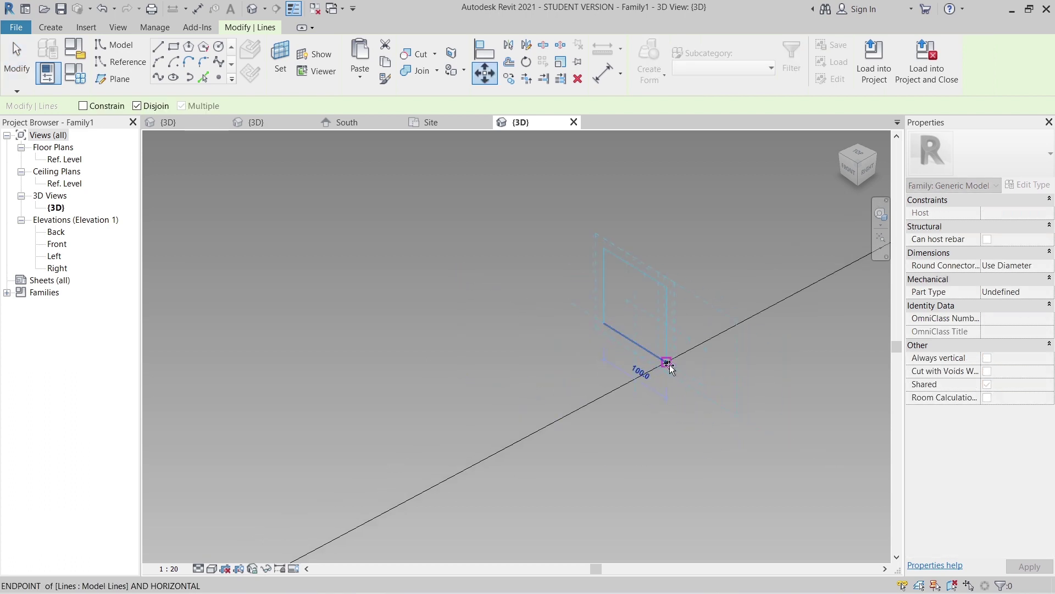
pyautogui.click(691, 429)
pyautogui.press('Escape')
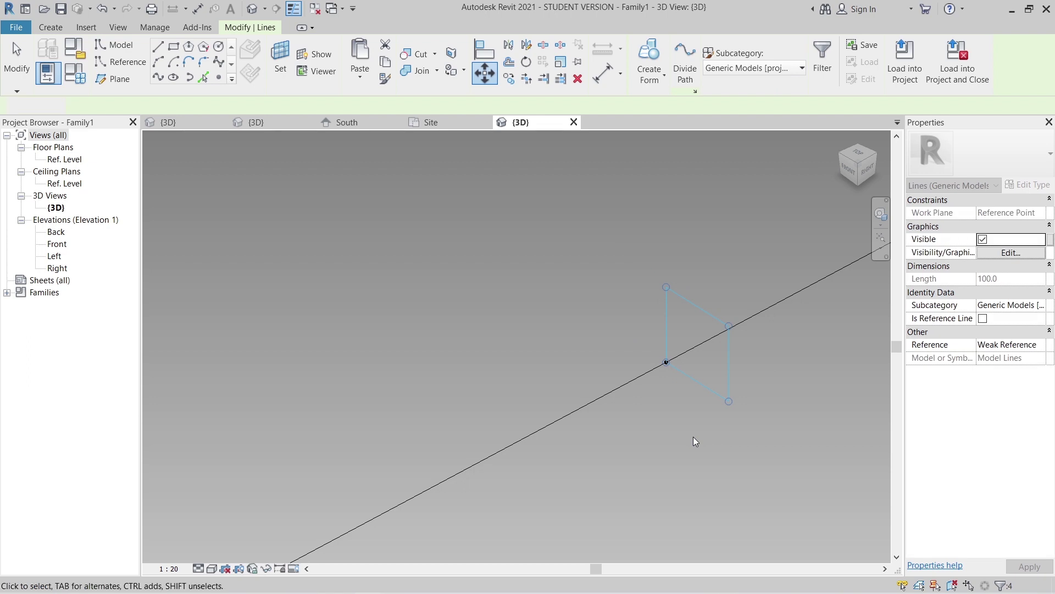
pyautogui.press('Escape')
# Convert the rectangle and the line between the adaptive points into reference lines.
pyautogui.scroll(-5, 693, 436)
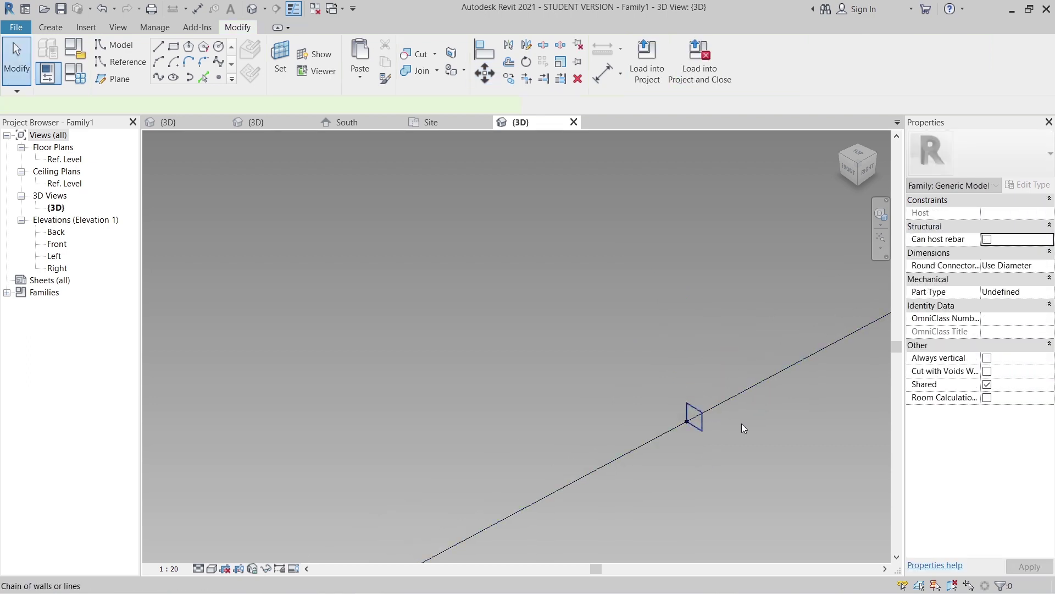
pyautogui.click(746, 395)
pyautogui.click(746, 394)
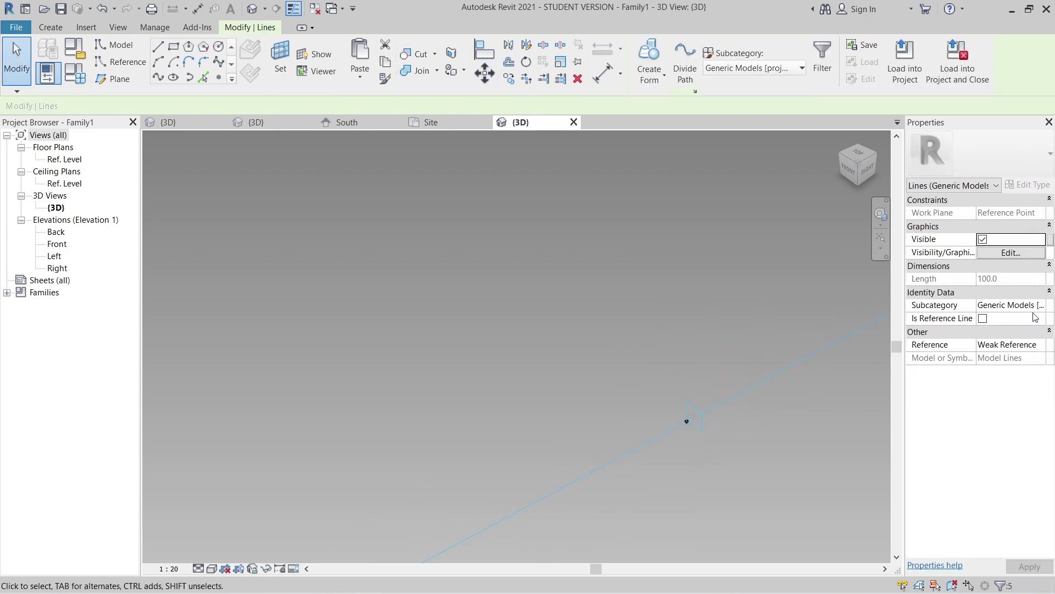
pyautogui.click(983, 292)
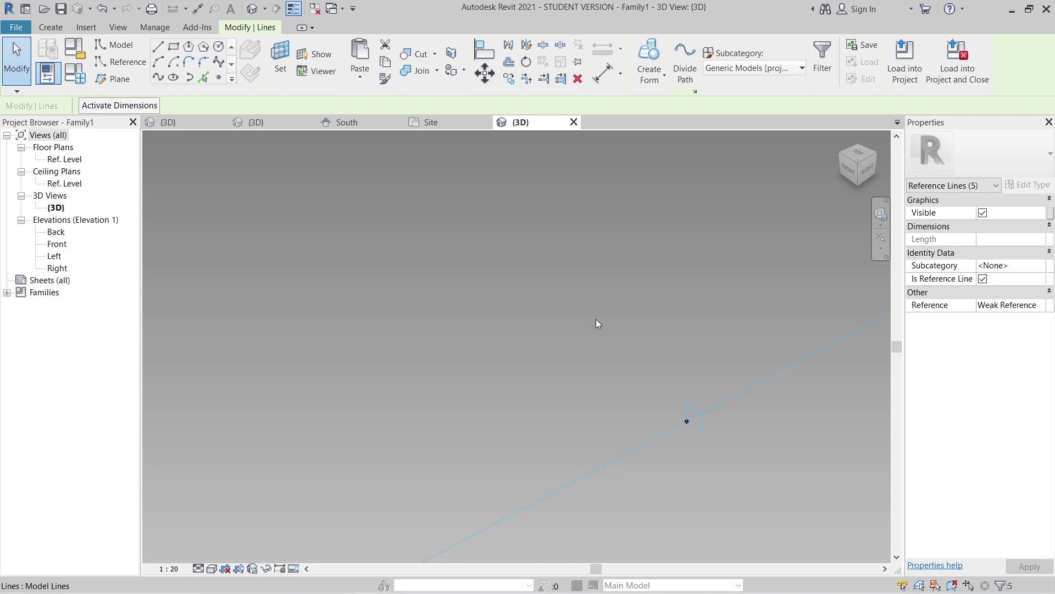
# Create a solid form from the rectangular profile along the line between the two adaptive points.
pyautogui.scroll(-4, 579, 342)
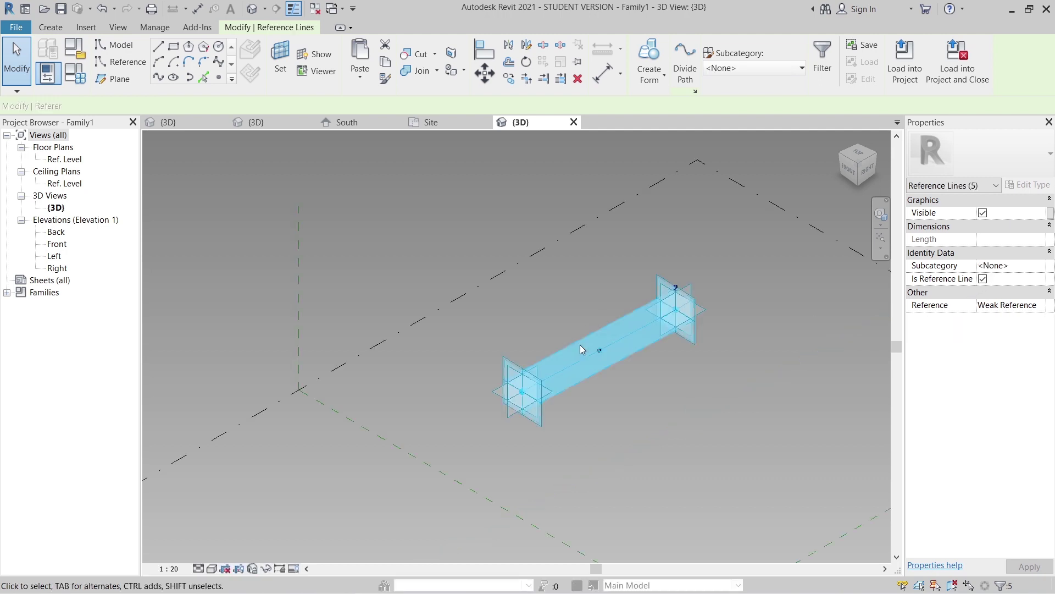
pyautogui.click(652, 80)
pyautogui.click(652, 97)
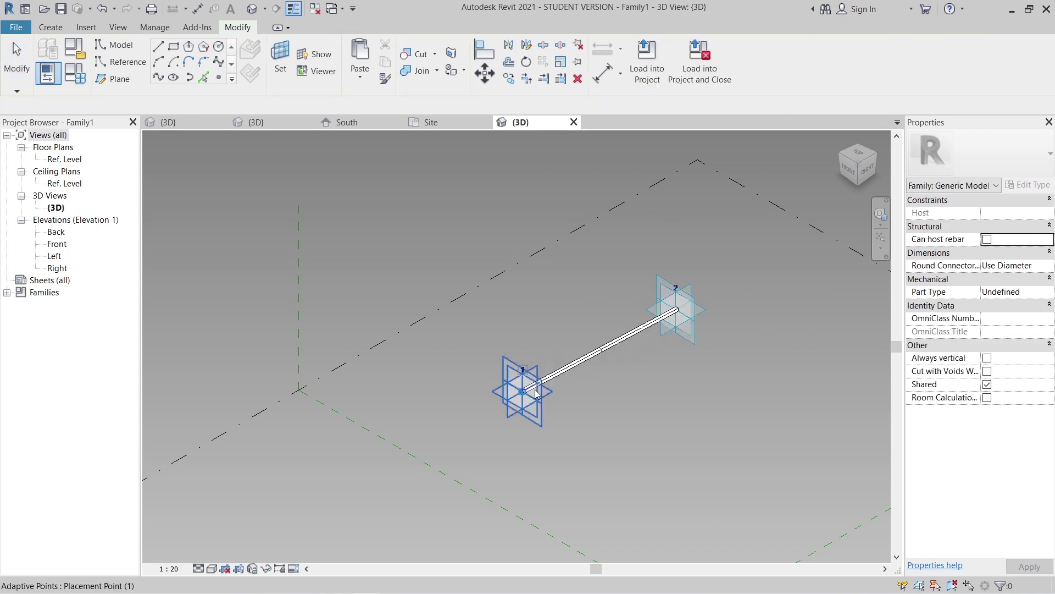
# Filter the selection to the Generic Models form only and associate its material with a new family type parameter named M.
pyautogui.scroll(2, 533, 389)
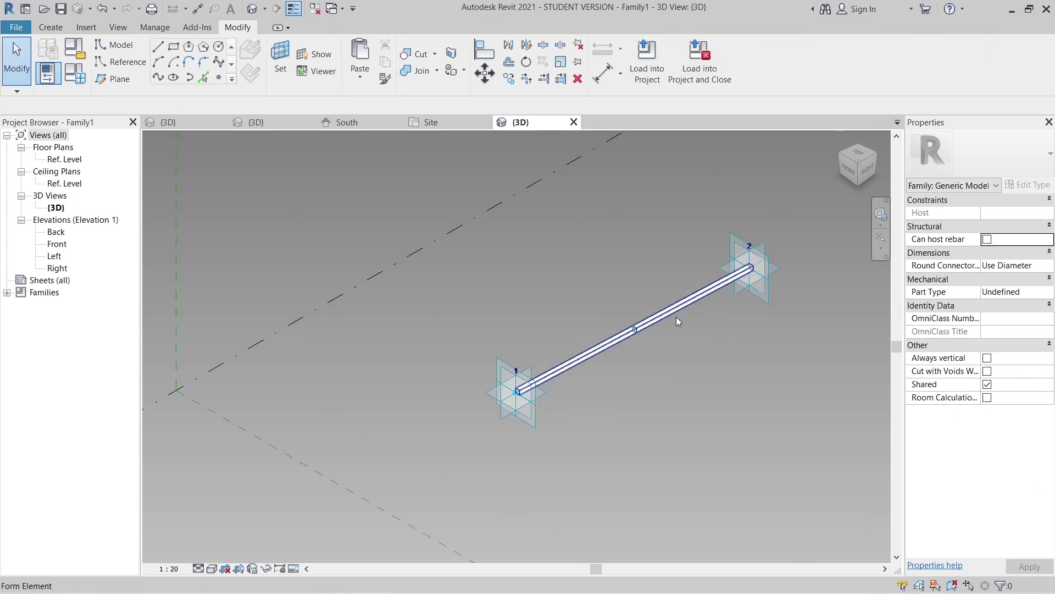
pyautogui.moveTo(419, 175); pyautogui.dragTo(812, 456)
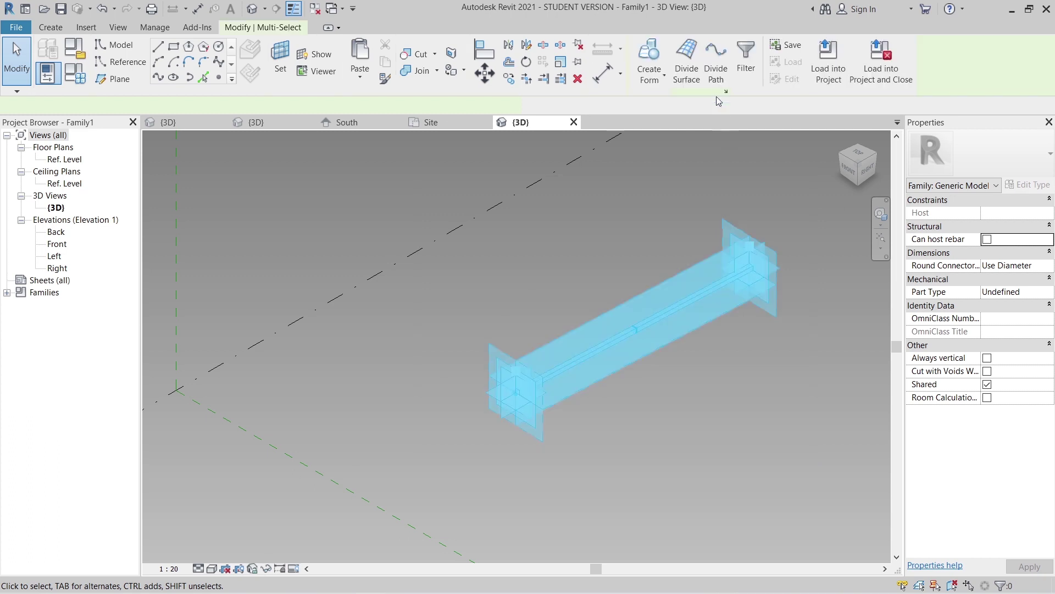
pyautogui.click(745, 63)
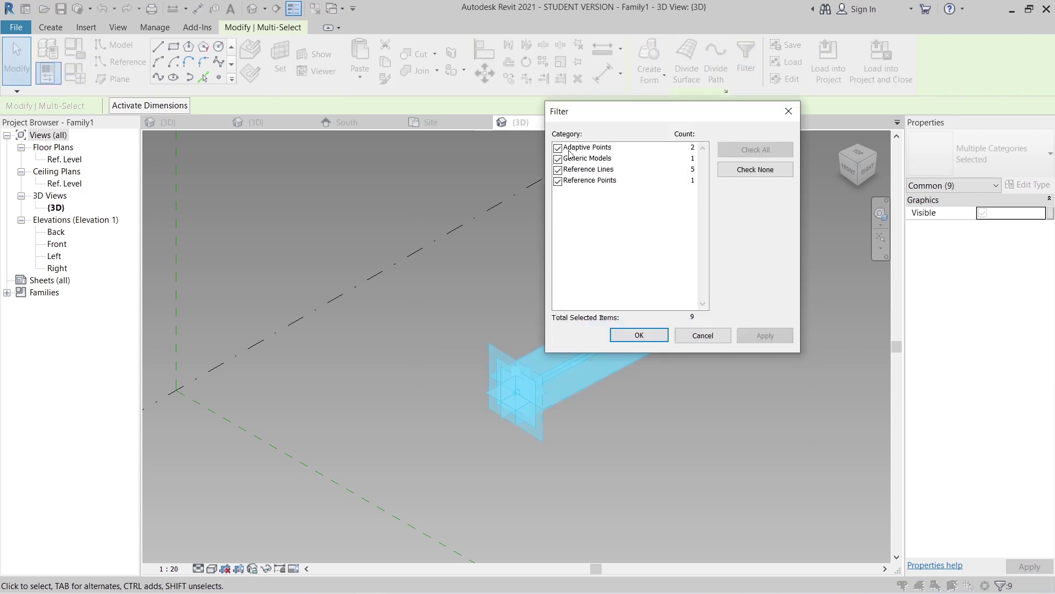
pyautogui.click(745, 171)
pyautogui.click(599, 160)
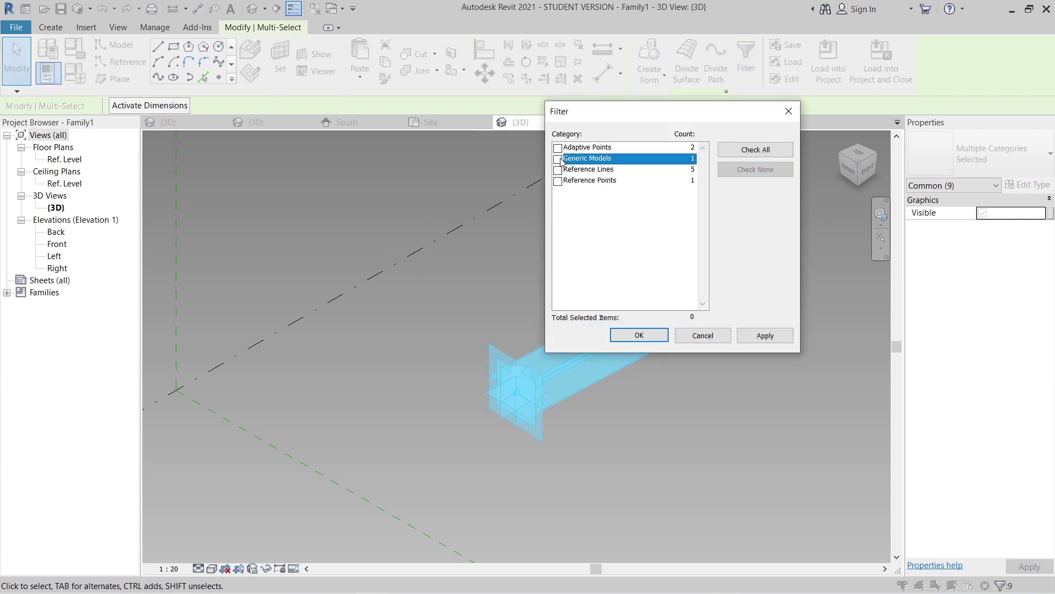
pyautogui.click(639, 335)
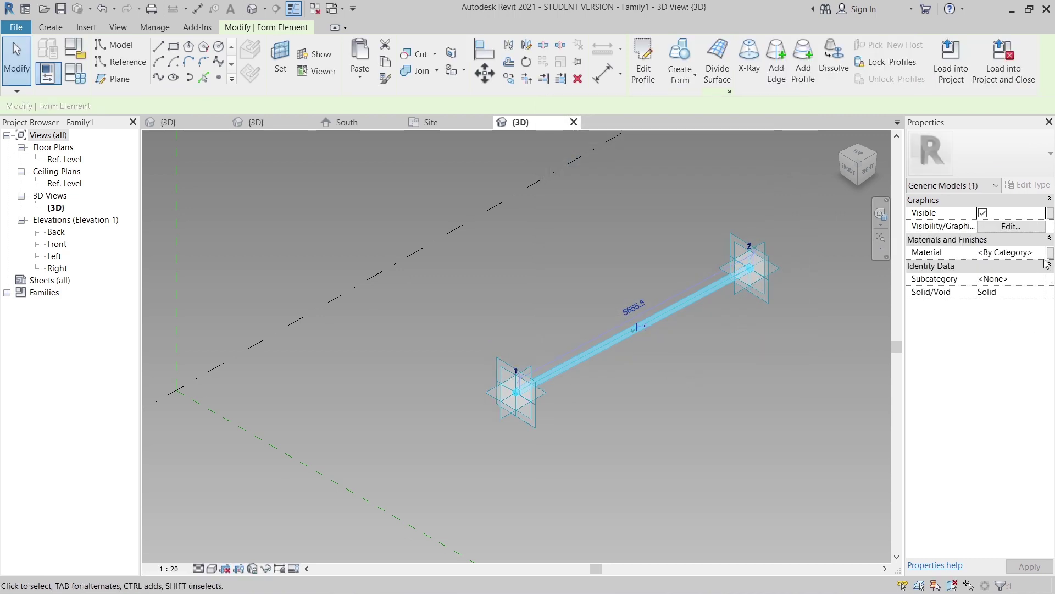
pyautogui.click(1049, 254)
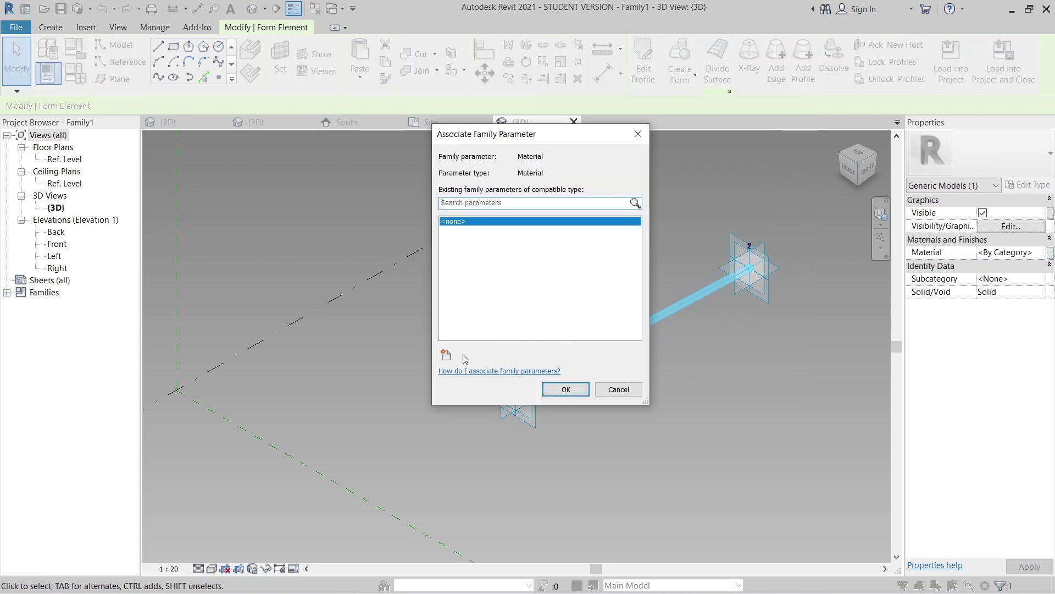
pyautogui.click(445, 358)
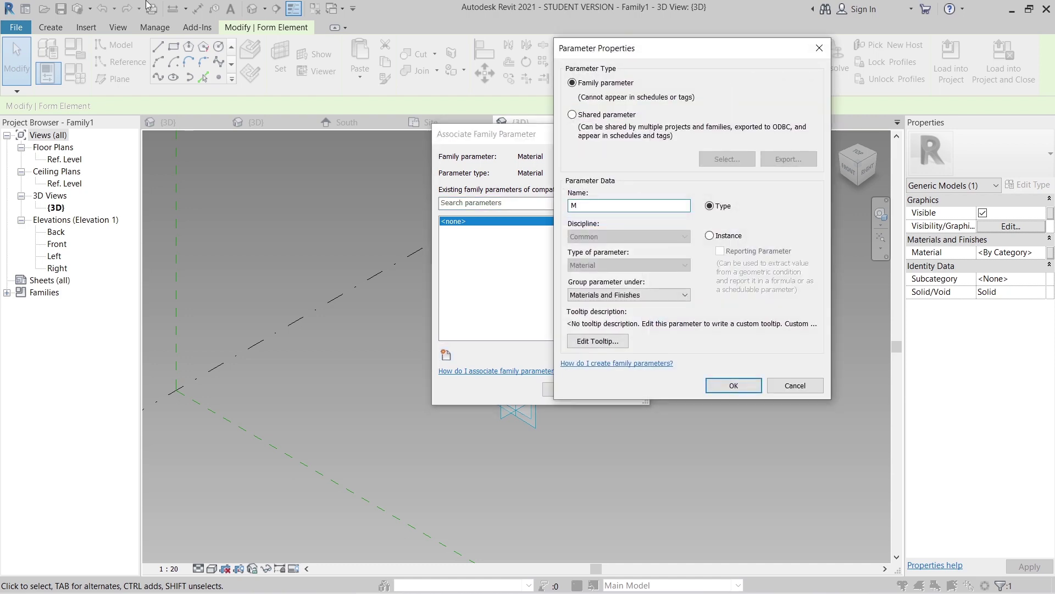
pyautogui.click(746, 385)
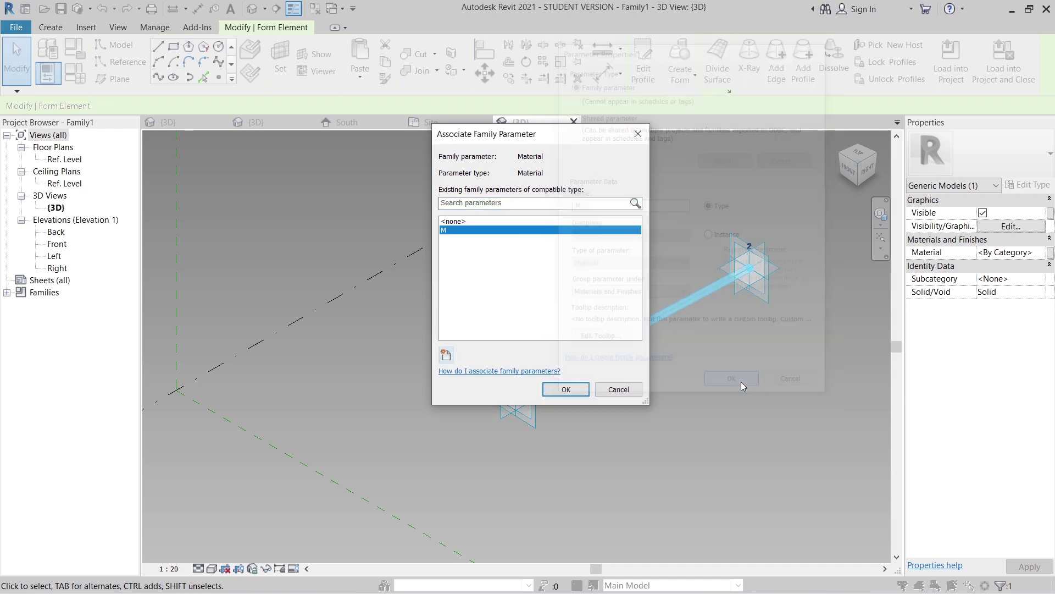
pyautogui.click(576, 393)
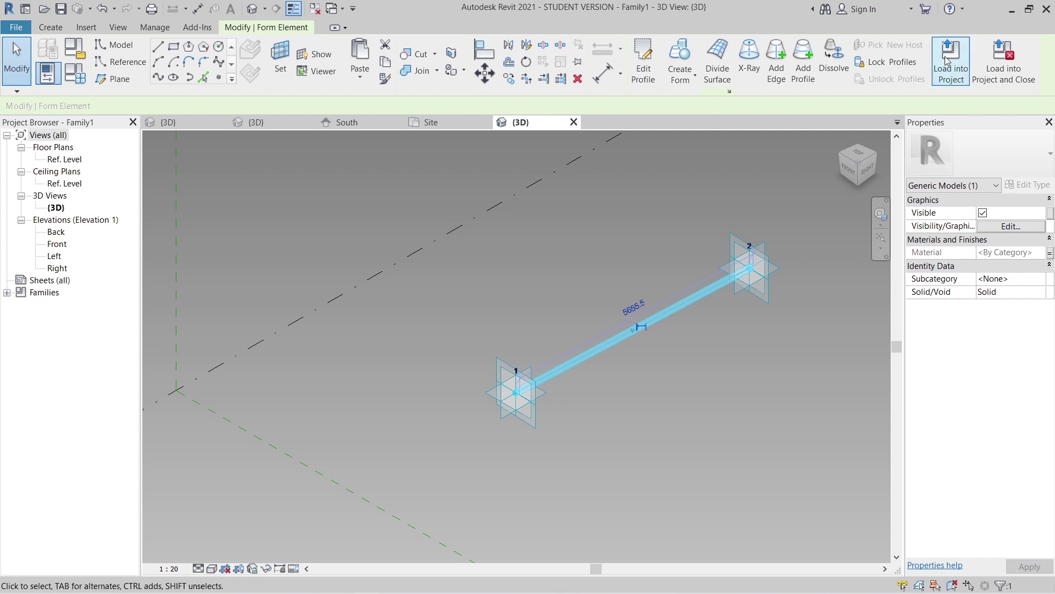
# Load the adaptive family into Project1 and cancel the placement in the Site plan.
pyautogui.click(950, 71)
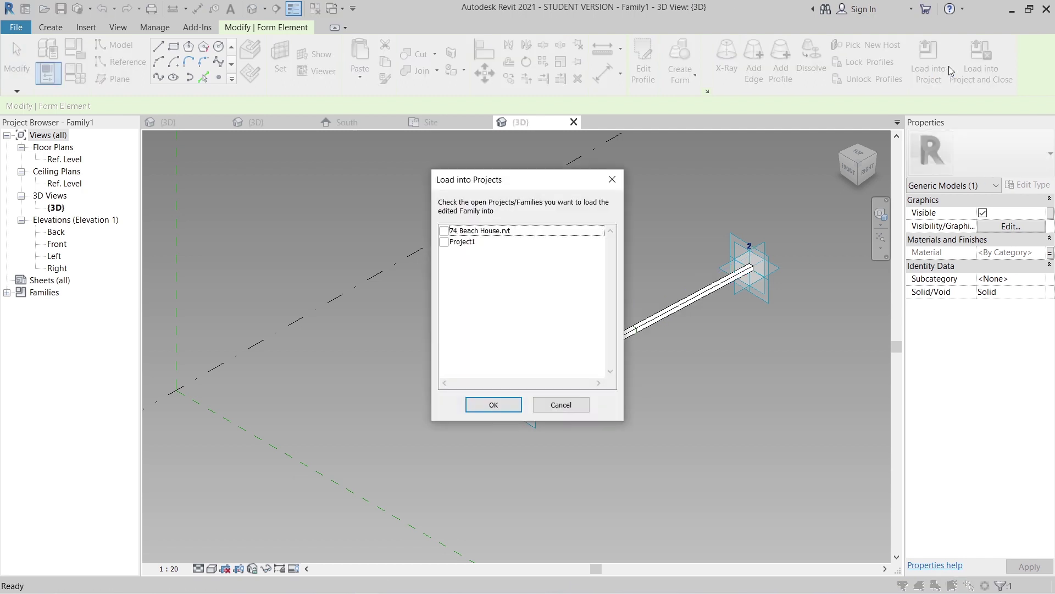
pyautogui.click(462, 243)
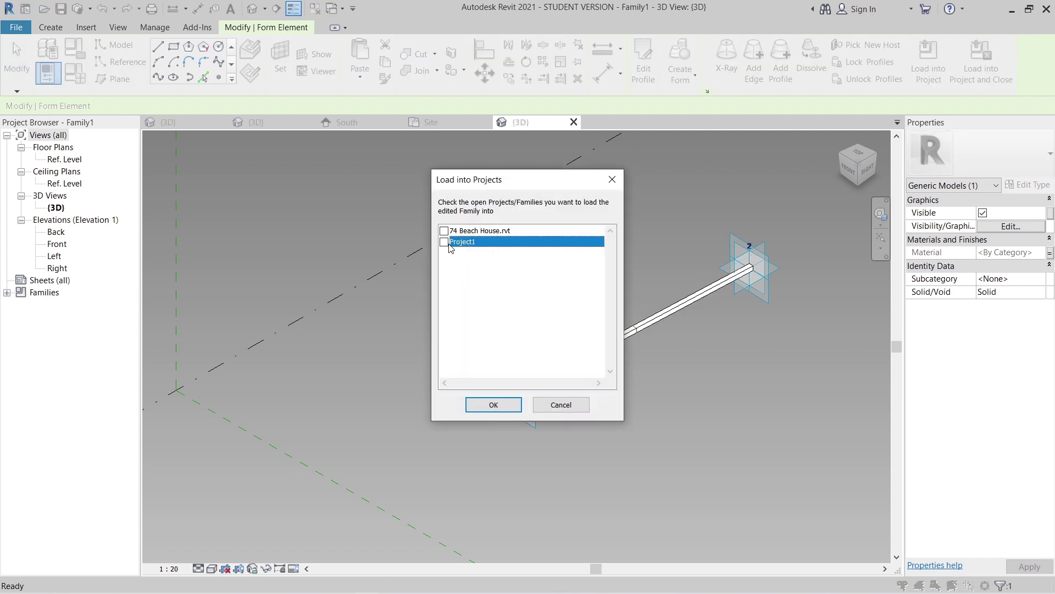
pyautogui.click(513, 406)
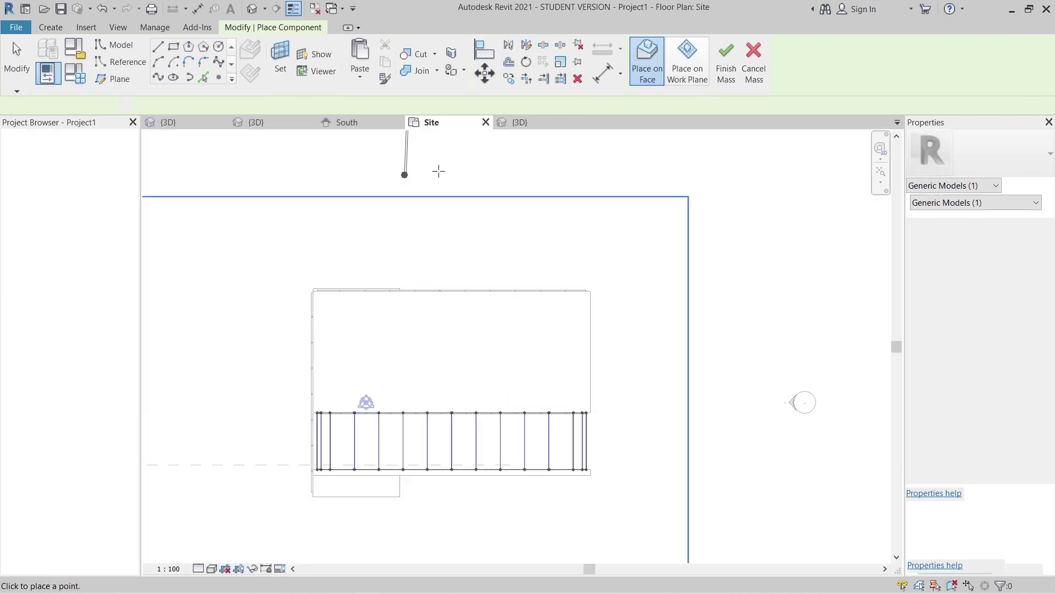
pyautogui.press('Escape')
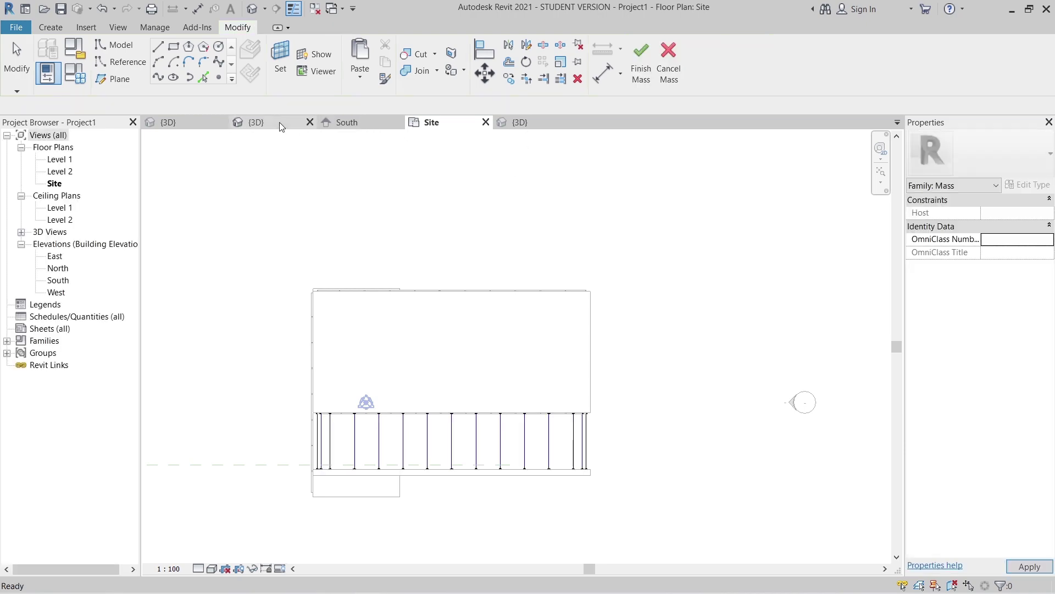
# Open Project1's 3D view and set its visual style to Wireframe.
pyautogui.click(279, 122)
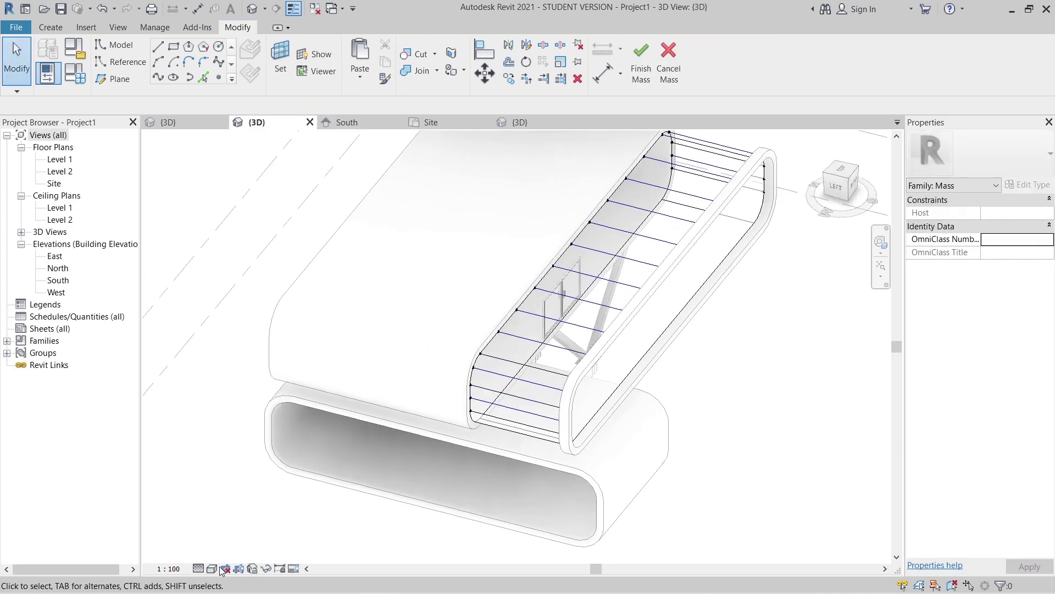
pyautogui.click(213, 570)
pyautogui.click(262, 498)
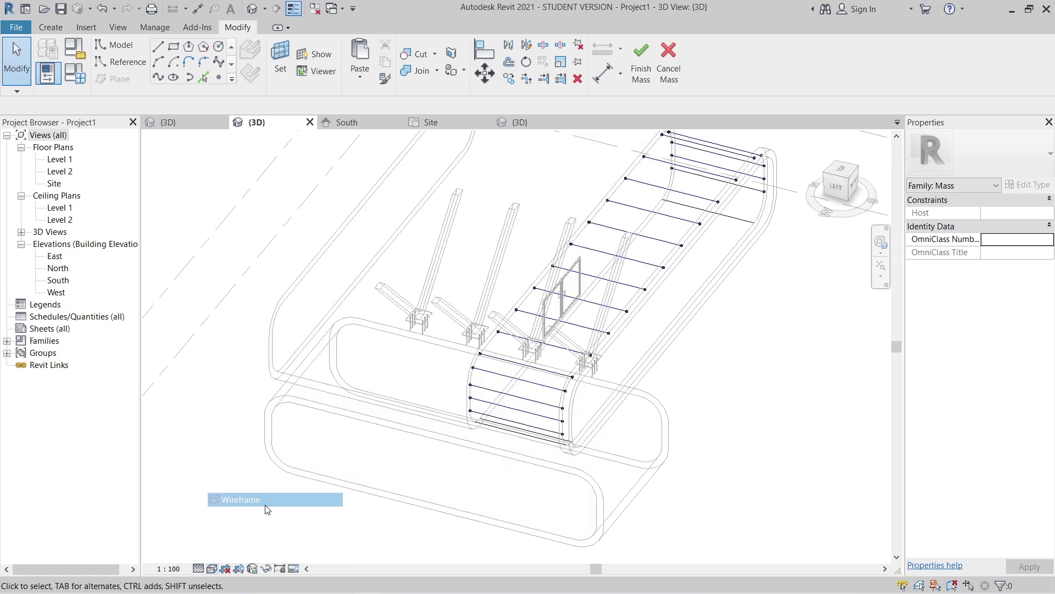
# Place a Family1 adaptive component between the lowest pair of opposite nodes on the near end of the divided surfaces.
pyautogui.scroll(3, 596, 434)
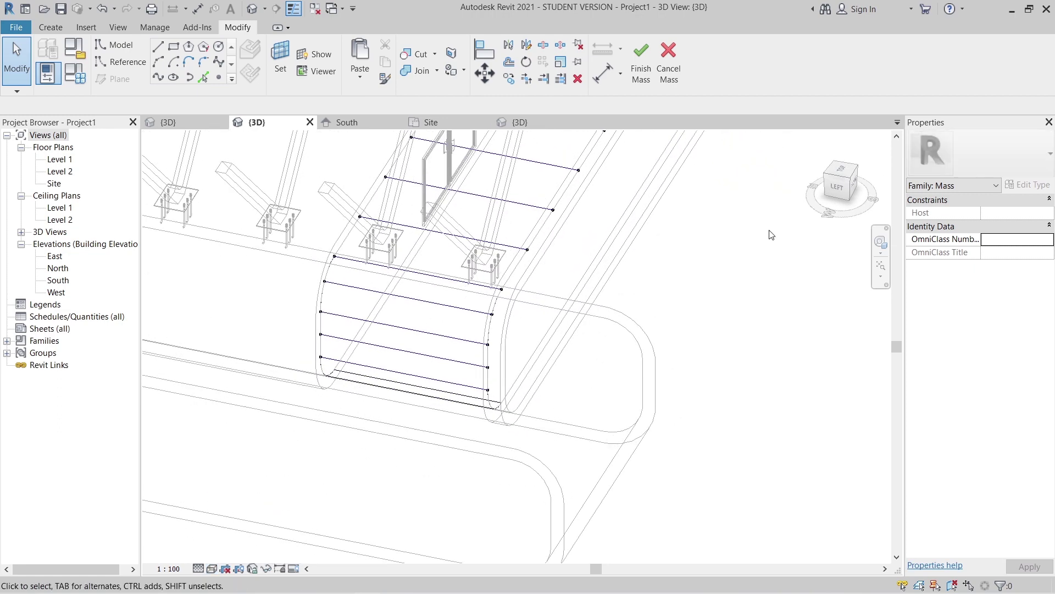
pyautogui.click(51, 27)
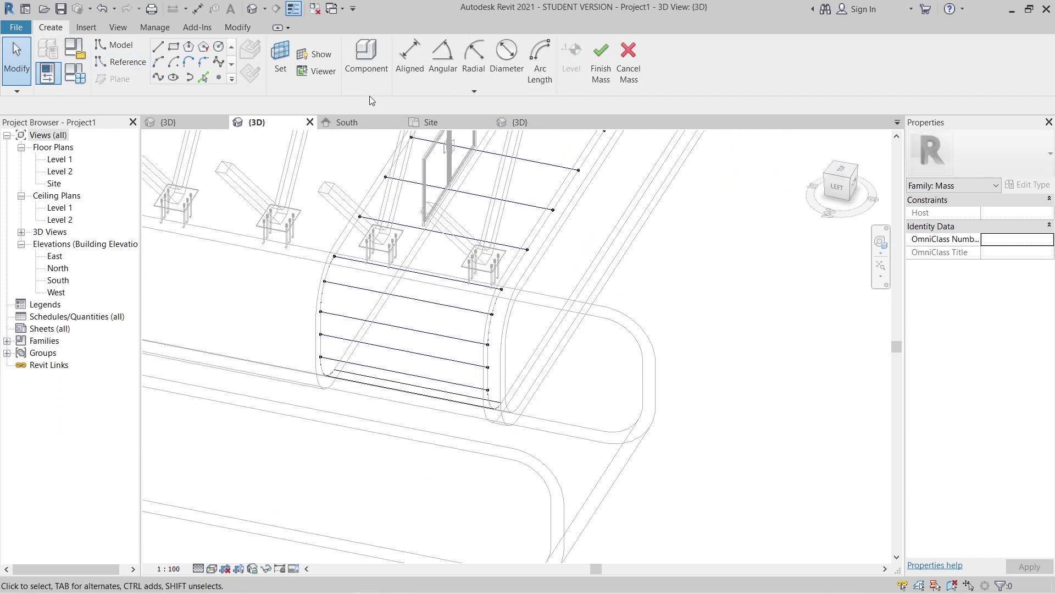
pyautogui.click(361, 52)
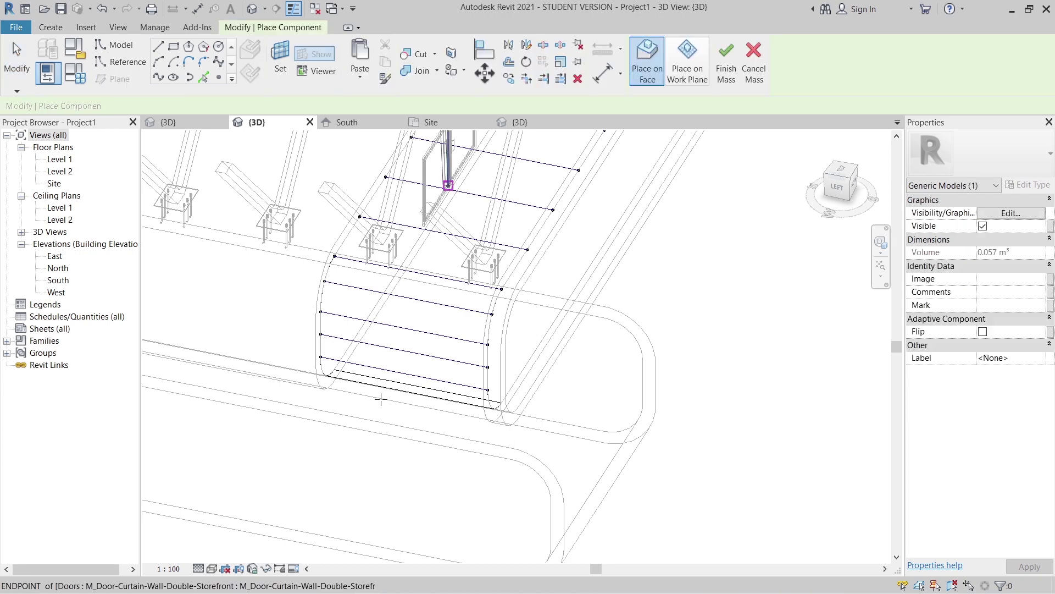
pyautogui.scroll(4, 324, 384)
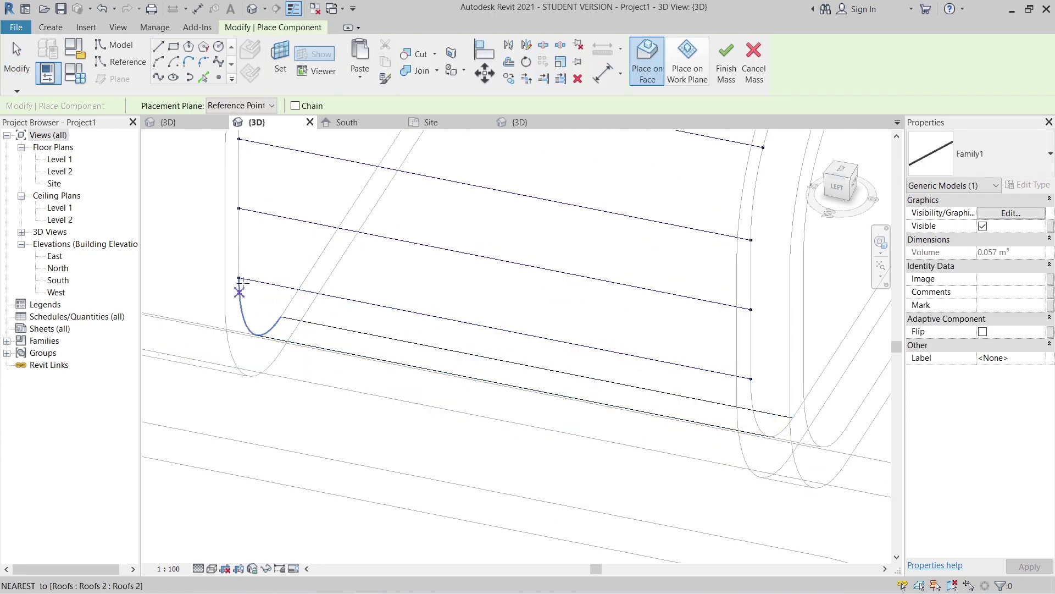
pyautogui.click(751, 379)
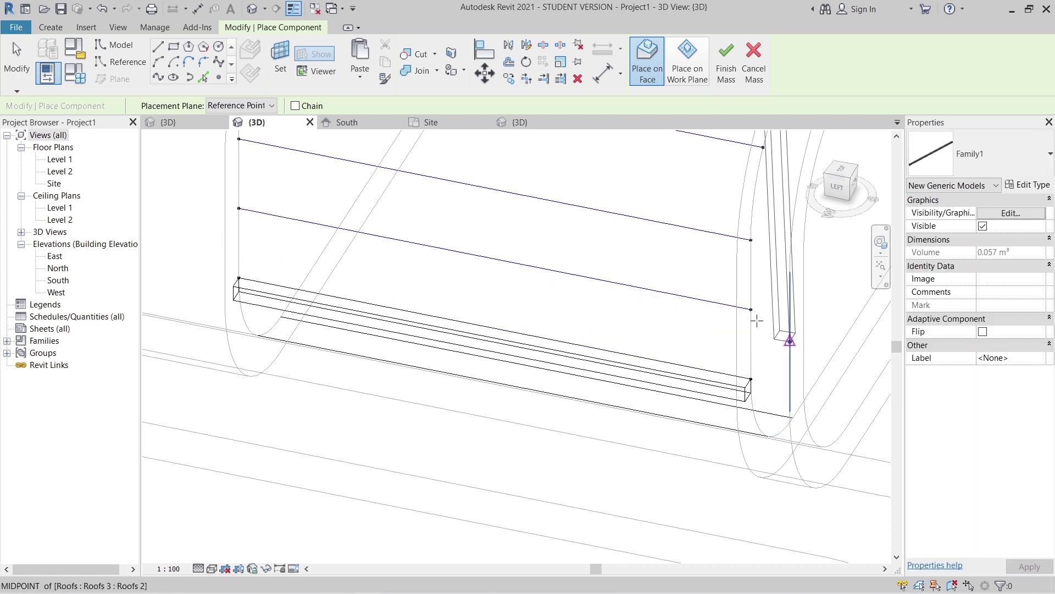
# Place Family1 components between the remaining pairs of opposite nodes up the near end and around its curve to the first roof line.
pyautogui.click(238, 209)
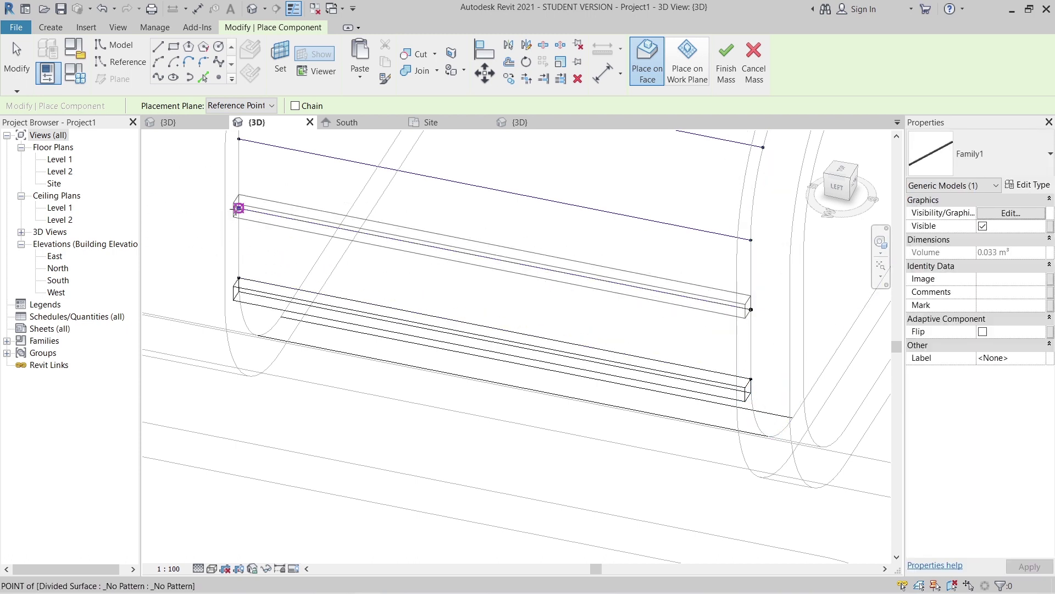
pyautogui.click(238, 139)
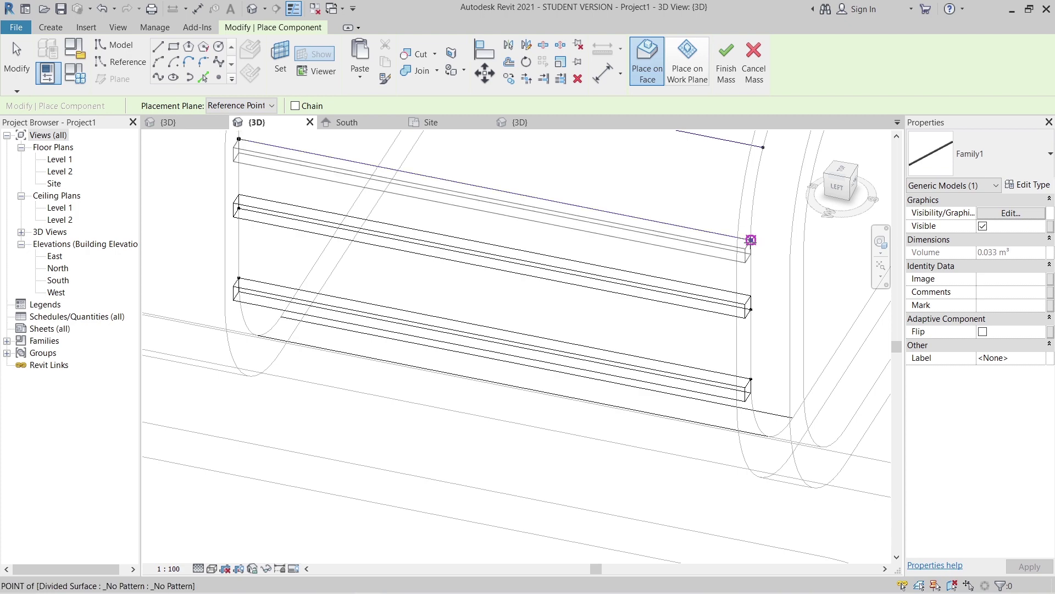
pyautogui.click(751, 240)
pyautogui.moveTo(588, 209); pyautogui.dragTo(707, 387, button='middle')
pyautogui.moveTo(430, 298); pyautogui.dragTo(400, 395, button='middle')
pyautogui.scroll(-2, 658, 301)
pyautogui.moveTo(658, 300); pyautogui.dragTo(507, 308, button='middle')
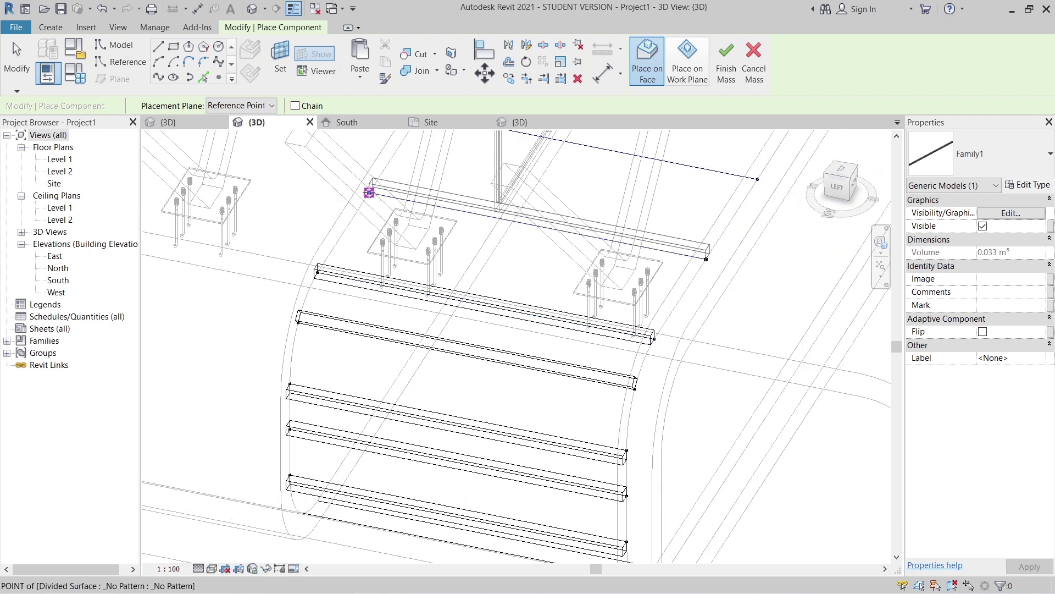
pyautogui.scroll(-3, 374, 215)
pyautogui.moveTo(377, 231); pyautogui.dragTo(424, 348, button='middle')
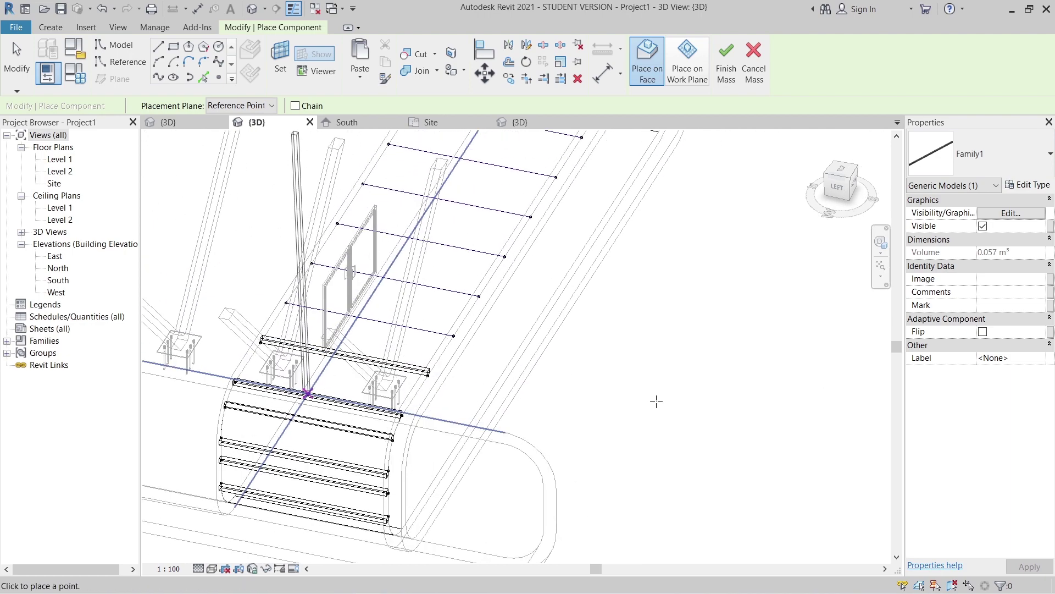
# Place three Family1 components between the lowest opposite node pairs on the straight part of the far end of the divided surfaces.
pyautogui.scroll(-3, 656, 402)
pyautogui.keyDown('shift'); pyautogui.moveTo(638, 378); pyautogui.dragTo(560, 431, button='middle'); pyautogui.keyUp('shift')
pyautogui.scroll(3, 512, 329)
pyautogui.scroll(5, 473, 319)
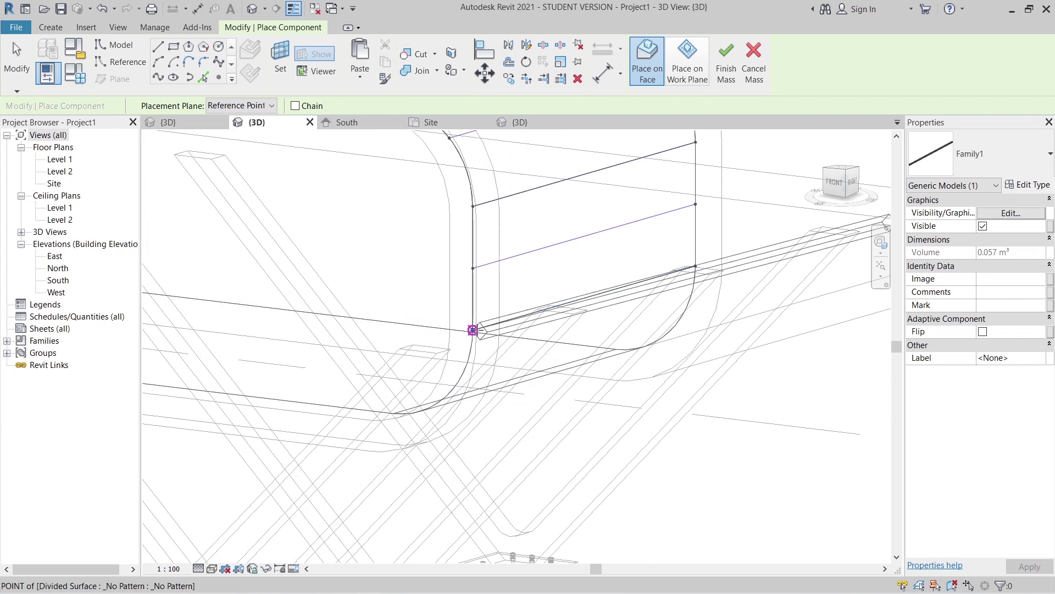
pyautogui.click(695, 266)
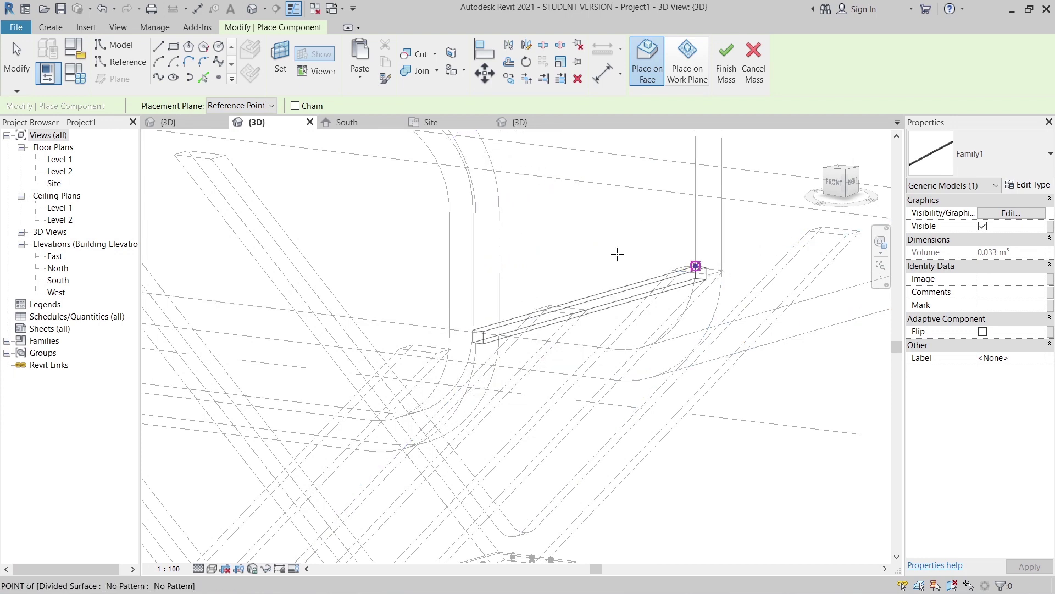
pyautogui.click(695, 205)
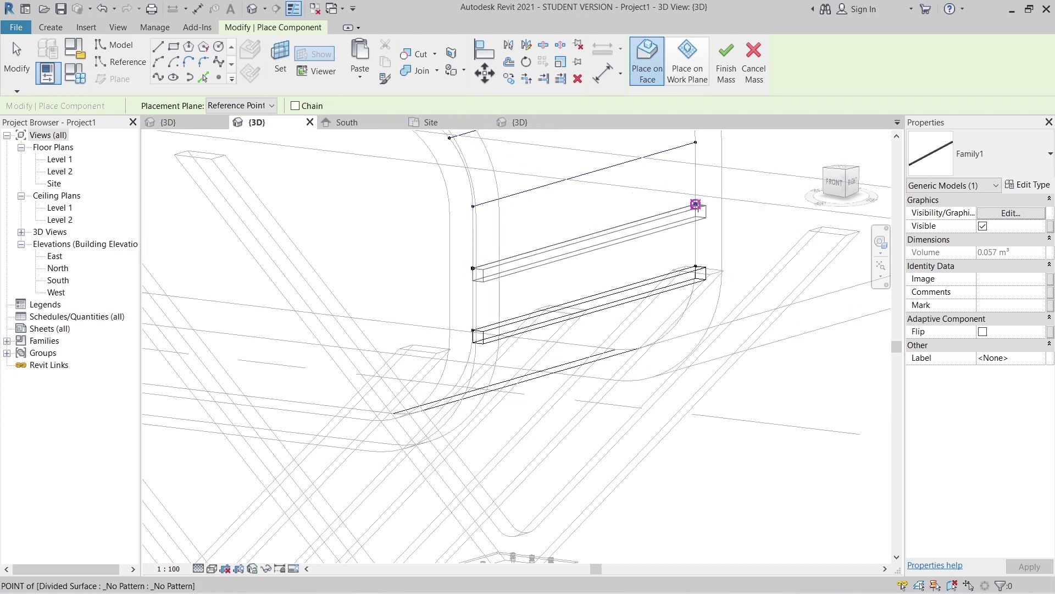
pyautogui.click(472, 206)
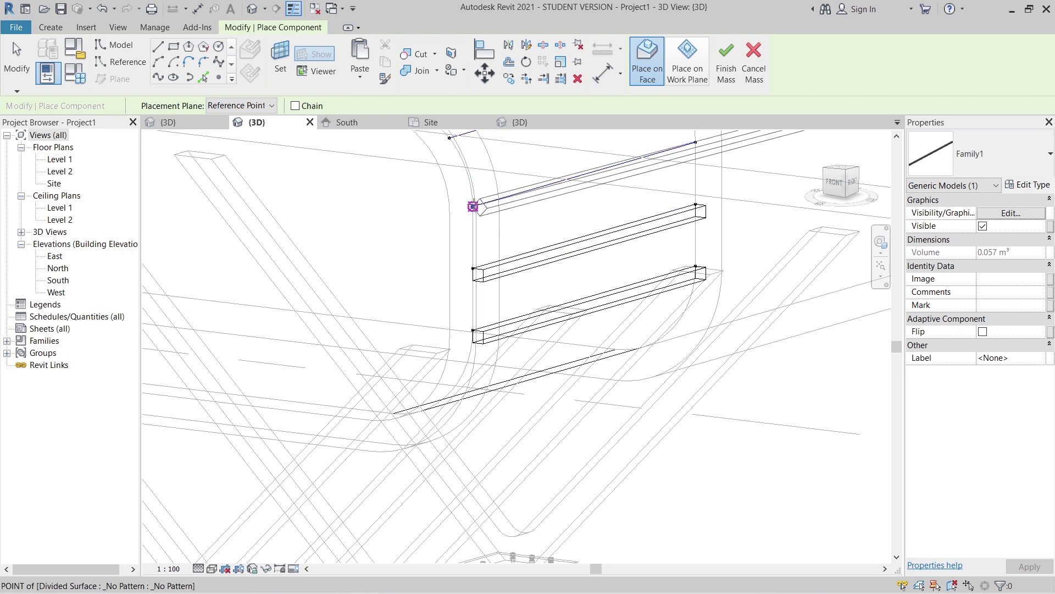
pyautogui.click(695, 142)
# Place two more Family1 components between the opposite nodes around the far end's upper curve and finish the placement.
pyautogui.moveTo(696, 143); pyautogui.dragTo(707, 260, button='middle')
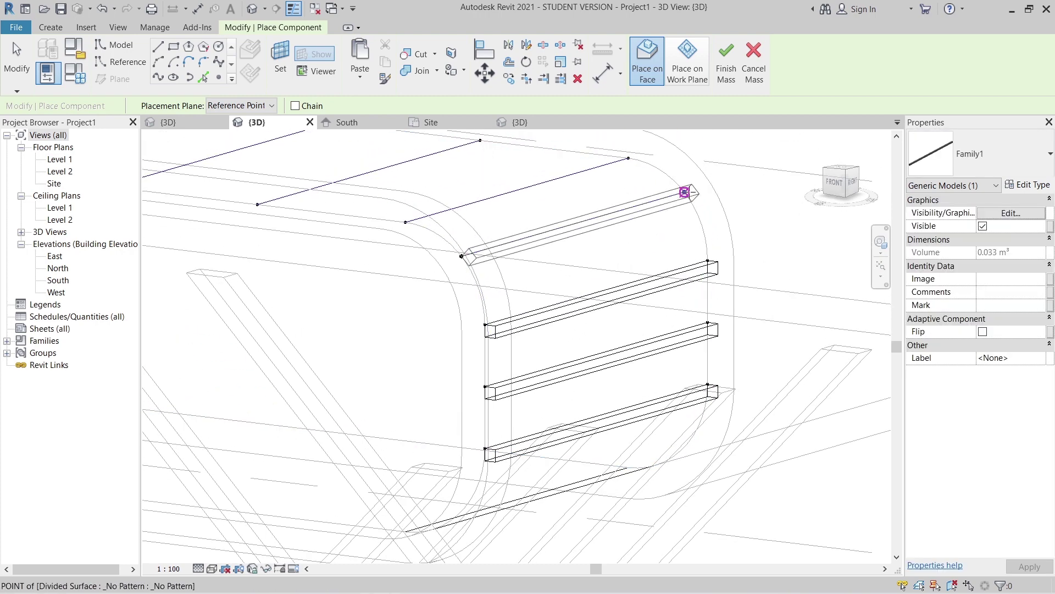
pyautogui.click(406, 222)
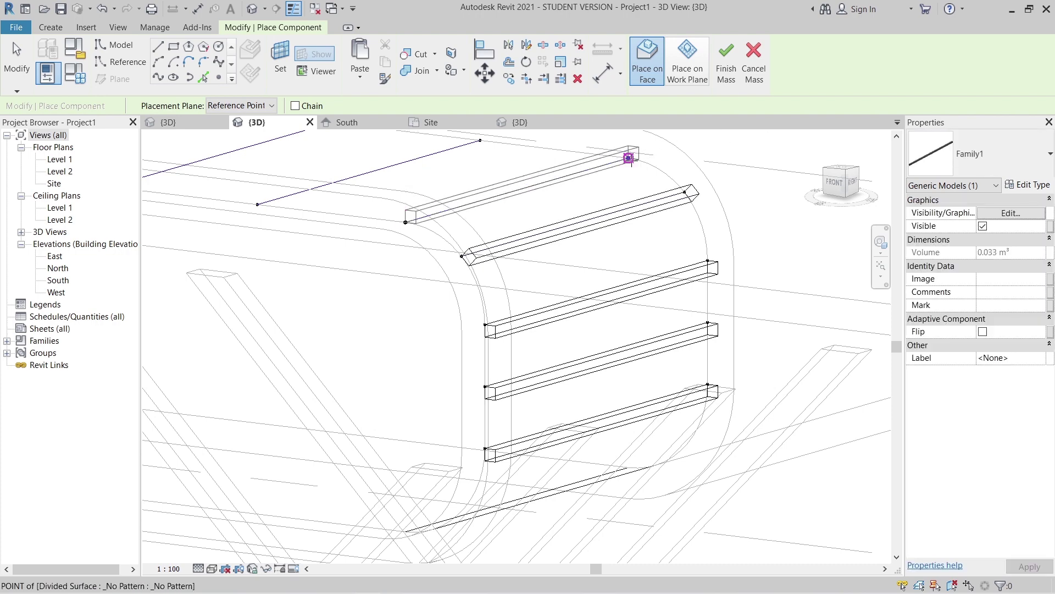
pyautogui.click(567, 211)
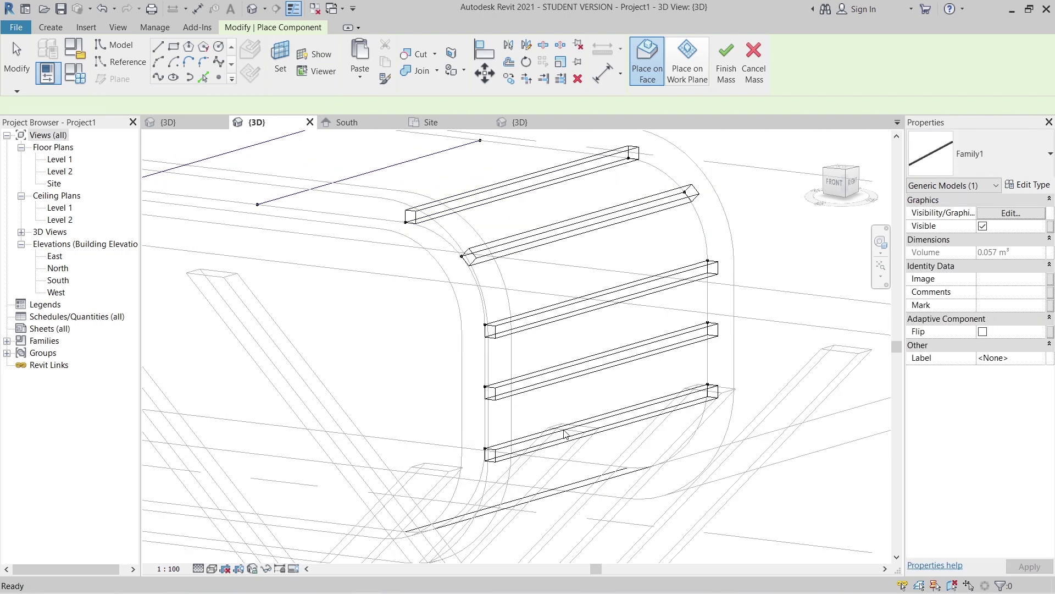
pyautogui.press('Escape')
# Select the five Family1 components on the far end and enable their Flip property.
pyautogui.click(570, 375)
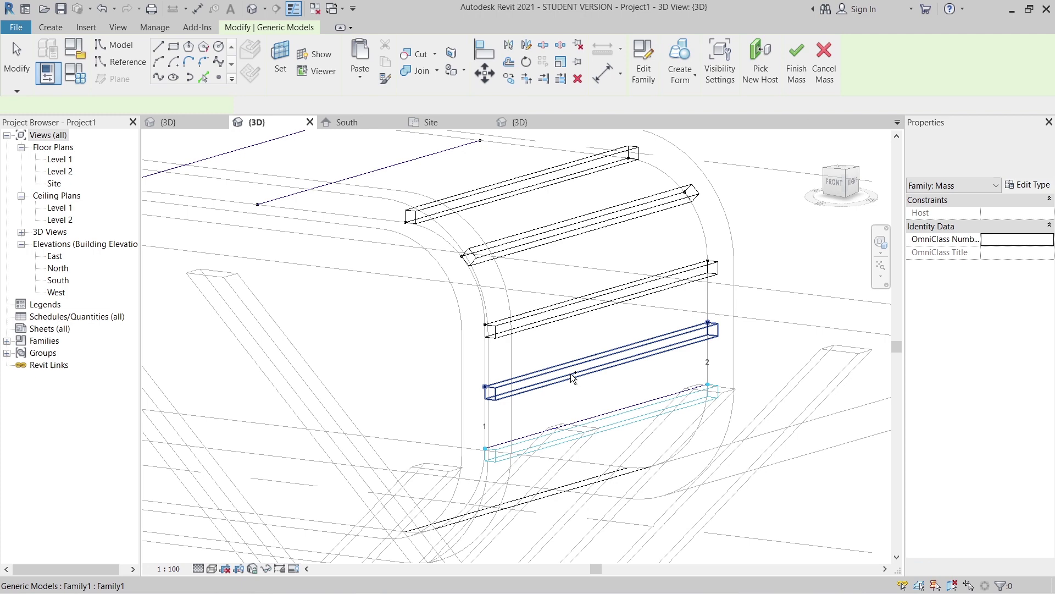
pyautogui.keyDown('ctrl'); pyautogui.click(566, 325); pyautogui.keyUp('ctrl')
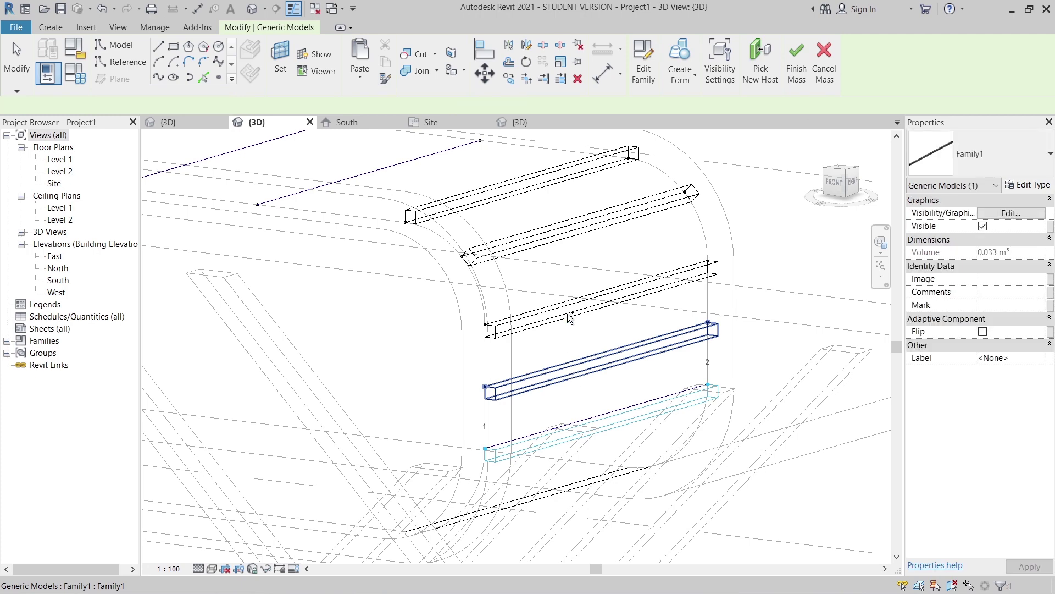
pyautogui.keyDown('ctrl'); pyautogui.click(561, 238); pyautogui.keyUp('ctrl')
pyautogui.keyDown('ctrl'); pyautogui.click(602, 227); pyautogui.keyUp('ctrl')
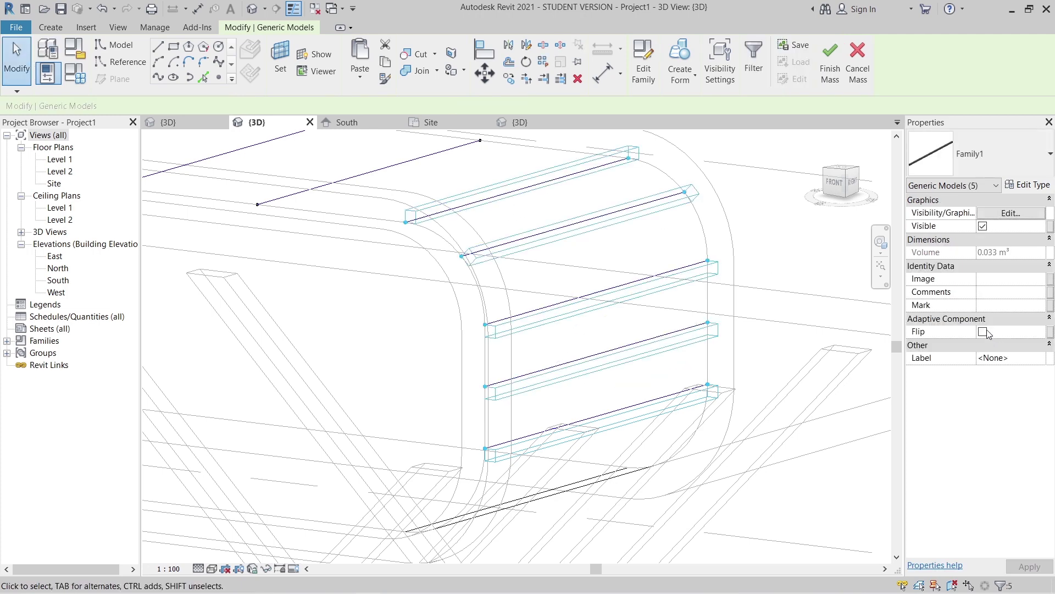
pyautogui.click(984, 332)
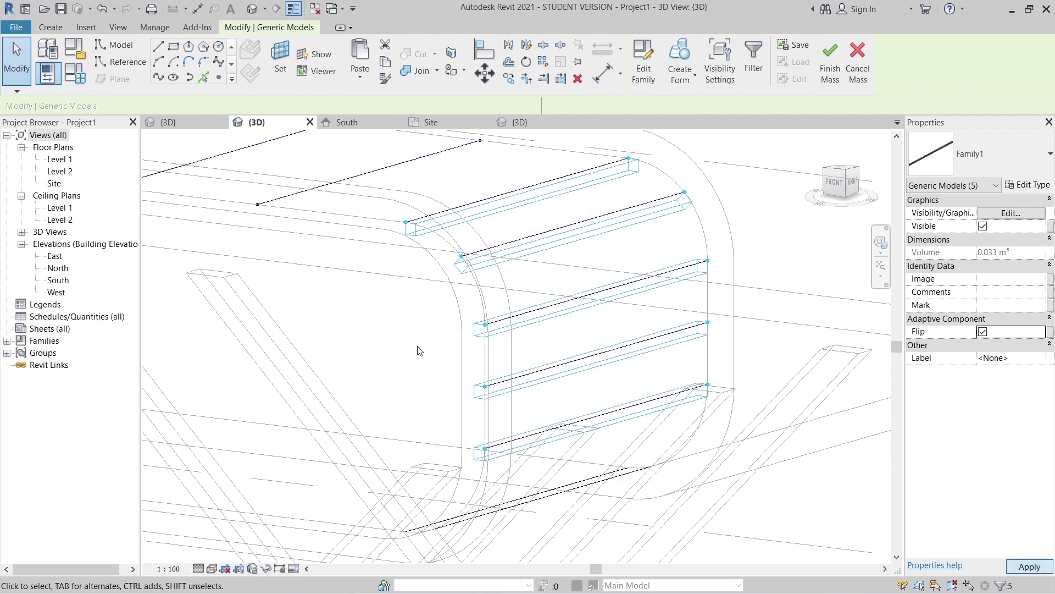
# Clear the selection and select the lower Family1 components together on the near end of the divided surfaces.
pyautogui.scroll(-3, 517, 365)
pyautogui.moveTo(467, 507); pyautogui.dragTo(630, 138, button='middle')
pyautogui.scroll(-2, 455, 507)
pyautogui.scroll(1, 643, 501)
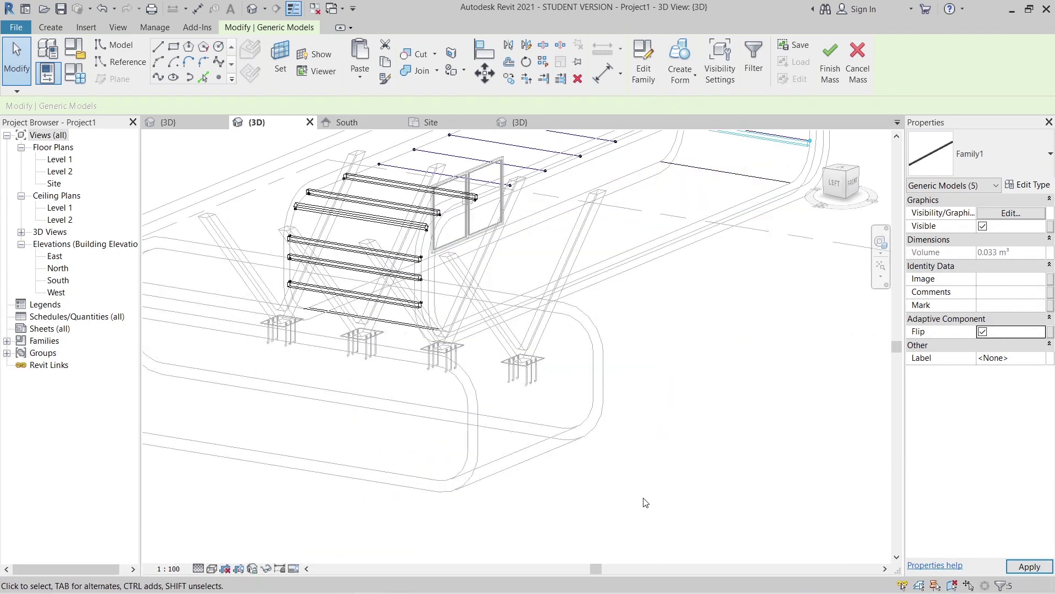
pyautogui.click(653, 525)
pyautogui.scroll(2, 379, 316)
pyautogui.keyDown('shift'); pyautogui.moveTo(379, 316); pyautogui.dragTo(430, 350, button='middle'); pyautogui.keyUp('shift')
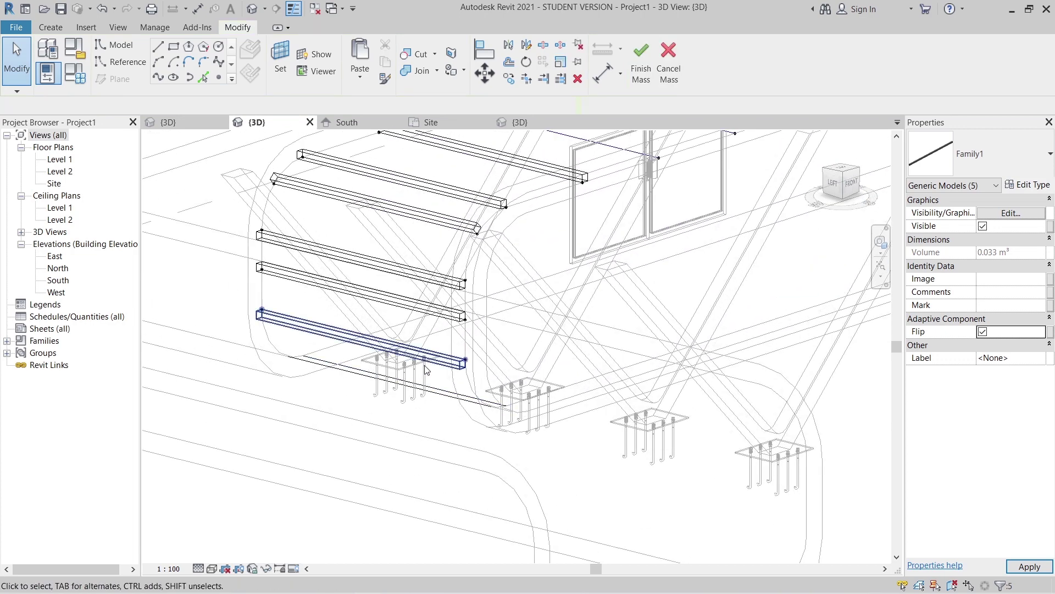
pyautogui.click(431, 336)
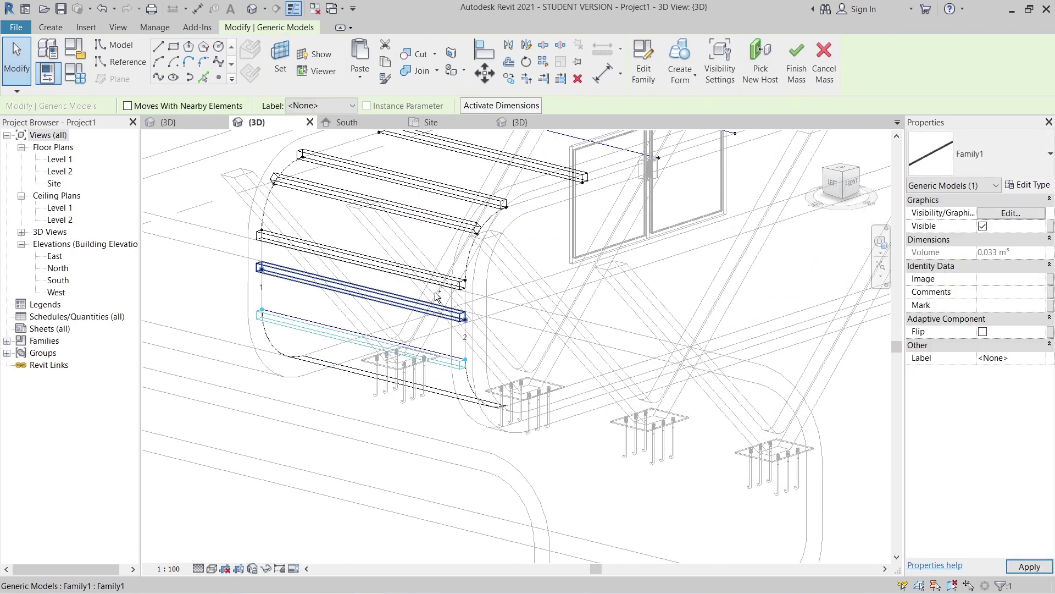
pyautogui.keyDown('ctrl'); pyautogui.click(438, 308); pyautogui.keyUp('ctrl')
pyautogui.keyDown('ctrl'); pyautogui.click(443, 282); pyautogui.keyUp('ctrl')
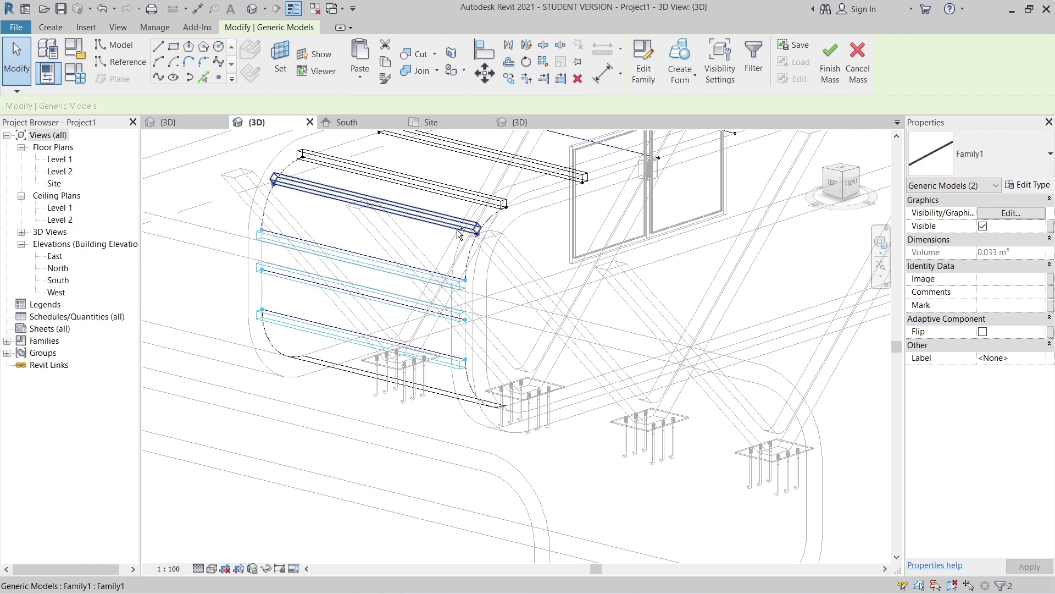
# Add the remaining curved-end beam to the selection and enable Flip for the five selected adaptive beams.
pyautogui.keyDown('ctrl'); pyautogui.click(466, 221); pyautogui.keyUp('ctrl')
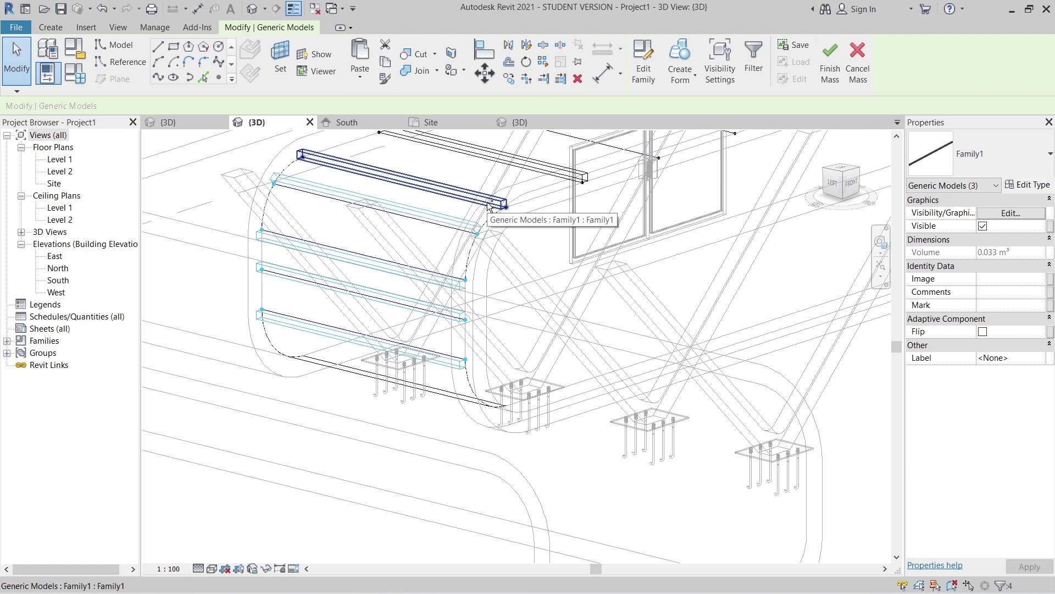
pyautogui.click(982, 332)
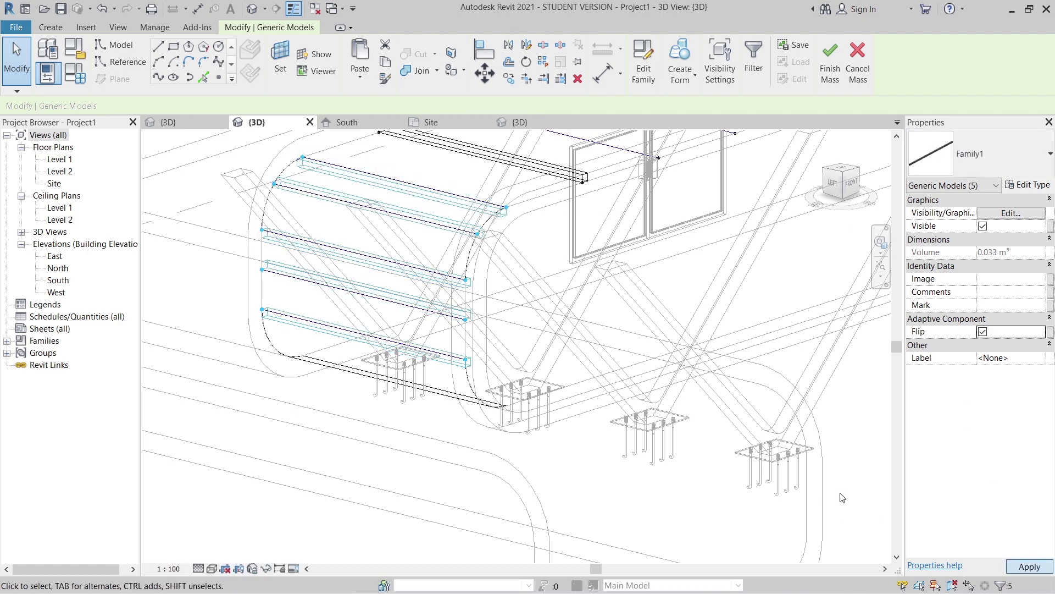
# Repeat the single beam on the upper edge along the divided path's remaining lines.
pyautogui.moveTo(711, 297); pyautogui.dragTo(671, 480, button='middle')
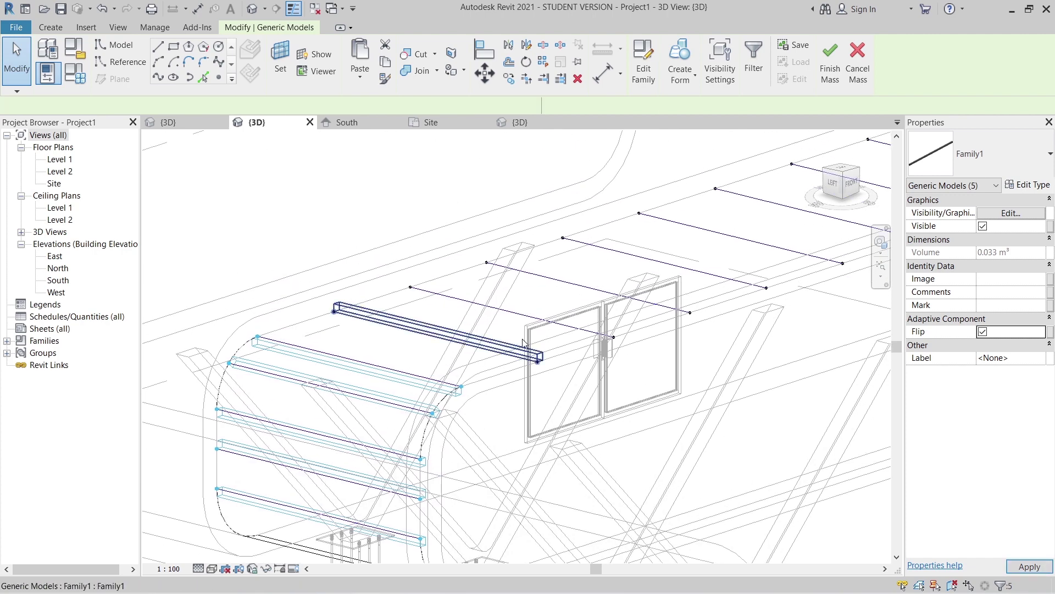
pyautogui.click(523, 342)
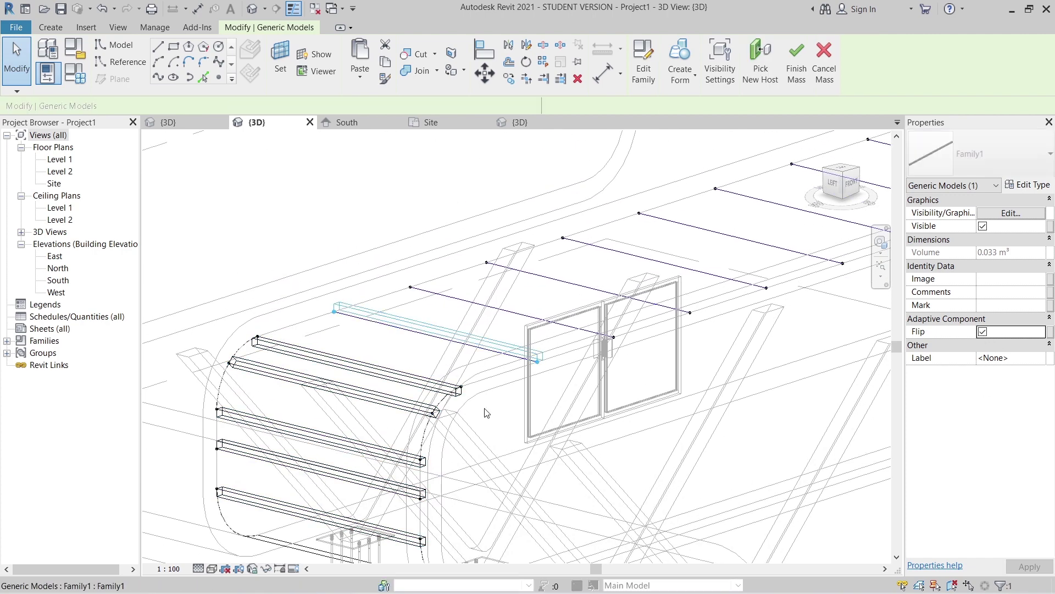
pyautogui.click(544, 62)
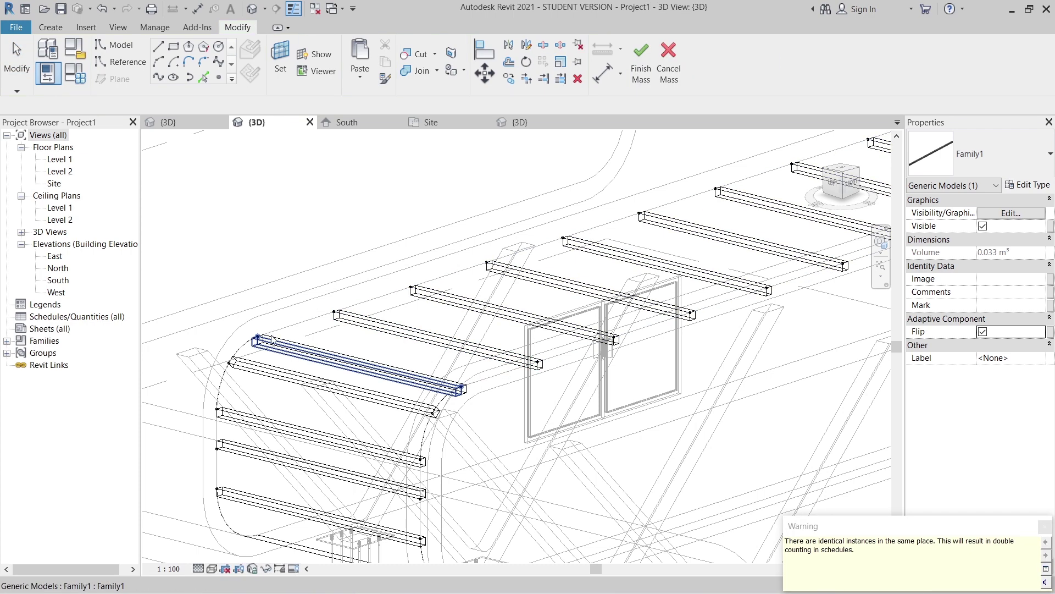
# Delete the duplicate beam overlapping the first repeated one at the top of the curved end.
pyautogui.scroll(5, 352, 406)
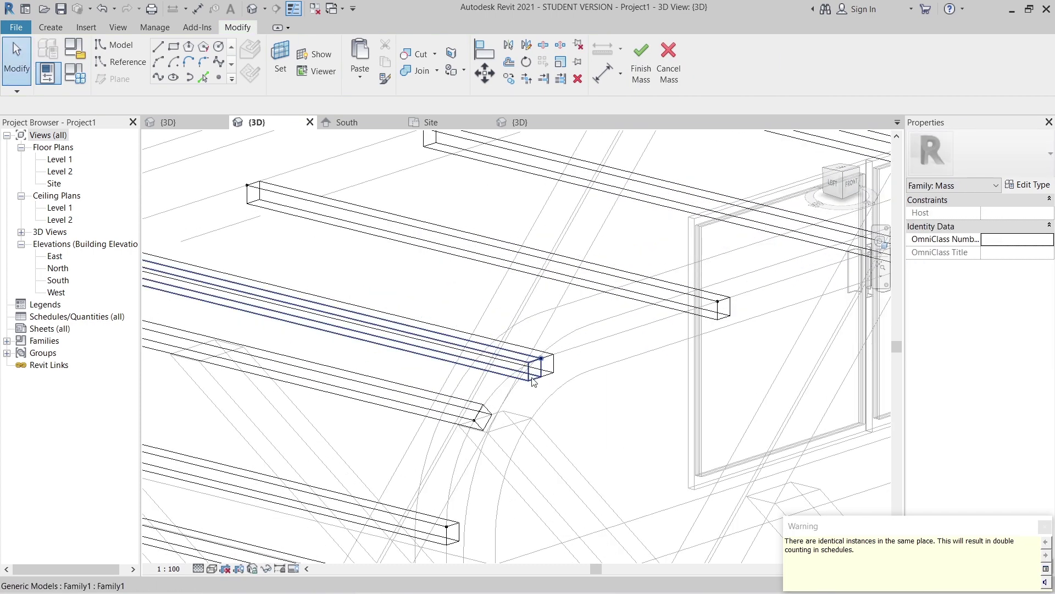
pyautogui.click(533, 382)
pyautogui.press('Escape')
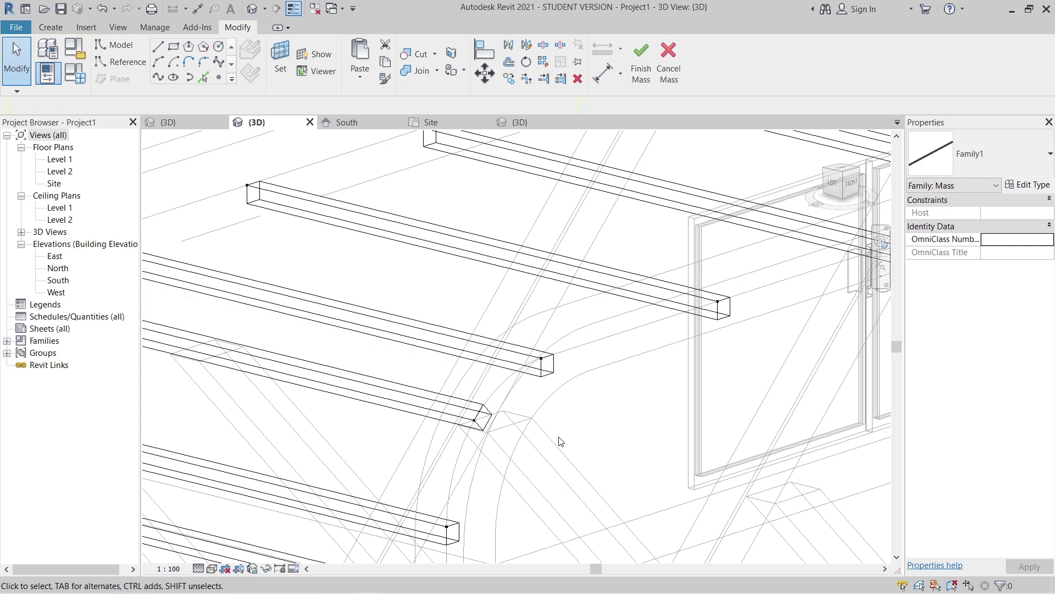
# Finish the in-place mass containing the beams and dismiss the save reminder without saving.
pyautogui.scroll(-5, 561, 441)
pyautogui.keyDown('shift'); pyautogui.moveTo(560, 441); pyautogui.dragTo(640, 158, button='middle'); pyautogui.keyUp('shift')
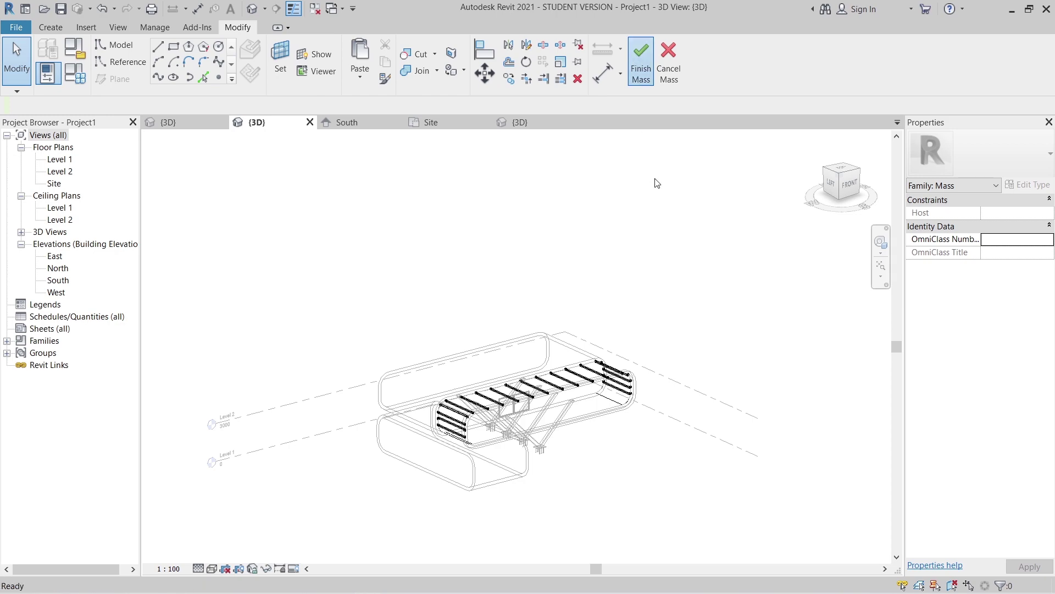
pyautogui.click(641, 61)
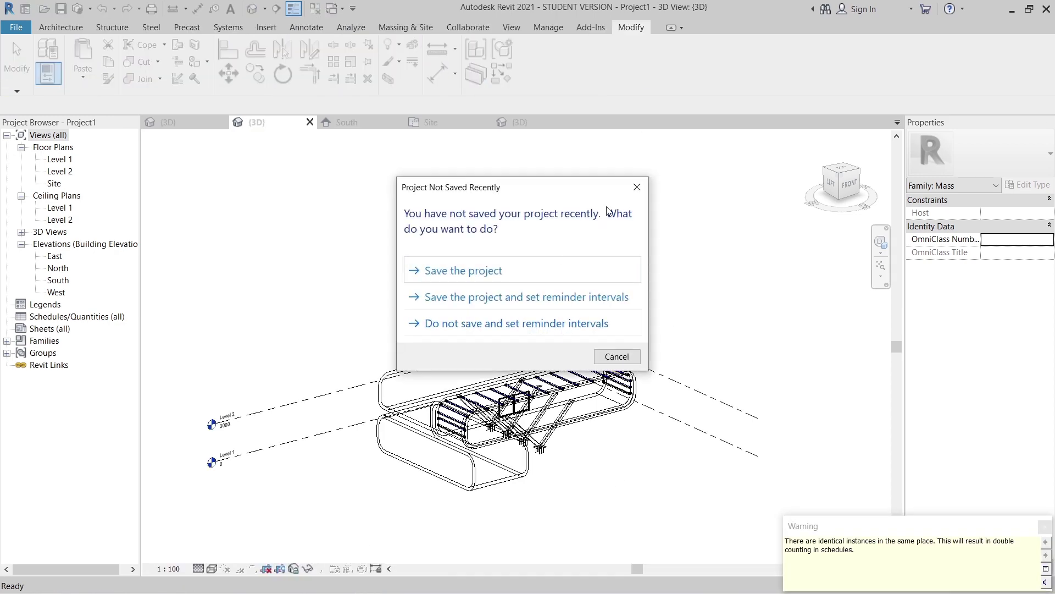
pyautogui.click(637, 187)
# Switch the 3D view from wireframe to a visual style with opaque surfaces.
pyautogui.click(198, 569)
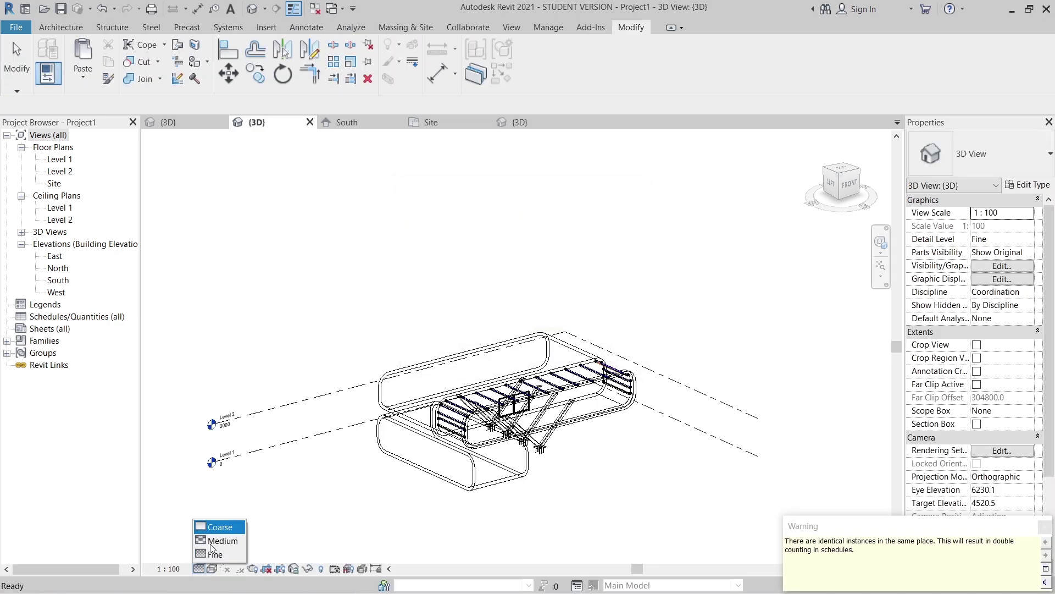
pyautogui.click(211, 568)
pyautogui.click(242, 512)
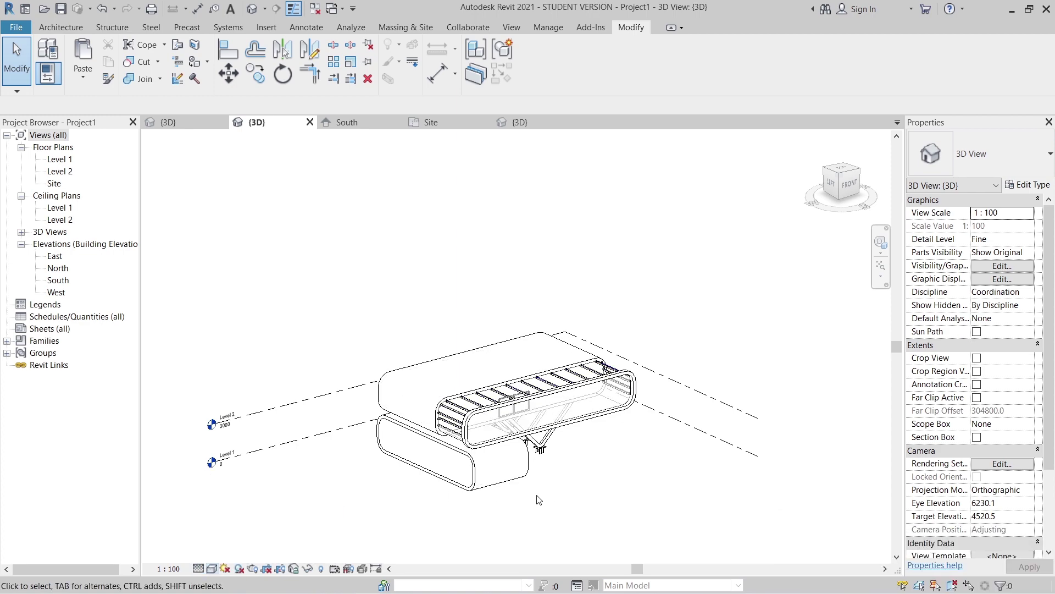
pyautogui.keyDown('shift'); pyautogui.moveTo(539, 499); pyautogui.dragTo(593, 519, button='middle'); pyautogui.keyUp('shift')
pyautogui.scroll(2, 593, 519)
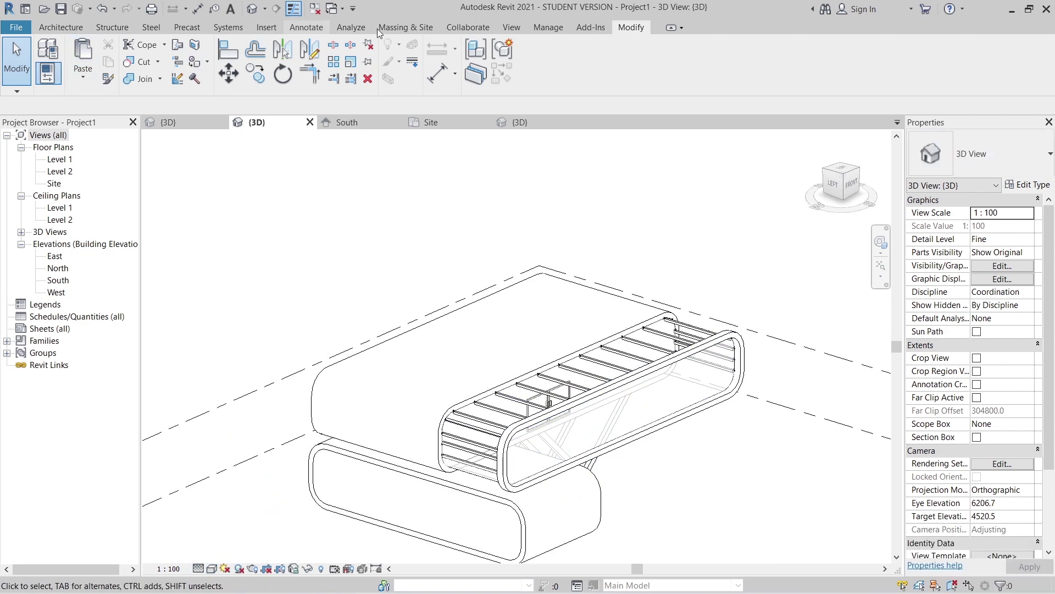
# Set the mass display to Show Mass by View Settings.
pyautogui.click(406, 29)
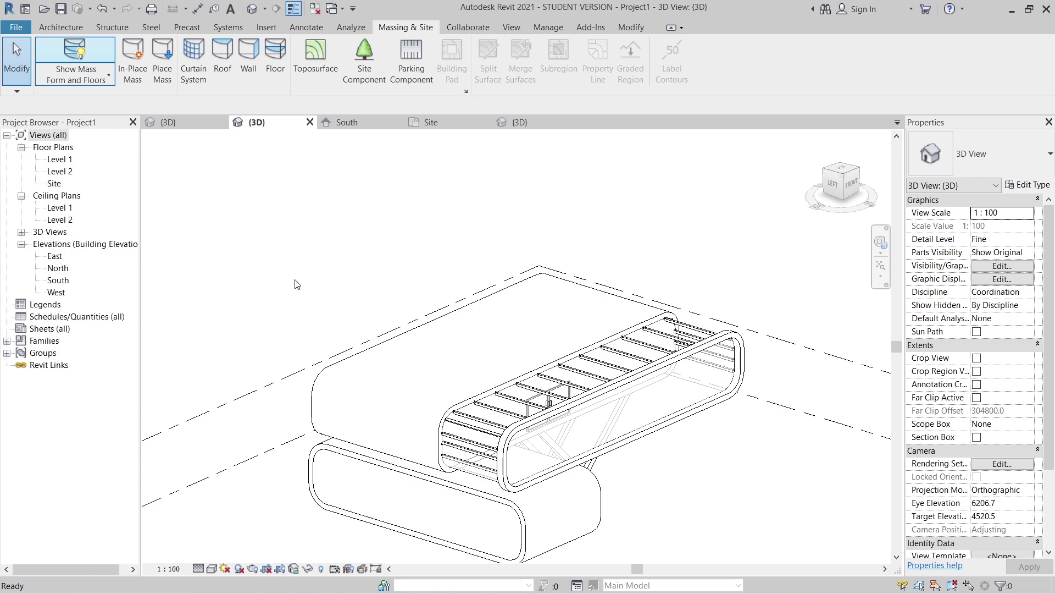
pyautogui.keyDown('shift'); pyautogui.moveTo(297, 284); pyautogui.dragTo(457, 428, button='middle'); pyautogui.keyUp('shift')
pyautogui.scroll(3, 524, 395)
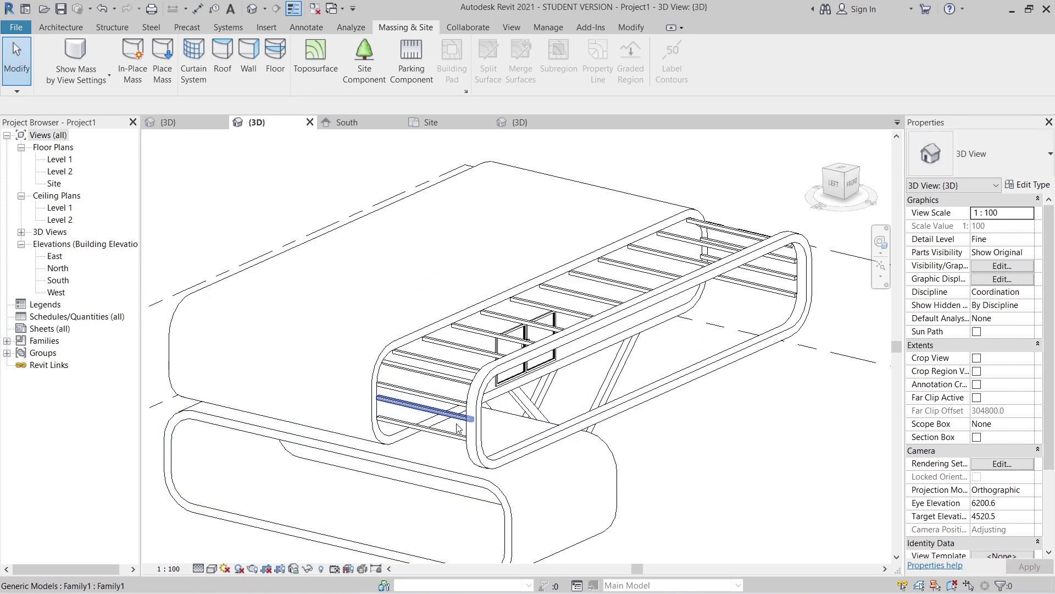
# Copy the front rounded ring roof and paste it aligned to the same place.
pyautogui.click(535, 455)
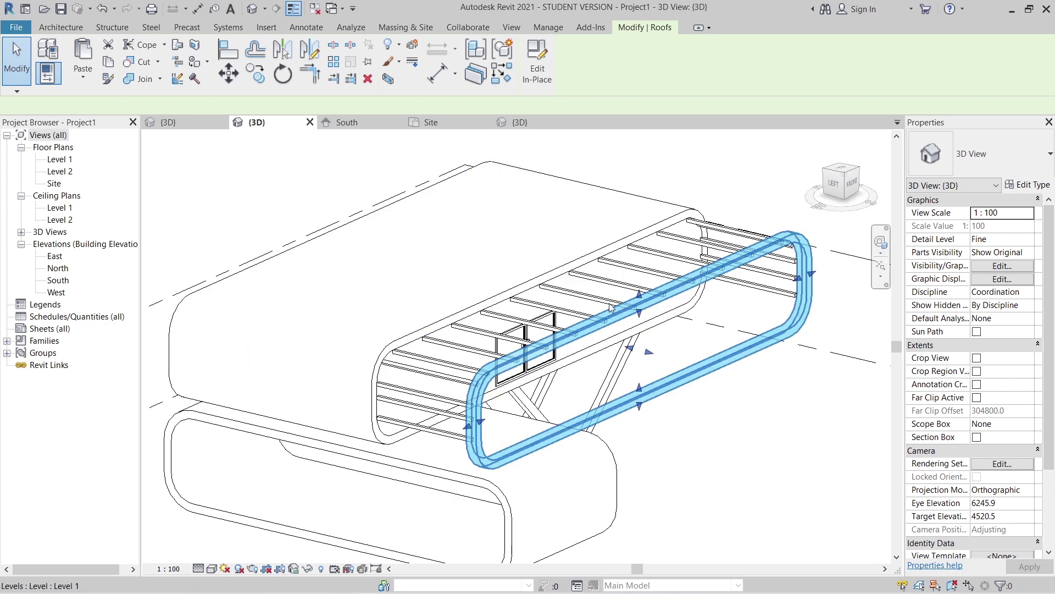
pyautogui.click(87, 81)
pyautogui.click(93, 207)
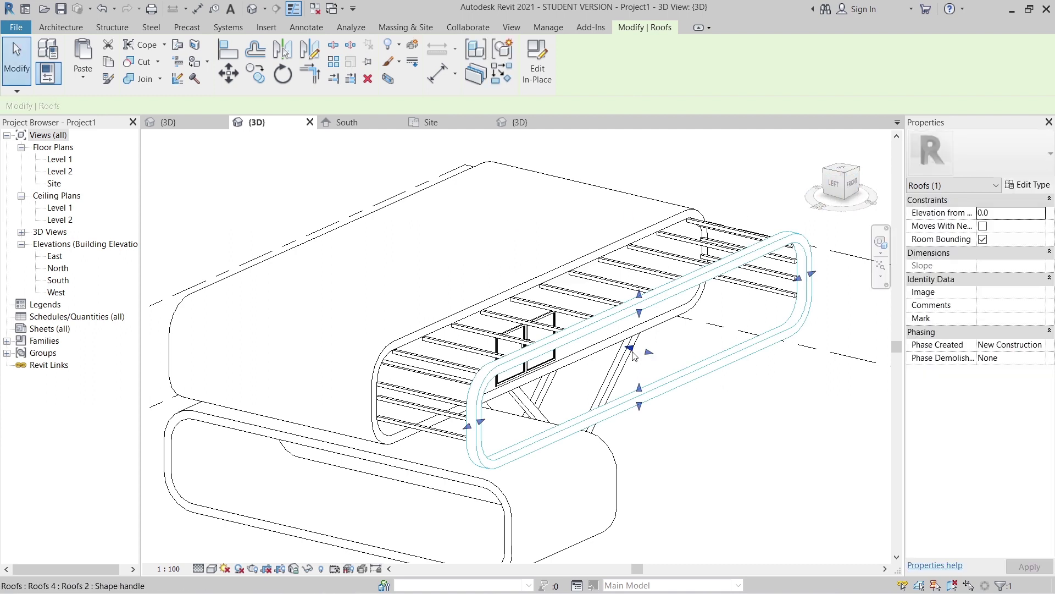
# Stretch the pasted ring's rear face to the main volume and pull its front face back to the original ring's rear edge.
pyautogui.moveTo(630, 352); pyautogui.dragTo(546, 318)
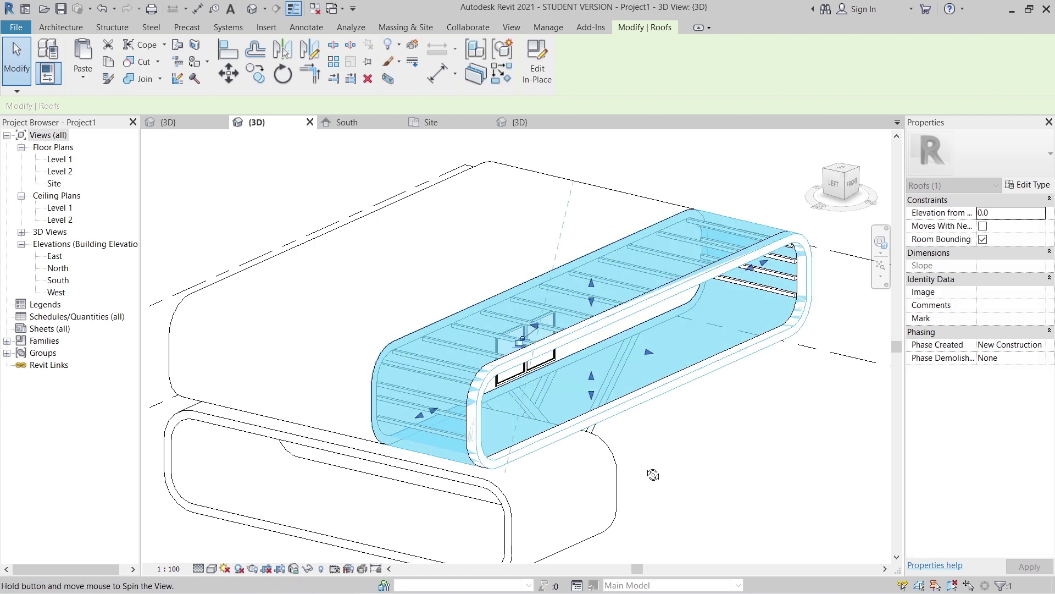
pyautogui.click(834, 185)
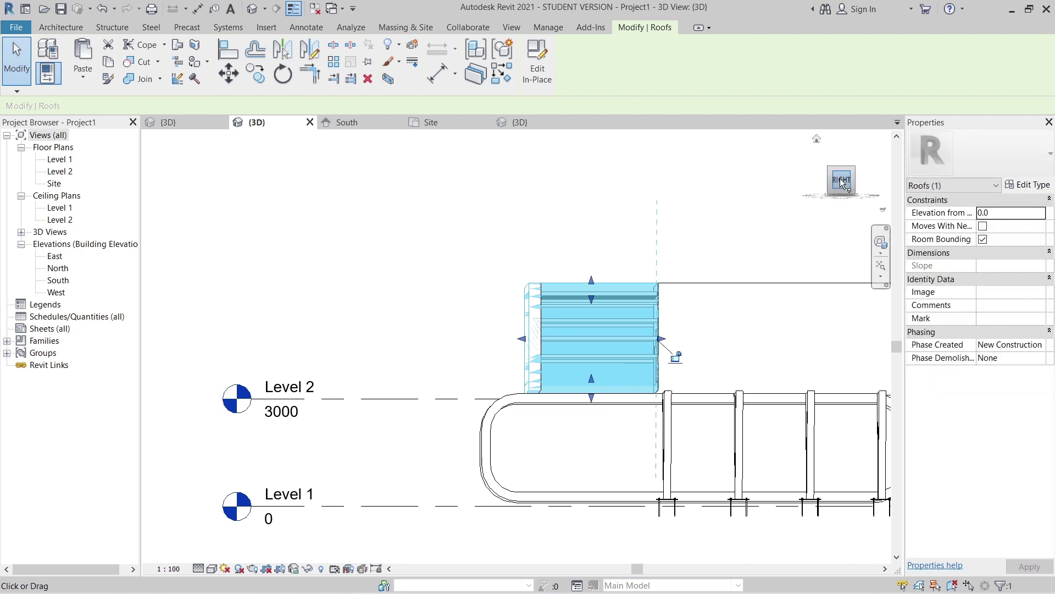
pyautogui.scroll(-2, 686, 323)
pyautogui.moveTo(662, 263); pyautogui.dragTo(629, 304, button='middle')
pyautogui.scroll(5, 628, 301)
pyautogui.moveTo(549, 143); pyautogui.dragTo(643, 352, button='middle')
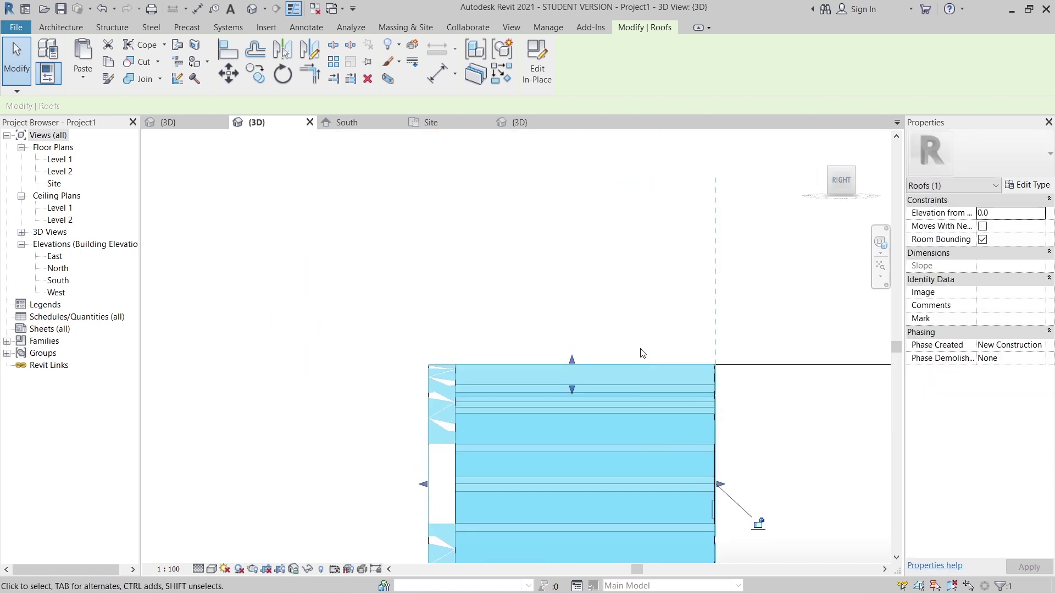
pyautogui.moveTo(688, 405); pyautogui.dragTo(656, 281, button='middle')
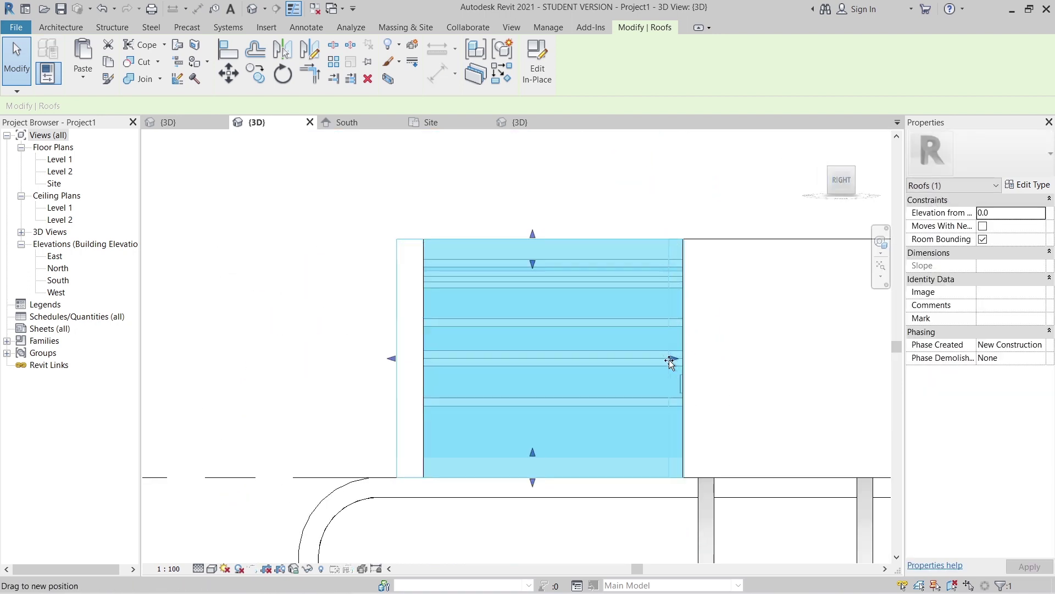
pyautogui.moveTo(670, 361); pyautogui.dragTo(676, 362)
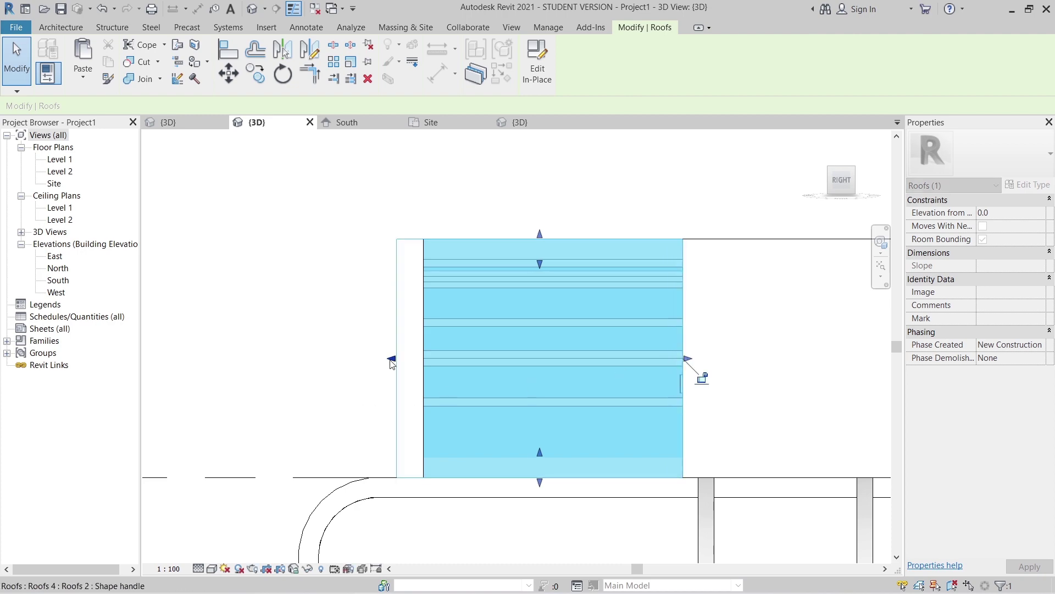
pyautogui.moveTo(416, 360); pyautogui.dragTo(423, 361)
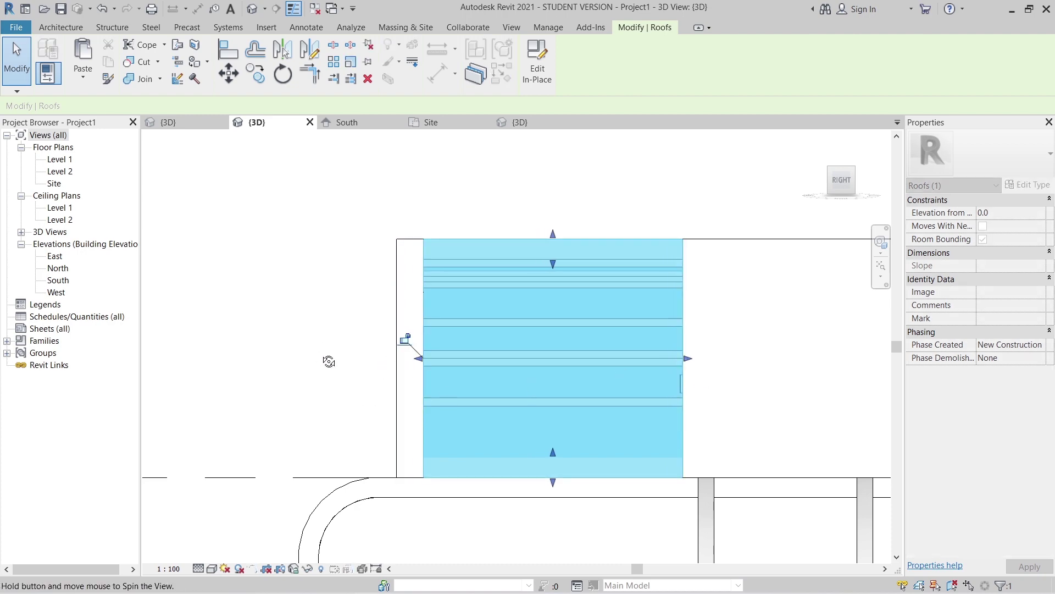
# Edit the pasted ring in place from the front and remove the upper part of its extrusion profile, keeping the floor and lower arcs.
pyautogui.keyDown('shift'); pyautogui.moveTo(328, 361); pyautogui.dragTo(440, 384, button='middle'); pyautogui.keyUp('shift')
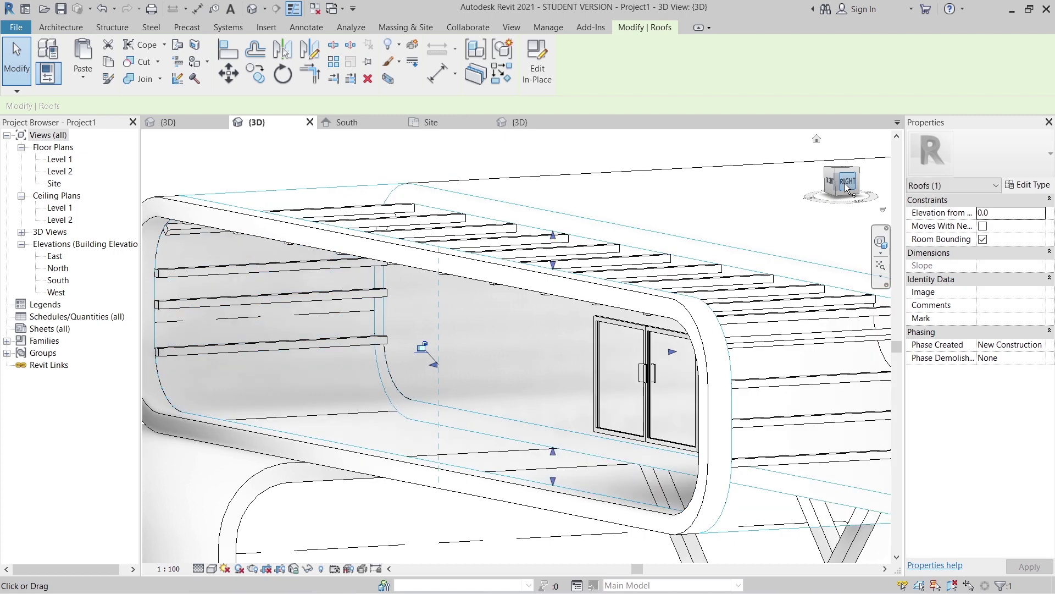
pyautogui.click(846, 184)
pyautogui.keyDown('shift'); pyautogui.moveTo(542, 300); pyautogui.dragTo(677, 335, button='middle'); pyautogui.keyUp('shift')
pyautogui.click(837, 185)
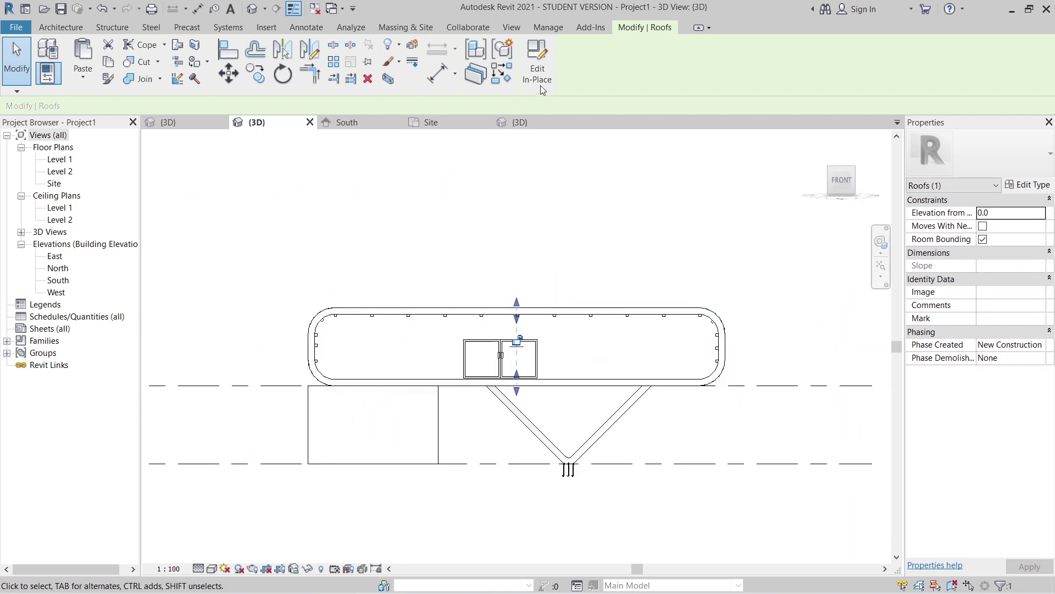
pyautogui.click(528, 306)
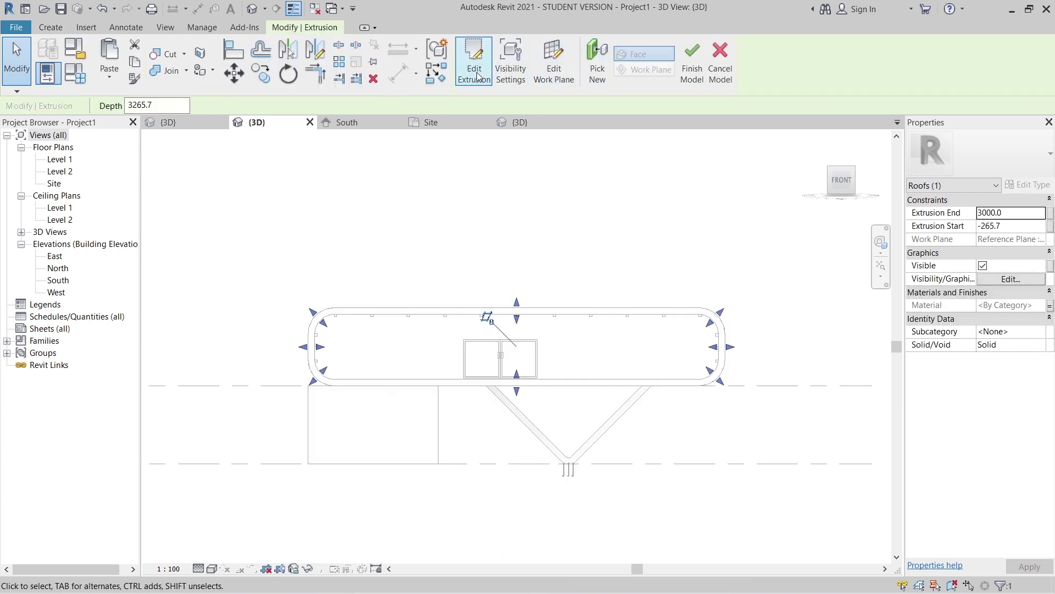
pyautogui.moveTo(602, 353); pyautogui.dragTo(763, 372)
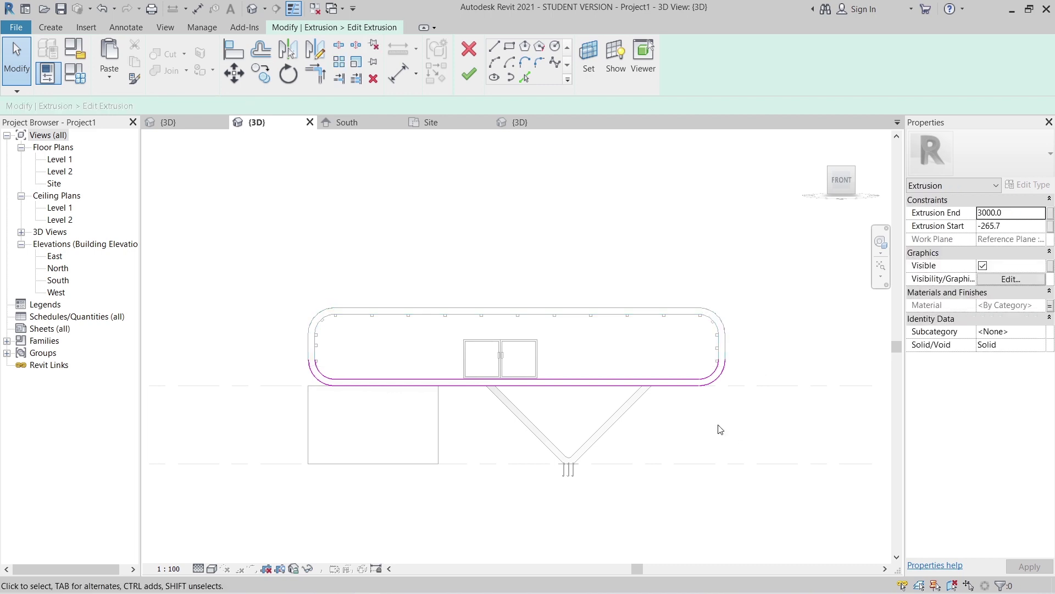
# Close the right end of the extrusion profile with a short line between the inner and outer lower arcs.
pyautogui.press('i')
pyautogui.scroll(3, 719, 424)
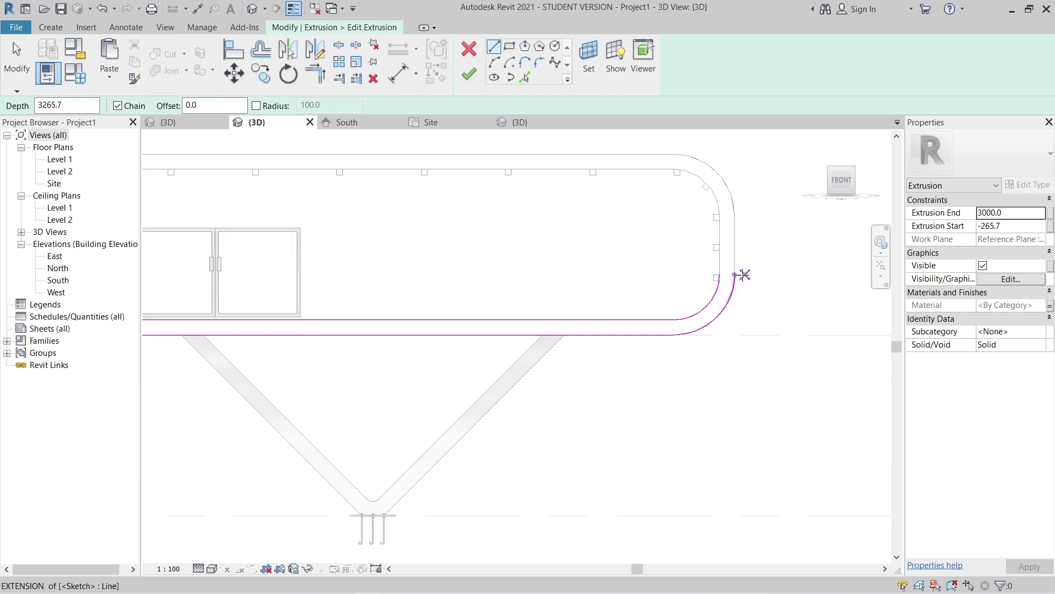
pyautogui.click(724, 274)
pyautogui.click(736, 275)
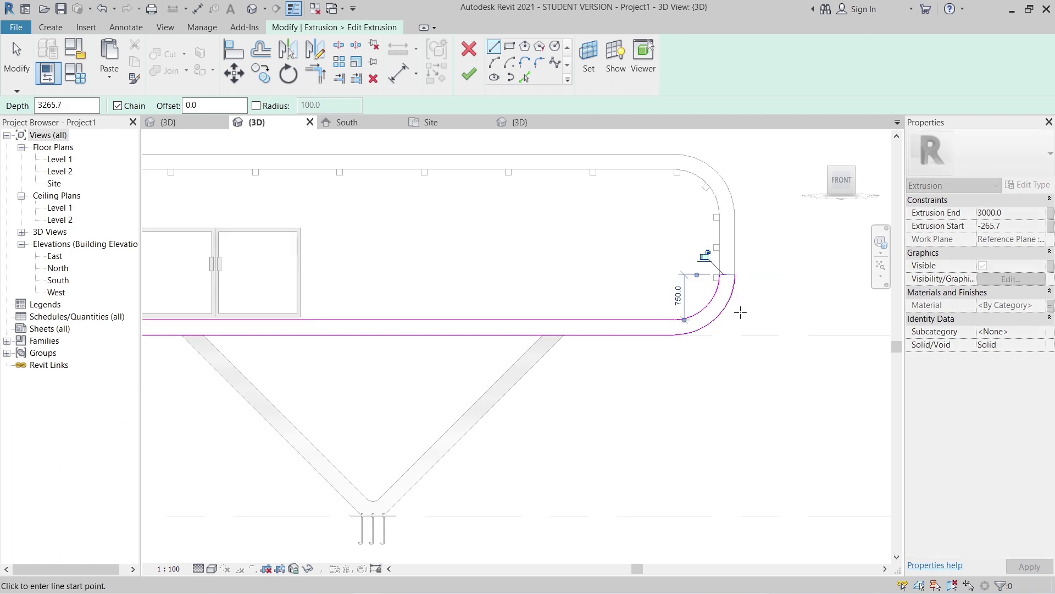
pyautogui.scroll(-1, 740, 312)
pyautogui.press('Escape')
# Close the left end of the extrusion profile with a short line between the inner and outer lower arcs.
pyautogui.scroll(-2, 522, 344)
pyautogui.moveTo(330, 335); pyautogui.dragTo(670, 368, button='middle')
pyautogui.scroll(2, 450, 356)
pyautogui.scroll(2, 454, 299)
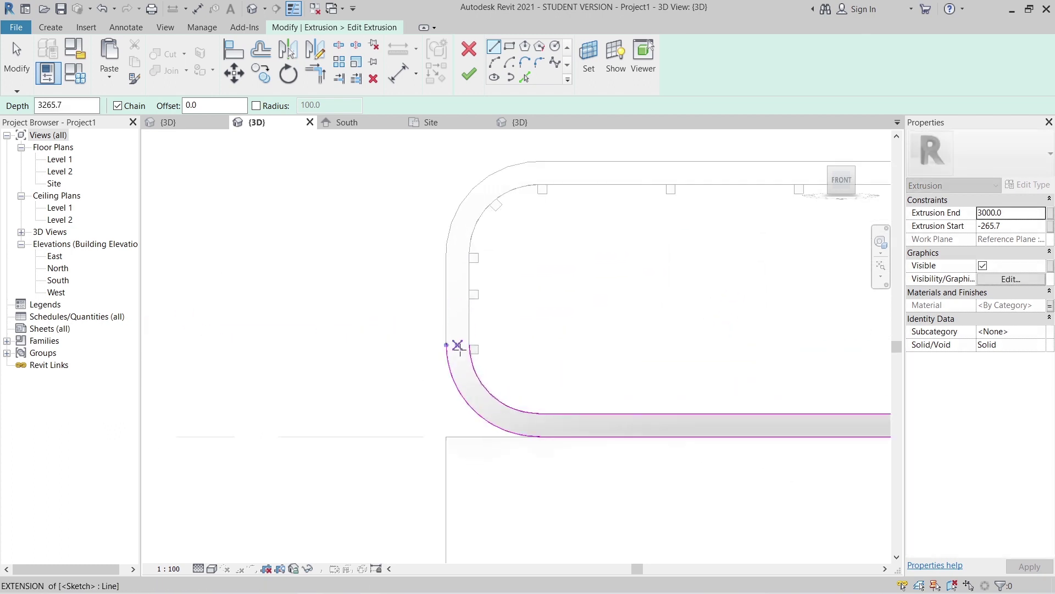
pyautogui.click(466, 349)
pyautogui.click(447, 345)
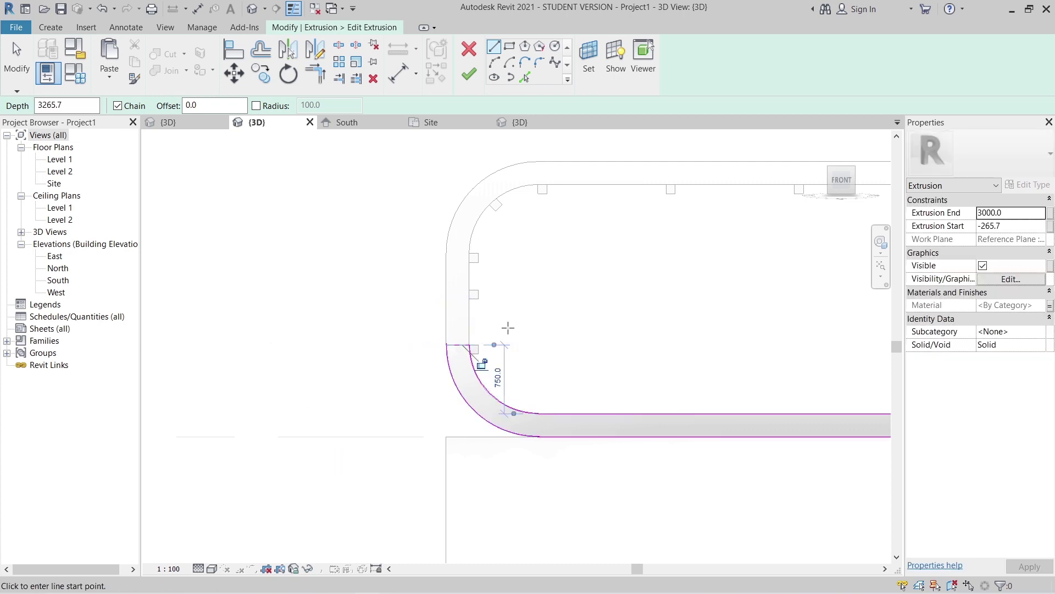
pyautogui.press('Escape')
# Finish the edited extrusion sketch and the in-place model of the lower floor piece.
pyautogui.scroll(-3, 494, 338)
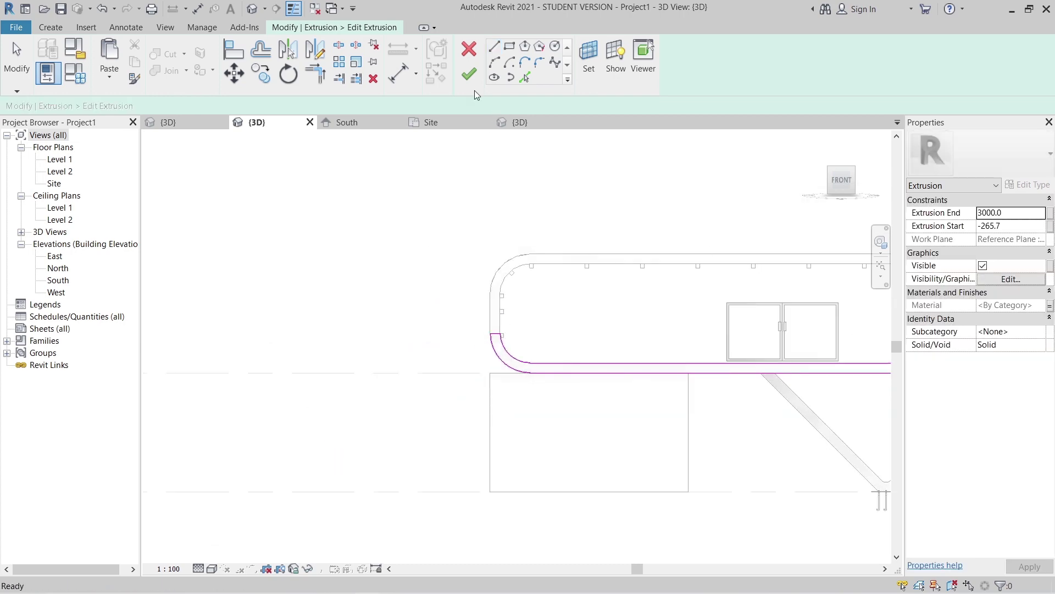
pyautogui.click(470, 75)
pyautogui.keyDown('shift'); pyautogui.moveTo(412, 335); pyautogui.dragTo(484, 384, button='middle'); pyautogui.keyUp('shift')
pyautogui.moveTo(483, 384); pyautogui.dragTo(421, 331, button='middle')
pyautogui.scroll(2, 482, 407)
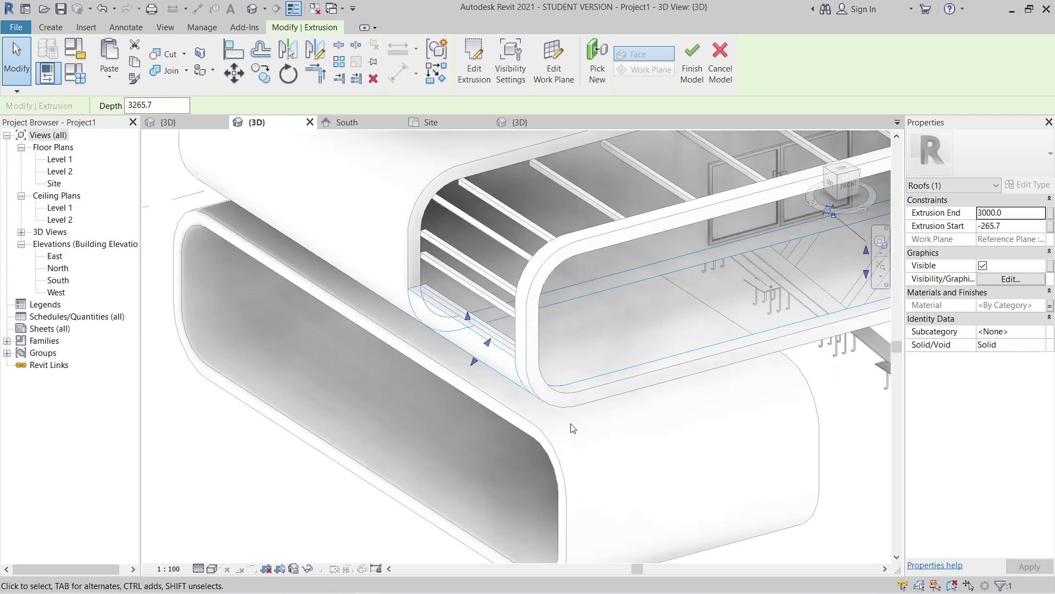
pyautogui.keyDown('shift'); pyautogui.moveTo(571, 428); pyautogui.dragTo(680, 446, button='middle'); pyautogui.keyUp('shift')
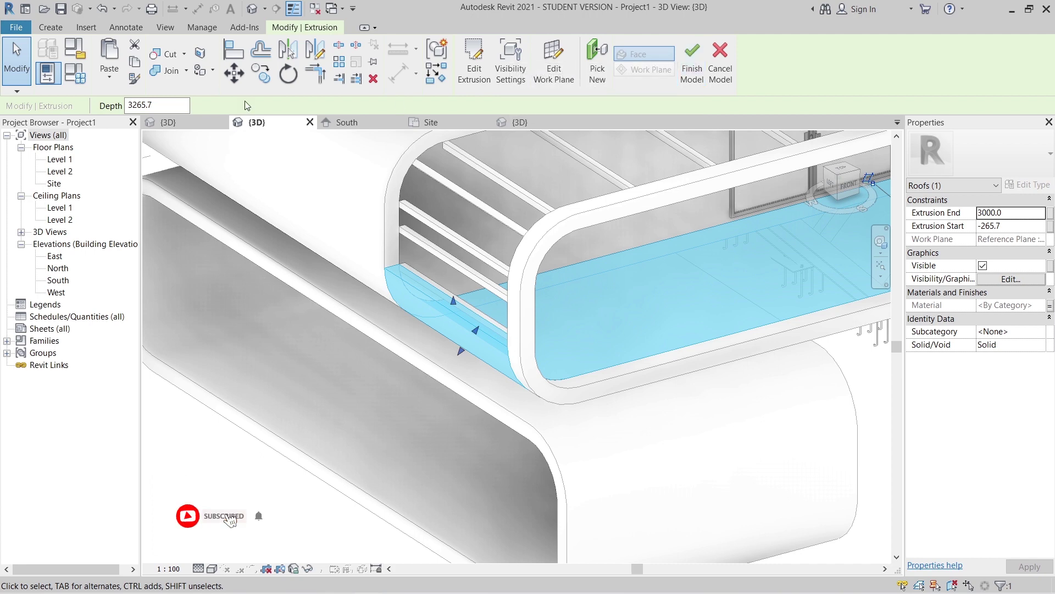
pyautogui.click(688, 70)
pyautogui.press('Escape')
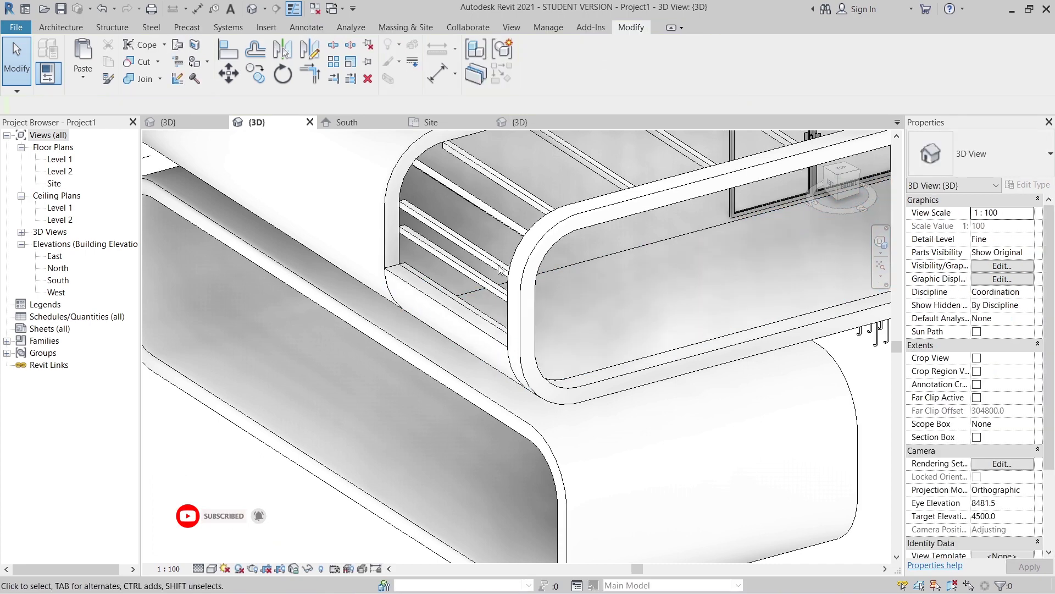
# Join the geometry of the main upper volume with the lower floor piece.
pyautogui.press('j')
pyautogui.press('g')
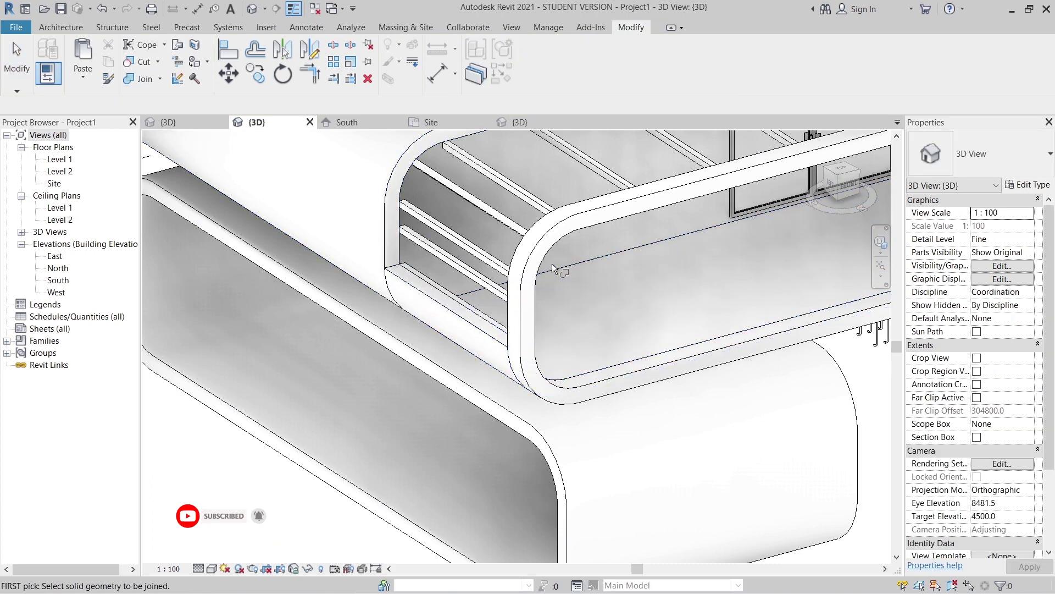
pyautogui.click(555, 265)
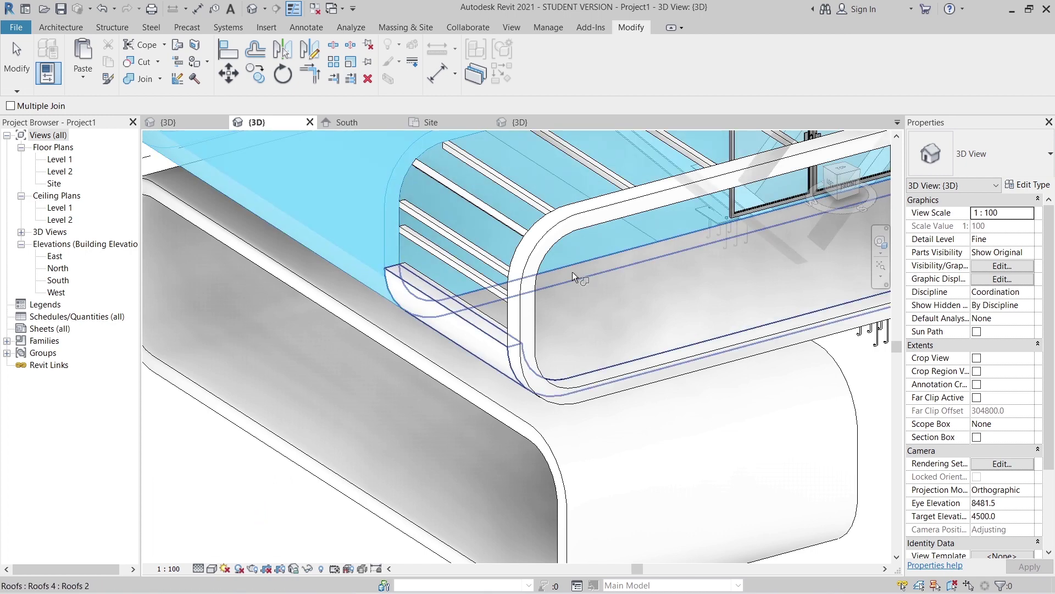
pyautogui.click(572, 272)
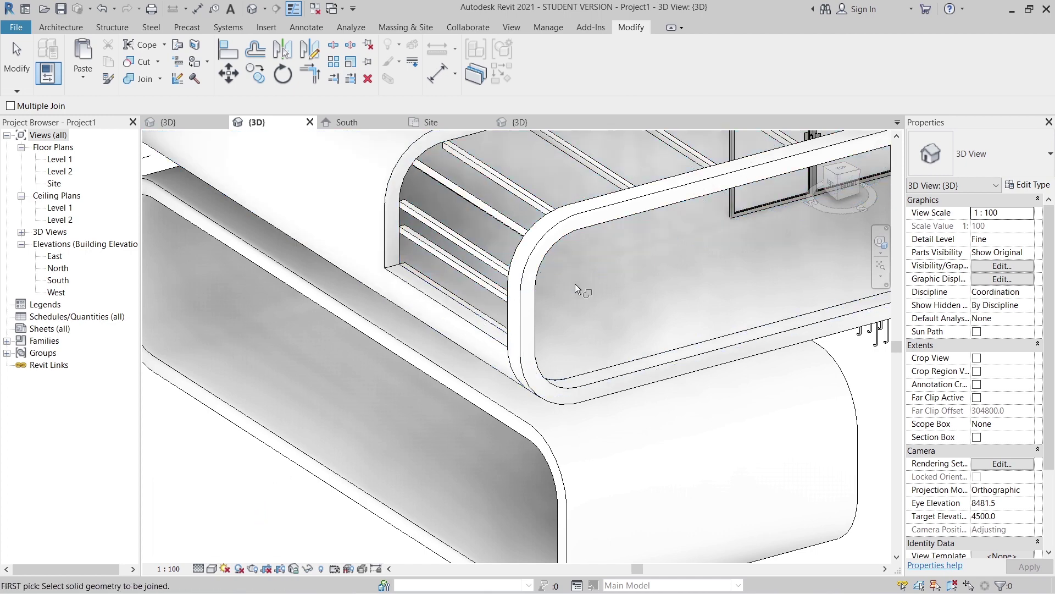
# Join the front ring's geometry with the lower floor piece.
pyautogui.click(598, 366)
pyautogui.click(602, 401)
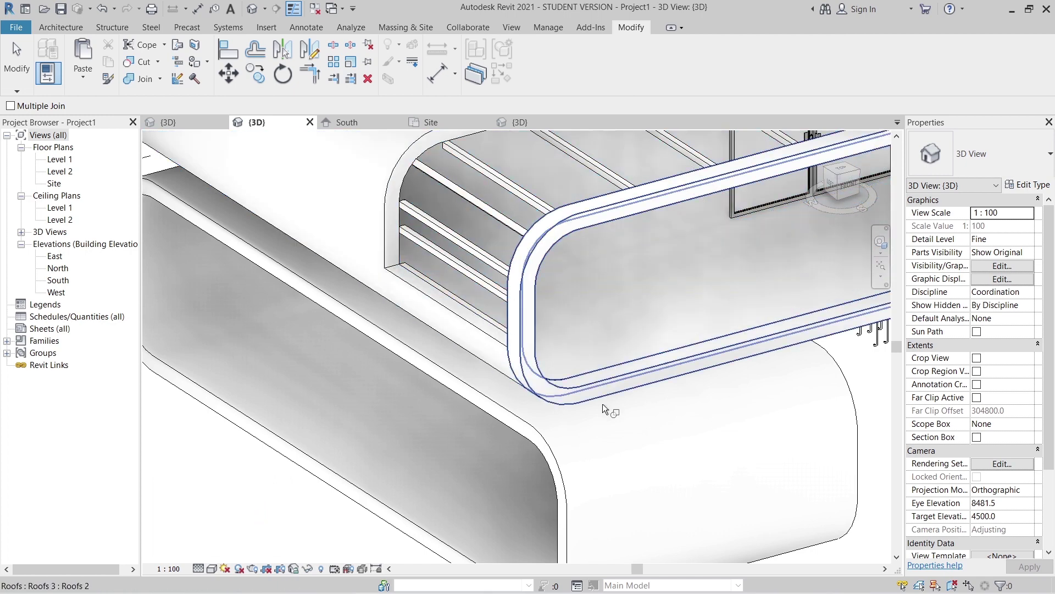
pyautogui.scroll(-1, 655, 425)
pyautogui.keyDown('shift'); pyautogui.moveTo(730, 466); pyautogui.dragTo(661, 476, button='middle'); pyautogui.keyUp('shift')
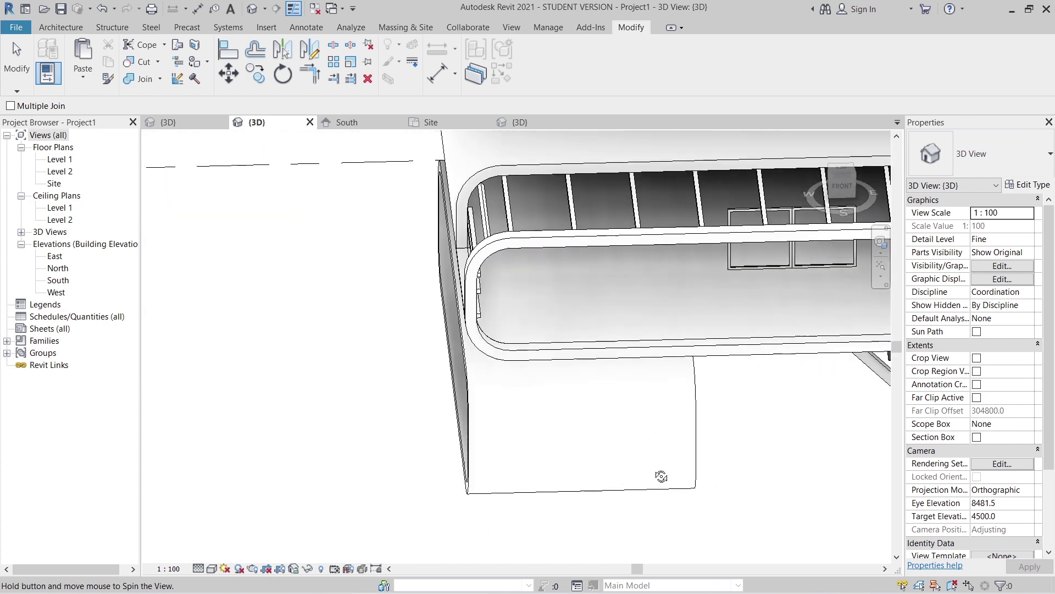
pyautogui.click(787, 352)
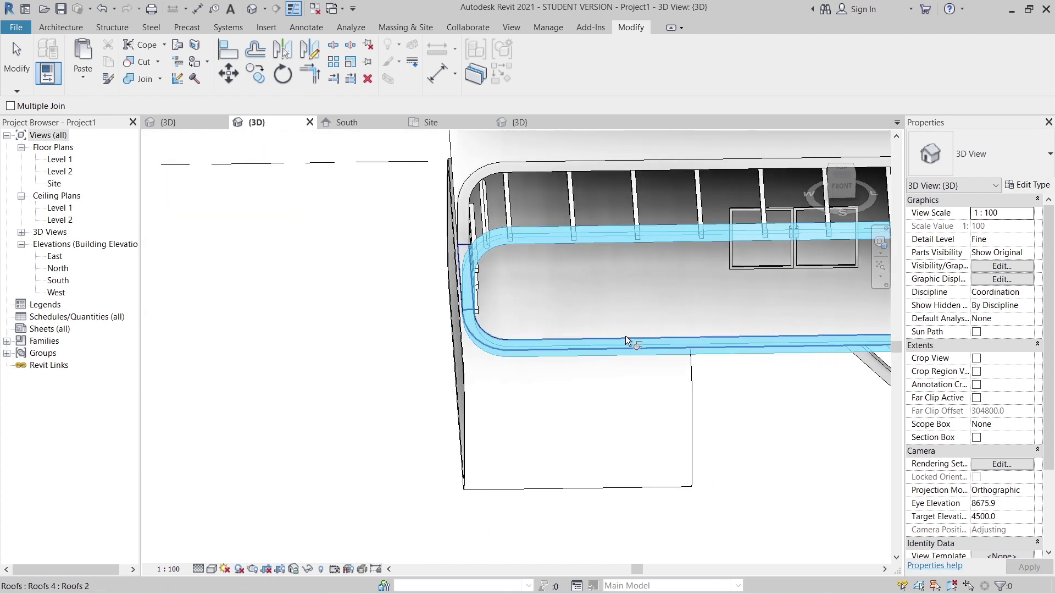
pyautogui.click(476, 280)
pyautogui.keyDown('shift'); pyautogui.moveTo(476, 281); pyautogui.dragTo(727, 423, button='middle'); pyautogui.keyUp('shift')
pyautogui.scroll(-3, 473, 410)
pyautogui.scroll(3, 726, 423)
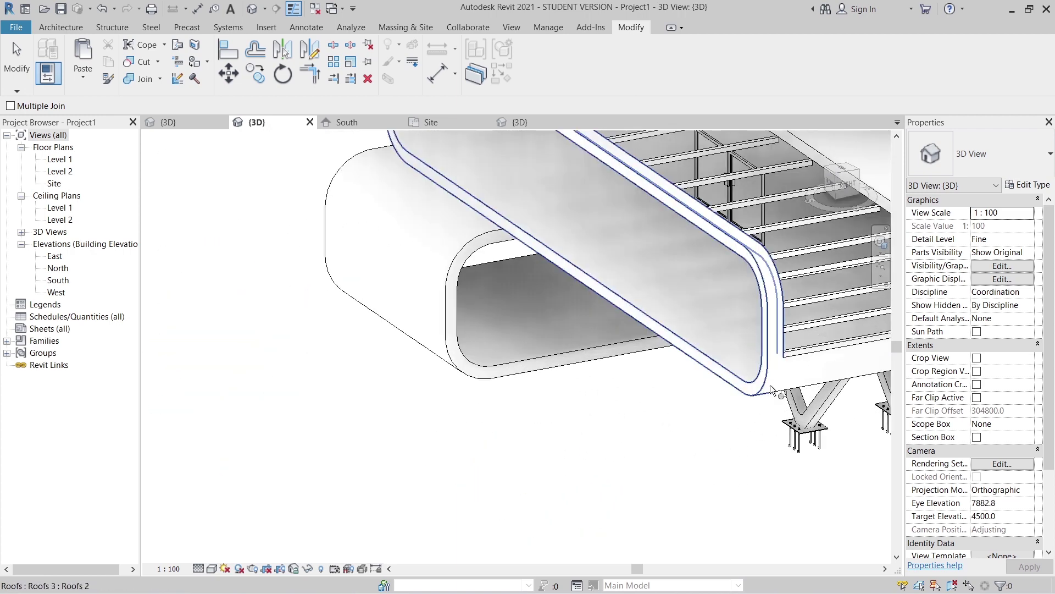
pyautogui.click(771, 390)
pyautogui.click(812, 359)
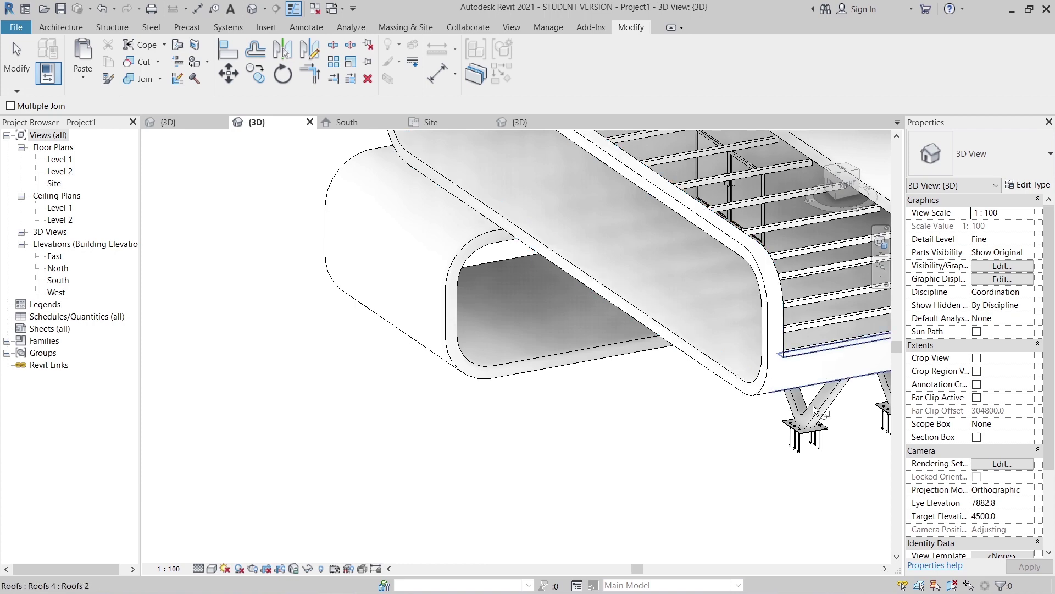
pyautogui.press('Escape')
# Reveal the hidden elements of the whole building in the 3D view.
pyautogui.scroll(-3, 568, 437)
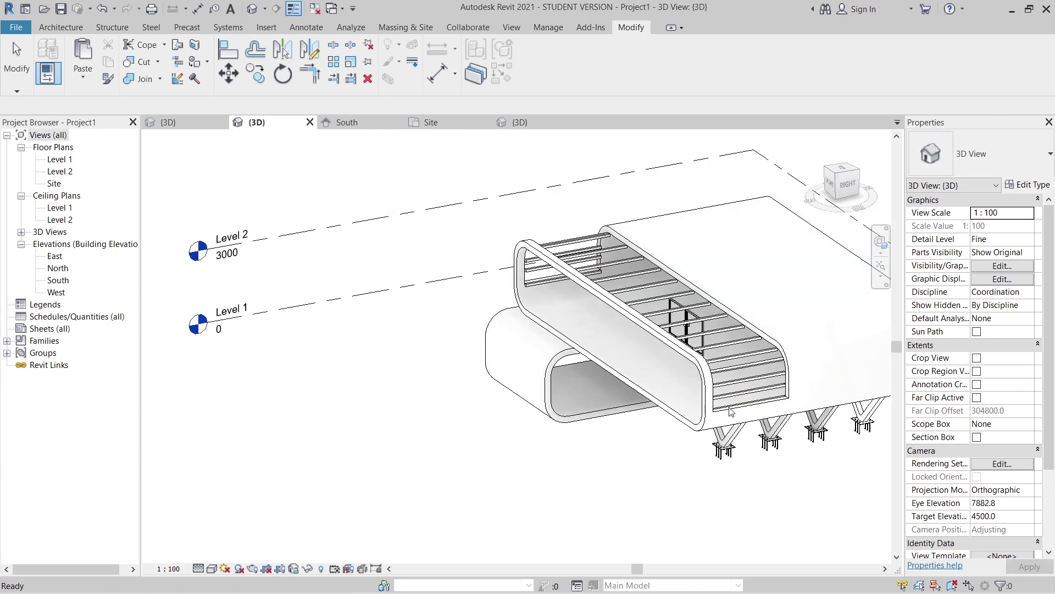
pyautogui.scroll(-1, 638, 439)
pyautogui.scroll(-1, 572, 486)
pyautogui.moveTo(517, 506); pyautogui.dragTo(547, 471, button='middle')
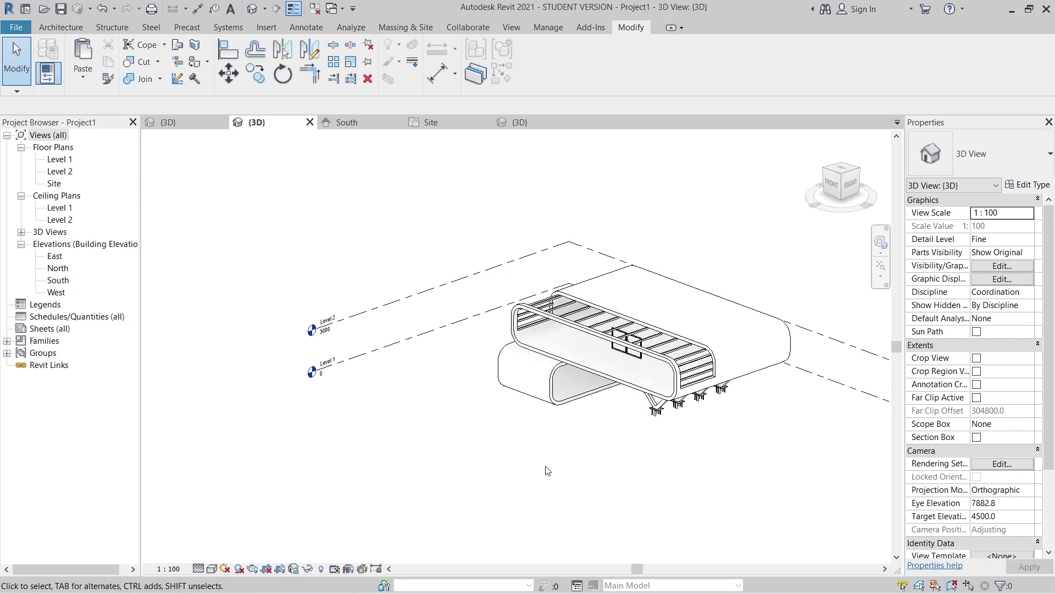
pyautogui.click(321, 569)
pyautogui.keyDown('shift'); pyautogui.moveTo(526, 477); pyautogui.dragTo(545, 474, button='middle'); pyautogui.keyUp('shift')
pyautogui.scroll(1, 627, 349)
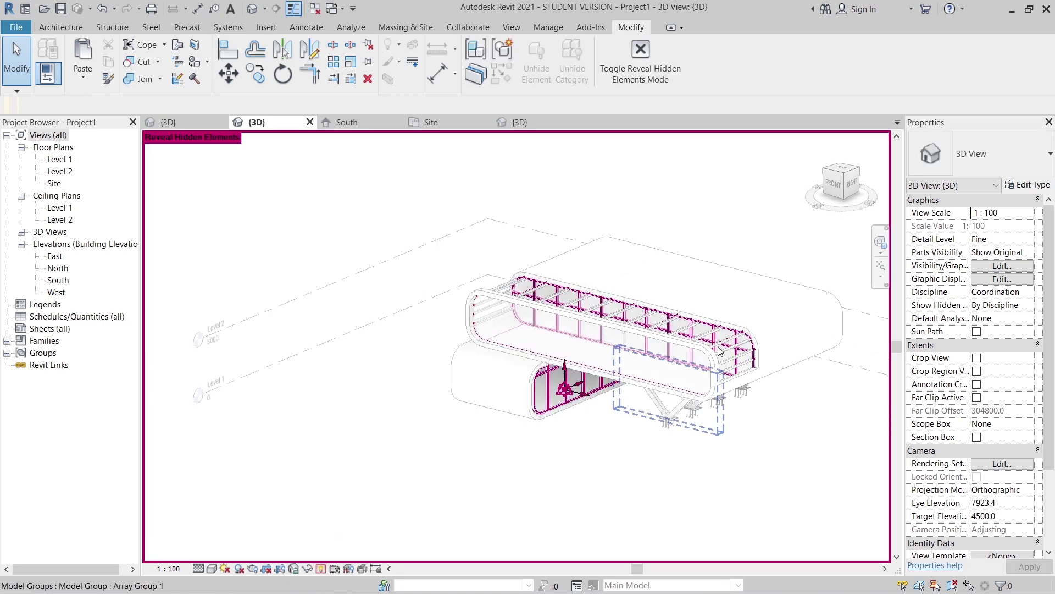
pyautogui.scroll(2, 719, 350)
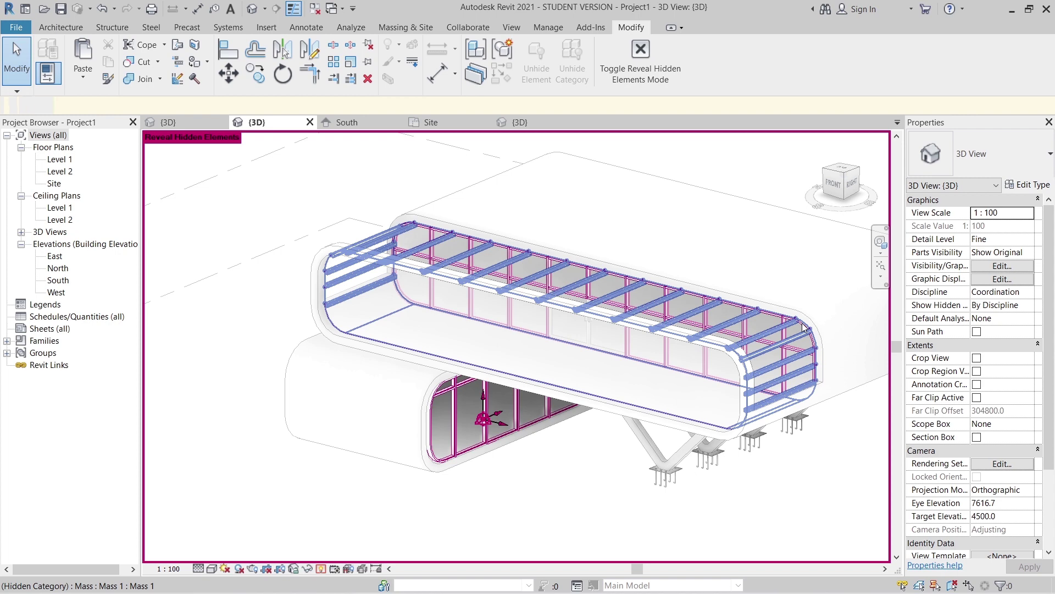
# Select the upper Storefront curtain wall behind the beams and unhide its category.
pyautogui.click(802, 323)
pyautogui.click(769, 280)
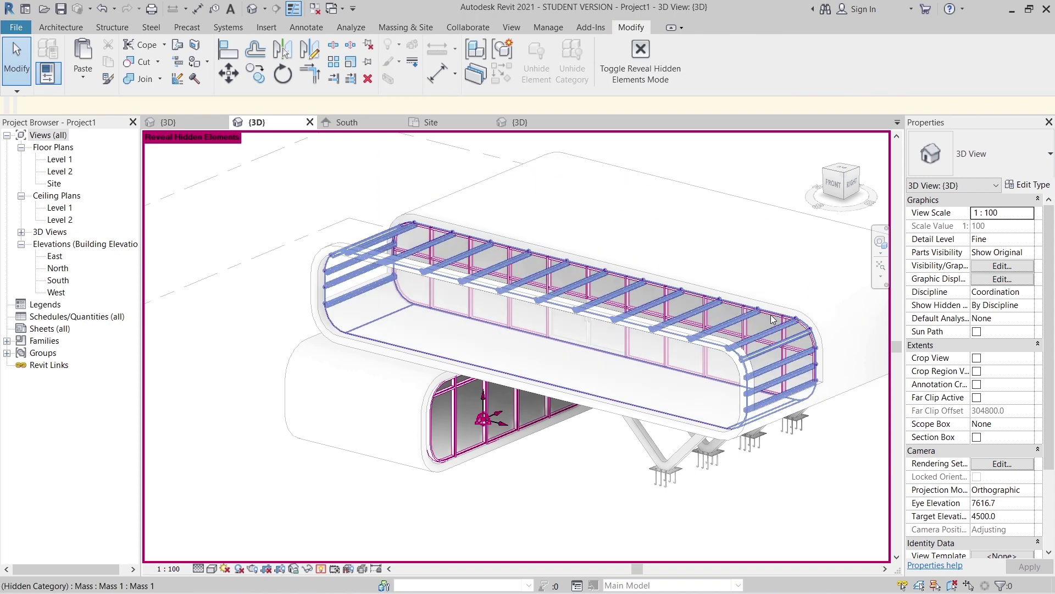
pyautogui.scroll(3, 675, 360)
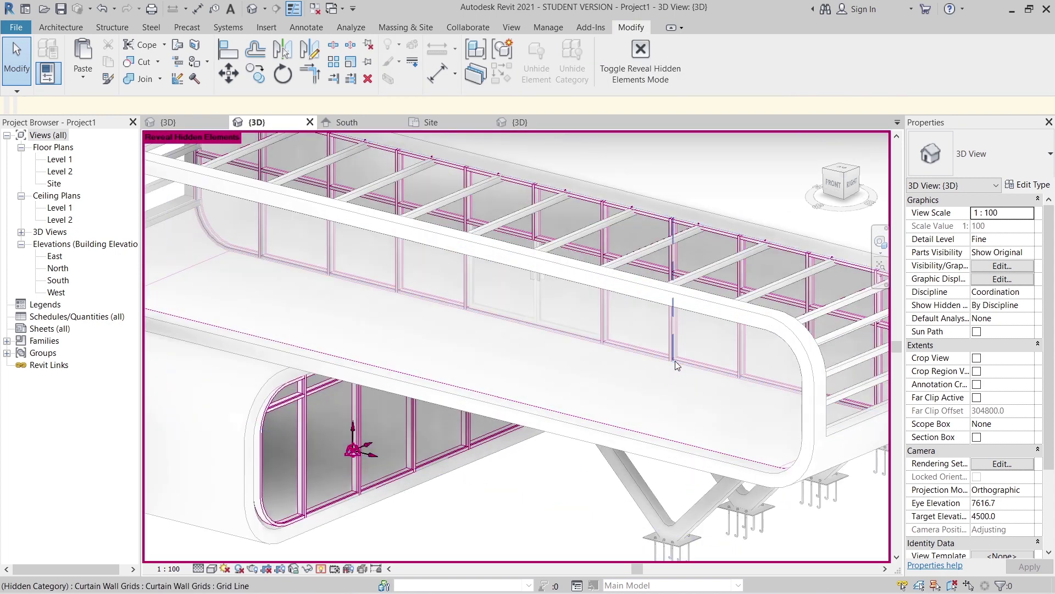
pyautogui.press('Tab')
pyautogui.press('Tab')
pyautogui.press('Tab')
pyautogui.press('Tab')
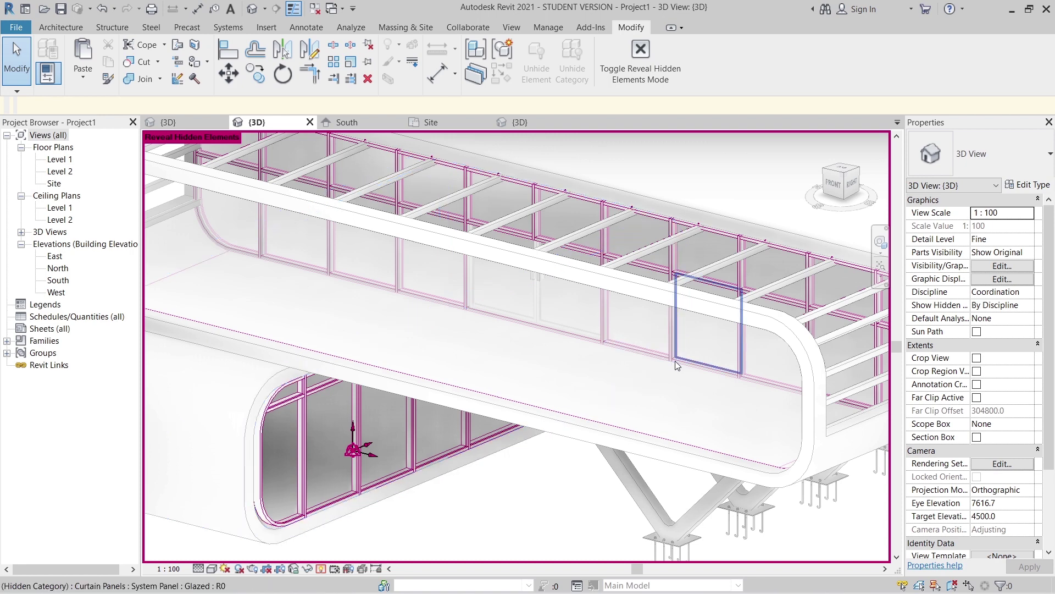
pyautogui.press('Tab')
pyautogui.press('Tab')
pyautogui.press('Tab')
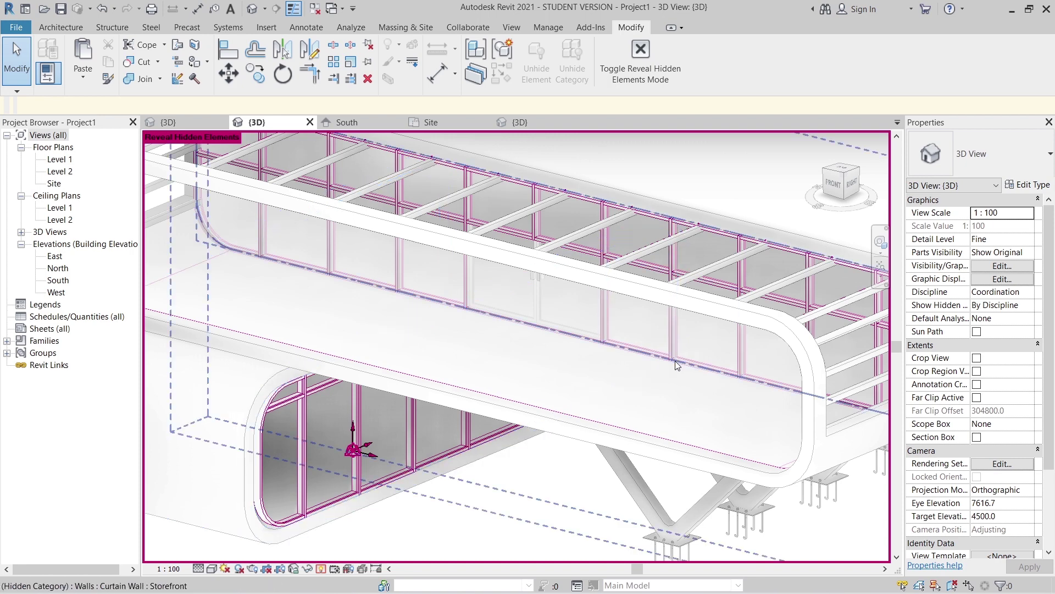
pyautogui.click(675, 361)
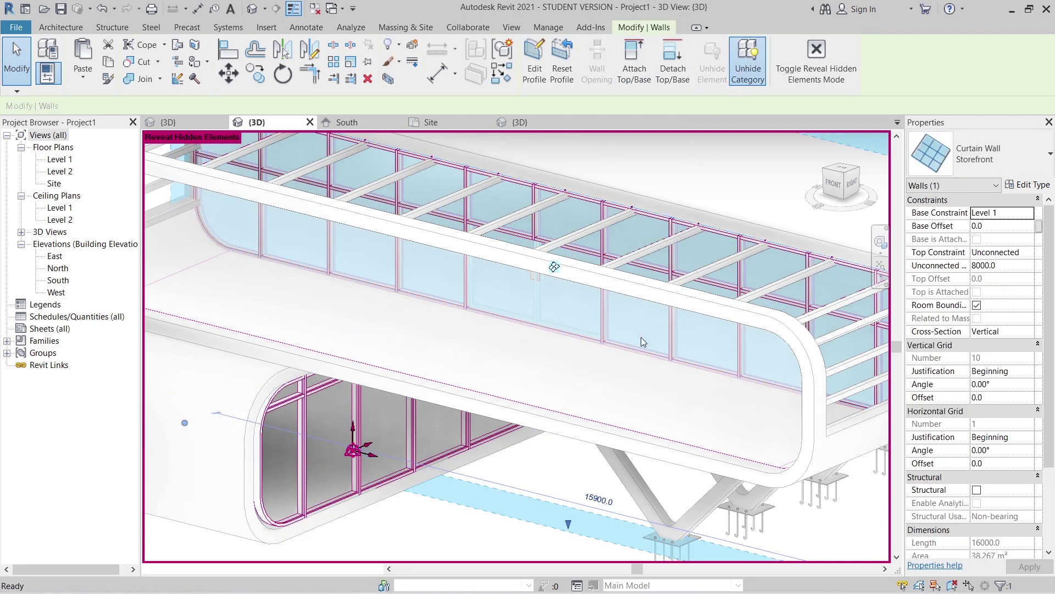
pyautogui.click(377, 481)
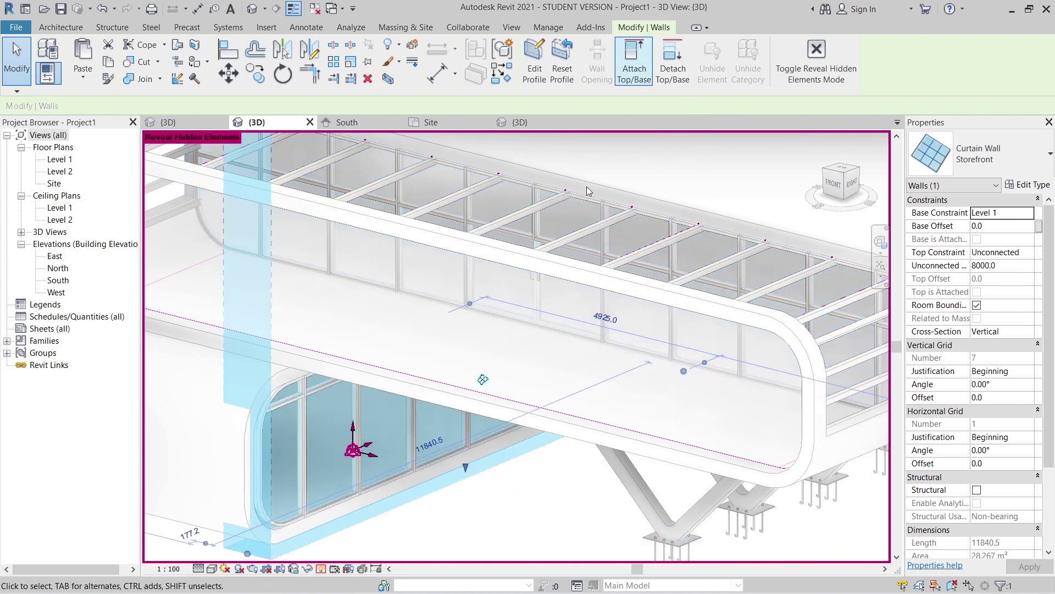
pyautogui.scroll(-5, 426, 454)
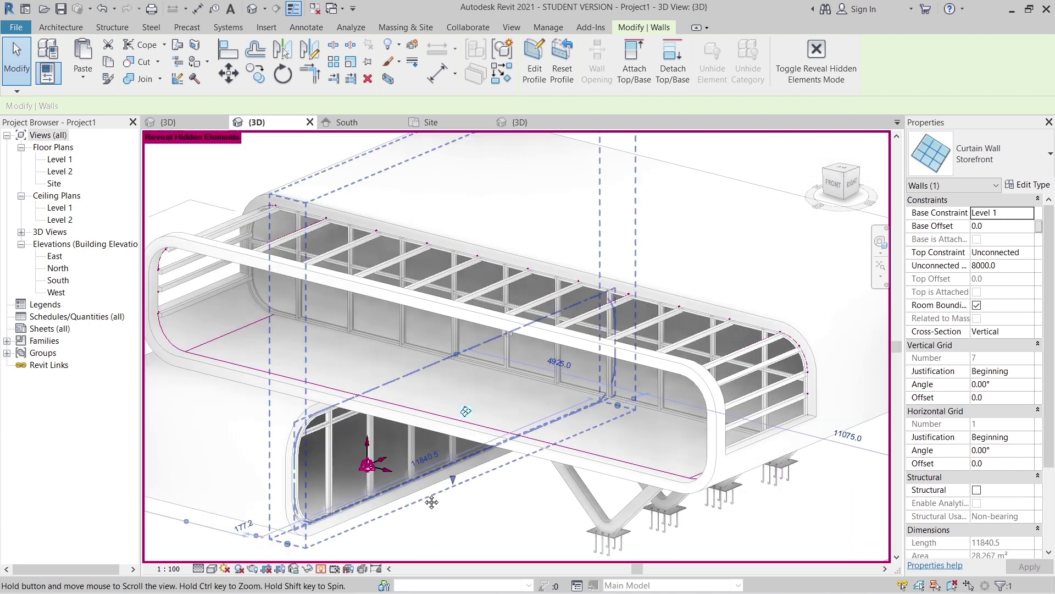
pyautogui.press('Escape')
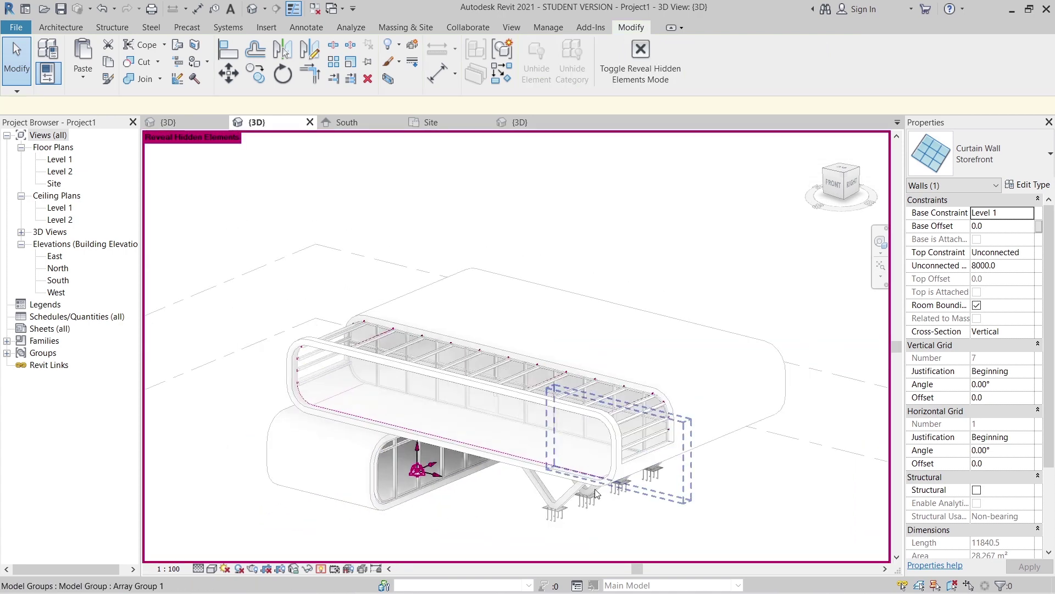
# Leave Reveal Hidden Elements mode and inspect the building's glazed front.
pyautogui.moveTo(560, 484)
pyautogui.keyDown('shift'); pyautogui.mouseDown(button='middle')
pyautogui.moveTo(517, 519)
pyautogui.moveTo(843, 464)
pyautogui.moveTo(617, 504)
pyautogui.moveTo(575, 490)
pyautogui.mouseUp(button='middle'); pyautogui.keyUp('shift')
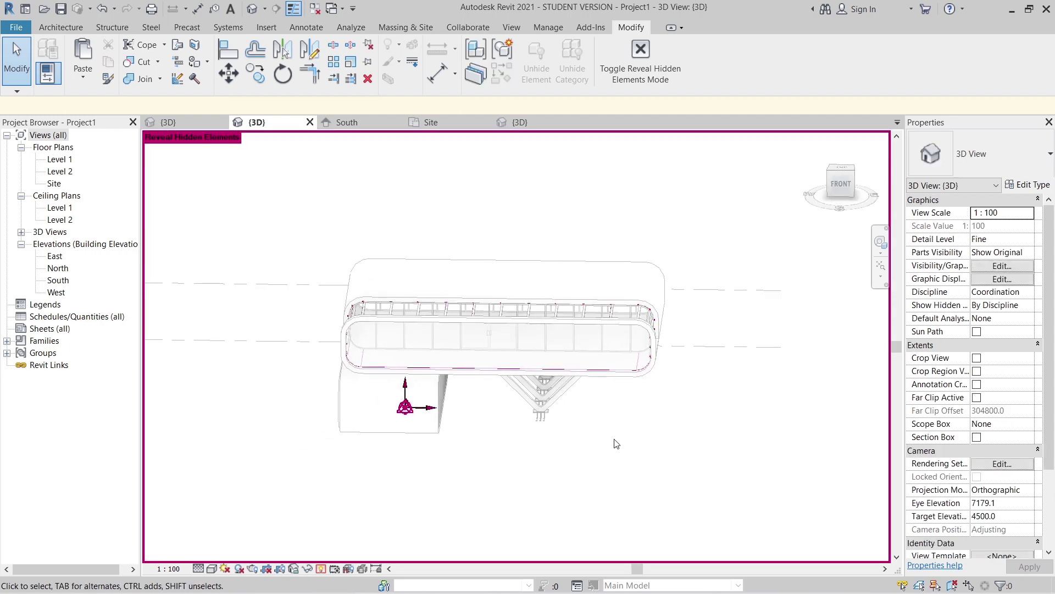
pyautogui.click(668, 81)
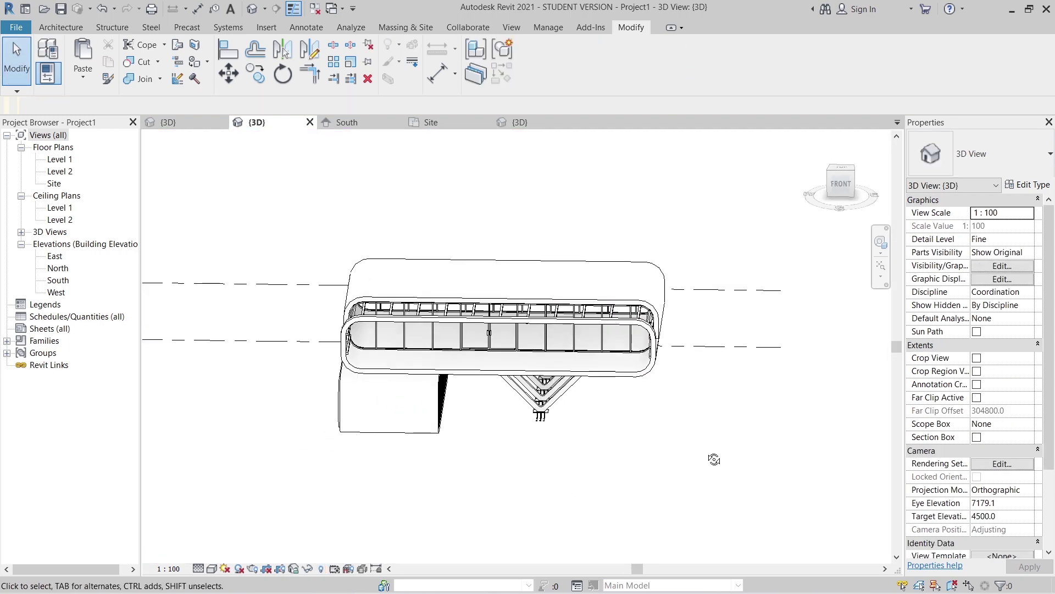
pyautogui.keyDown('shift'); pyautogui.moveTo(711, 454); pyautogui.dragTo(580, 436, button='middle'); pyautogui.keyUp('shift')
pyautogui.scroll(4, 306, 299)
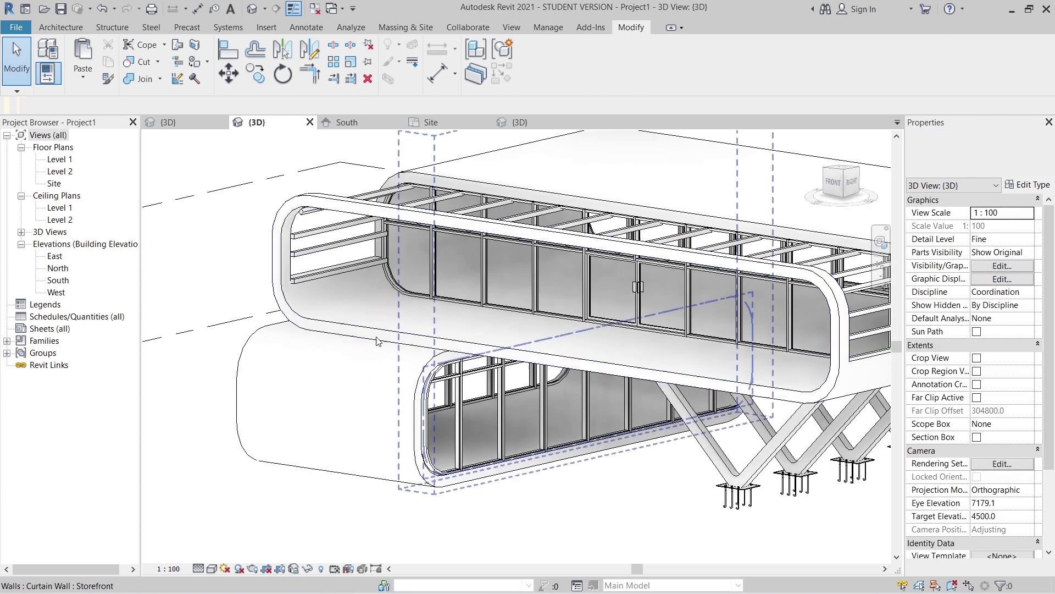
# Create a new in-place model in the Generic Models category from the South elevation, keeping the suggested name.
pyautogui.click(355, 120)
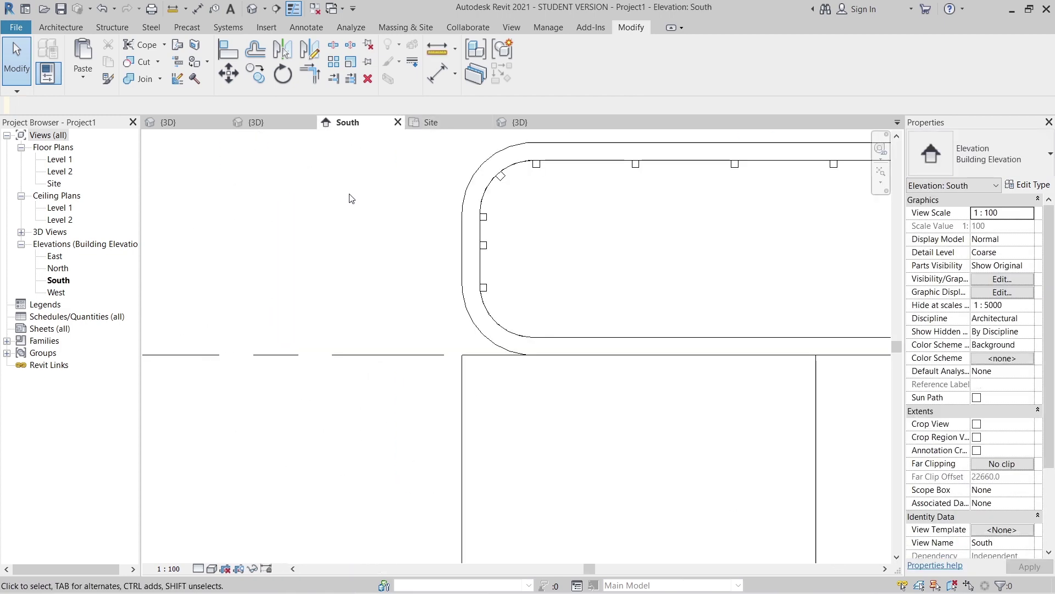
pyautogui.scroll(-5, 350, 228)
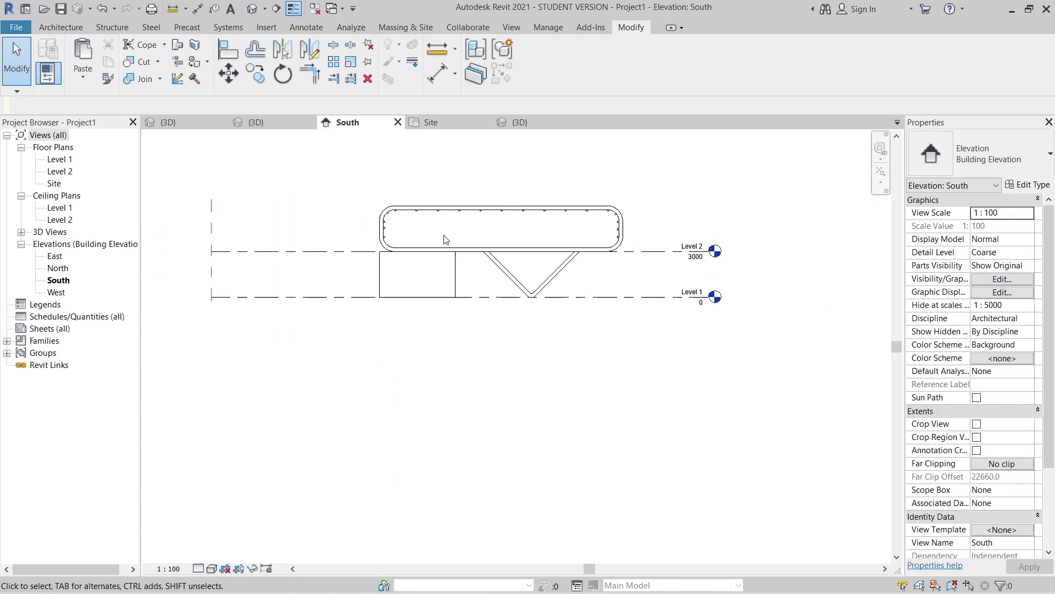
pyautogui.click(82, 28)
pyautogui.click(144, 80)
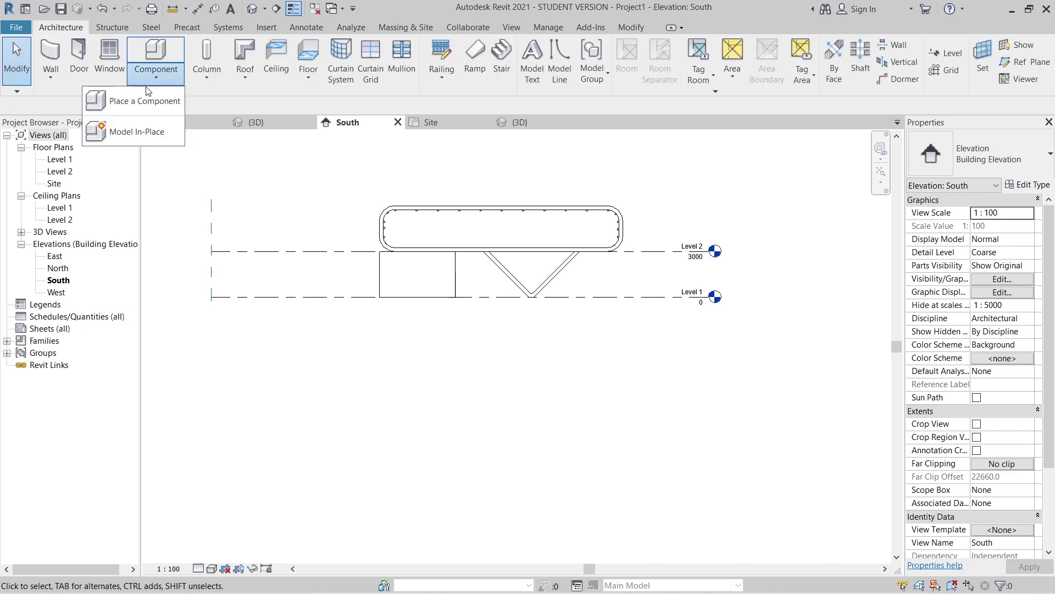
pyautogui.click(148, 143)
pyautogui.moveTo(454, 132); pyautogui.dragTo(450, 153)
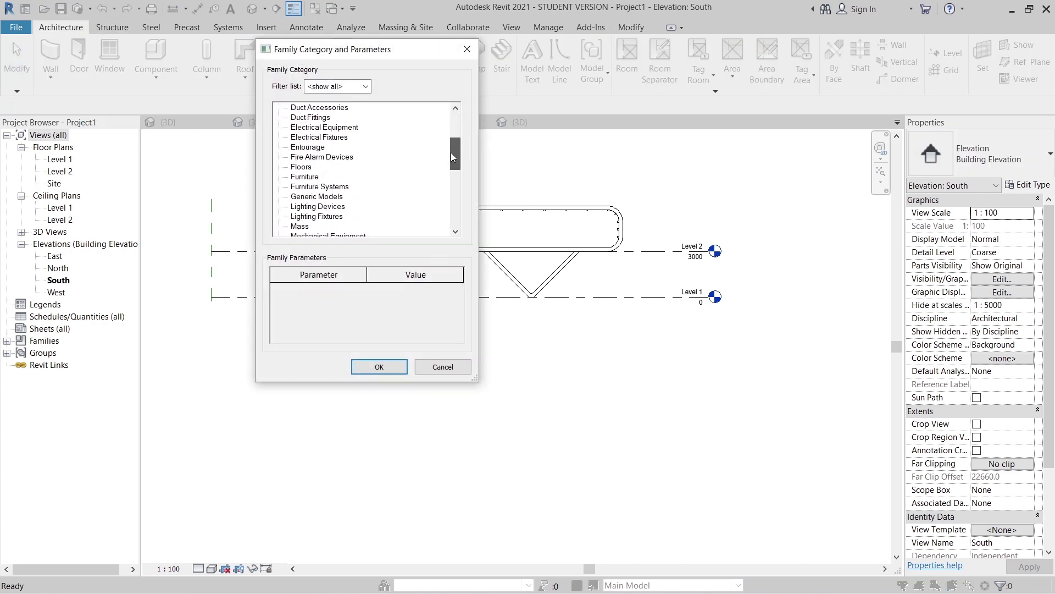
pyautogui.click(323, 197)
pyautogui.click(378, 367)
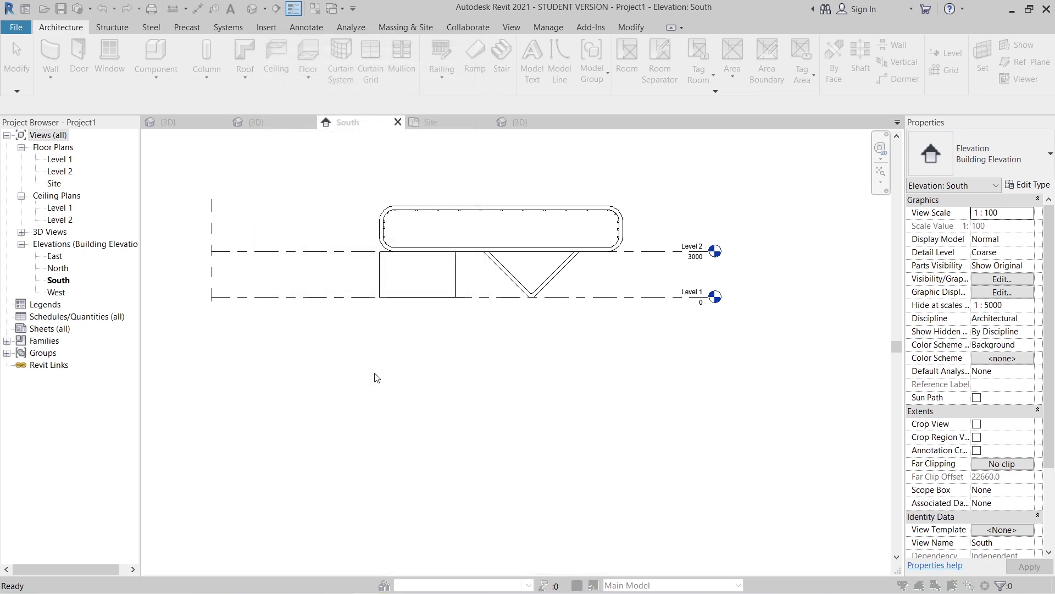
pyautogui.click(577, 206)
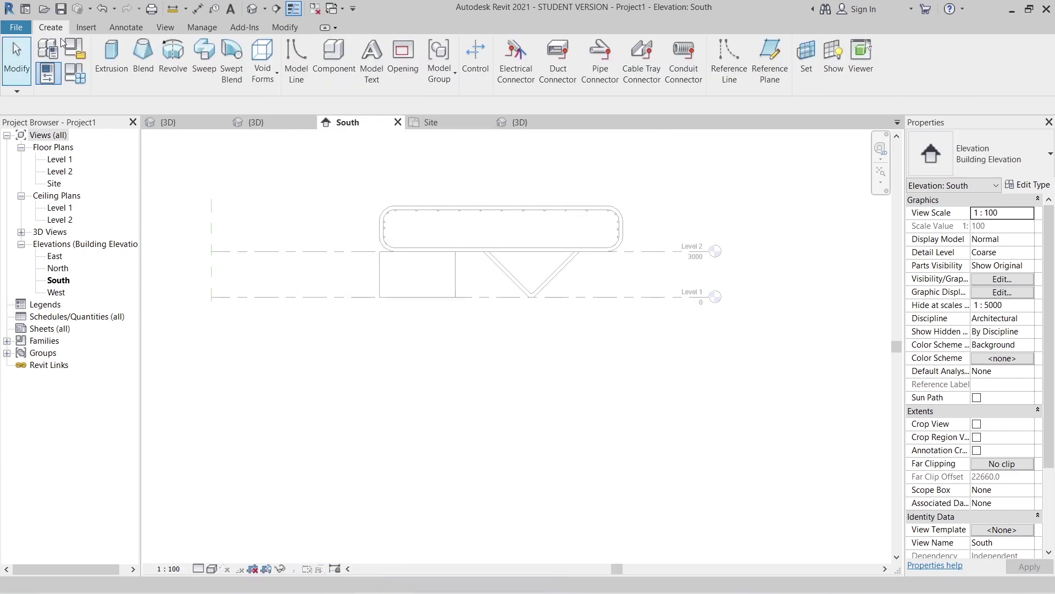
# Start an extrusion and pick the ring's inner bottom edge and both inner lower corner arcs as profile lines.
pyautogui.click(111, 61)
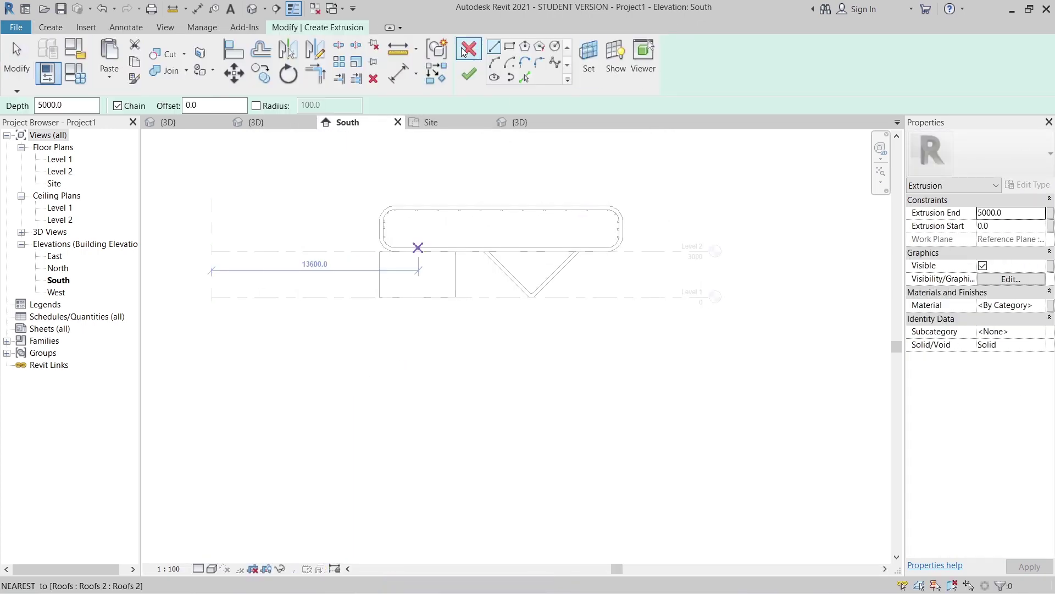
pyautogui.scroll(5, 400, 229)
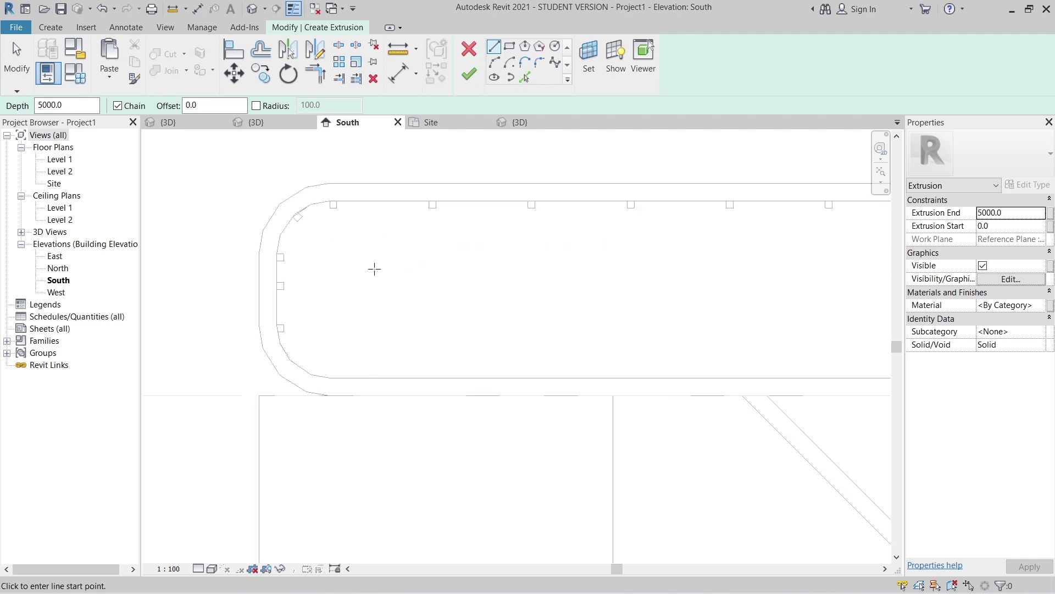
pyautogui.moveTo(372, 269); pyautogui.dragTo(462, 166, button='middle')
pyautogui.click(524, 76)
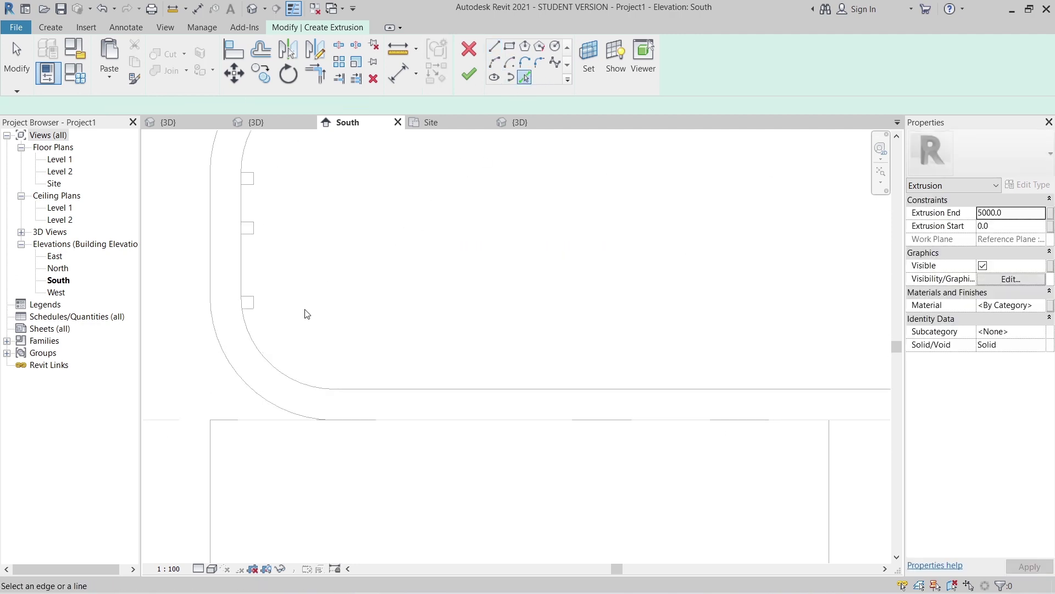
pyautogui.click(280, 369)
pyautogui.click(376, 389)
pyautogui.scroll(-2, 586, 334)
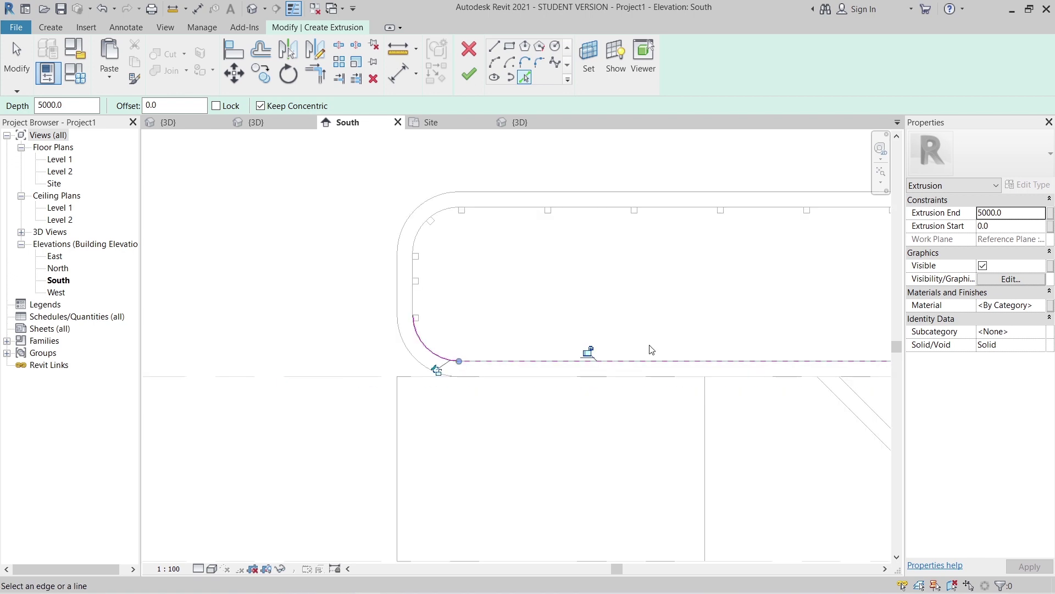
pyautogui.scroll(-3, 652, 349)
pyautogui.scroll(4, 813, 400)
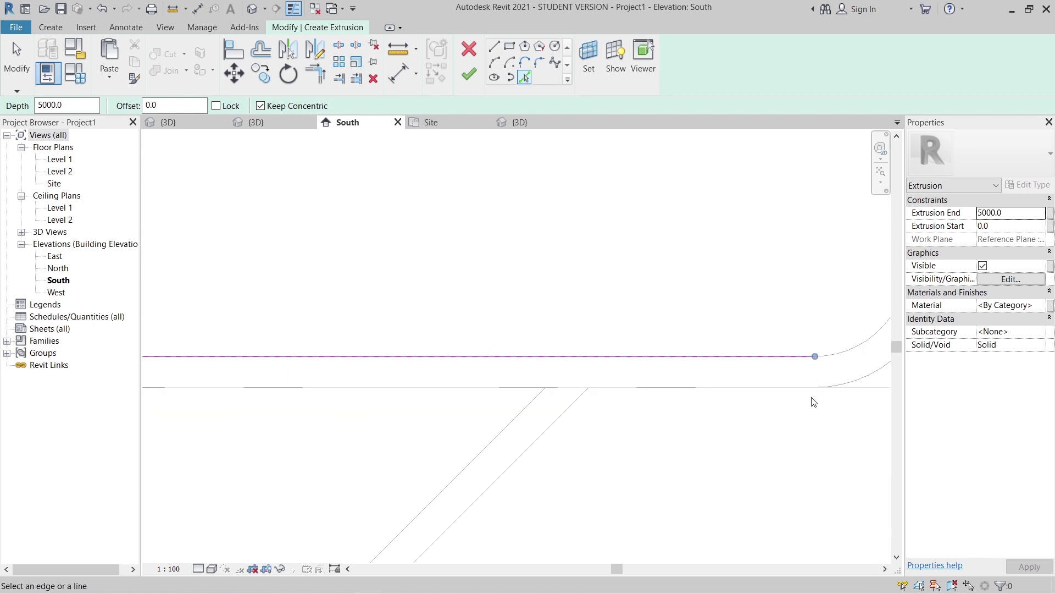
pyautogui.click(851, 347)
pyautogui.scroll(-3, 620, 325)
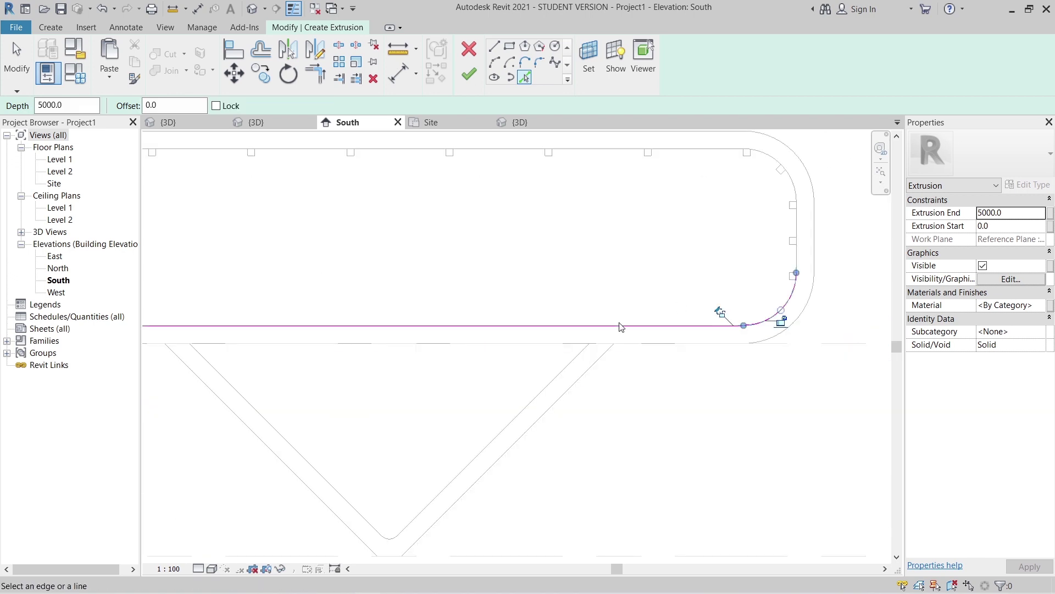
# Draw a horizontal line between the two lower corner arcs, about 486 mm above the profile's bottom line.
pyautogui.click(497, 48)
pyautogui.scroll(4, 735, 242)
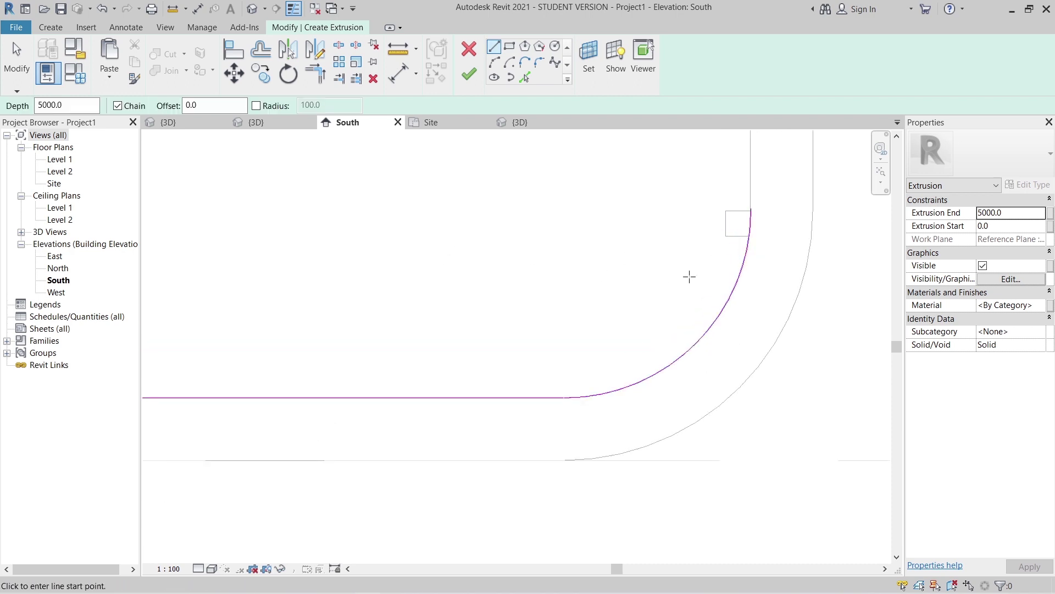
pyautogui.click(741, 275)
pyautogui.scroll(-2, 427, 266)
pyautogui.scroll(-2, 536, 291)
pyautogui.moveTo(413, 290); pyautogui.dragTo(897, 306, button='middle')
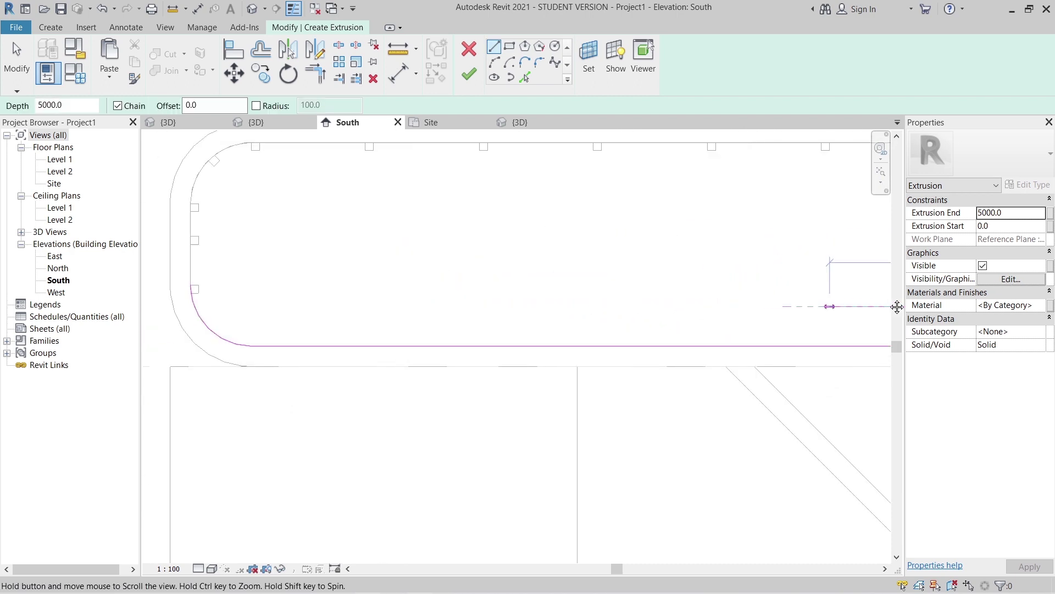
pyautogui.scroll(3, 279, 313)
pyautogui.click(250, 310)
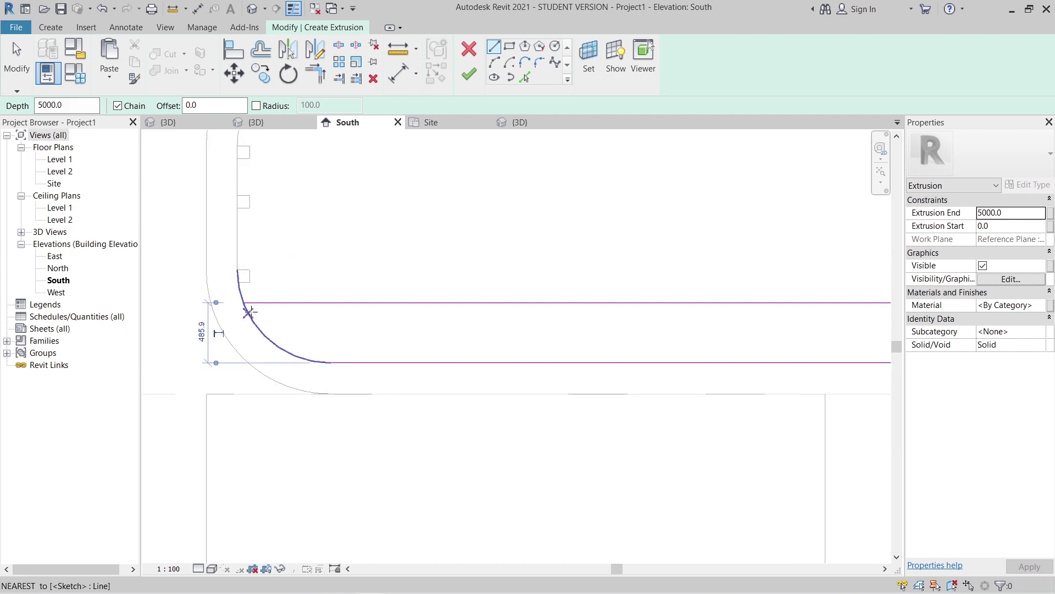
pyautogui.press('Escape')
pyautogui.press('Escape')
# Trim both corner arcs to the horizontal line so the extrusion profile closes.
pyautogui.click(257, 303)
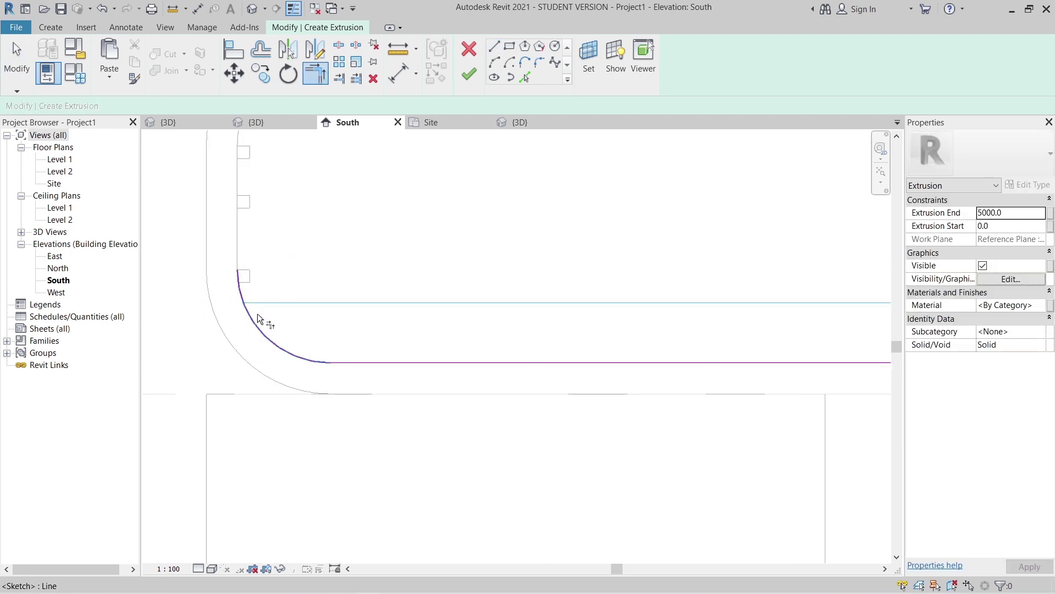
pyautogui.click(256, 319)
pyautogui.scroll(-3, 431, 340)
pyautogui.moveTo(803, 376); pyautogui.dragTo(271, 390, button='middle')
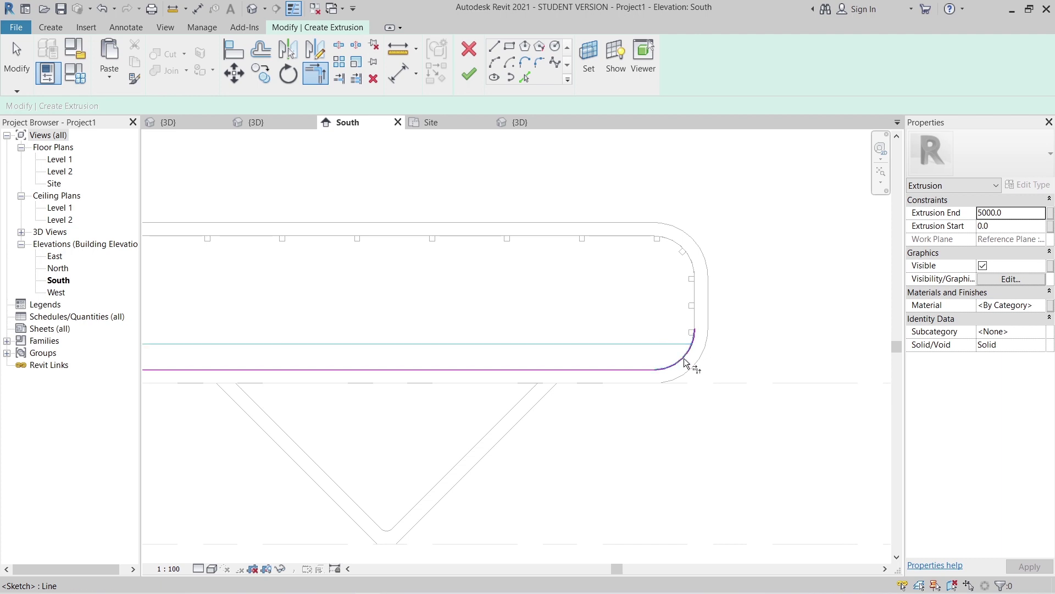
pyautogui.click(685, 362)
pyautogui.press('Escape')
pyautogui.press('Escape')
pyautogui.scroll(-2, 759, 357)
# Finish the extrusion with an end of 20 and its material associated with a new family parameter named Glass.
pyautogui.click(1030, 213)
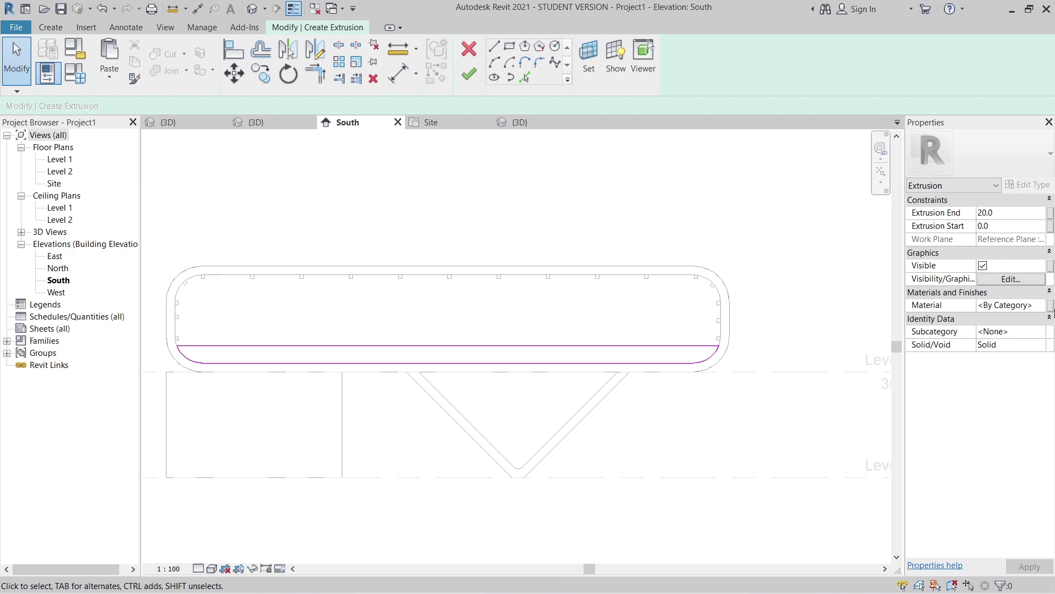
pyautogui.click(1050, 305)
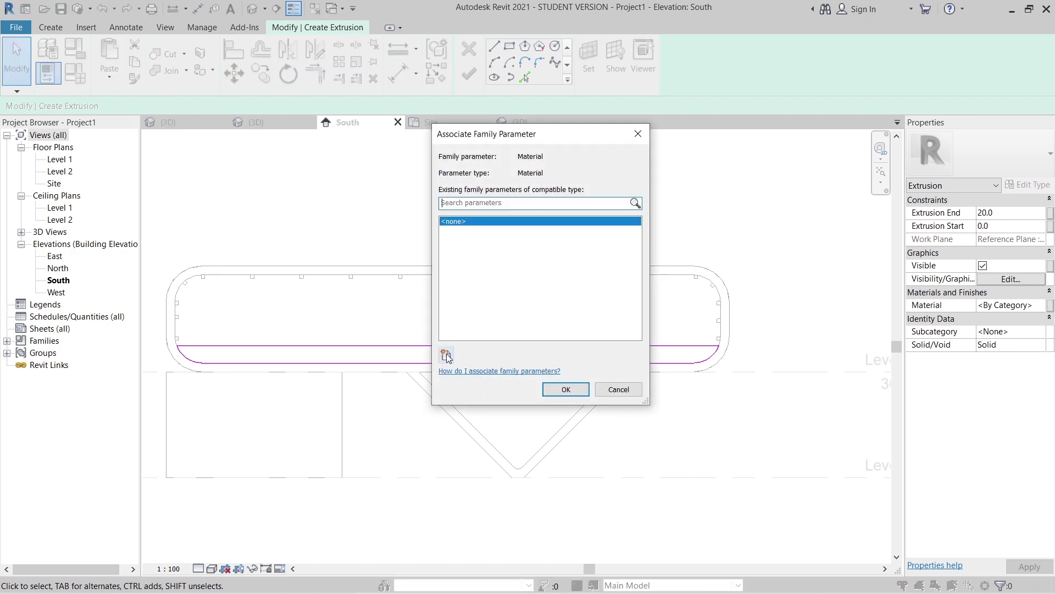
pyautogui.click(446, 355)
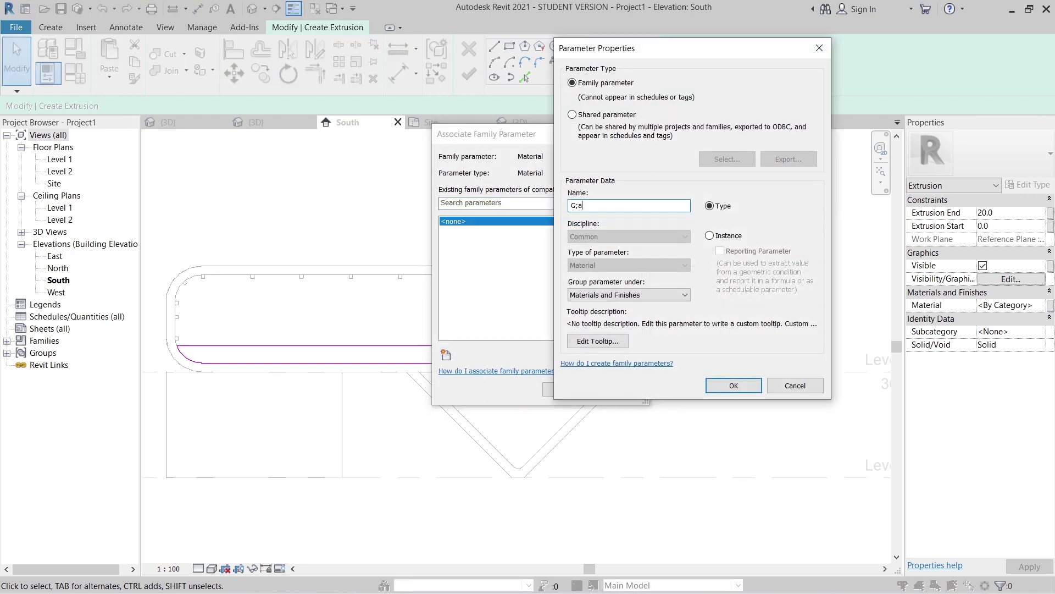
pyautogui.write('ss')
pyautogui.click(602, 328)
pyautogui.press('Return')
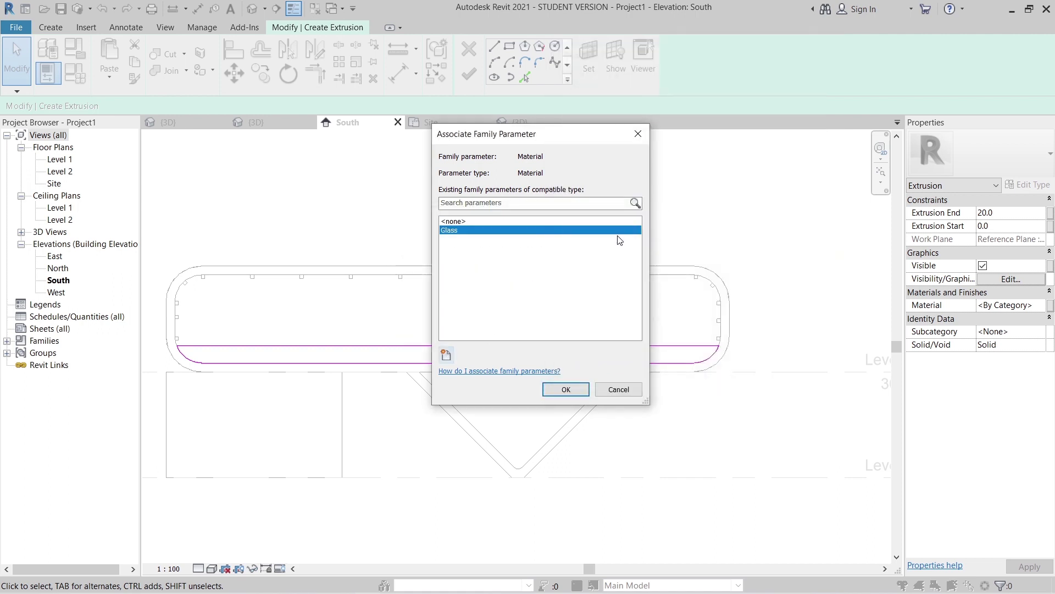
pyautogui.click(567, 389)
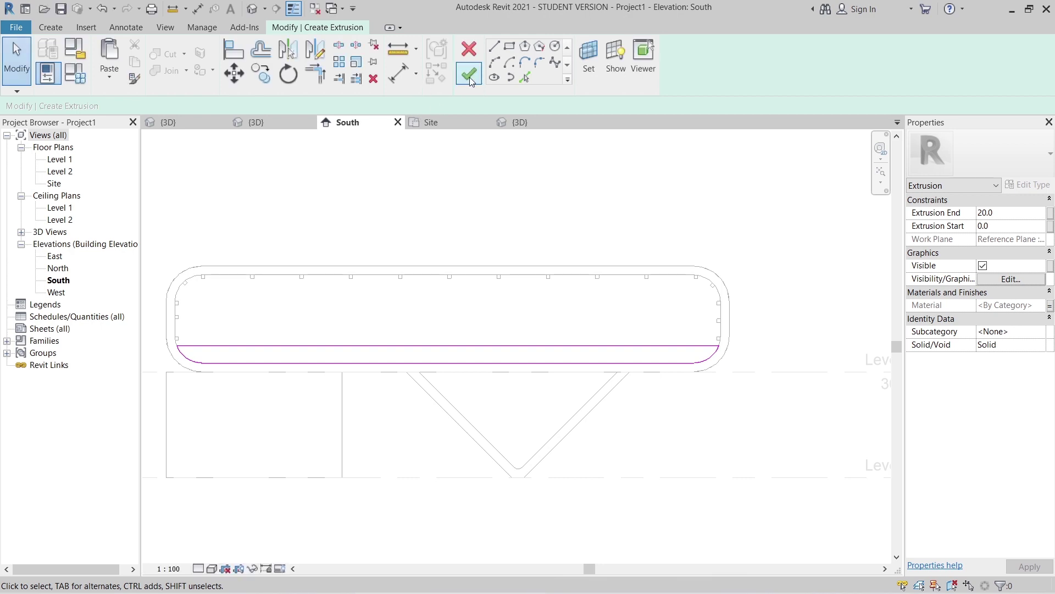
pyautogui.click(469, 74)
# Start another extrusion and sketch a thin rectangle about 15,426 mm long along the glass panel's upper edge.
pyautogui.click(61, 31)
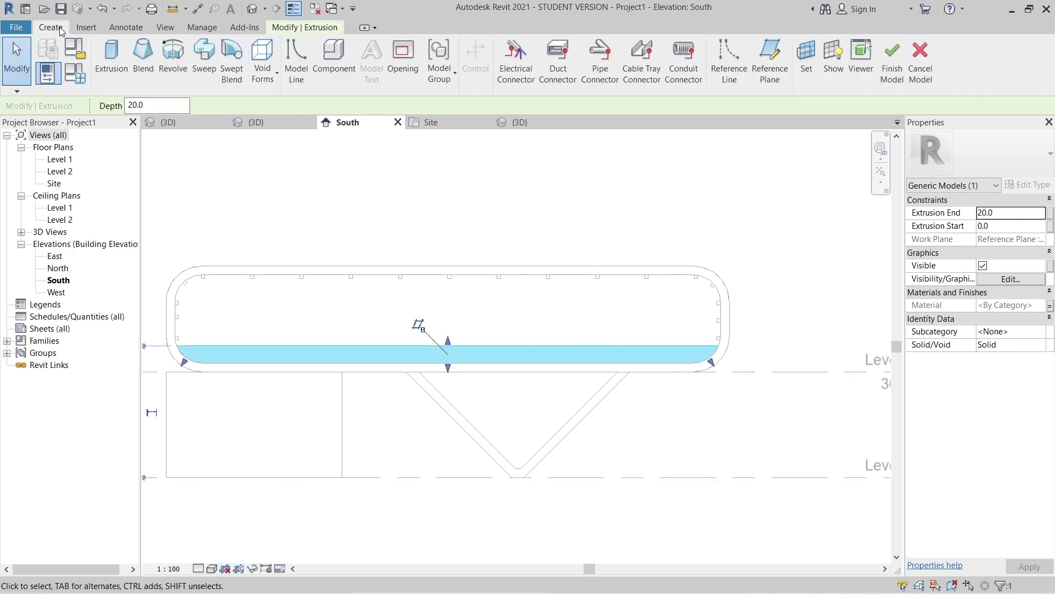
pyautogui.click(112, 55)
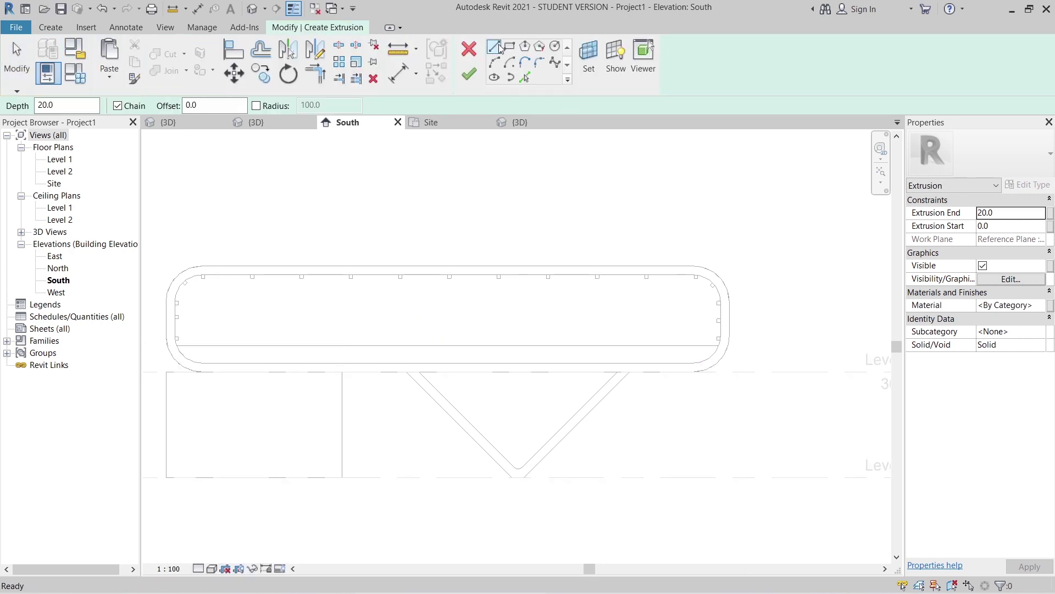
pyautogui.click(509, 49)
pyautogui.scroll(3, 177, 351)
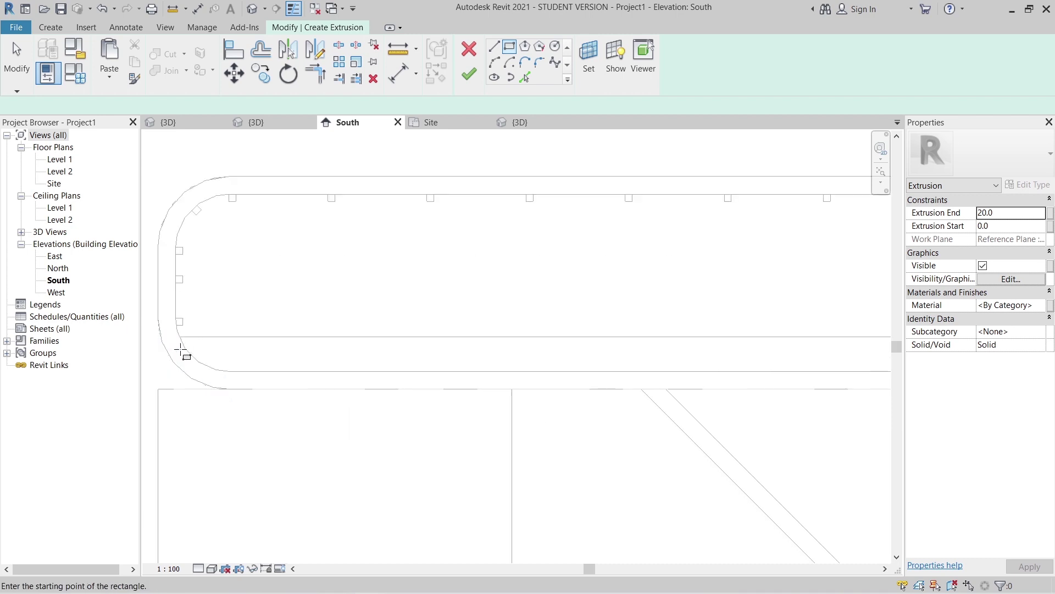
pyautogui.click(177, 340)
pyautogui.moveTo(495, 282)
pyautogui.mouseDown(button='middle')
pyautogui.moveTo(717, 301)
pyautogui.moveTo(711, 351)
pyautogui.mouseUp(button='middle')
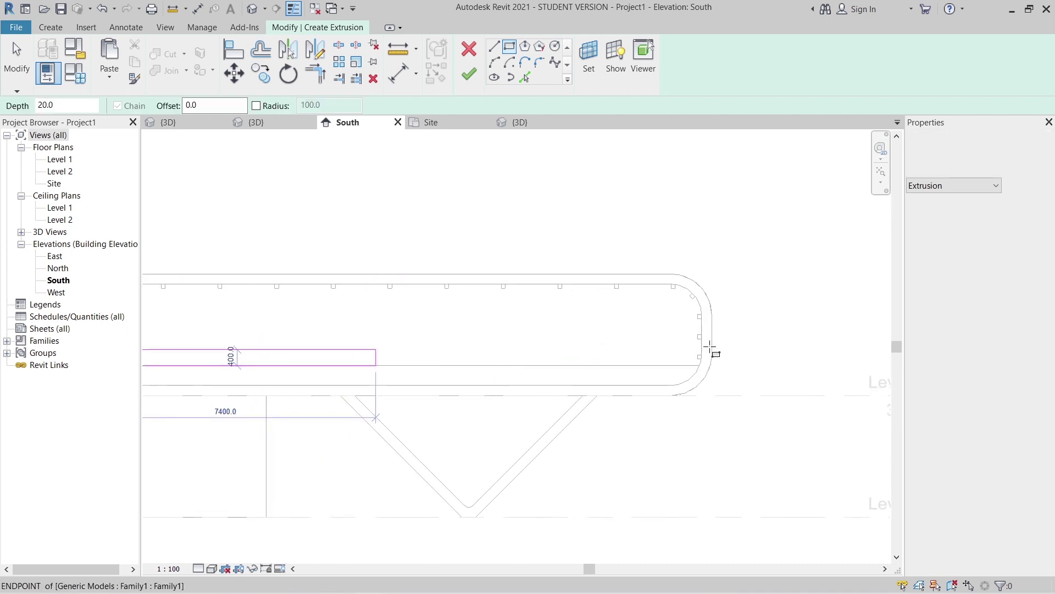
pyautogui.scroll(6, 709, 358)
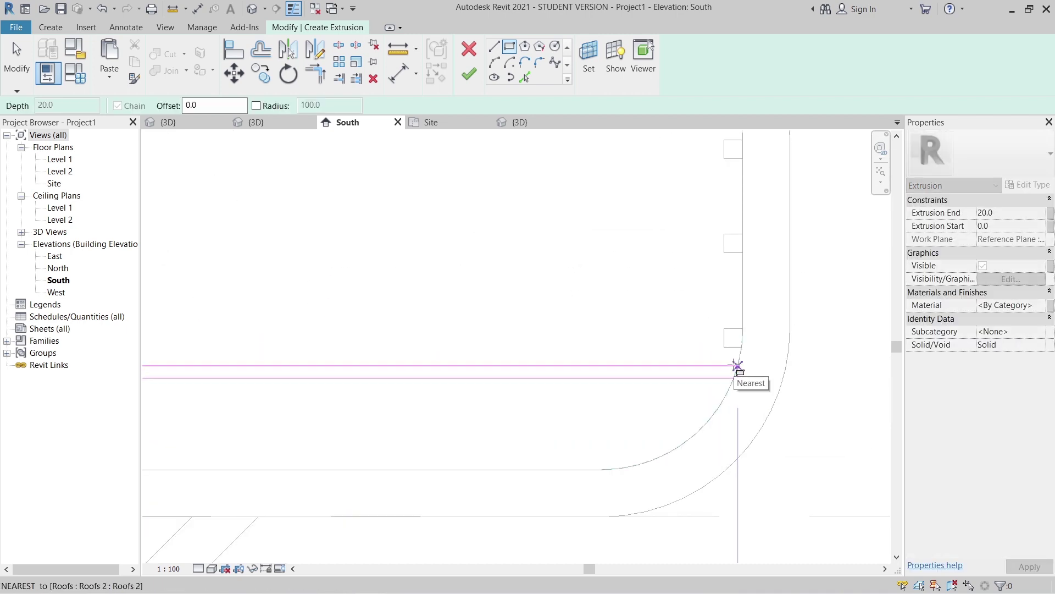
pyautogui.click(736, 364)
pyautogui.press('Escape')
# Pick the ring's inner arc at the rectangle's right end and split it at the rectangle's lower and upper lines.
pyautogui.scroll(6, 745, 391)
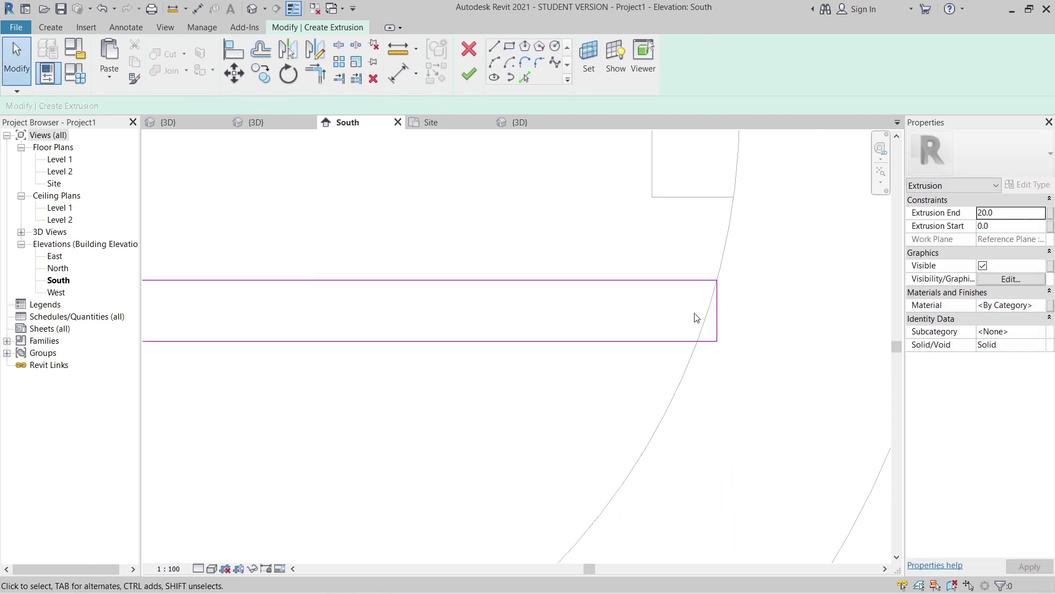
pyautogui.click(525, 77)
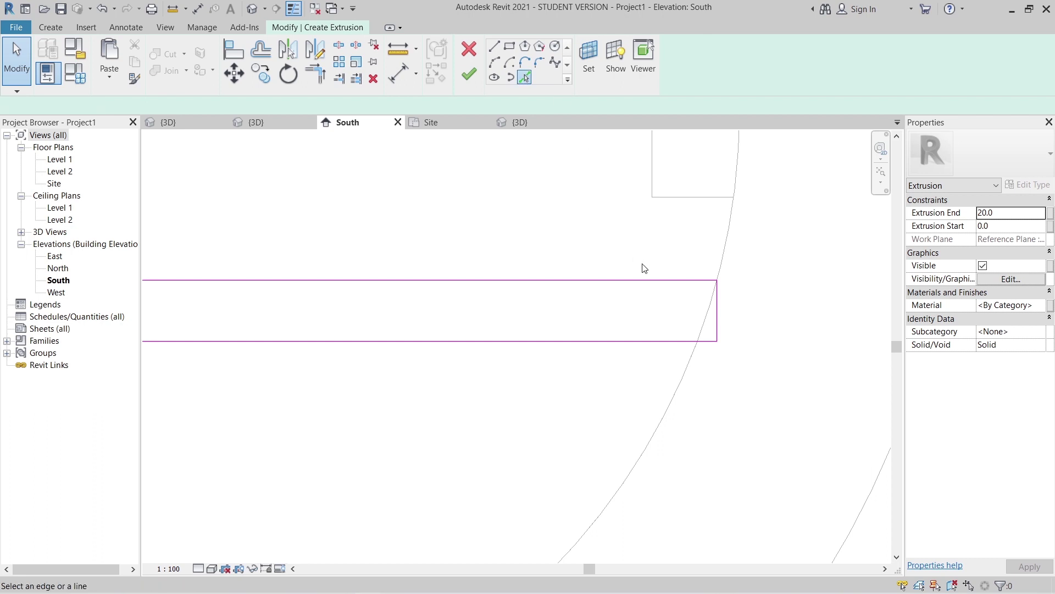
pyautogui.click(699, 324)
pyautogui.press('Escape')
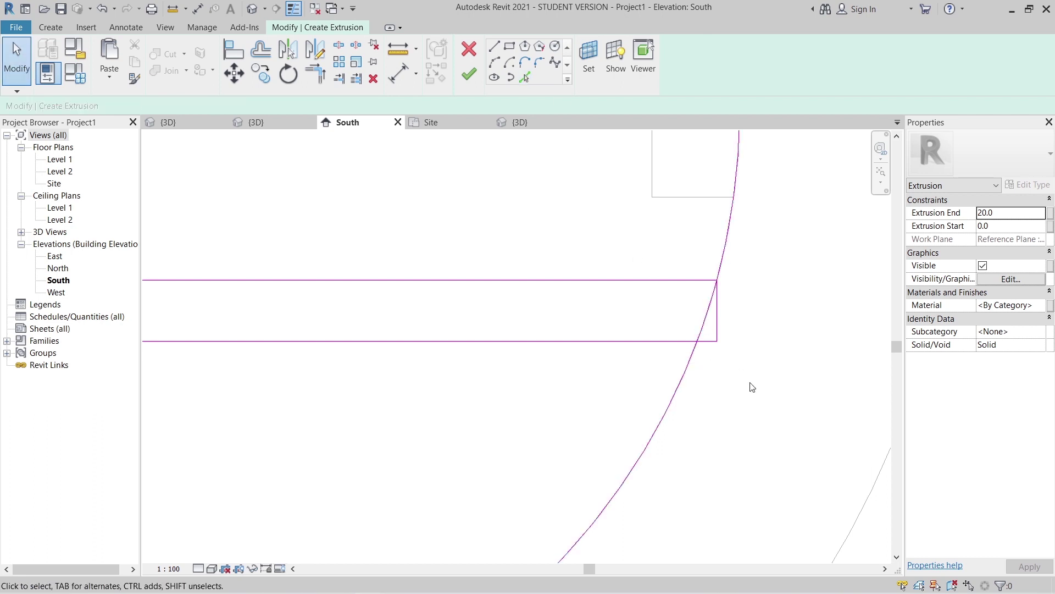
pyautogui.press('s')
pyautogui.press('l')
pyautogui.scroll(2, 756, 377)
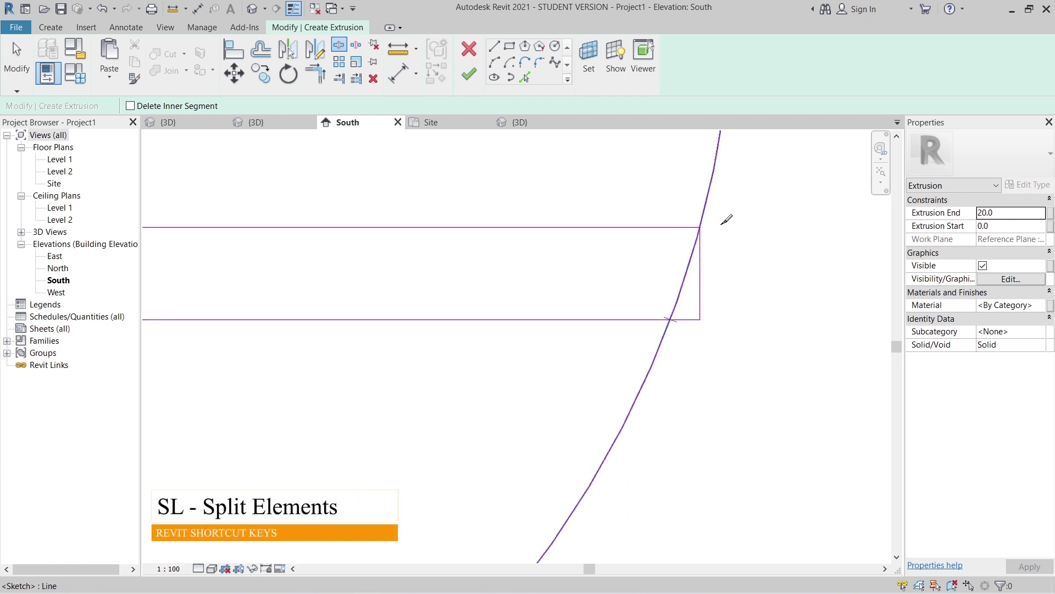
pyautogui.click(670, 319)
pyautogui.click(700, 227)
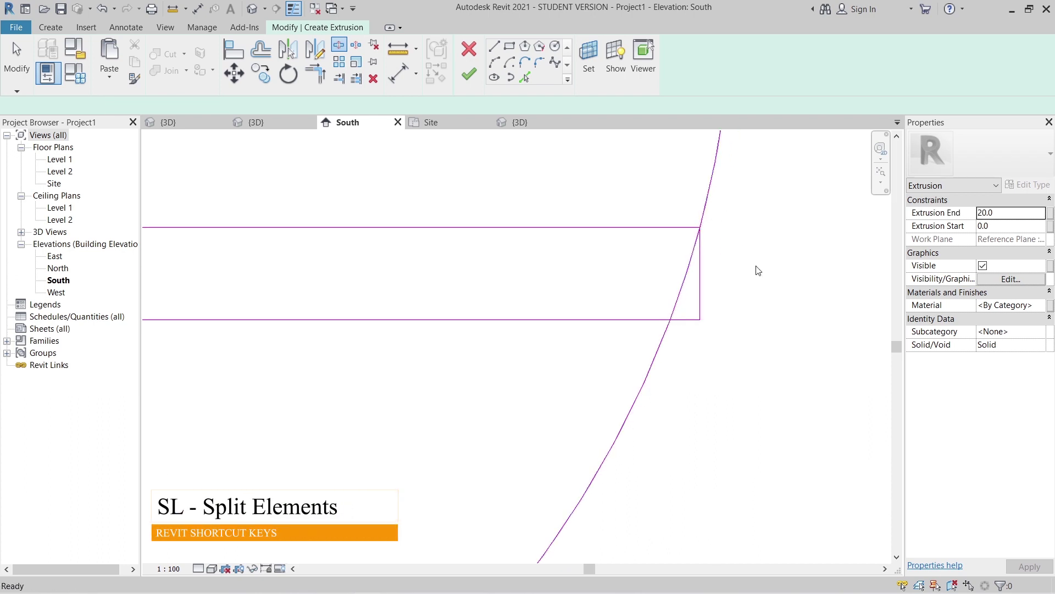
pyautogui.press('Escape')
pyautogui.press('t')
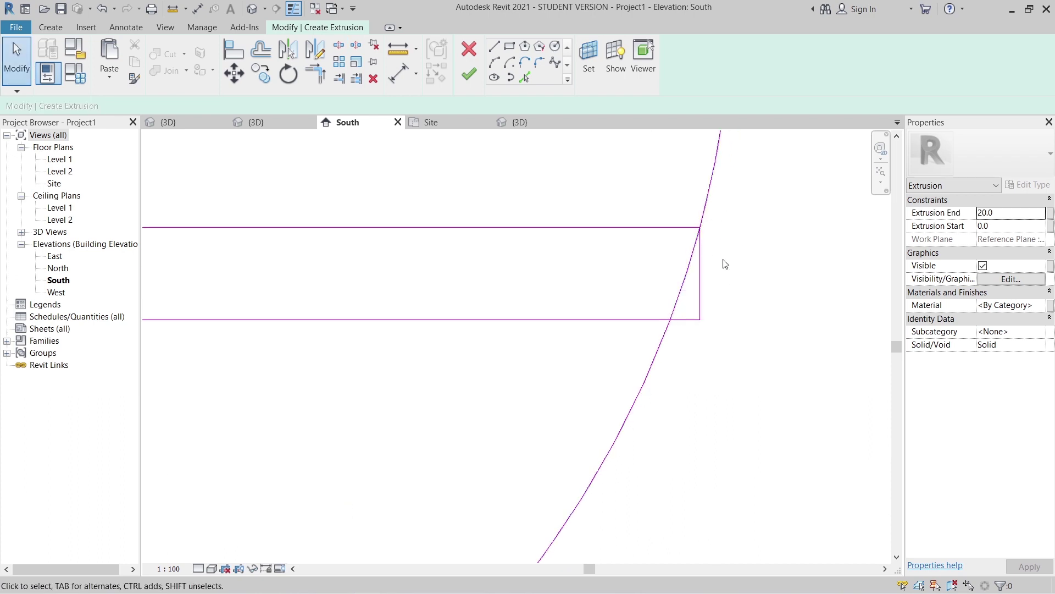
pyautogui.press('r')
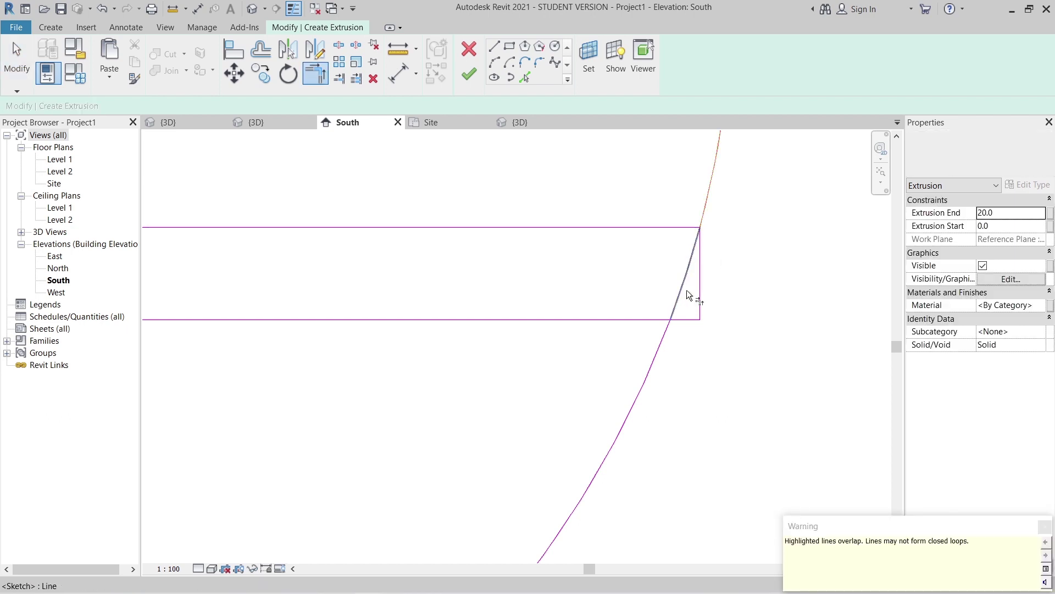
pyautogui.press('Escape')
pyautogui.click(690, 259)
pyautogui.click(679, 227)
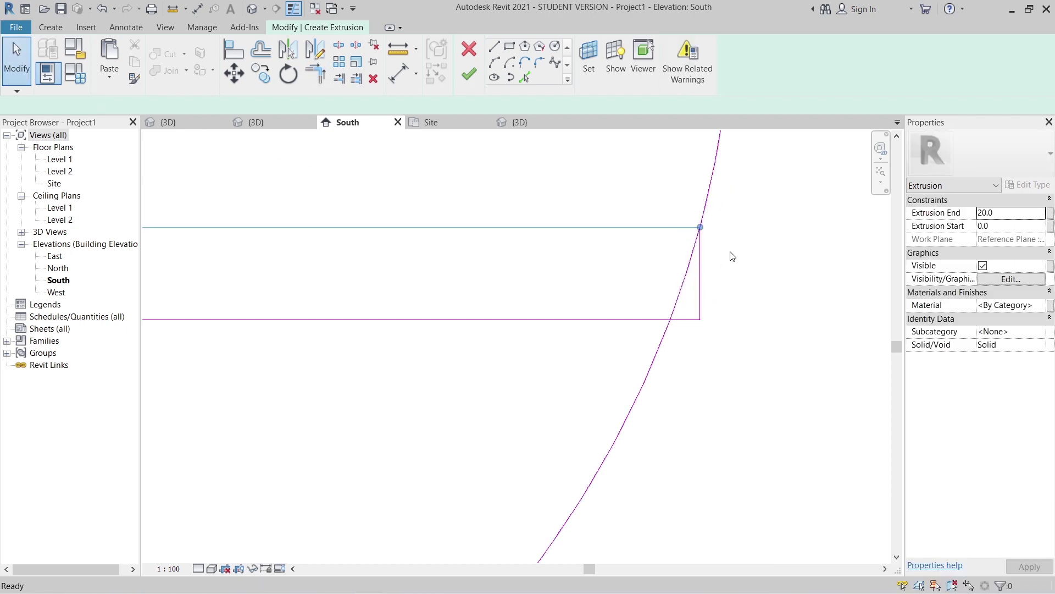
pyautogui.click(731, 255)
# Delete the arc segments above and below the rectangle's right end.
pyautogui.click(704, 213)
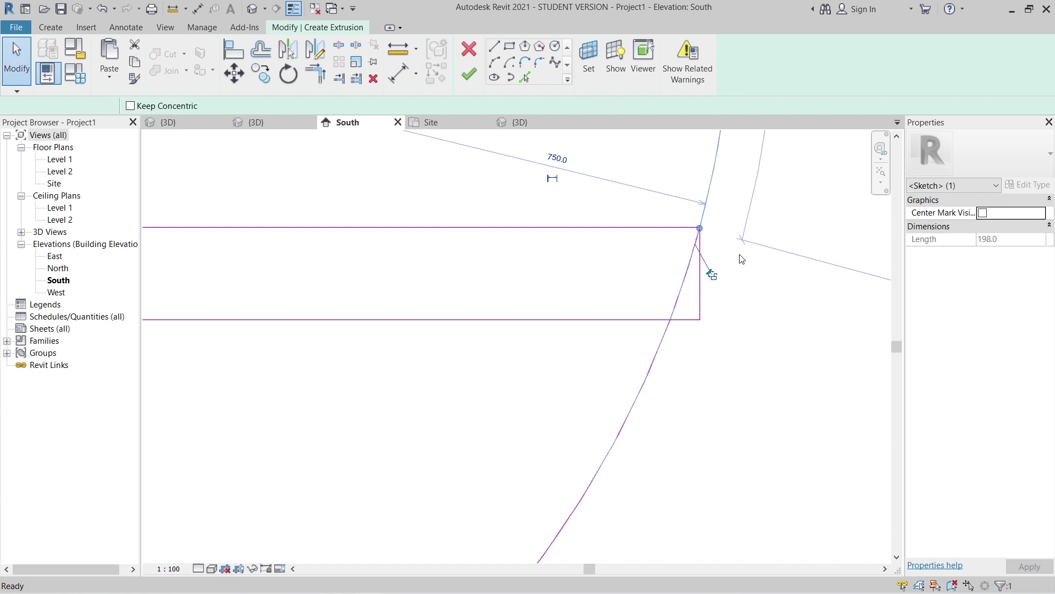
pyautogui.press('Delete')
pyautogui.click(662, 368)
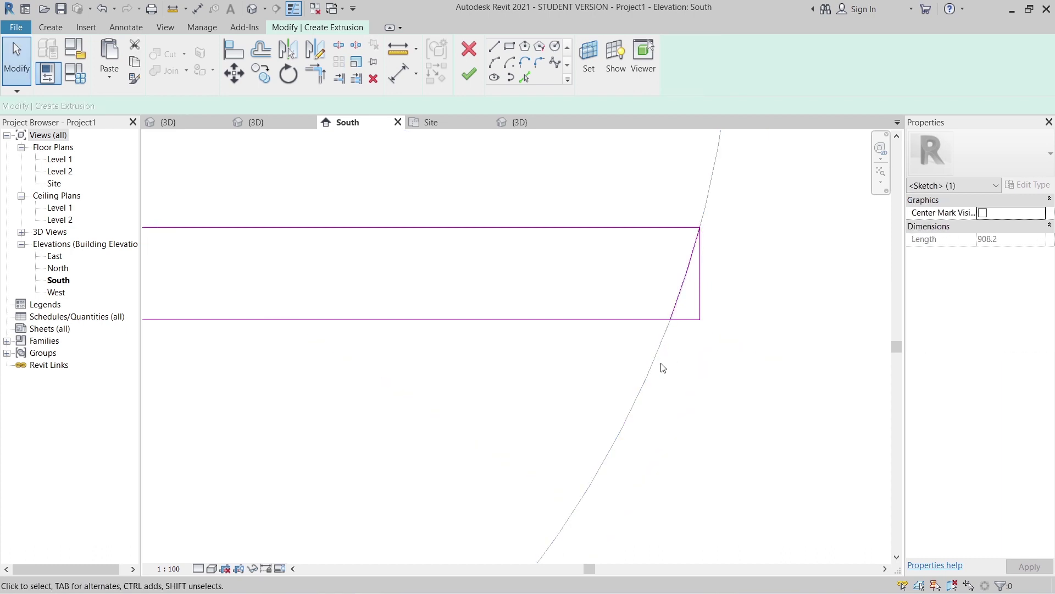
pyautogui.press('Delete')
pyautogui.click(683, 320)
pyautogui.click(693, 356)
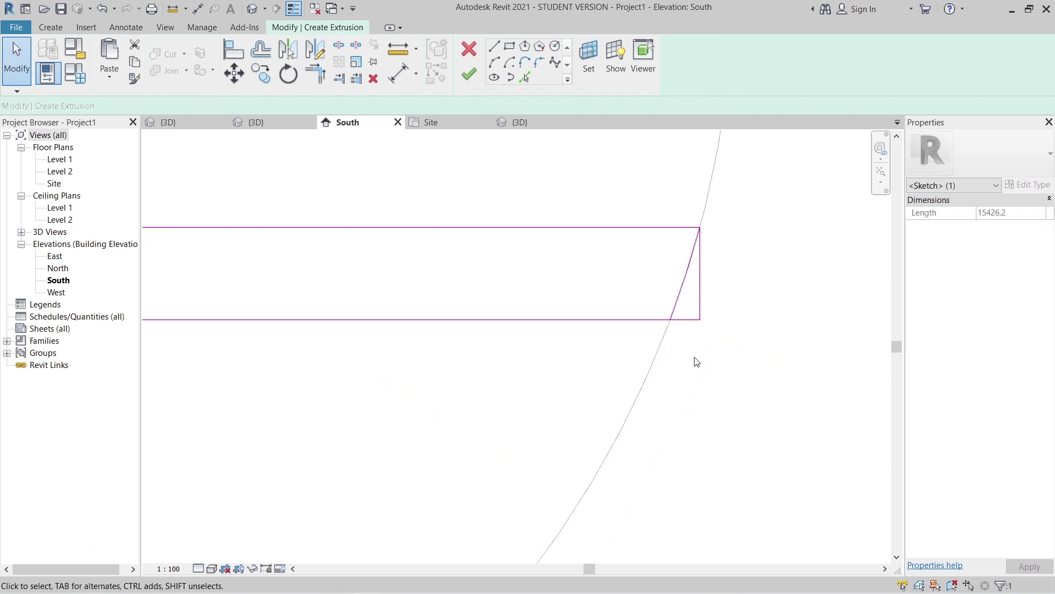
# Trim the rectangle's lower line to the remaining arc piece and delete the straight right end line.
pyautogui.press('t')
pyautogui.press('r')
pyautogui.click(651, 320)
pyautogui.click(671, 304)
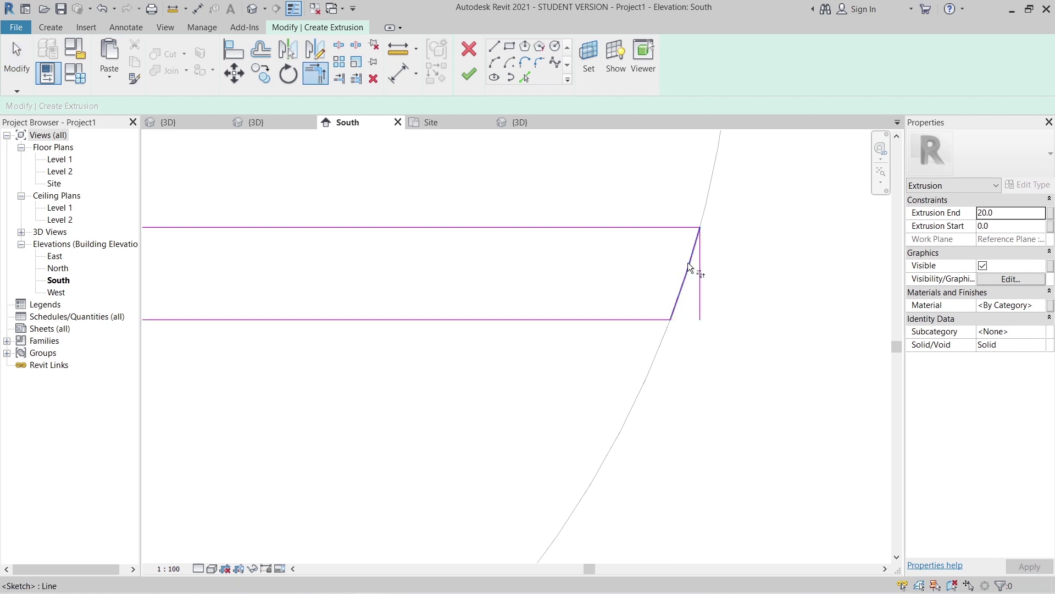
pyautogui.press('Escape')
pyautogui.press('Escape')
pyautogui.click(700, 278)
pyautogui.press('Delete')
# Stretch the rectangle's left end past the ring's inner arc and pick that arc as a sketch line.
pyautogui.scroll(-7, 713, 292)
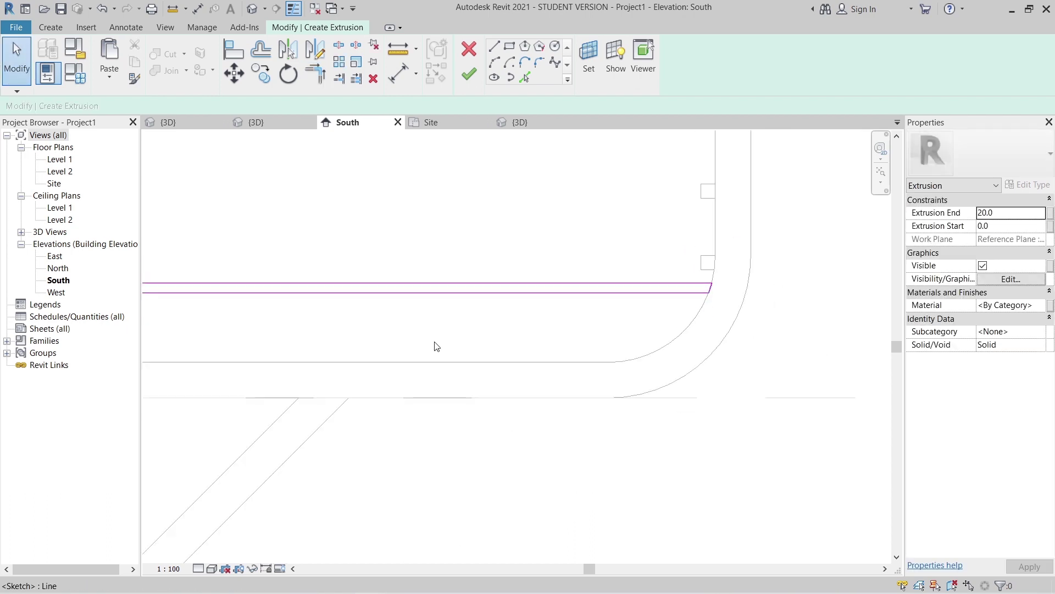
pyautogui.moveTo(330, 354); pyautogui.dragTo(797, 394, button='middle')
pyautogui.moveTo(385, 395); pyautogui.dragTo(774, 418, button='middle')
pyautogui.scroll(6, 424, 390)
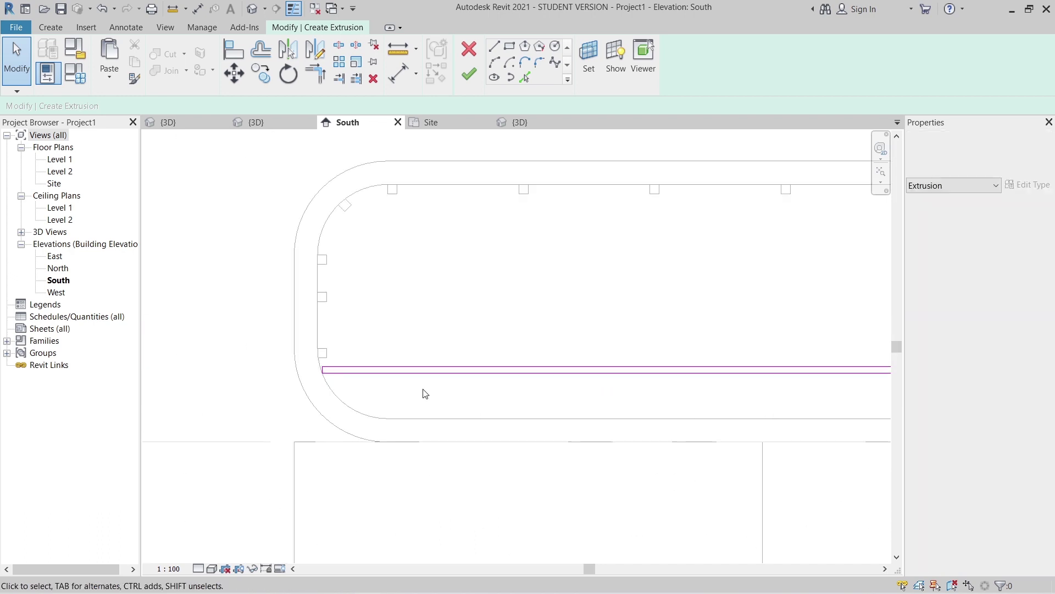
pyautogui.scroll(2, 295, 347)
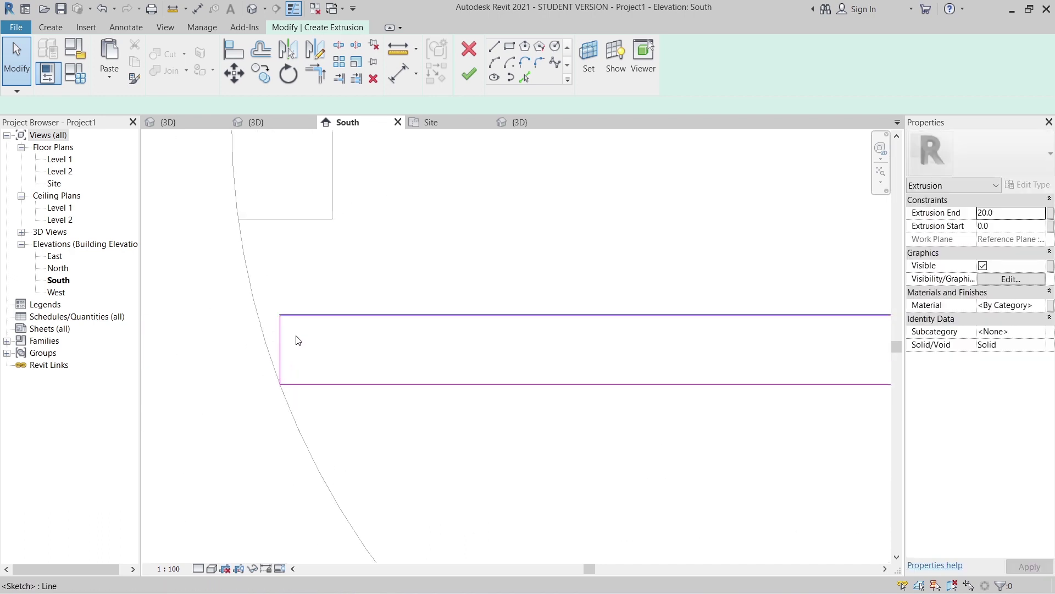
pyautogui.click(282, 358)
pyautogui.moveTo(279, 354); pyautogui.dragTo(249, 358)
pyautogui.click(298, 348)
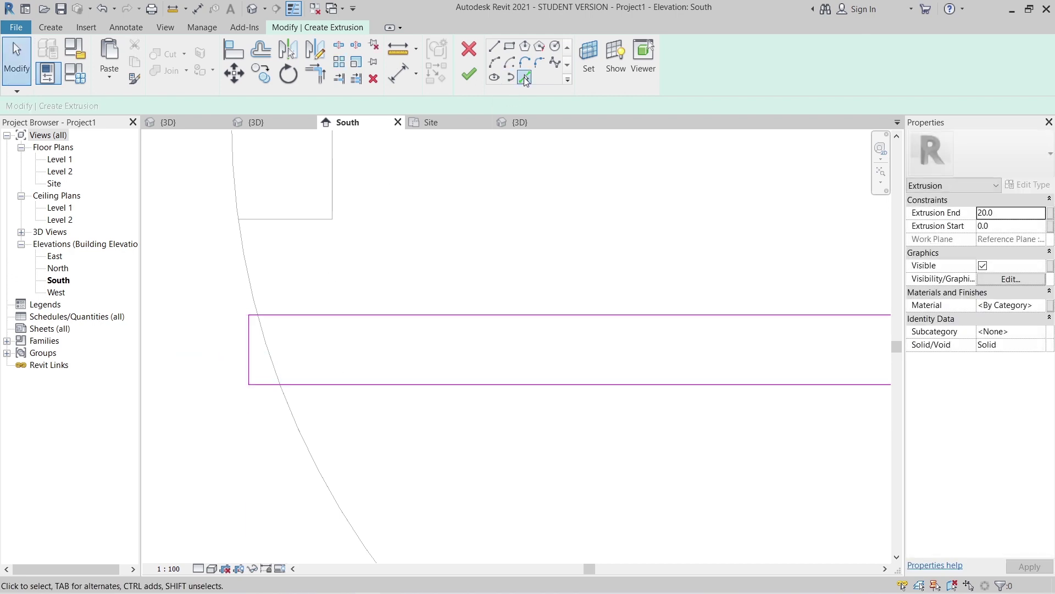
pyautogui.click(525, 77)
pyautogui.click(272, 358)
pyautogui.press('Escape')
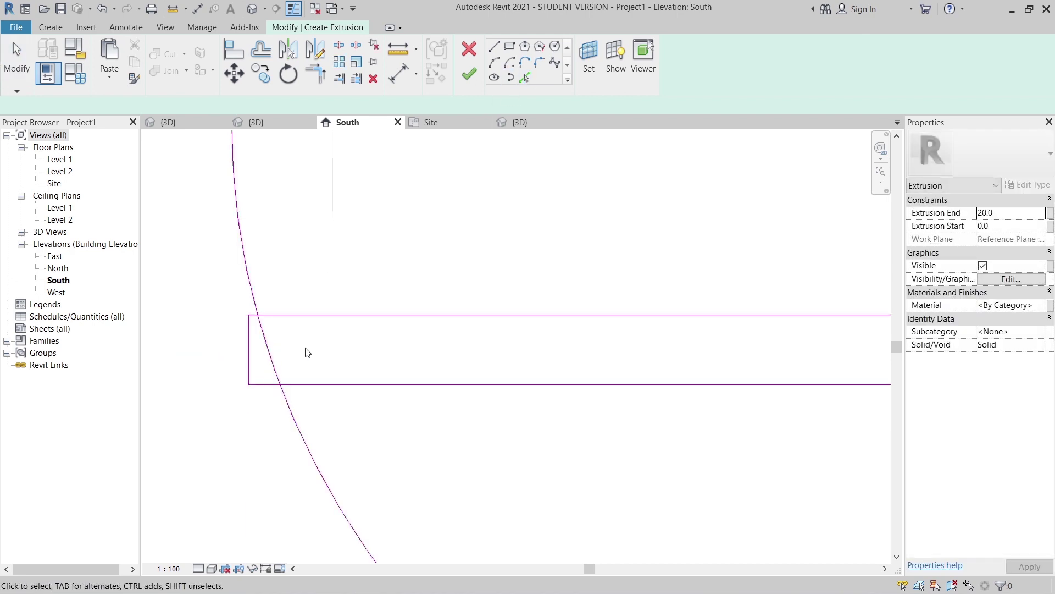
# Trim the rectangle's long lines and the left arc to each other and delete the leftover vertical end line.
pyautogui.press('t')
pyautogui.press('r')
pyautogui.click(269, 315)
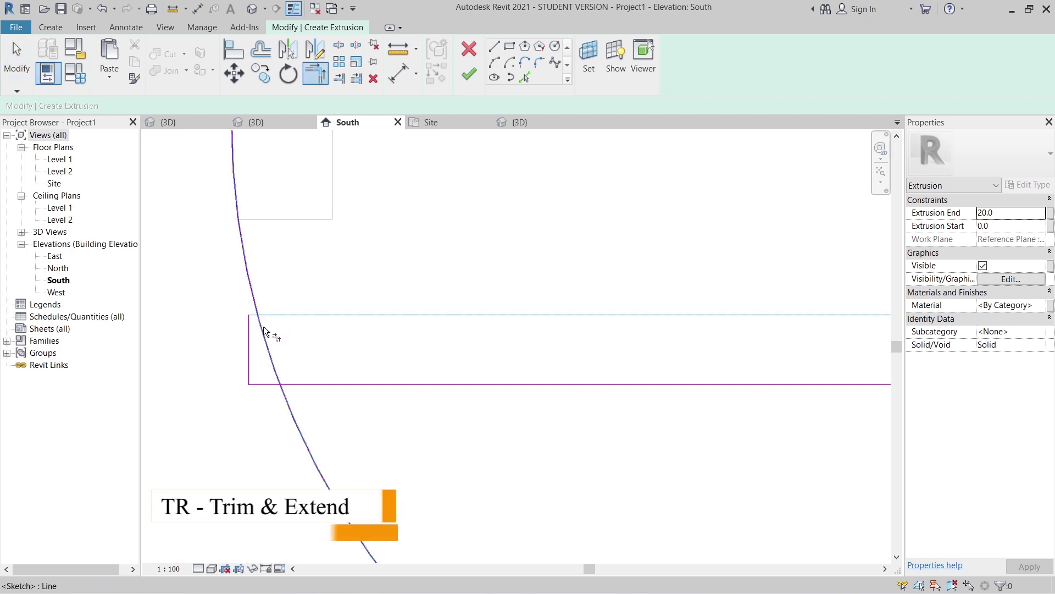
pyautogui.click(262, 326)
pyautogui.click(283, 375)
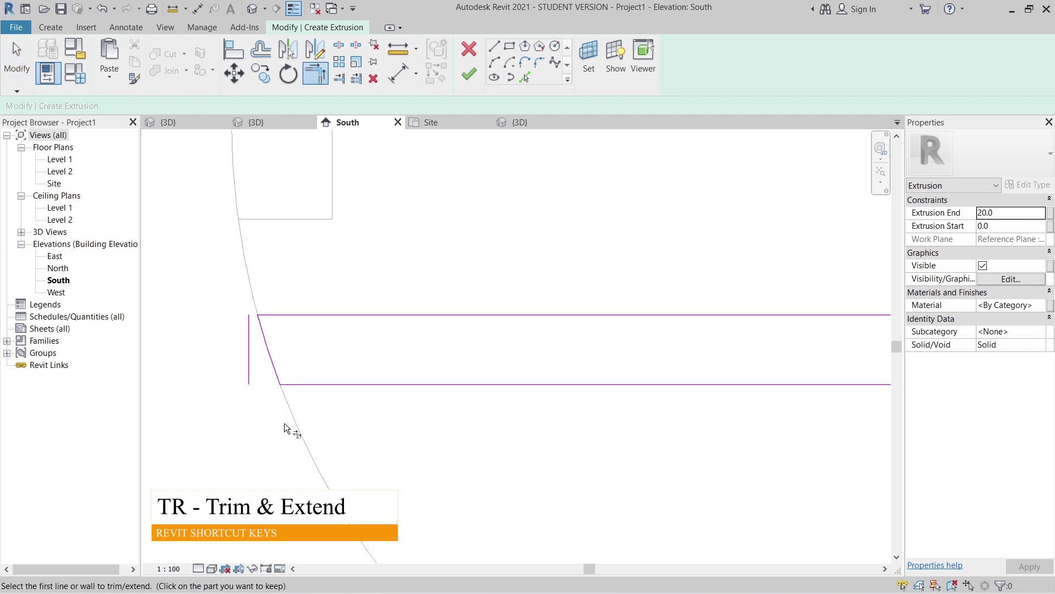
pyautogui.press('Escape')
pyautogui.click(250, 380)
pyautogui.press('Delete')
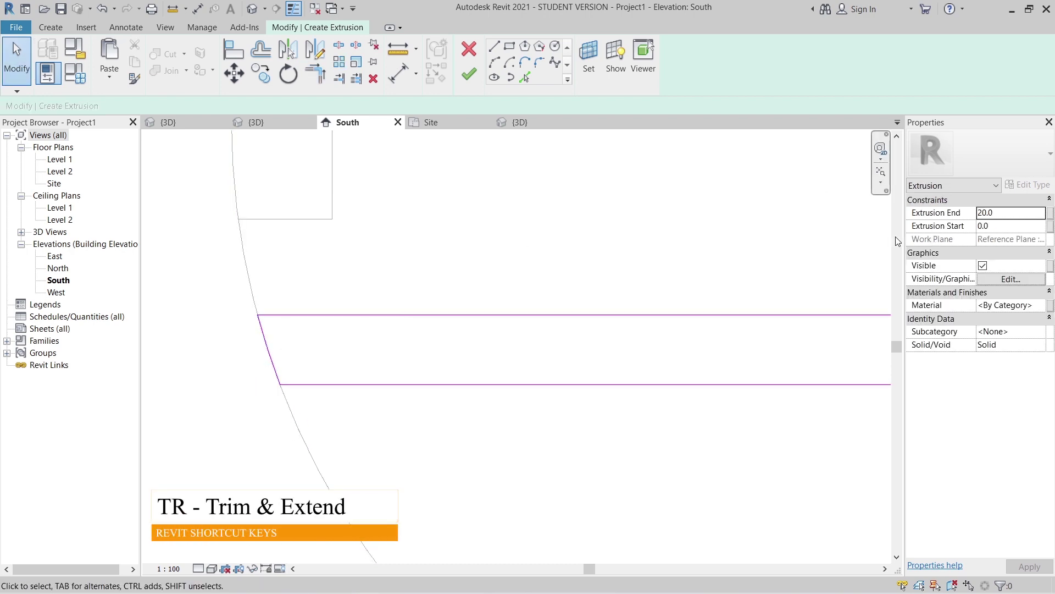
# Set the rail sketch's extrusion end to 150 and link its material to a new type parameter named Top Rail.
pyautogui.doubleClick(999, 218)
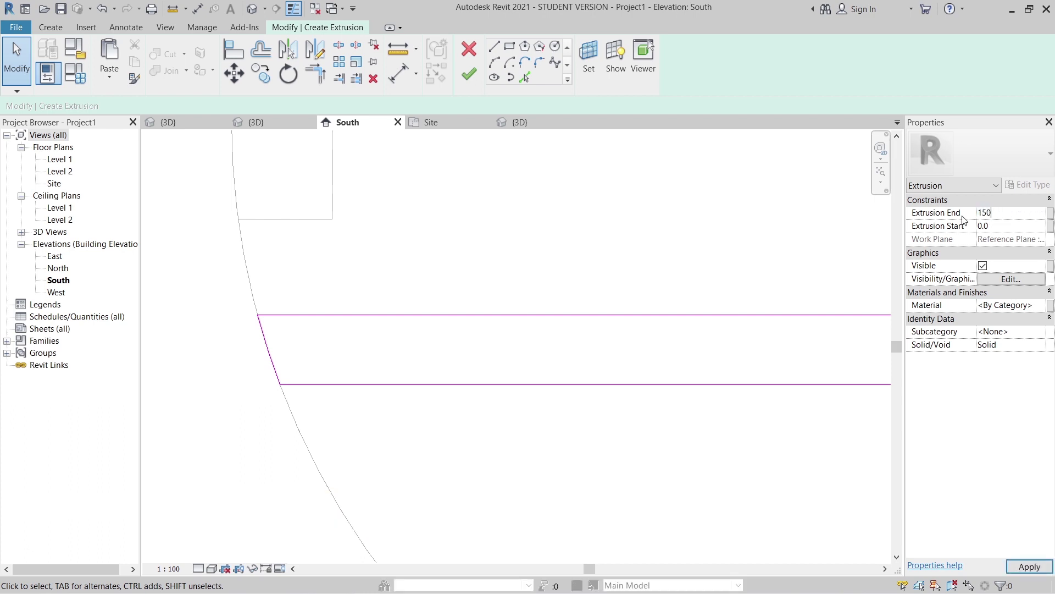
pyautogui.scroll(-1, 596, 205)
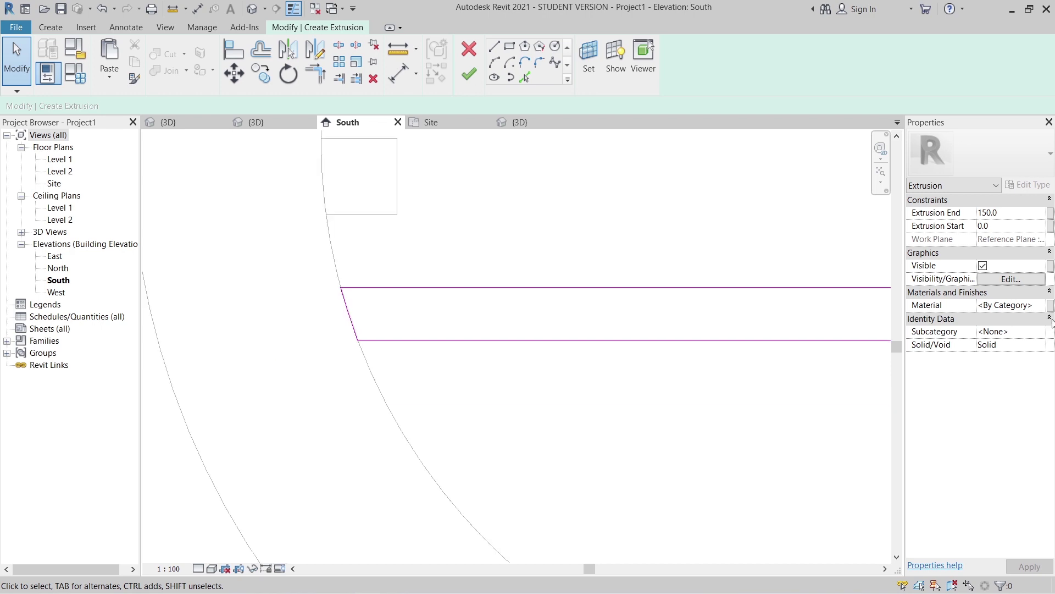
pyautogui.click(1049, 307)
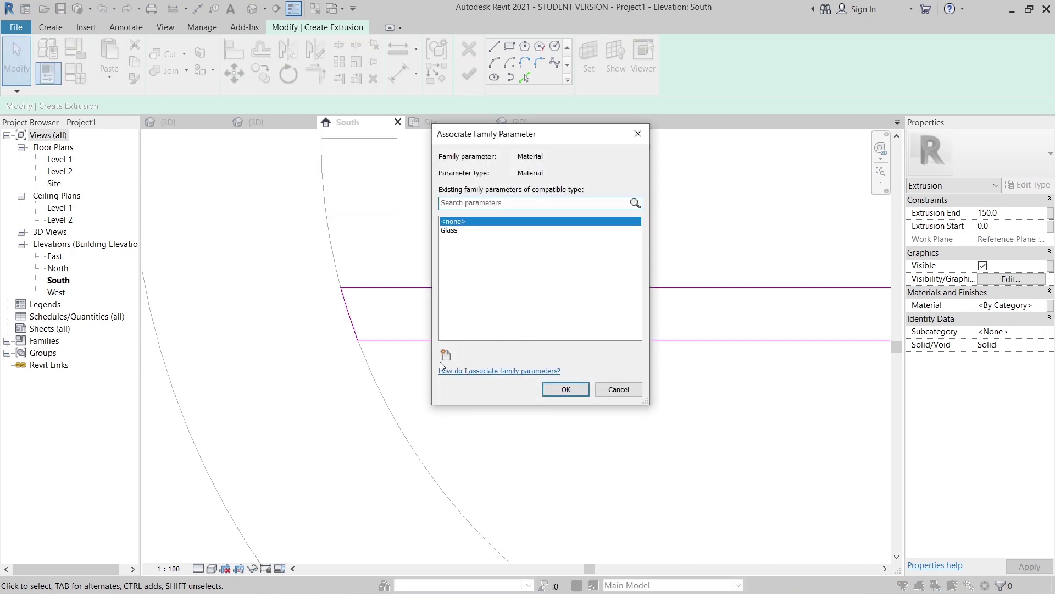
pyautogui.click(446, 354)
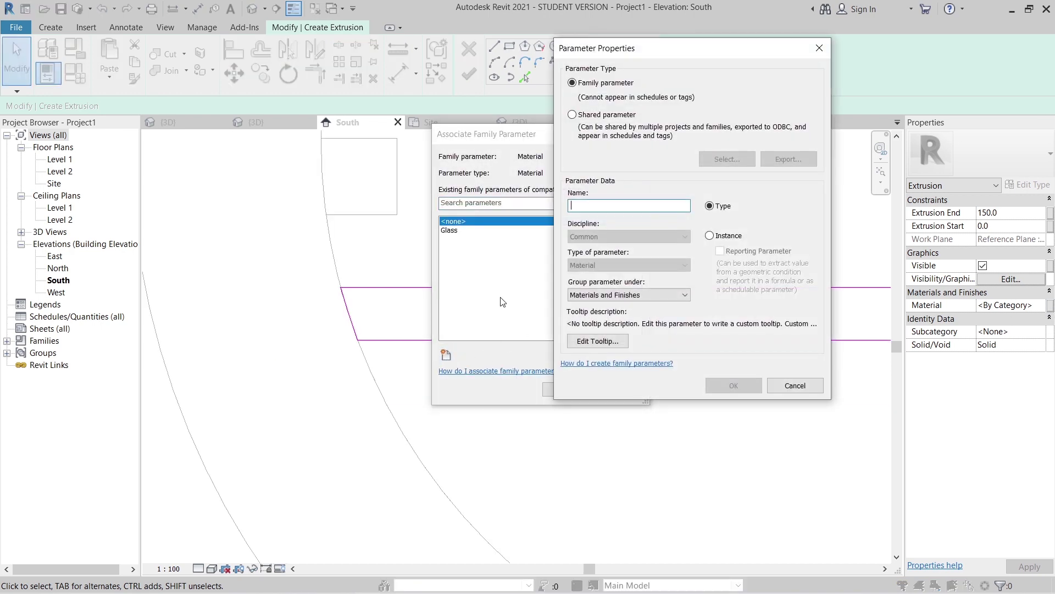
pyautogui.write('Top Rail')
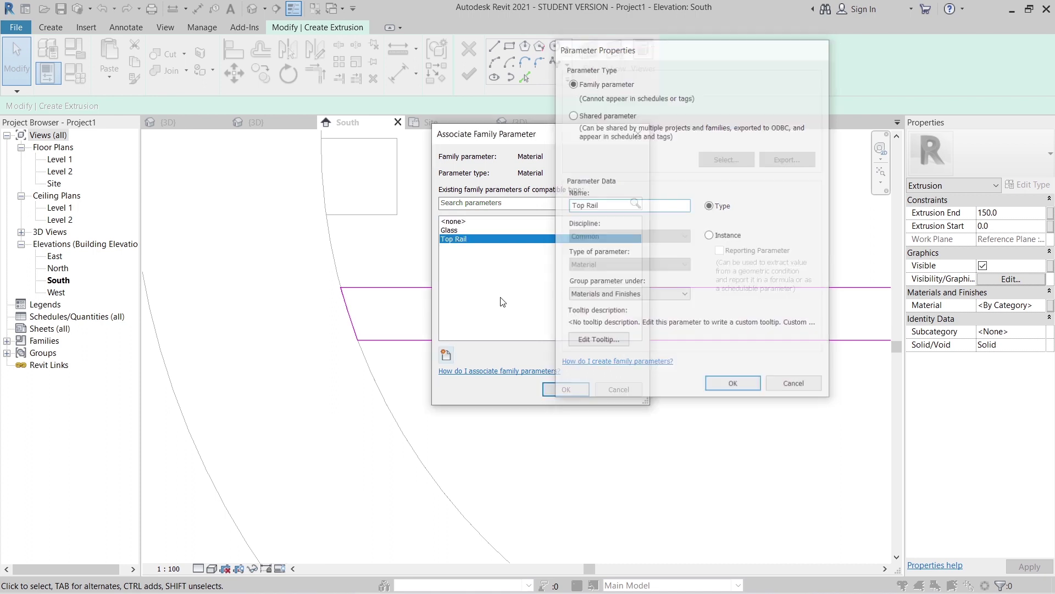
pyautogui.press('Return')
pyautogui.click(566, 391)
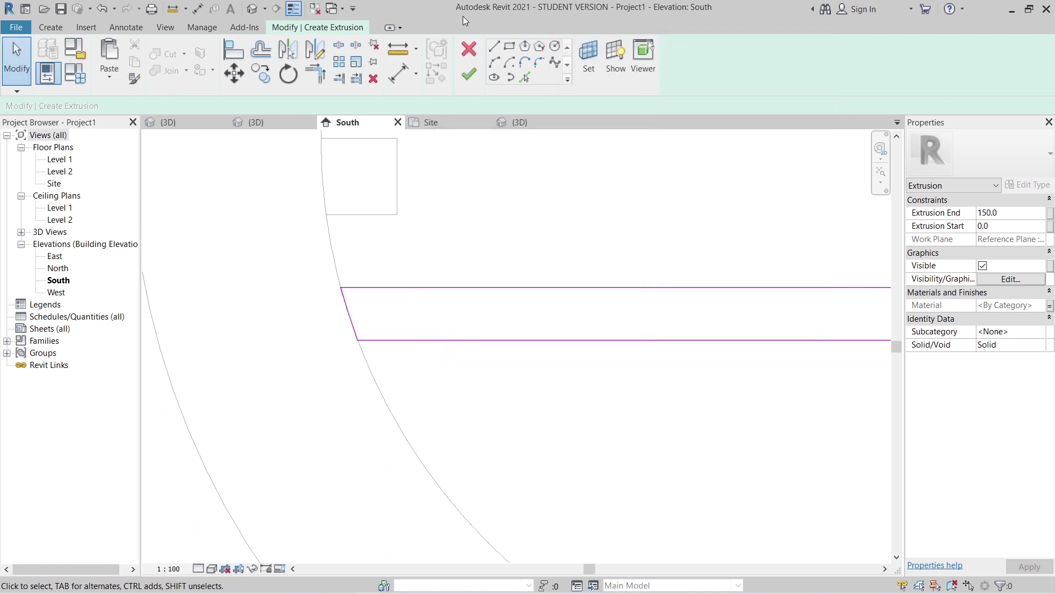
# Finish the top rail extrusion and complete the in-place railing model.
pyautogui.click(469, 73)
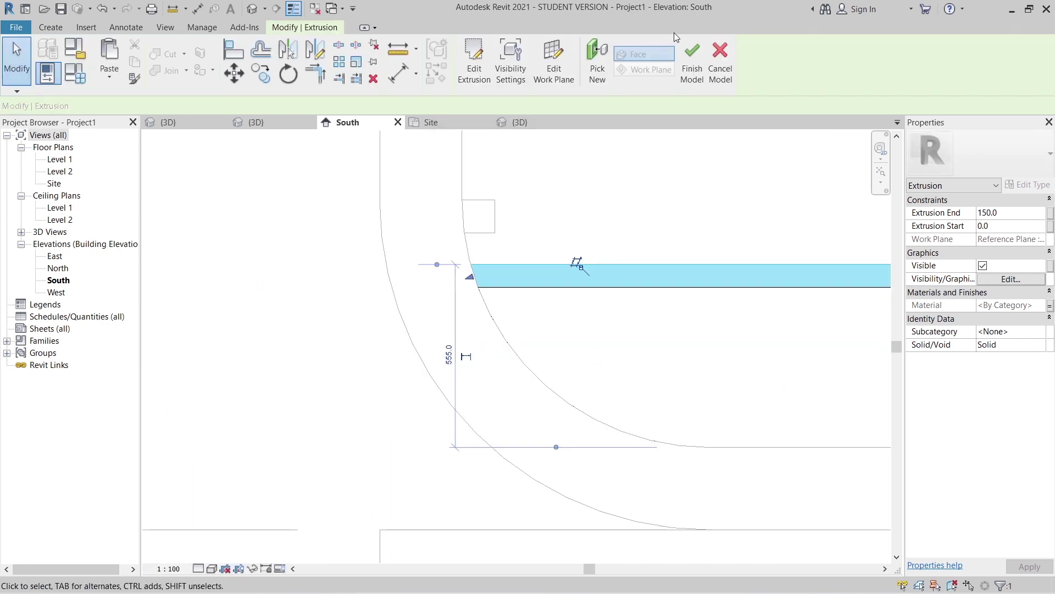
pyautogui.click(691, 62)
pyautogui.scroll(-6, 740, 217)
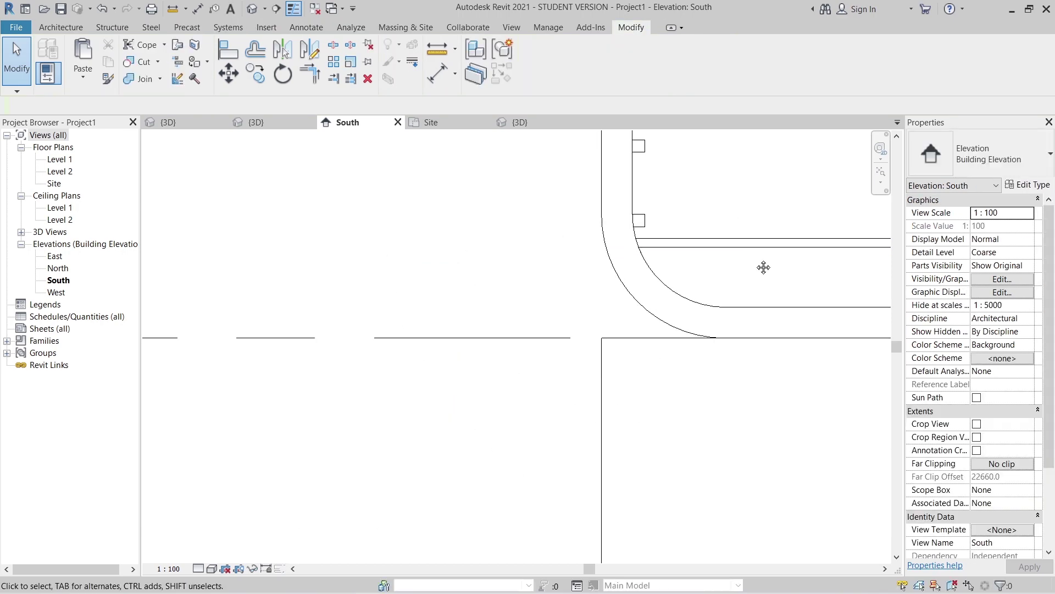
pyautogui.moveTo(714, 346); pyautogui.dragTo(655, 404, button='middle')
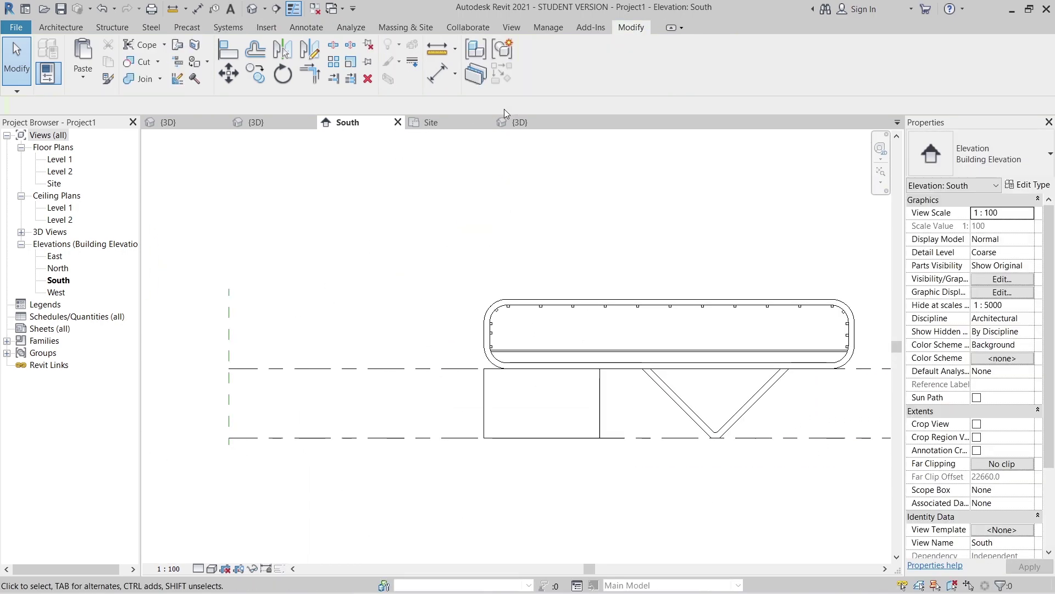
# Close the Family1 generic model without saving it and return to the project's 3D view of the building.
pyautogui.click(518, 122)
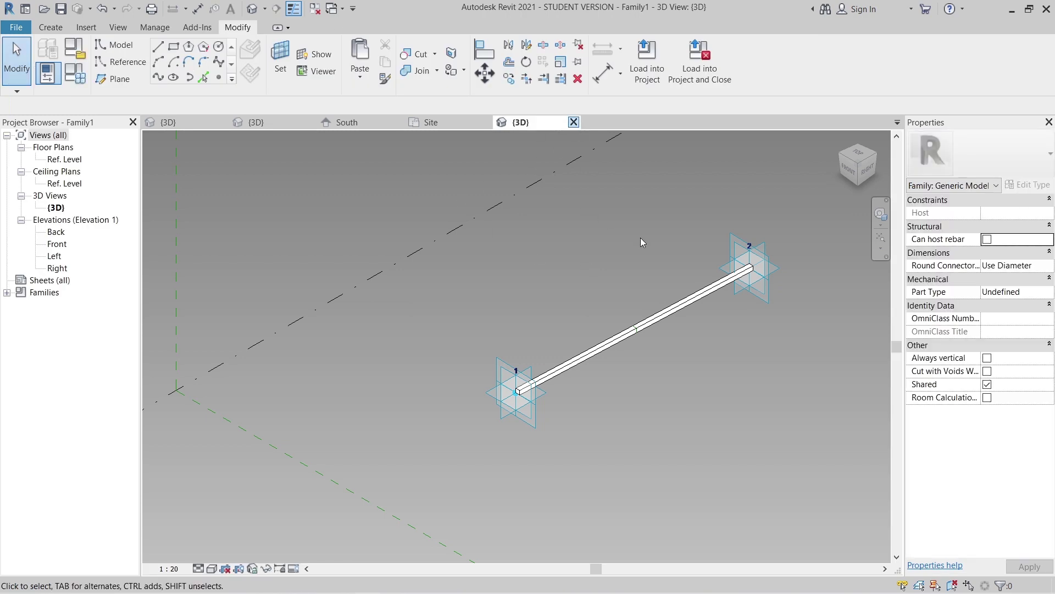
pyautogui.click(558, 304)
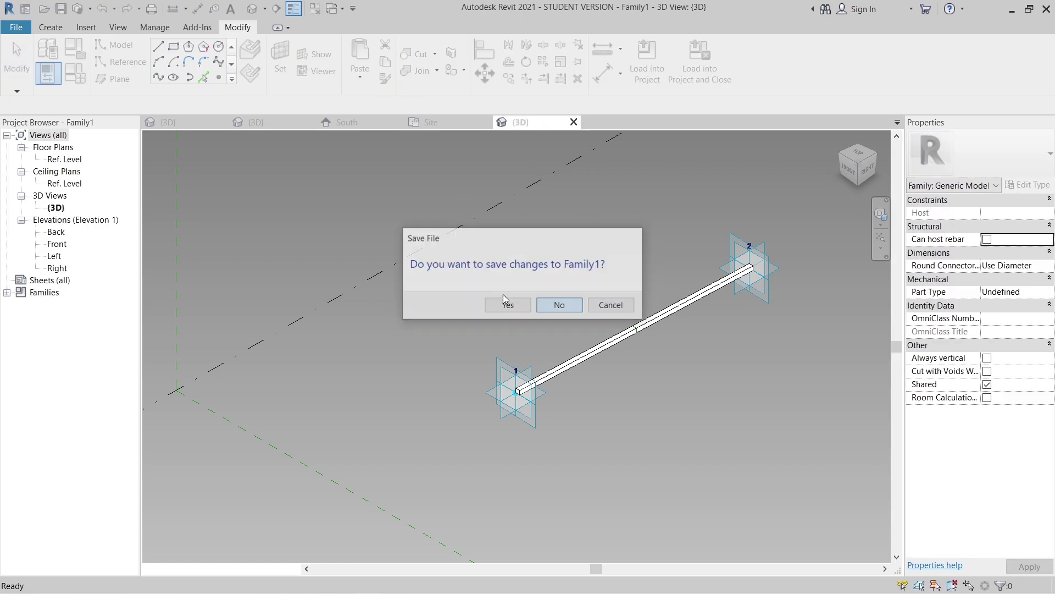
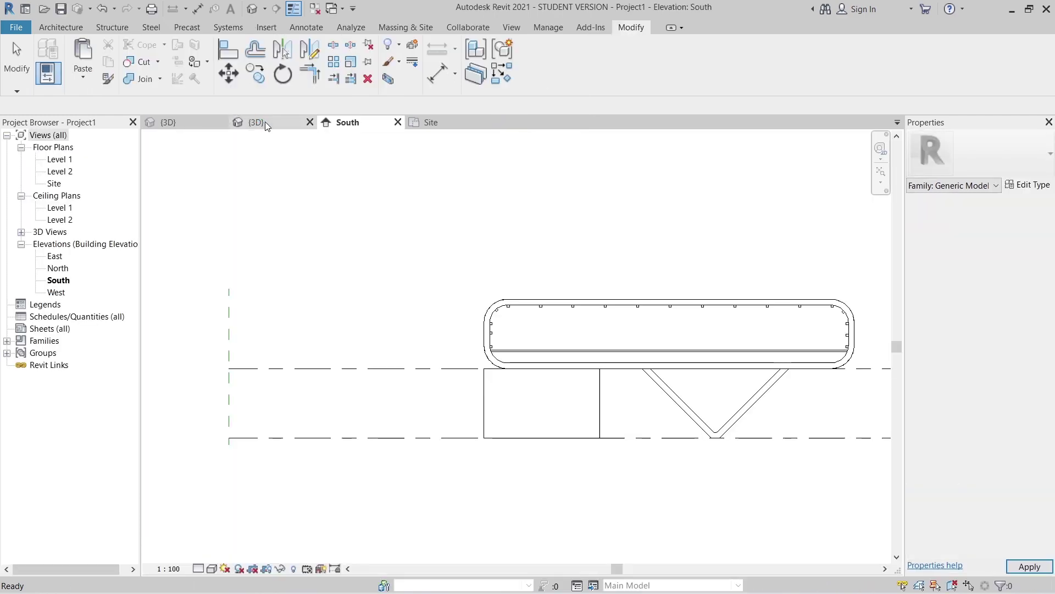
pyautogui.click(265, 122)
pyautogui.scroll(-3, 585, 250)
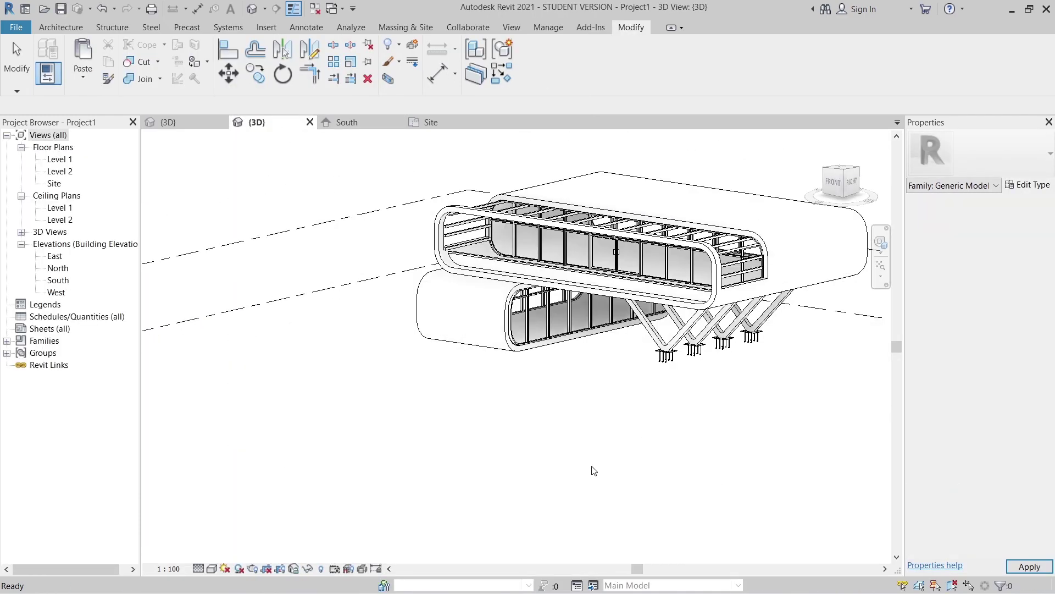
pyautogui.keyDown('shift'); pyautogui.moveTo(594, 471); pyautogui.dragTo(408, 203, button='middle'); pyautogui.keyUp('shift')
# In the Site plan, start a Generic 150mm architectural floor and sketch a circular boundary of 17000 mm radius around the building.
pyautogui.click(444, 126)
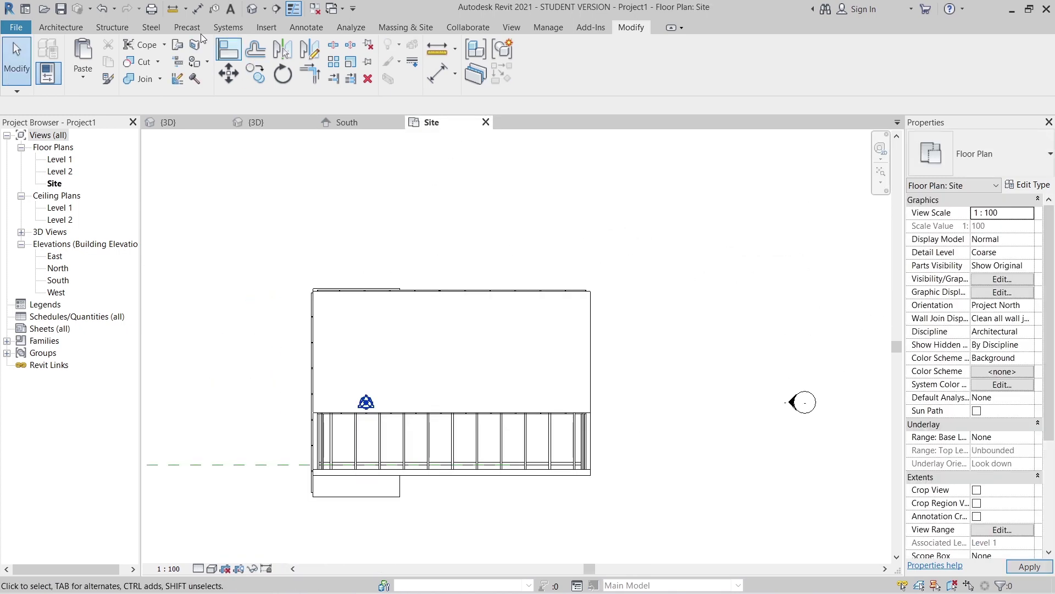
pyautogui.scroll(-2, 329, 189)
pyautogui.click(86, 29)
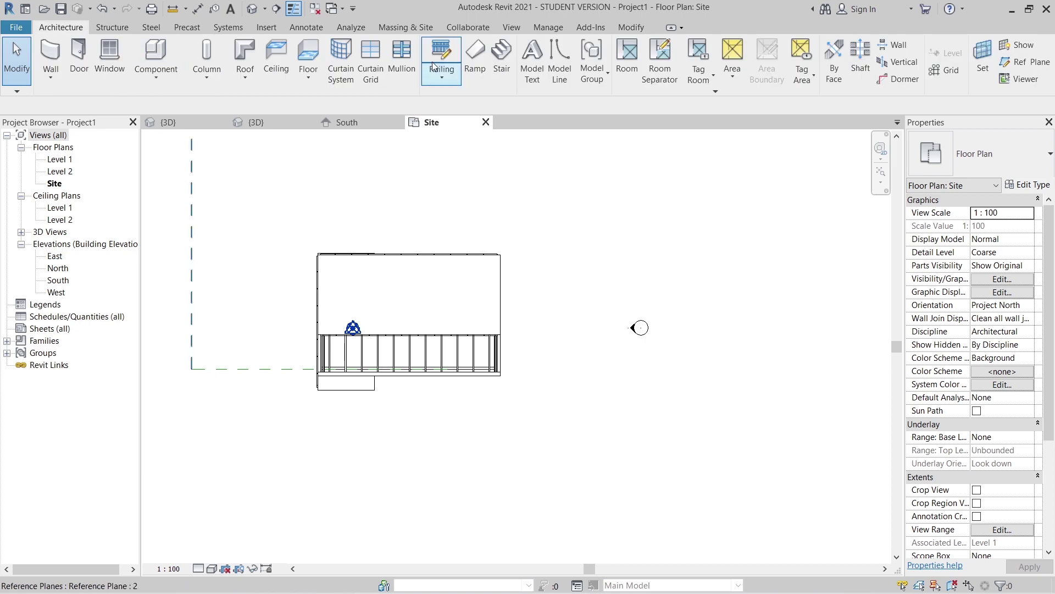
pyautogui.scroll(-1, 517, 156)
pyautogui.moveTo(521, 154); pyautogui.dragTo(598, 141, button='middle')
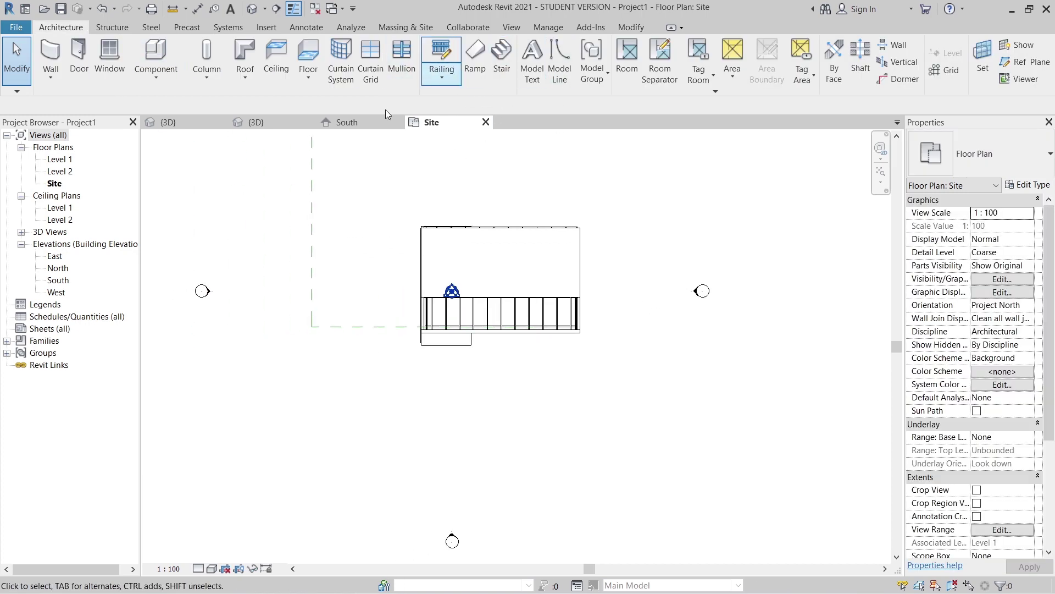
pyautogui.click(309, 55)
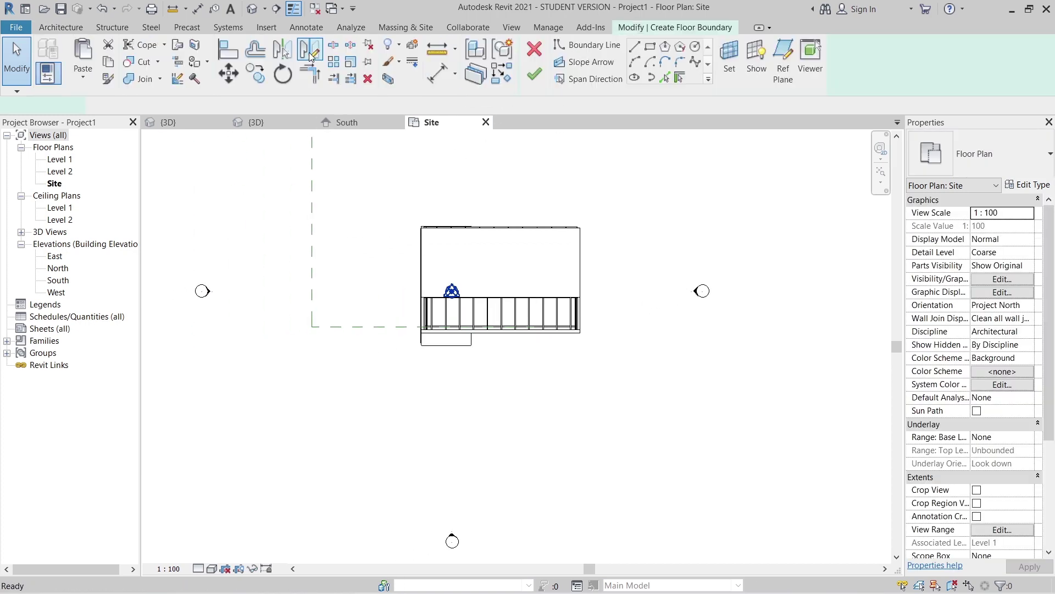
pyautogui.click(693, 49)
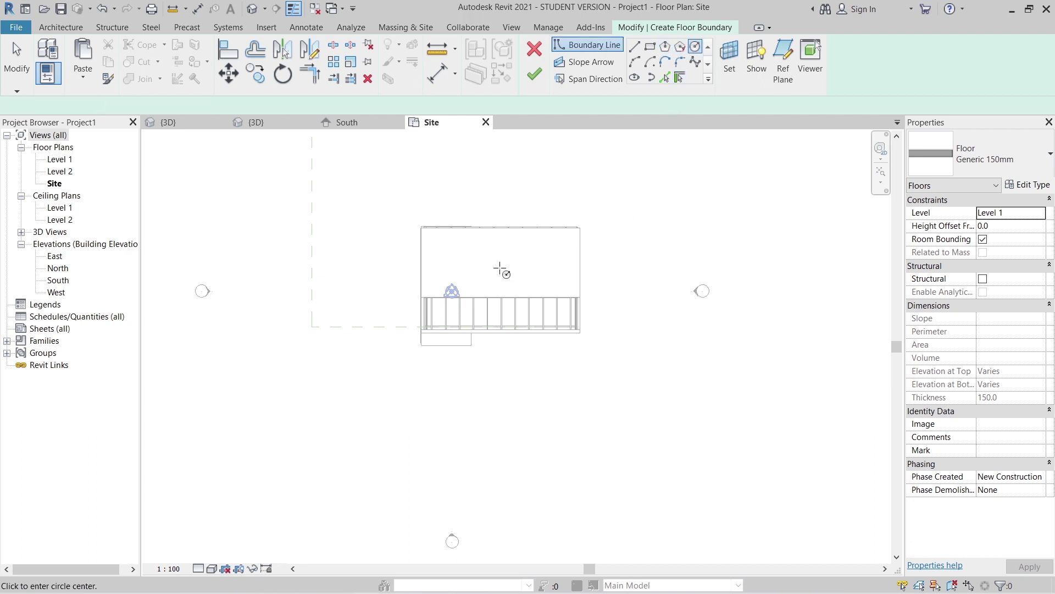
pyautogui.click(493, 269)
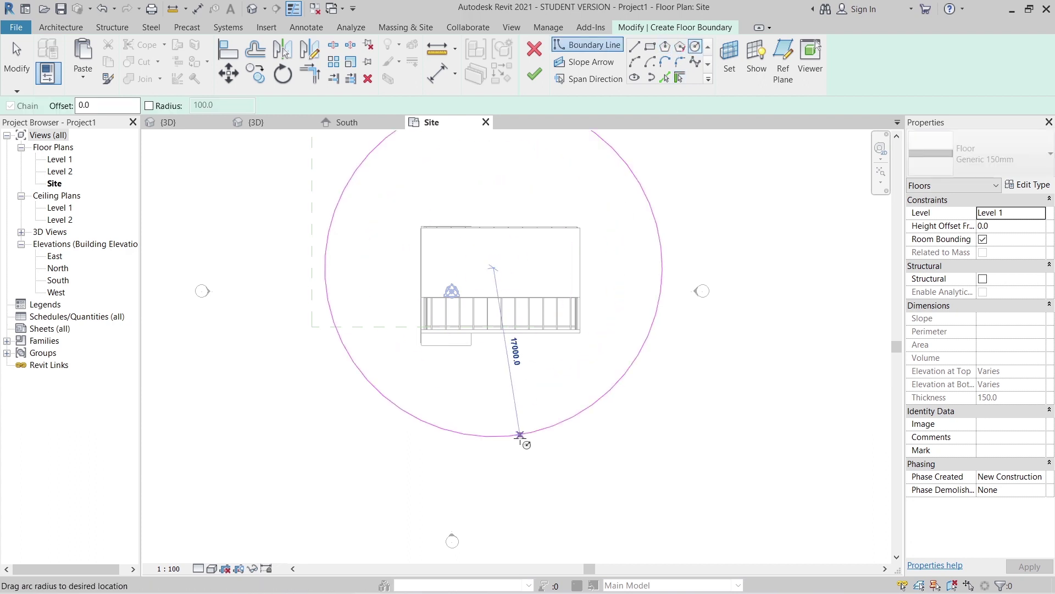
pyautogui.click(520, 434)
pyautogui.press('Escape')
pyautogui.press('Escape')
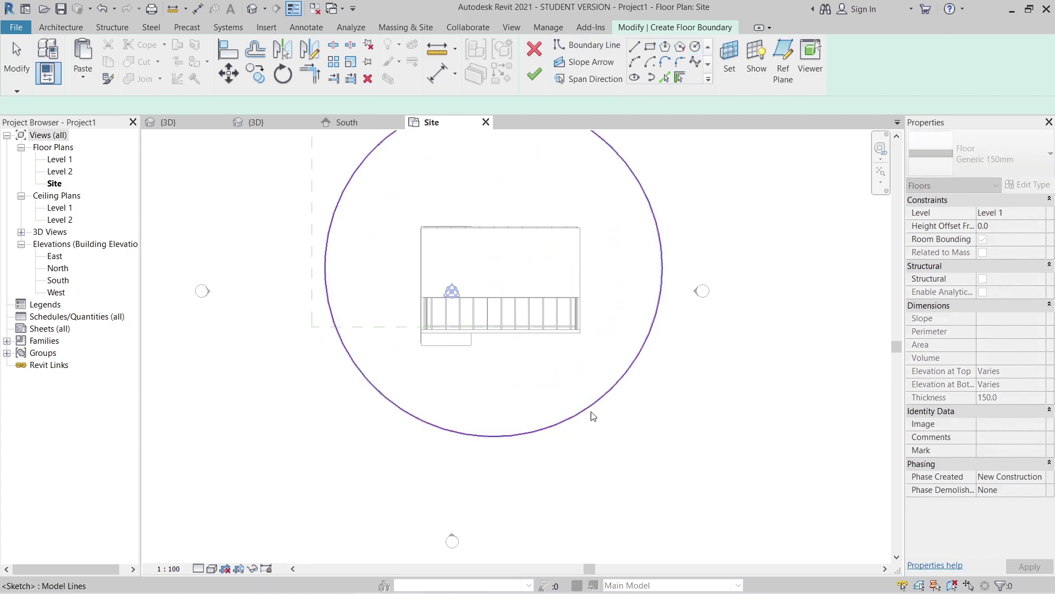
# Move the circular boundary slightly sideways to centre it on the building and finish the floor.
pyautogui.press('m')
pyautogui.press('v')
pyautogui.click(629, 430)
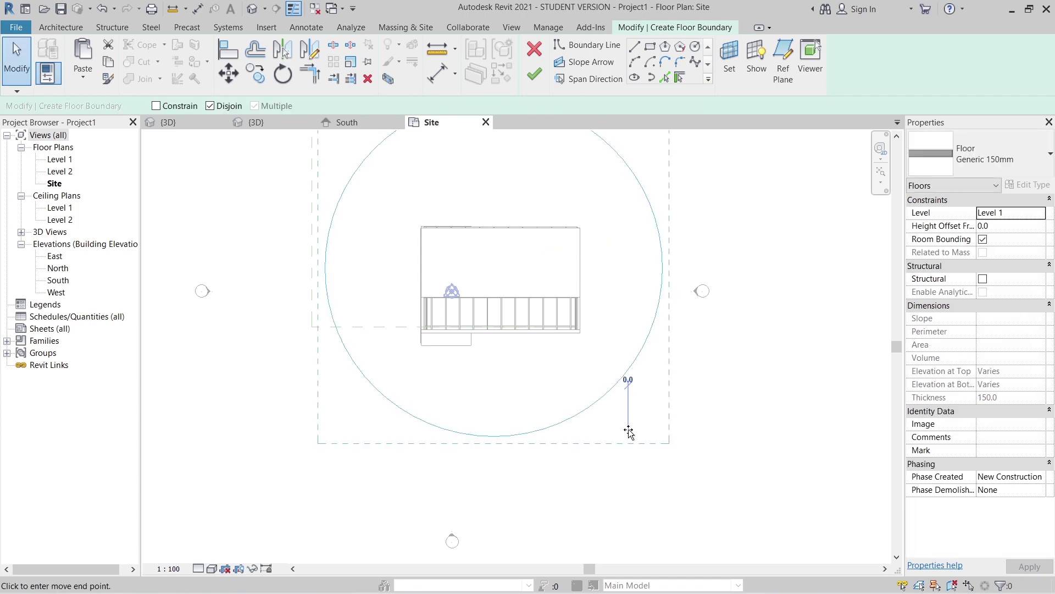
pyautogui.click(639, 429)
pyautogui.scroll(-3, 640, 429)
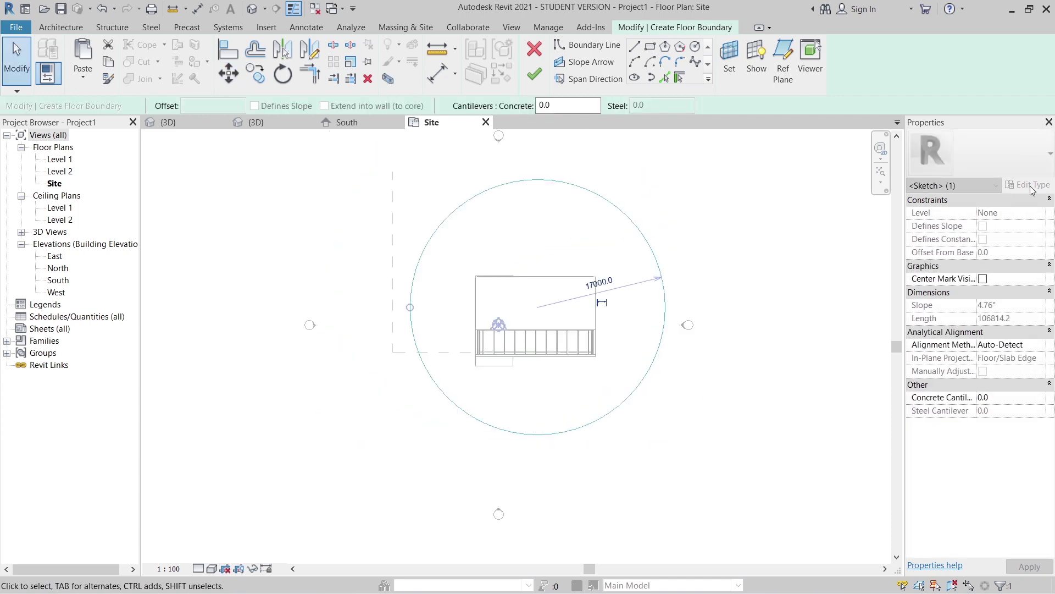
pyautogui.click(534, 73)
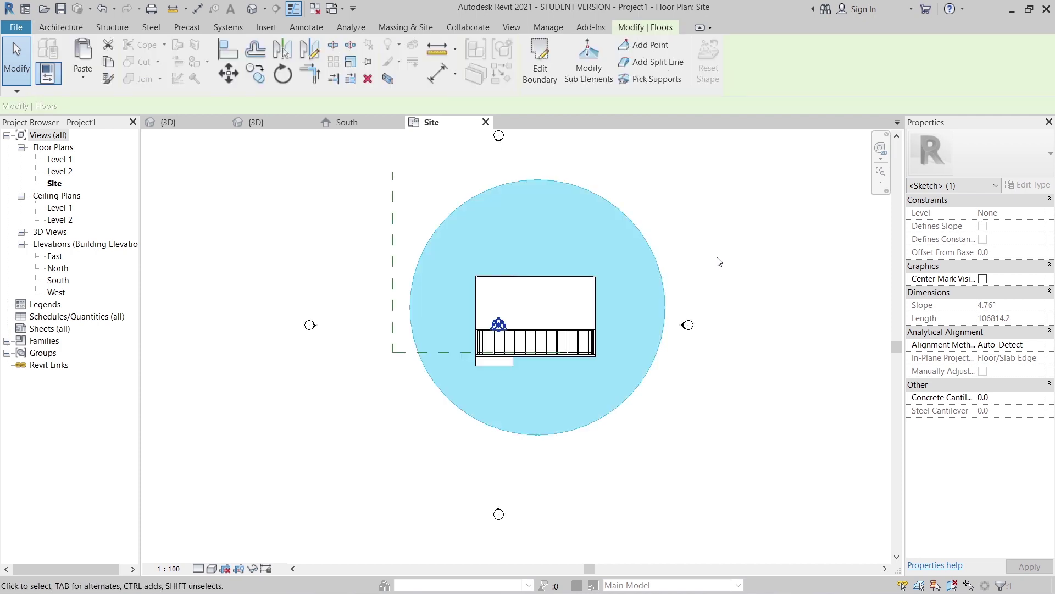
# Override the circular floor's graphics by element in the Site plan with a yellow solid-fill surface background pattern.
pyautogui.rightClick(673, 258)
pyautogui.moveTo(803, 322)
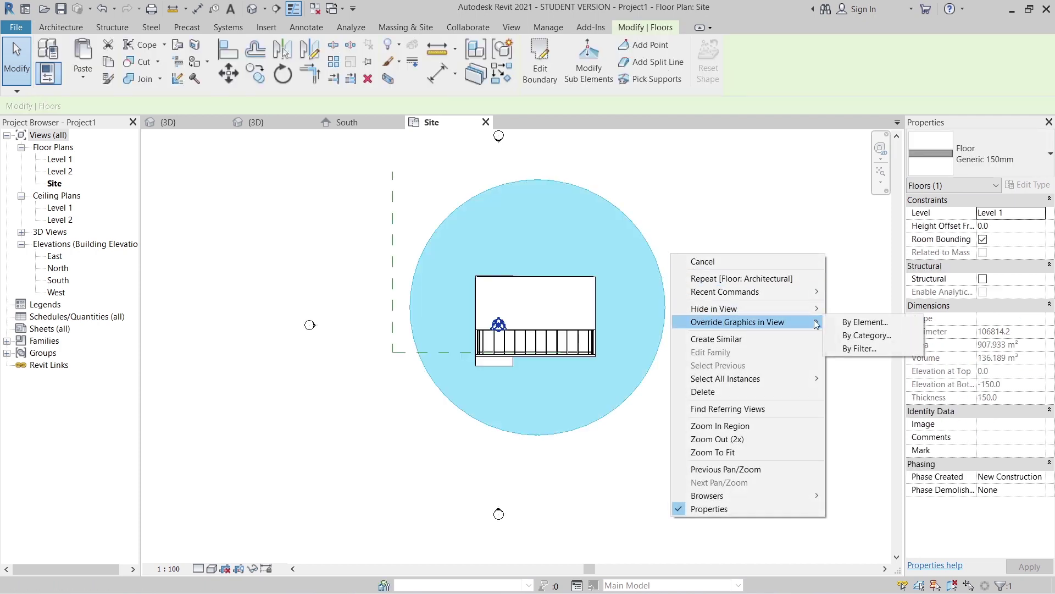
pyautogui.click(862, 323)
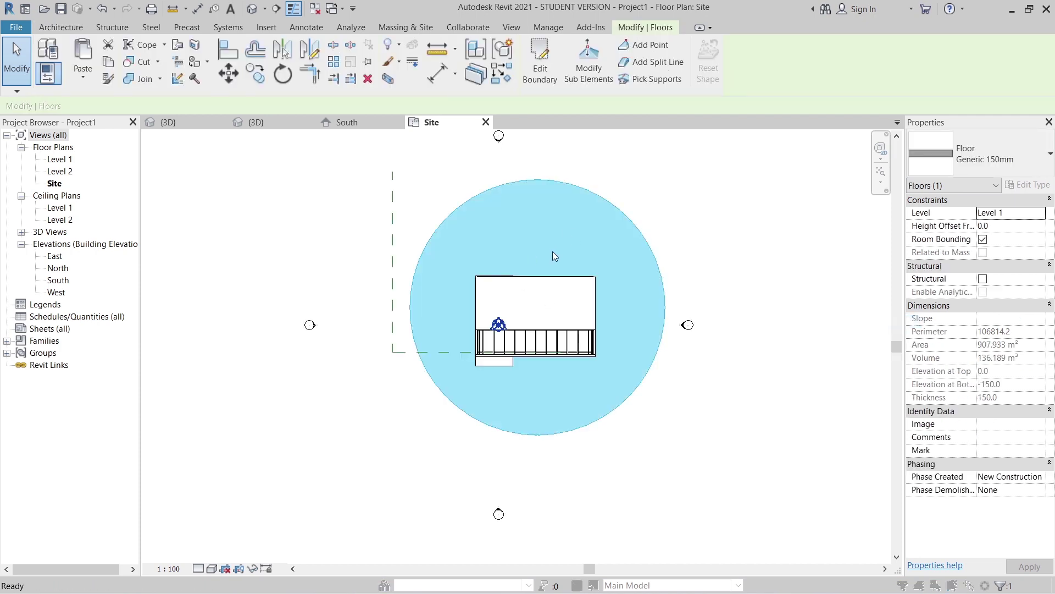
pyautogui.click(764, 173)
pyautogui.scroll(5, 764, 247)
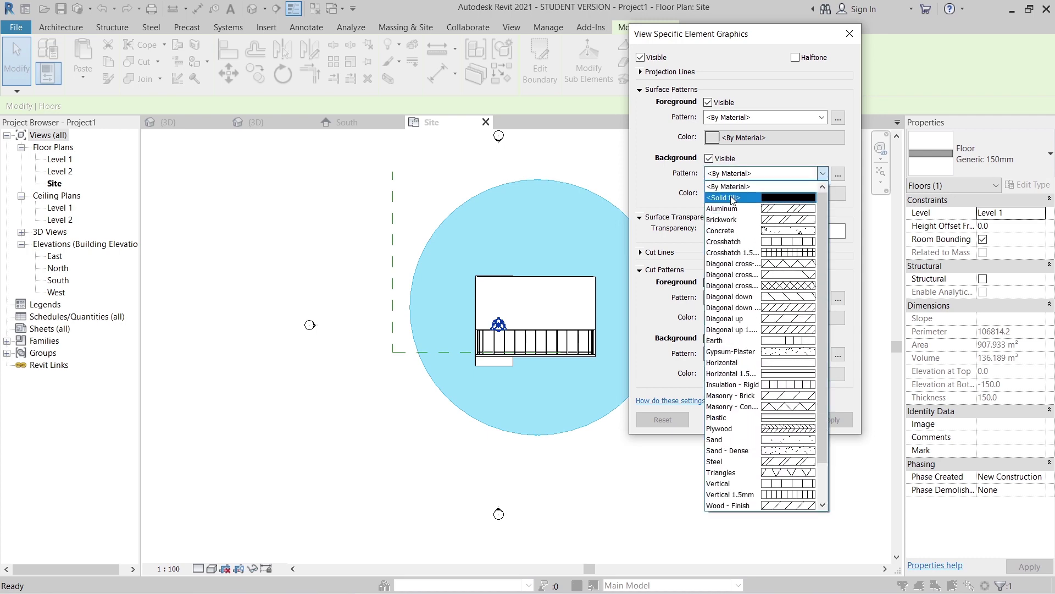
pyautogui.click(746, 194)
pyautogui.click(745, 193)
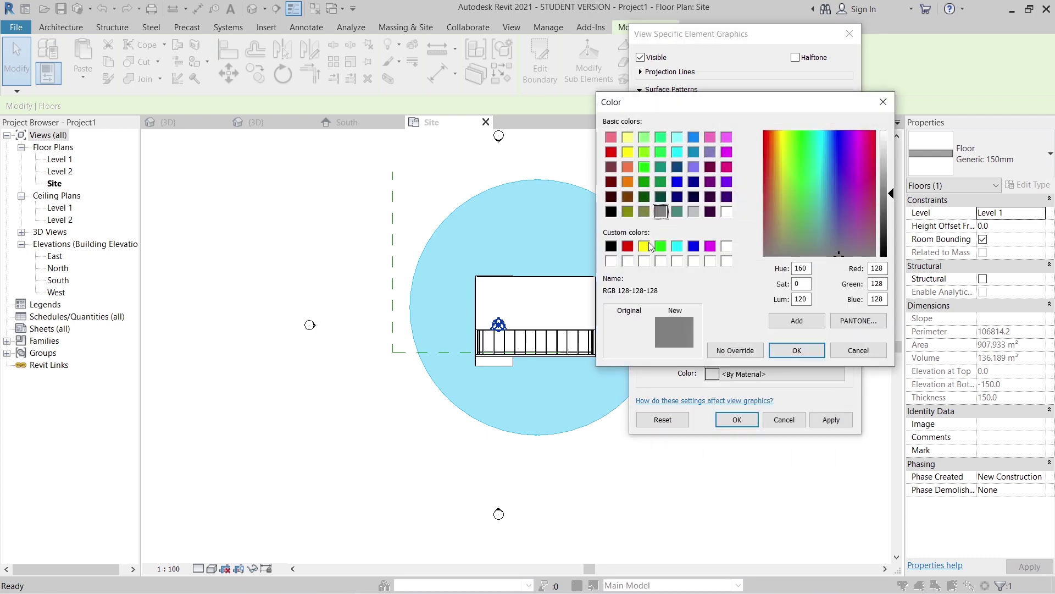
pyautogui.click(644, 245)
pyautogui.click(797, 350)
pyautogui.click(836, 420)
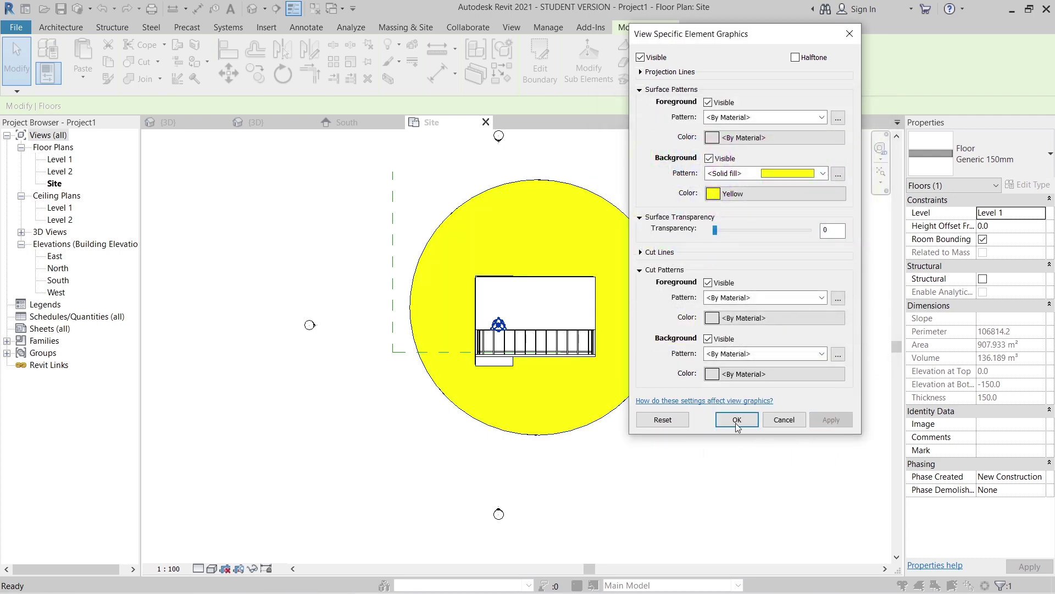
pyautogui.click(736, 420)
# Examine the building, its V-shaped supports and the circular ground floor from several angles in the 3D view.
pyautogui.moveTo(694, 456); pyautogui.dragTo(558, 281, button='middle')
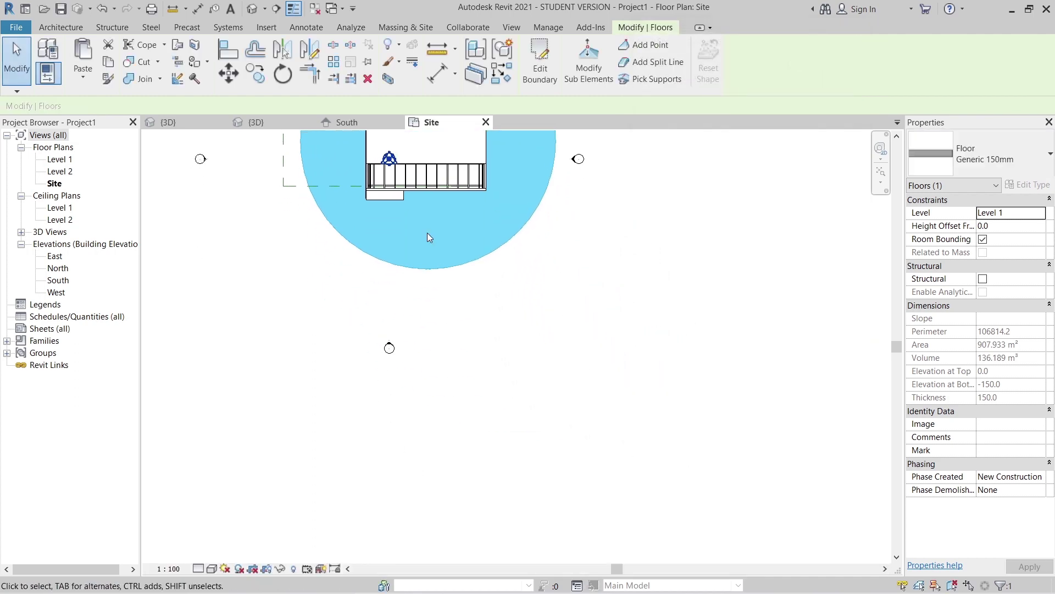
pyautogui.click(256, 122)
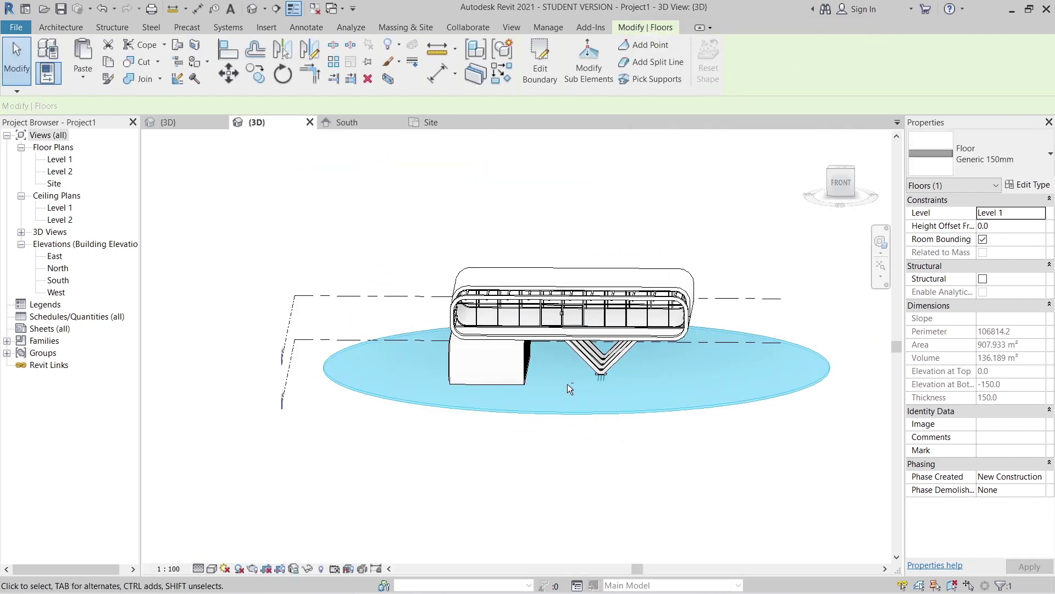
pyautogui.click(566, 460)
pyautogui.moveTo(566, 460)
pyautogui.keyDown('shift'); pyautogui.mouseDown(button='middle')
pyautogui.moveTo(485, 499)
pyautogui.moveTo(530, 336)
pyautogui.moveTo(577, 465)
pyautogui.moveTo(555, 465)
pyautogui.mouseUp(button='middle'); pyautogui.keyUp('shift')
pyautogui.scroll(5, 526, 329)
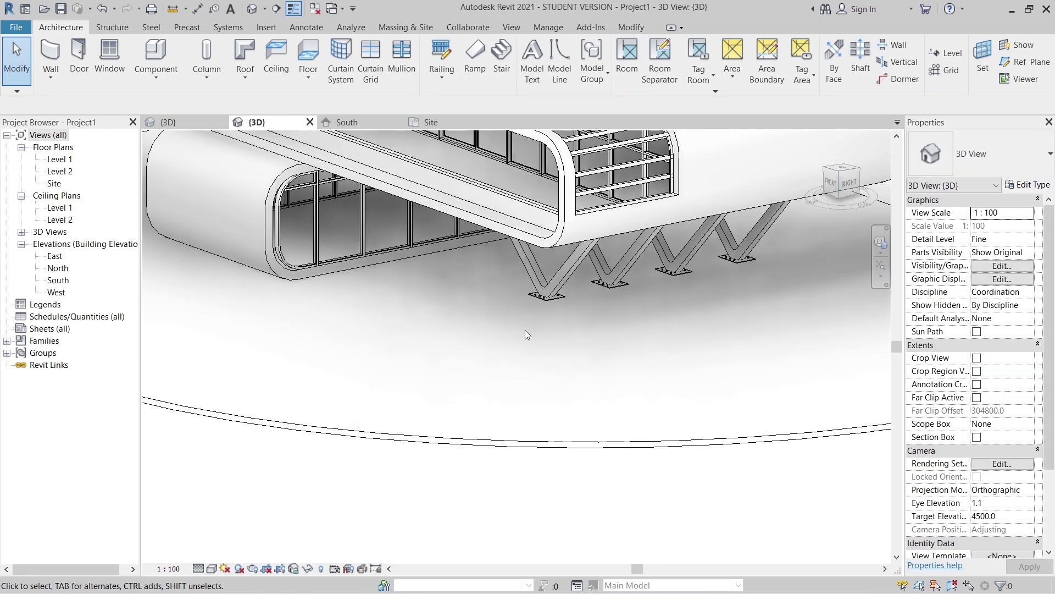
pyautogui.keyDown('shift'); pyautogui.moveTo(519, 307); pyautogui.dragTo(600, 400, button='middle'); pyautogui.keyUp('shift')
pyautogui.scroll(-5, 520, 325)
pyautogui.keyDown('shift'); pyautogui.moveTo(520, 325); pyautogui.dragTo(496, 417, button='middle'); pyautogui.keyUp('shift')
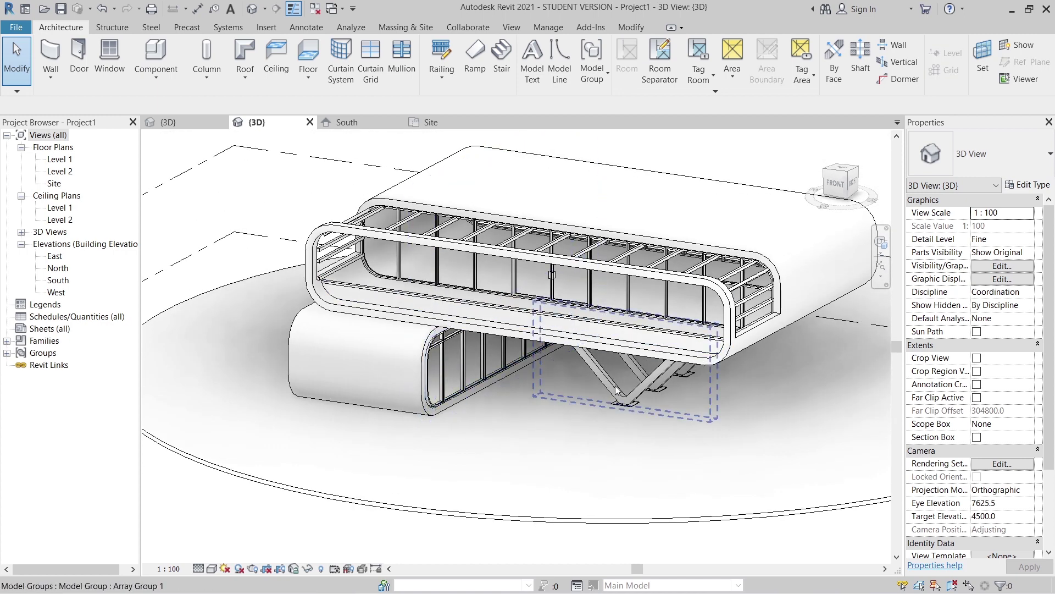
pyautogui.keyDown('shift'); pyautogui.moveTo(497, 374); pyautogui.dragTo(662, 408, button='middle'); pyautogui.keyUp('shift')
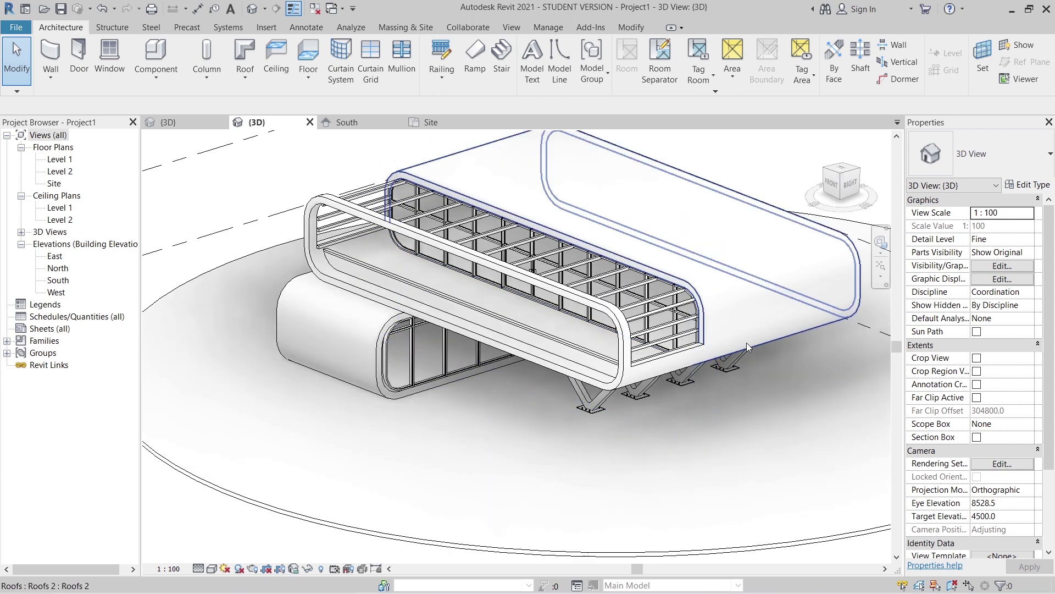
# For the large upper roof shell's type material, create a new material and name it White paint.
pyautogui.click(746, 343)
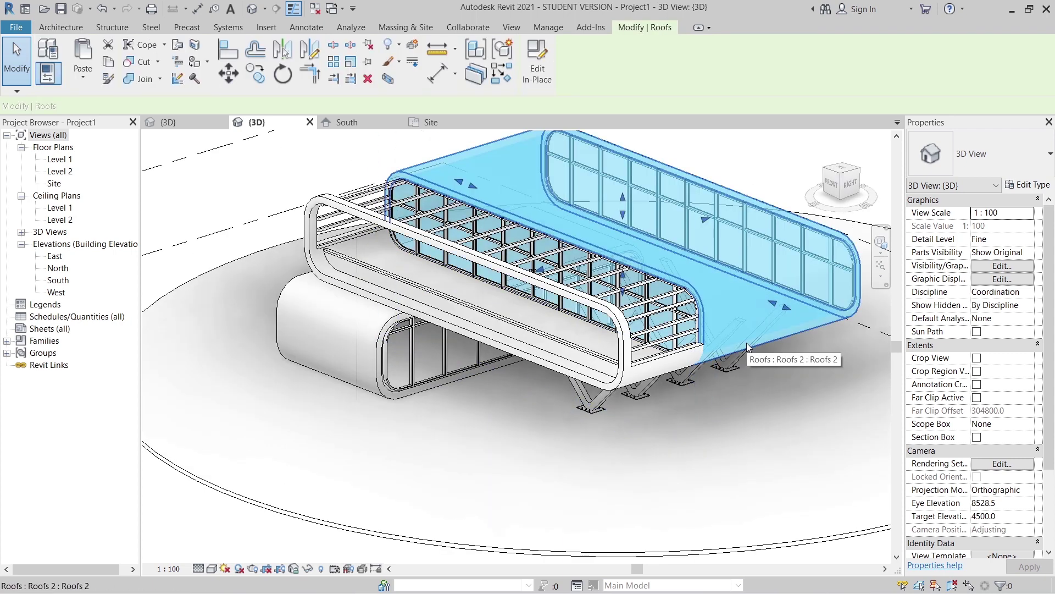
pyautogui.click(1029, 185)
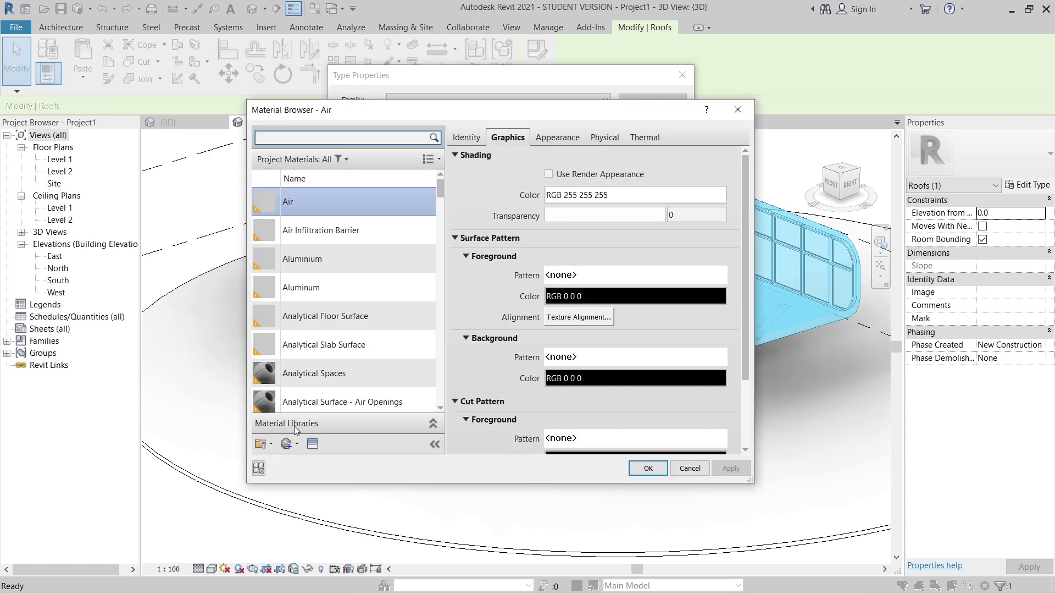
pyautogui.click(288, 445)
pyautogui.click(315, 461)
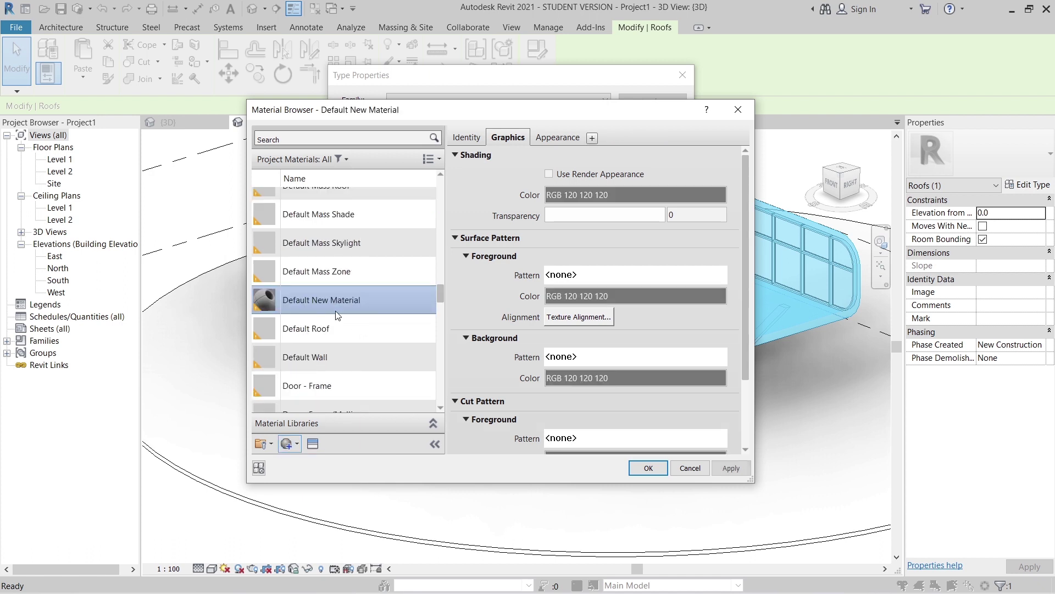
pyautogui.rightClick(344, 308)
pyautogui.click(363, 343)
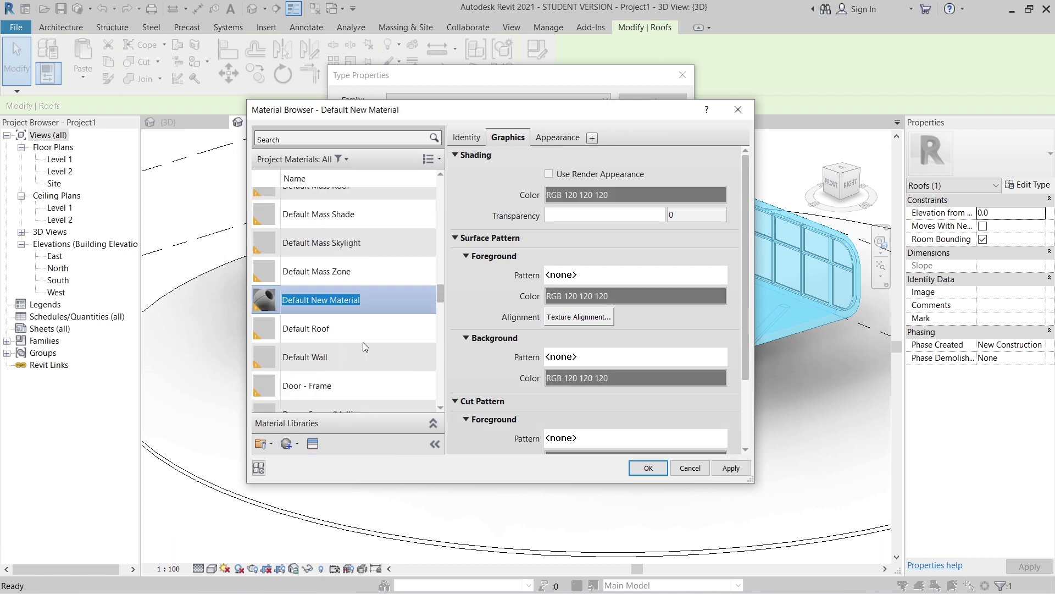
pyautogui.write('White paint')
pyautogui.press('Return')
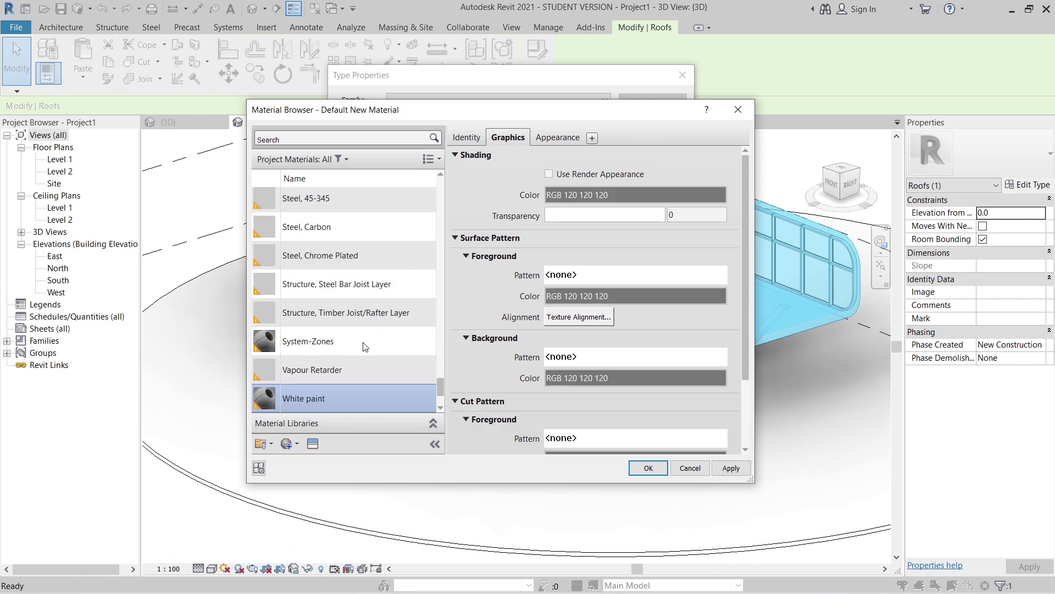
# Give the White paint material the Cool White appearance from the Wall Paint library and assign it to the upper roof shell.
pyautogui.click(313, 443)
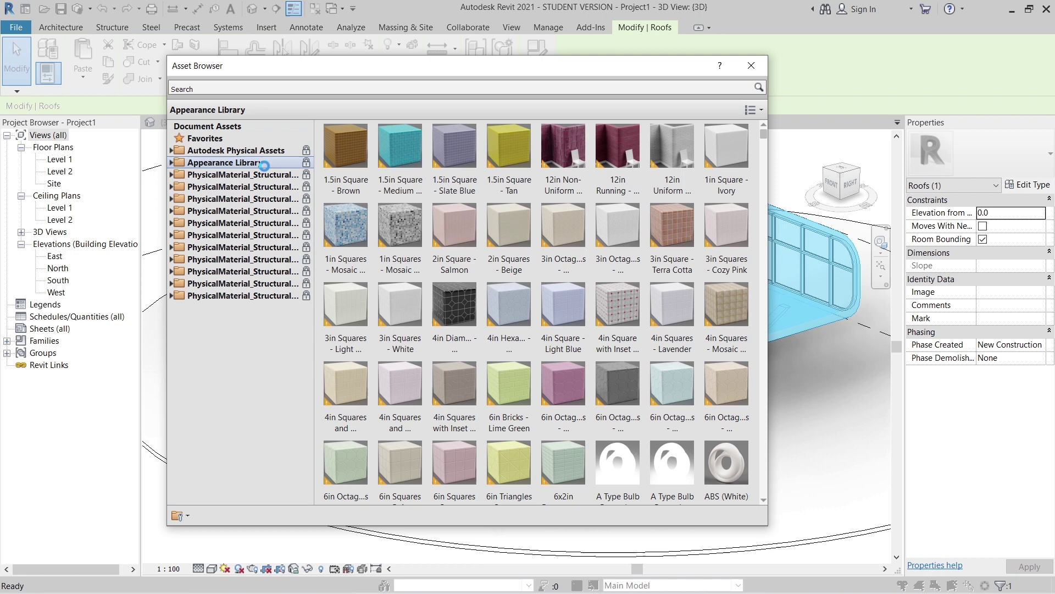
pyautogui.click(259, 172)
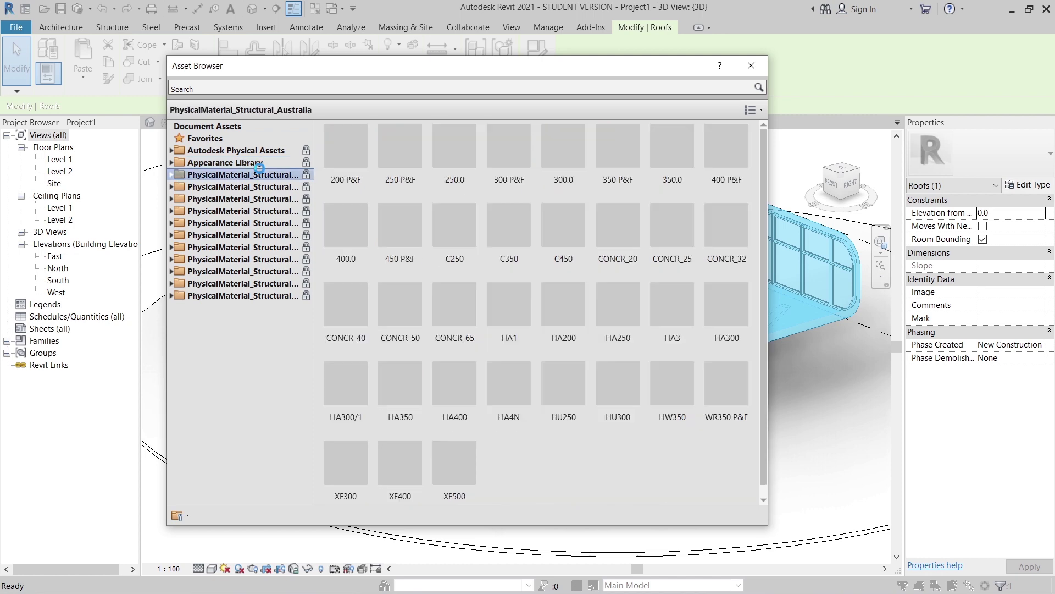
pyautogui.click(257, 164)
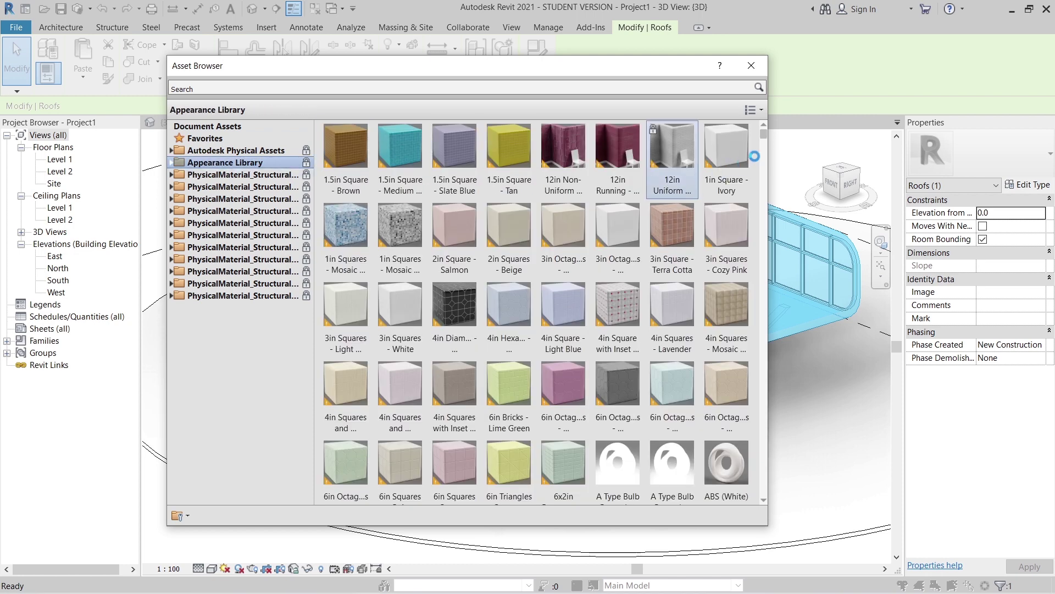
pyautogui.doubleClick(255, 164)
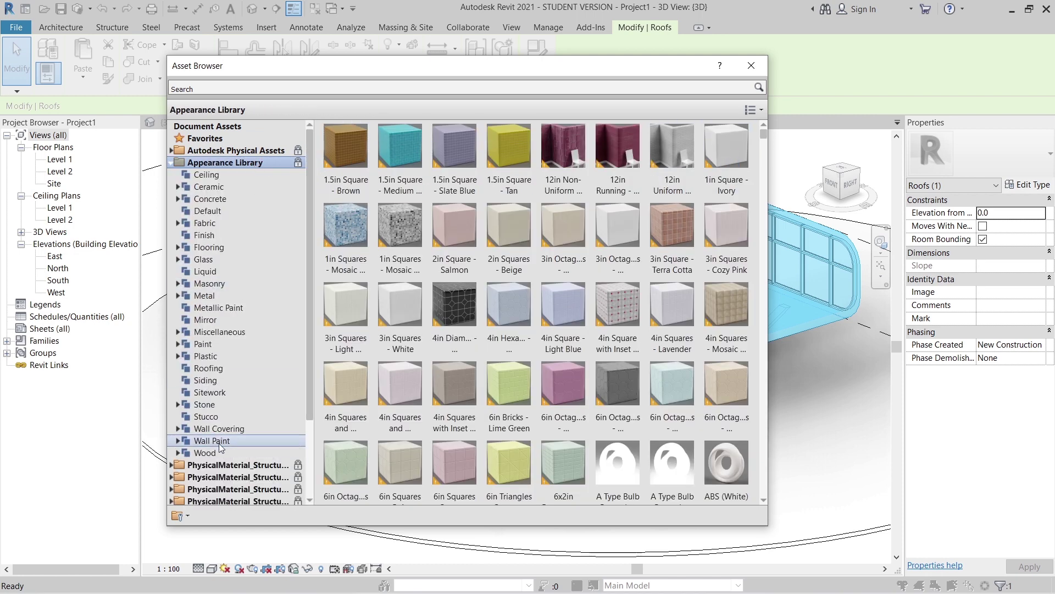
pyautogui.click(189, 441)
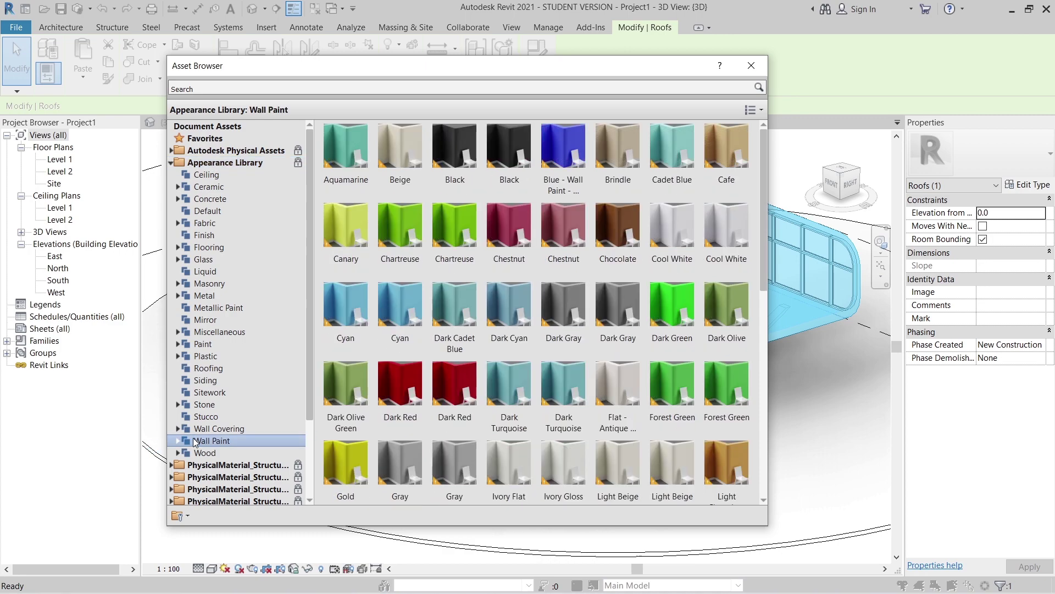
pyautogui.click(673, 267)
pyautogui.click(751, 65)
pyautogui.click(650, 467)
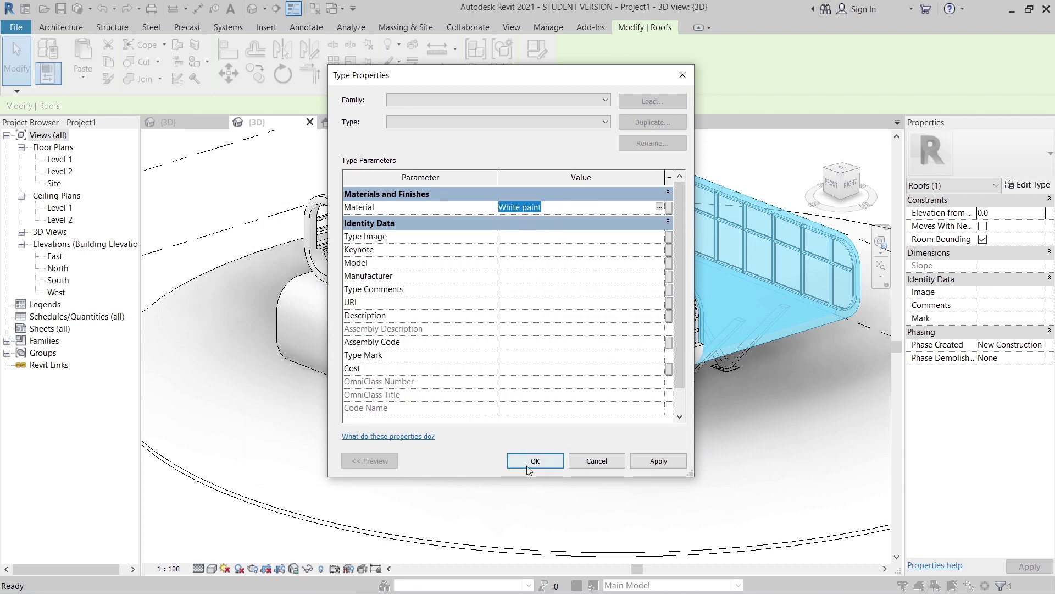
pyautogui.click(659, 461)
pyautogui.click(532, 464)
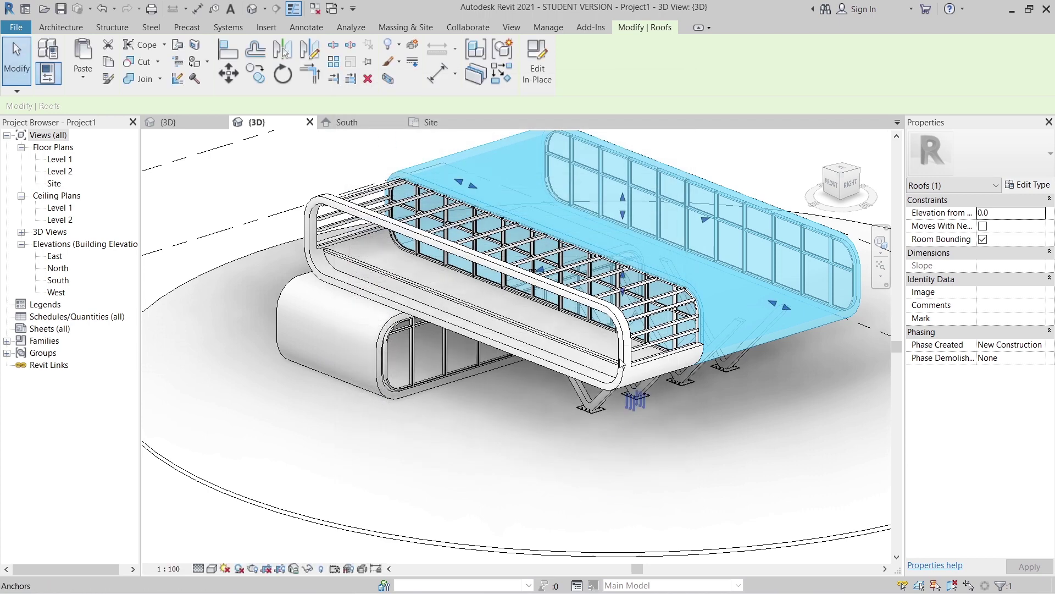
# Assign the White paint material to the rounded frame at the open front of the upper volume.
pyautogui.click(621, 348)
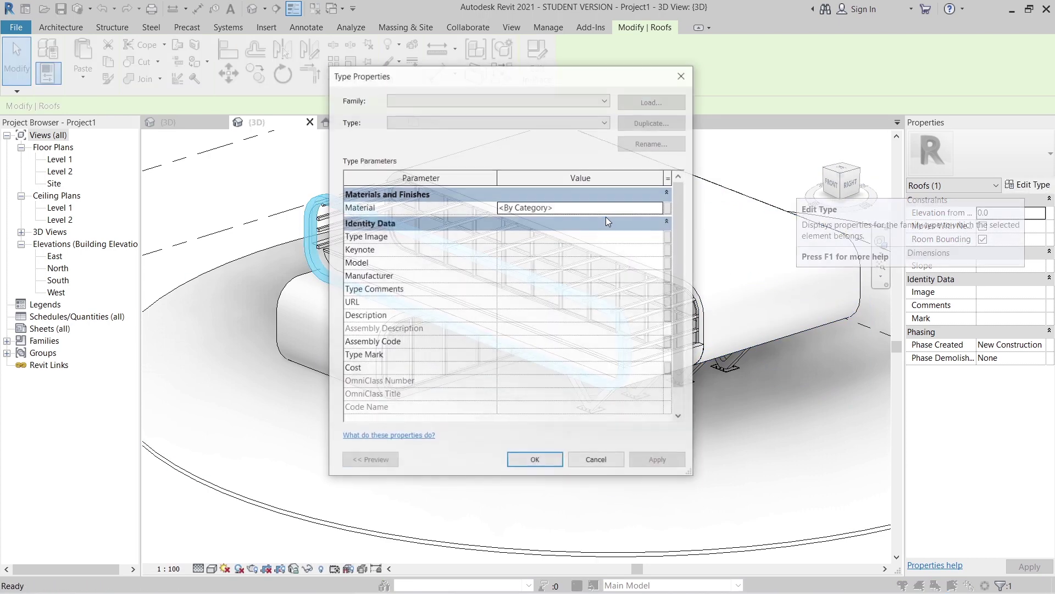
pyautogui.write('White paint')
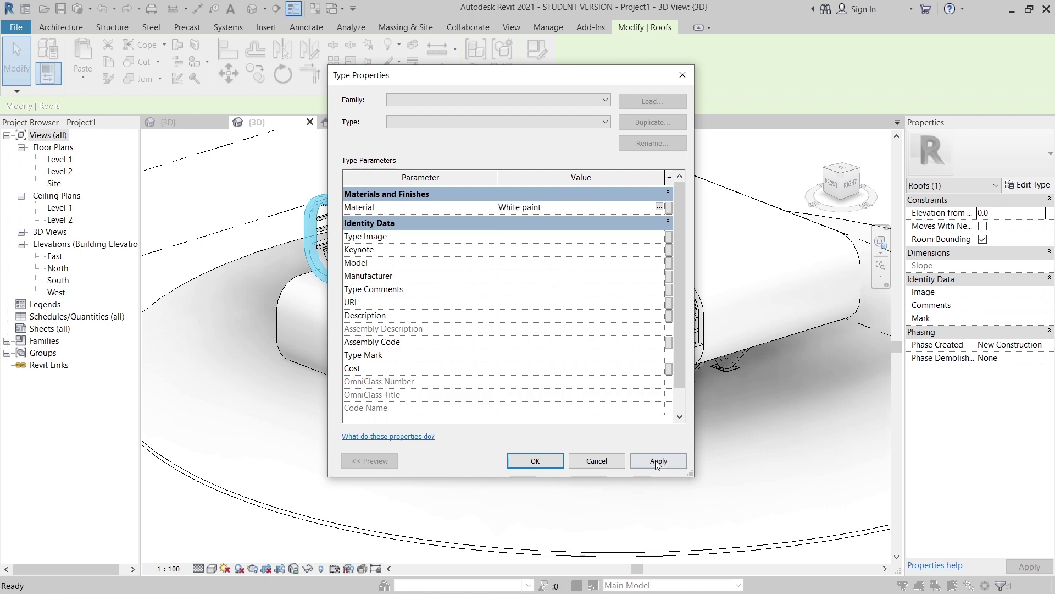
pyautogui.click(531, 460)
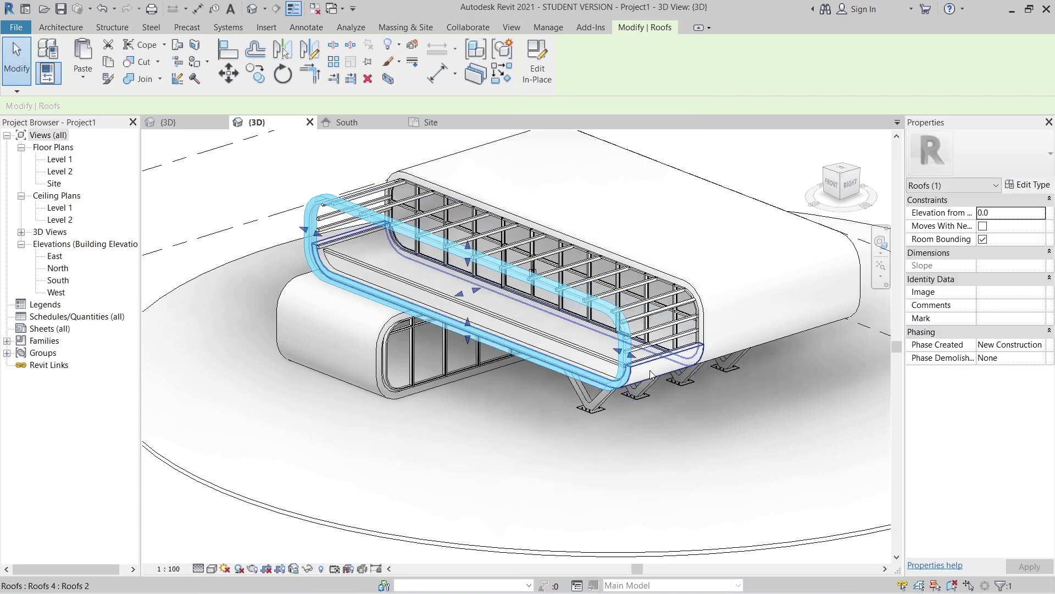
# Assign the White paint material to the terrace slab between the front frame and the curtain wall.
pyautogui.click(651, 364)
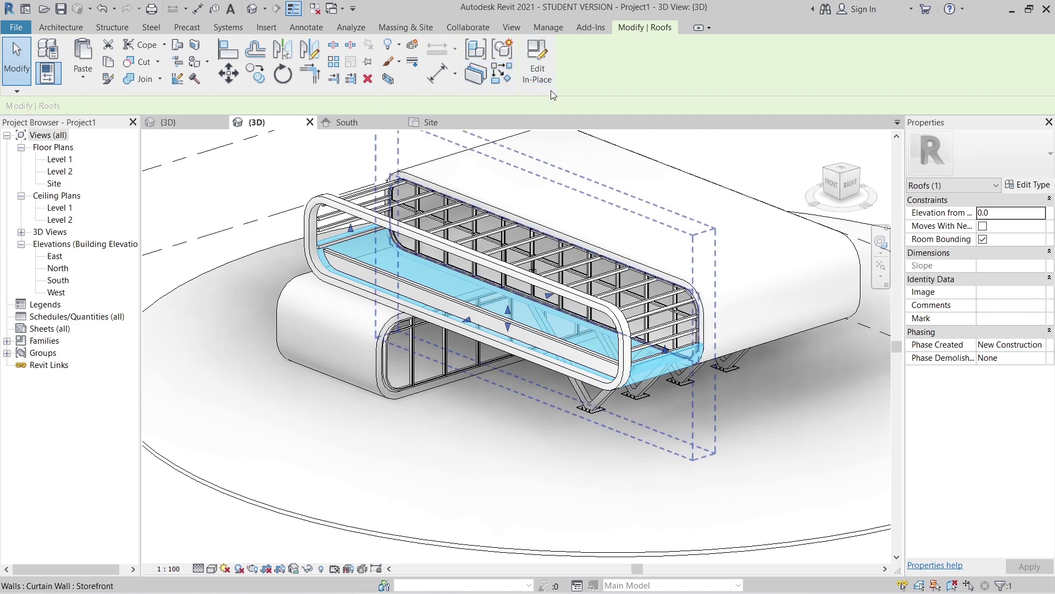
pyautogui.click(1027, 185)
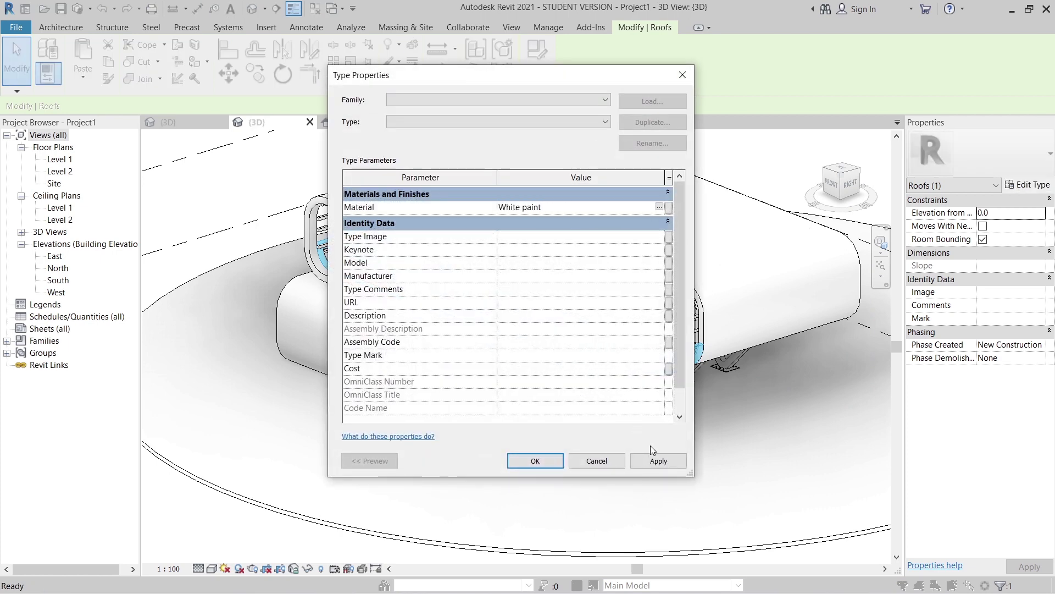
pyautogui.click(517, 461)
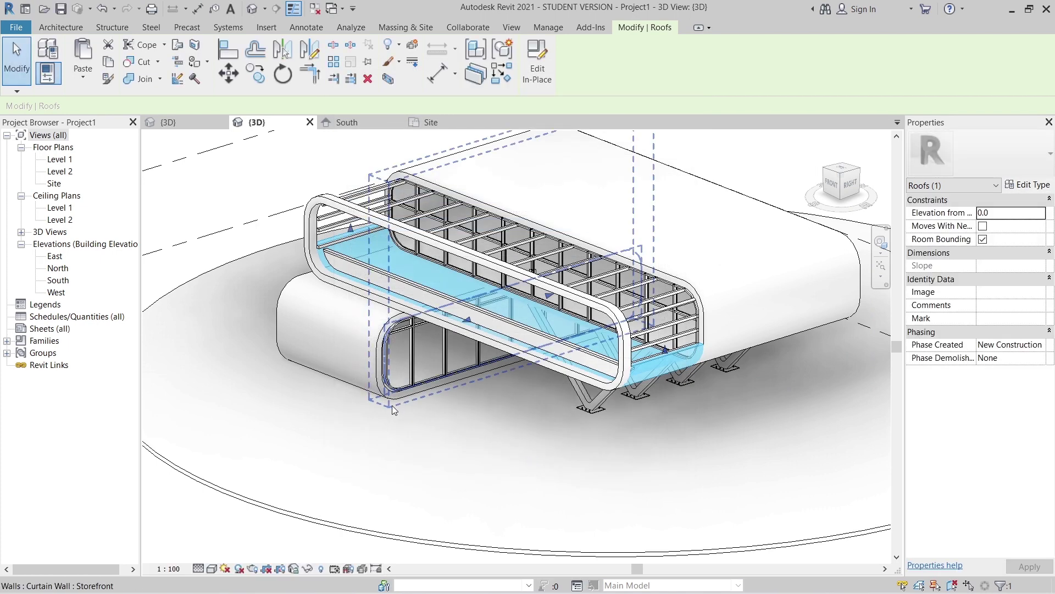
# Assign the White paint material to the rounded shell of the lower volume.
pyautogui.click(340, 368)
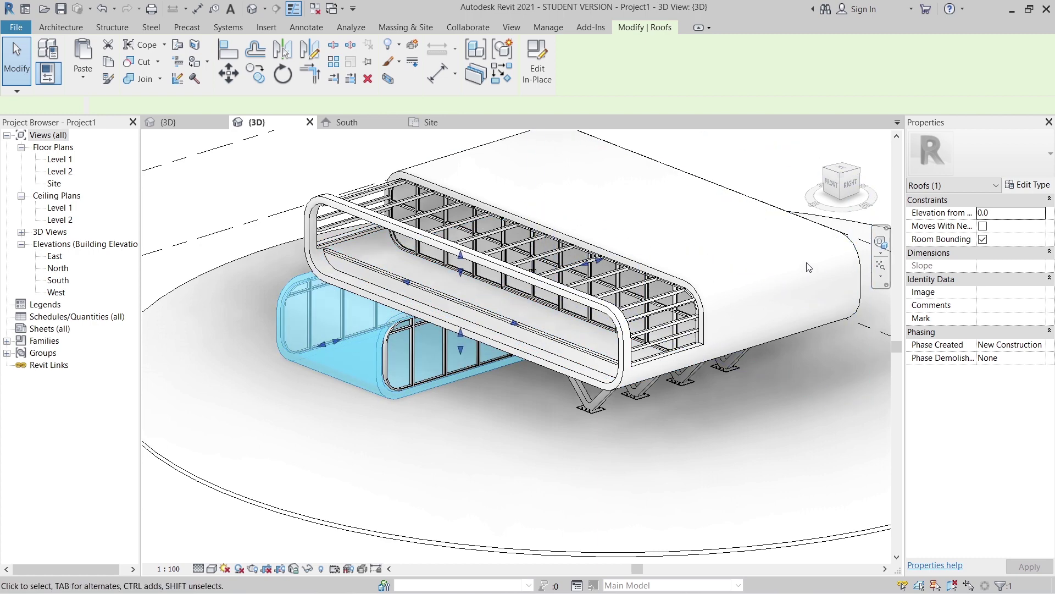
pyautogui.click(1036, 186)
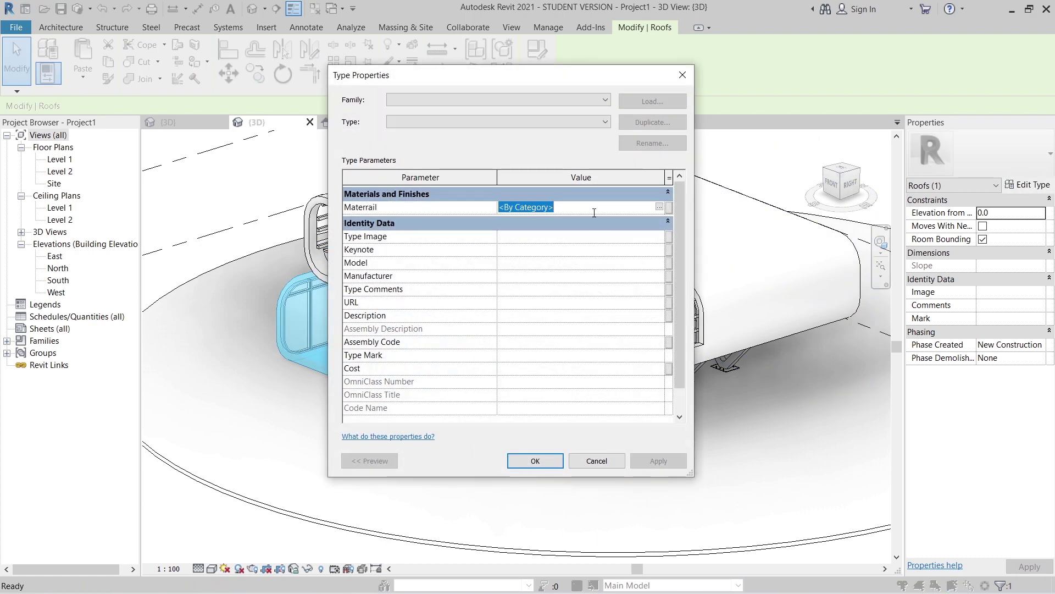
pyautogui.click(547, 466)
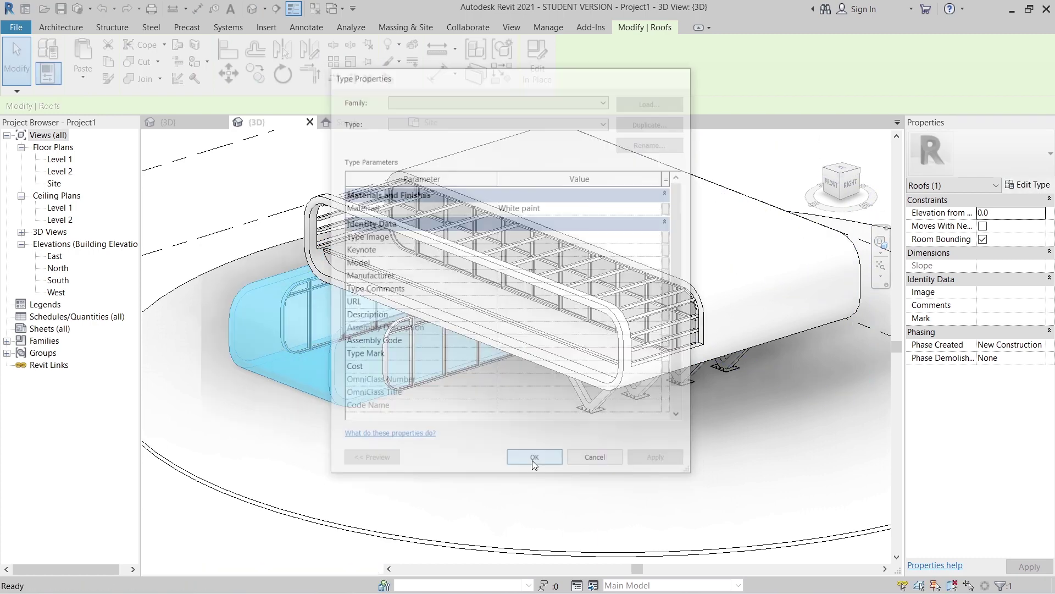
pyautogui.scroll(2, 577, 387)
pyautogui.scroll(2, 577, 387)
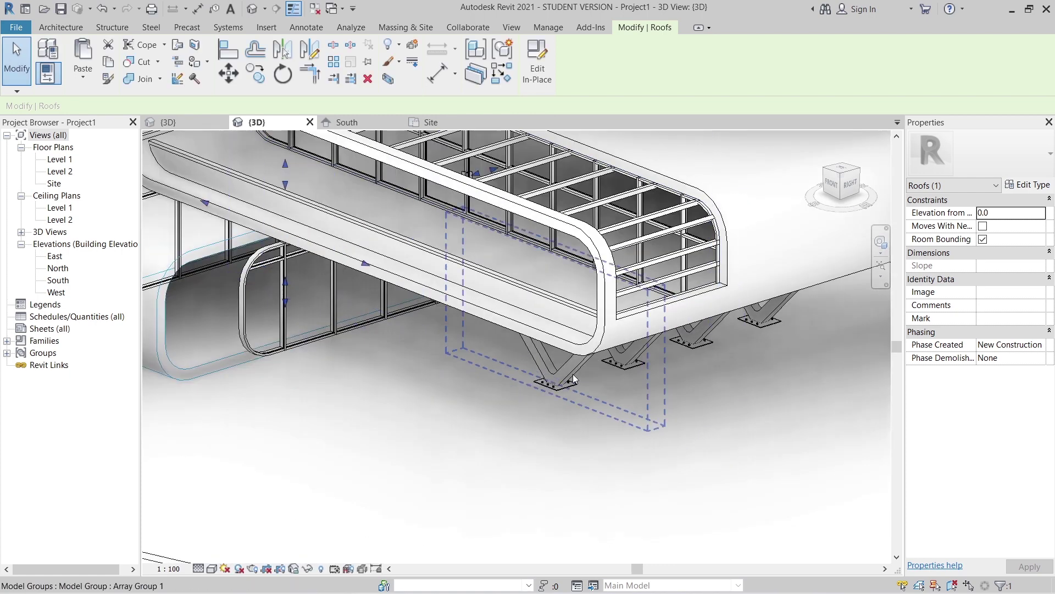
pyautogui.click(572, 374)
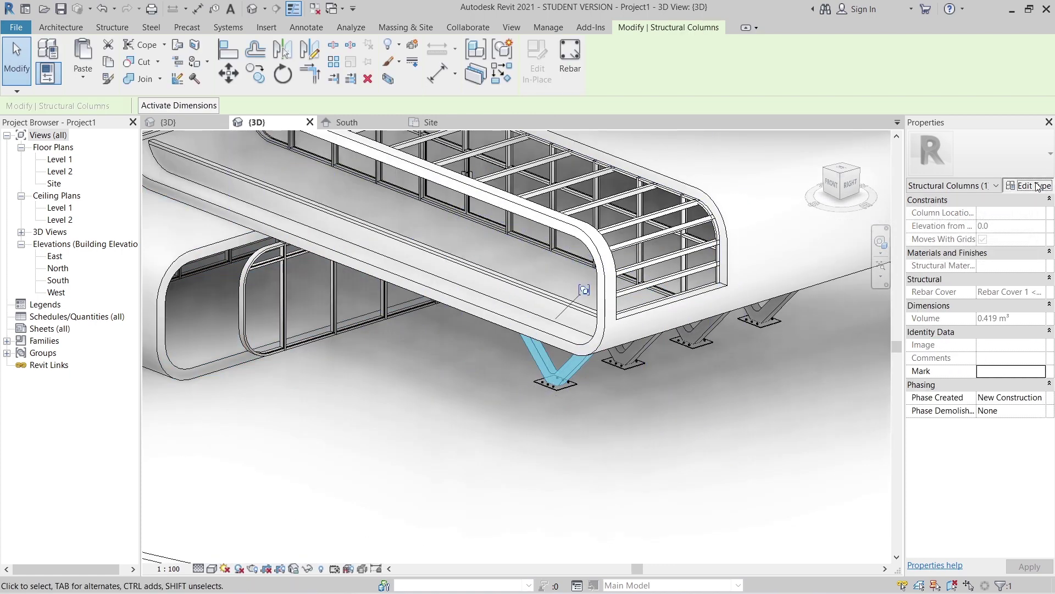
pyautogui.click(1037, 186)
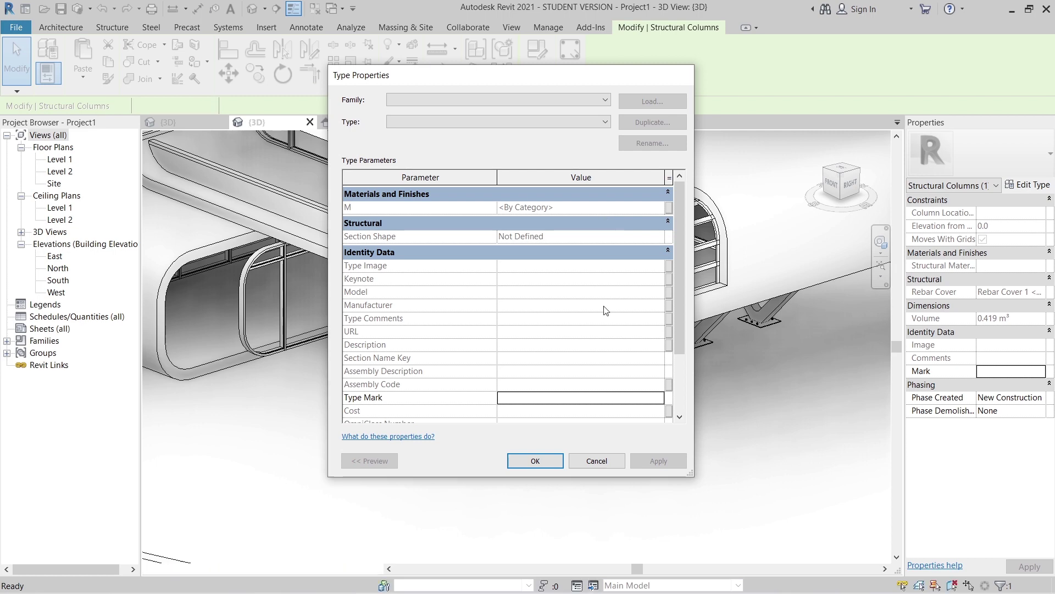
pyautogui.press('Escape')
pyautogui.press('Escape')
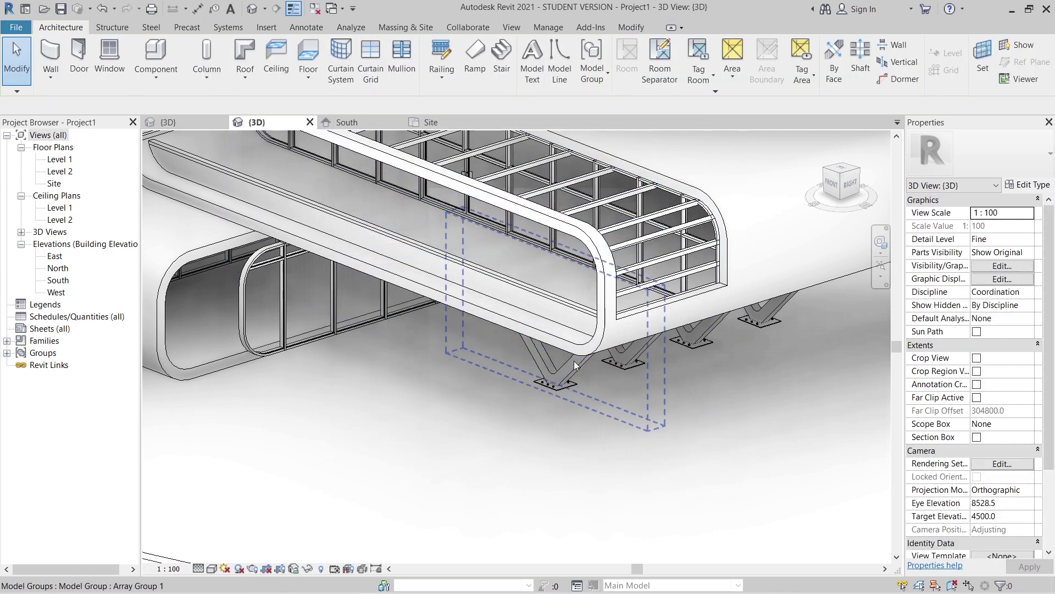
# Ungroup the four arrayed V-shaped column groups beneath the upper volume.
pyautogui.click(573, 361)
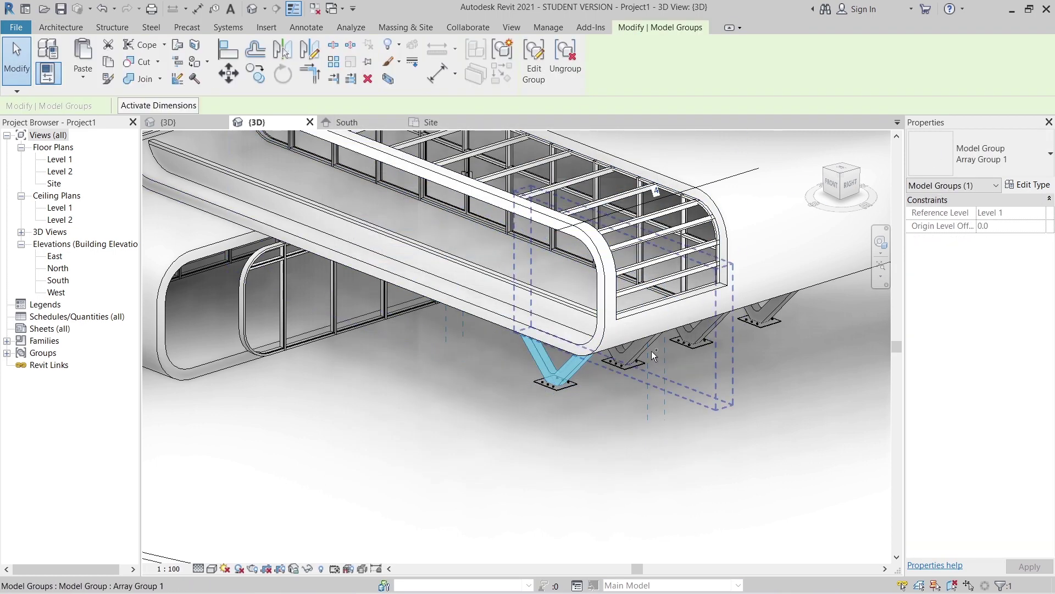
pyautogui.keyDown('ctrl'); pyautogui.click(693, 339); pyautogui.keyUp('ctrl')
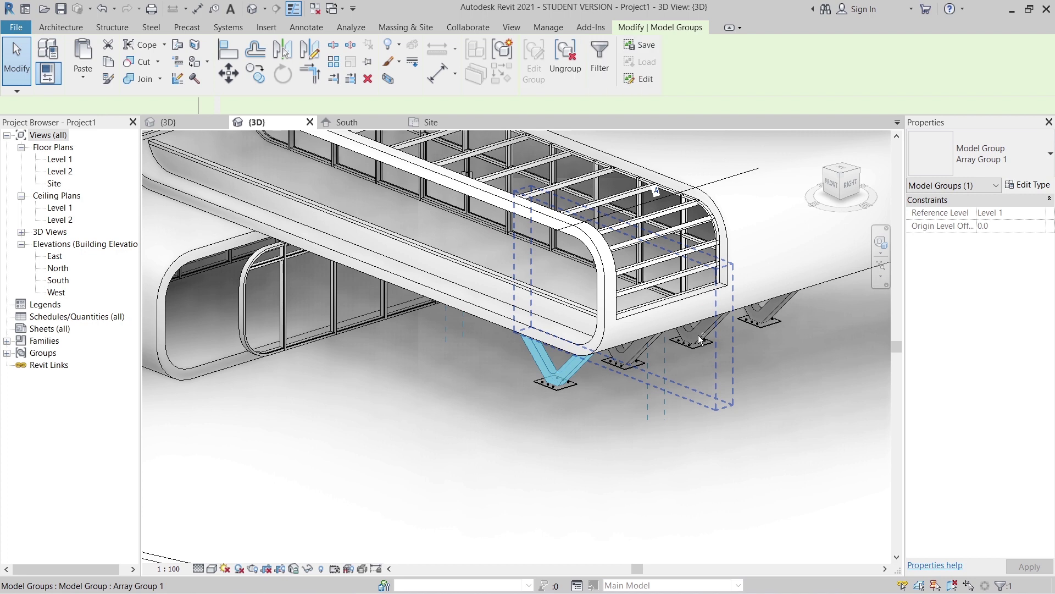
pyautogui.keyDown('ctrl'); pyautogui.click(780, 312); pyautogui.keyUp('ctrl')
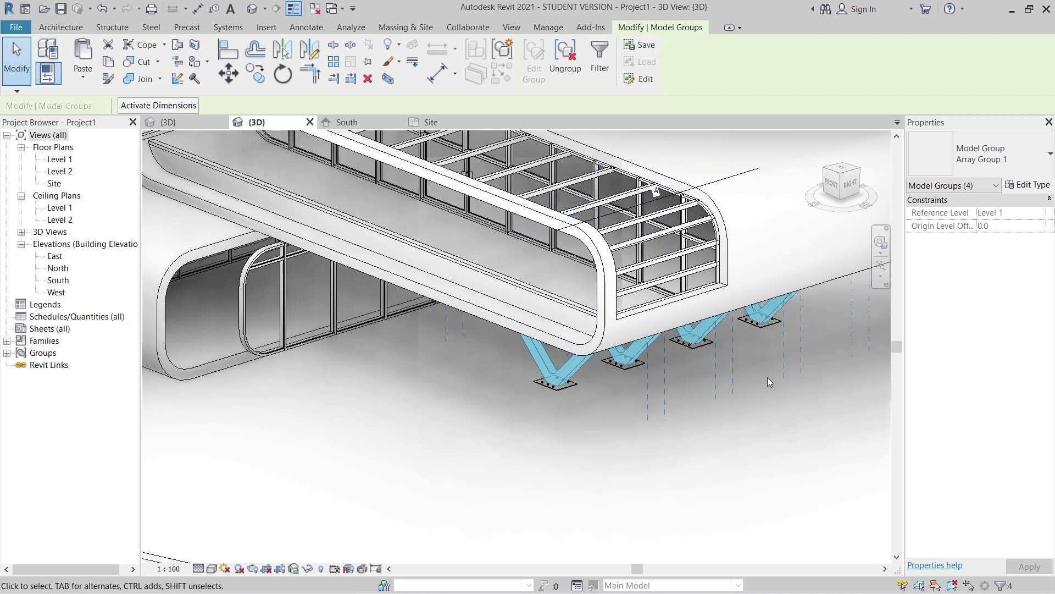
pyautogui.press('g')
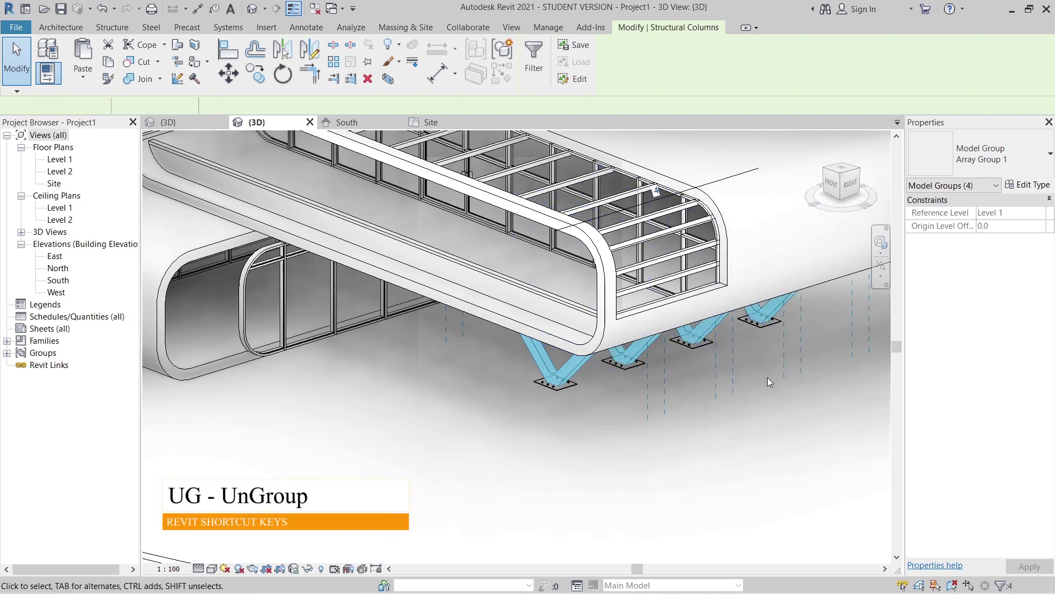
pyautogui.scroll(-1, 767, 377)
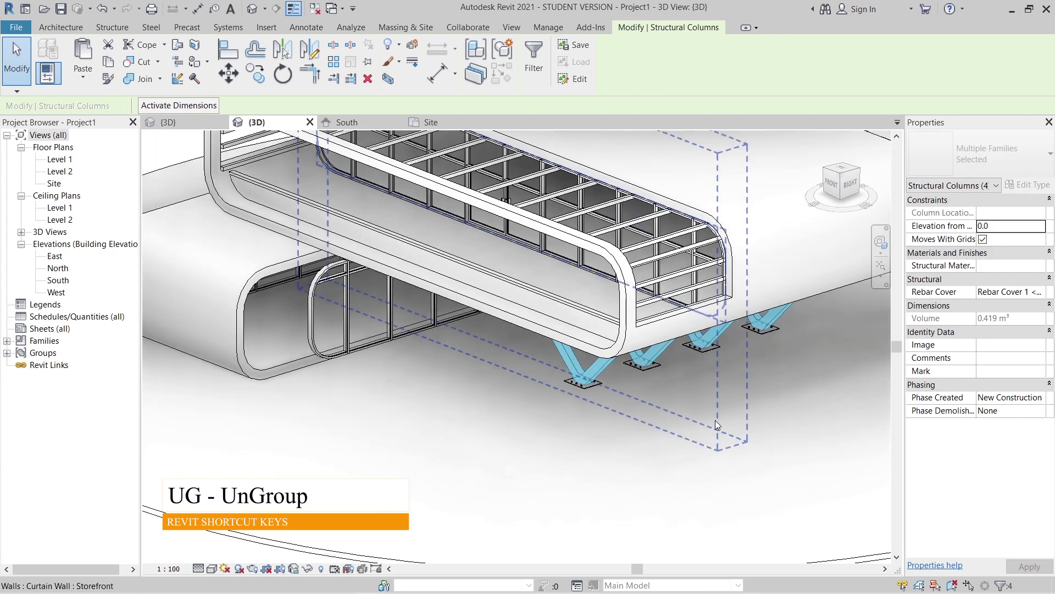
pyautogui.click(730, 401)
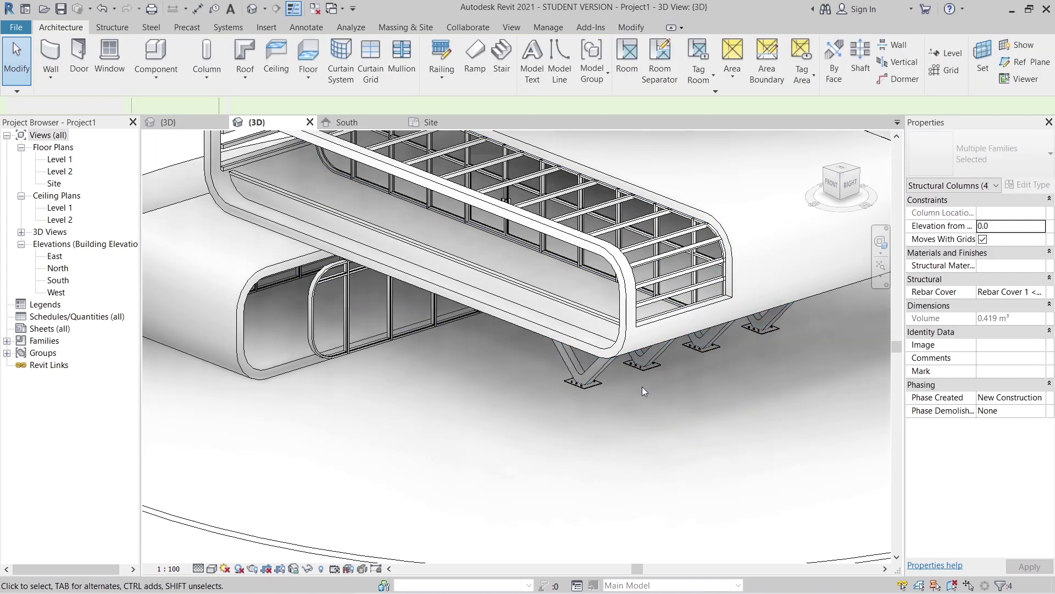
# Set the M material parameter of the frontmost V-shaped column's type to White paint.
pyautogui.click(602, 371)
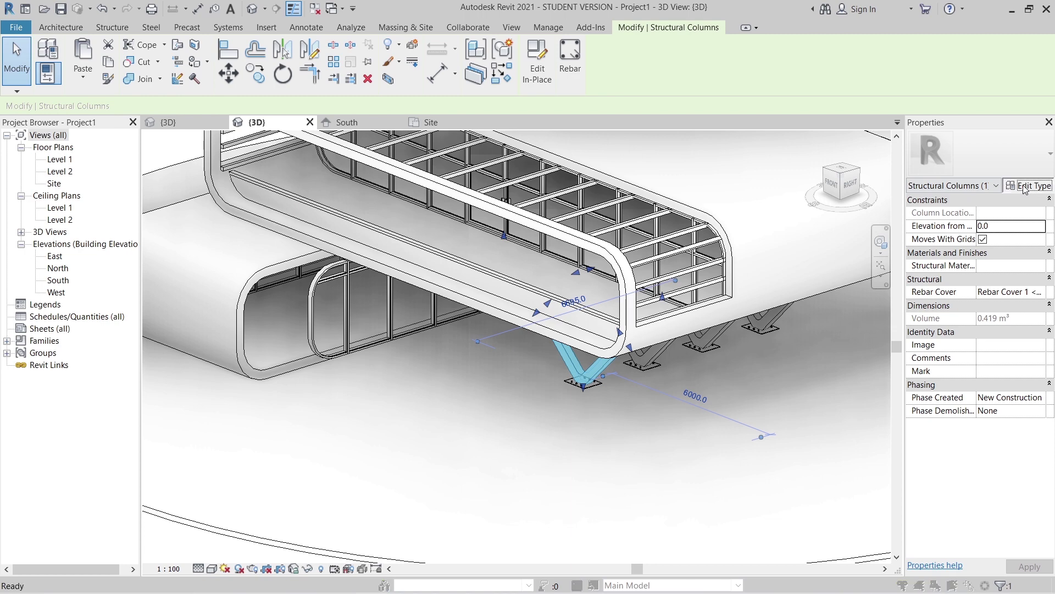
pyautogui.click(1023, 186)
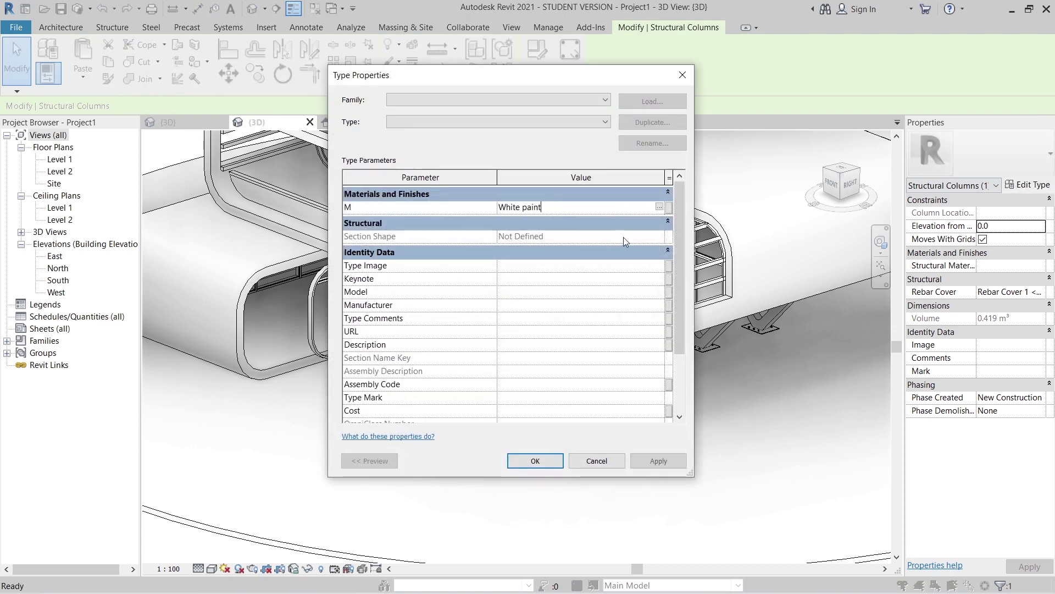
pyautogui.click(536, 461)
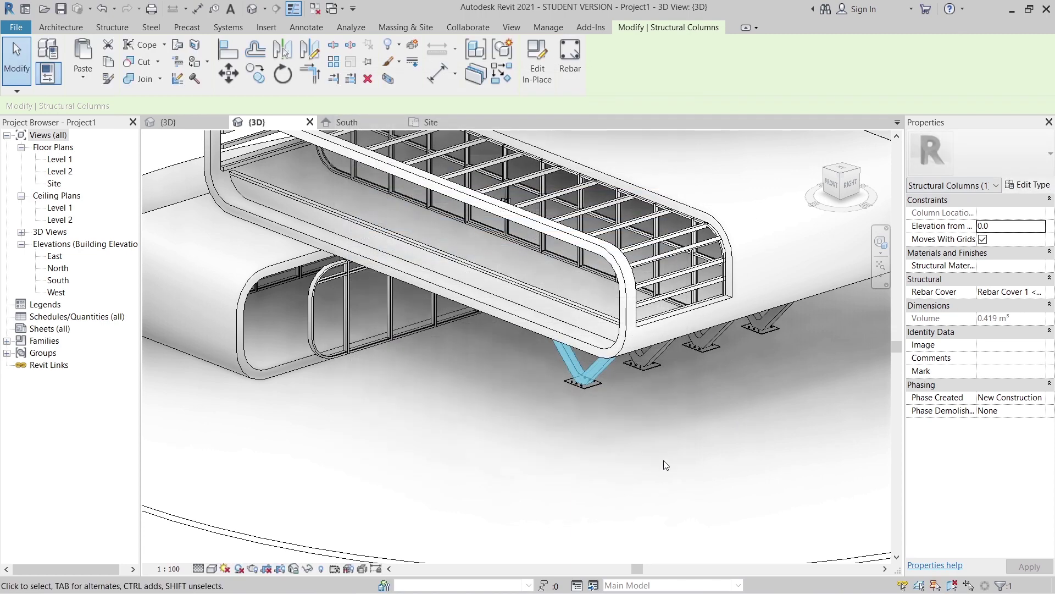
pyautogui.press('Escape')
# Set the M material parameter of the three remaining V-shaped columns' types to White paint.
pyautogui.click(662, 353)
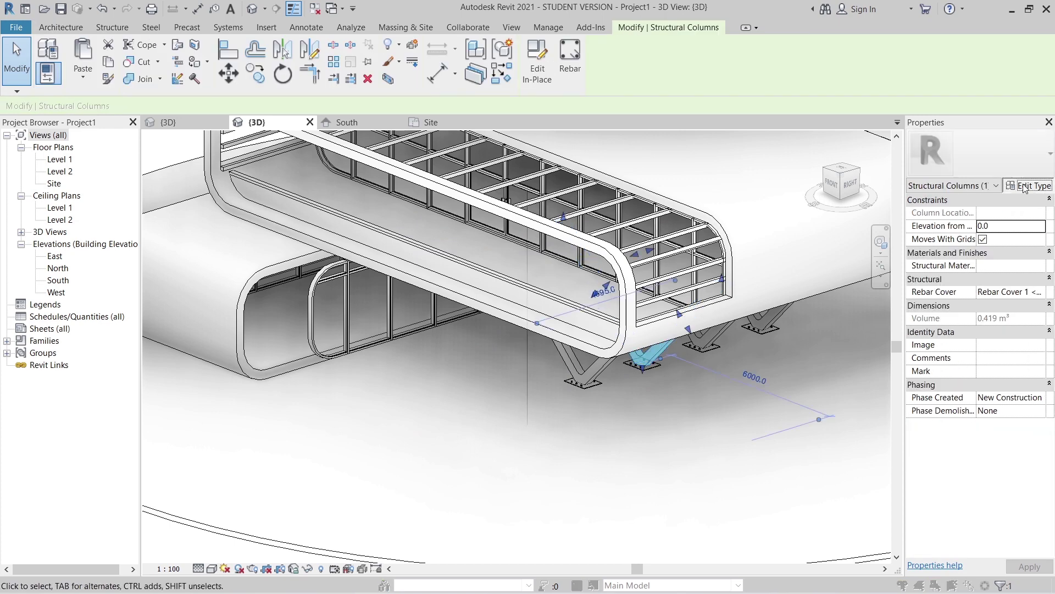
pyautogui.click(1024, 187)
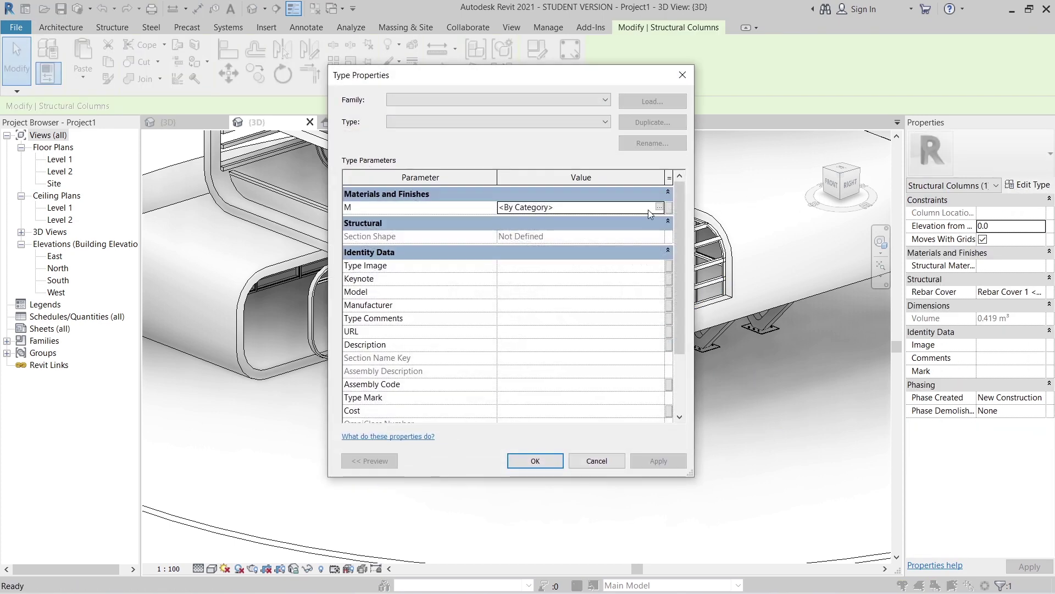
pyautogui.click(536, 460)
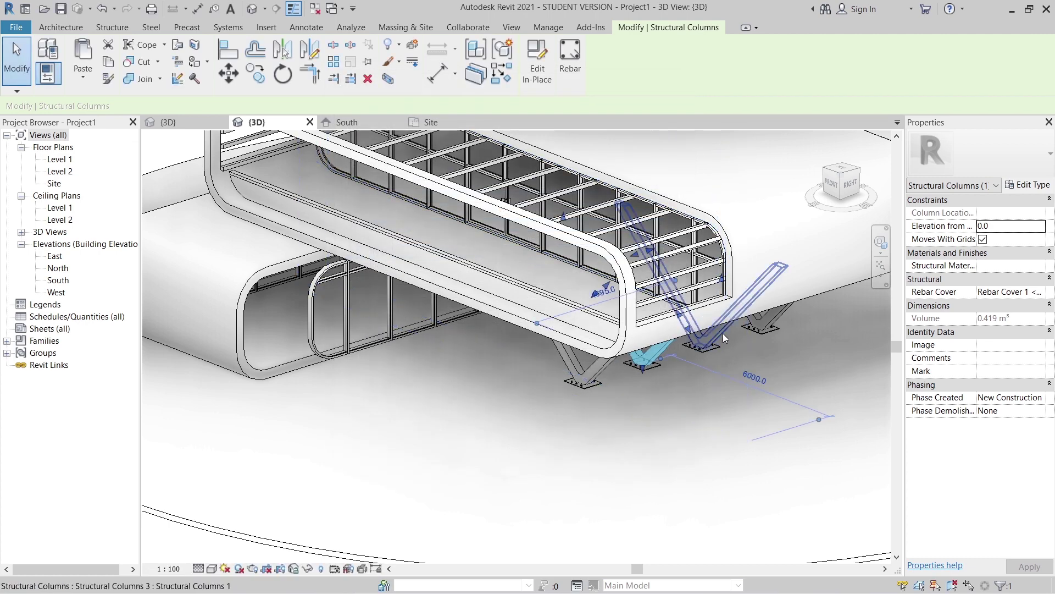
pyautogui.click(723, 333)
pyautogui.click(1017, 189)
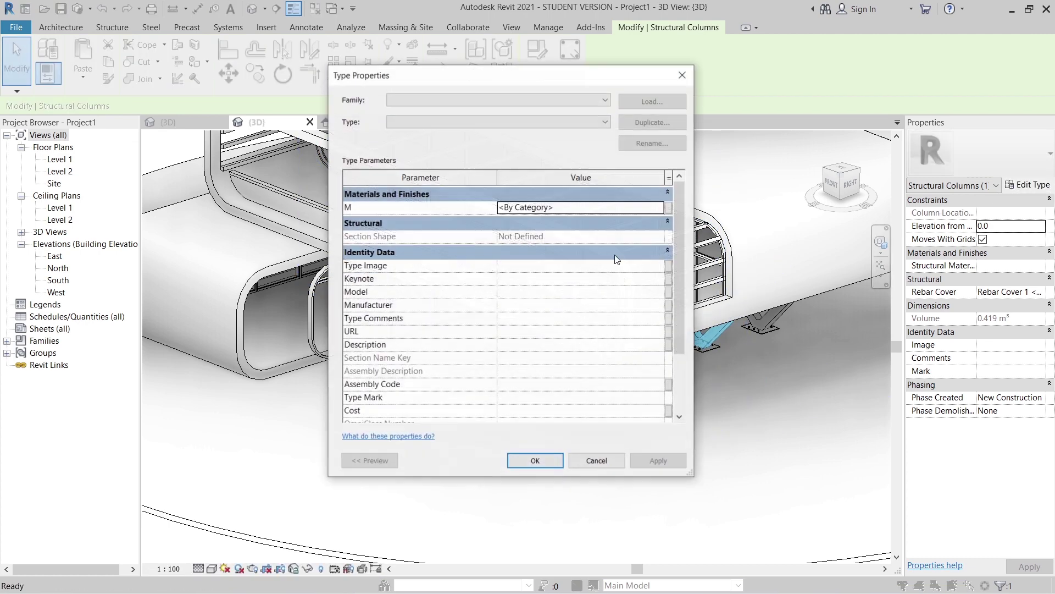
pyautogui.write('White paint')
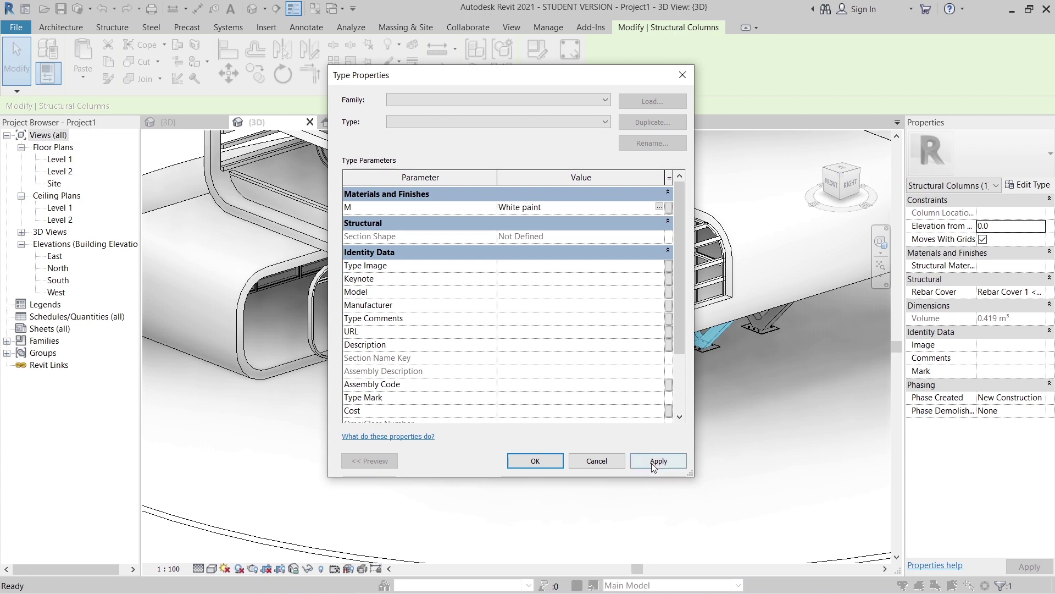
pyautogui.click(511, 461)
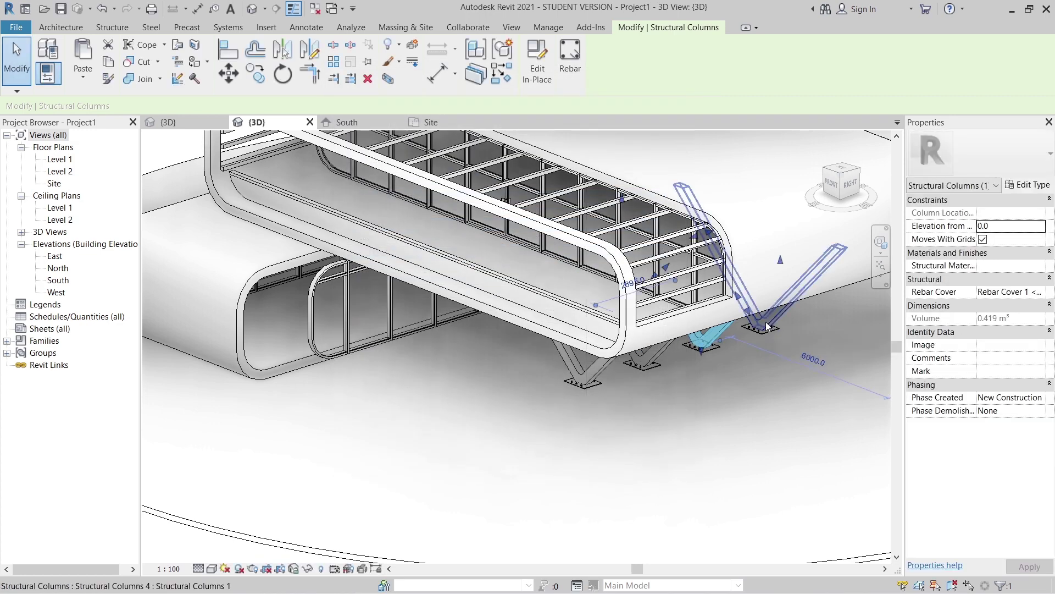
pyautogui.click(1017, 185)
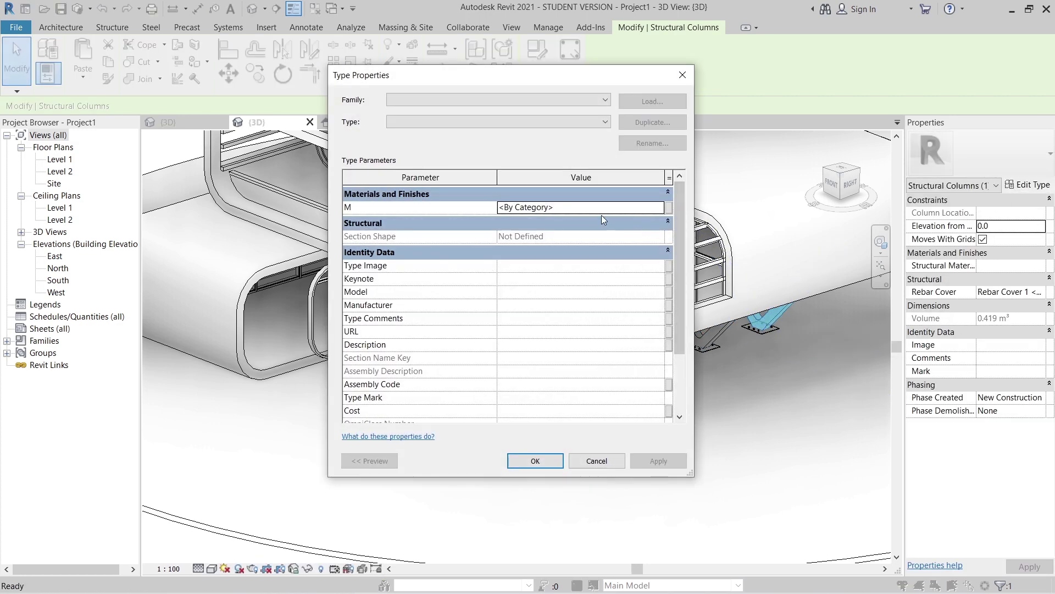
pyautogui.write('White paint')
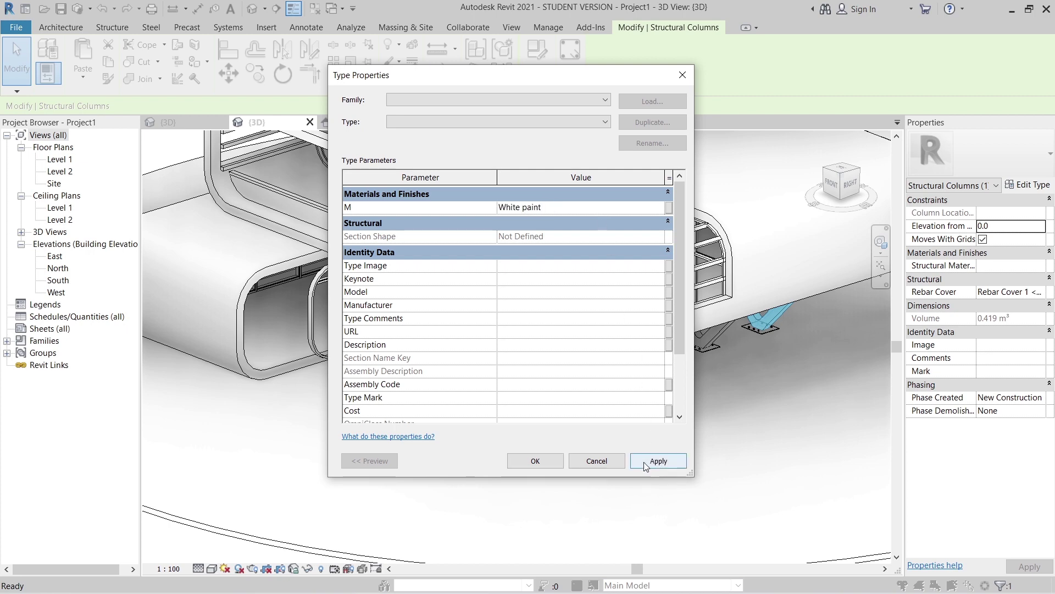
pyautogui.click(530, 463)
# Examine from several sides how the lower volume's curtain walls sit within its rounded shell.
pyautogui.scroll(-5, 558, 469)
pyautogui.keyDown('shift'); pyautogui.moveTo(559, 469); pyautogui.dragTo(499, 491, button='middle'); pyautogui.keyUp('shift')
pyautogui.scroll(3, 344, 455)
pyautogui.keyDown('shift'); pyautogui.moveTo(393, 434); pyautogui.dragTo(433, 398, button='middle'); pyautogui.keyUp('shift')
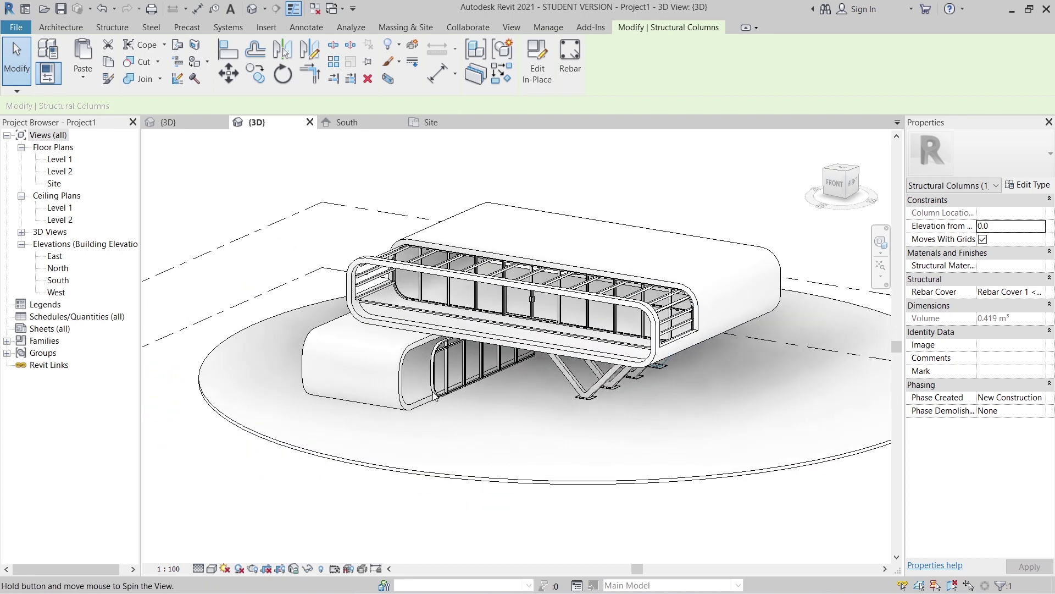
pyautogui.scroll(2, 433, 398)
pyautogui.scroll(3, 434, 398)
pyautogui.click(445, 409)
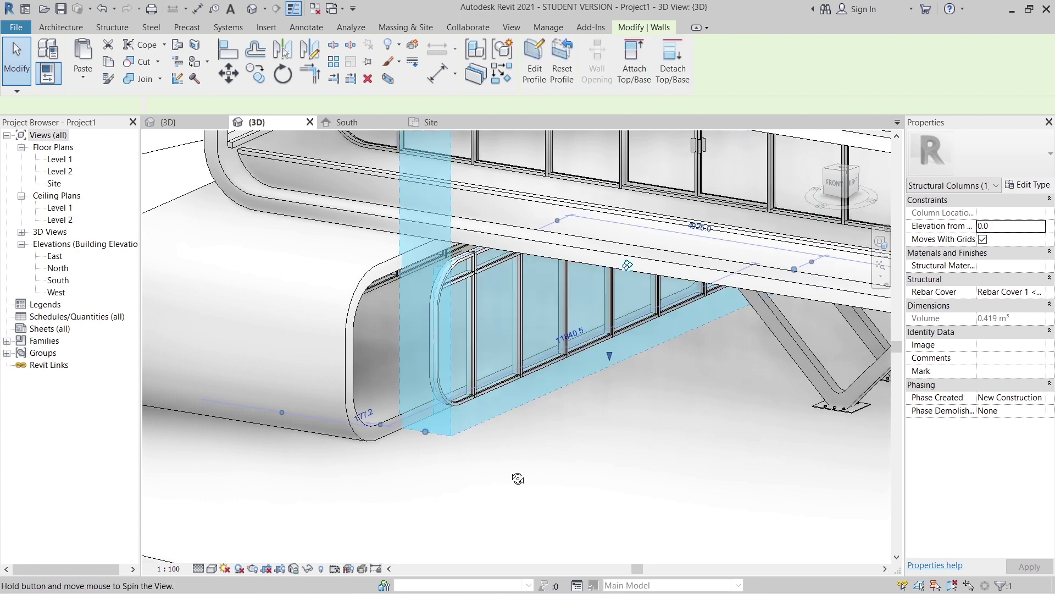
pyautogui.keyDown('shift'); pyautogui.moveTo(518, 478); pyautogui.dragTo(634, 492, button='middle'); pyautogui.keyUp('shift')
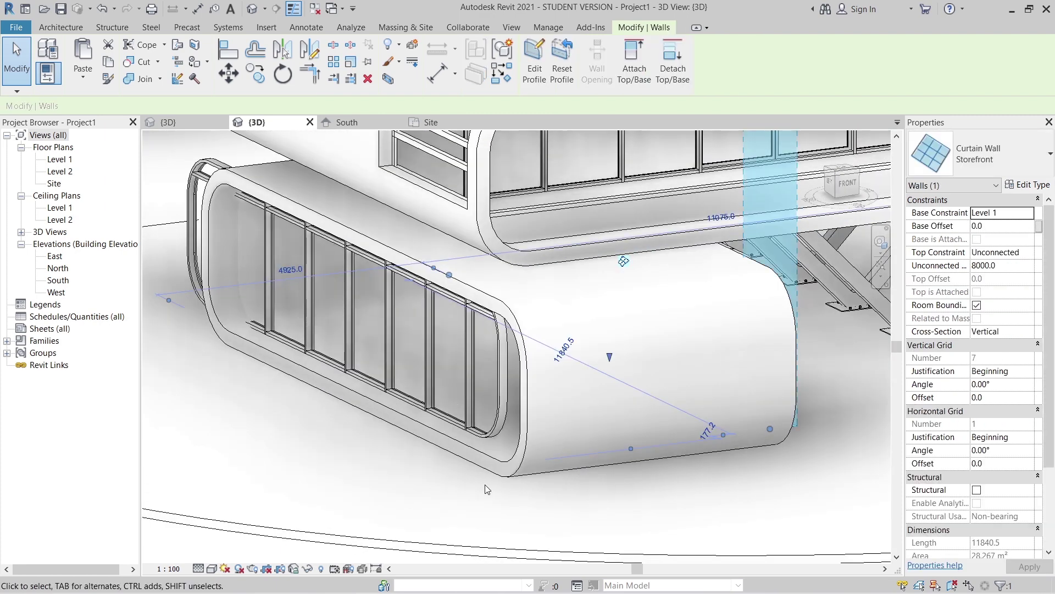
pyautogui.keyDown('shift'); pyautogui.moveTo(485, 485); pyautogui.dragTo(358, 459, button='middle'); pyautogui.keyUp('shift')
pyautogui.scroll(-4, 358, 456)
pyautogui.keyDown('shift'); pyautogui.moveTo(296, 522); pyautogui.dragTo(477, 507, button='middle'); pyautogui.keyUp('shift')
pyautogui.click(477, 508)
# Move the curtain wall on the lower volume's left side toward the building's front, into the rounded shell opening.
pyautogui.click(356, 393)
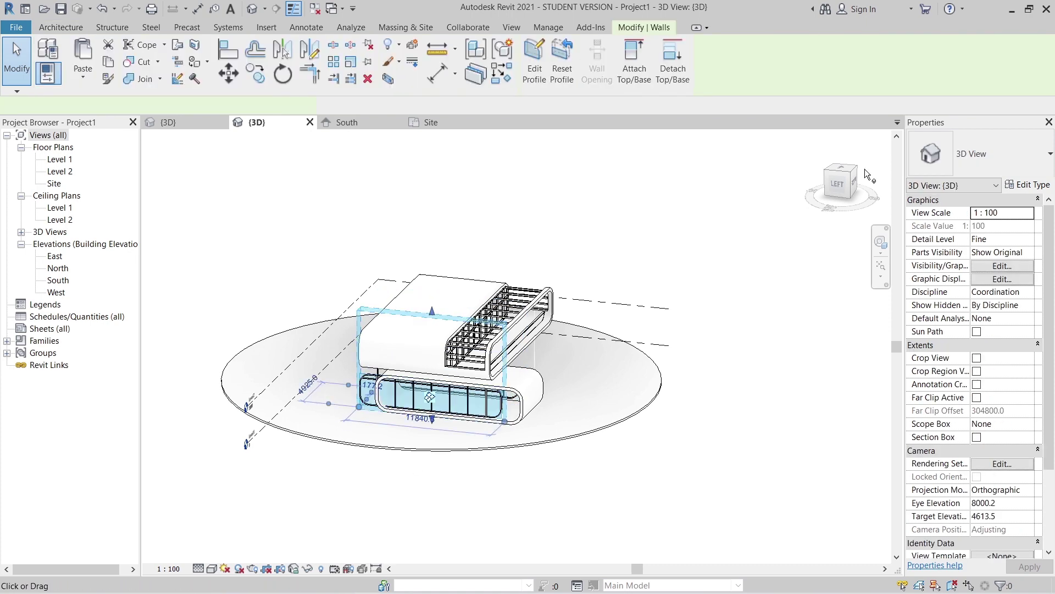
pyautogui.click(838, 184)
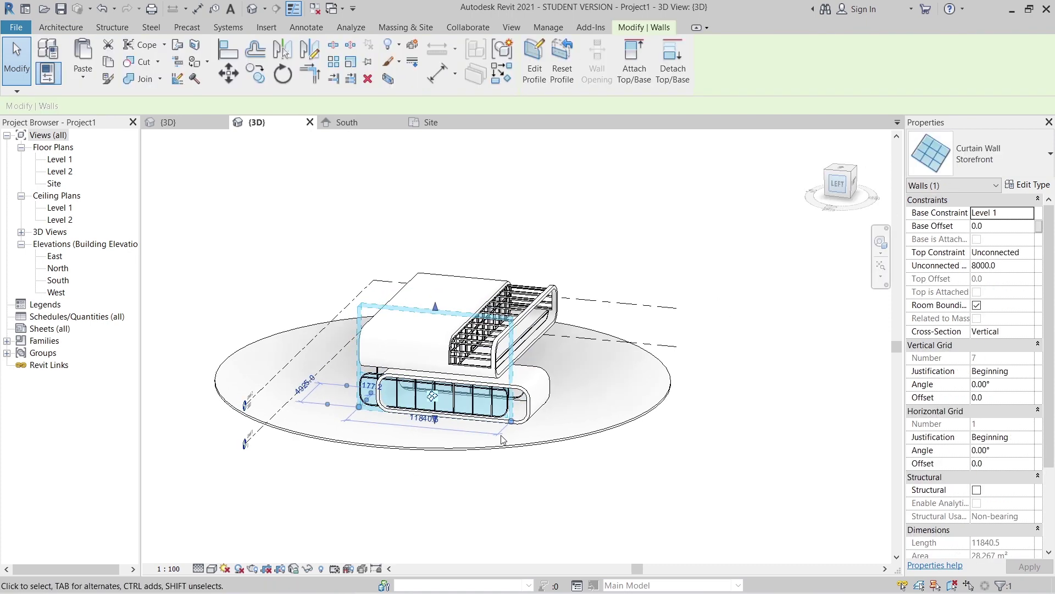
pyautogui.scroll(5, 372, 494)
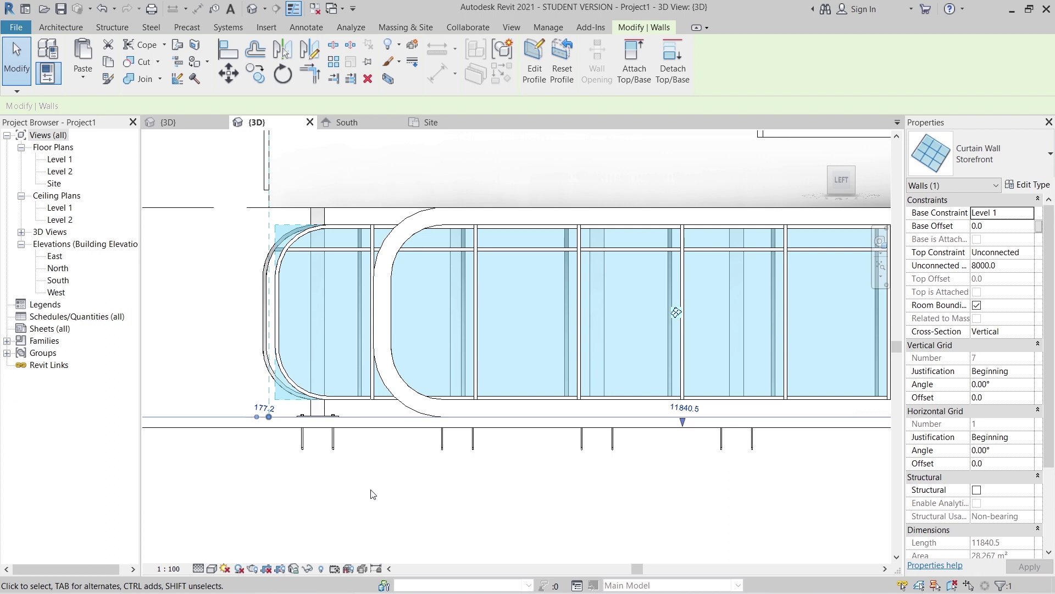
pyautogui.press('m')
pyautogui.press('v')
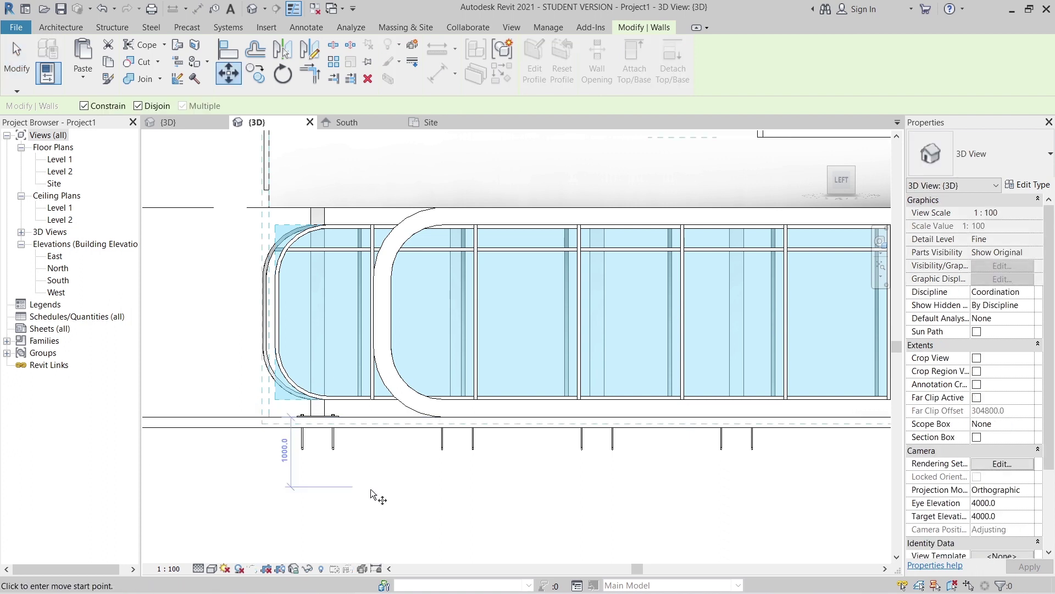
pyautogui.scroll(2, 373, 494)
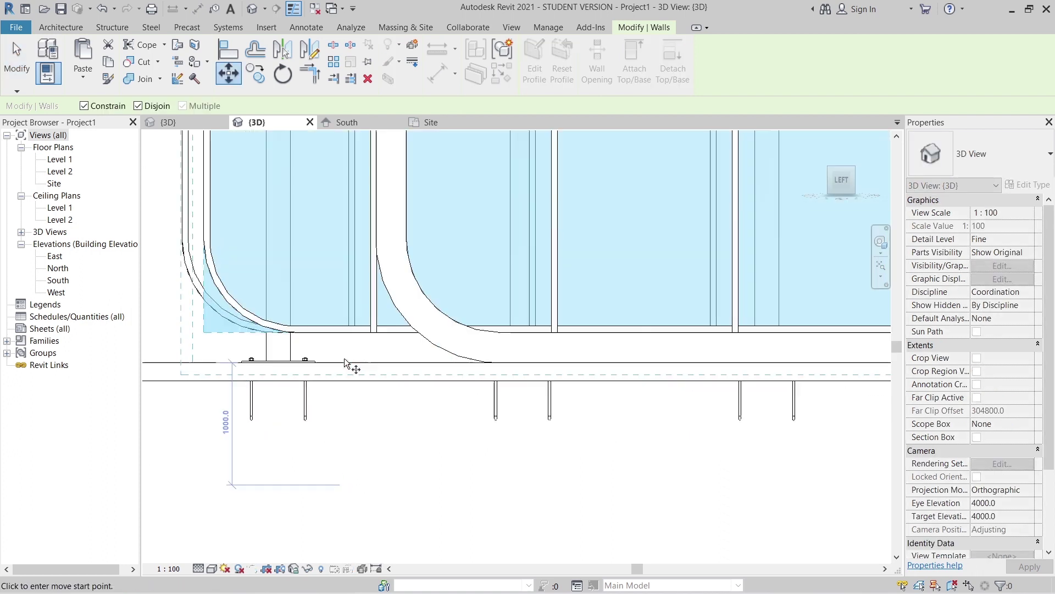
pyautogui.click(181, 180)
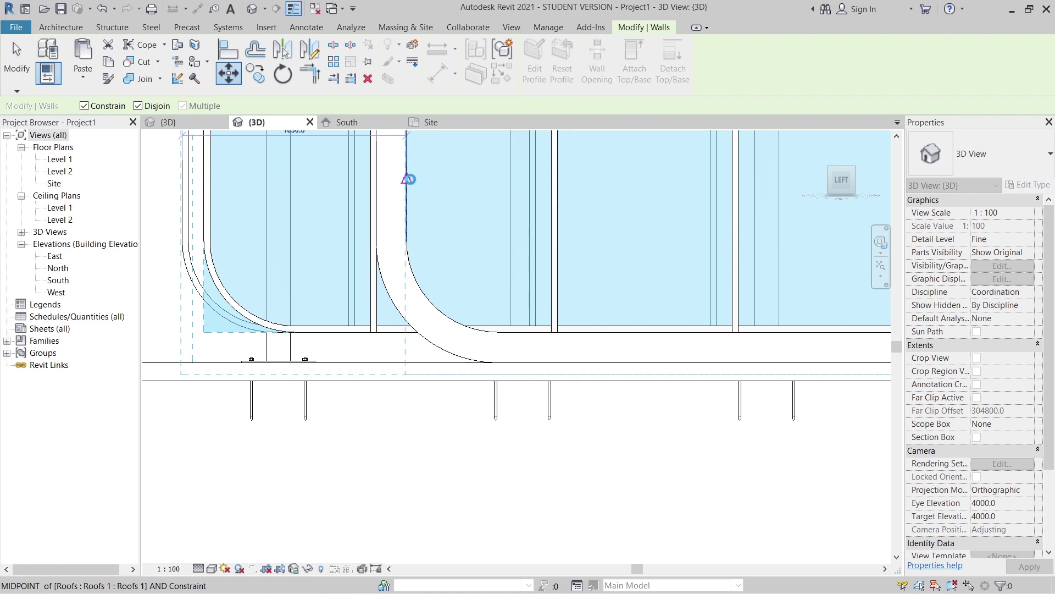
pyautogui.click(407, 179)
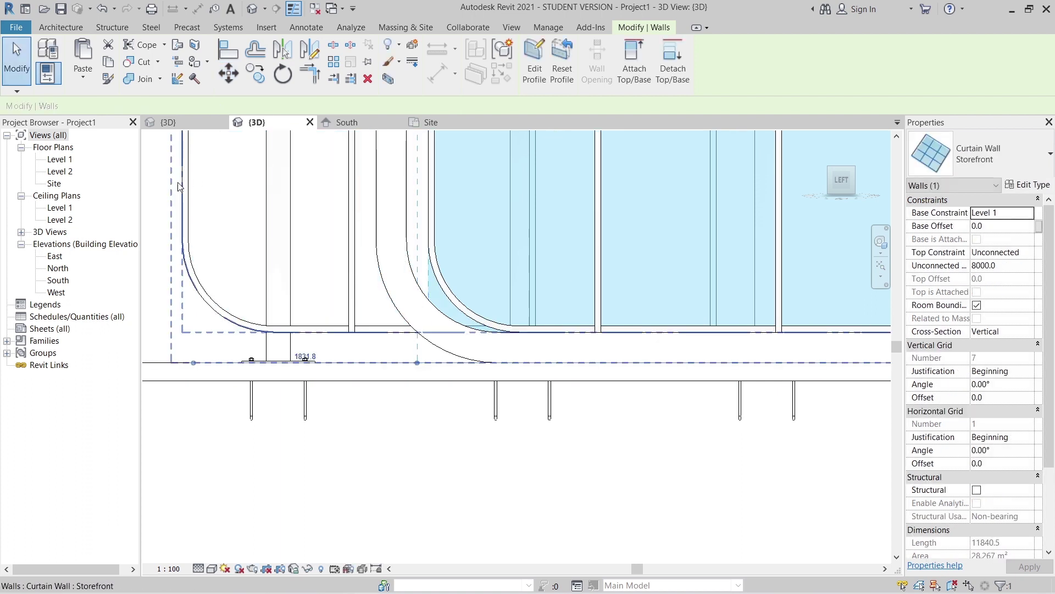
pyautogui.scroll(-5, 275, 236)
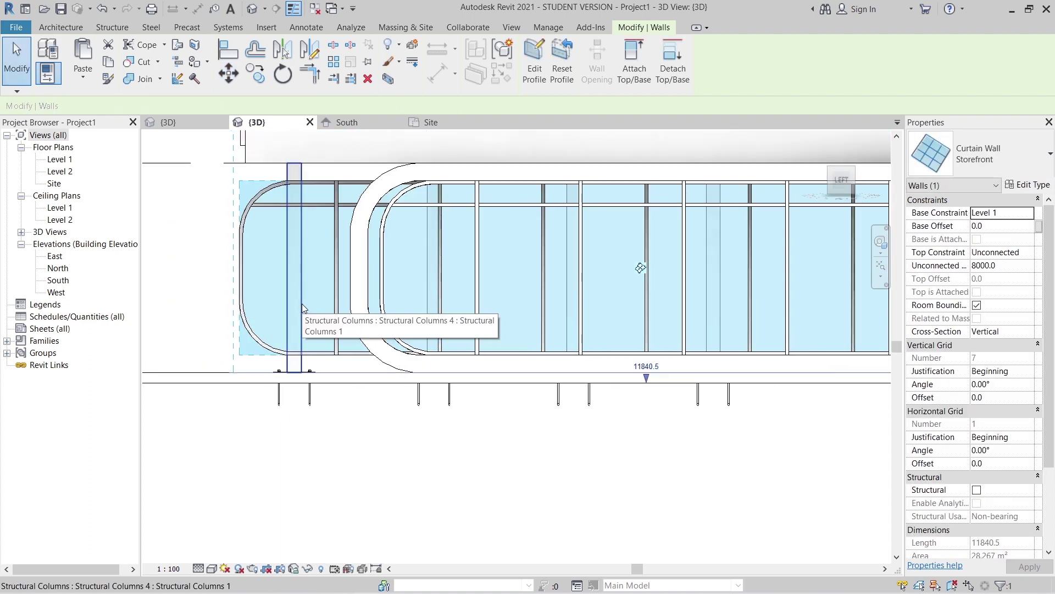
pyautogui.press('Escape')
# Move the same curtain wall 177.2 mm back so its rear edge meets the shell's inner edge.
pyautogui.scroll(-2, 301, 303)
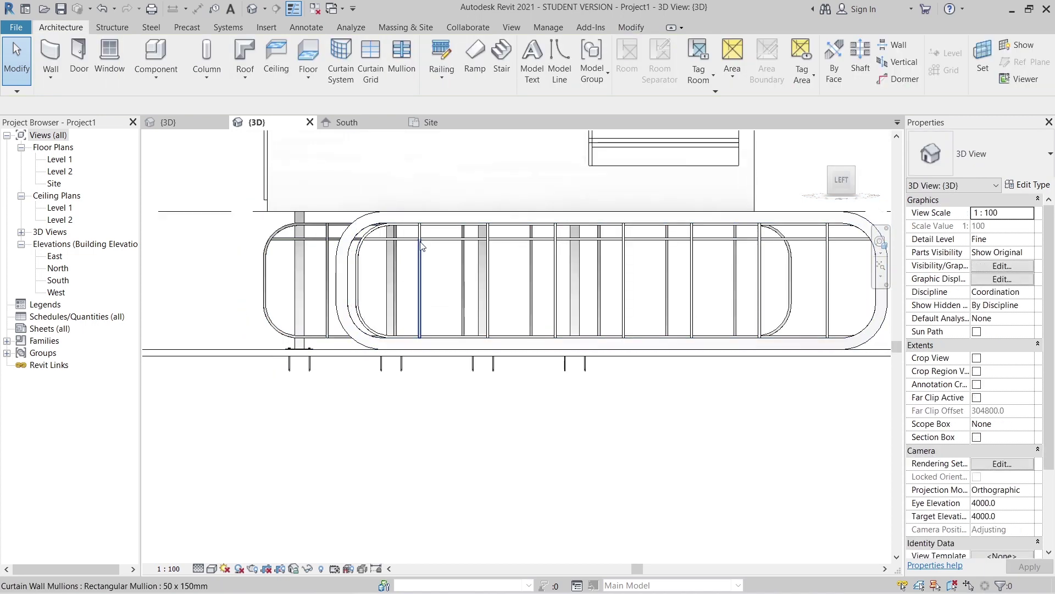
pyautogui.press('Tab')
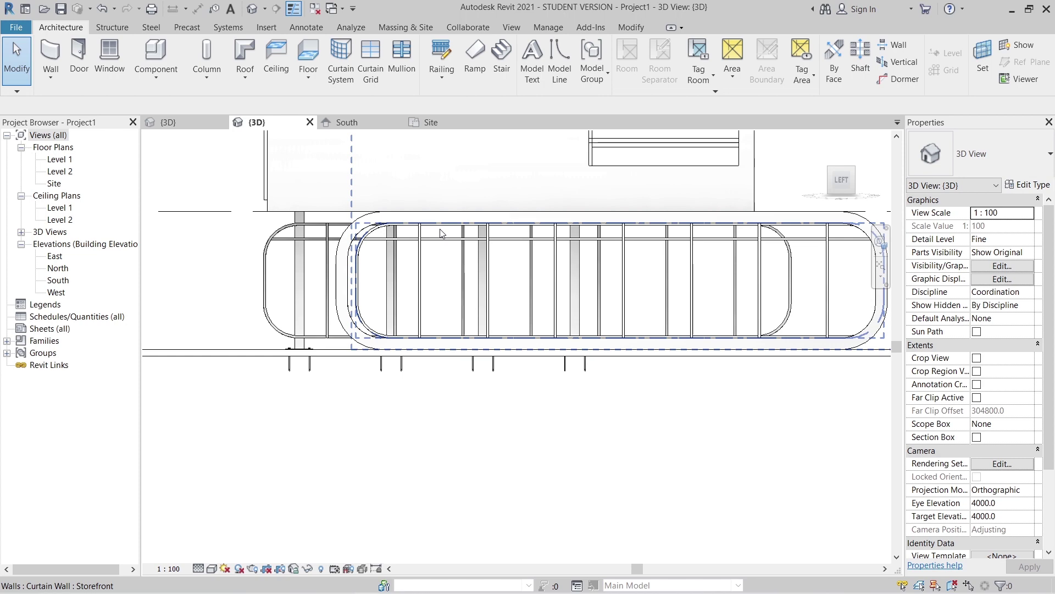
pyautogui.click(441, 234)
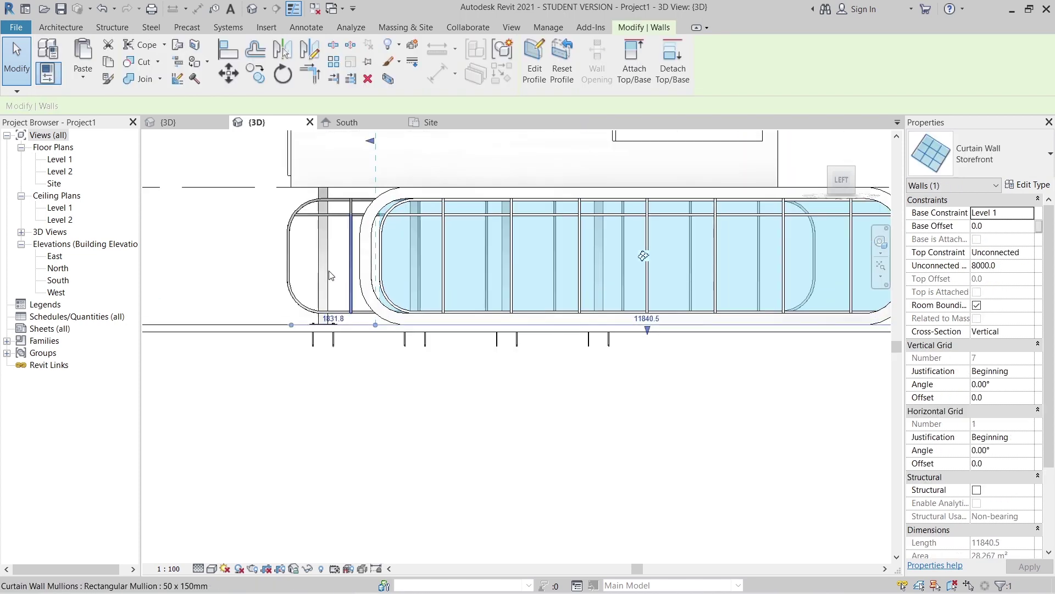
pyautogui.scroll(2, 331, 275)
pyautogui.press('m')
pyautogui.press('v')
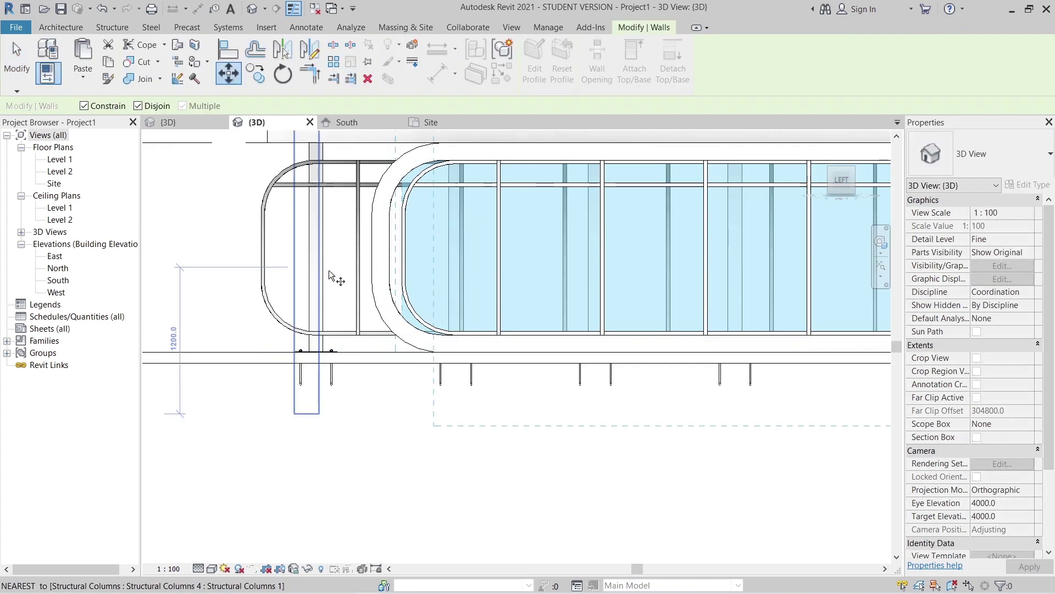
pyautogui.scroll(2, 330, 274)
pyautogui.click(457, 230)
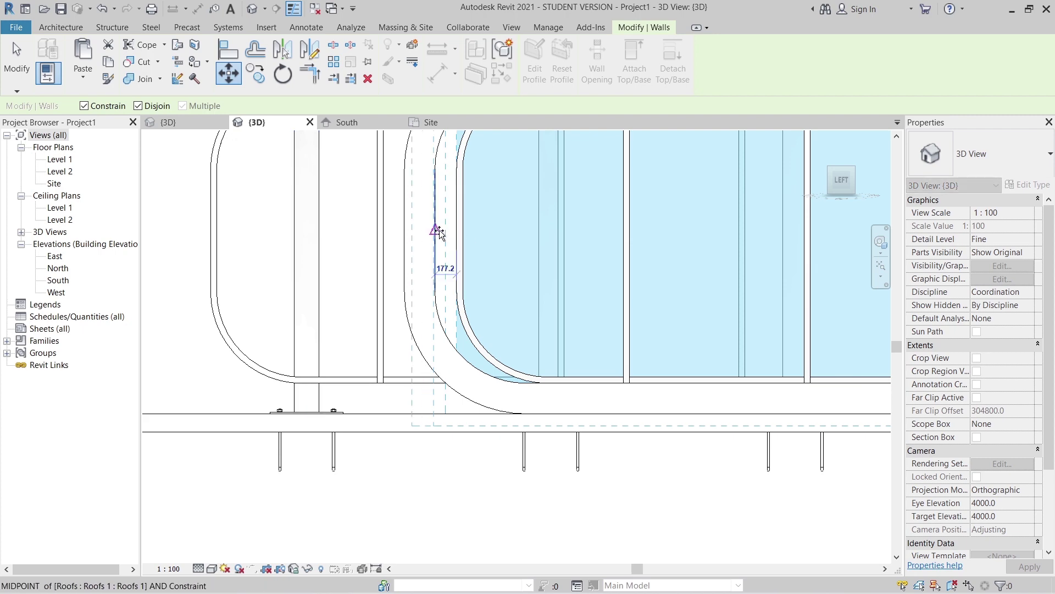
pyautogui.click(440, 232)
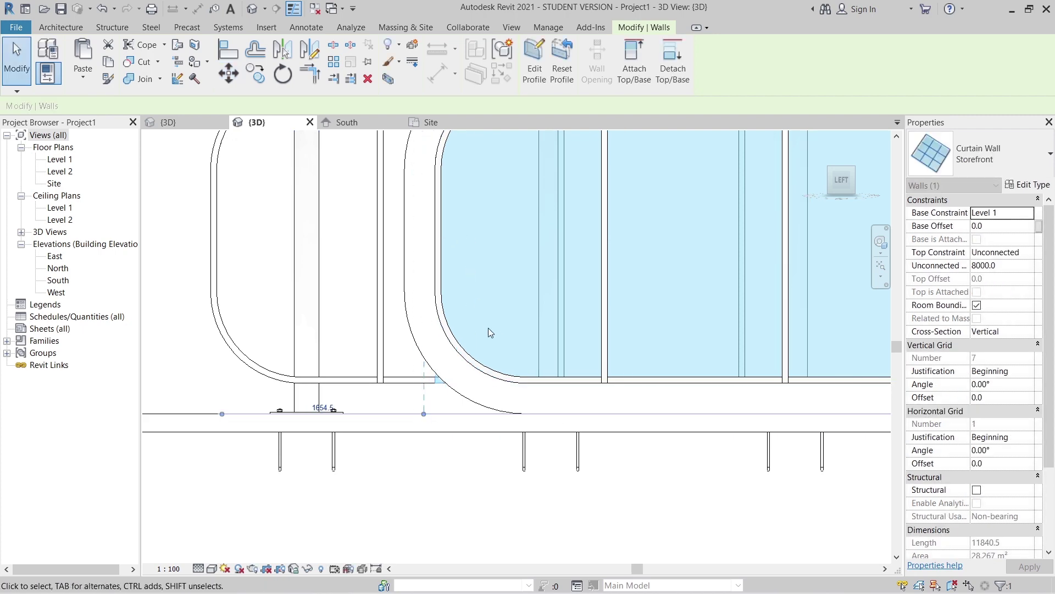
# Move the curtain wall on the lower volume's far side toward the front to align its rear edge with the first curtain wall.
pyautogui.scroll(-4, 488, 327)
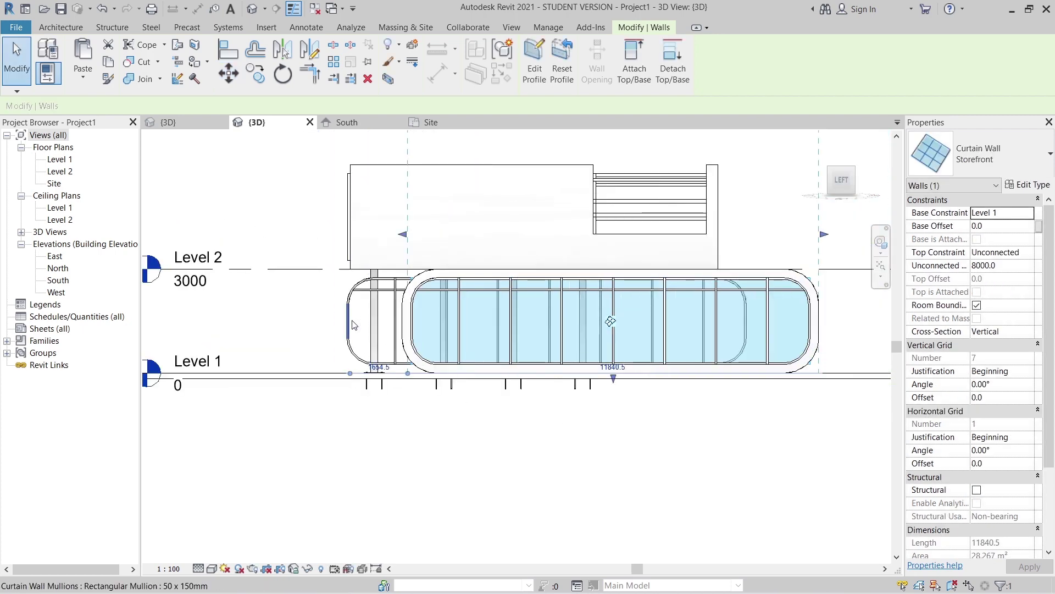
pyautogui.press('Tab')
pyautogui.click(353, 321)
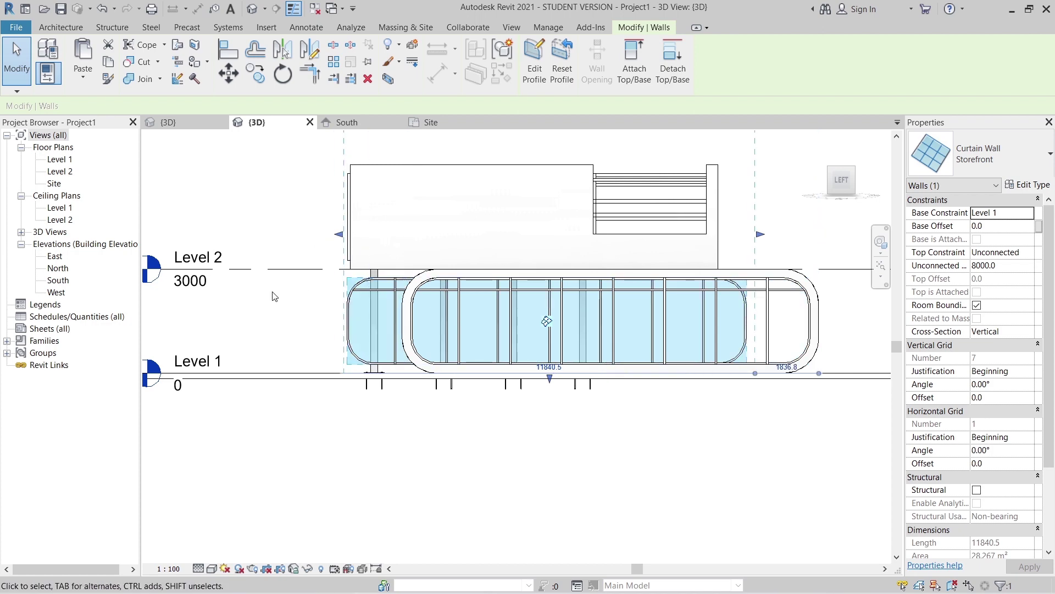
pyautogui.press('m')
pyautogui.press('v')
pyautogui.scroll(5, 330, 311)
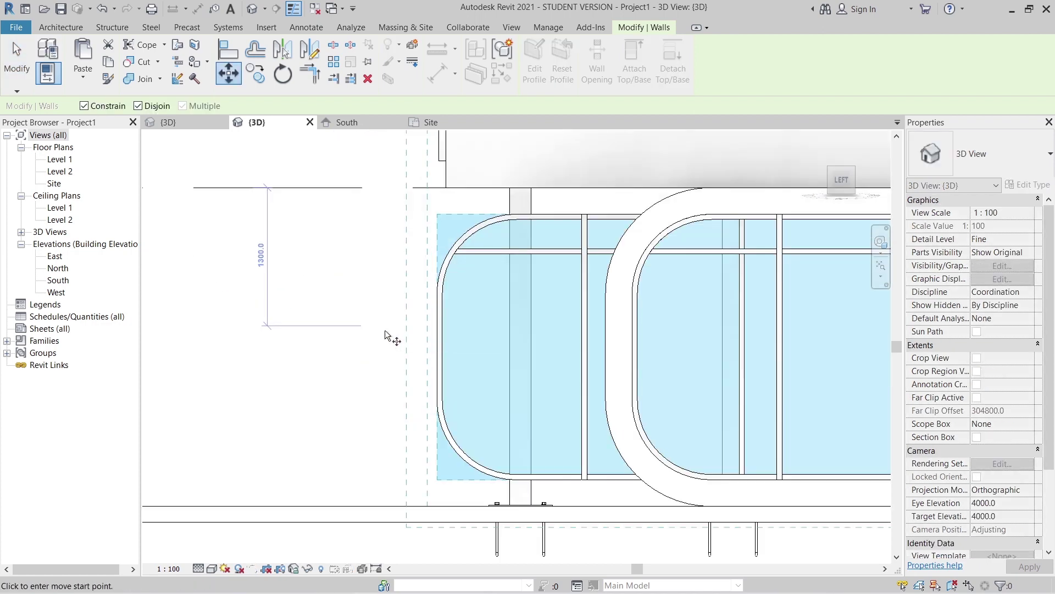
pyautogui.click(436, 340)
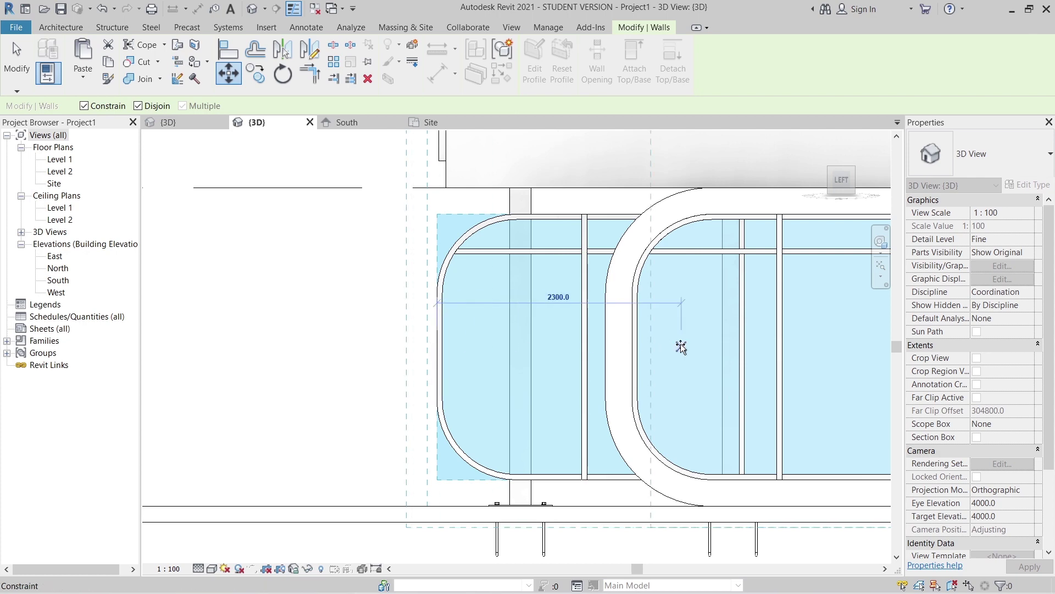
pyautogui.click(633, 345)
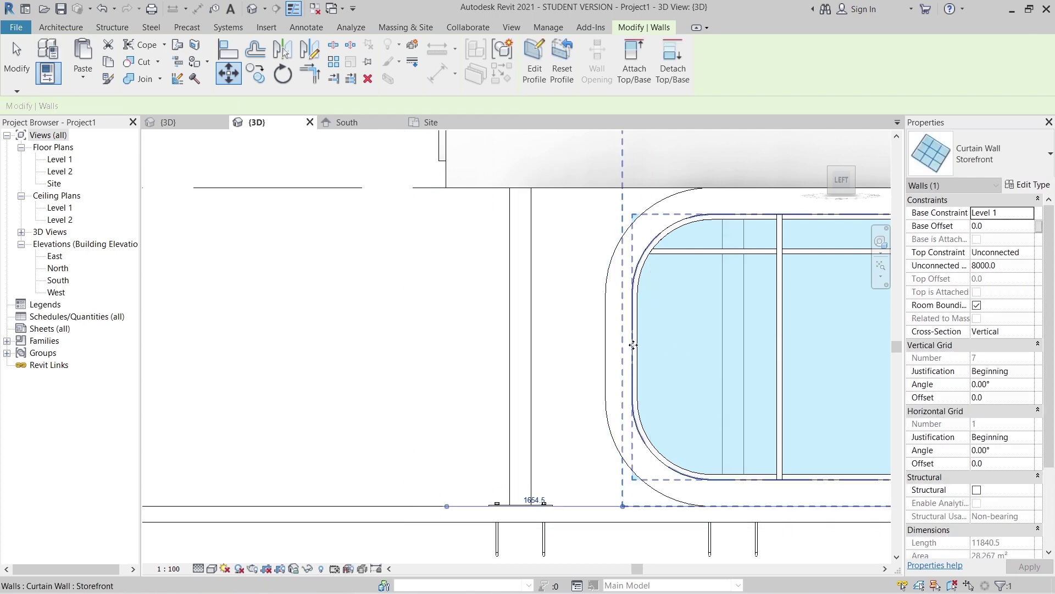
pyautogui.press('Escape')
# Set material parameter M of the front opening's beam type to Asphalt, Bitumen, searching the material library for "black".
pyautogui.scroll(-3, 516, 332)
pyautogui.scroll(-3, 518, 333)
pyautogui.keyDown('shift'); pyautogui.moveTo(770, 405); pyautogui.dragTo(726, 440, button='middle'); pyautogui.keyUp('shift')
pyautogui.moveTo(725, 286); pyautogui.dragTo(637, 336, button='middle')
pyautogui.scroll(2, 637, 337)
pyautogui.scroll(2, 637, 336)
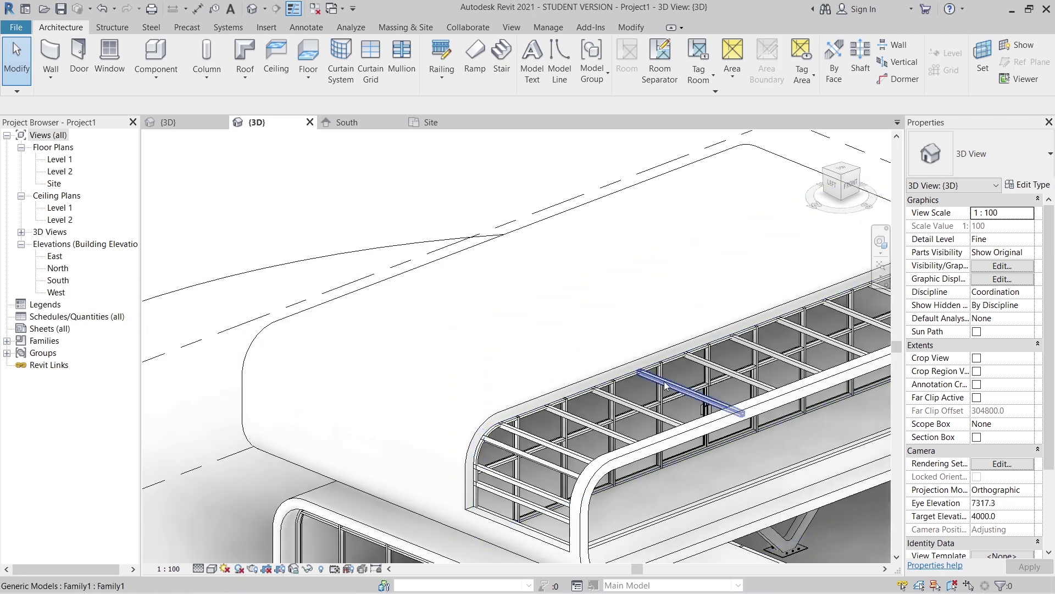
pyautogui.click(1028, 185)
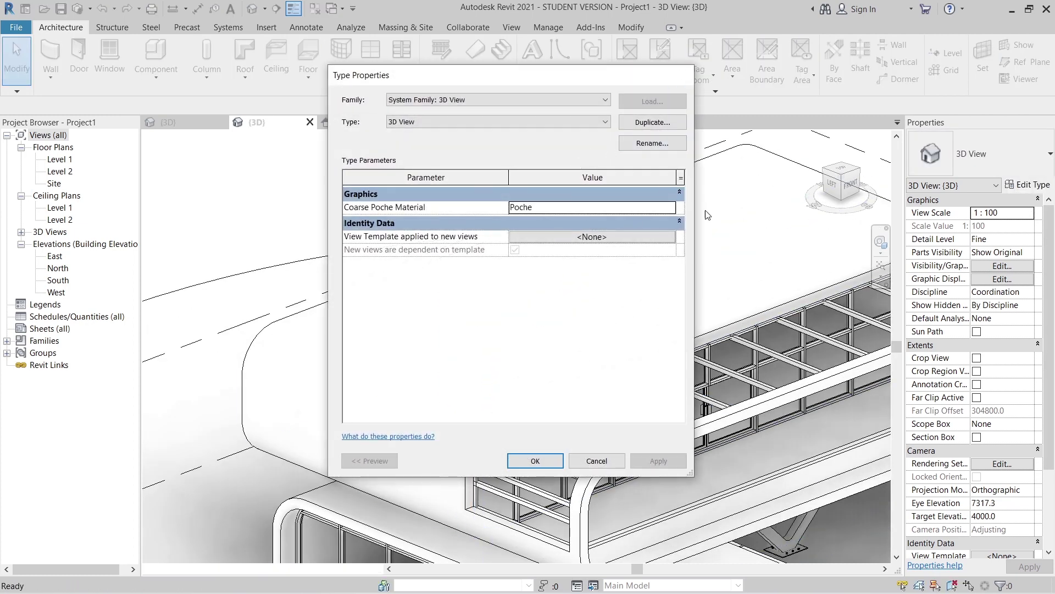
pyautogui.click(682, 74)
pyautogui.click(699, 397)
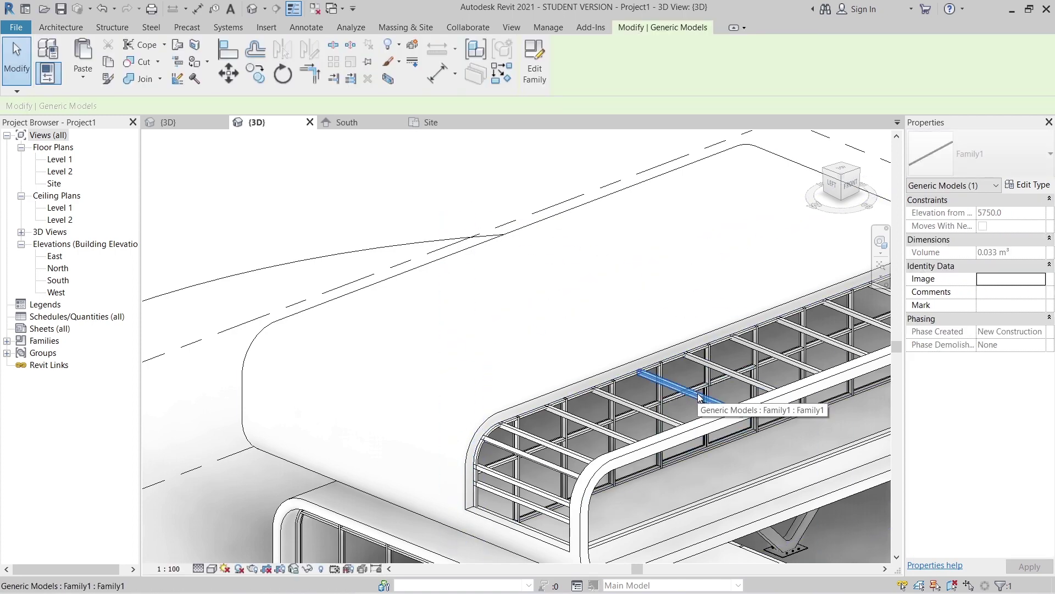
pyautogui.click(1033, 187)
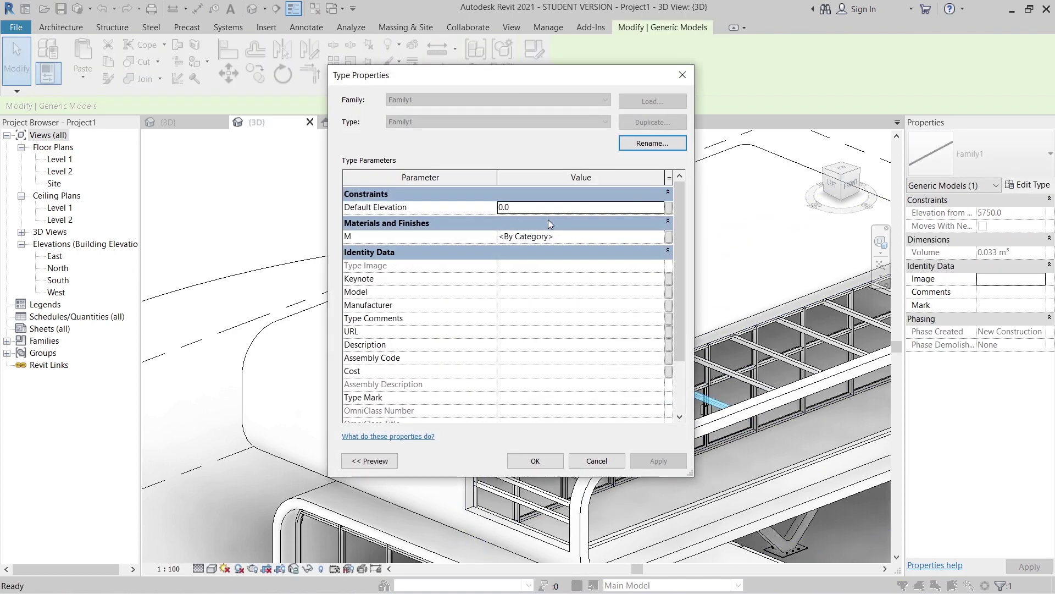
pyautogui.click(662, 236)
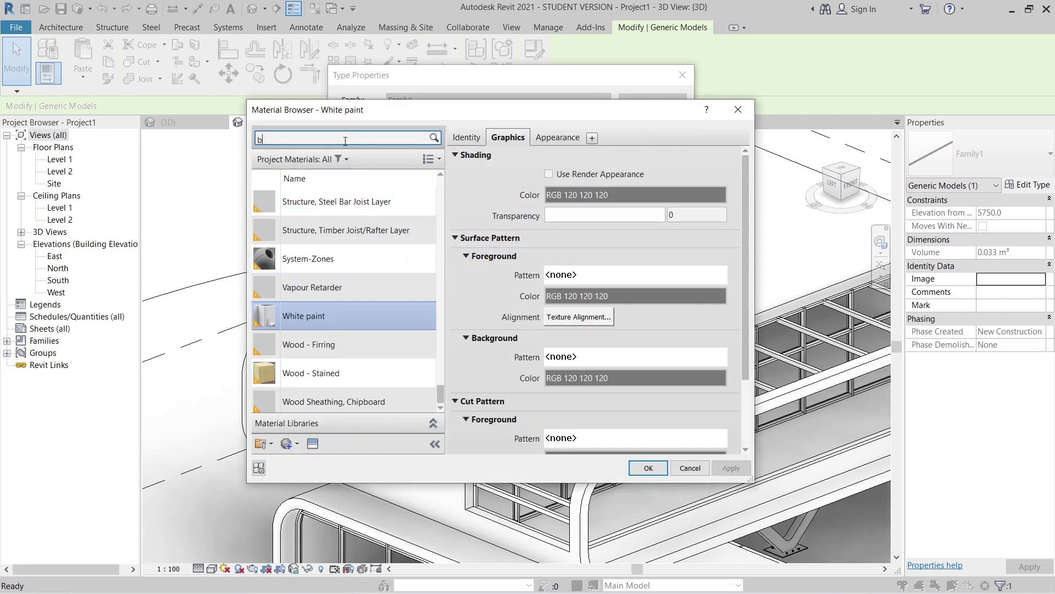
pyautogui.write('k')
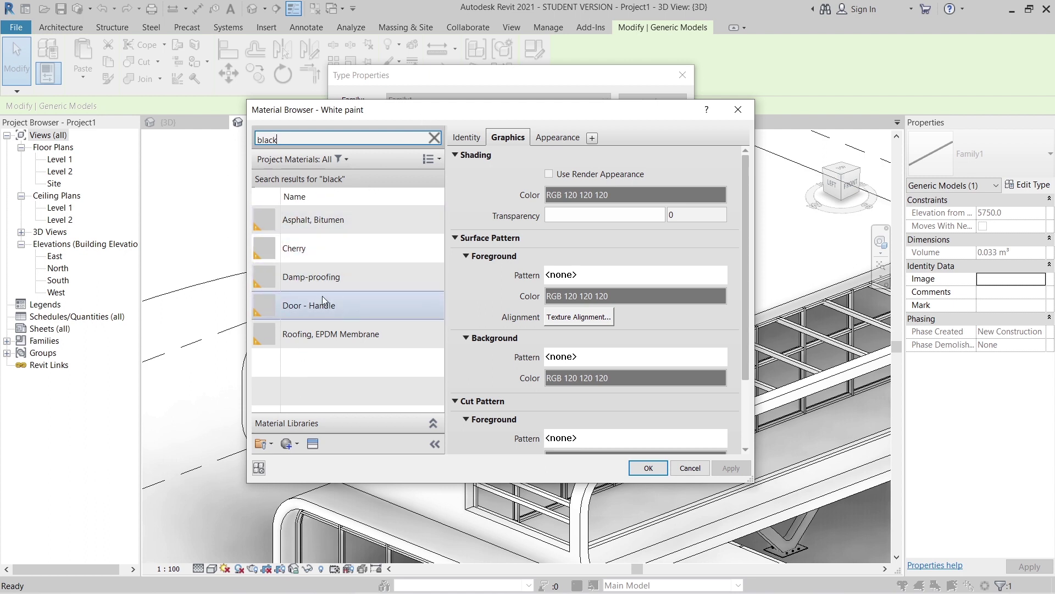
pyautogui.click(406, 219)
pyautogui.press('Return')
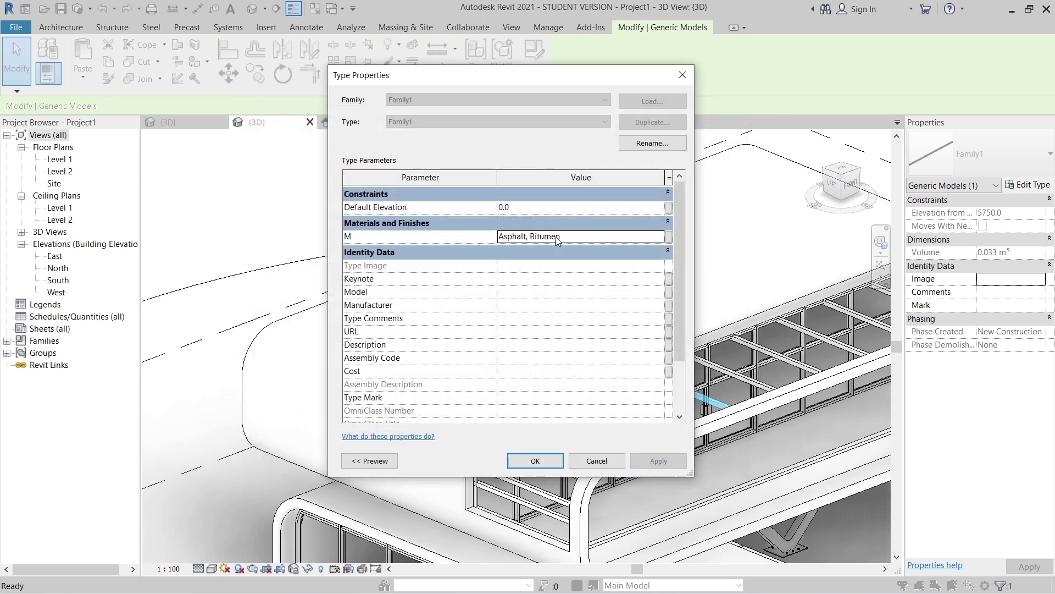
pyautogui.click(533, 463)
# Examine the whole building on its circular base from the front and from directly above.
pyautogui.scroll(-5, 533, 464)
pyautogui.keyDown('shift'); pyautogui.moveTo(753, 401); pyautogui.dragTo(660, 460, button='middle'); pyautogui.keyUp('shift')
pyautogui.click(632, 493)
pyautogui.keyDown('shift'); pyautogui.moveTo(631, 493); pyautogui.dragTo(708, 505, button='middle'); pyautogui.keyUp('shift')
pyautogui.keyDown('shift'); pyautogui.moveTo(646, 374); pyautogui.dragTo(637, 420, button='middle'); pyautogui.keyUp('shift')
pyautogui.moveTo(637, 420)
pyautogui.mouseDown(button='middle')
pyautogui.moveTo(676, 384)
pyautogui.moveTo(643, 430)
pyautogui.mouseUp(button='middle')
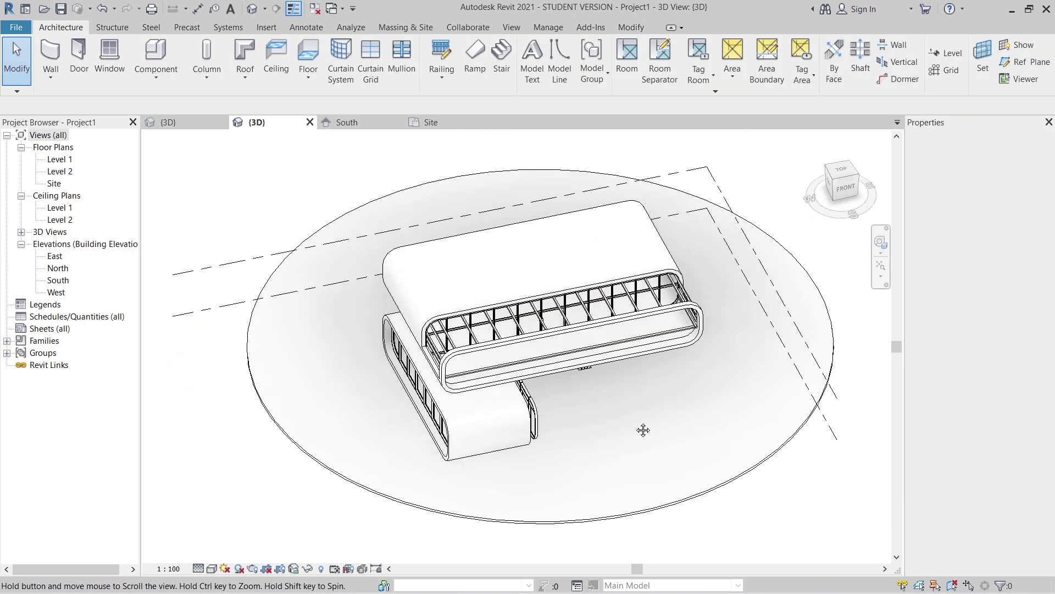
pyautogui.scroll(-2, 644, 423)
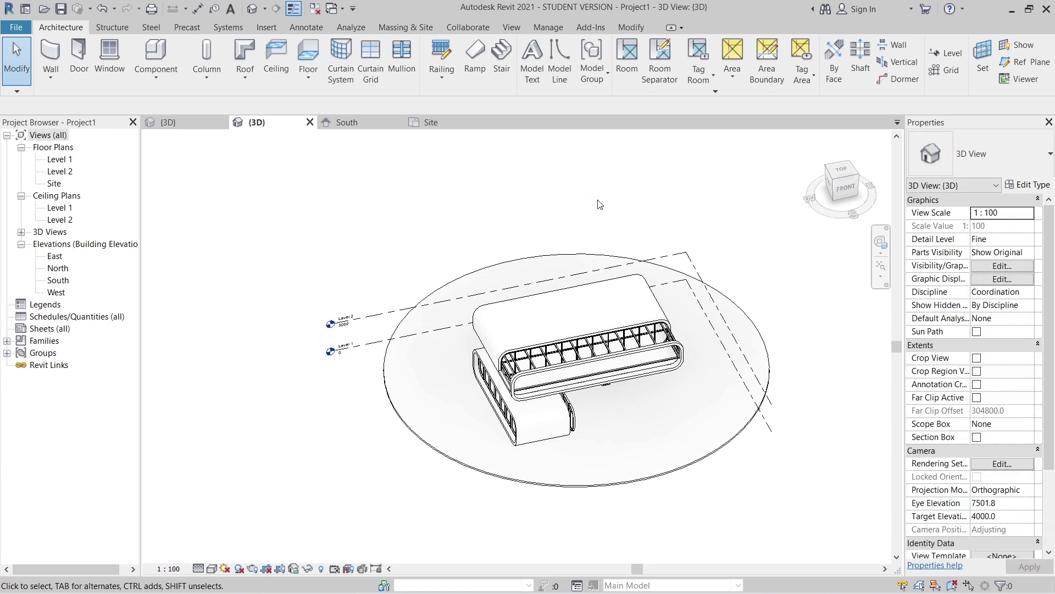
pyautogui.click(843, 171)
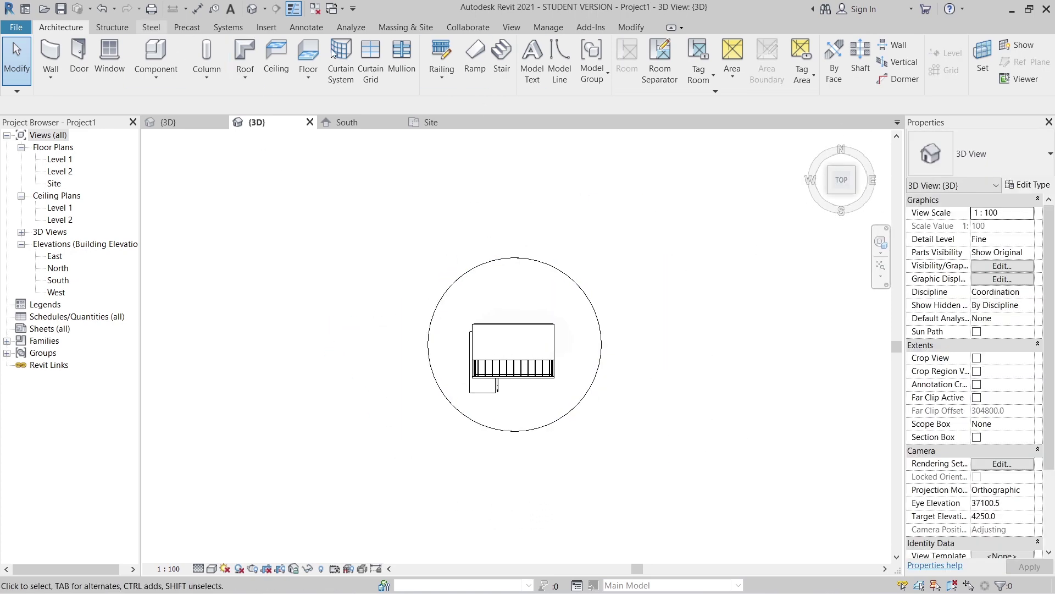
# Create a toposurface at absolute elevation 0.0 by placing points in a wide, irregular outline around the circular base.
pyautogui.click(406, 30)
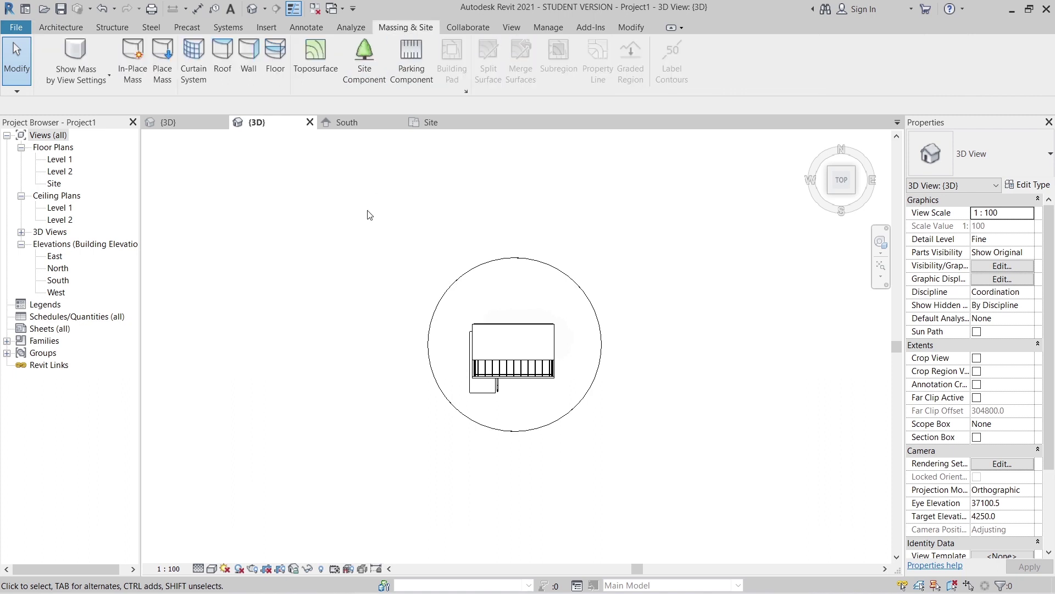
pyautogui.click(339, 68)
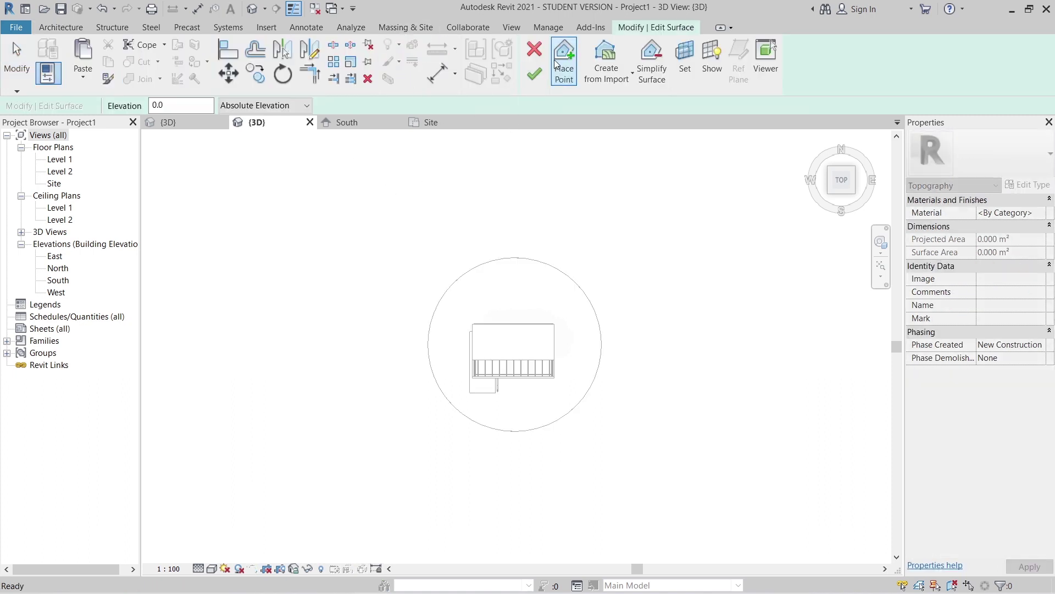
pyautogui.click(272, 302)
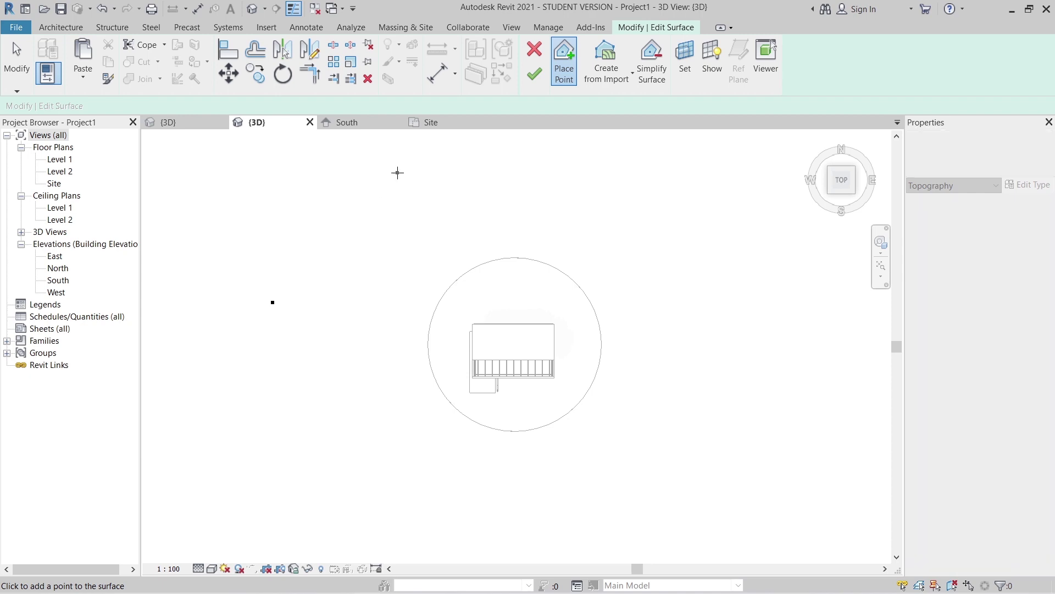
pyautogui.click(780, 187)
pyautogui.click(765, 286)
pyautogui.click(734, 511)
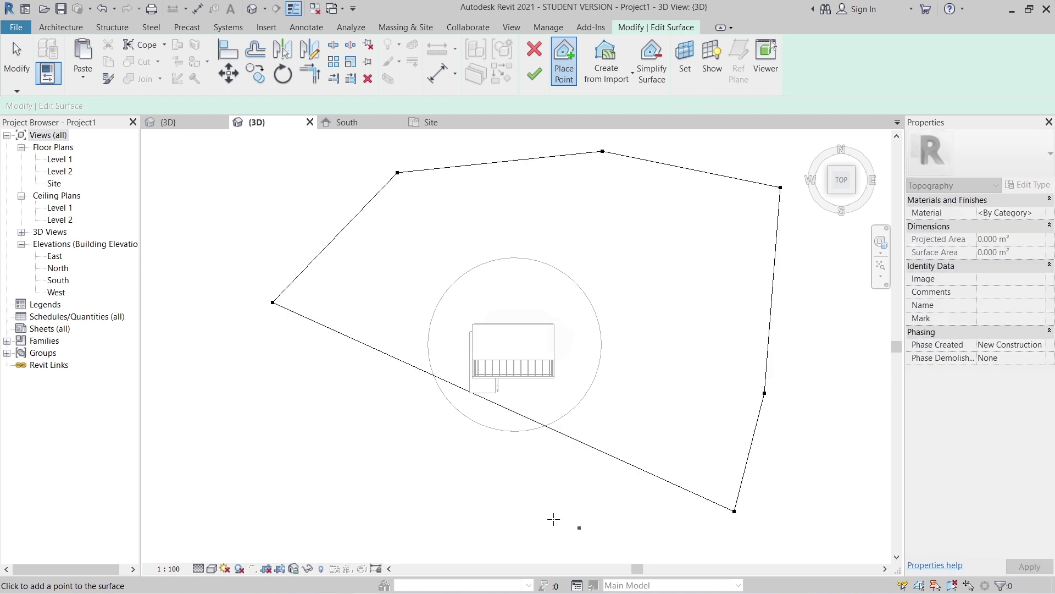
pyautogui.click(553, 519)
pyautogui.click(363, 521)
pyautogui.click(292, 450)
pyautogui.click(252, 371)
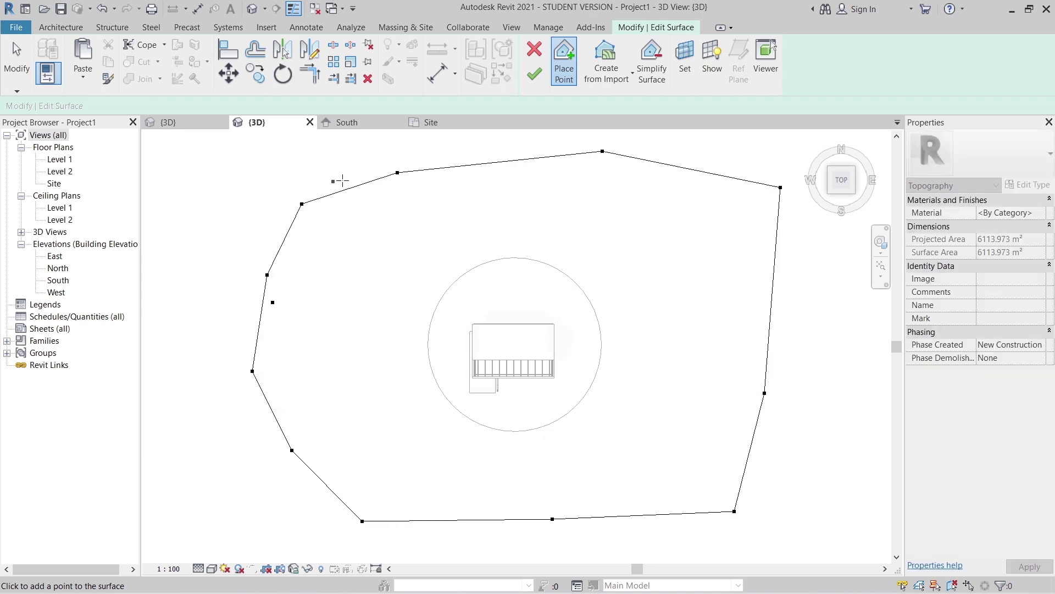
pyautogui.press('Escape')
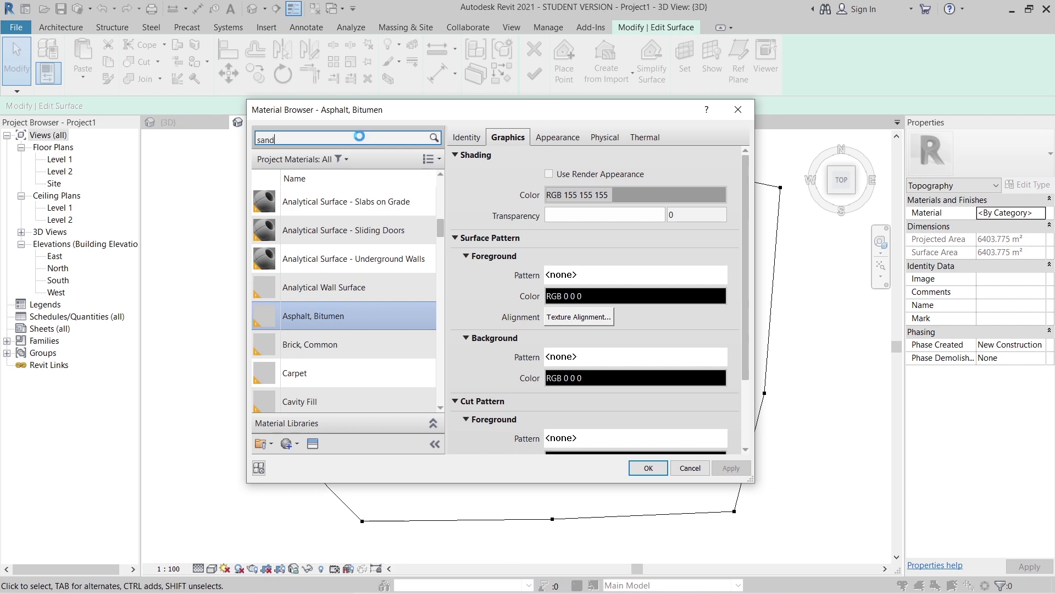
# Assign the Sand material to the toposurface and finish the surface.
pyautogui.click(321, 278)
pyautogui.click(649, 467)
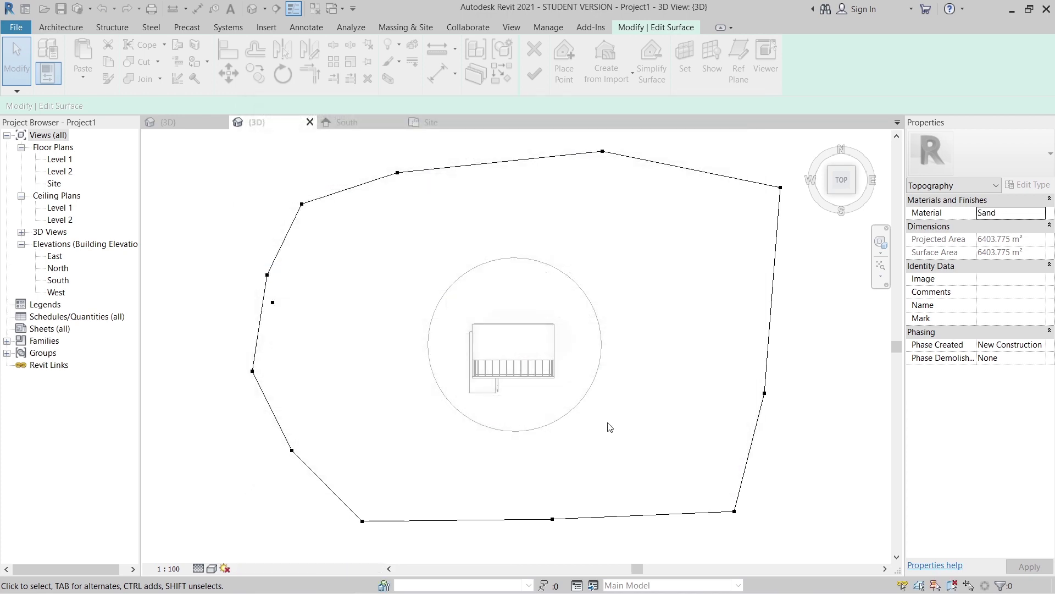
pyautogui.click(535, 80)
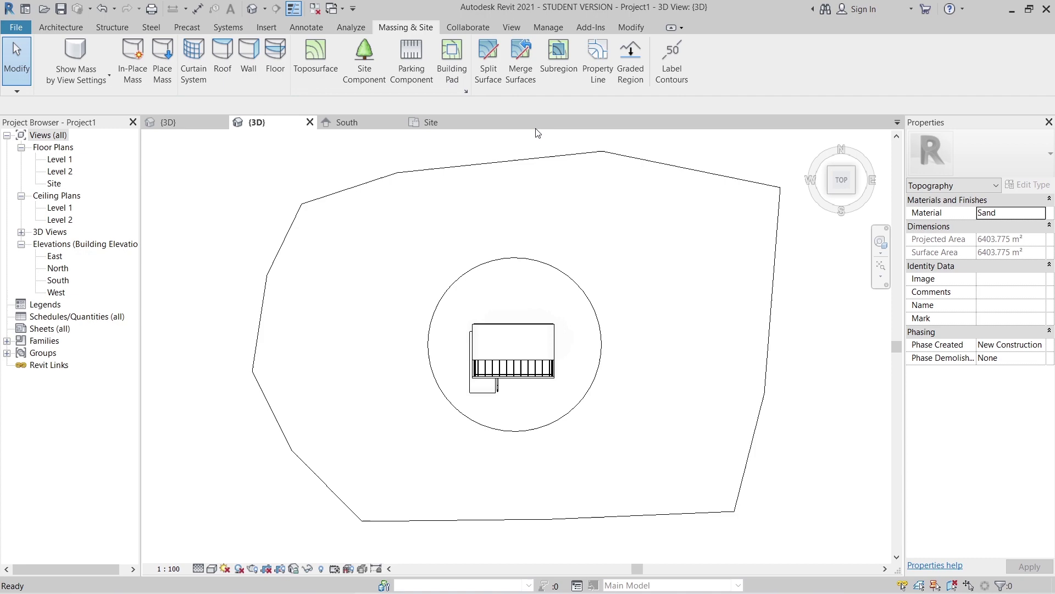
# Place Scarlet Oak - 12.5 Meters trees on Level 1 in an irregular, staggered band along the terrain's rear edge.
pyautogui.click(363, 53)
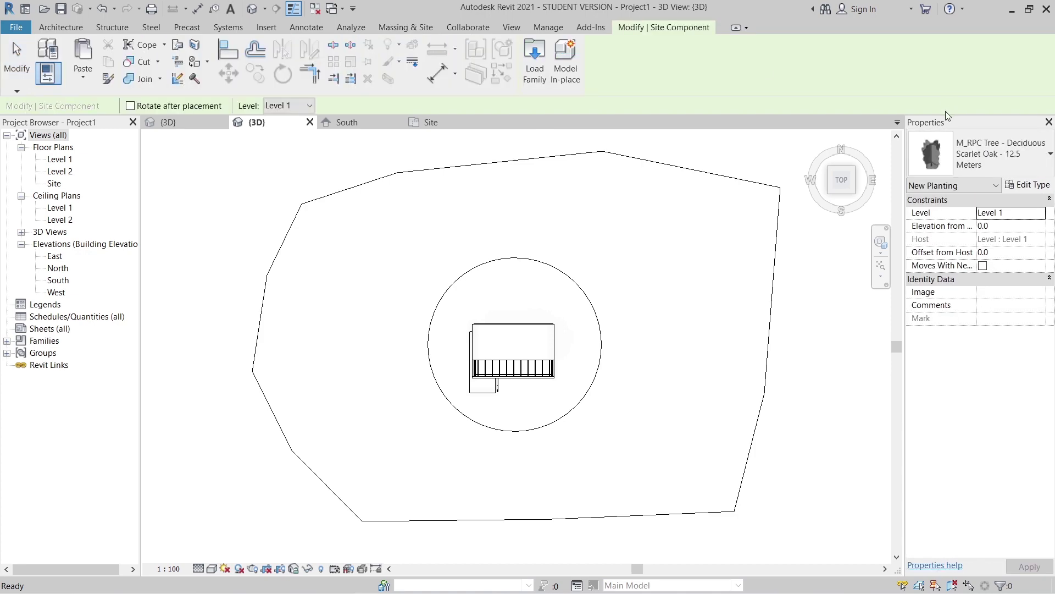
pyautogui.click(314, 222)
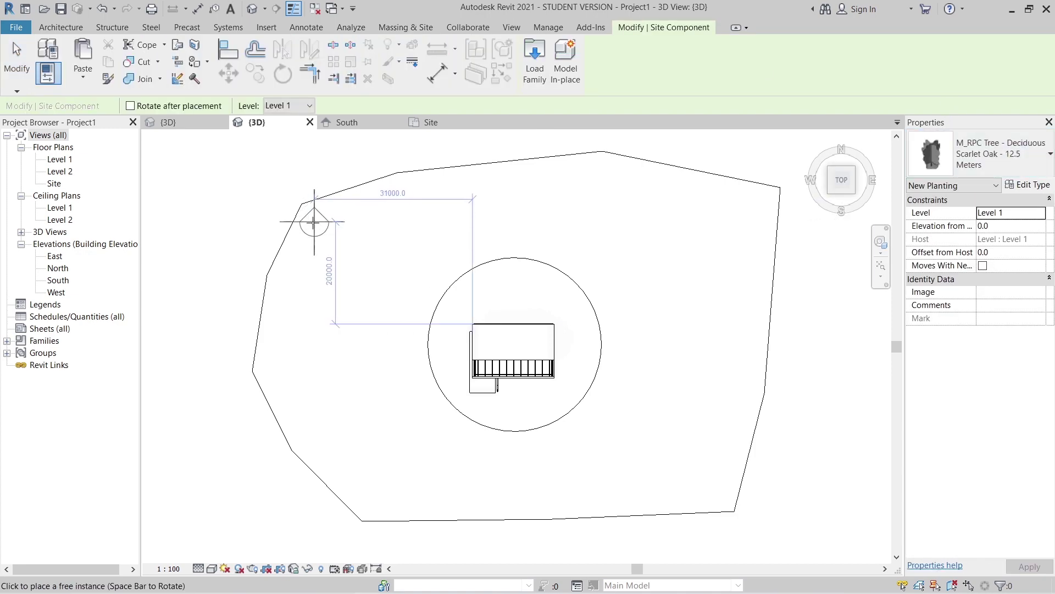
pyautogui.click(351, 211)
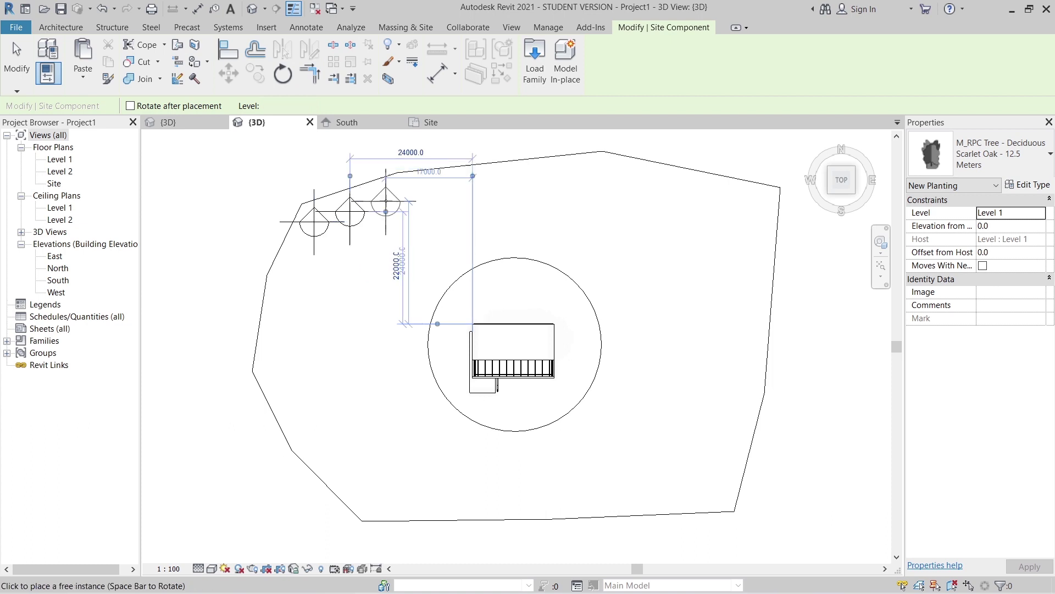
pyautogui.click(431, 193)
pyautogui.click(492, 181)
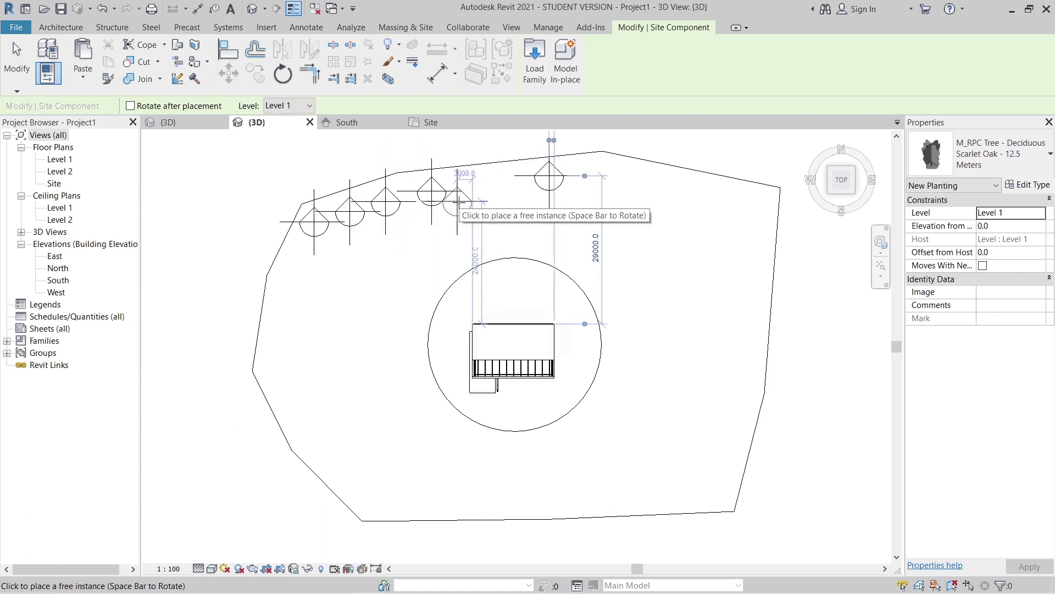
pyautogui.click(472, 195)
pyautogui.click(502, 181)
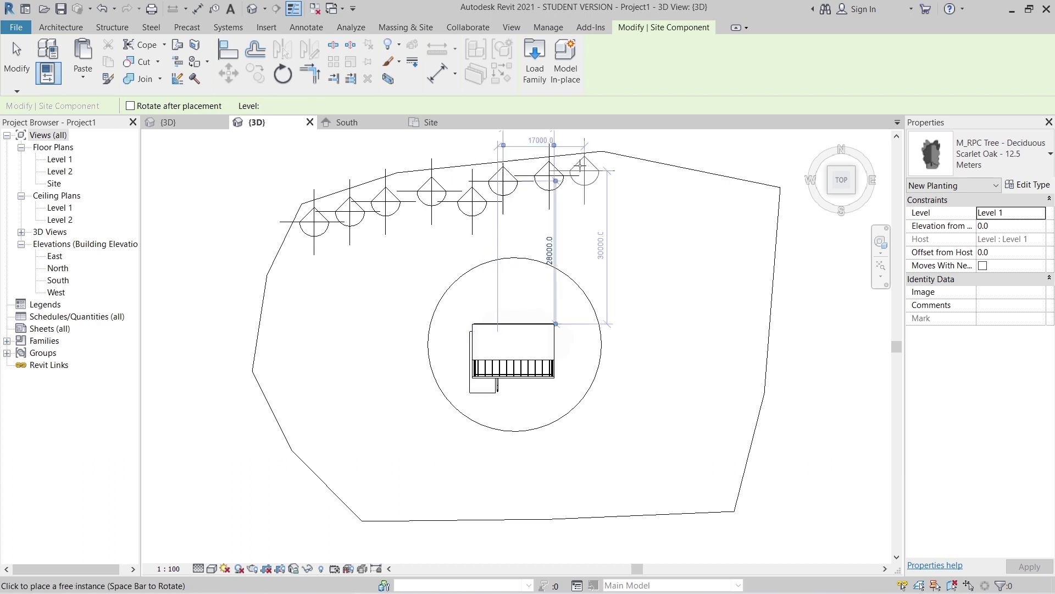
pyautogui.click(579, 165)
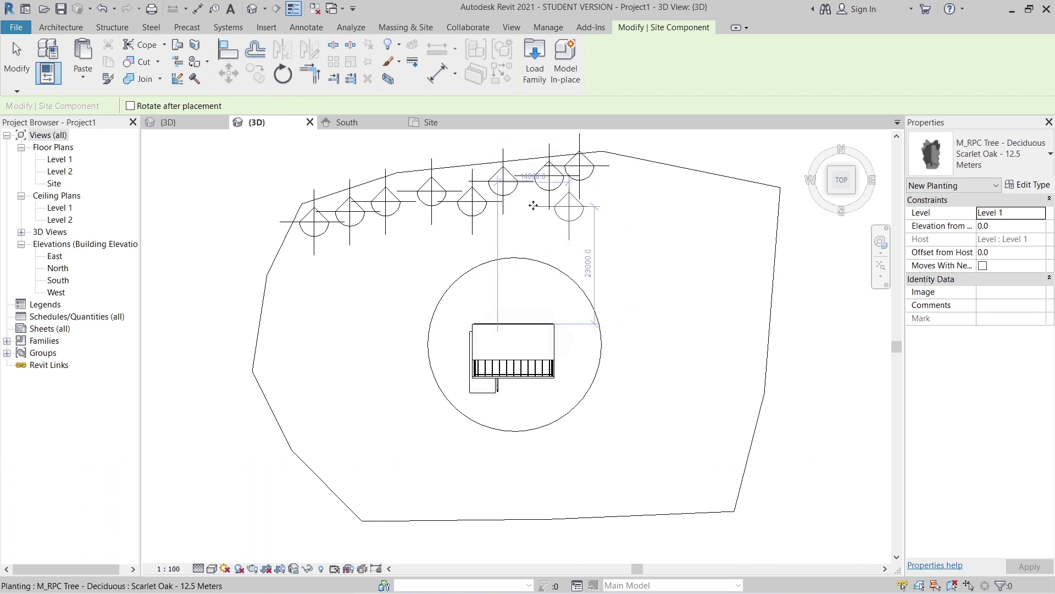
pyautogui.click(569, 209)
pyautogui.click(620, 167)
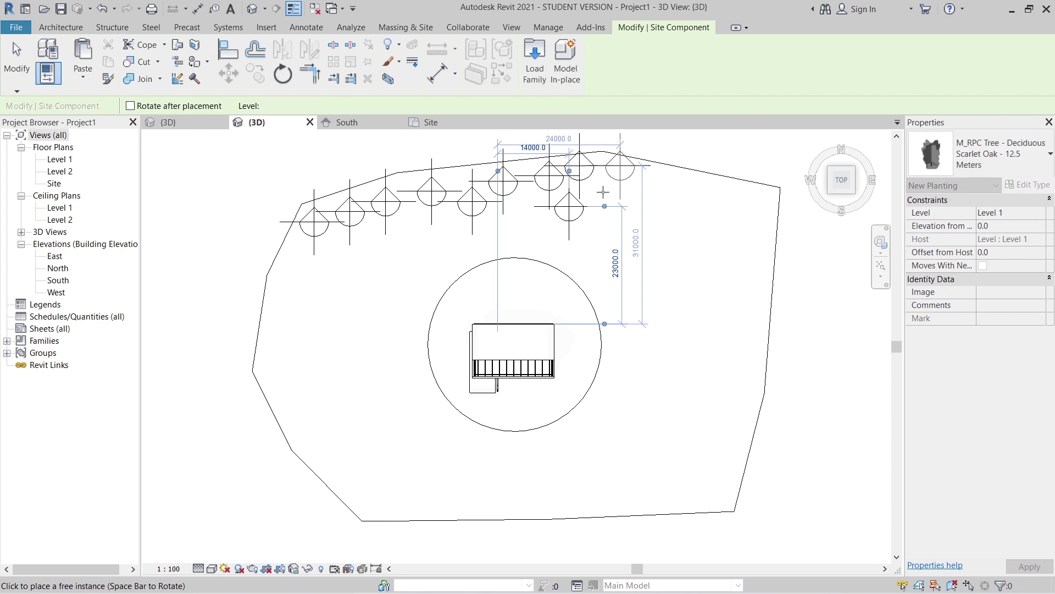
pyautogui.click(604, 191)
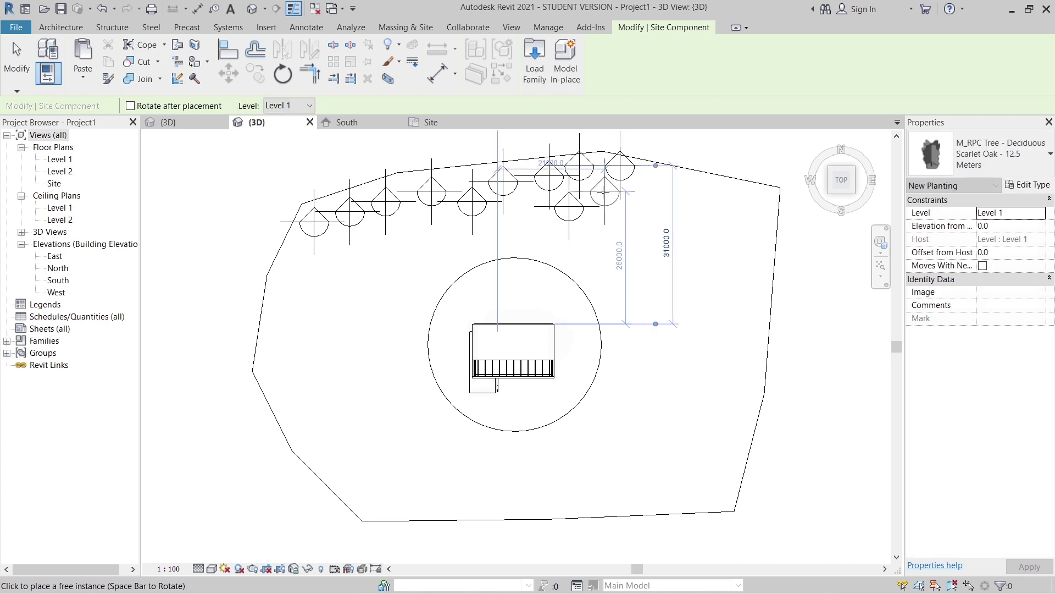
pyautogui.click(656, 175)
pyautogui.click(652, 200)
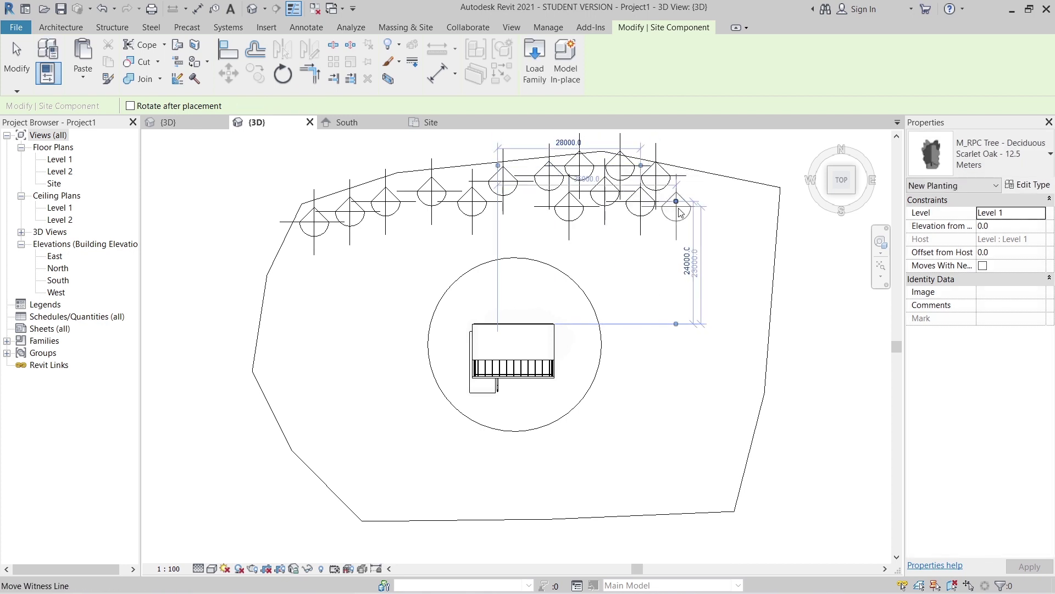
pyautogui.click(687, 187)
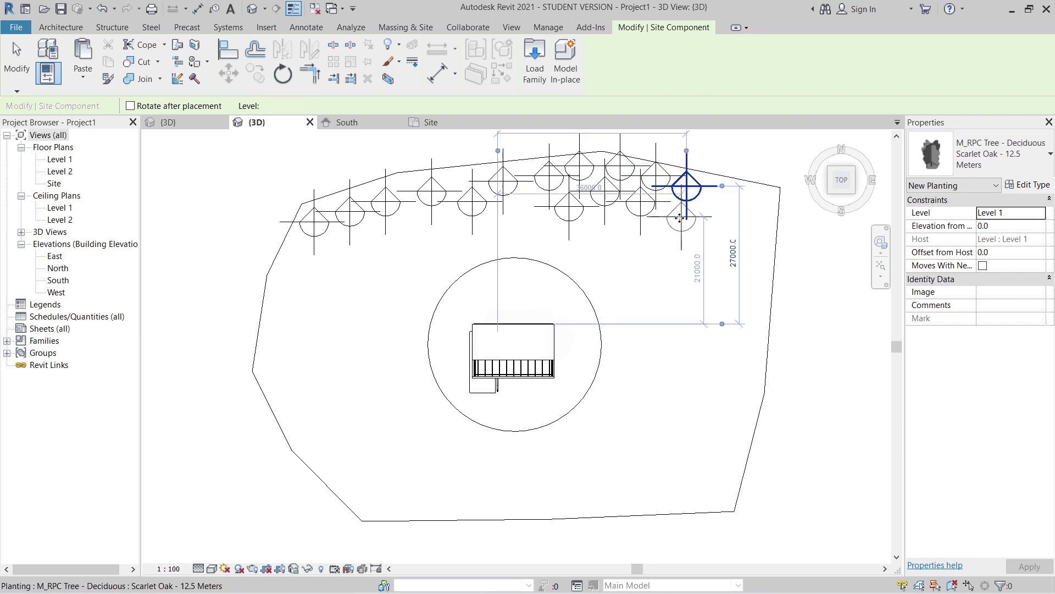
pyautogui.click(676, 222)
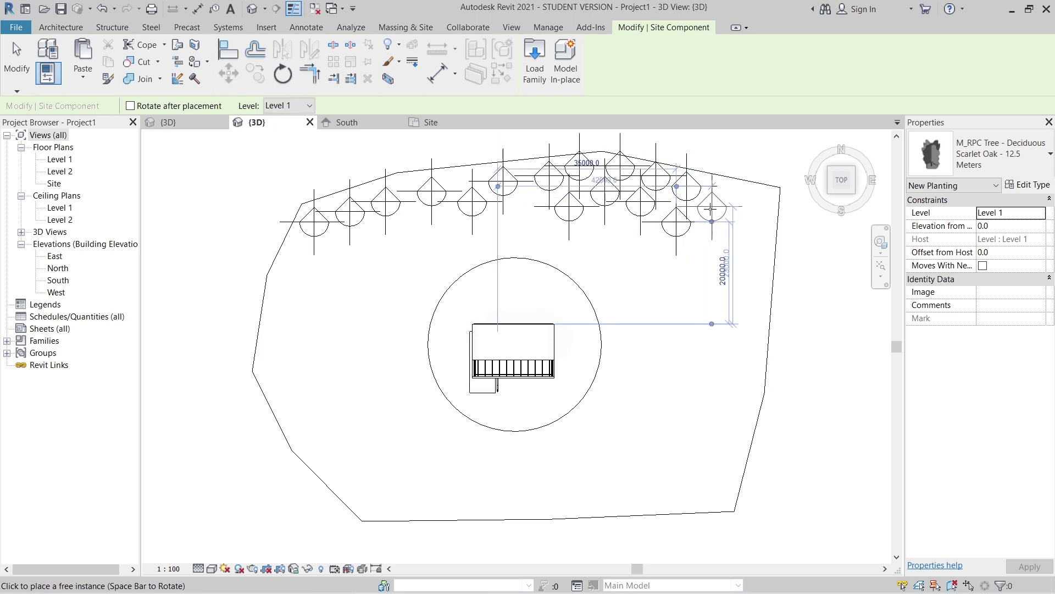
pyautogui.click(712, 209)
pyautogui.click(742, 189)
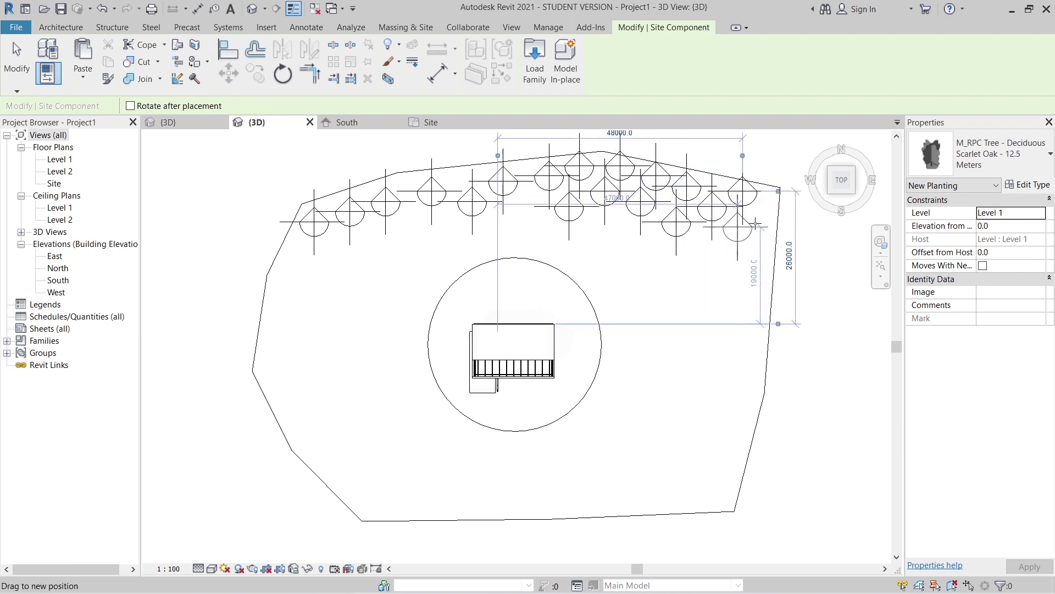
# Place Honey Locust - 7.6 Meters trees in a staggered group in front of the eastern Scarlet Oaks.
pyautogui.click(981, 158)
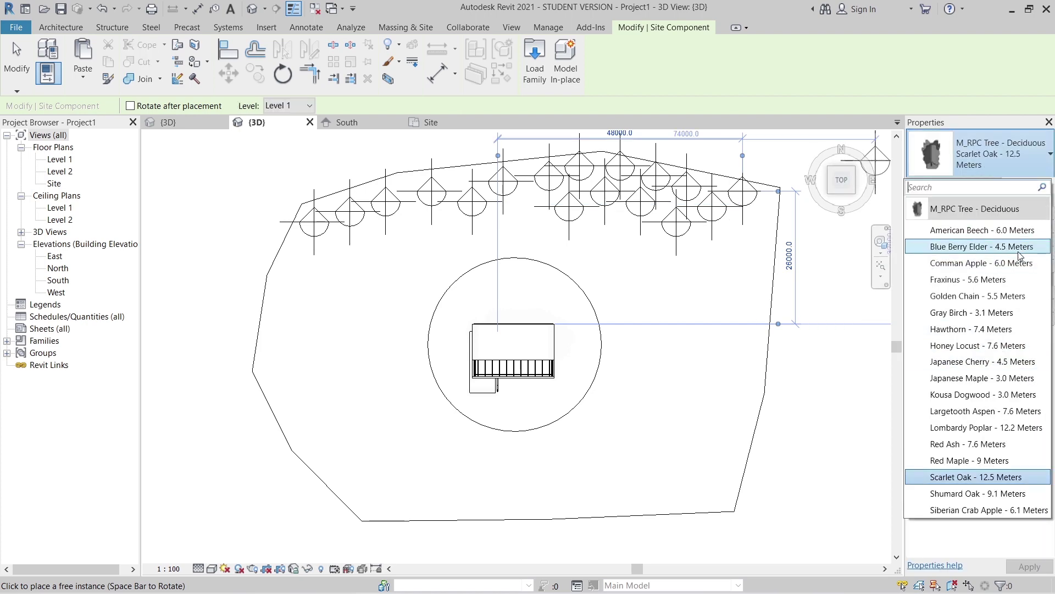
pyautogui.click(1019, 346)
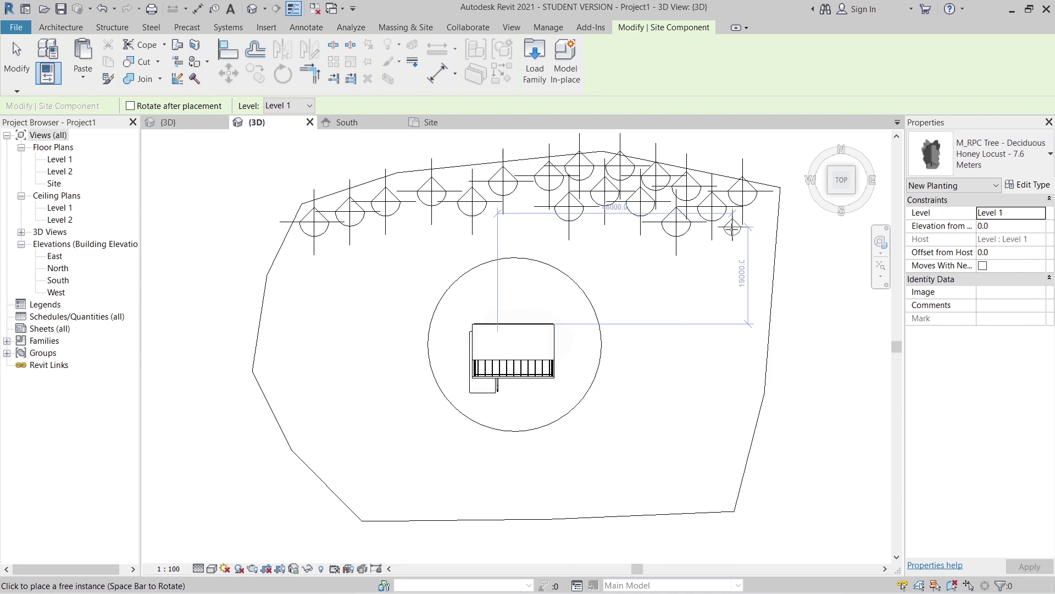
pyautogui.click(702, 243)
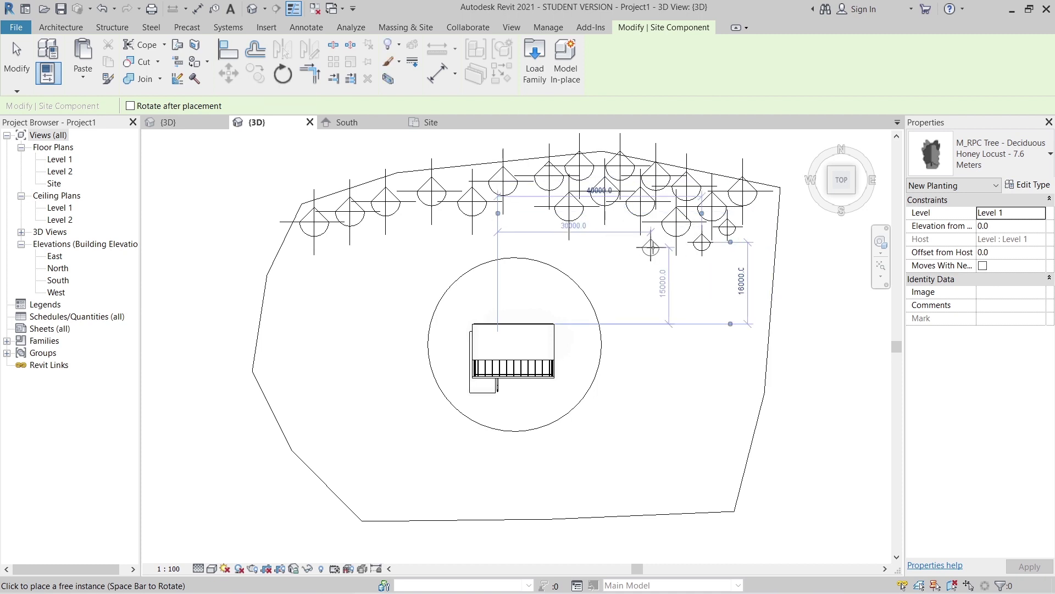
pyautogui.click(622, 246)
pyautogui.scroll(5, 623, 247)
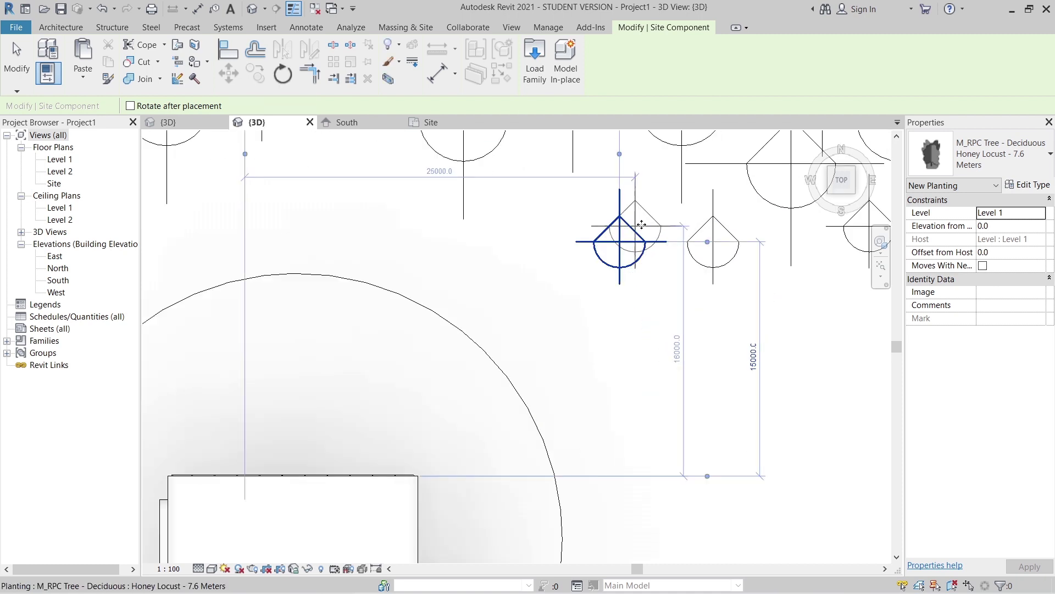
pyautogui.click(659, 204)
pyautogui.click(608, 173)
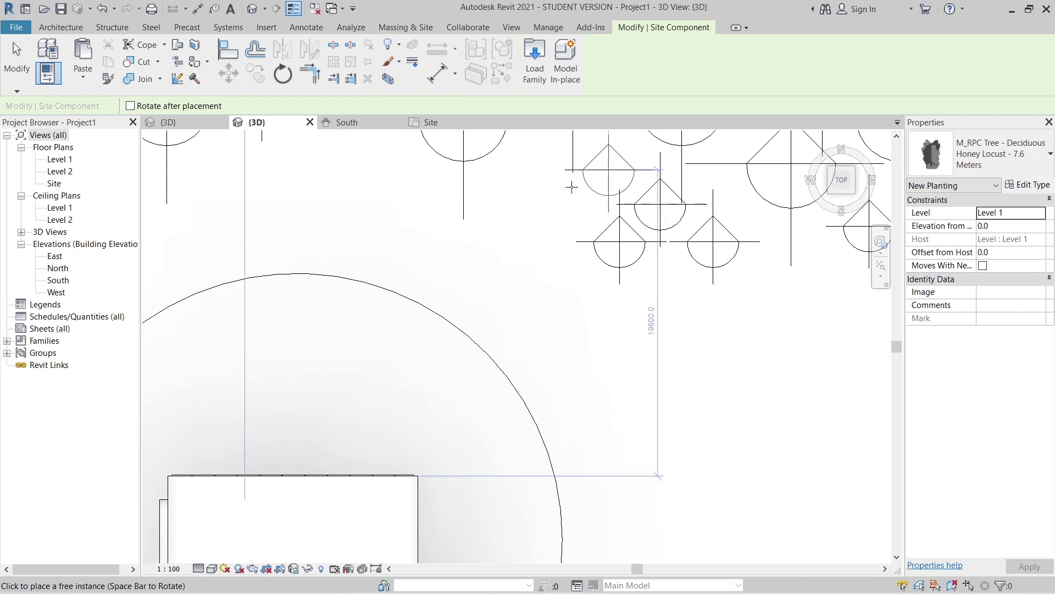
pyautogui.click(559, 192)
pyautogui.click(521, 171)
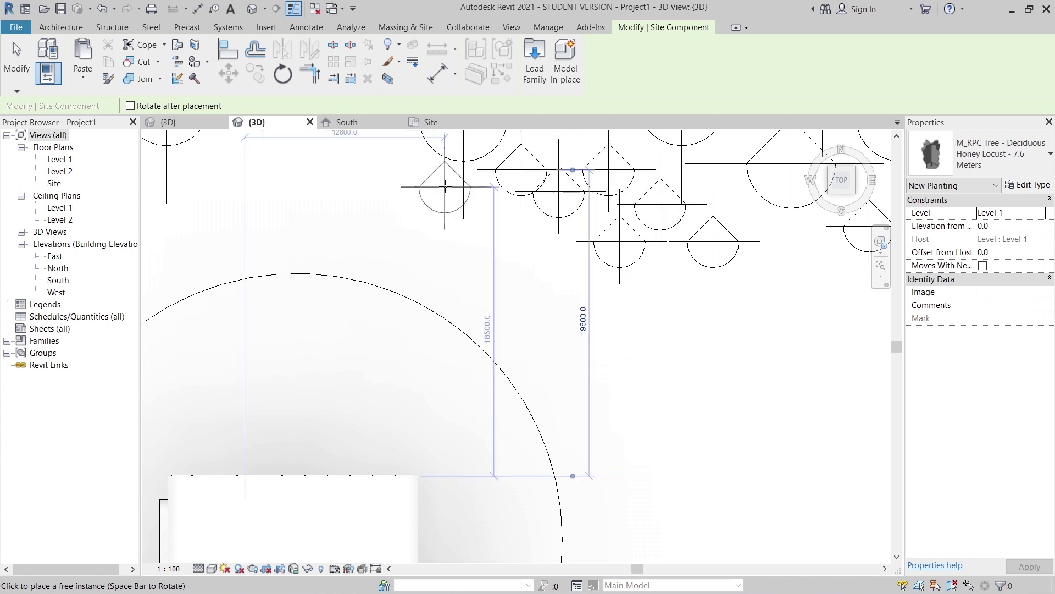
# Continue the staggered band of Honey Locust trees westward between the oaks and the rear of the circular base.
pyautogui.moveTo(346, 200); pyautogui.dragTo(536, 254, button='middle')
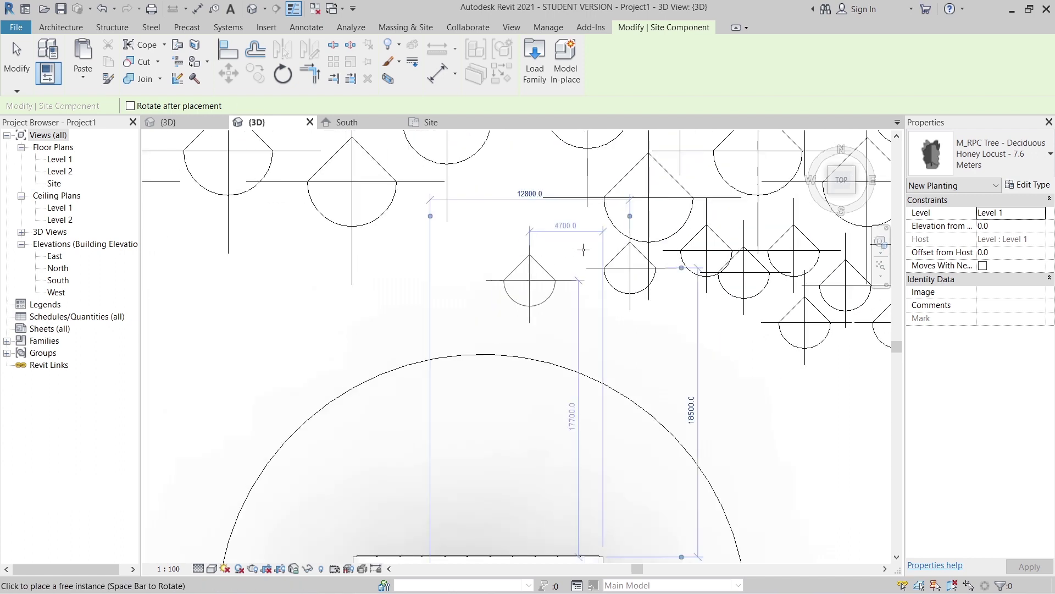
pyautogui.click(551, 215)
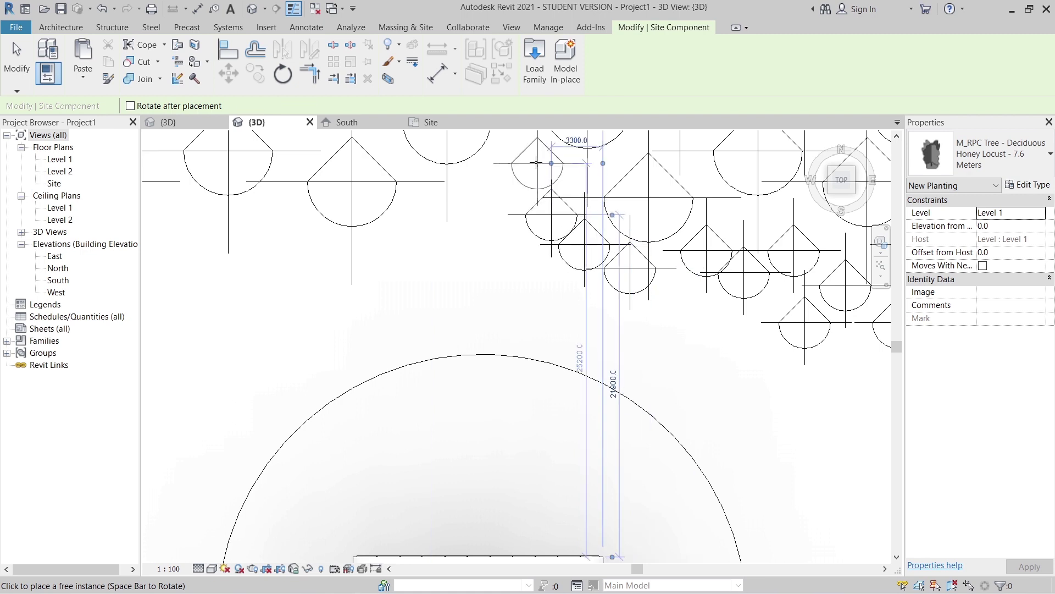
pyautogui.click(483, 207)
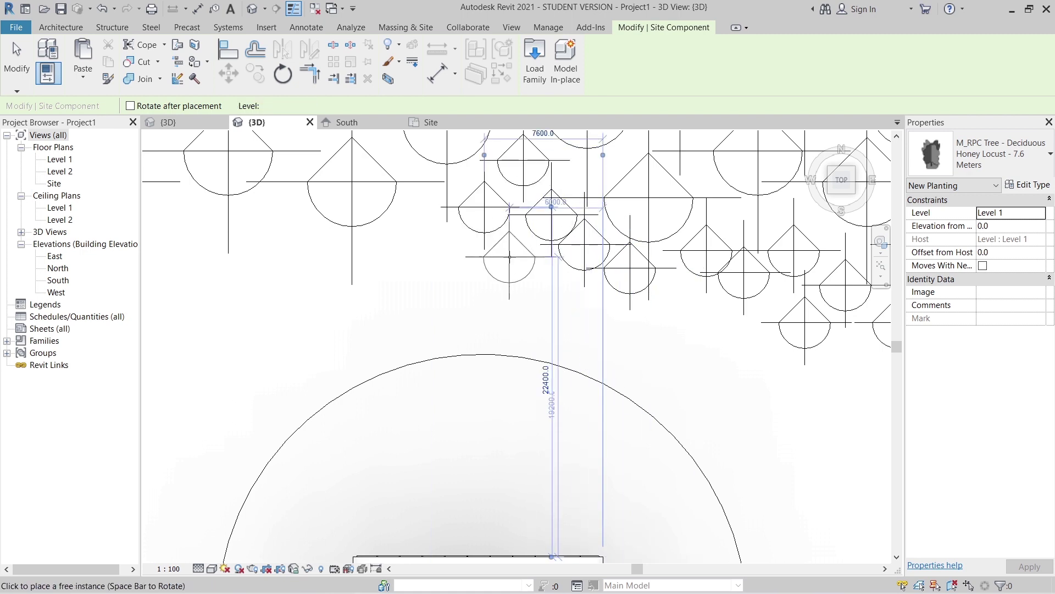
pyautogui.click(510, 256)
pyautogui.click(420, 220)
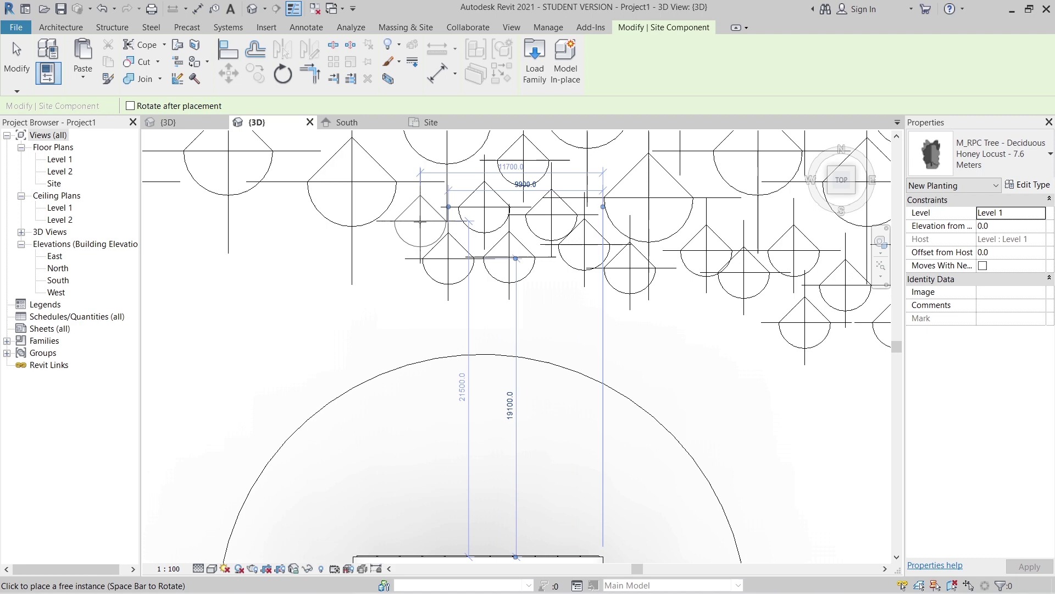
pyautogui.click(392, 277)
pyautogui.click(324, 280)
pyautogui.click(295, 245)
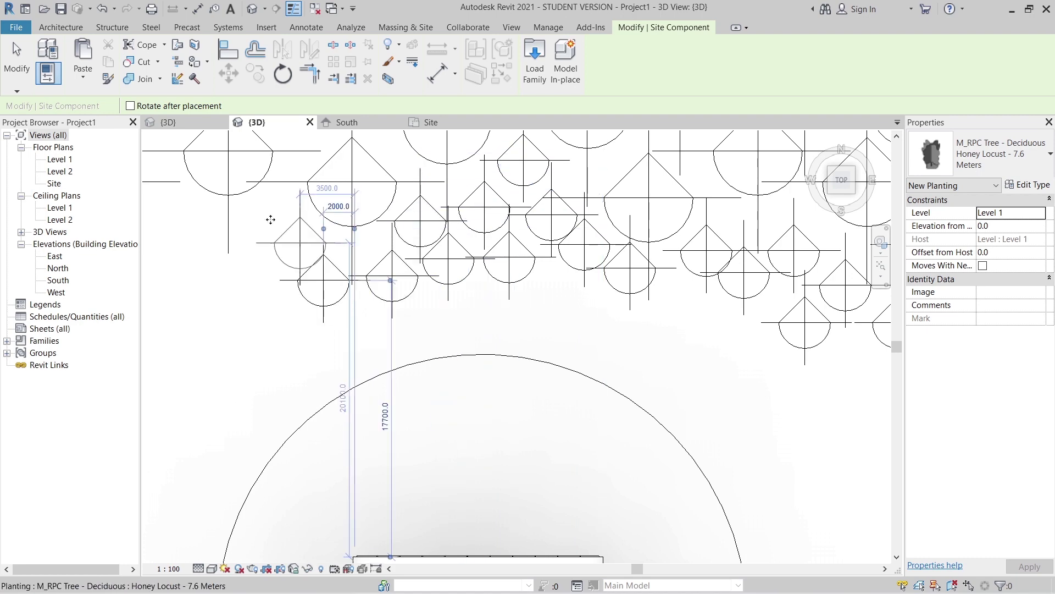
pyautogui.click(263, 217)
# Extend the Honey Locust band past the northwest side of the circular base, below the western oaks.
pyautogui.scroll(-1, 247, 307)
pyautogui.scroll(-1, 165, 316)
pyautogui.moveTo(165, 316); pyautogui.dragTo(356, 328, button='middle')
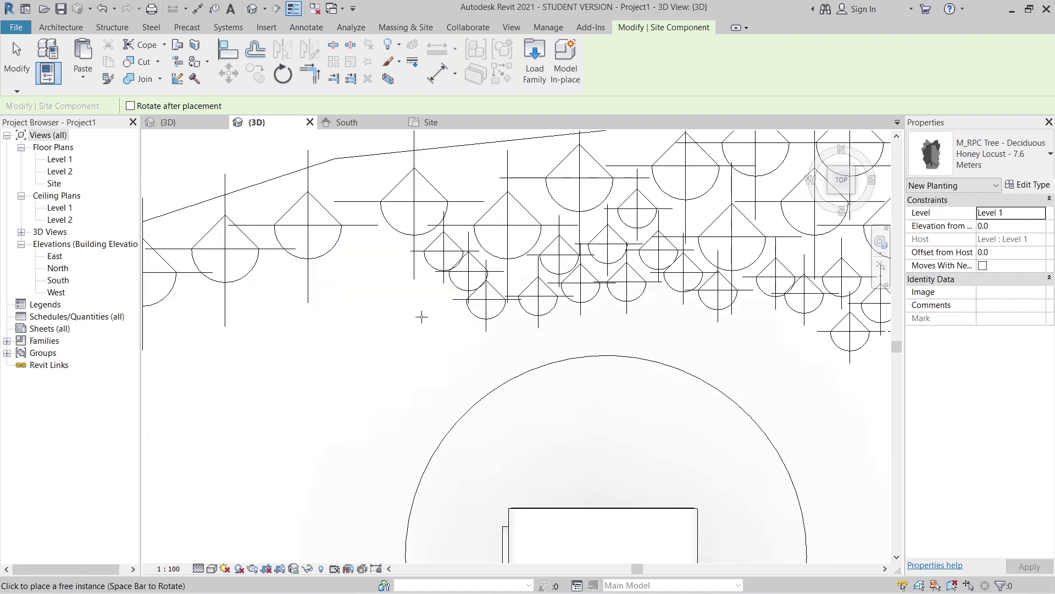
pyautogui.click(434, 303)
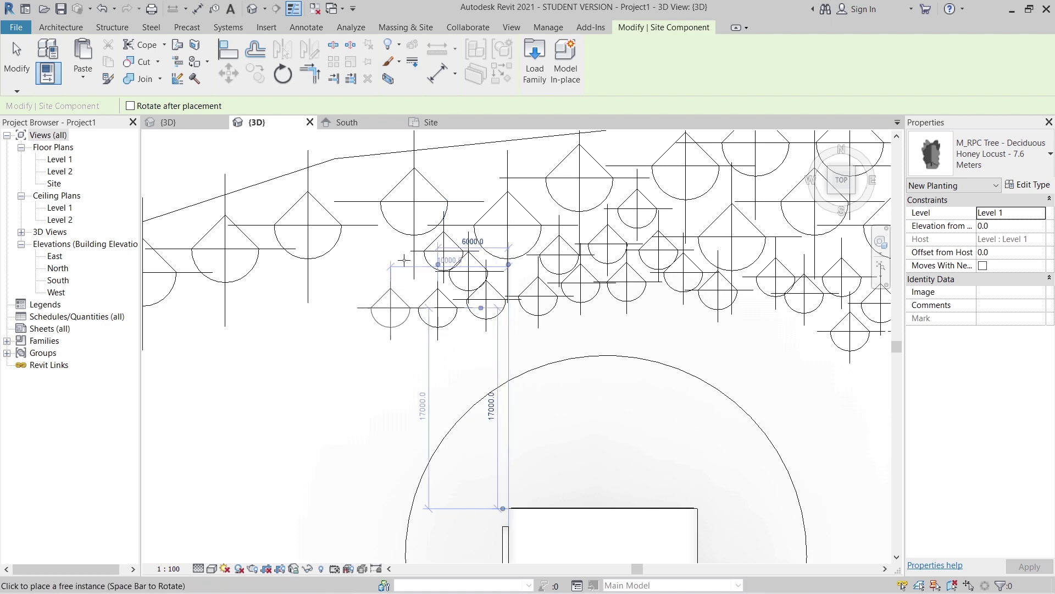
pyautogui.click(390, 307)
pyautogui.click(355, 273)
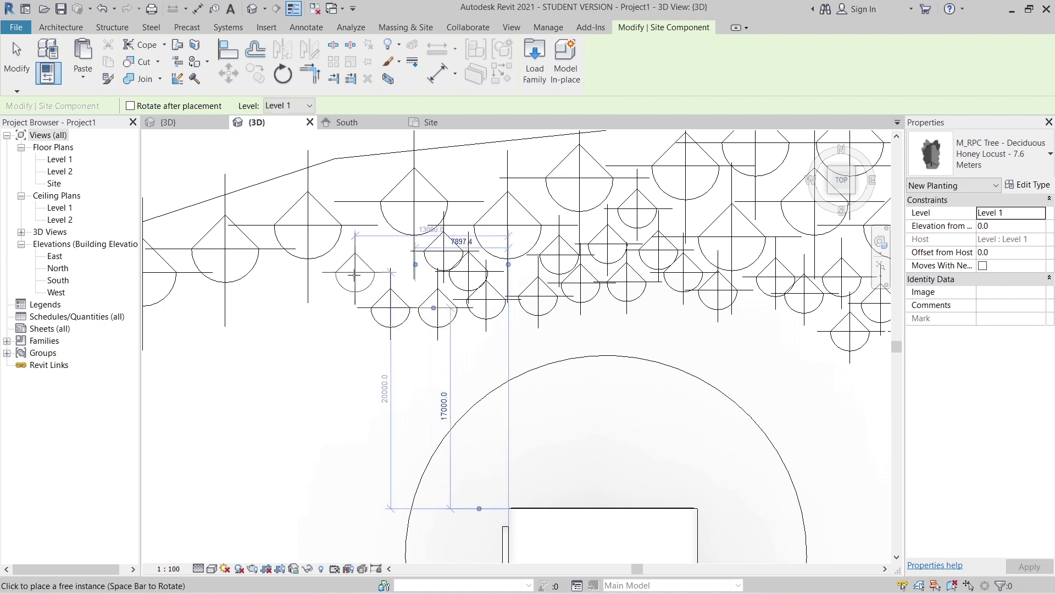
pyautogui.click(332, 308)
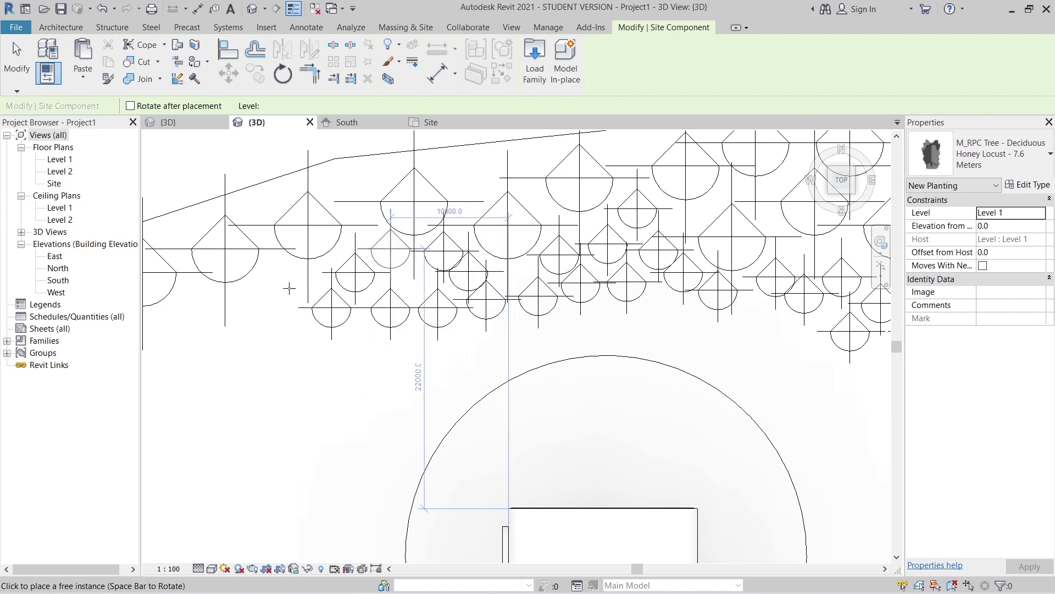
pyautogui.click(282, 287)
pyautogui.click(272, 343)
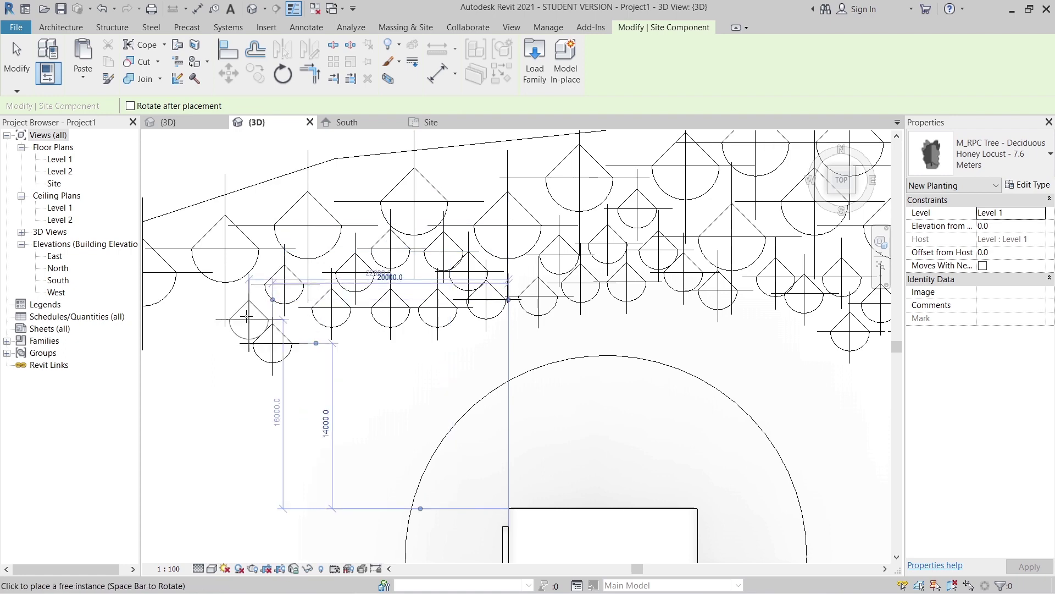
# Fill the far western end of the tree band with a cluster of Honey Locust trees beside the last oak.
pyautogui.scroll(-2, 238, 364)
pyautogui.moveTo(239, 365); pyautogui.dragTo(452, 370, button='middle')
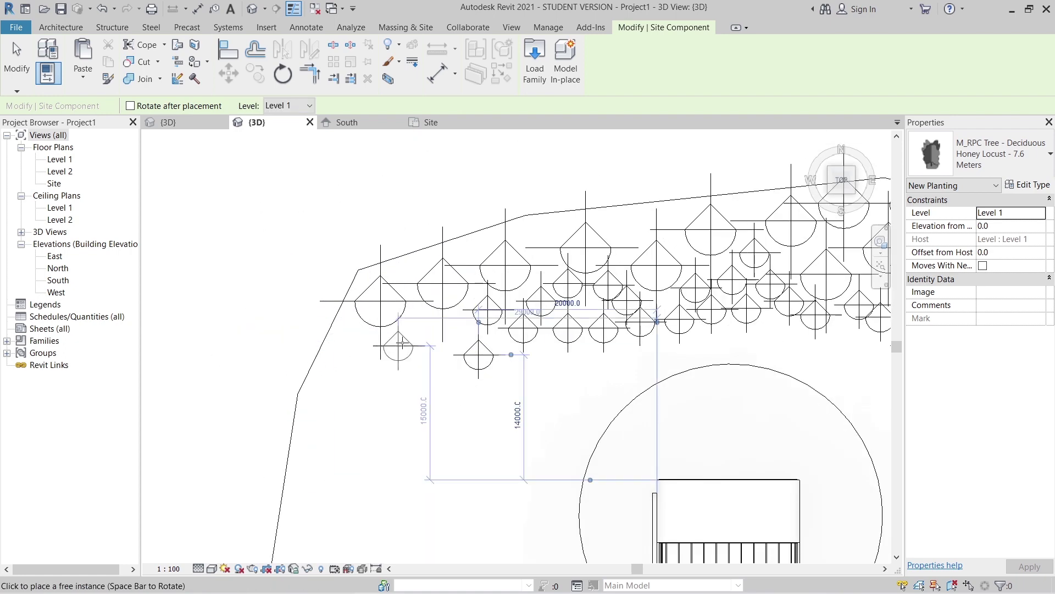
pyautogui.click(408, 337)
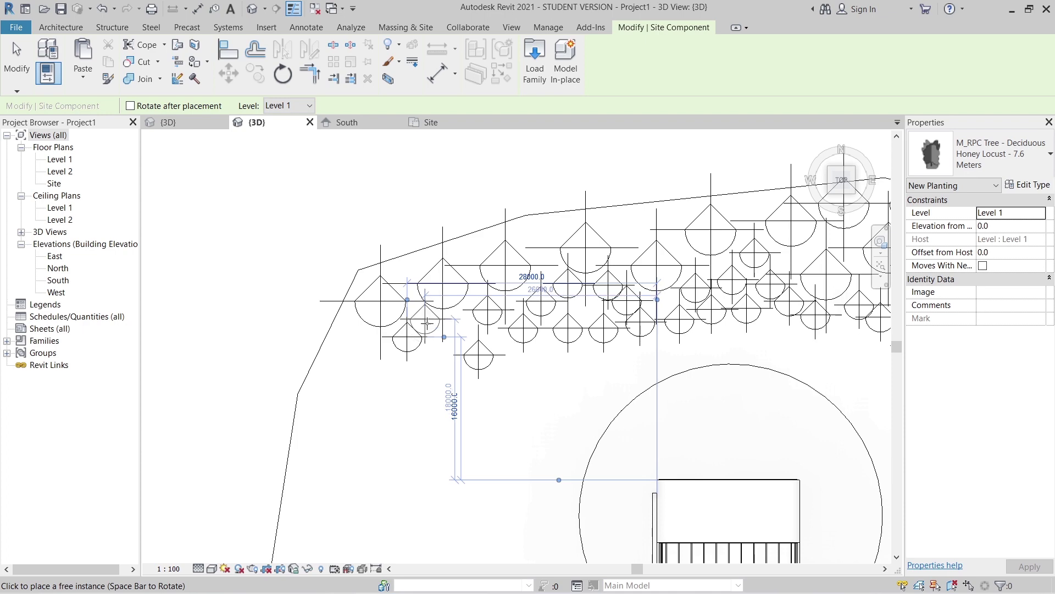
pyautogui.click(427, 319)
pyautogui.click(451, 328)
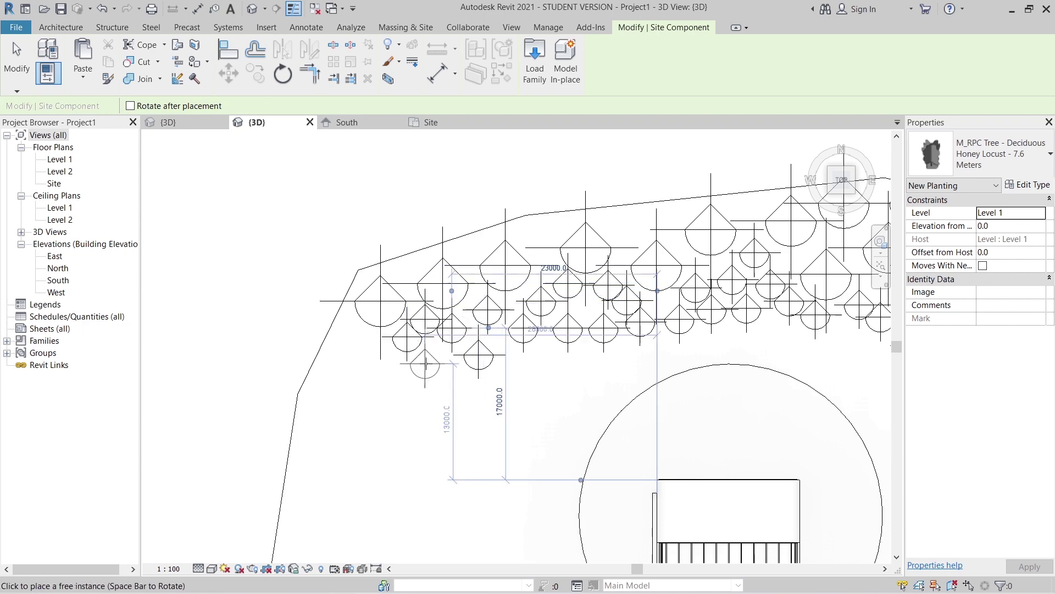
# Place Golden Chain - 5.5 Meters trees in a loose row from east to west in front of the Honey Locusts.
pyautogui.scroll(-2, 473, 373)
pyautogui.moveTo(473, 373); pyautogui.dragTo(319, 333, button='middle')
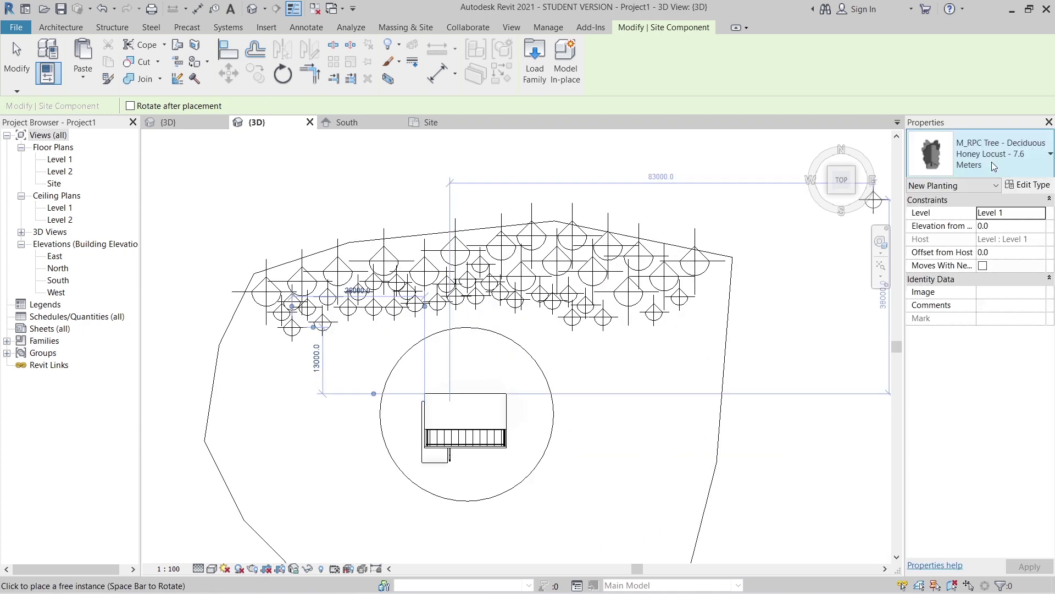
pyautogui.click(992, 162)
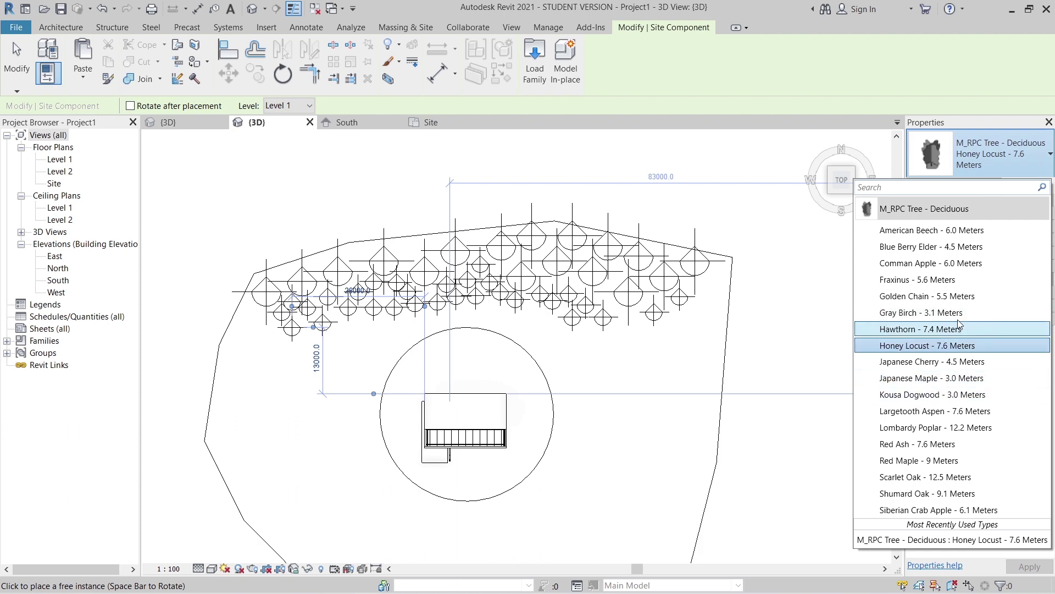
pyautogui.click(952, 301)
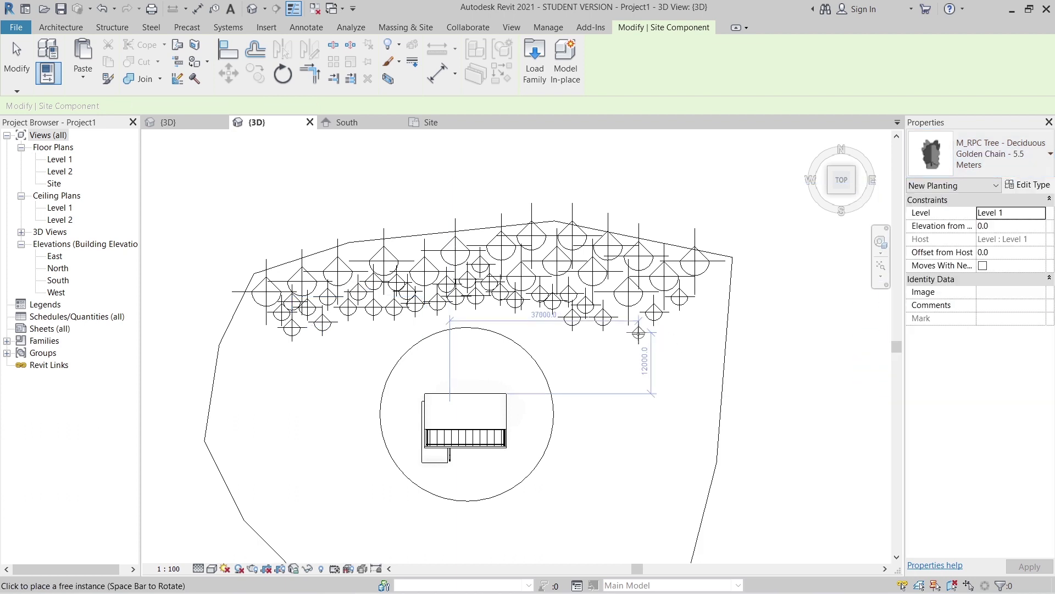
pyautogui.click(634, 338)
pyautogui.click(603, 338)
pyautogui.click(557, 343)
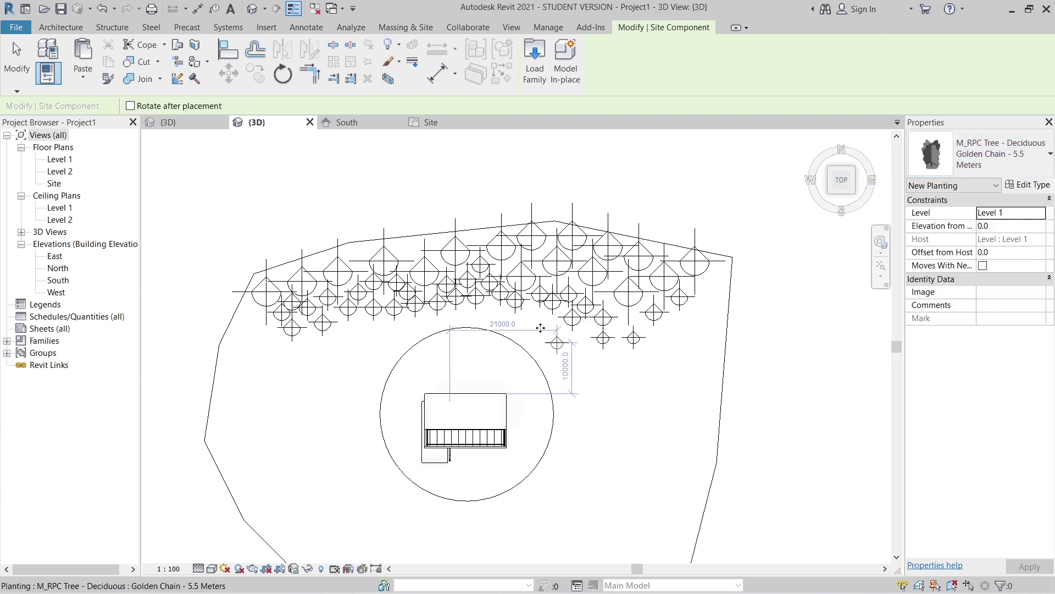
pyautogui.click(482, 318)
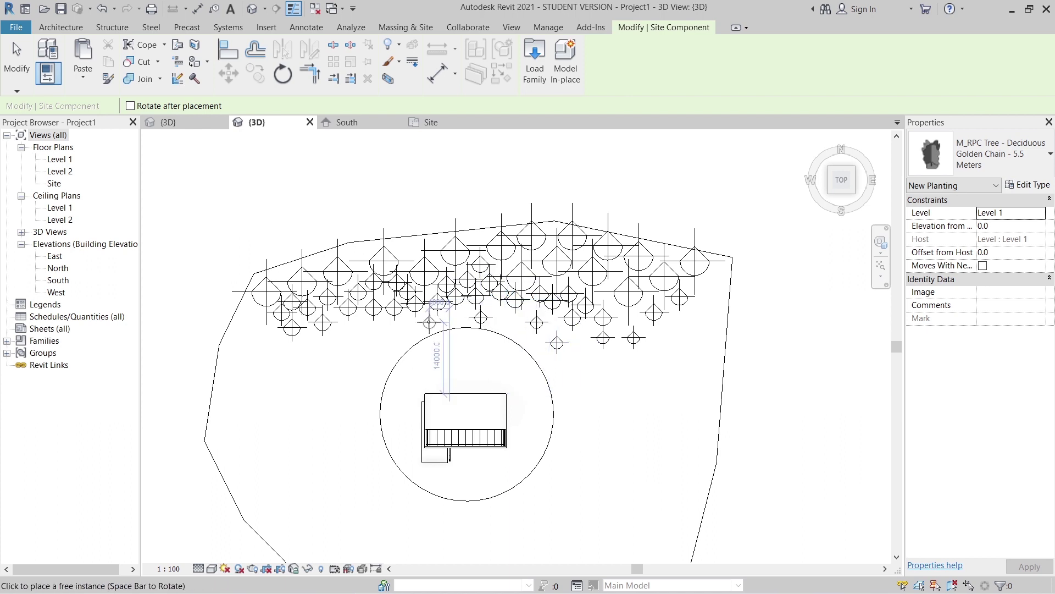
pyautogui.click(429, 323)
pyautogui.click(313, 352)
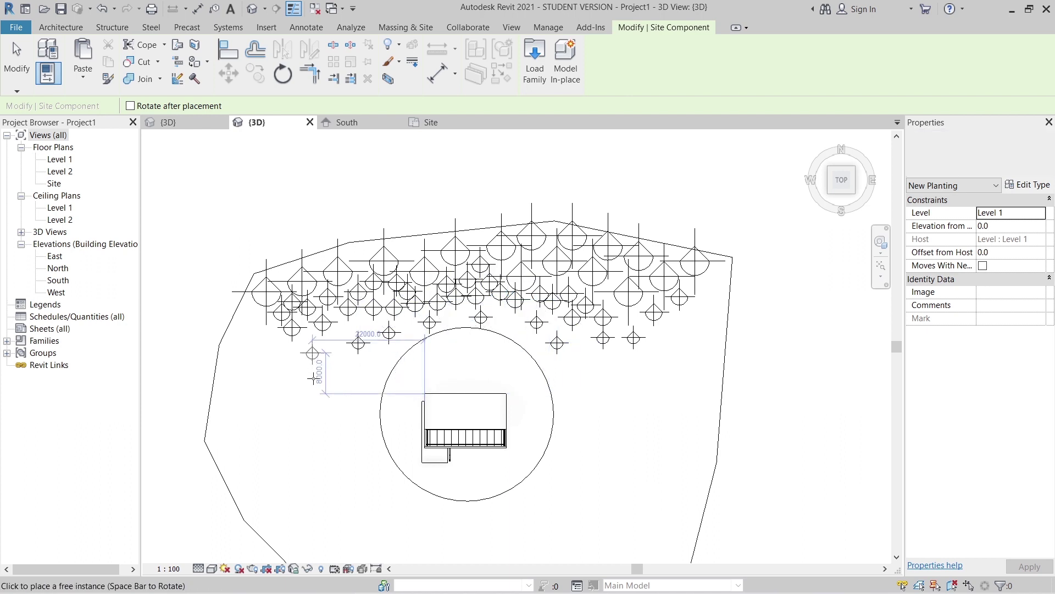
pyautogui.click(342, 364)
pyautogui.click(318, 378)
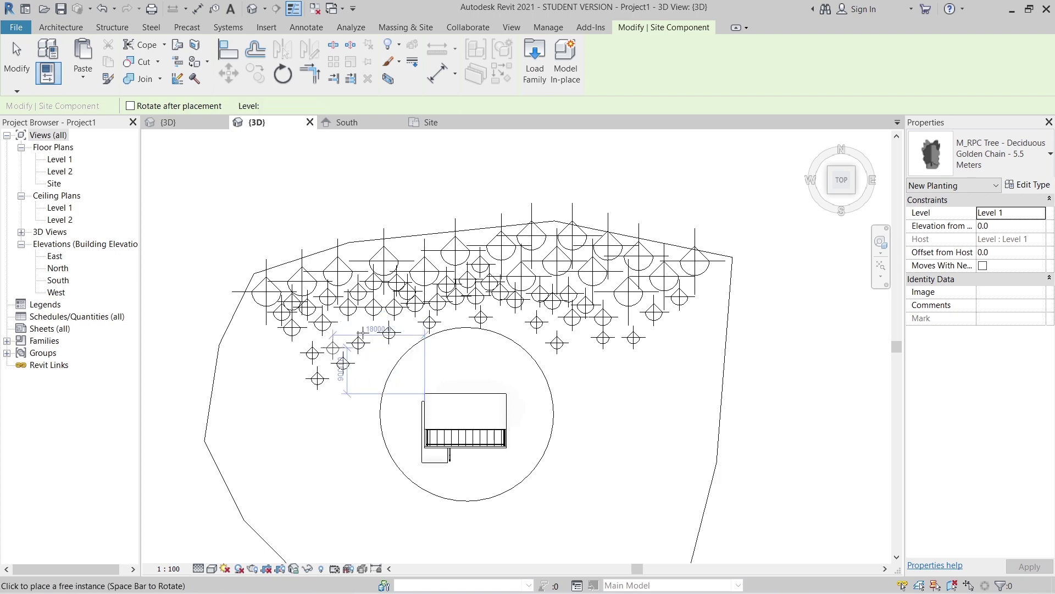
pyautogui.click(368, 329)
# Fill the gaps in the Golden Chain row with more trees around the rear edge of the circular base.
pyautogui.scroll(3, 363, 332)
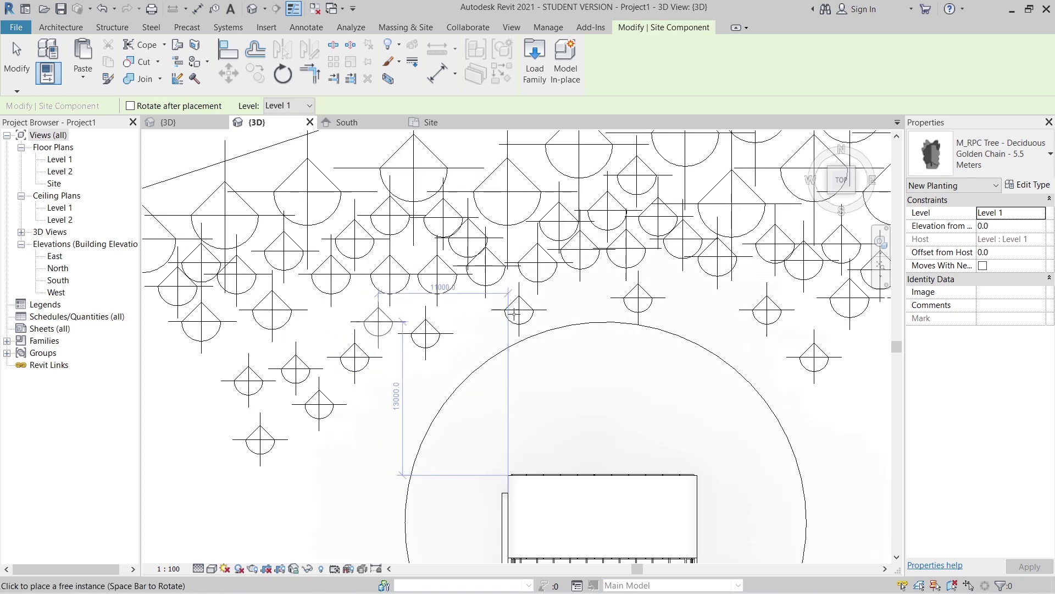
pyautogui.click(471, 324)
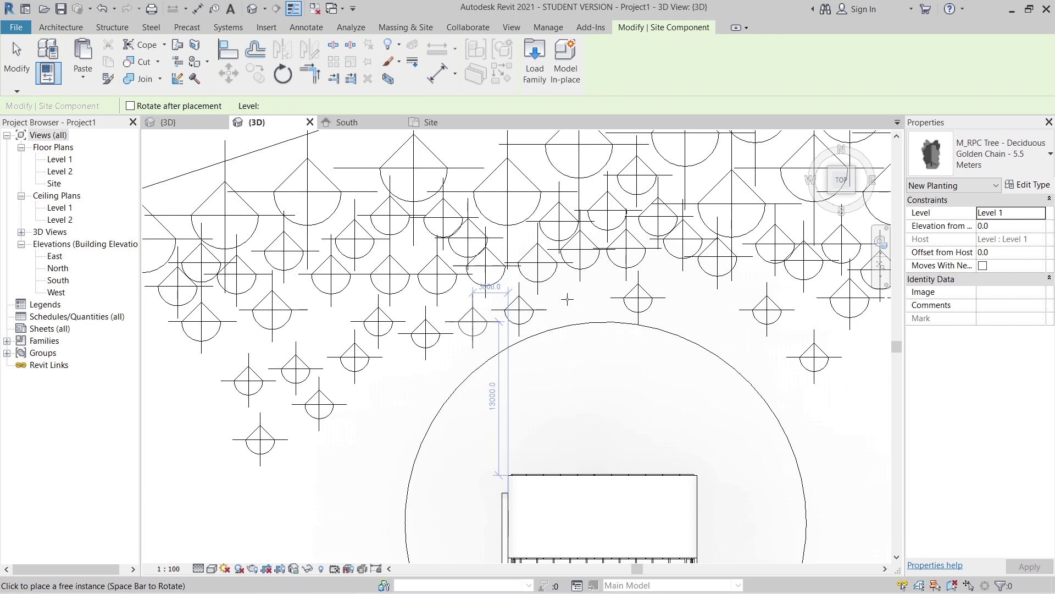
pyautogui.click(673, 300)
pyautogui.click(772, 362)
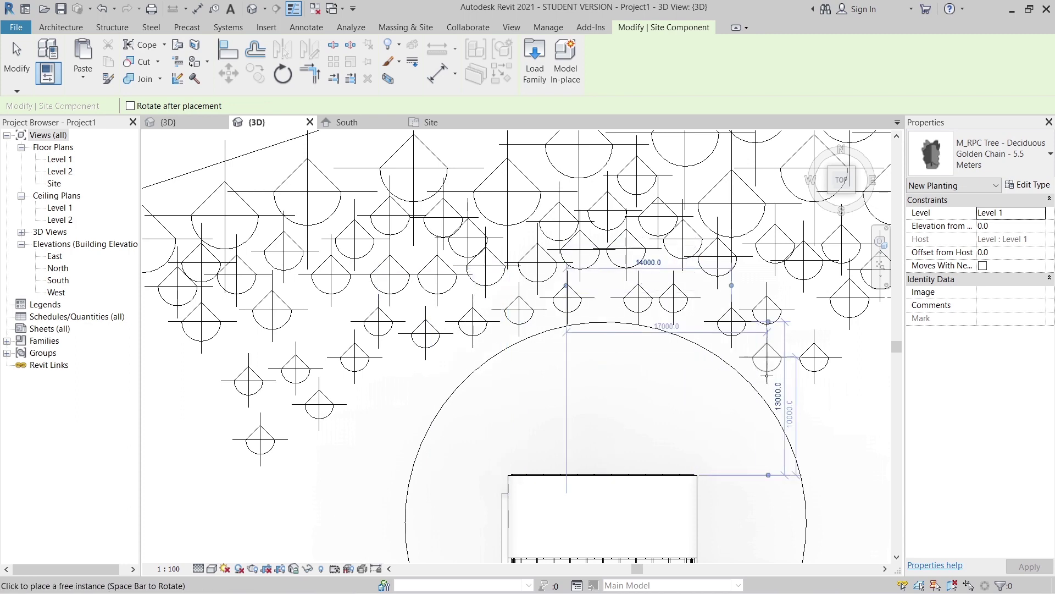
pyautogui.scroll(-4, 766, 358)
pyautogui.click(533, 363)
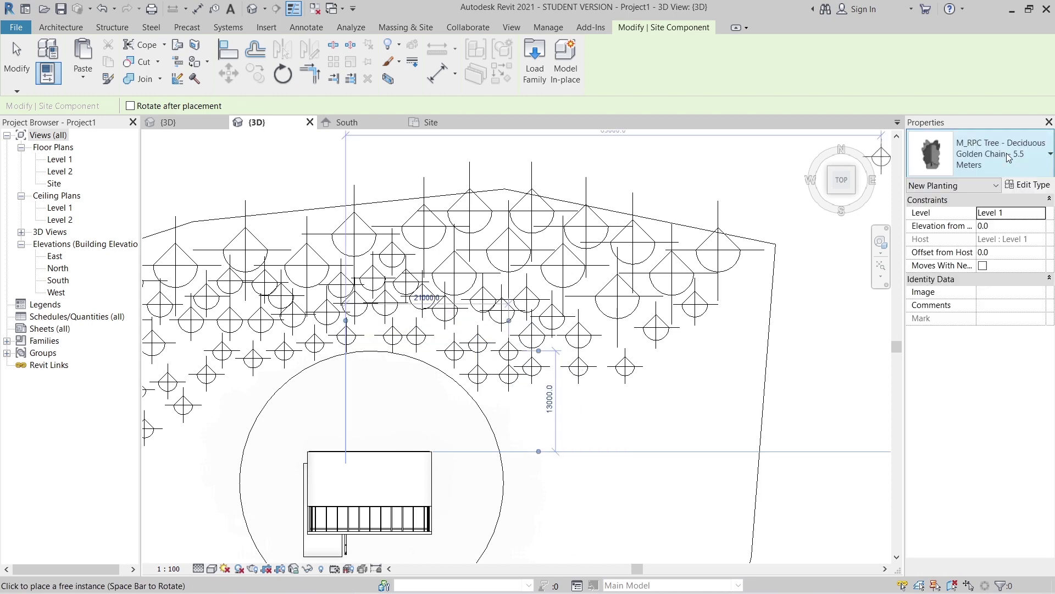
# Place Japanese Maple - 3.0 Meters trees in a loose arc behind the building, along the north side of the circular base.
pyautogui.click(1007, 153)
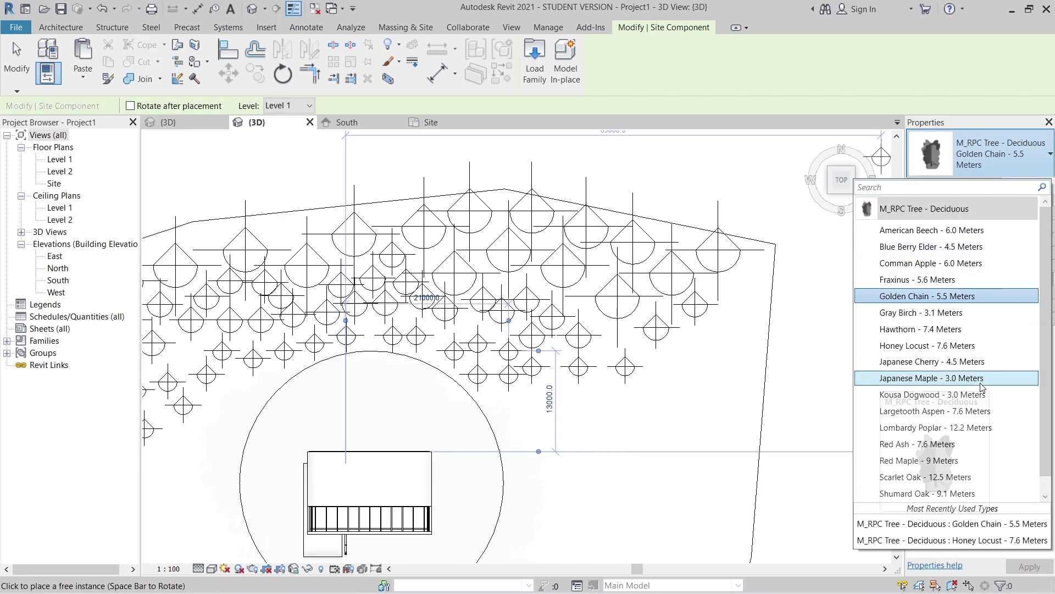
pyautogui.click(968, 379)
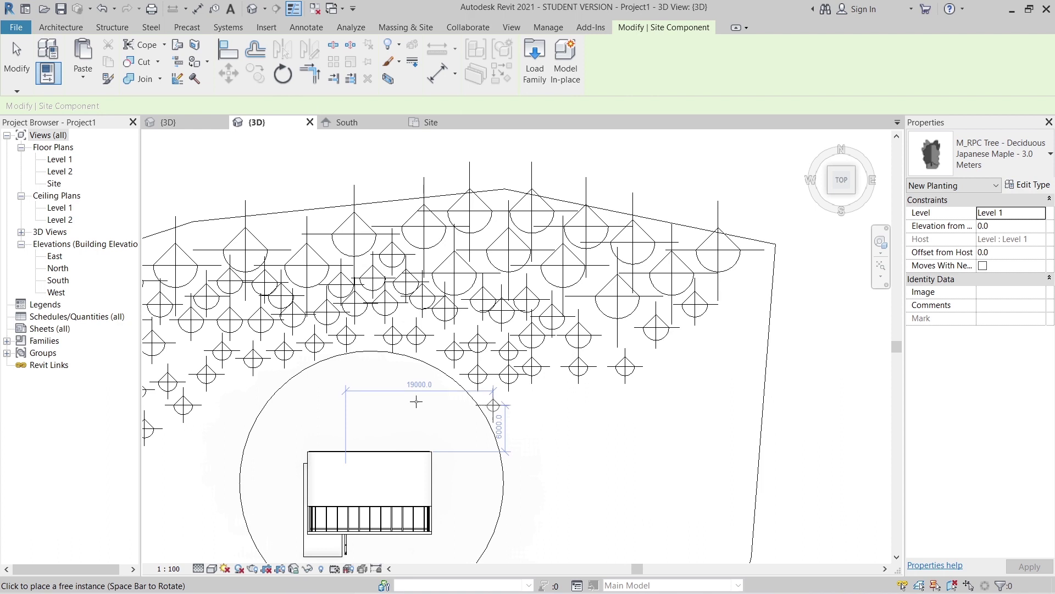
pyautogui.click(493, 405)
pyautogui.click(416, 405)
pyautogui.click(385, 375)
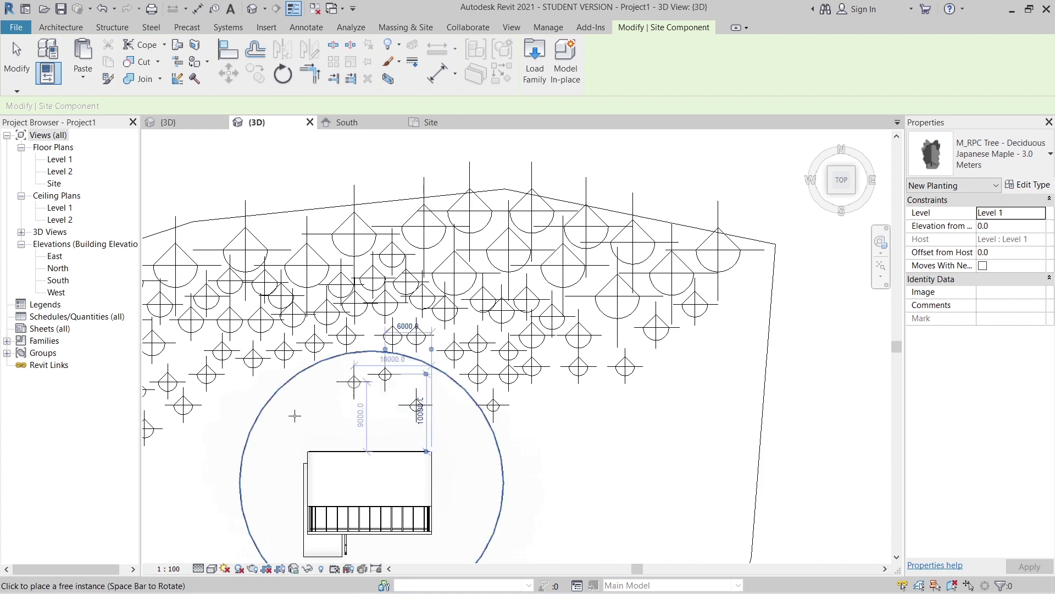
pyautogui.click(354, 381)
pyautogui.click(323, 374)
pyautogui.click(292, 413)
pyautogui.click(306, 405)
pyautogui.click(330, 389)
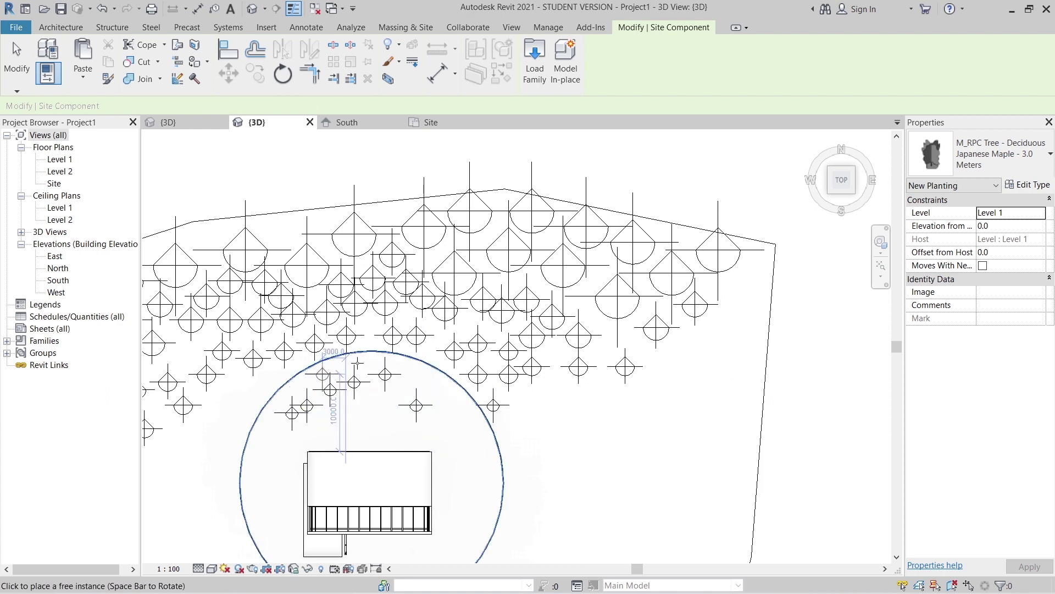
pyautogui.click(416, 382)
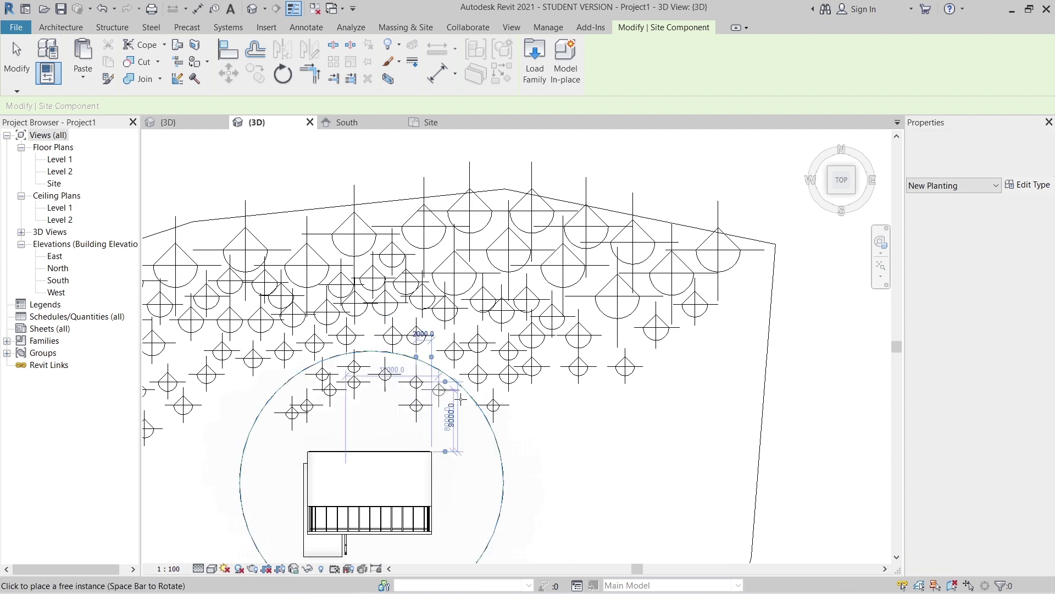
# Extend the Japanese Maple trees westward across the northwest edge of the circular base and finish placing them.
pyautogui.click(275, 390)
pyautogui.click(214, 421)
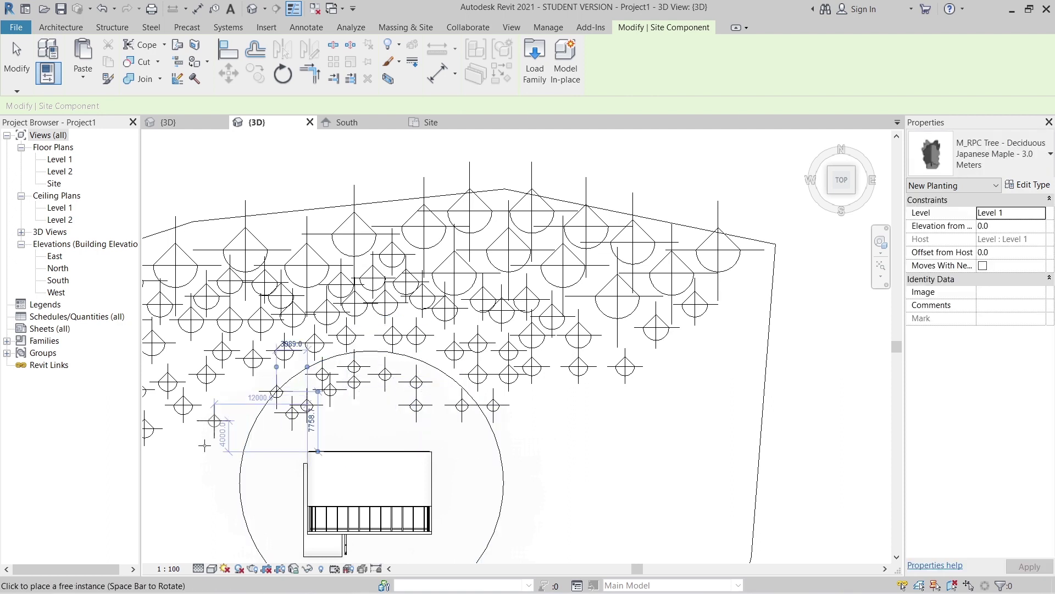
pyautogui.click(206, 443)
pyautogui.click(237, 389)
pyautogui.click(244, 428)
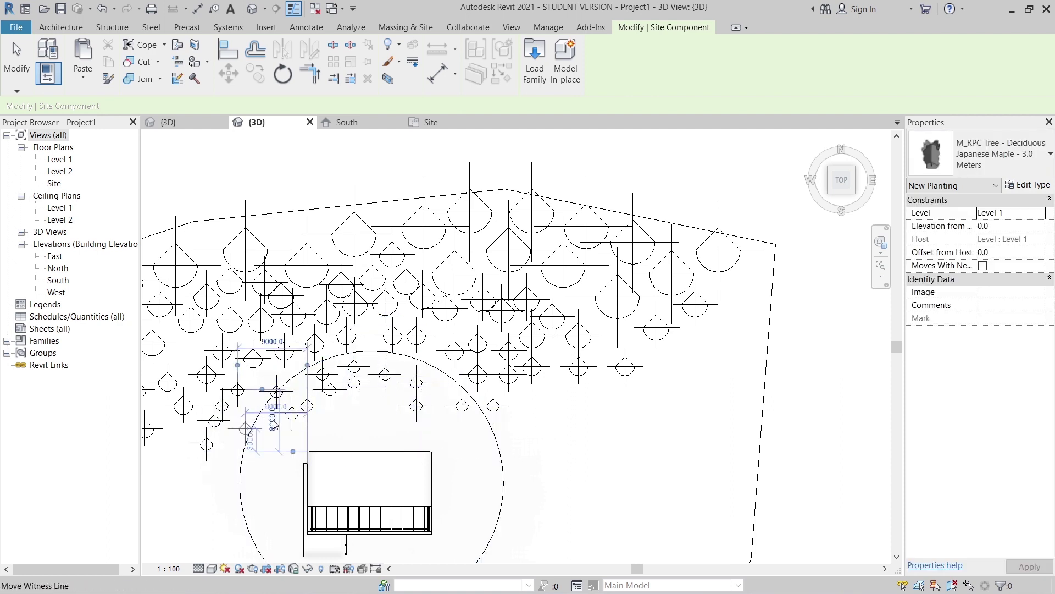
pyautogui.scroll(1, 254, 403)
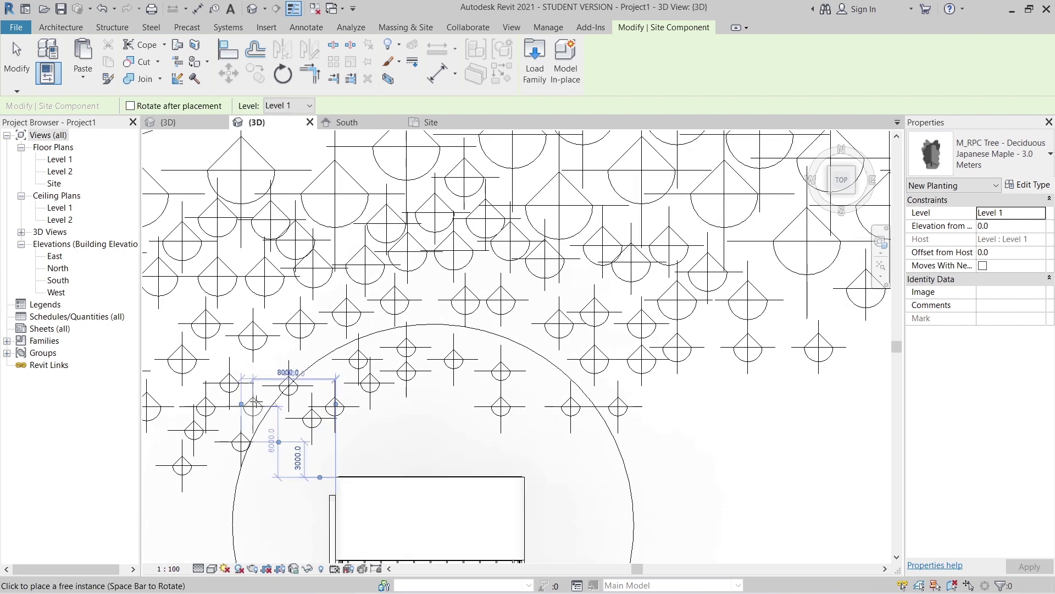
pyautogui.click(252, 406)
pyautogui.press('Escape')
pyautogui.press('Escape')
# Examine the layered tree belt and its relation to the building from above, the side and the front.
pyautogui.scroll(-3, 524, 423)
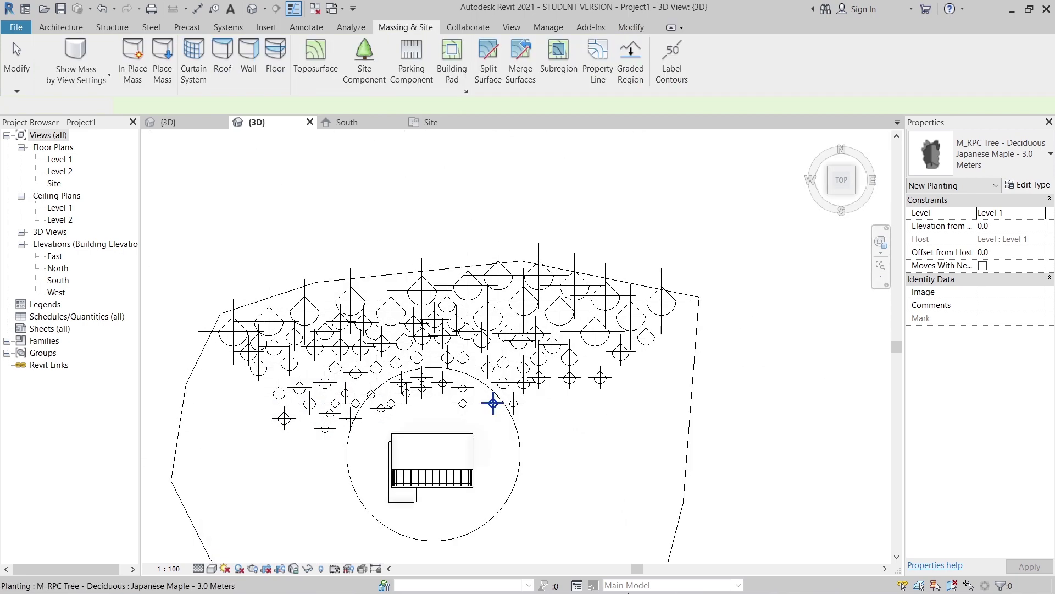
pyautogui.keyDown('shift'); pyautogui.moveTo(523, 423); pyautogui.dragTo(532, 449, button='middle'); pyautogui.keyUp('shift')
pyautogui.keyDown('shift'); pyautogui.moveTo(520, 454); pyautogui.dragTo(414, 380, button='middle'); pyautogui.keyUp('shift')
pyautogui.scroll(3, 419, 379)
pyautogui.scroll(1, 486, 413)
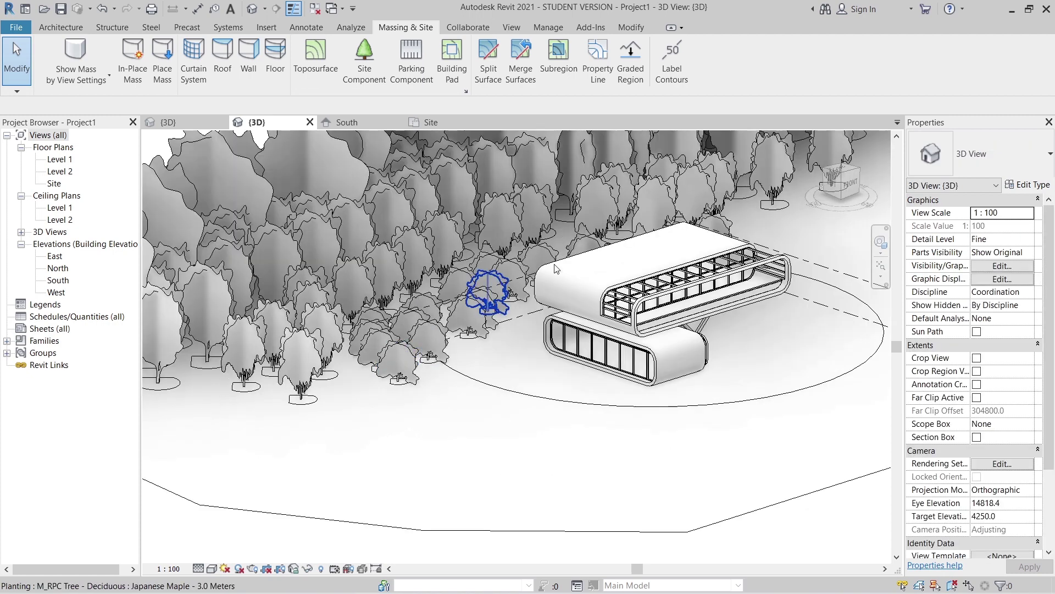
pyautogui.scroll(2, 485, 413)
pyautogui.scroll(-3, 486, 413)
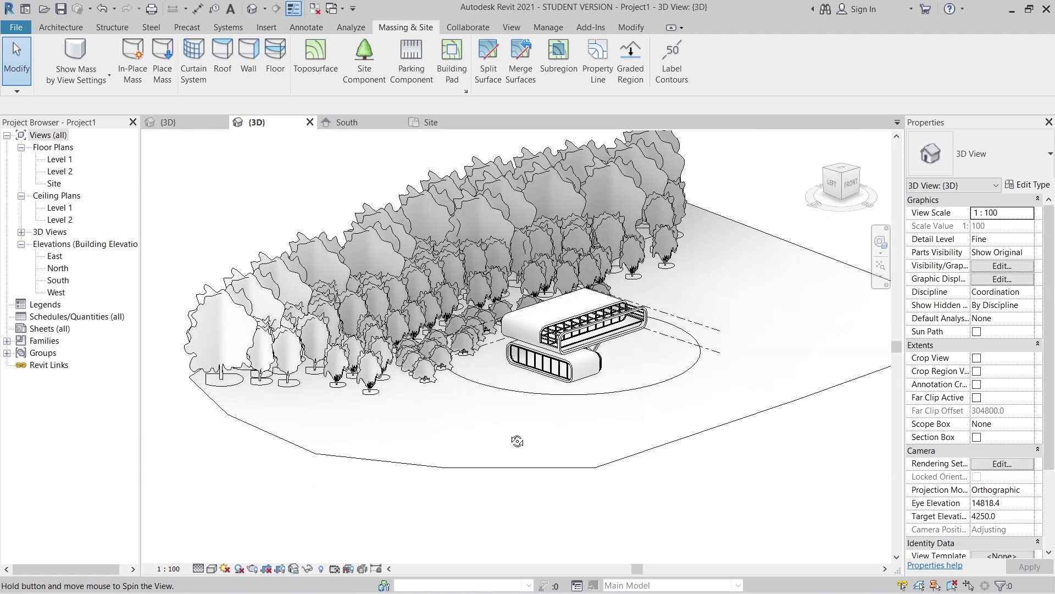
pyautogui.keyDown('shift'); pyautogui.moveTo(486, 413); pyautogui.dragTo(342, 184, button='middle'); pyautogui.keyUp('shift')
# Create a perspective camera view in the Site plan from south of the site looking north past the building, and raise its lower crop edge.
pyautogui.click(430, 122)
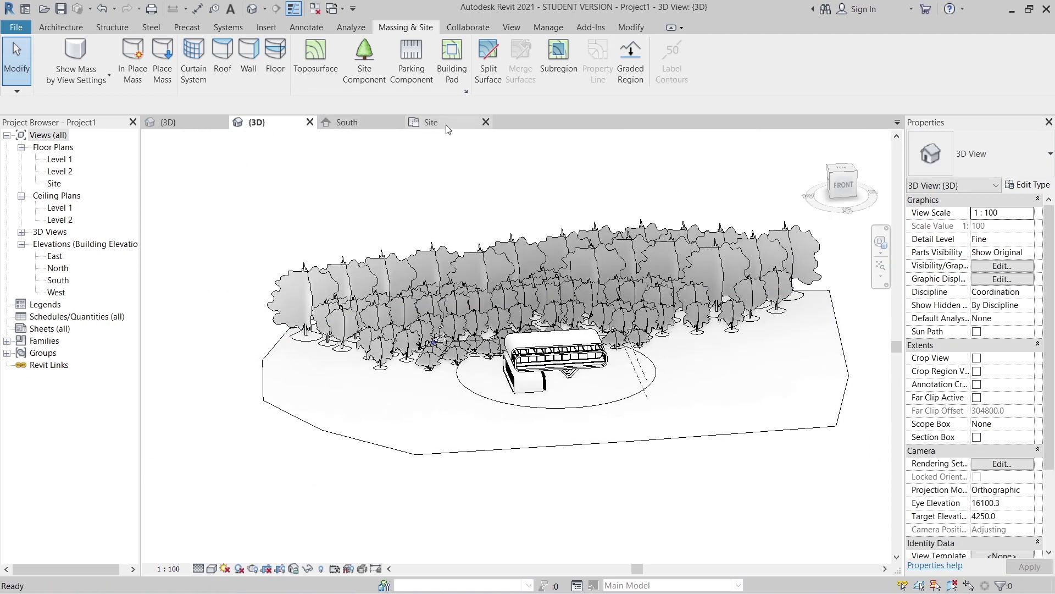
pyautogui.scroll(-3, 464, 194)
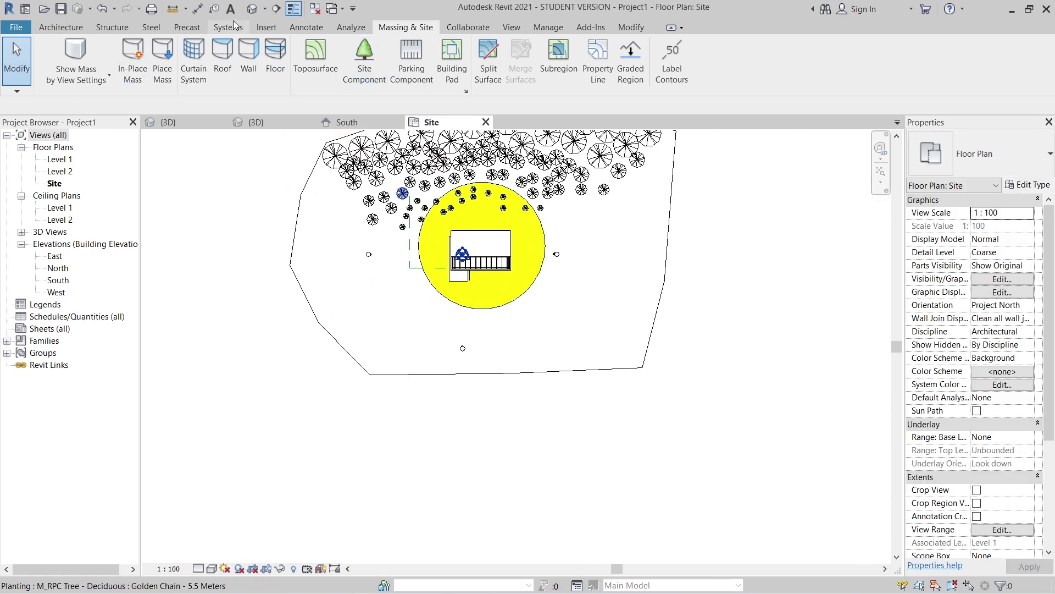
pyautogui.click(265, 9)
pyautogui.click(249, 42)
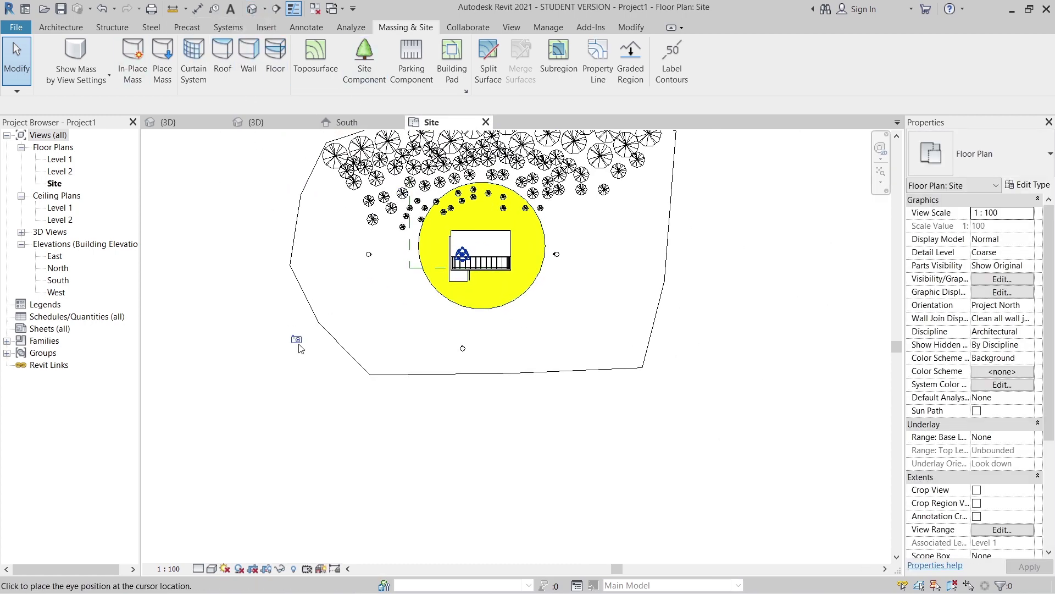
pyautogui.scroll(-3, 280, 380)
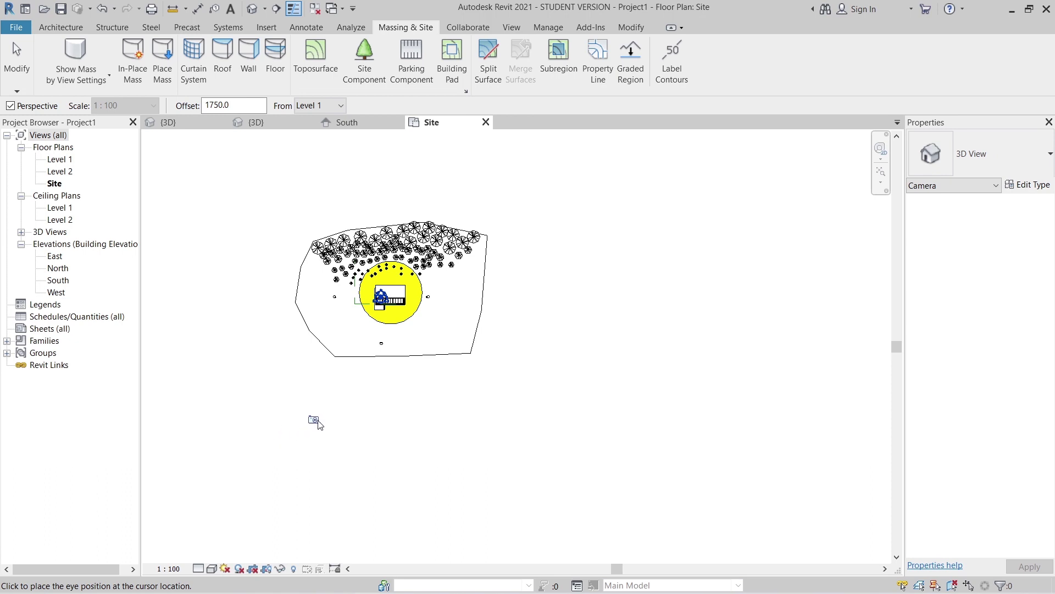
pyautogui.click(318, 421)
pyautogui.click(419, 167)
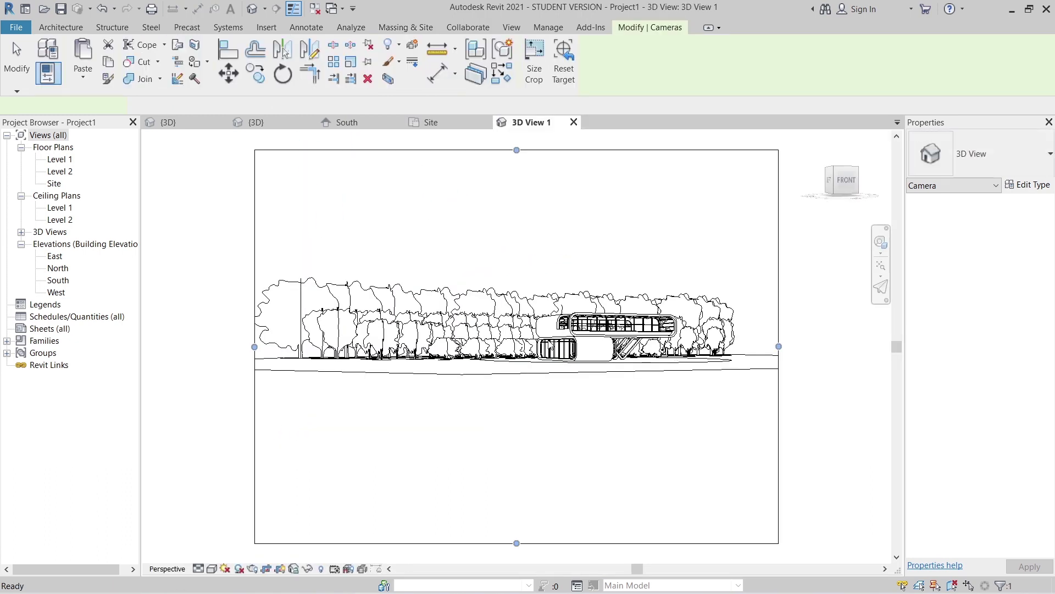
pyautogui.scroll(-2, 419, 175)
pyautogui.moveTo(483, 418); pyautogui.dragTo(508, 330)
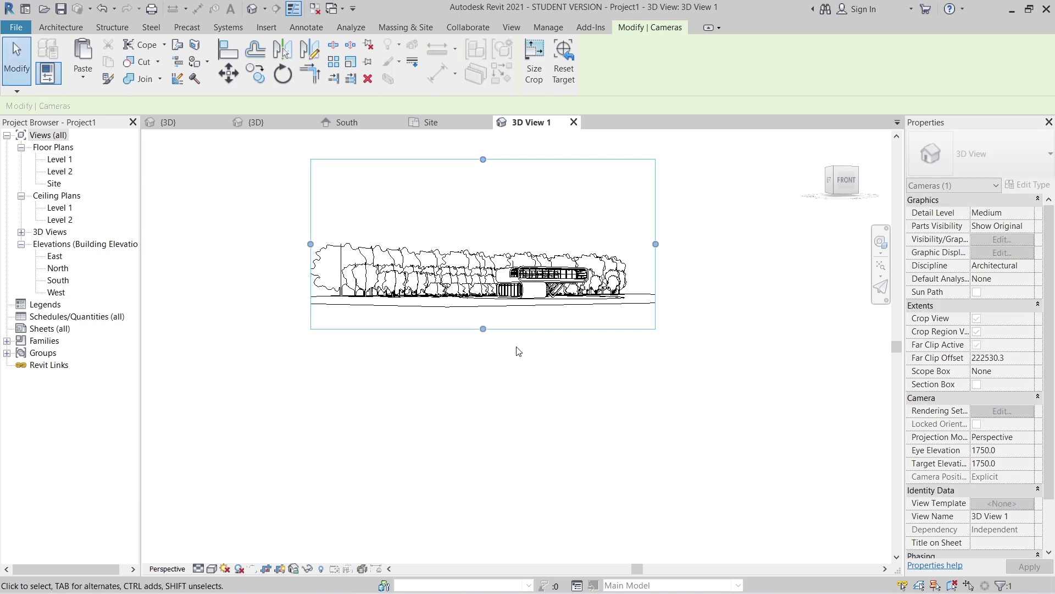
# Turn on cast shadows and ambient shadows in the camera view's graphic display options and set its background to Gradient.
pyautogui.click(212, 570)
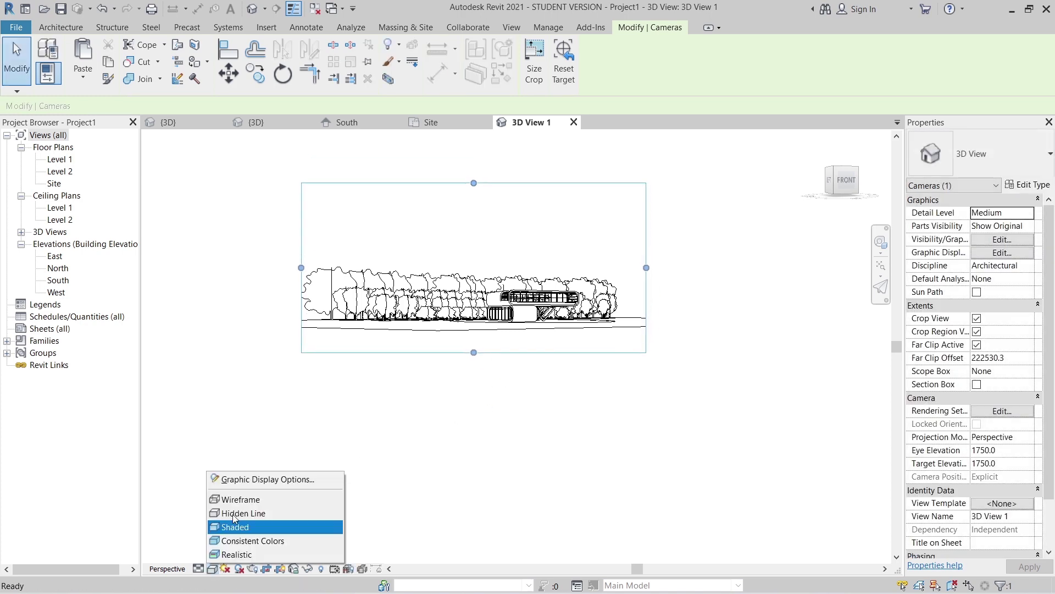
pyautogui.click(275, 479)
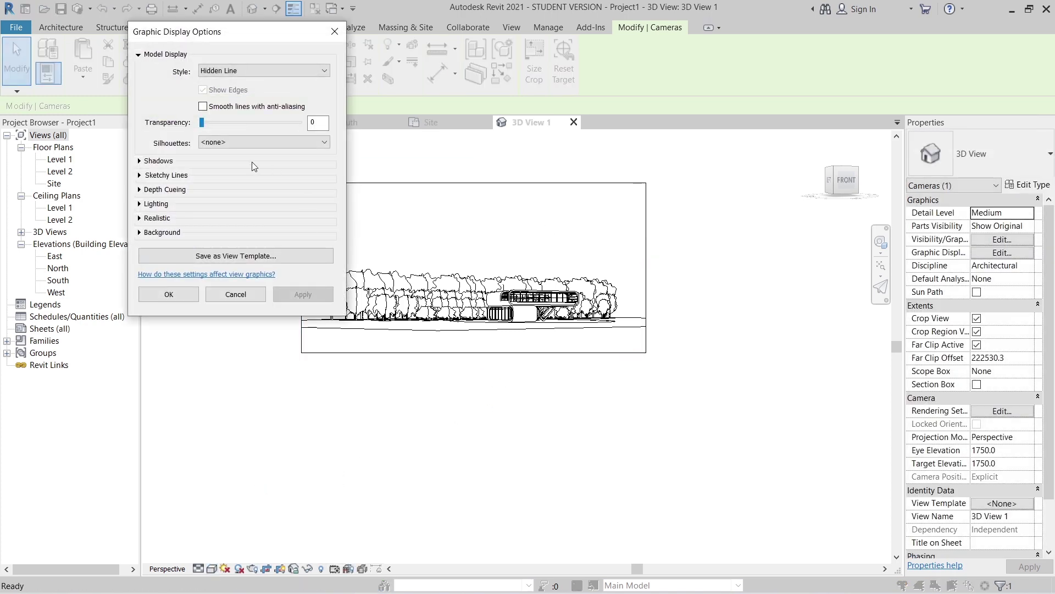
pyautogui.click(138, 164)
pyautogui.click(210, 171)
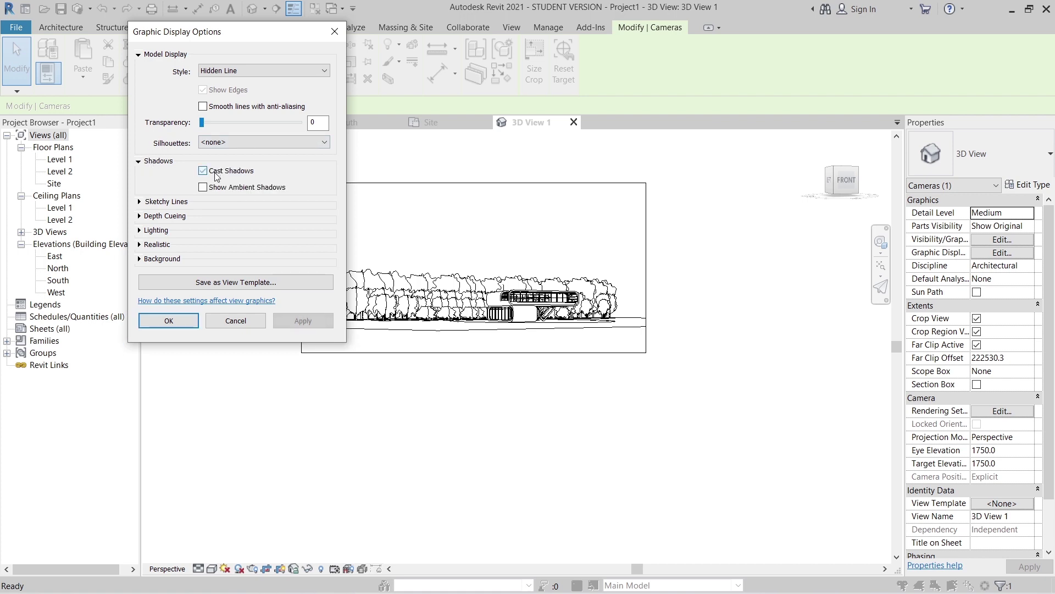
pyautogui.click(215, 187)
pyautogui.click(140, 259)
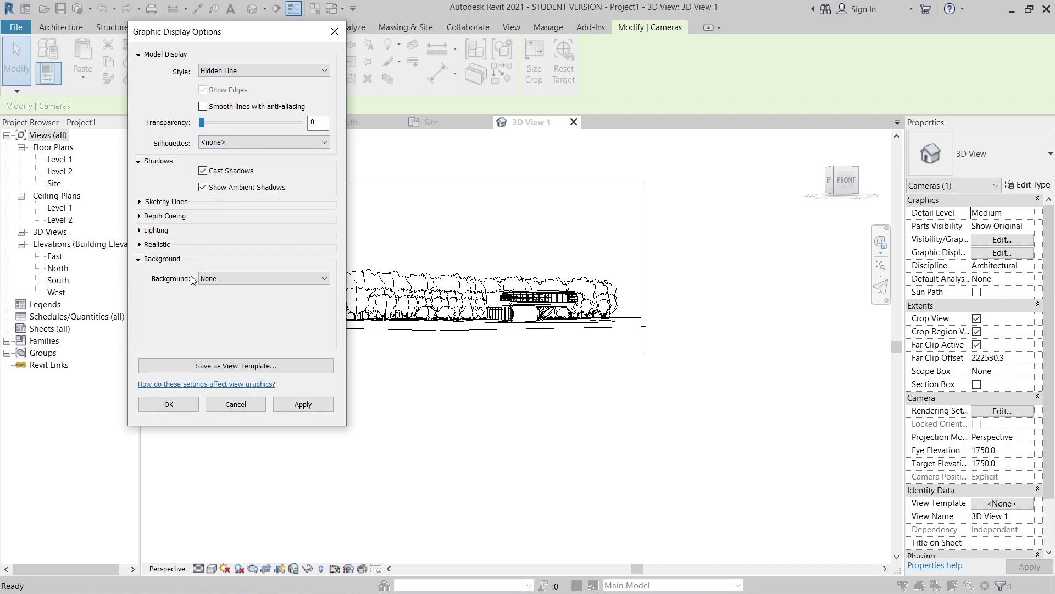
pyautogui.click(203, 279)
pyautogui.click(220, 307)
pyautogui.click(303, 404)
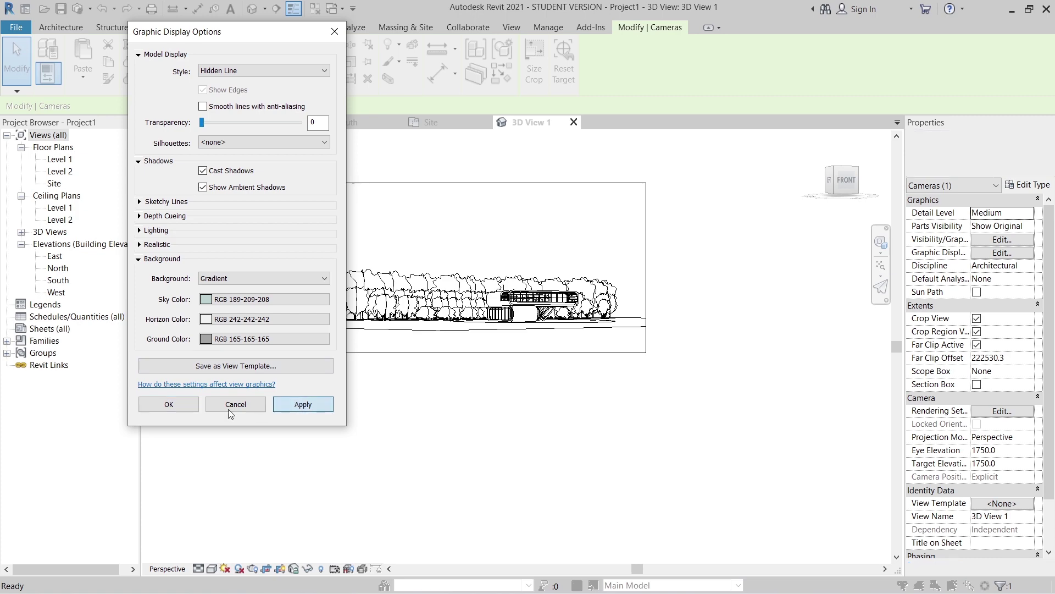
pyautogui.click(177, 406)
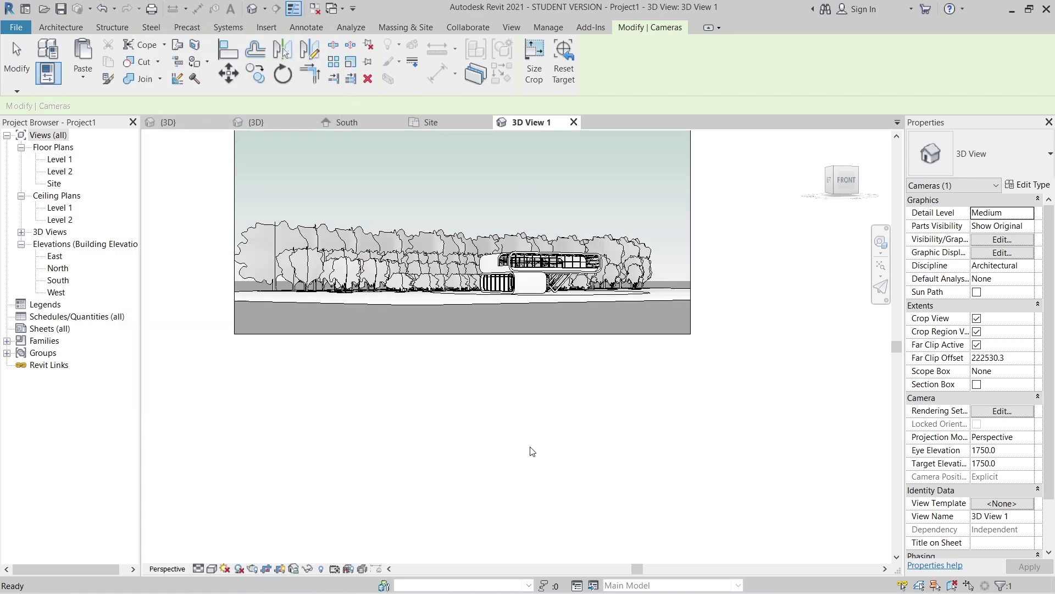
pyautogui.click(463, 514)
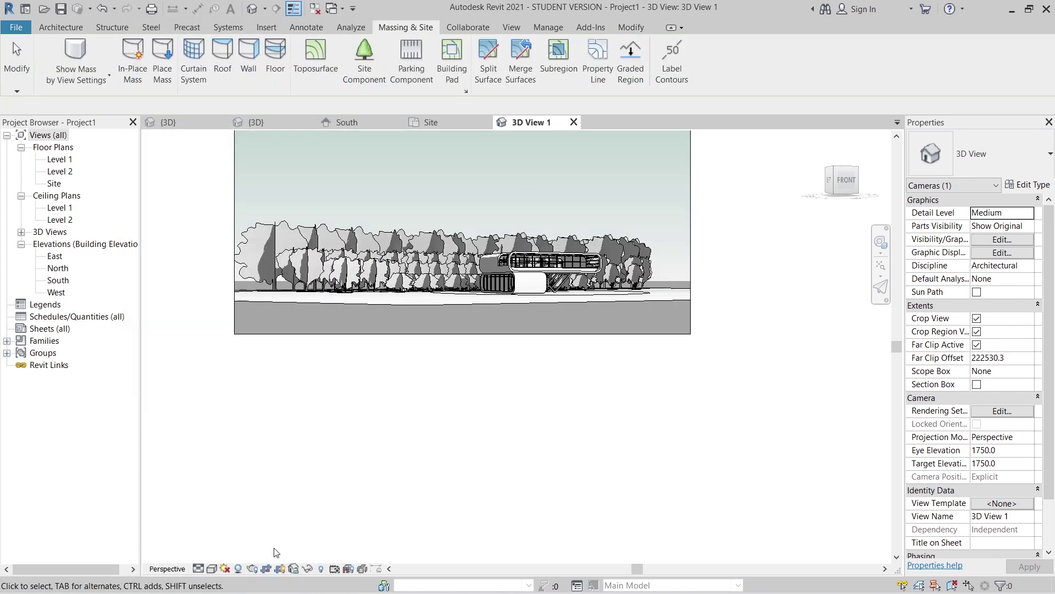
# Try the Consistent Colors visual style in the camera view.
pyautogui.click(212, 569)
pyautogui.click(228, 544)
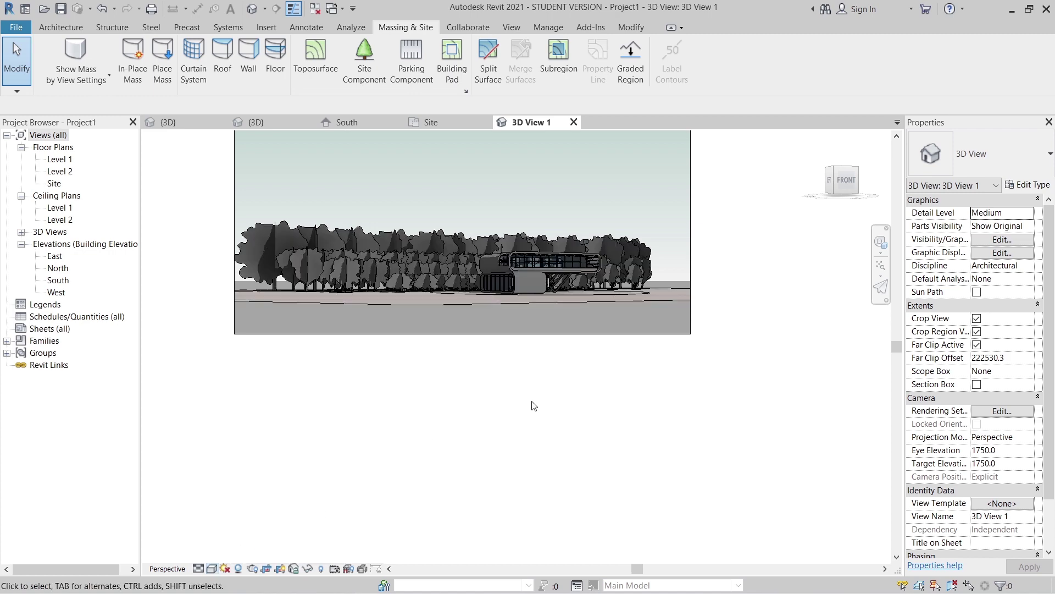
pyautogui.scroll(2, 628, 410)
pyautogui.moveTo(631, 444); pyautogui.dragTo(693, 521, button='middle')
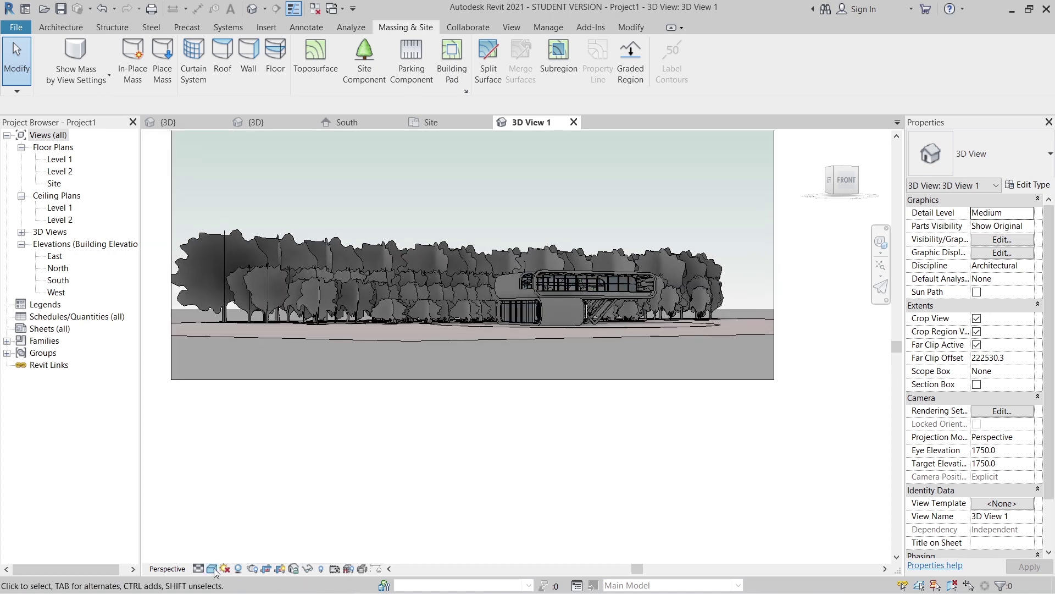
# Set the camera view's visual style to Realistic and look closely at the building.
pyautogui.click(212, 568)
pyautogui.click(242, 555)
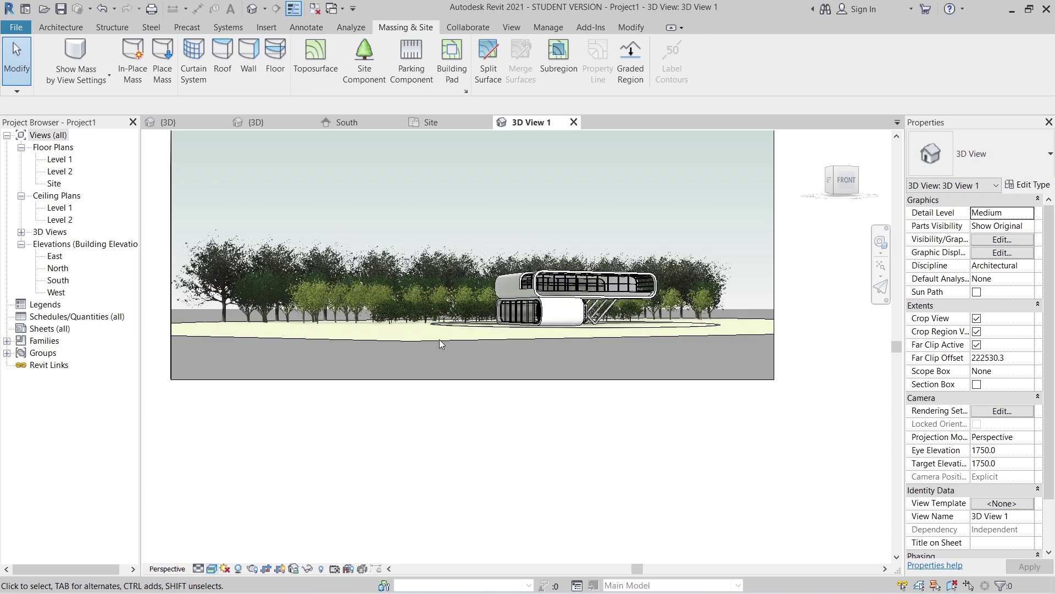
pyautogui.scroll(3, 617, 268)
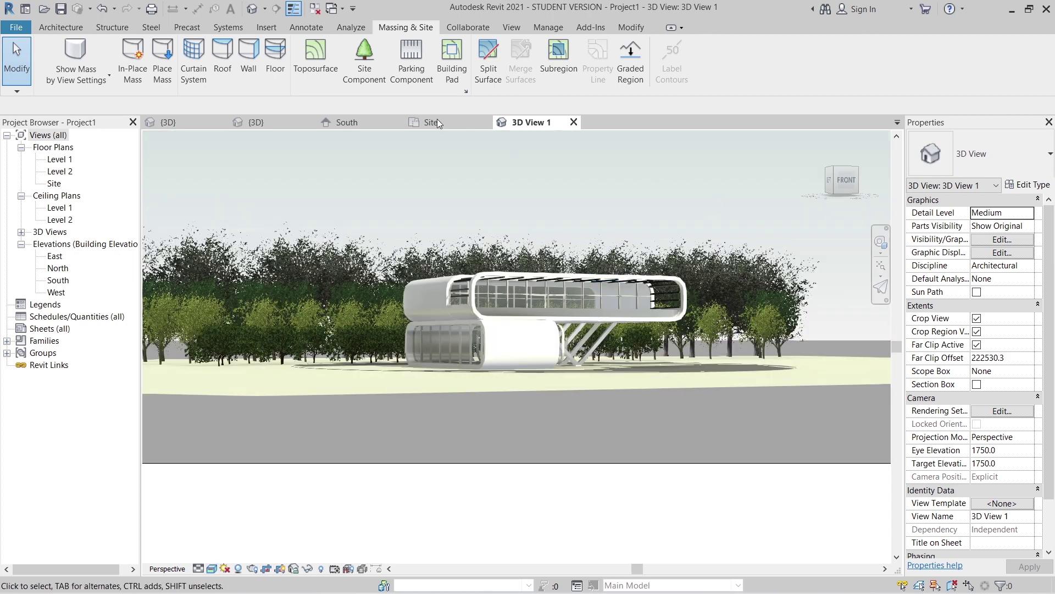
# Return to the {3D} view of the whole site and inspect the building's front with the trees behind it.
pyautogui.click(292, 121)
pyautogui.keyDown('shift'); pyautogui.moveTo(608, 469); pyautogui.dragTo(343, 510, button='middle'); pyautogui.keyUp('shift')
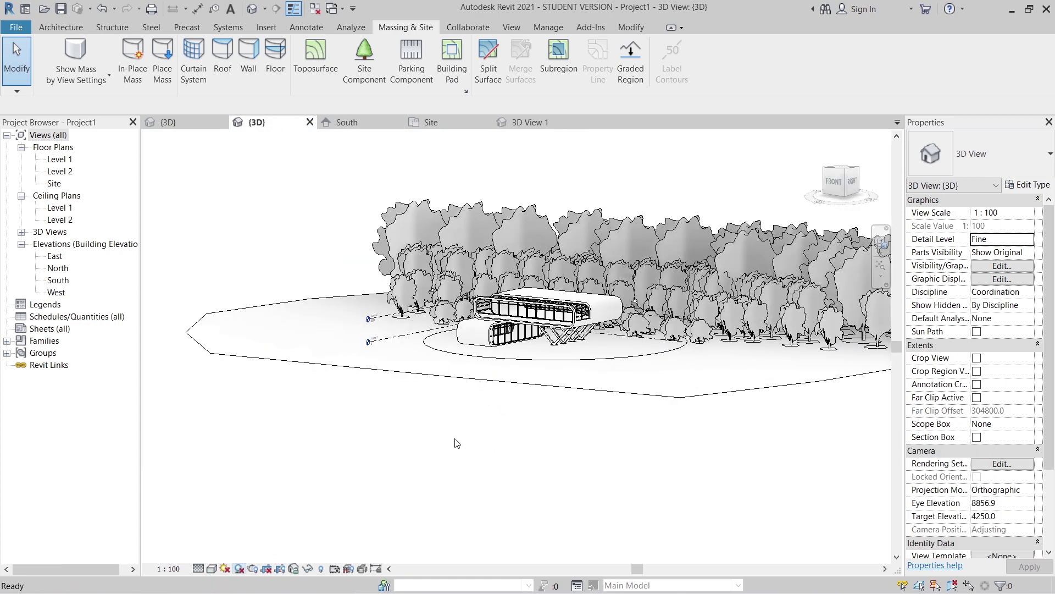
pyautogui.keyDown('shift'); pyautogui.moveTo(426, 476); pyautogui.dragTo(576, 348, button='middle'); pyautogui.keyUp('shift')
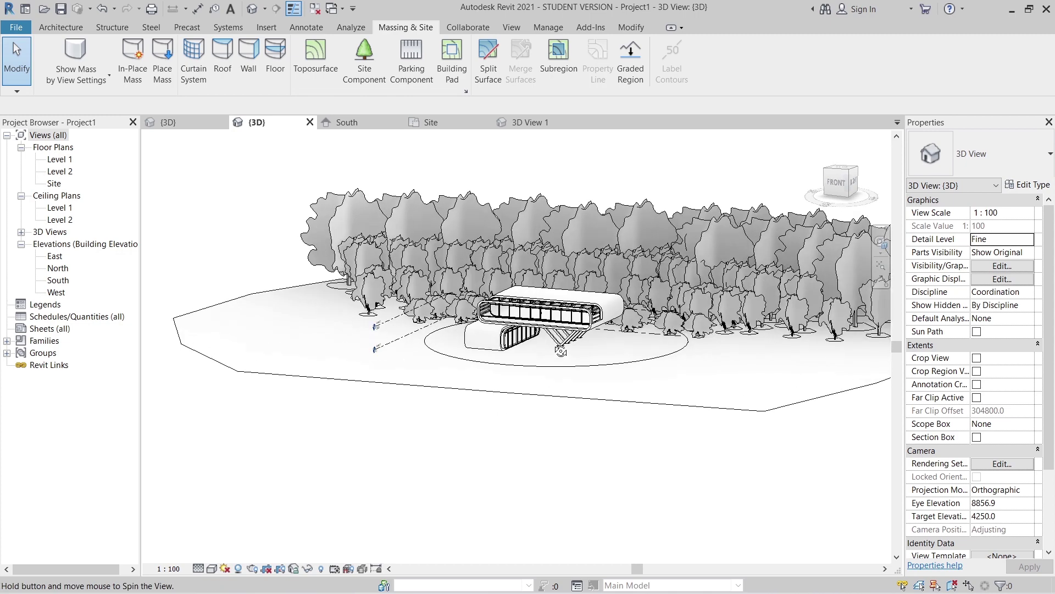